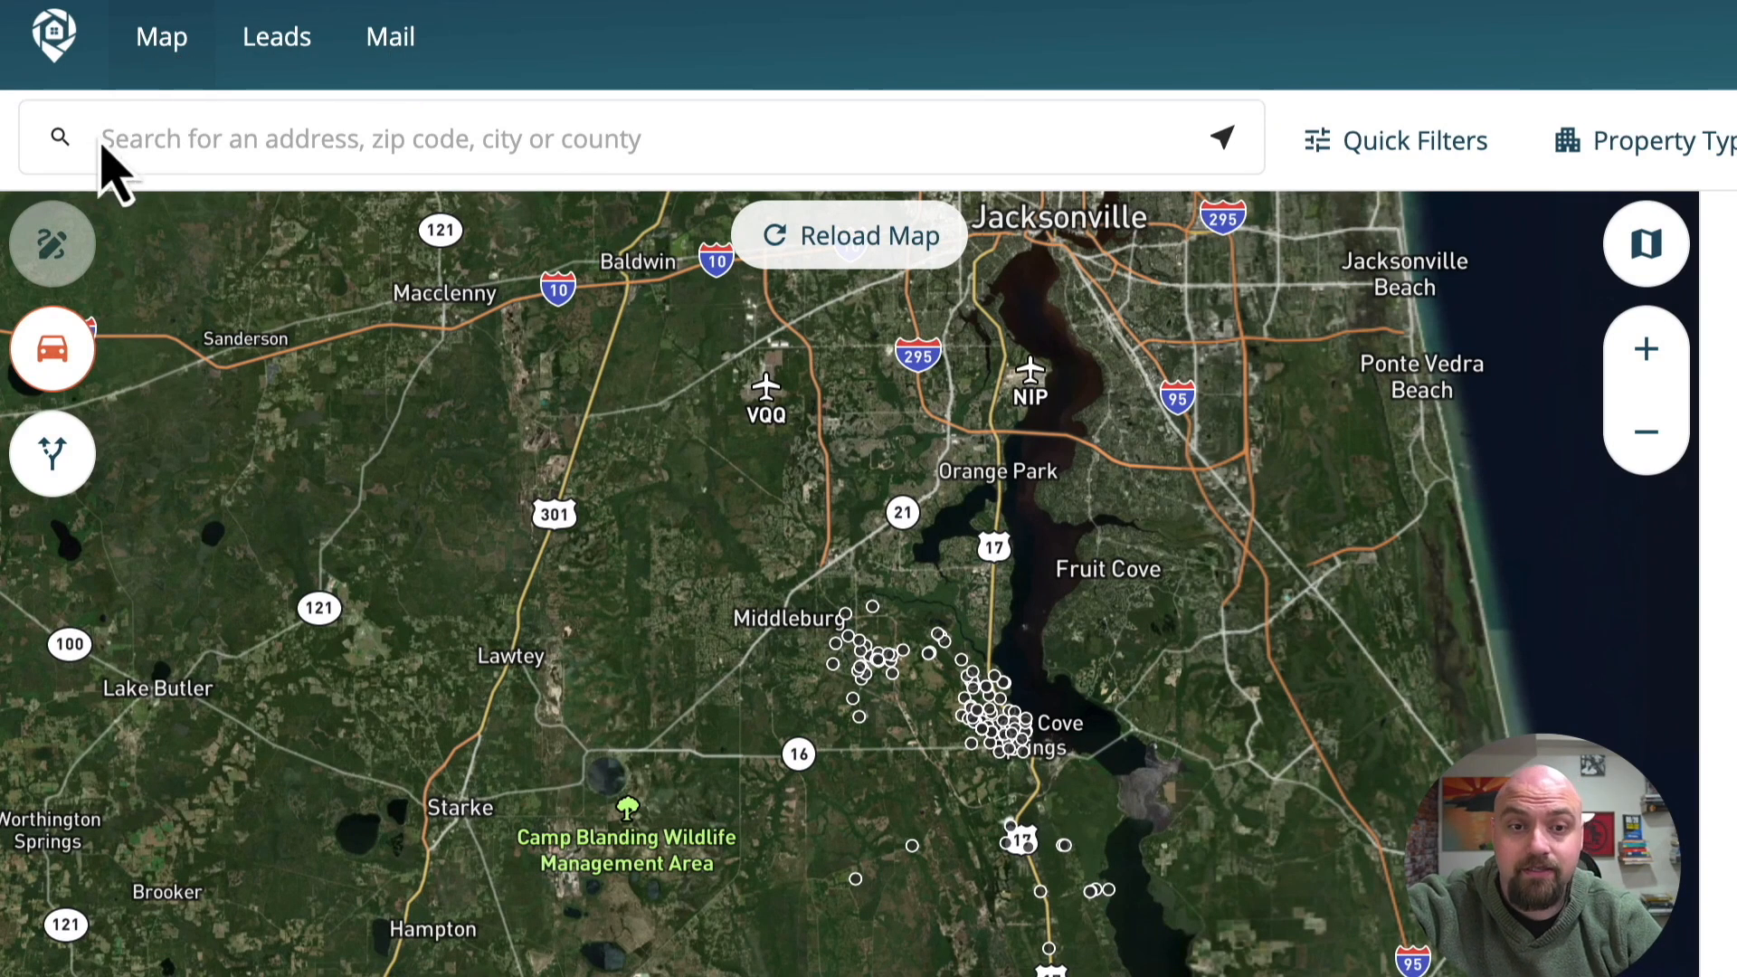
Search the map for "clay county, Fl" and choose the Clay, FL county result.
click(326, 151)
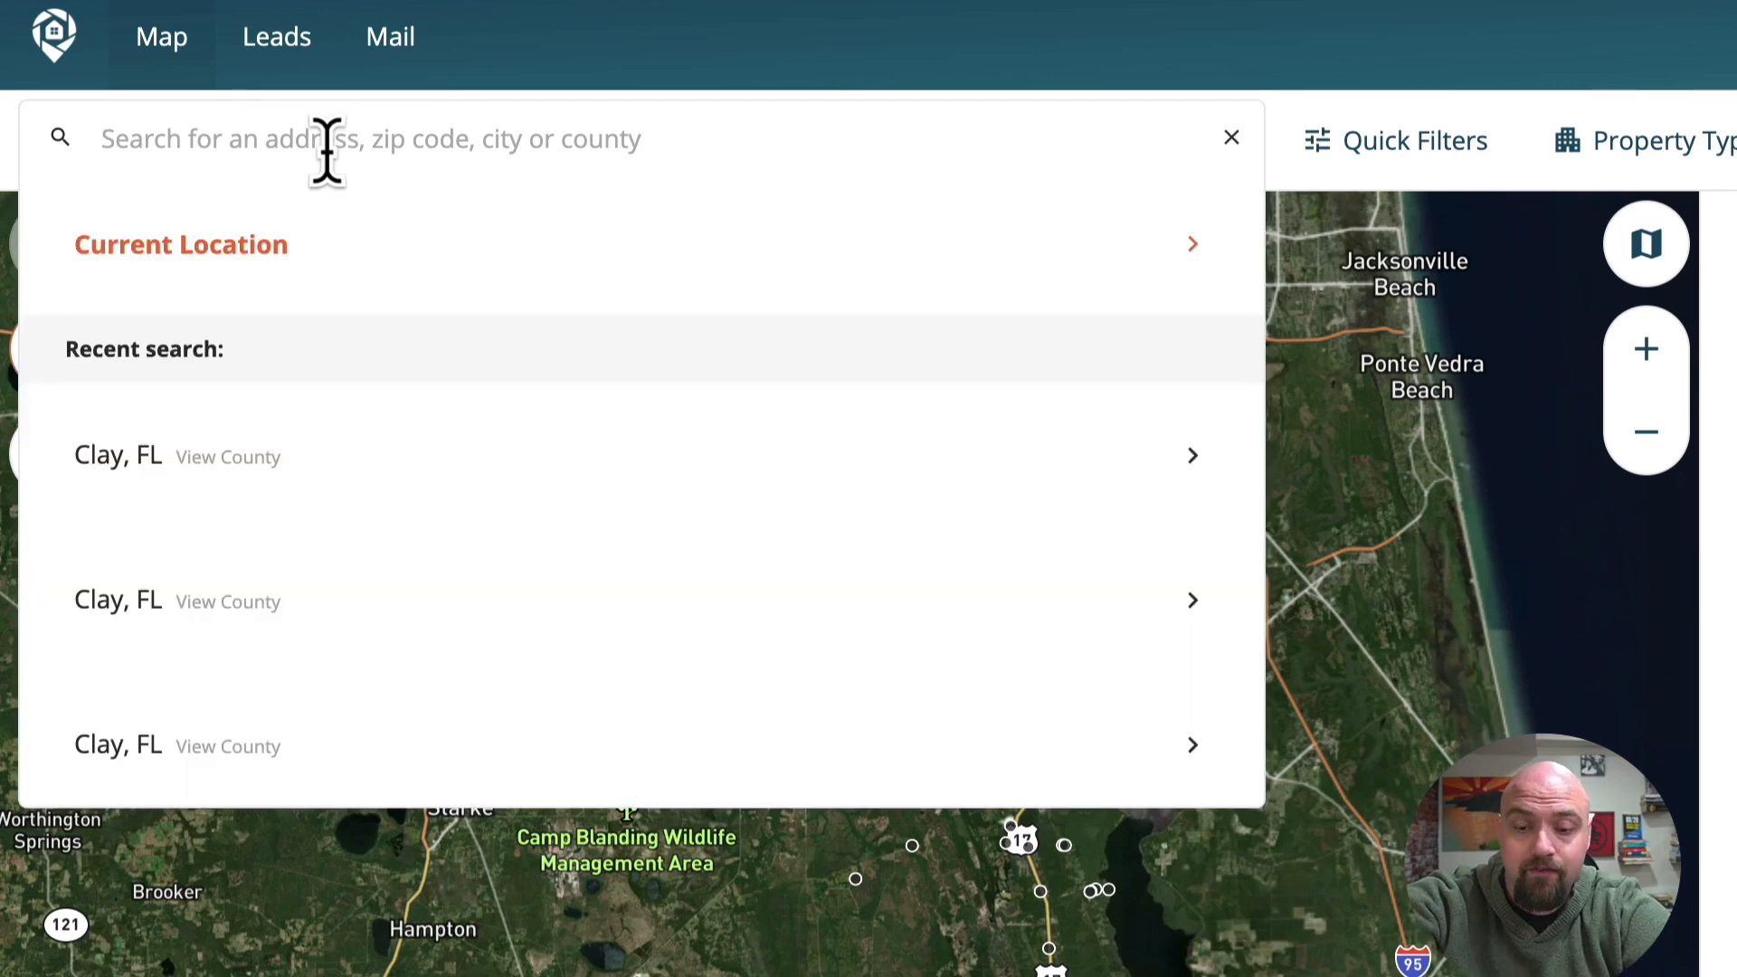
text(clay county, Fl)
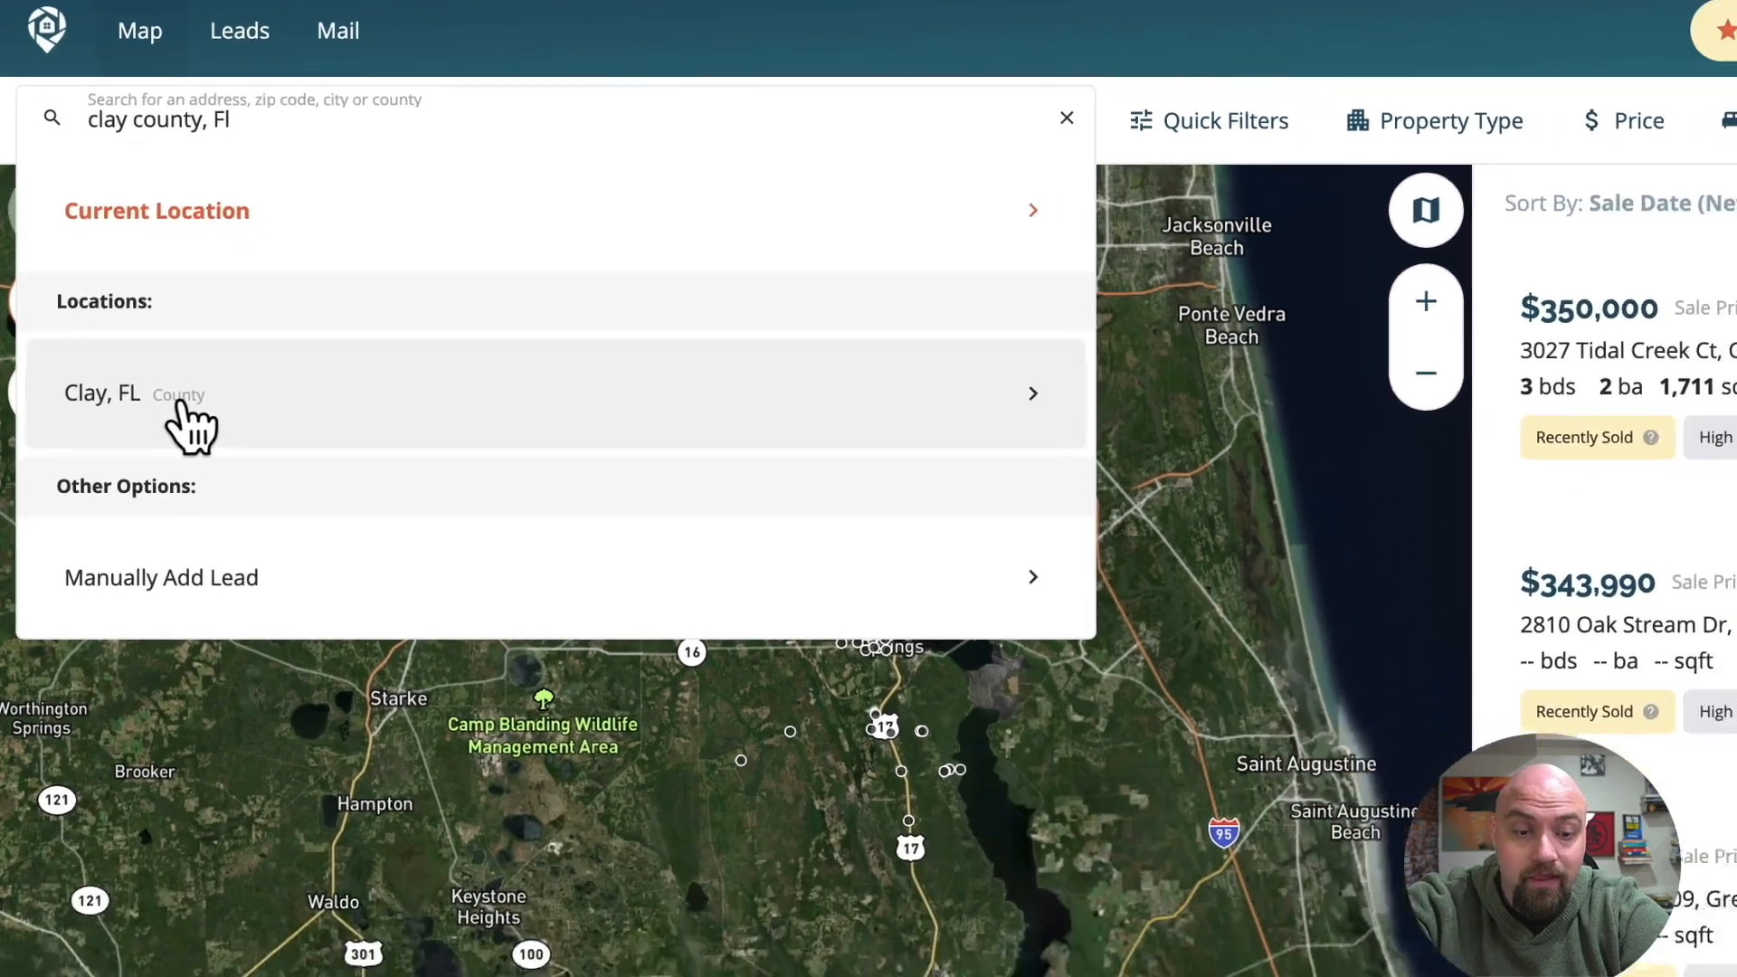
click(215, 480)
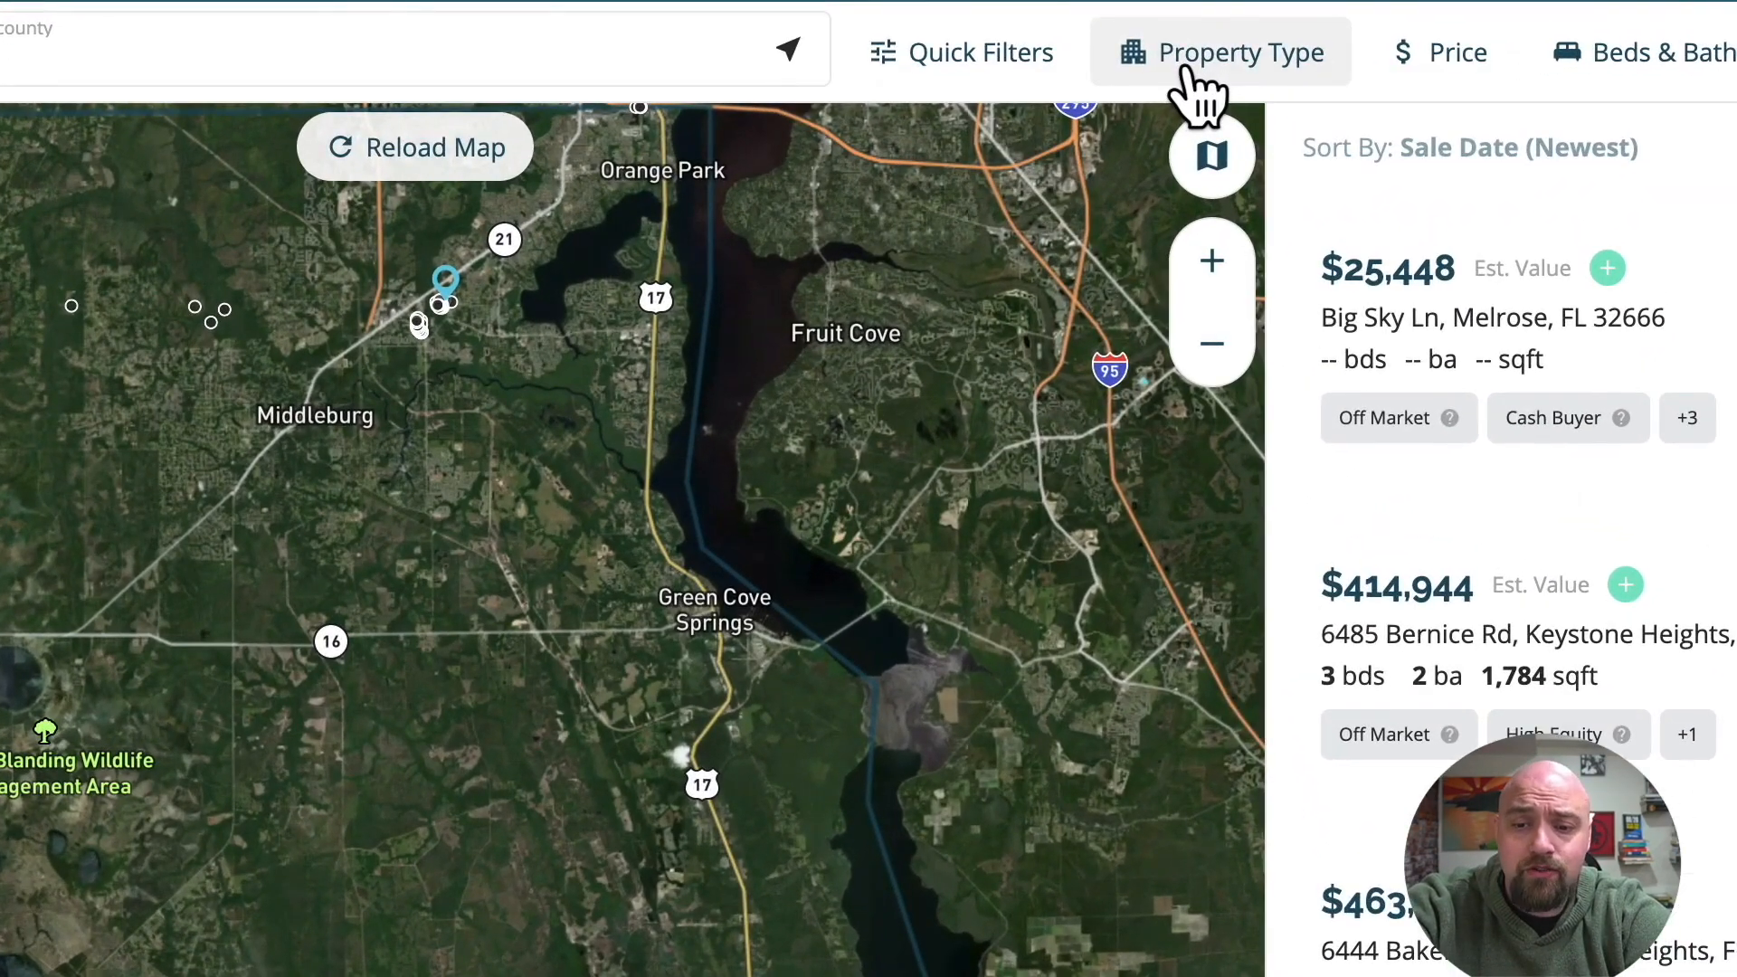
Limit the property type to Vacant Land for the Clay, FL search.
click(1191, 72)
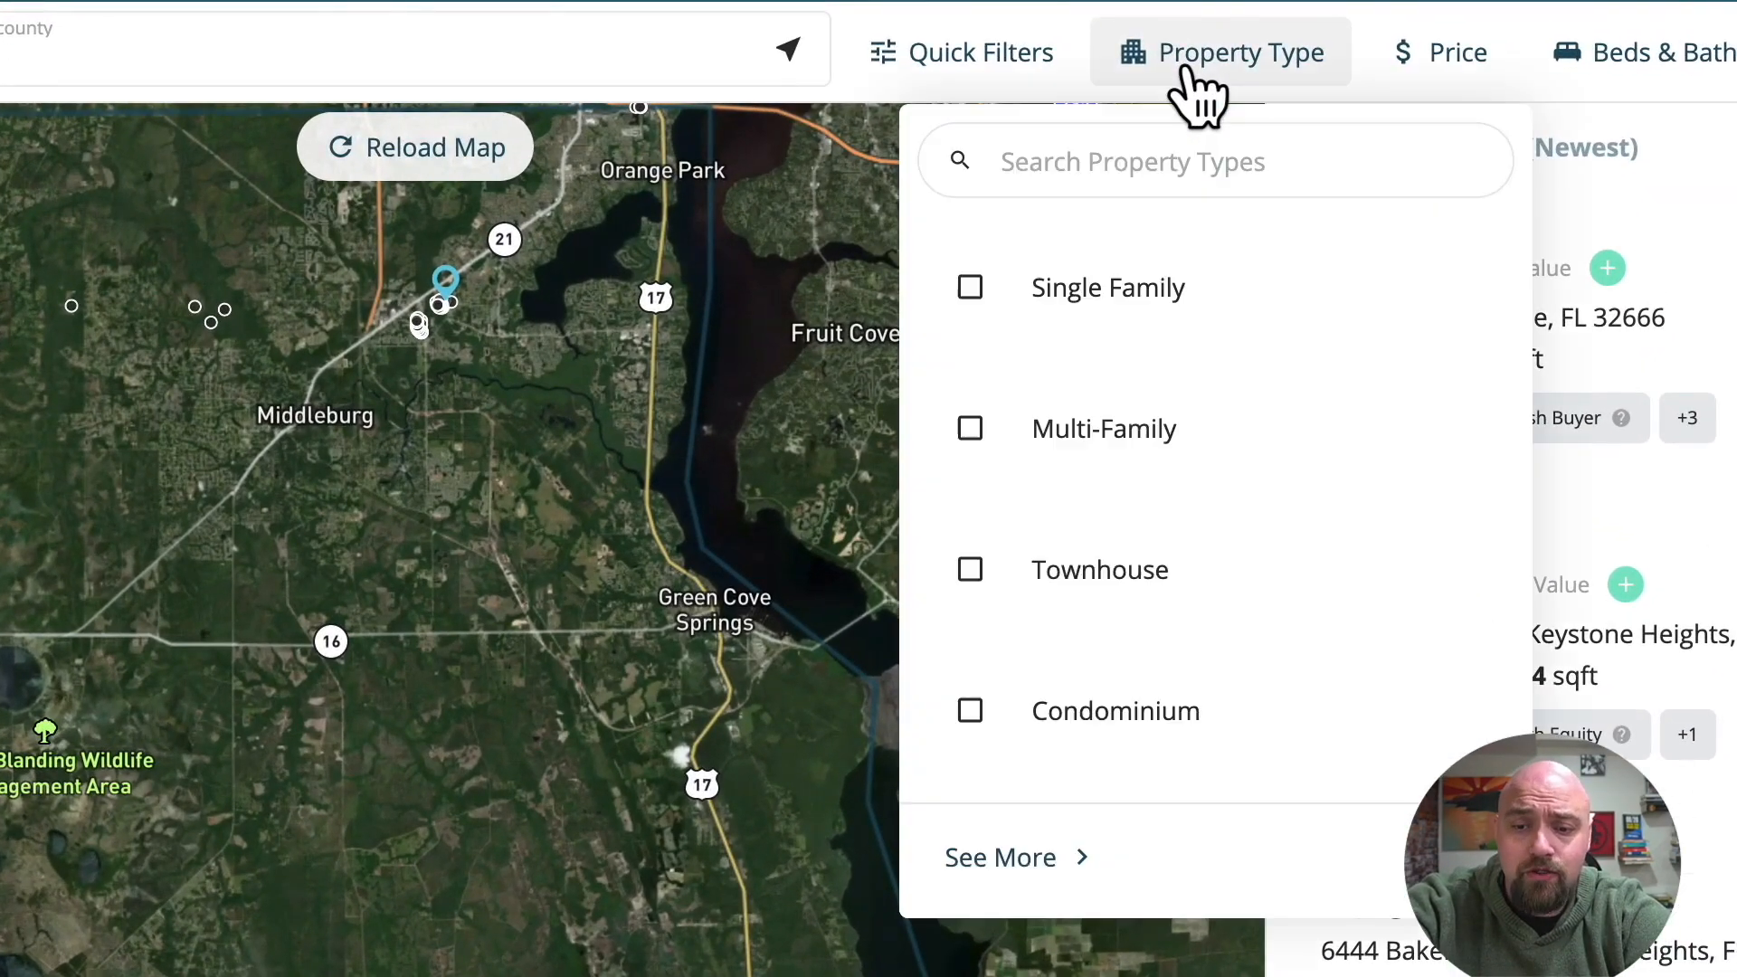
scroll(1186, 398, down, 5)
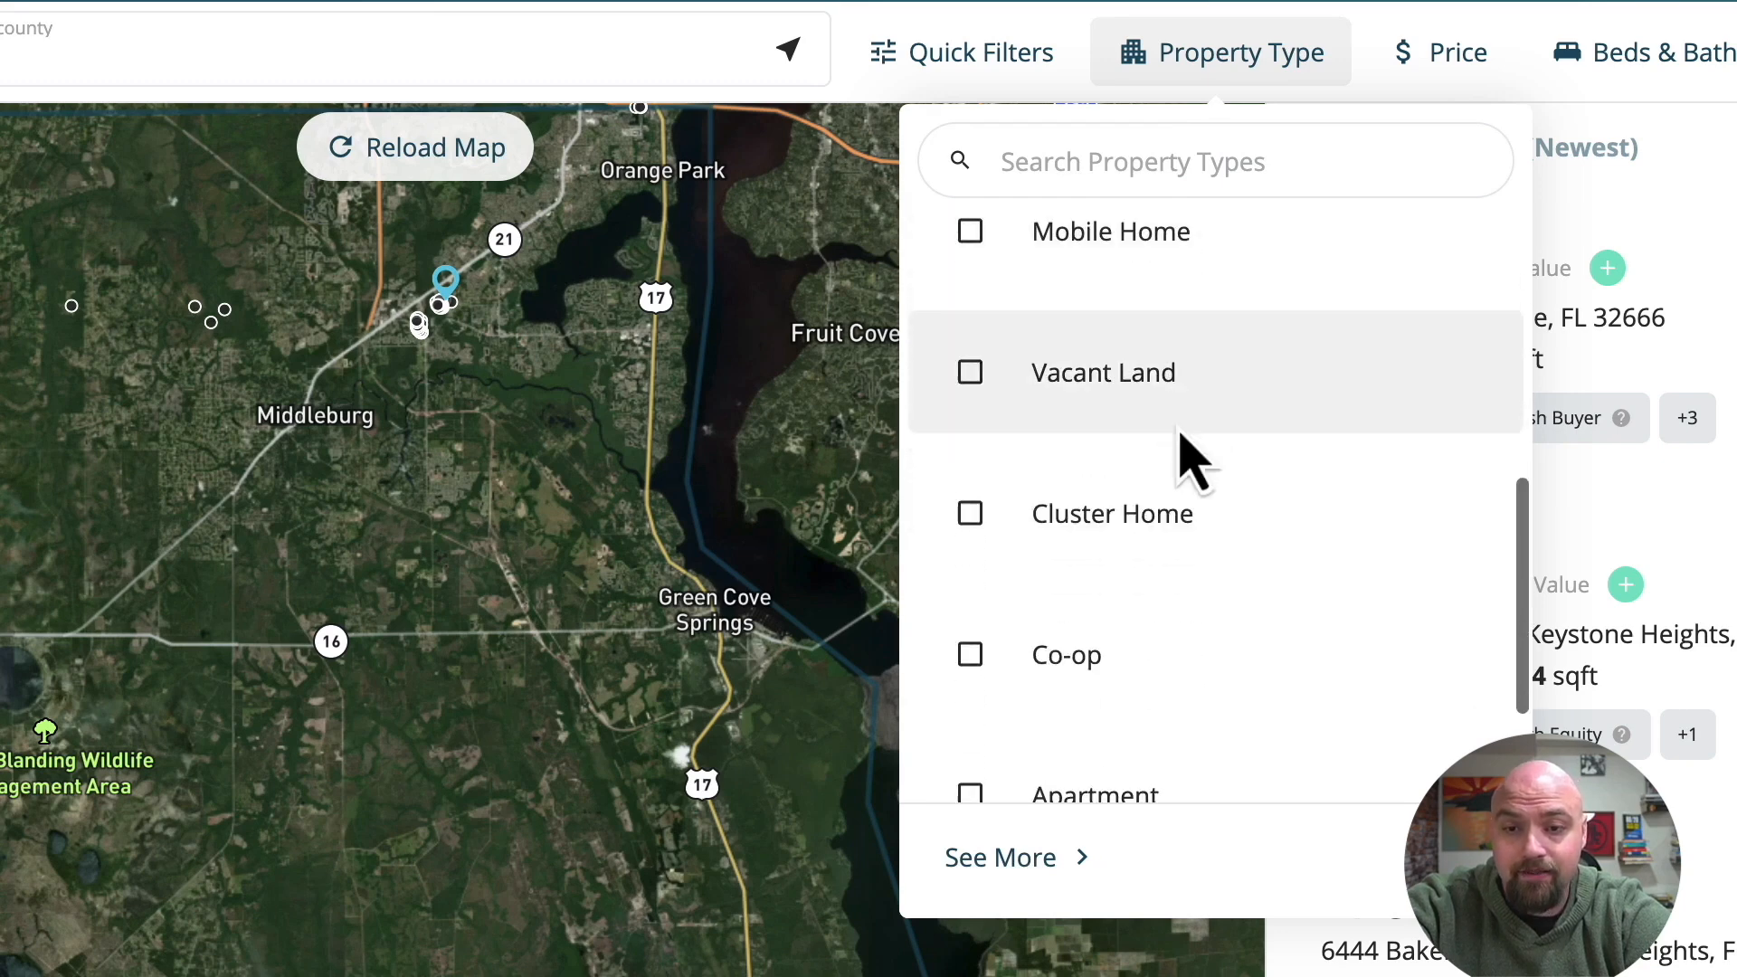
click(1093, 393)
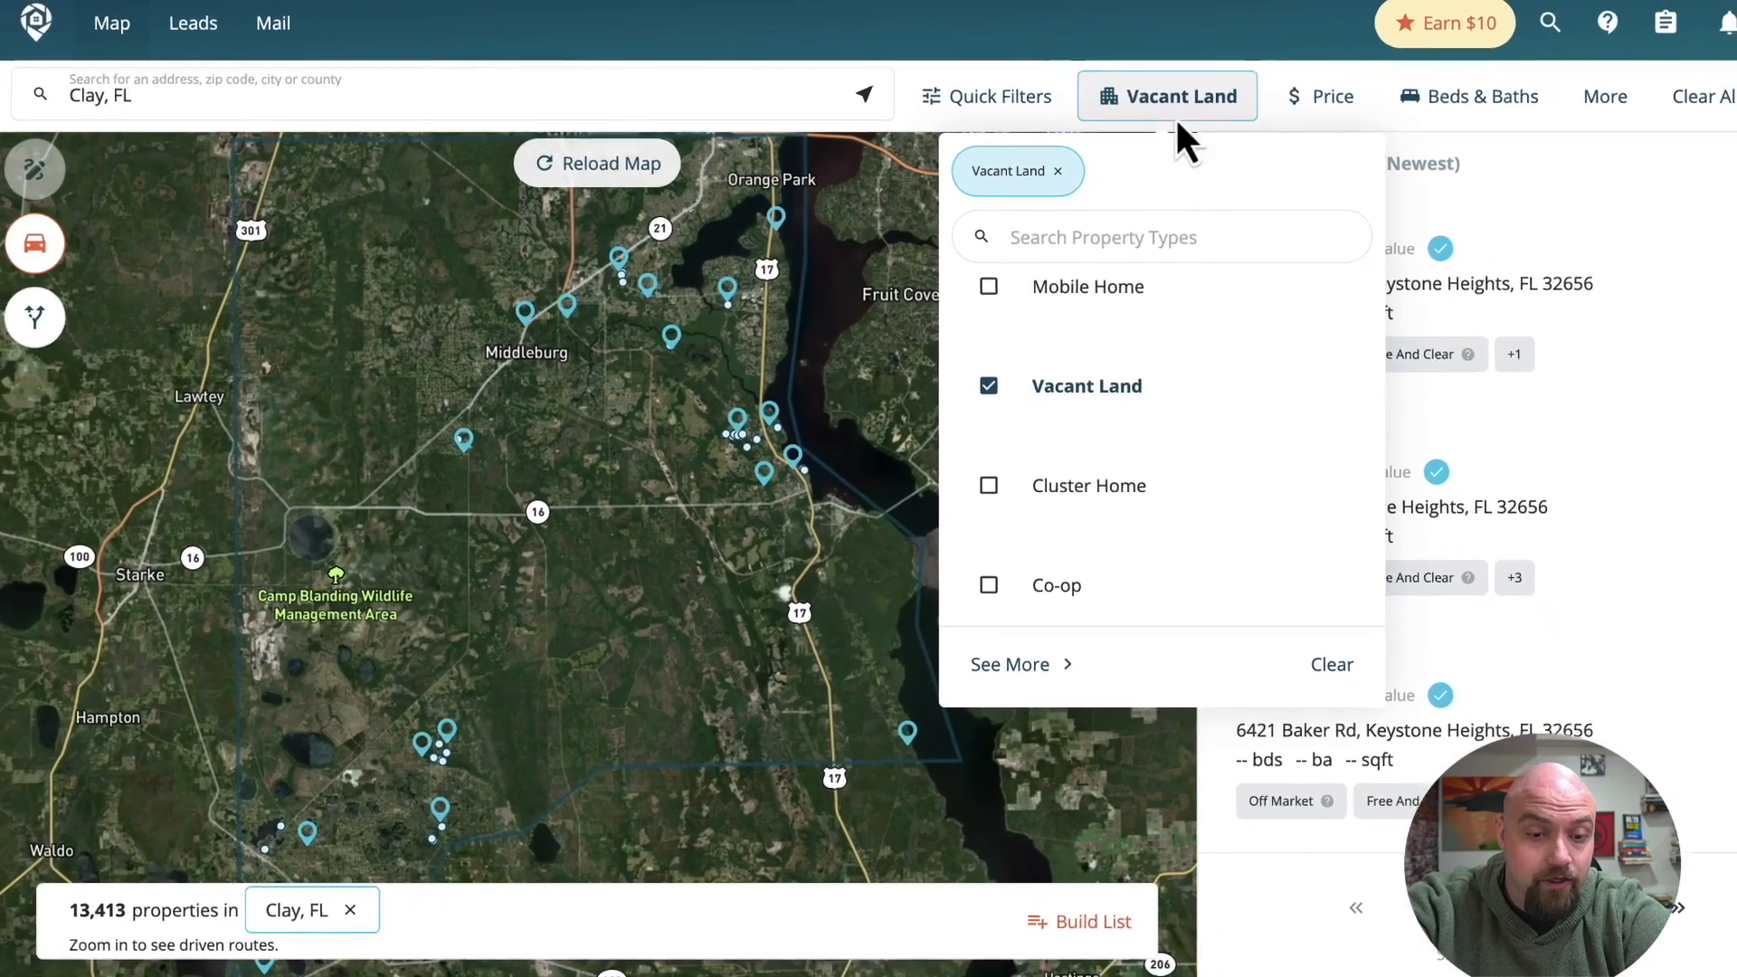
click(1220, 86)
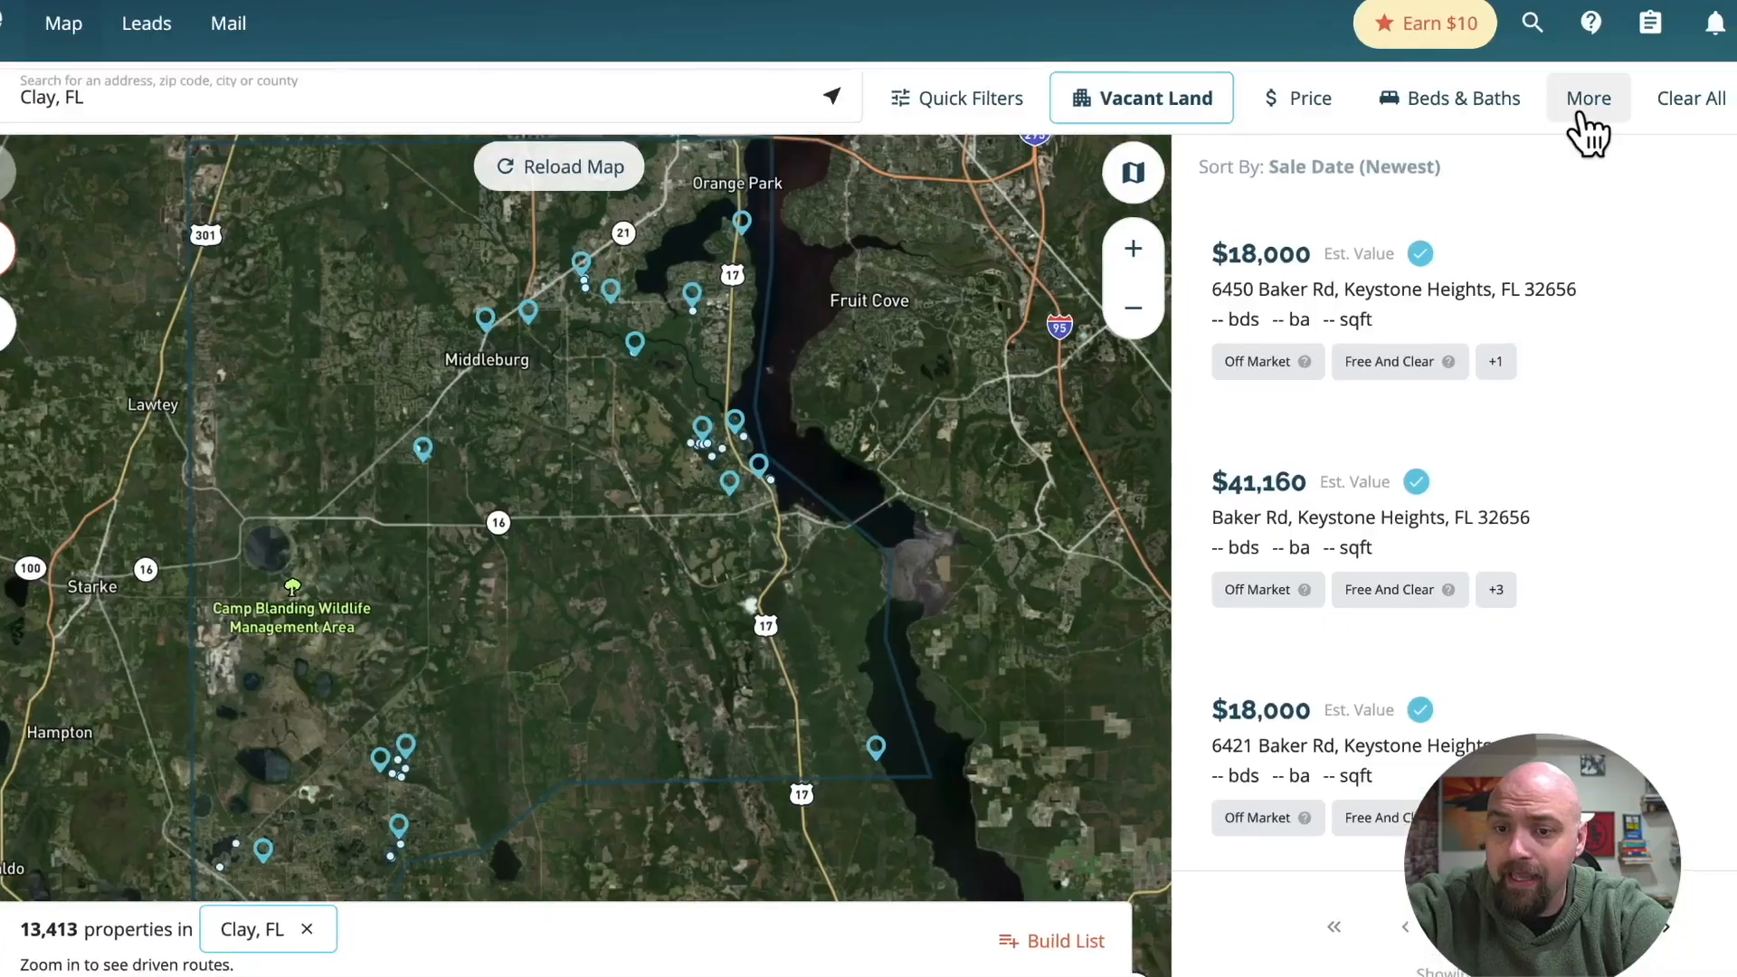
Add a filter requiring the lot size in acres to be greater than 0.24.
click(1599, 113)
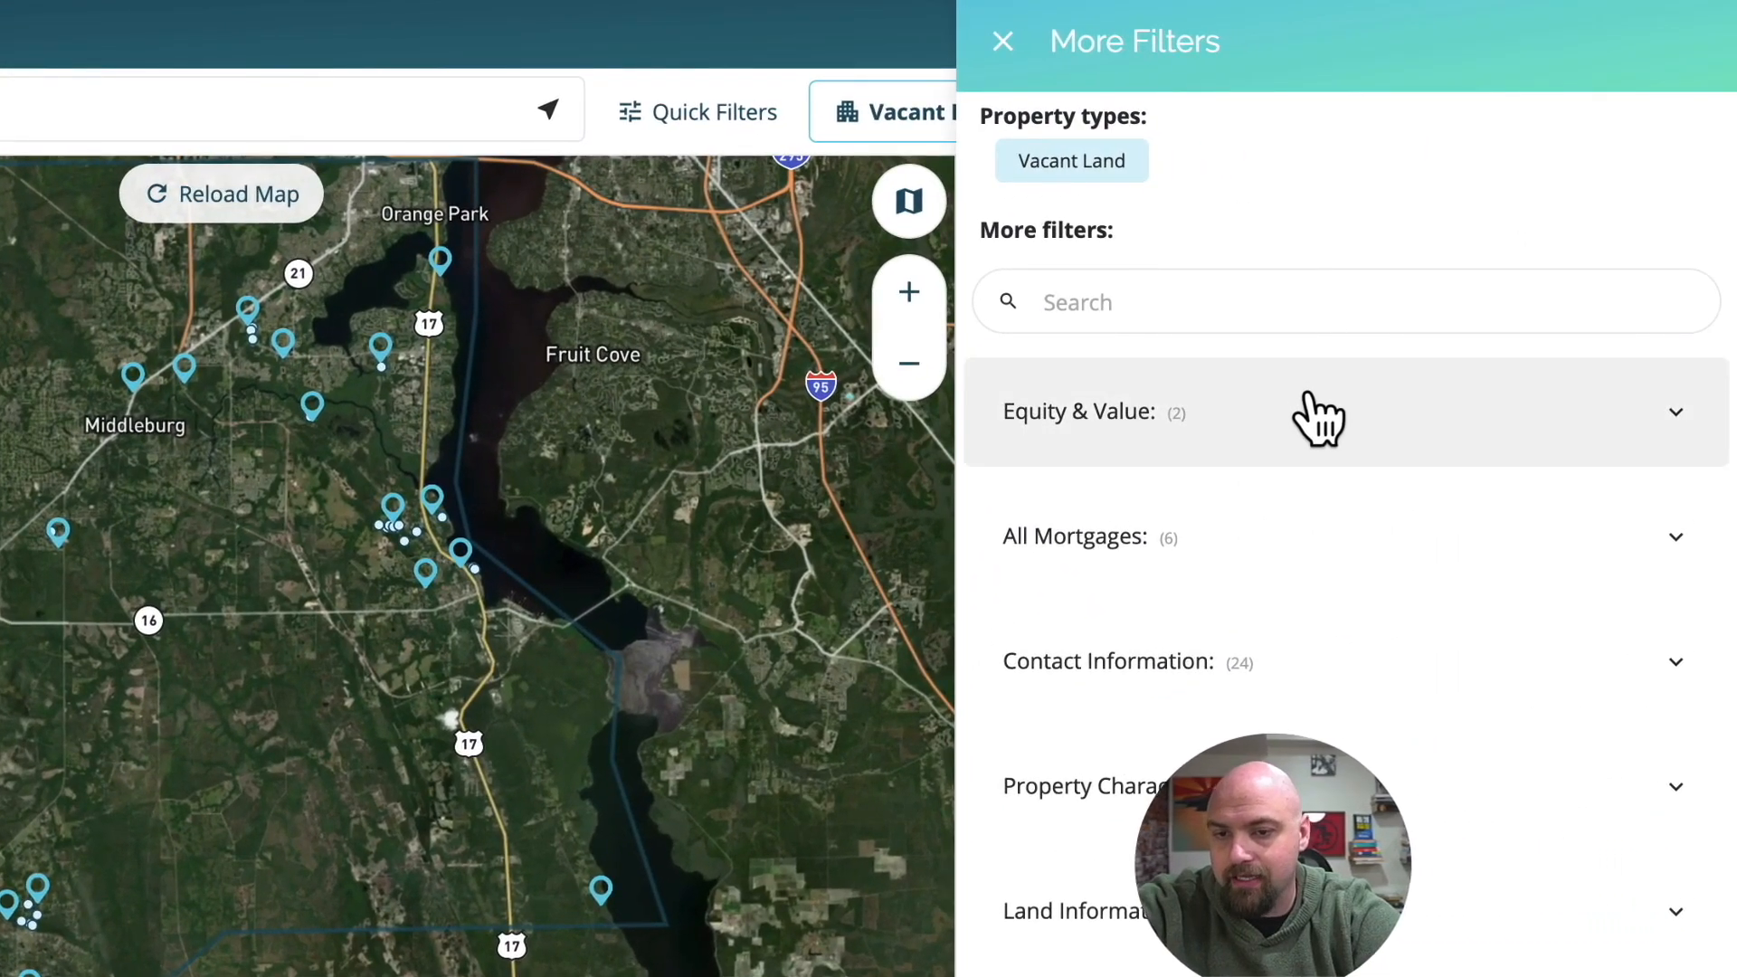
click(1317, 412)
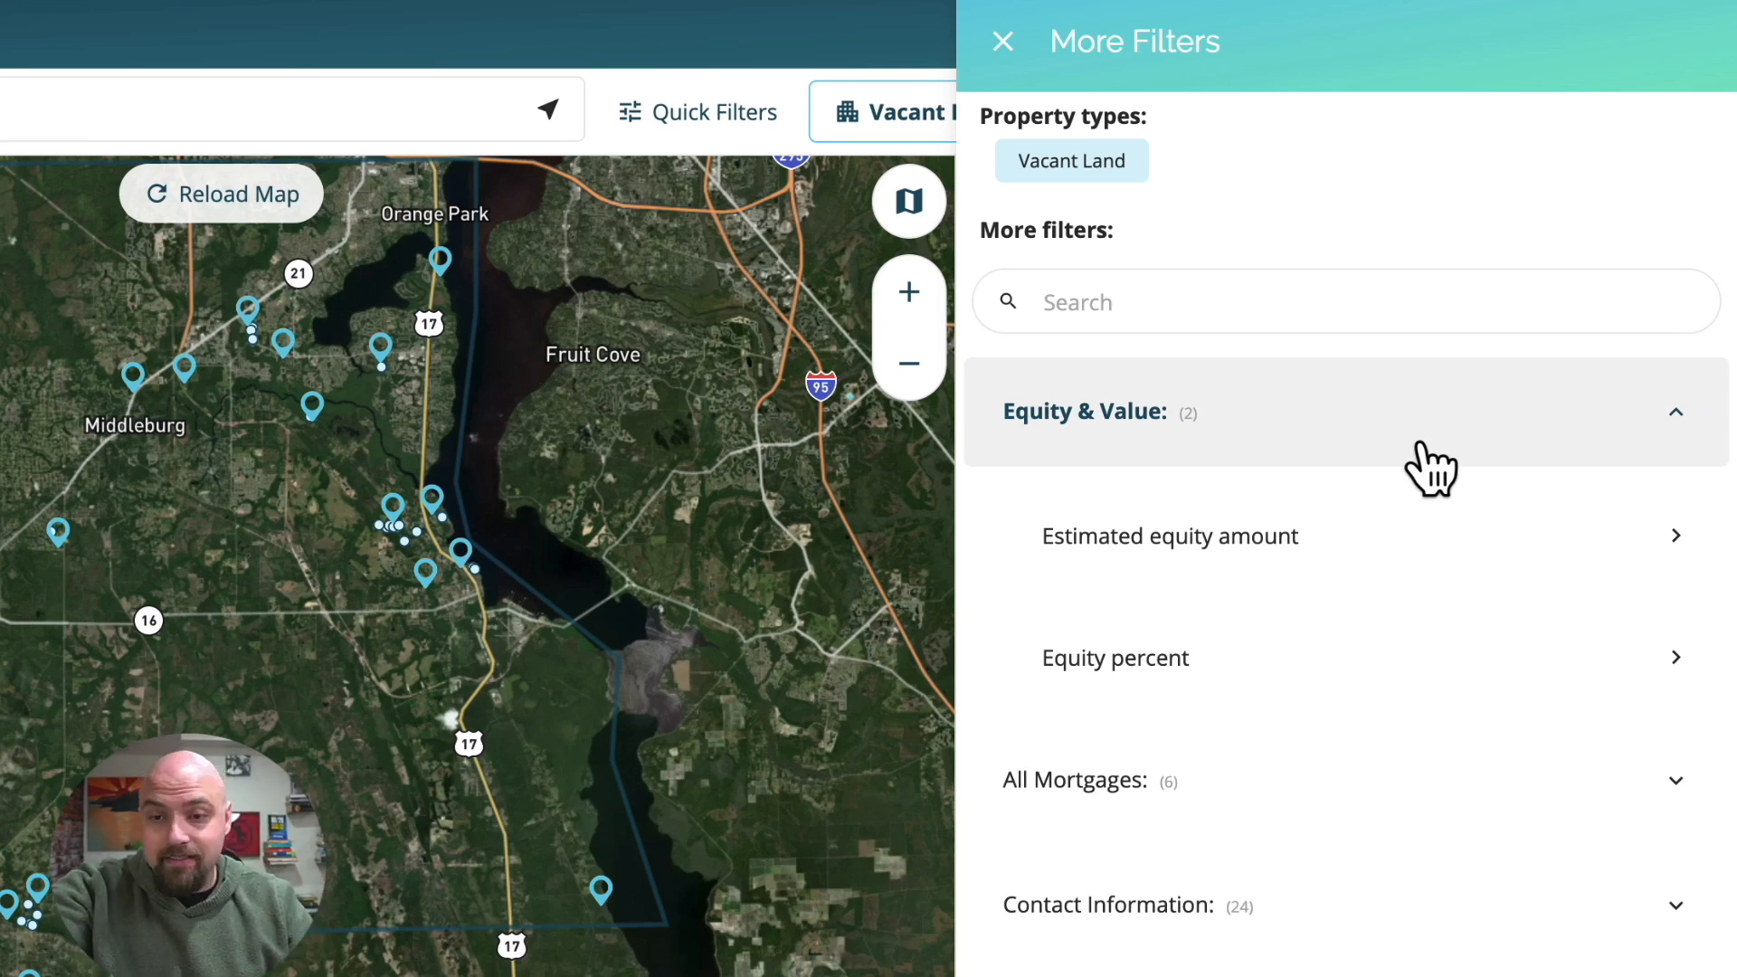
click(1074, 302)
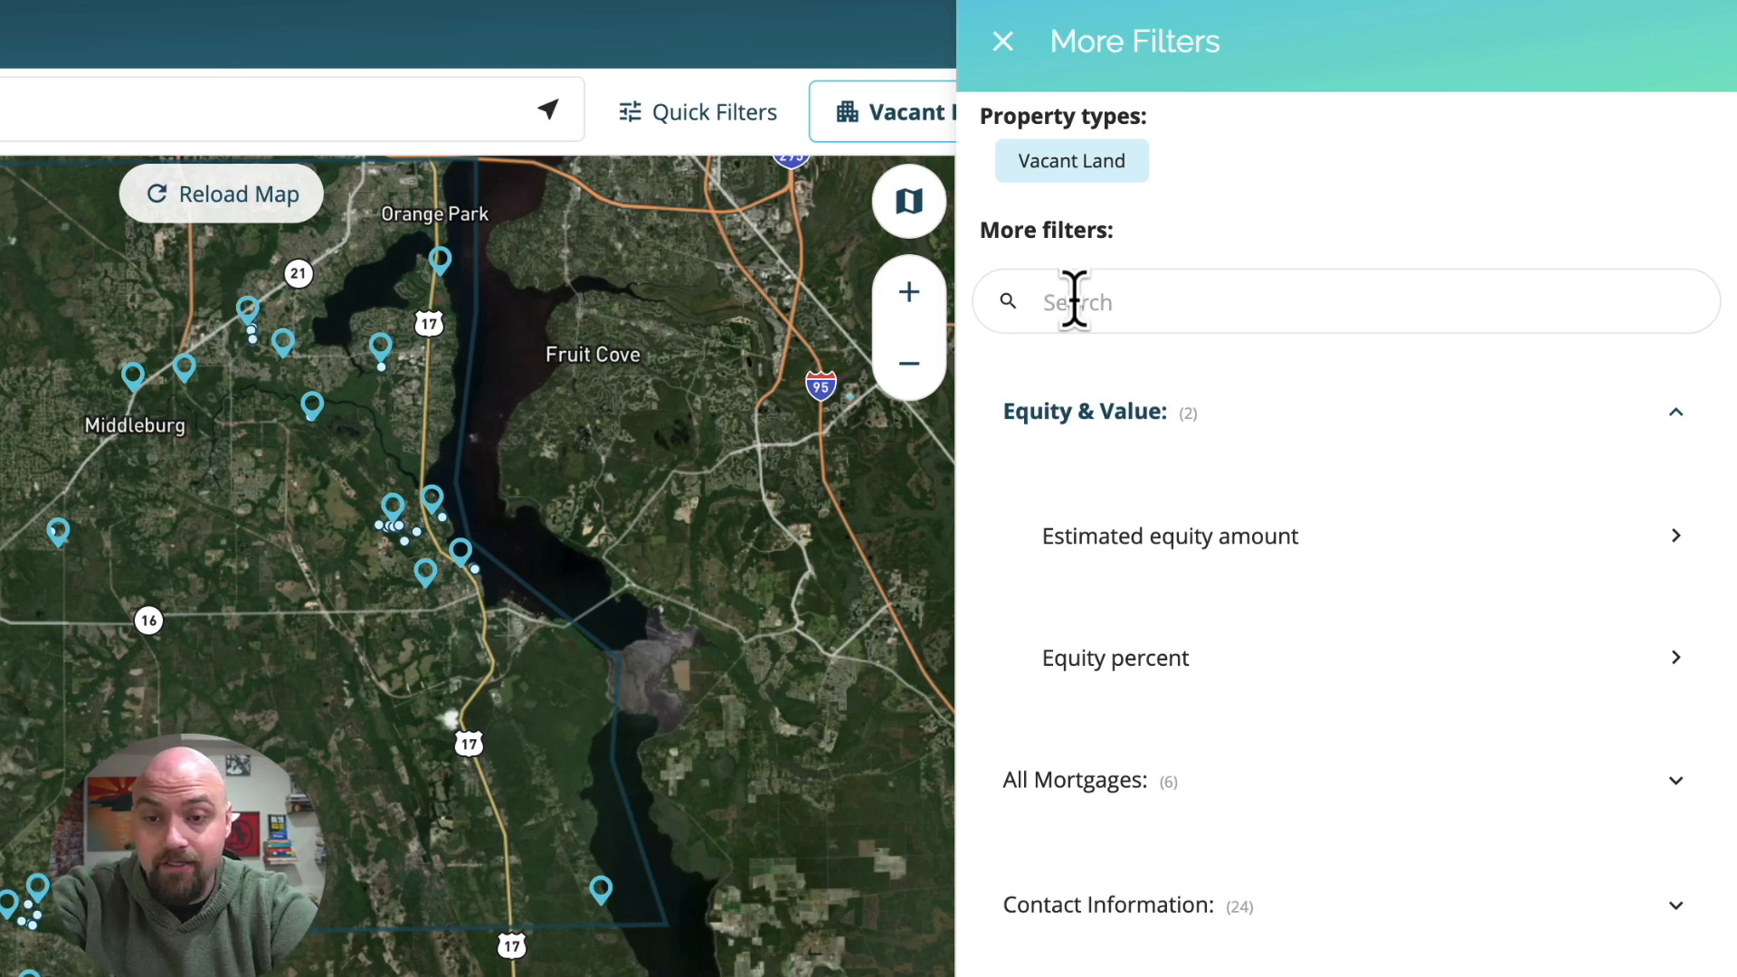
text(ac)
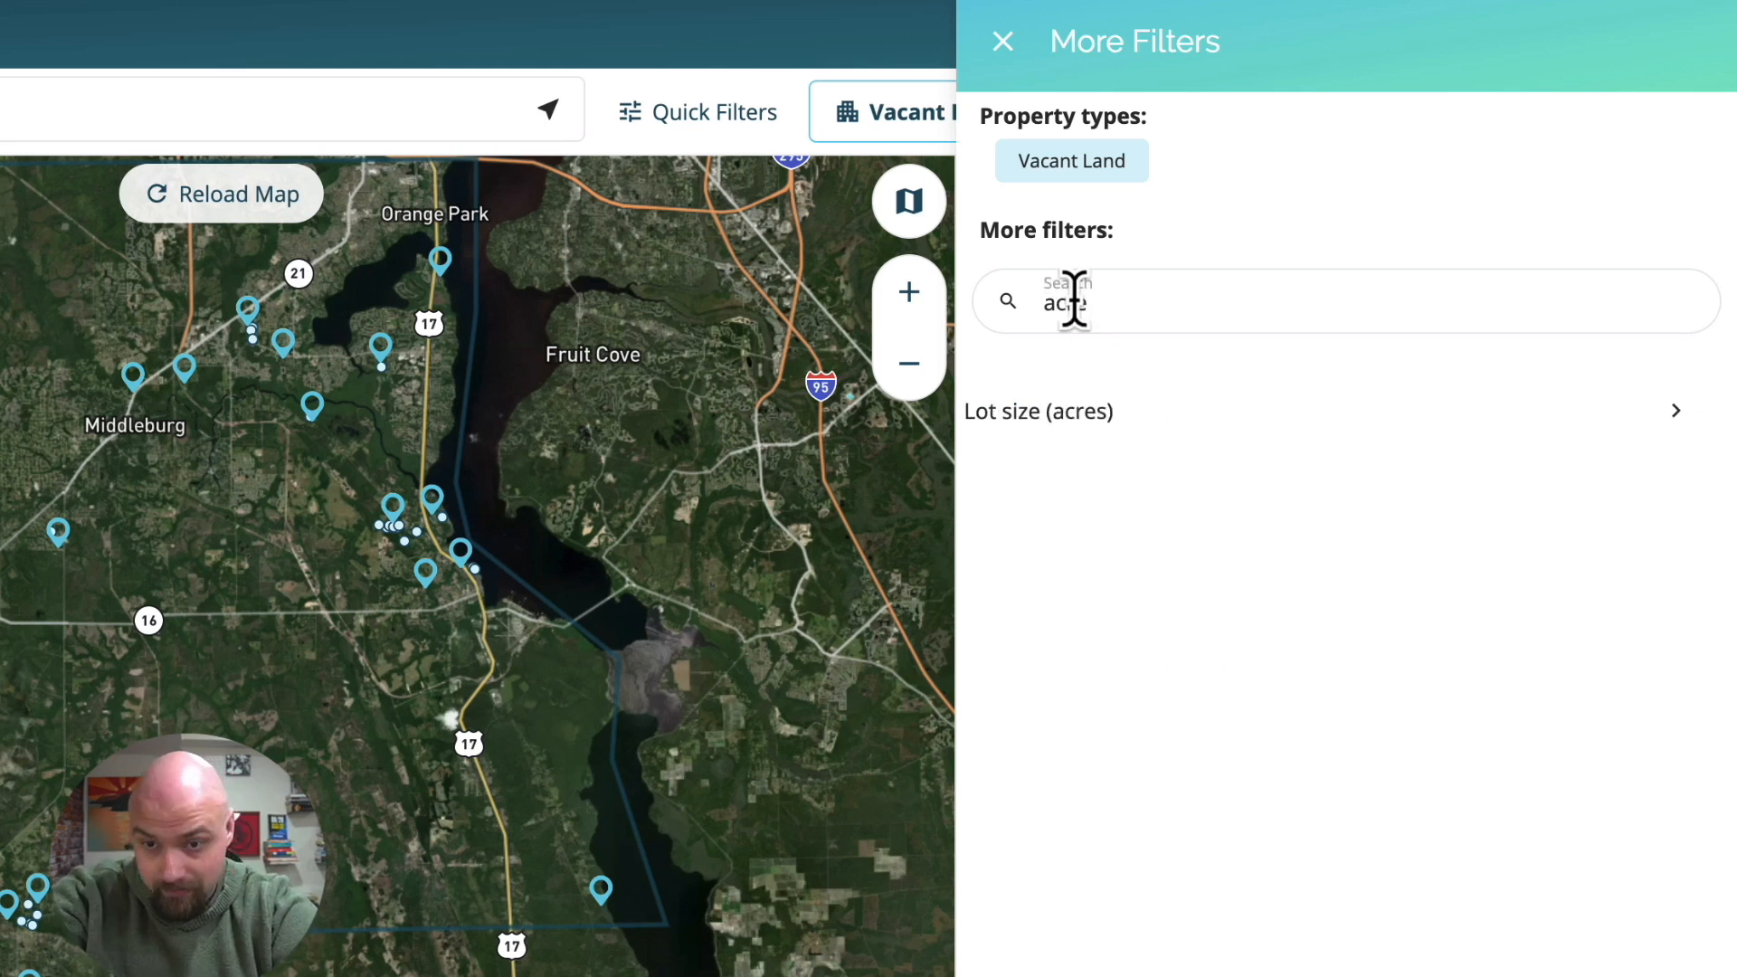
text(re)
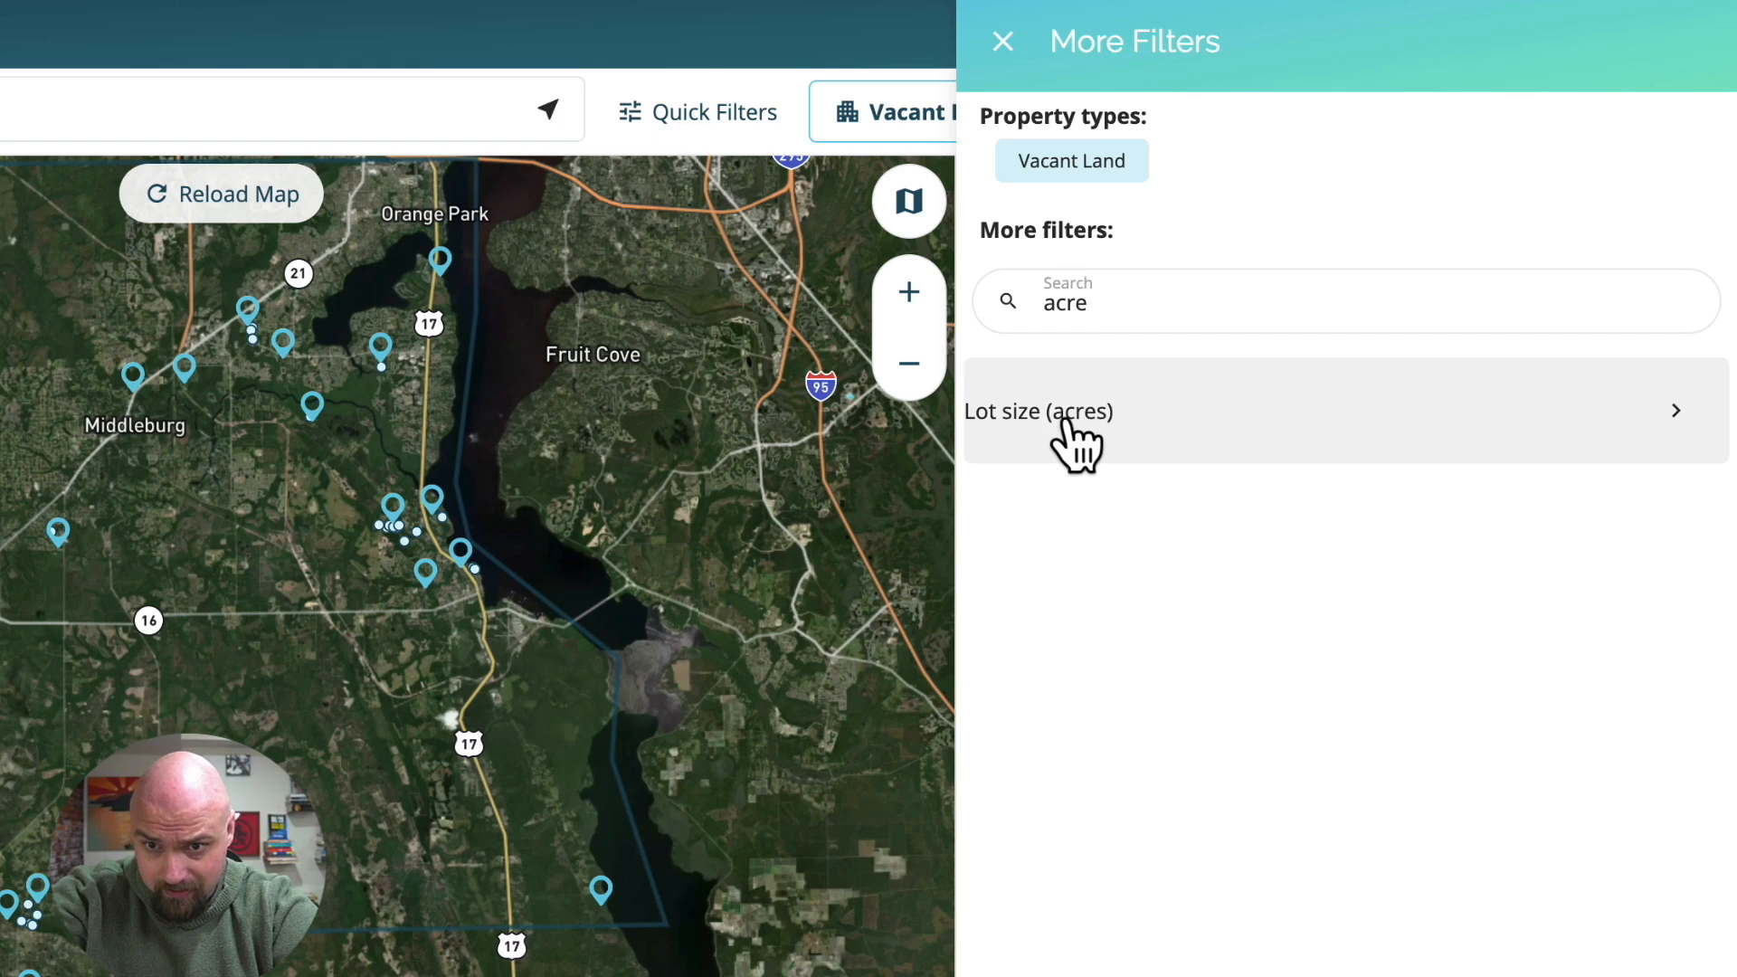
click(1052, 438)
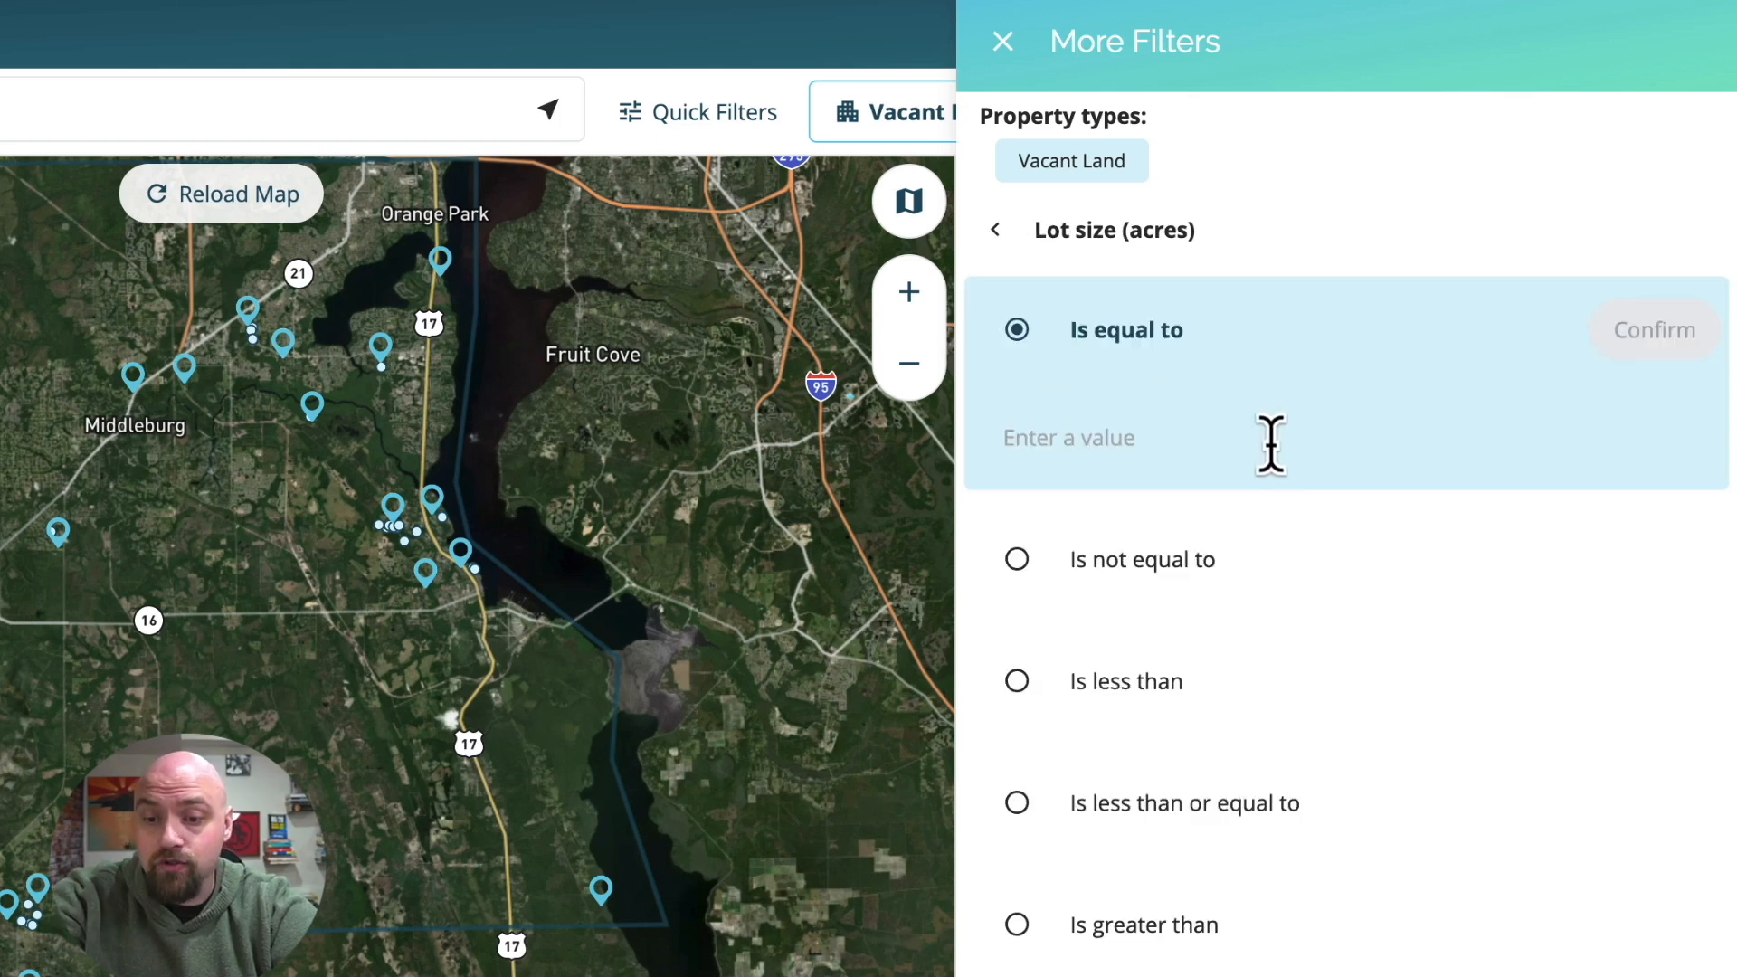
scroll(1299, 531, down, 4)
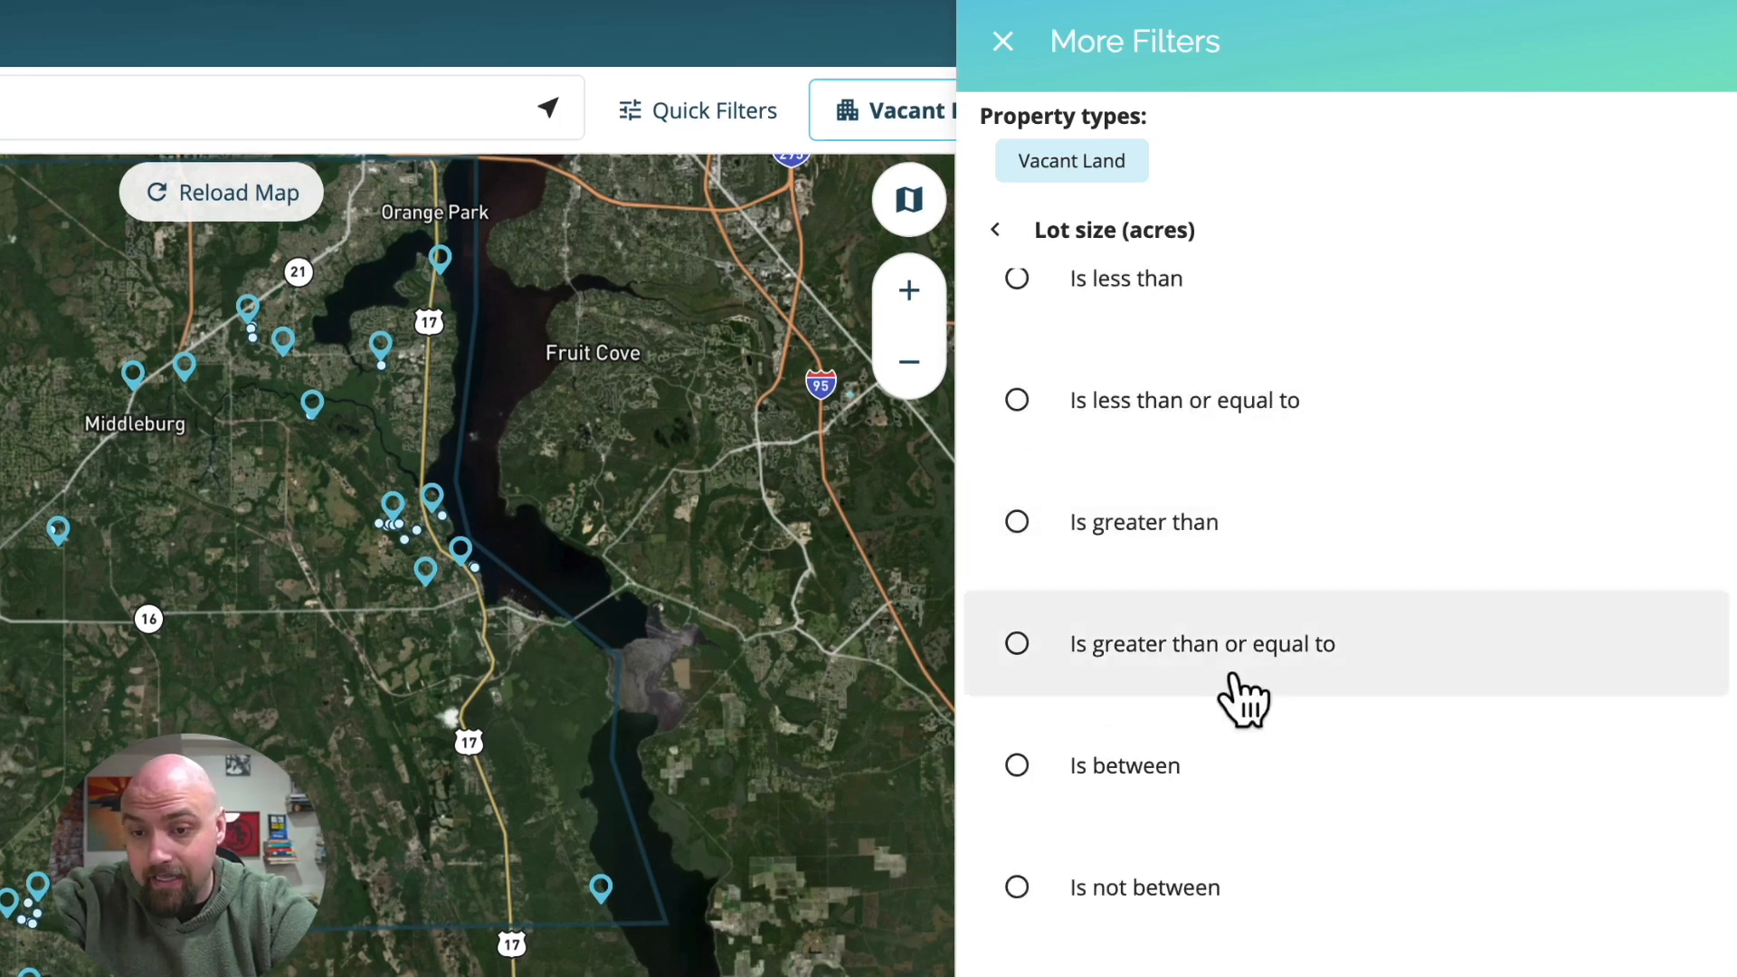
click(1097, 543)
text(0.24)
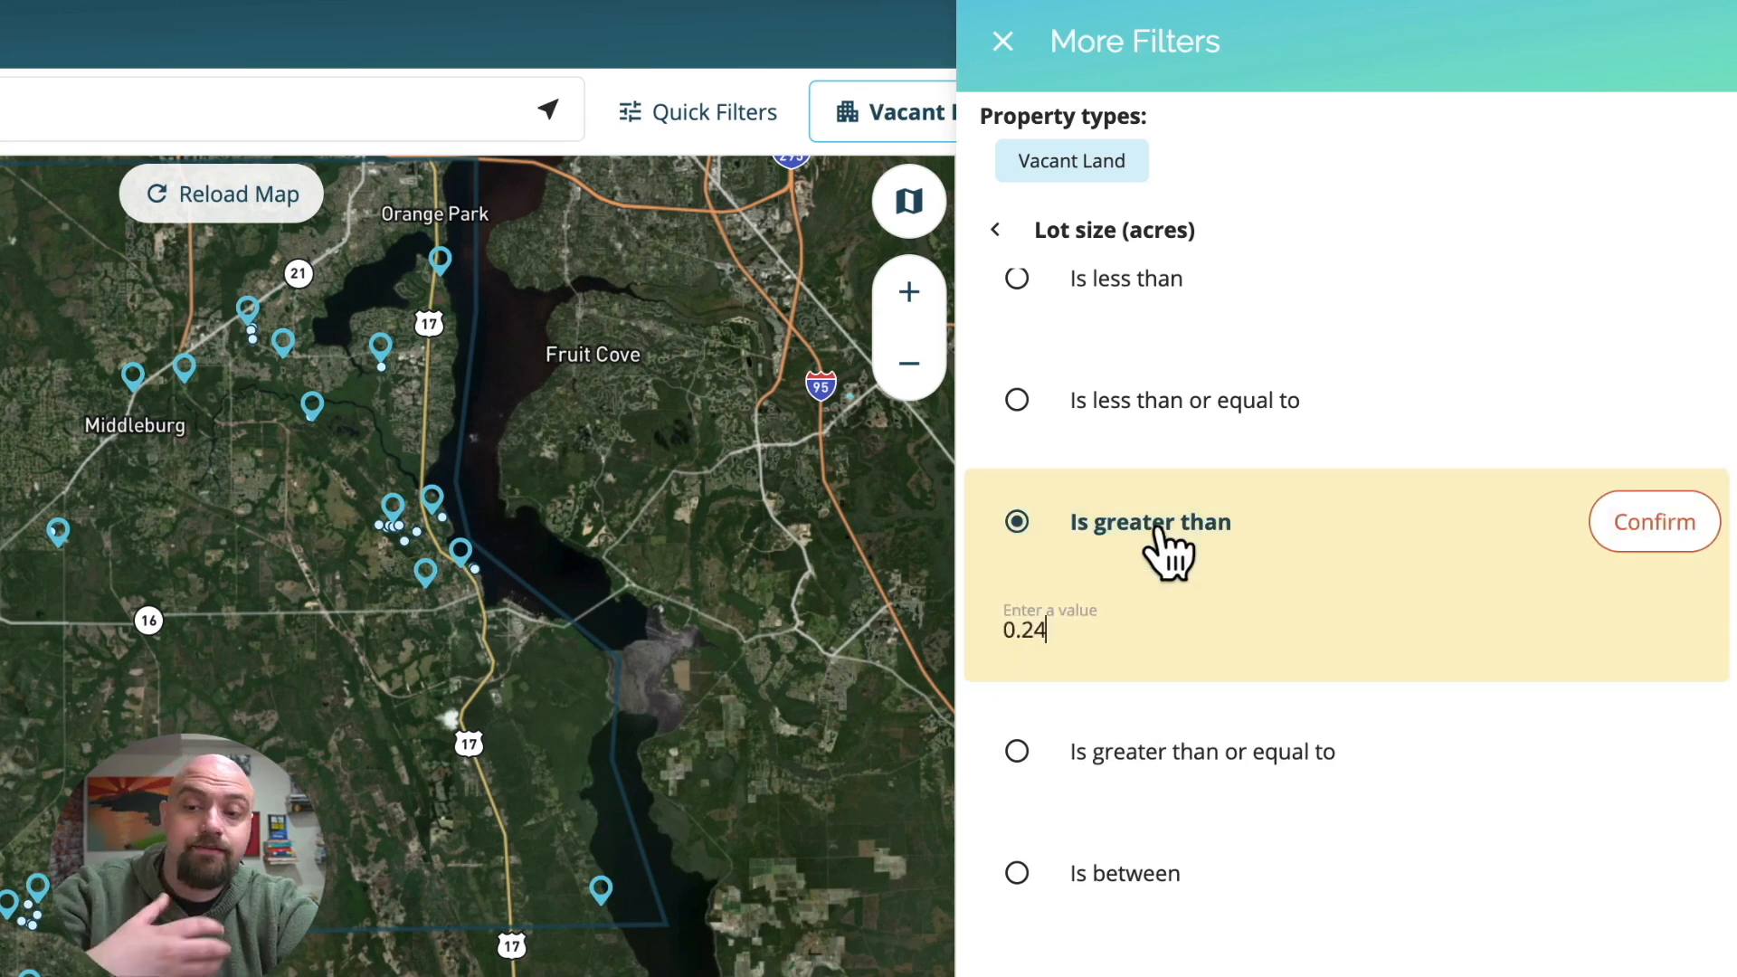
click(1640, 552)
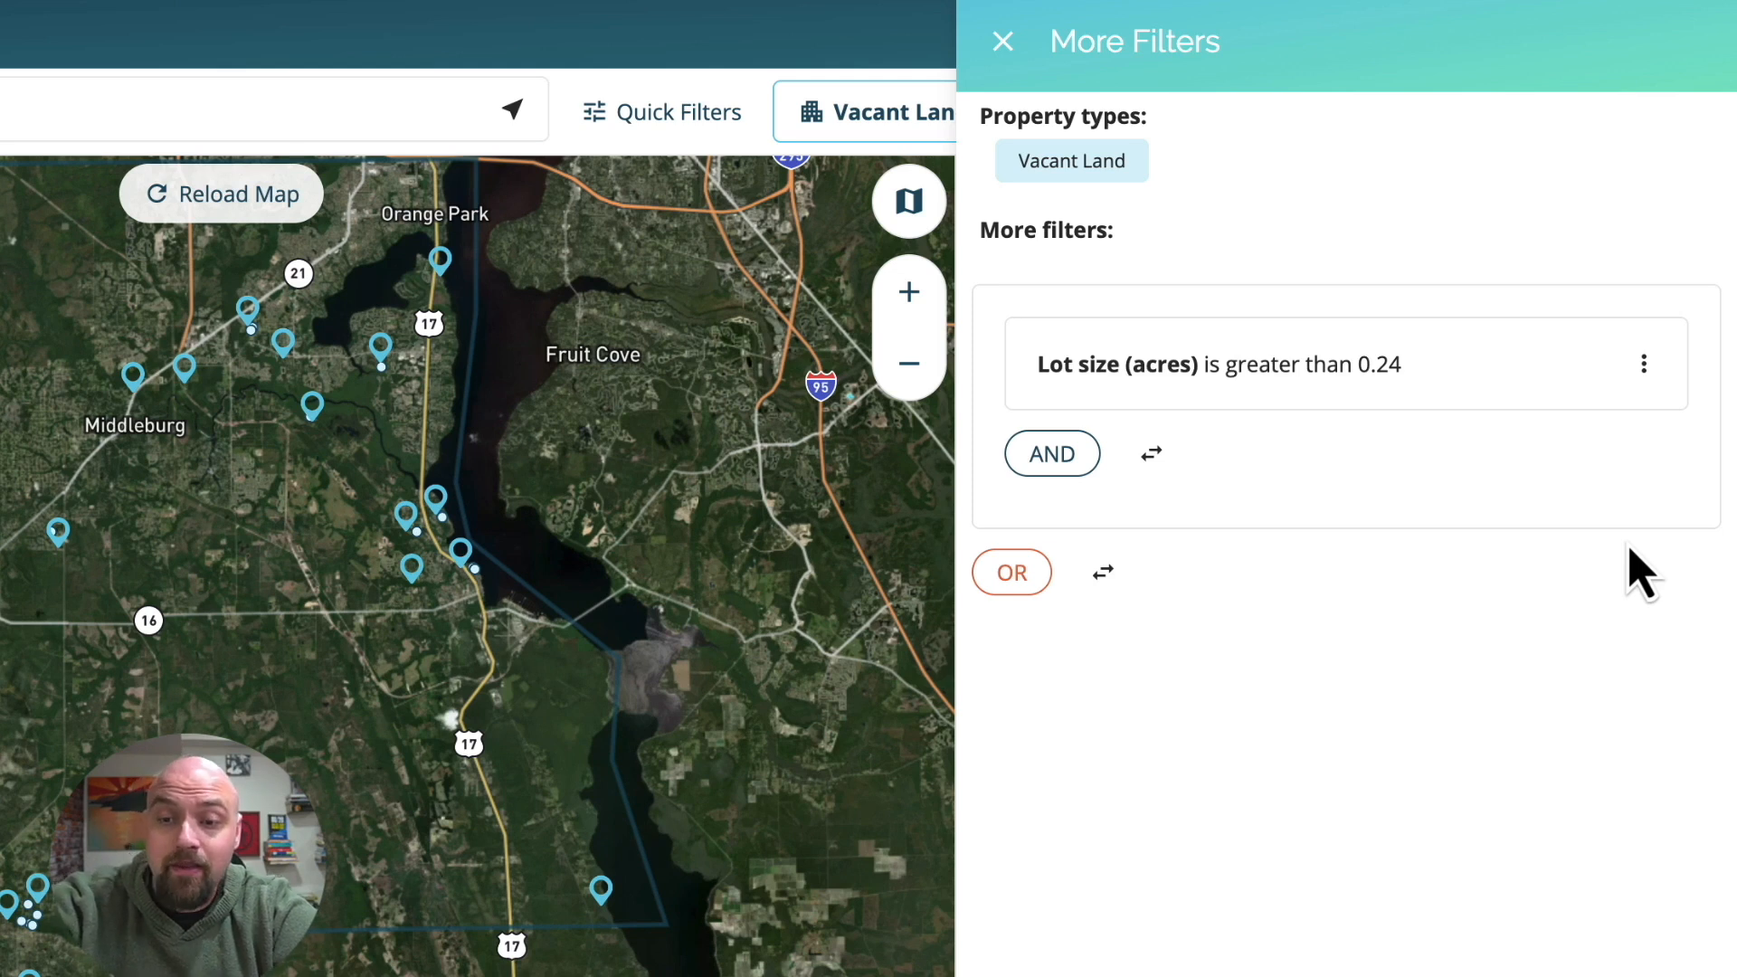
Add an AND filter requiring the total assessed value to be greater than $5,000.
click(1040, 457)
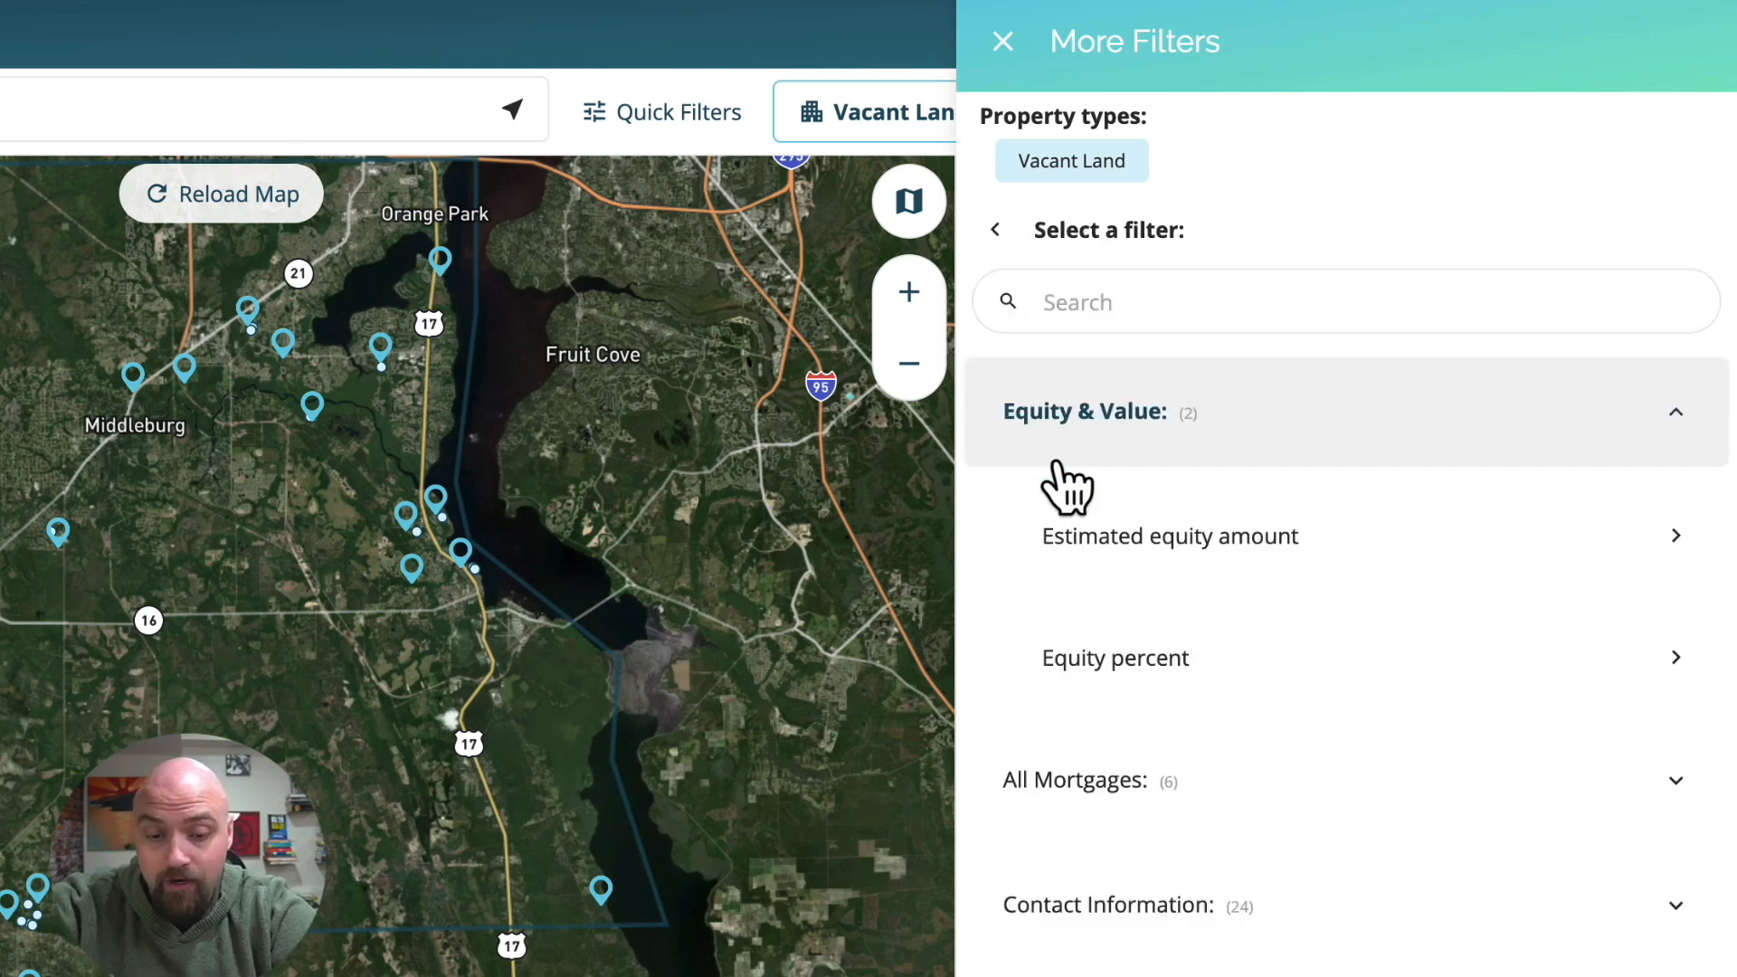
click(1088, 301)
text(assessed)
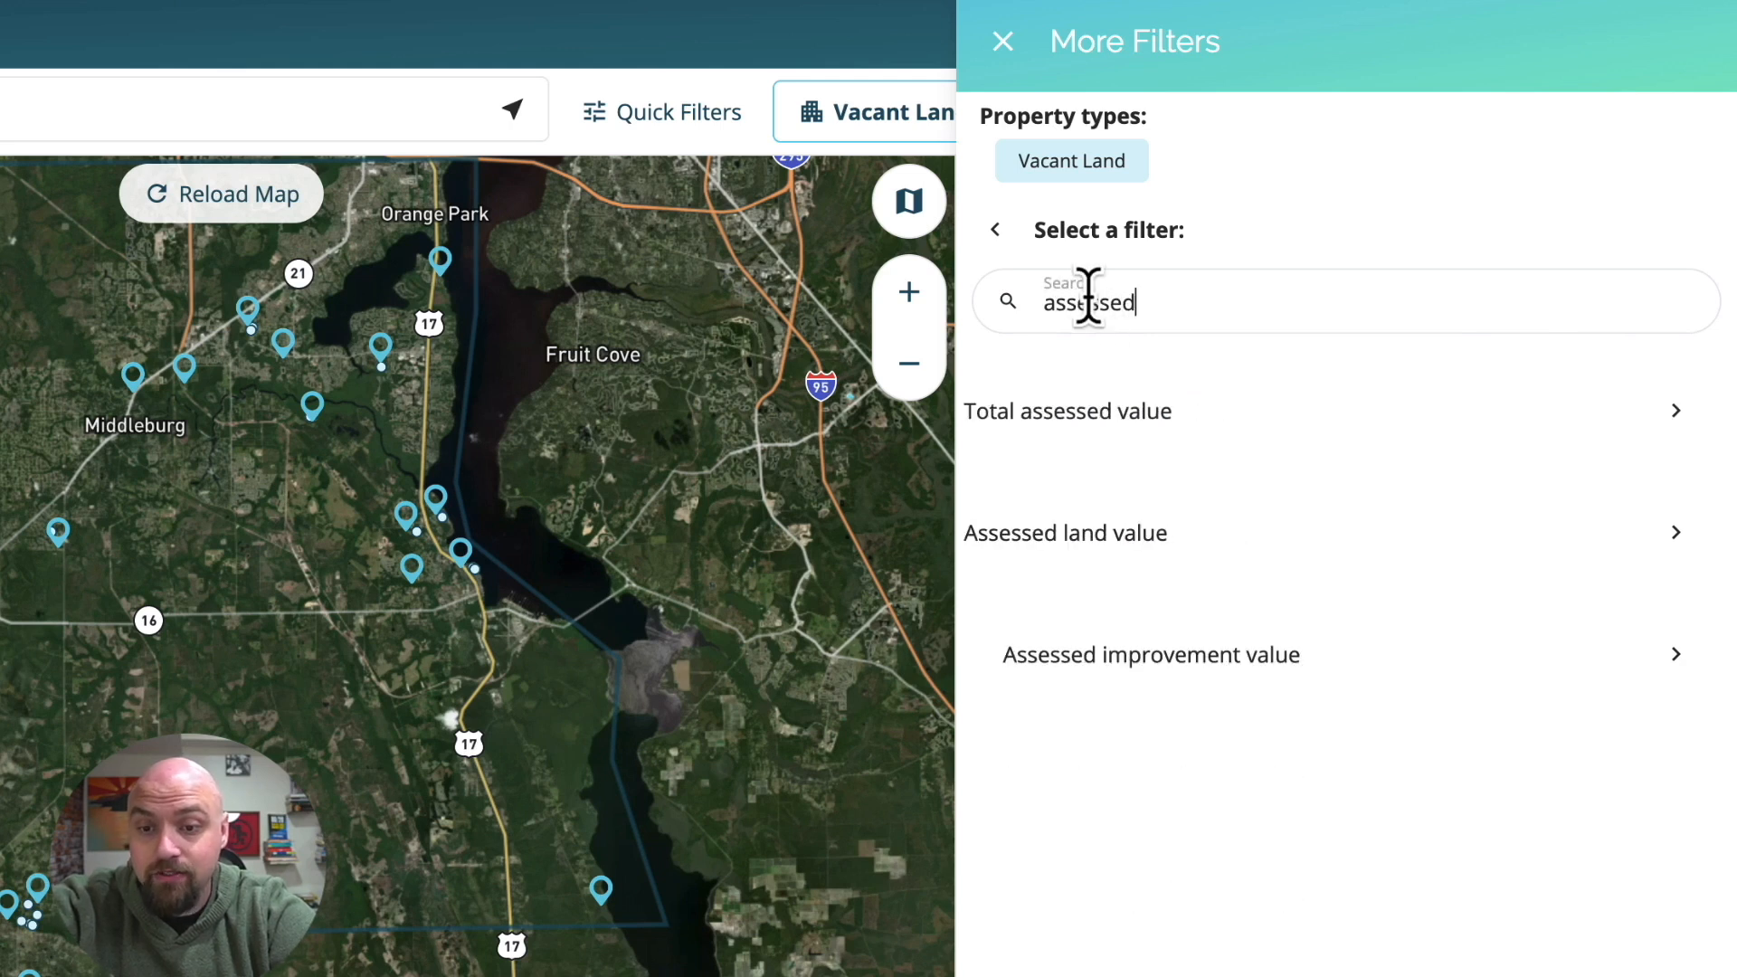
click(1023, 425)
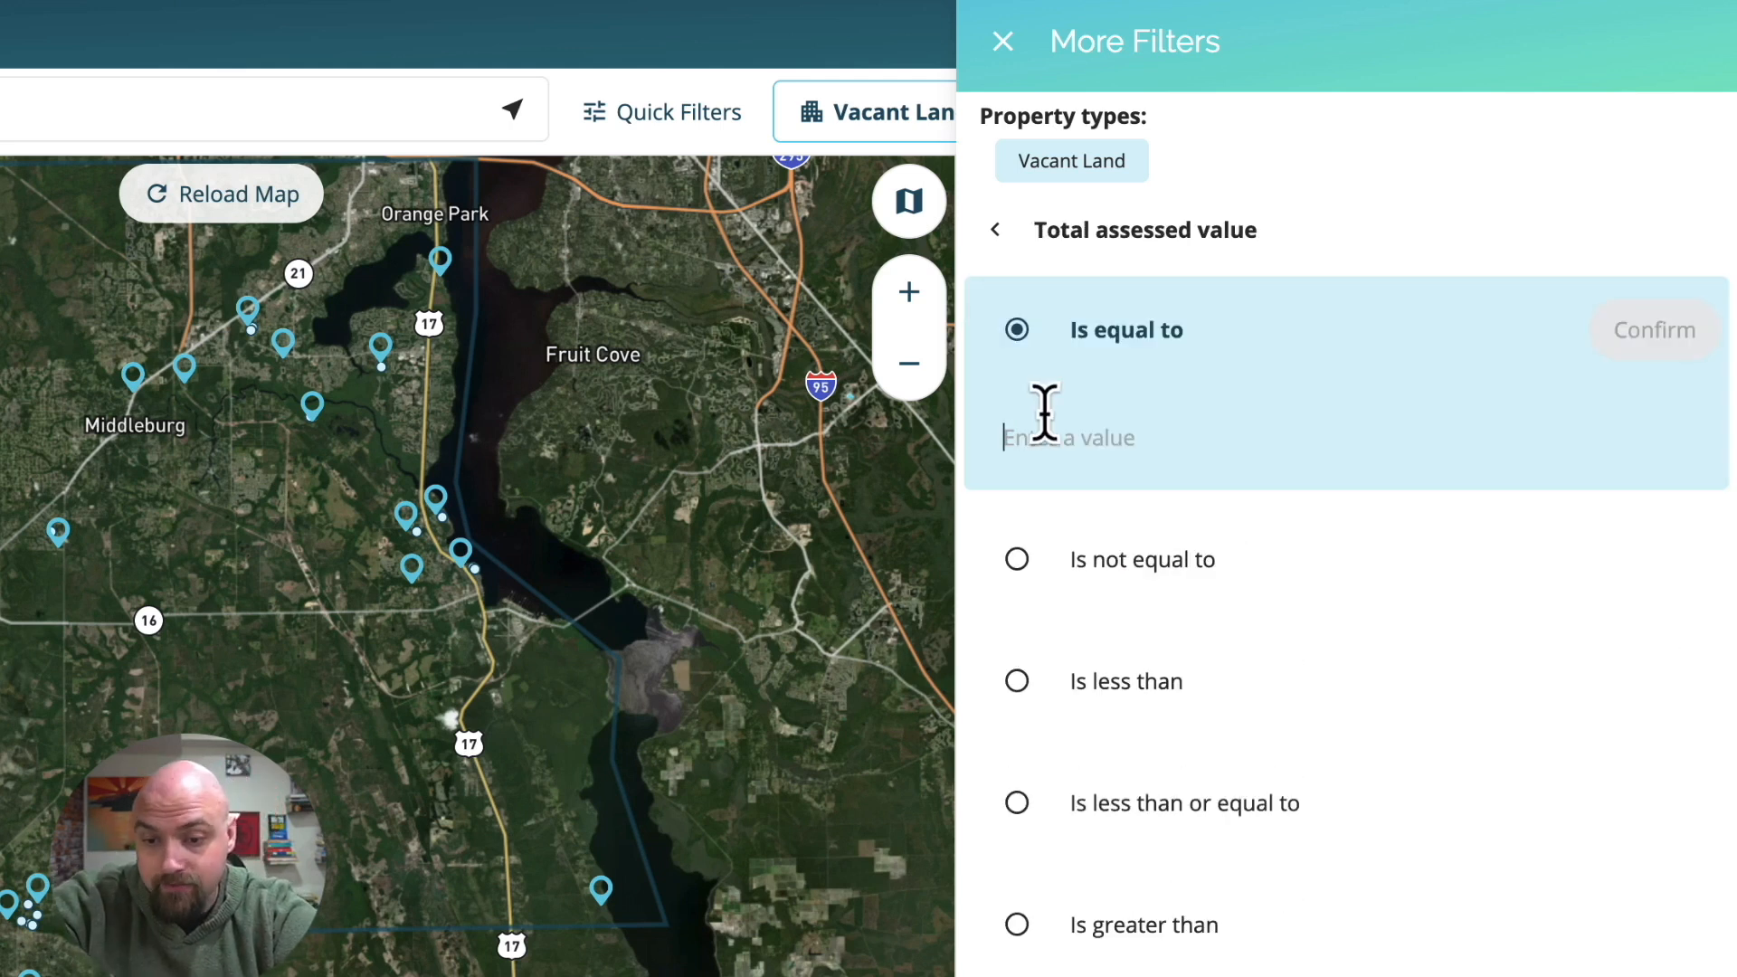
scroll(1176, 850, down, 1)
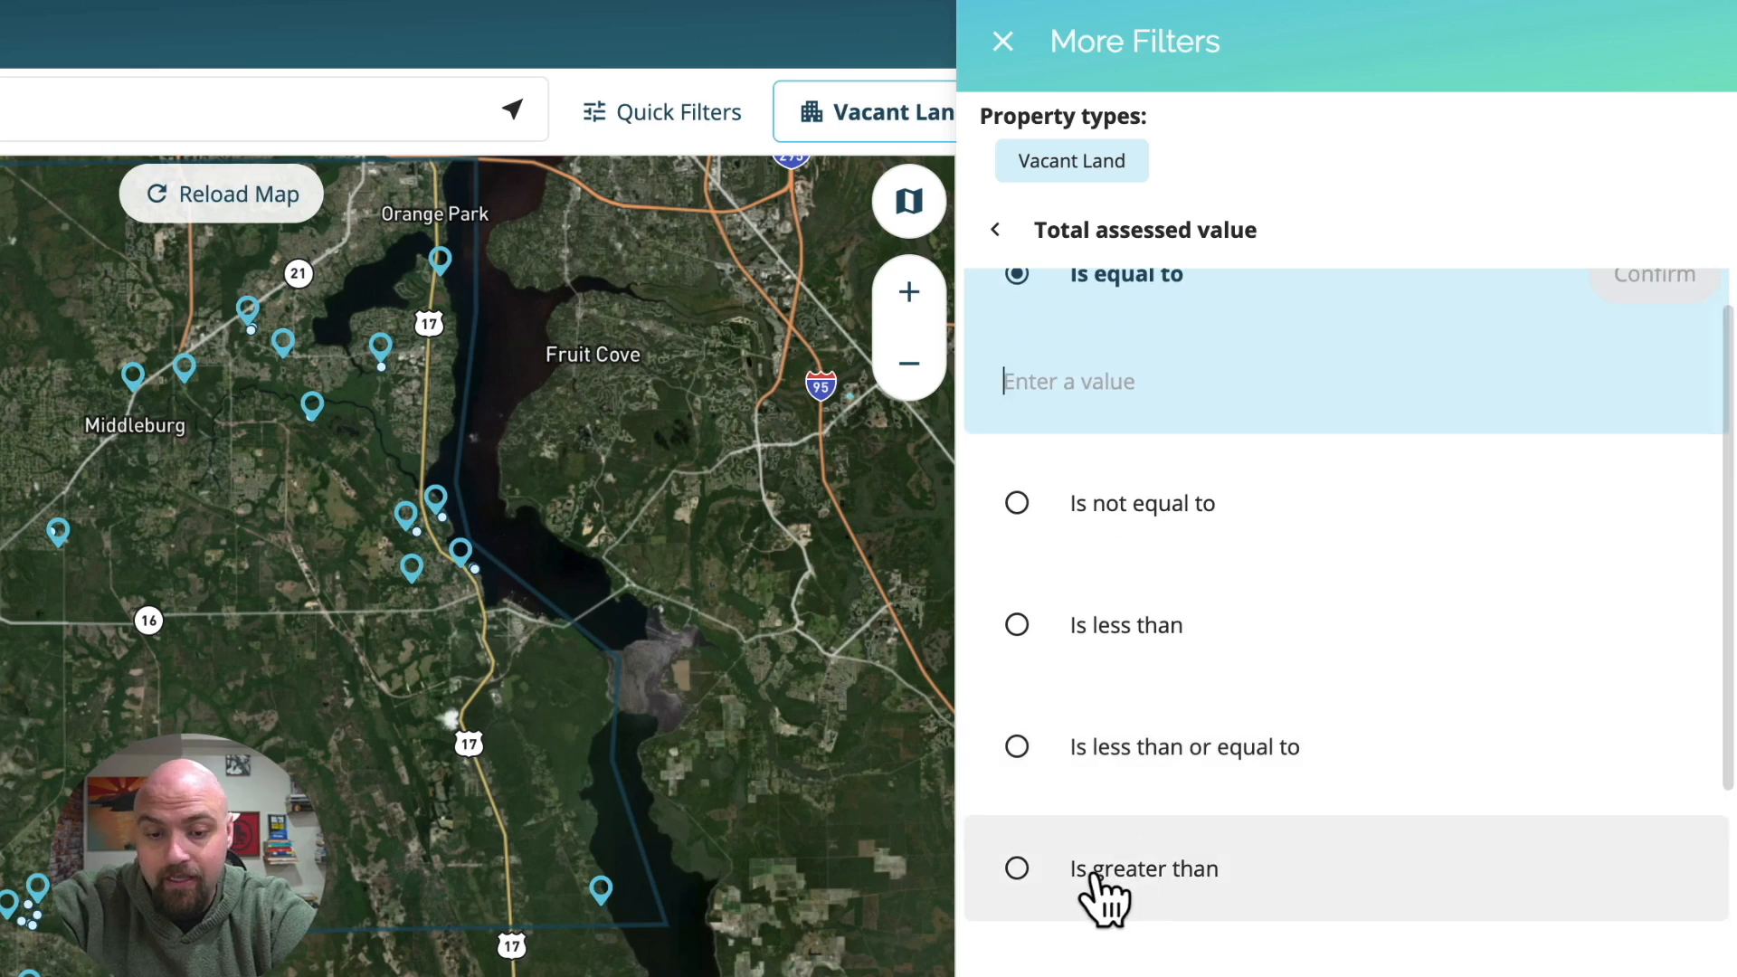
click(1097, 880)
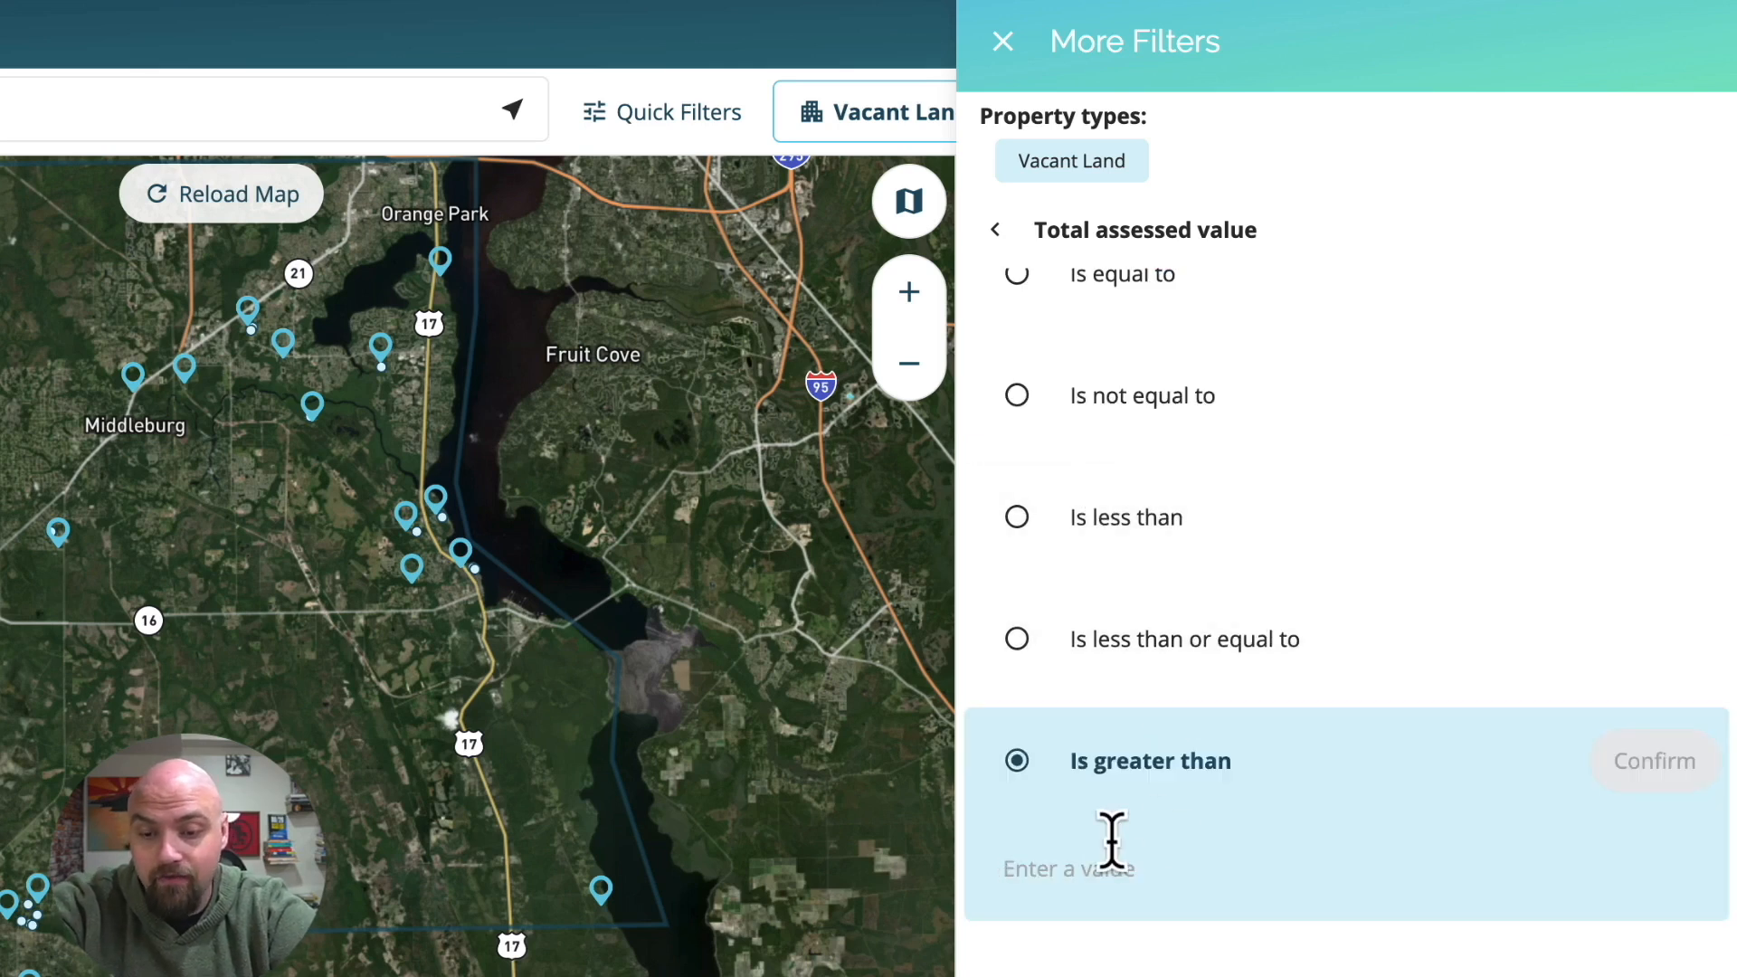
click(1112, 839)
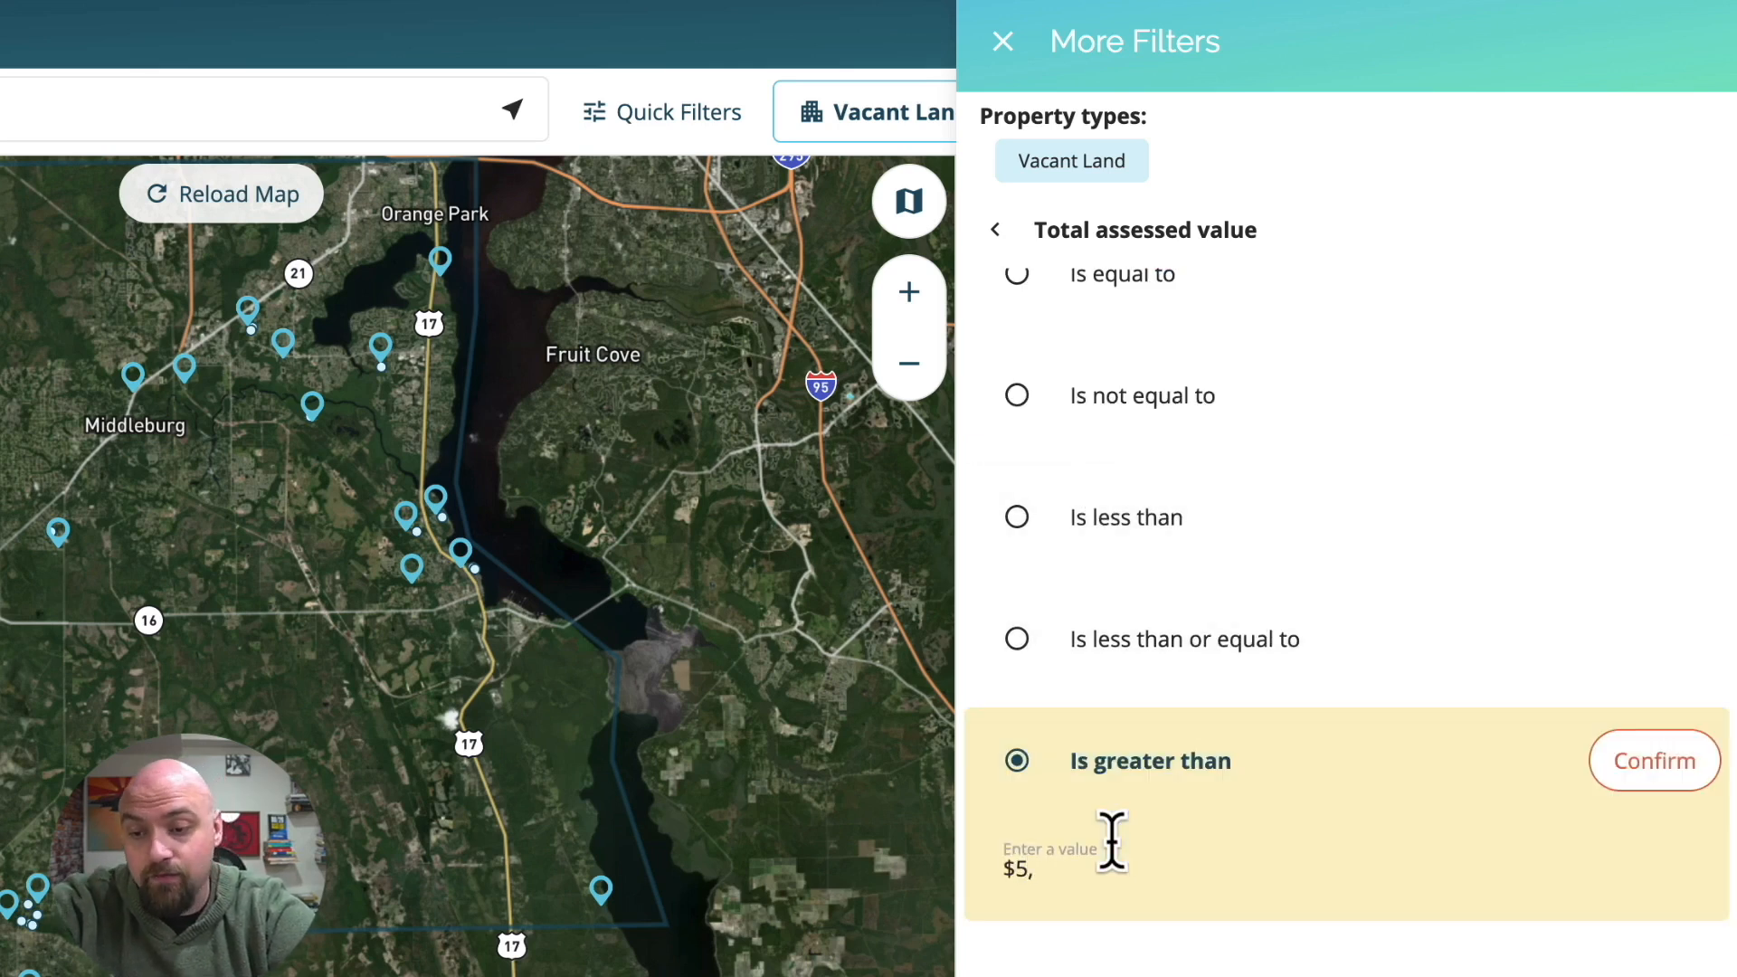
click(1629, 774)
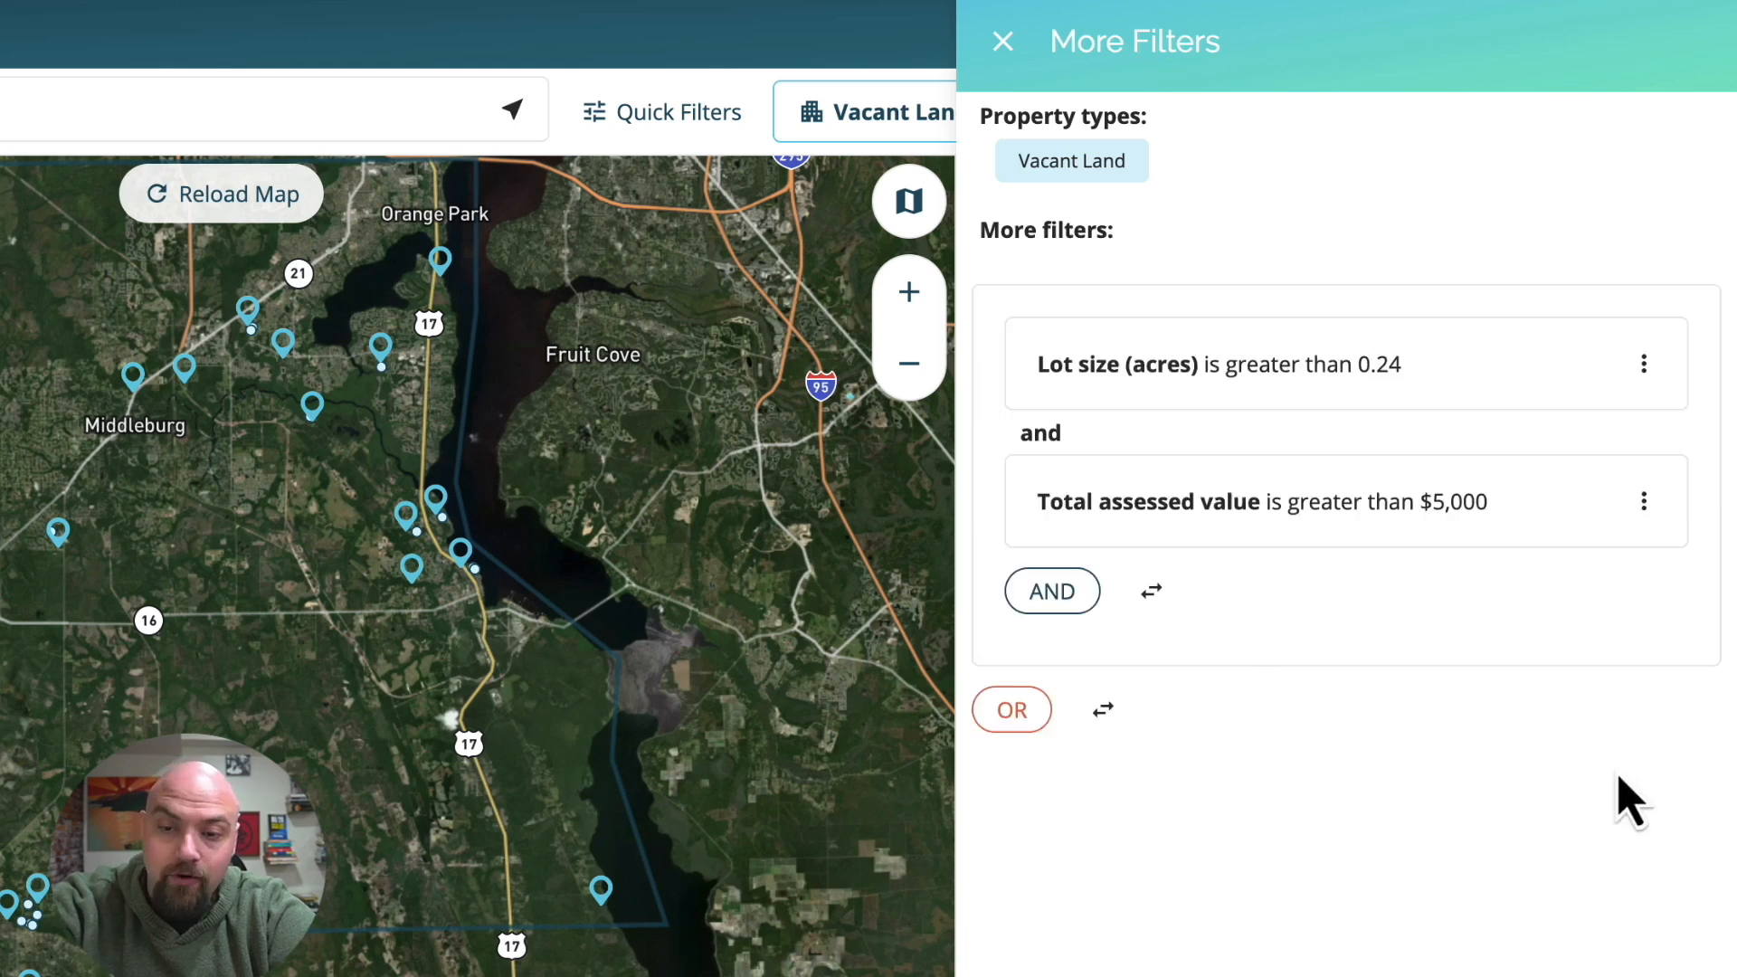
Start another AND filter on the last sale date using the "Is before" condition.
click(1052, 593)
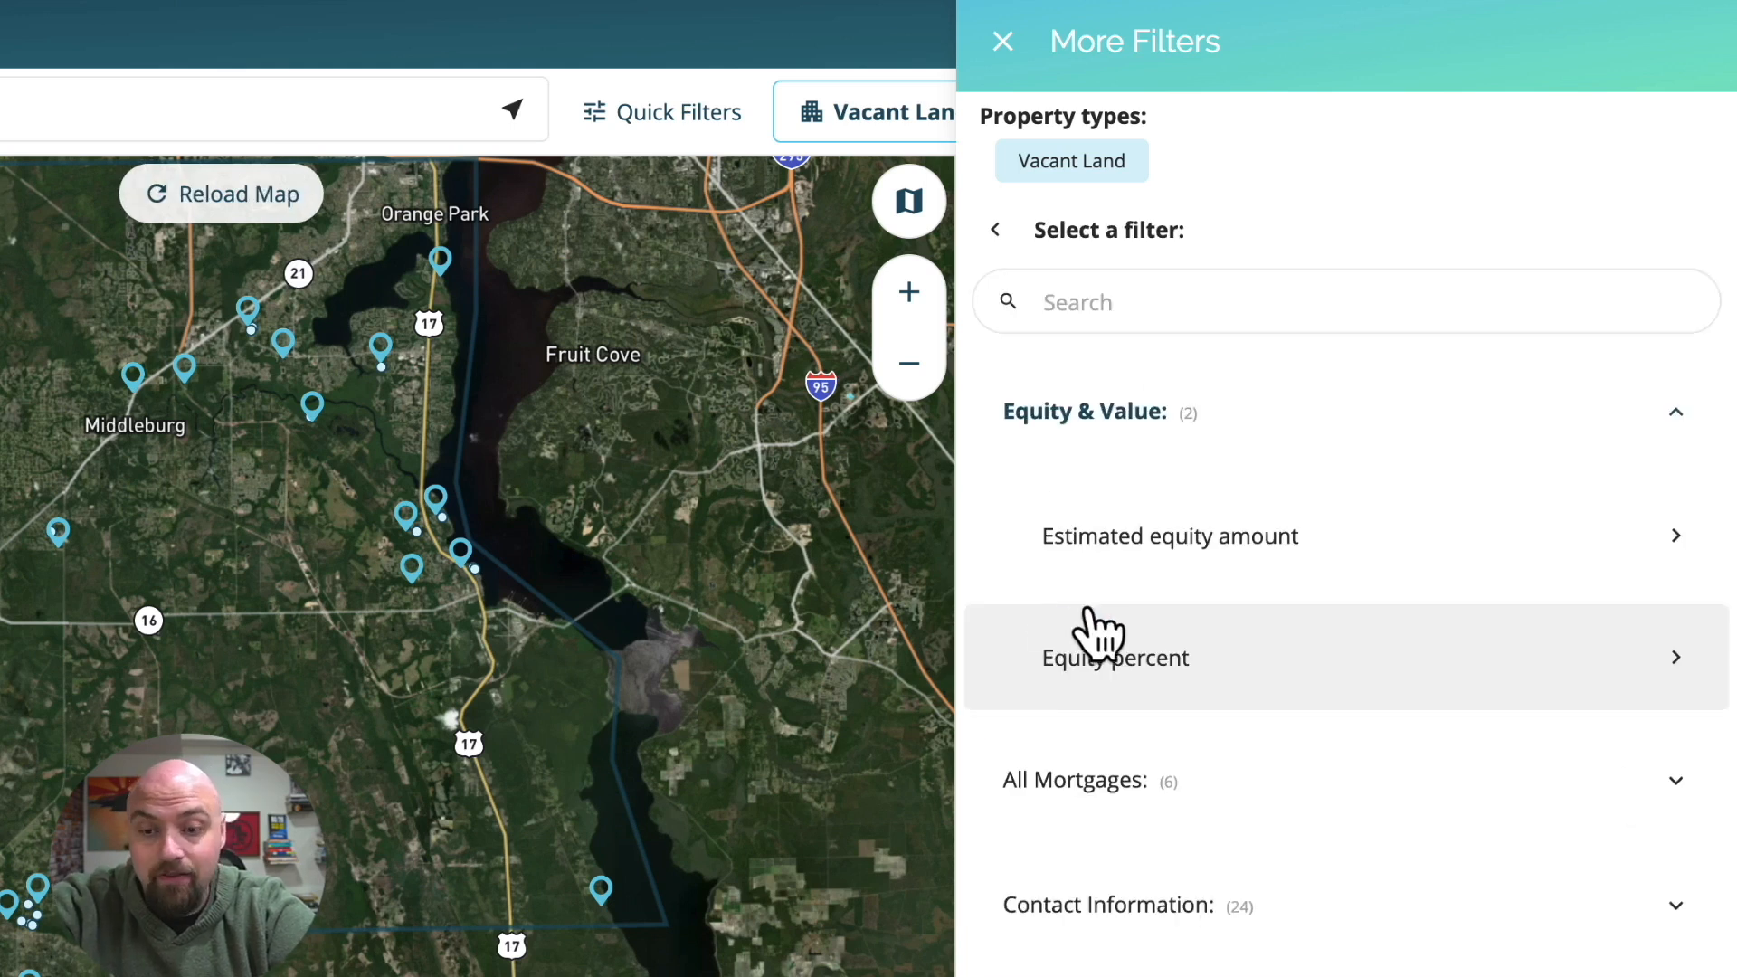
click(1134, 288)
text(sale)
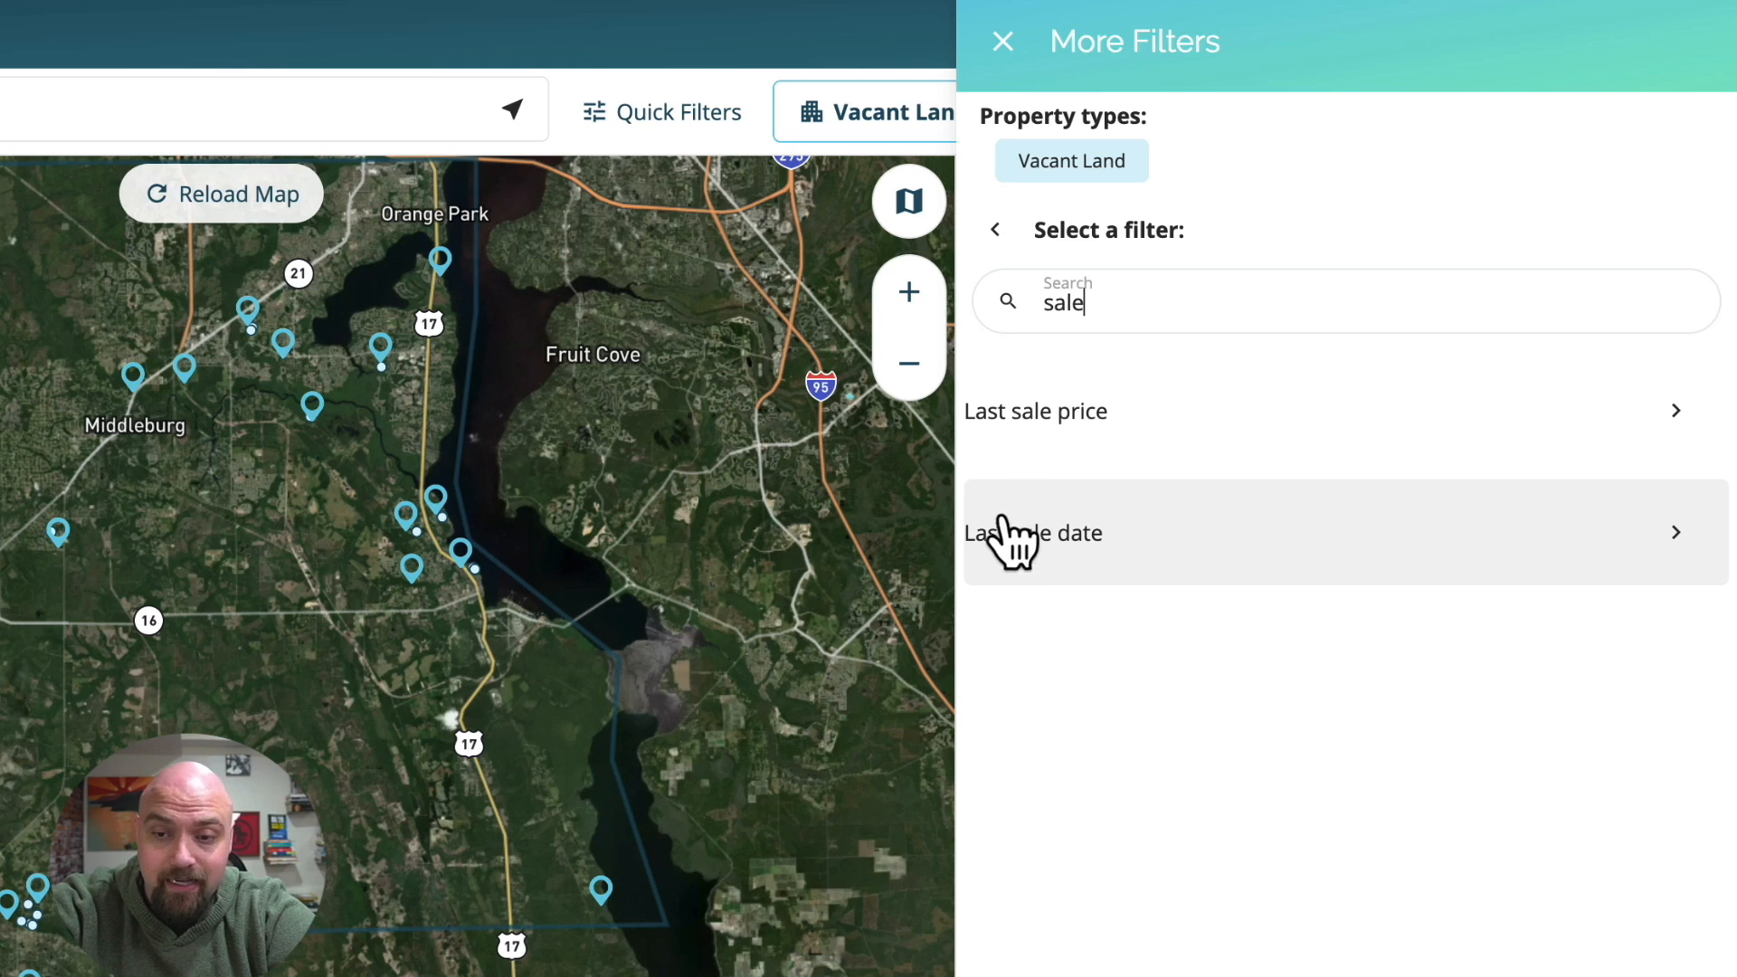
click(1064, 554)
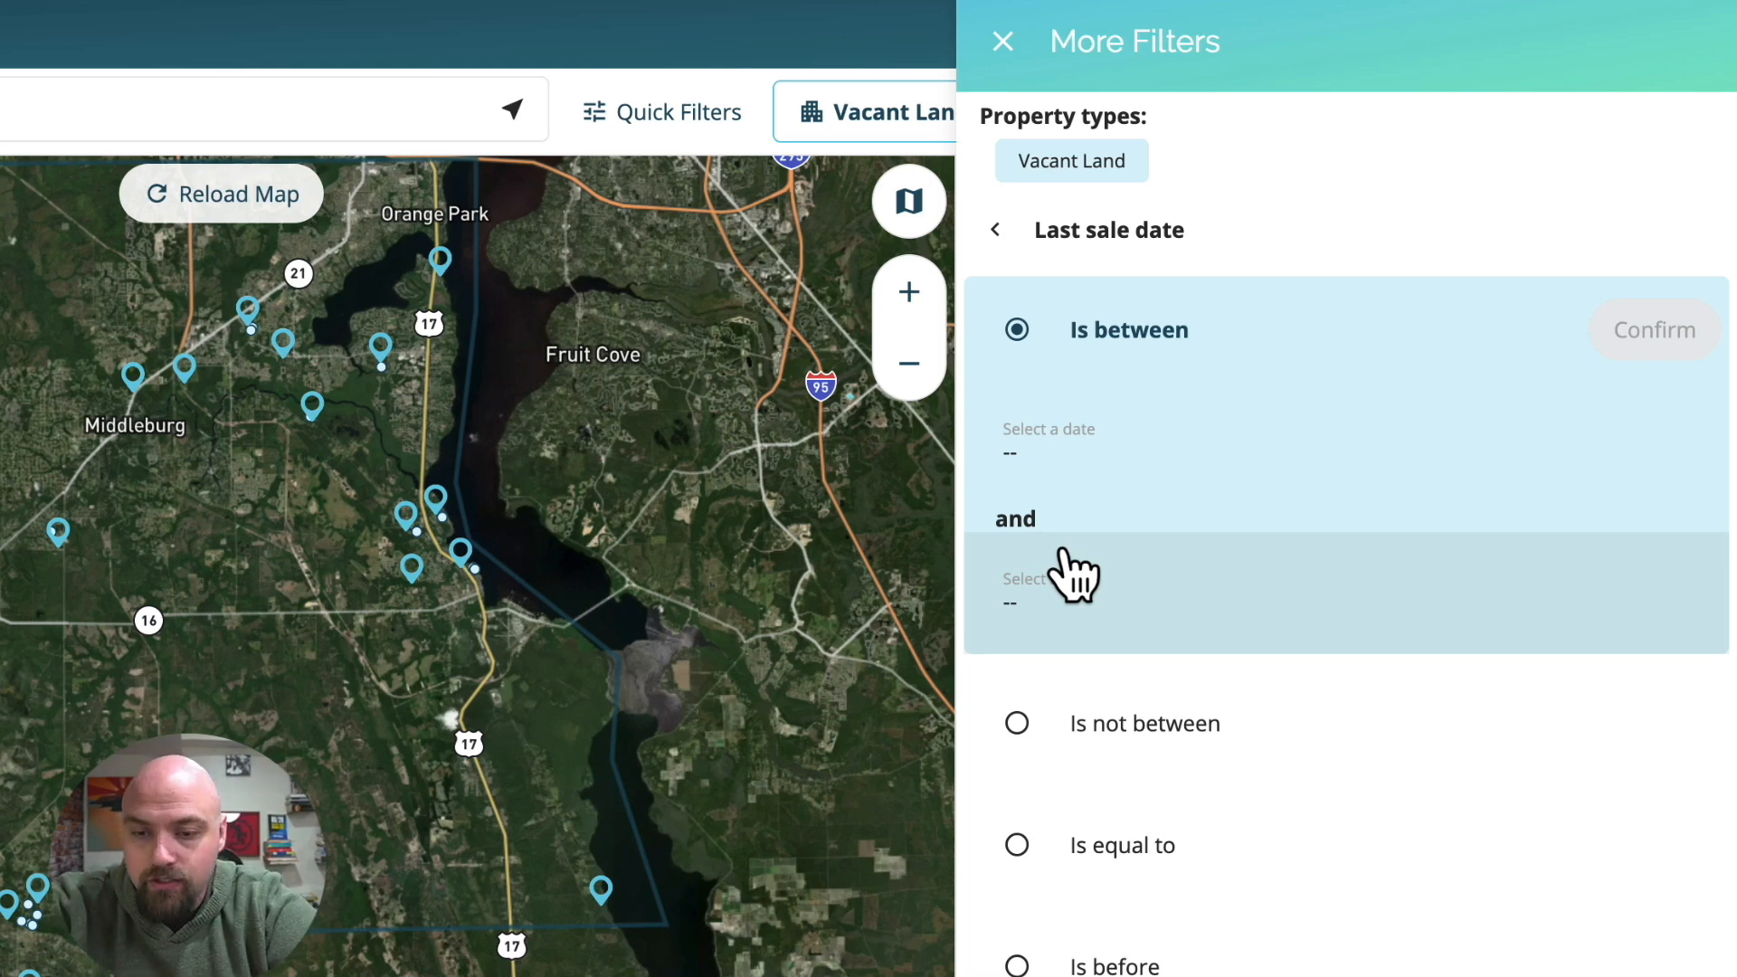
scroll(1068, 814, down, 1)
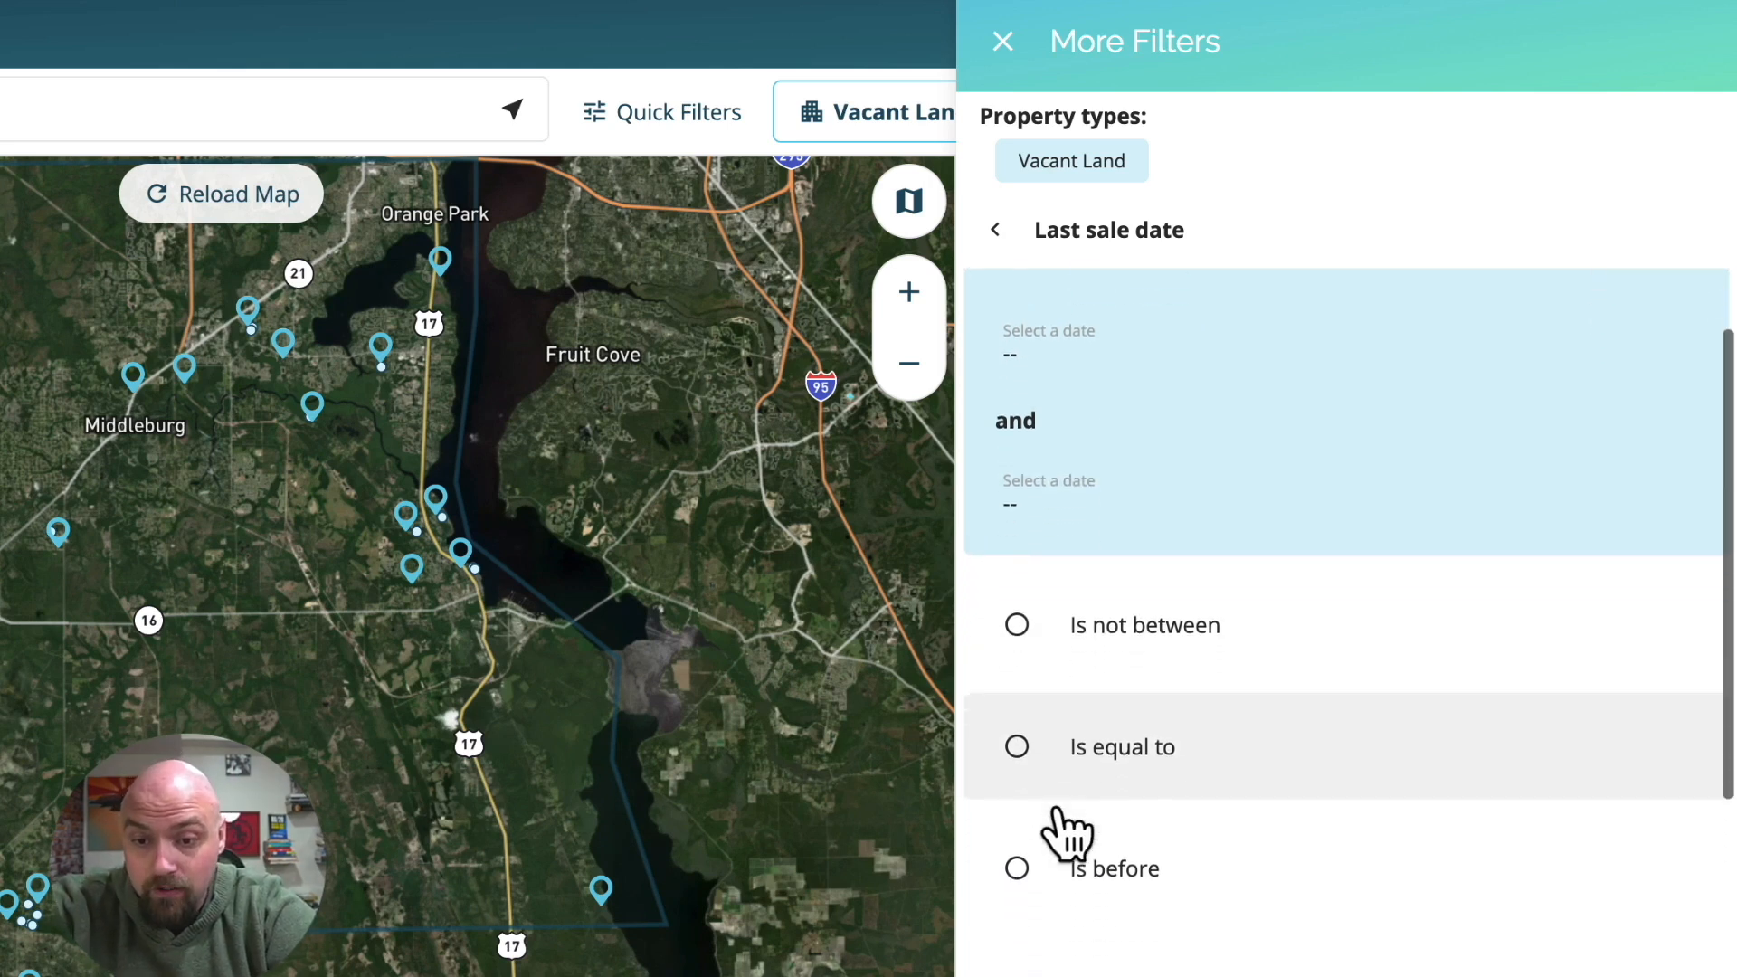
click(1096, 867)
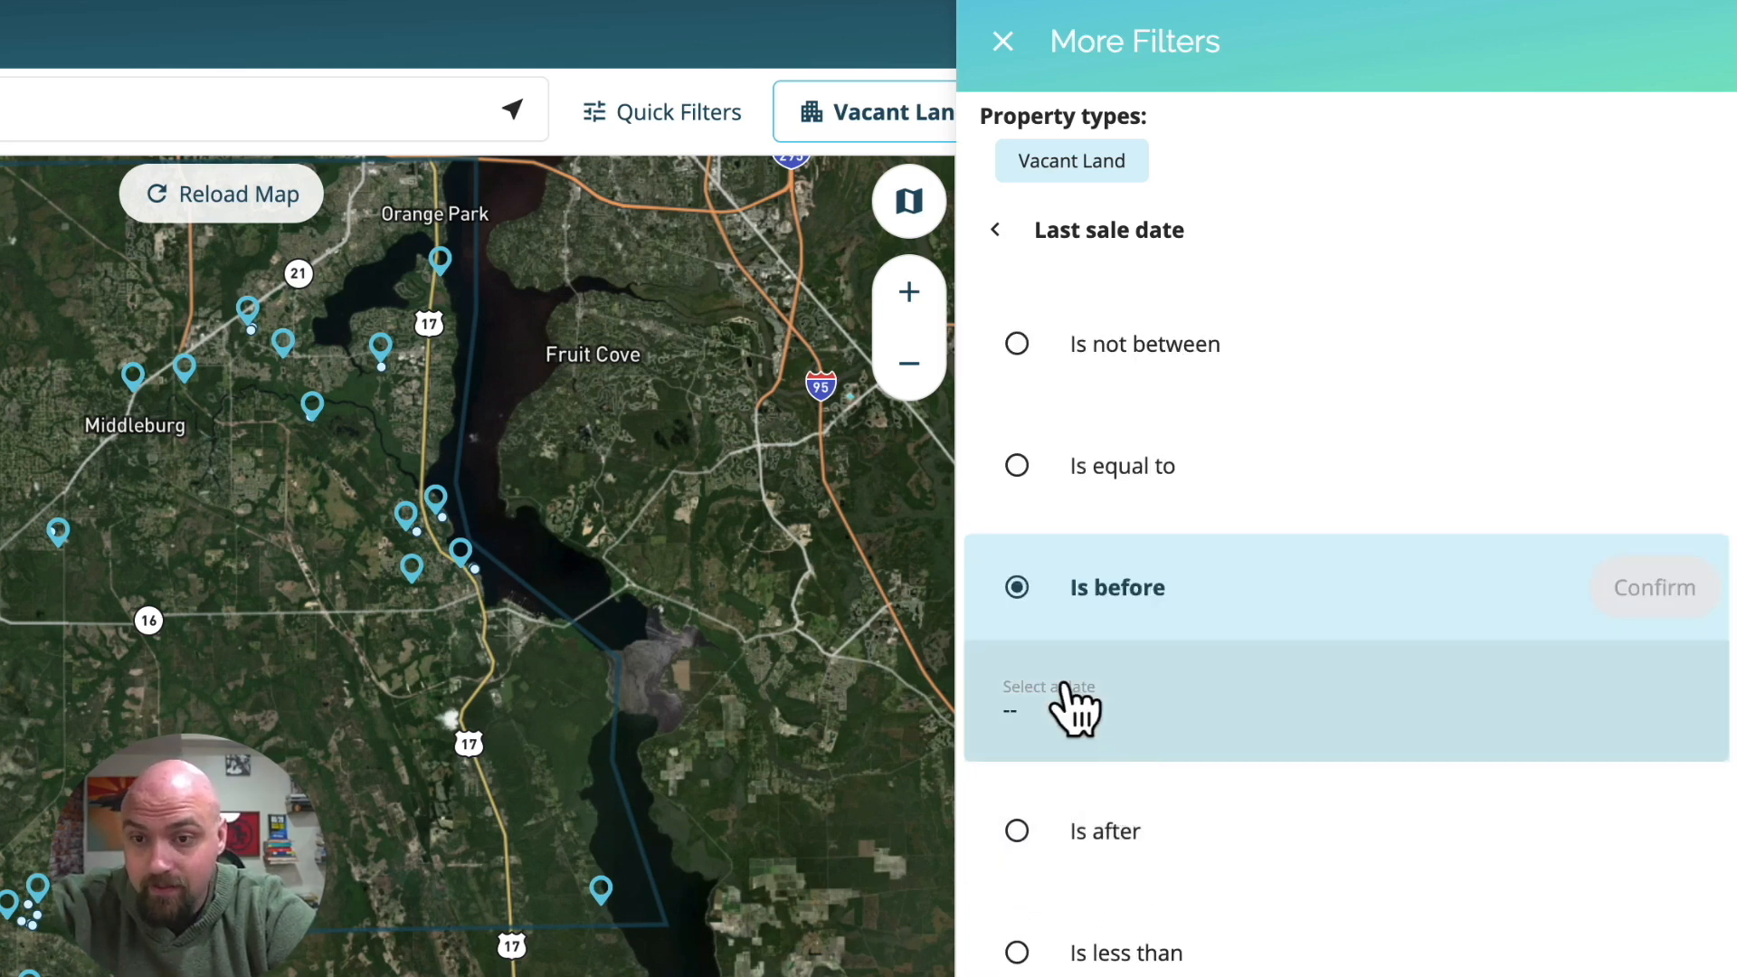
Set the last sale date filter's cutoff to April 10, 2022 and apply it.
click(1068, 719)
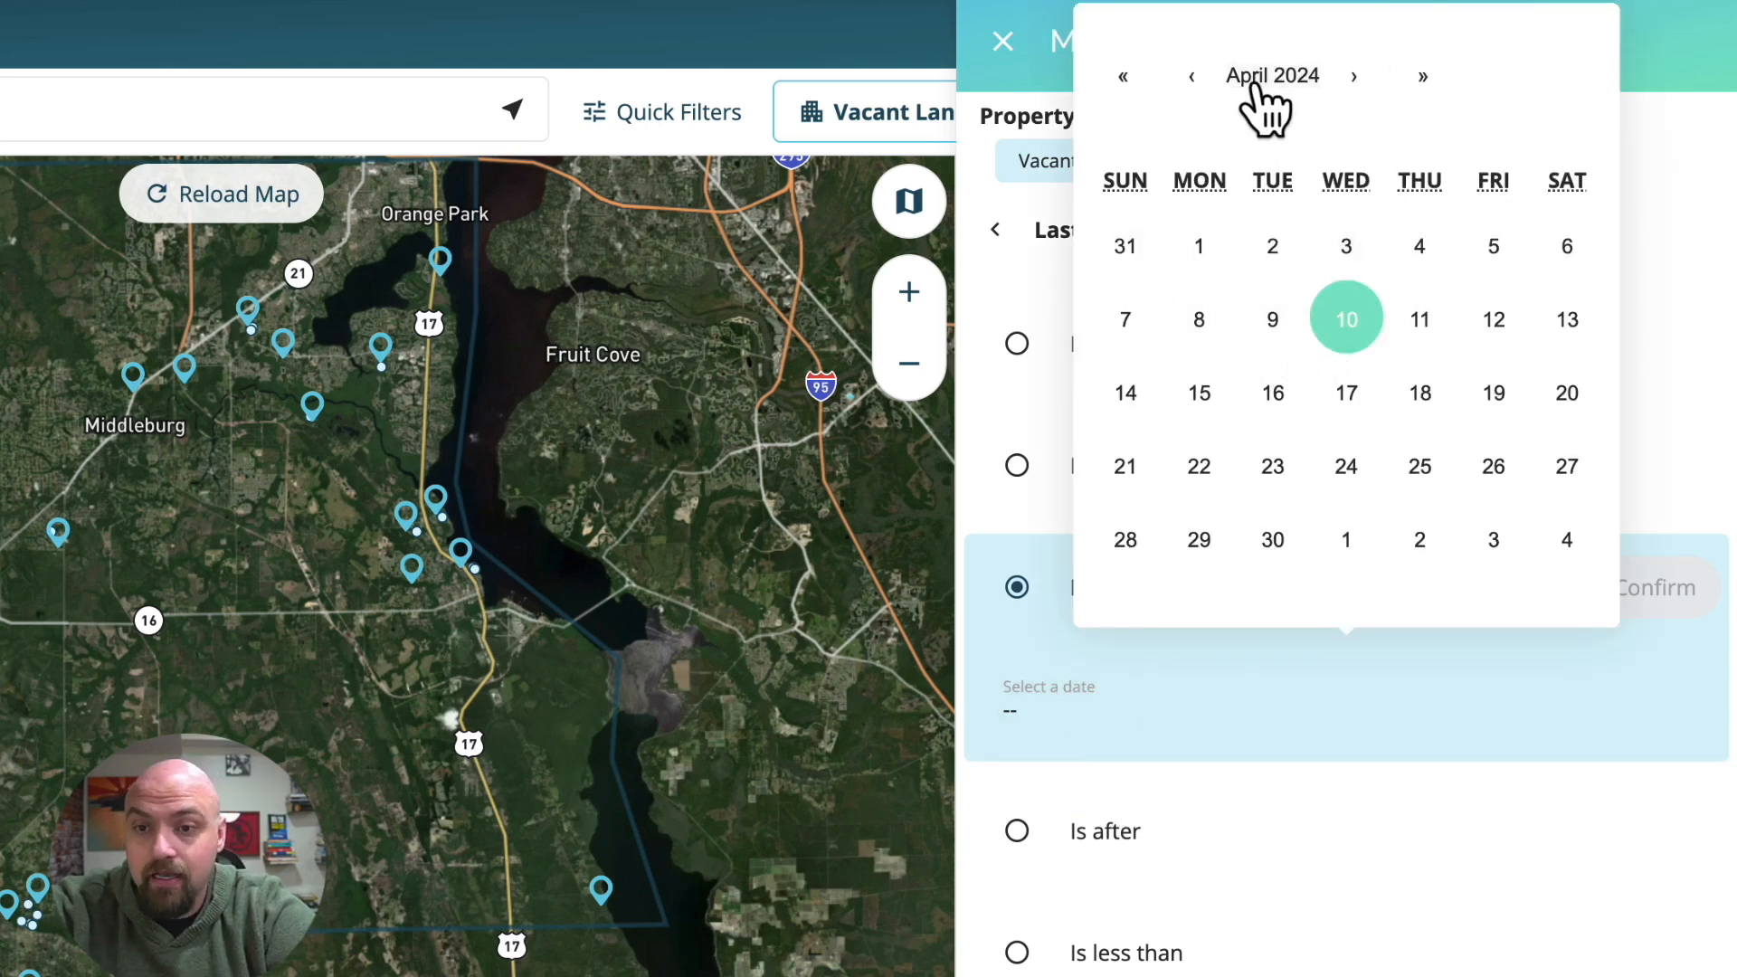
click(1289, 76)
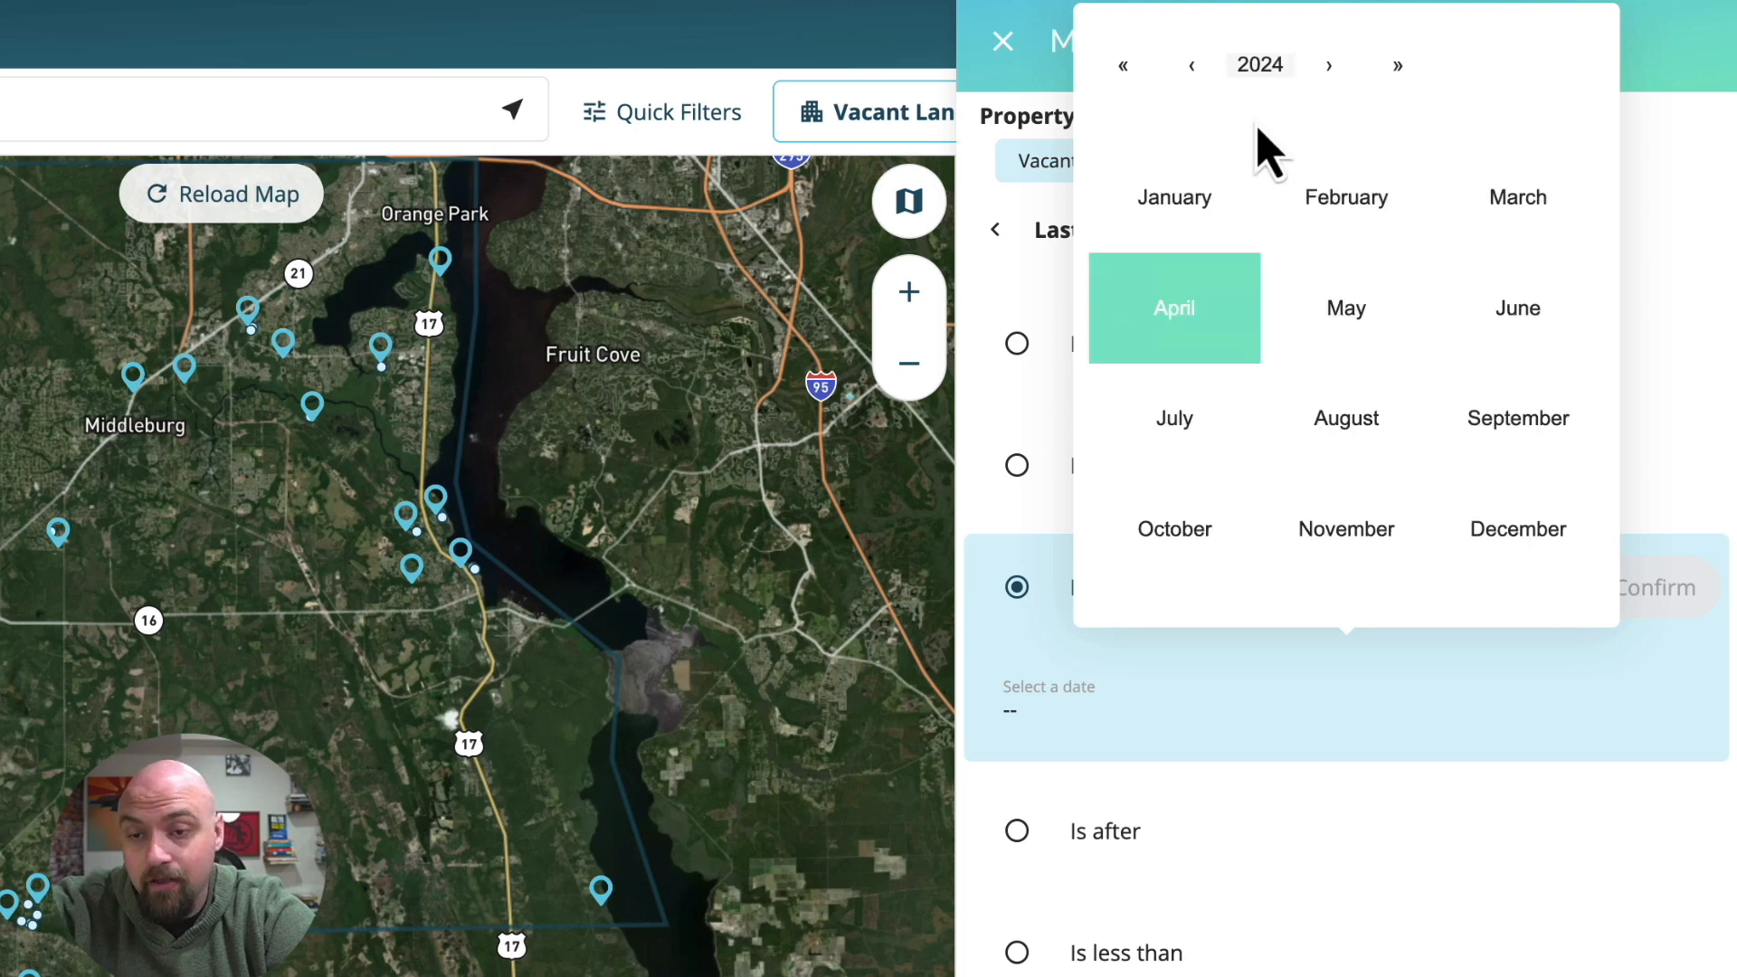
click(1262, 71)
click(1343, 206)
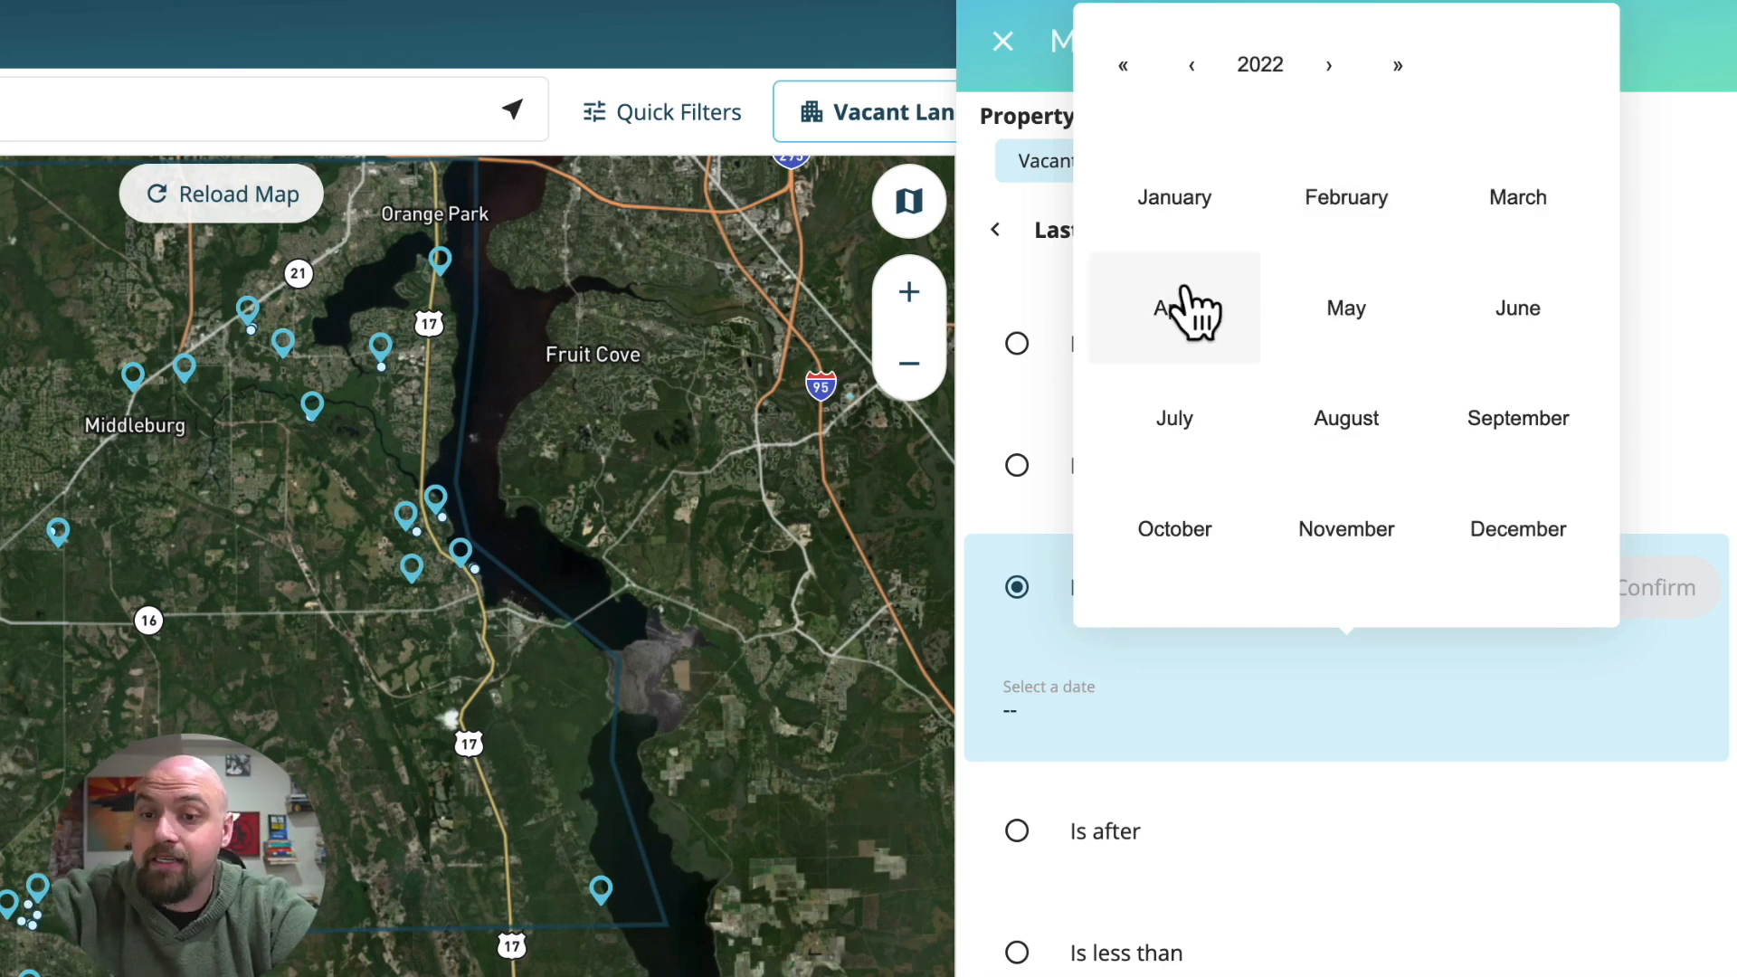
click(1195, 312)
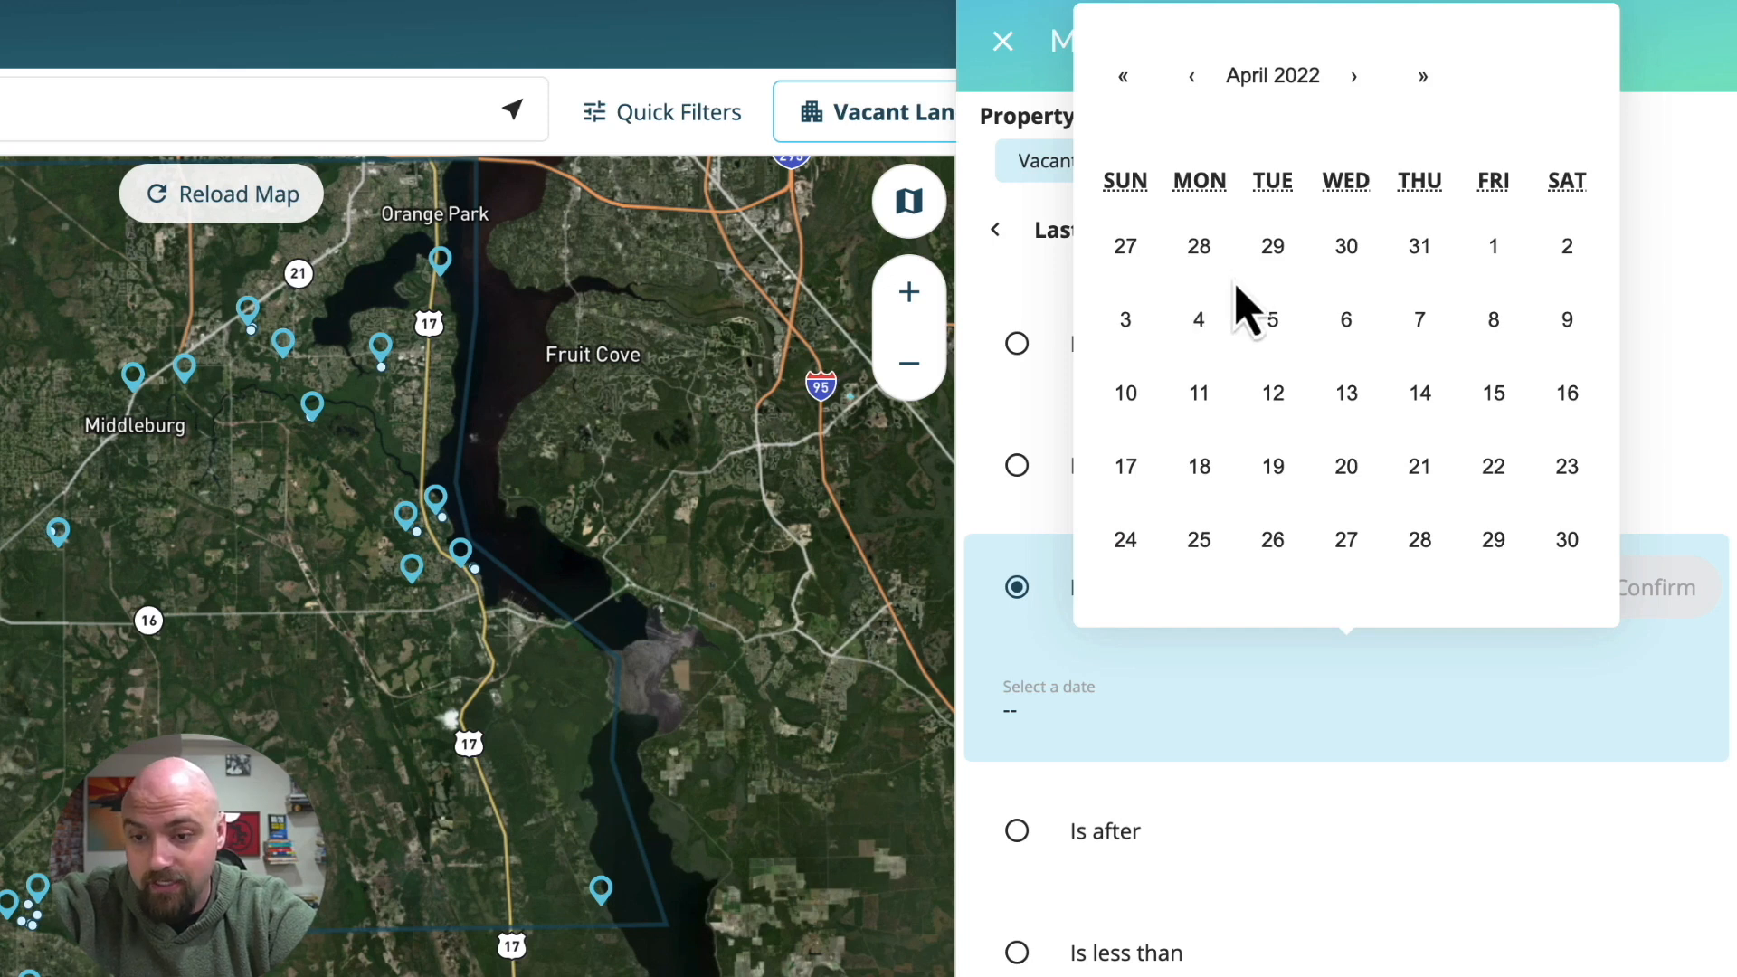
click(1125, 395)
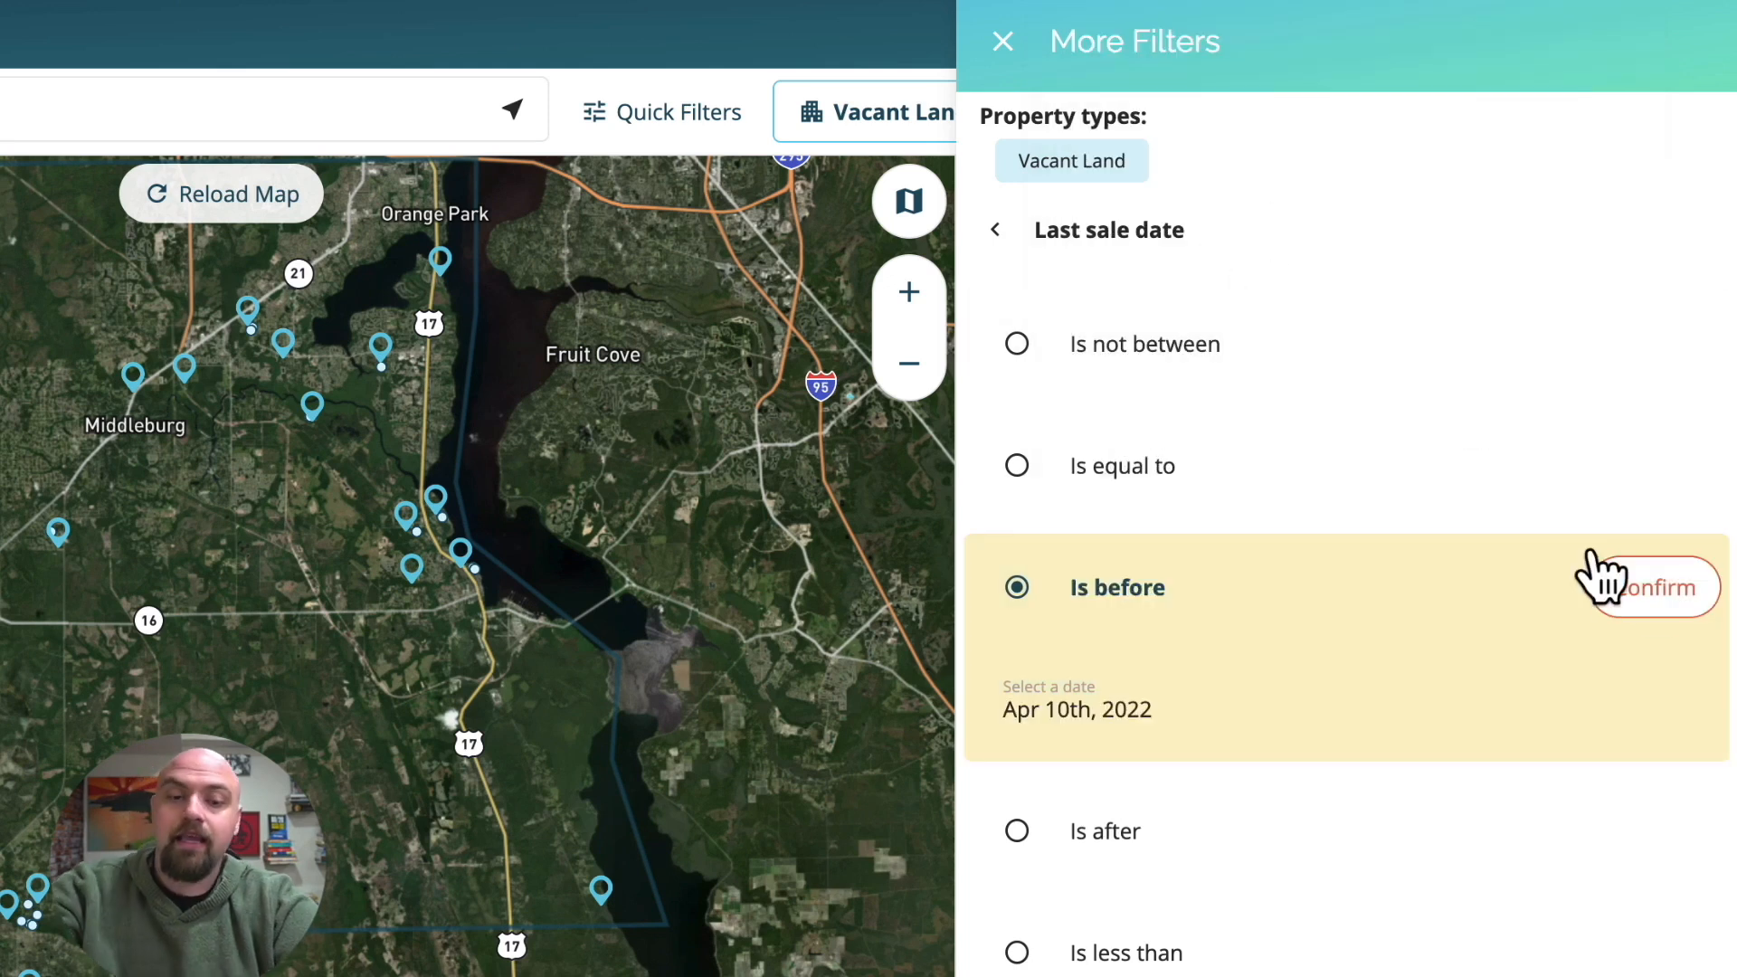
click(1656, 593)
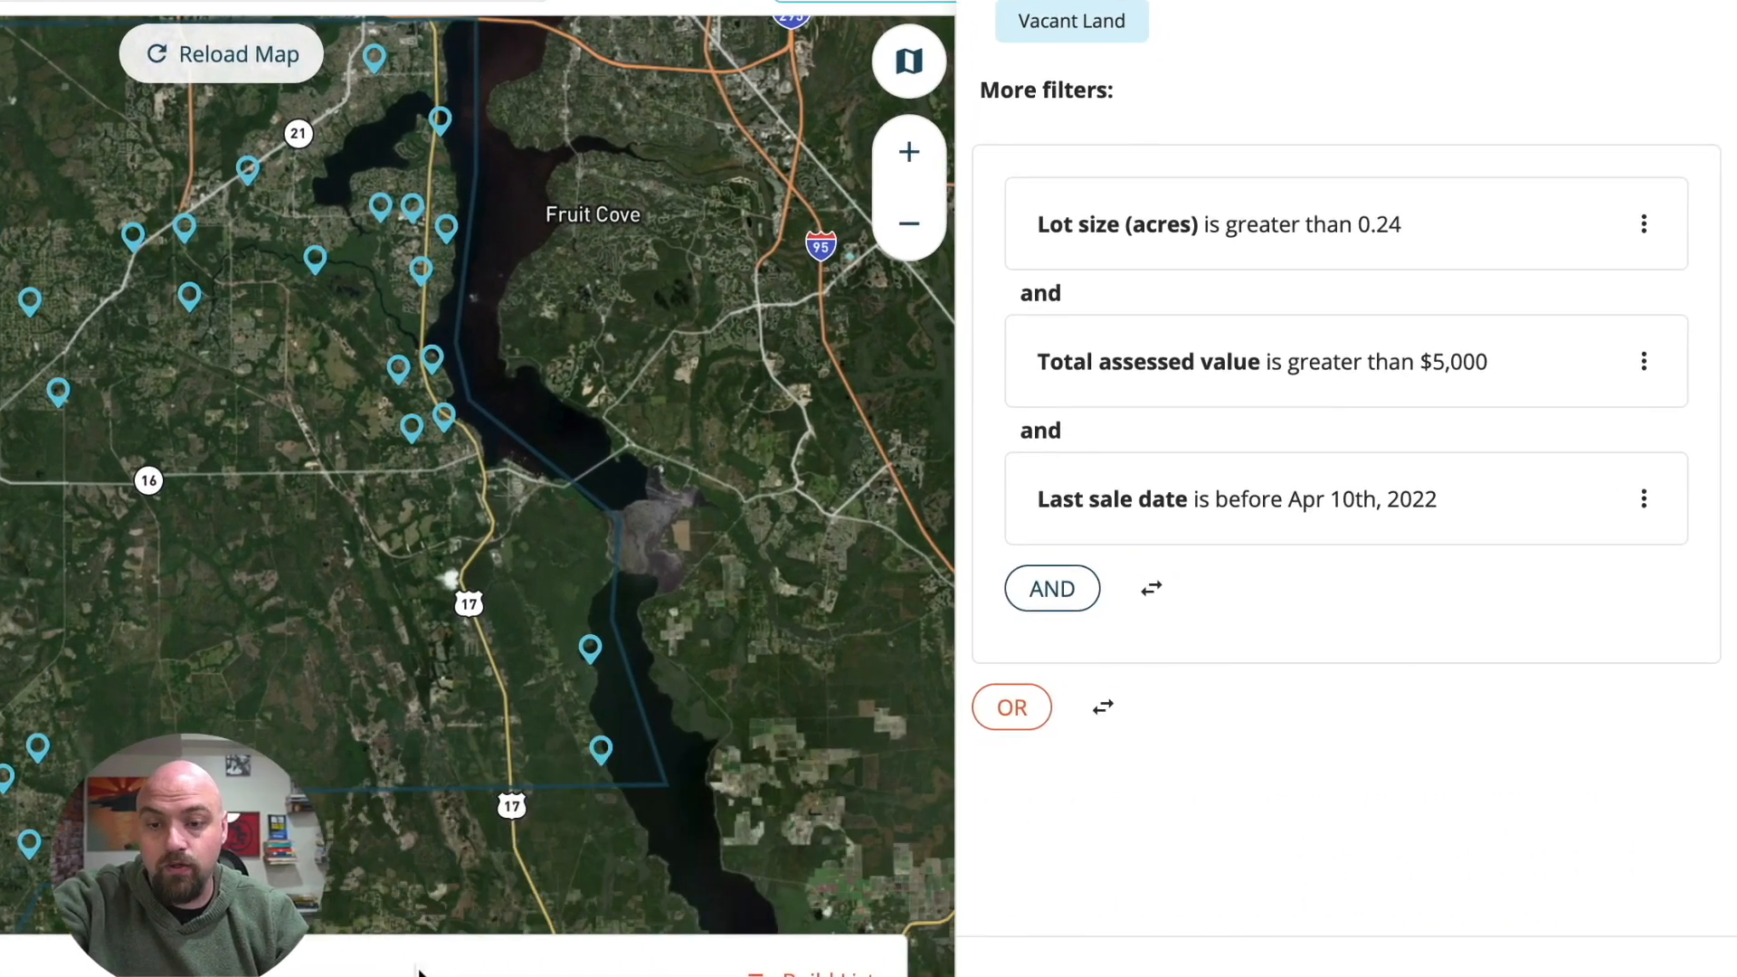
Add an OR filter requiring the last sale date to be unknown, and close the filter settings.
click(1012, 706)
text(sale)
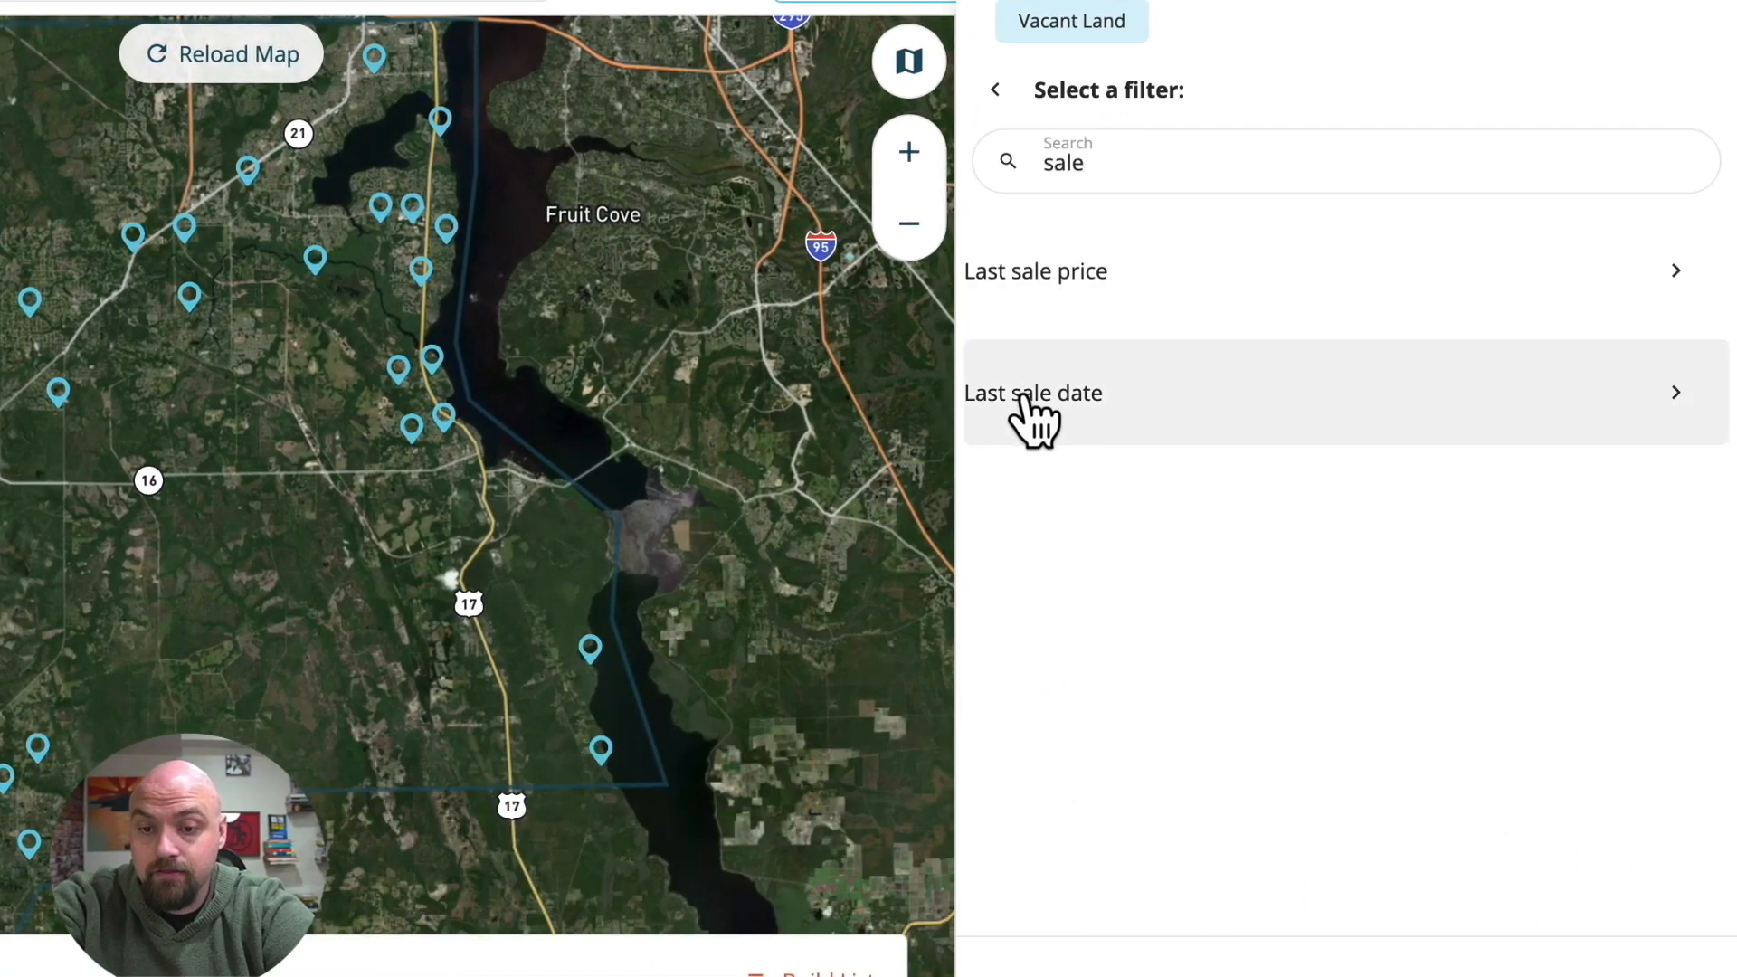
click(1031, 421)
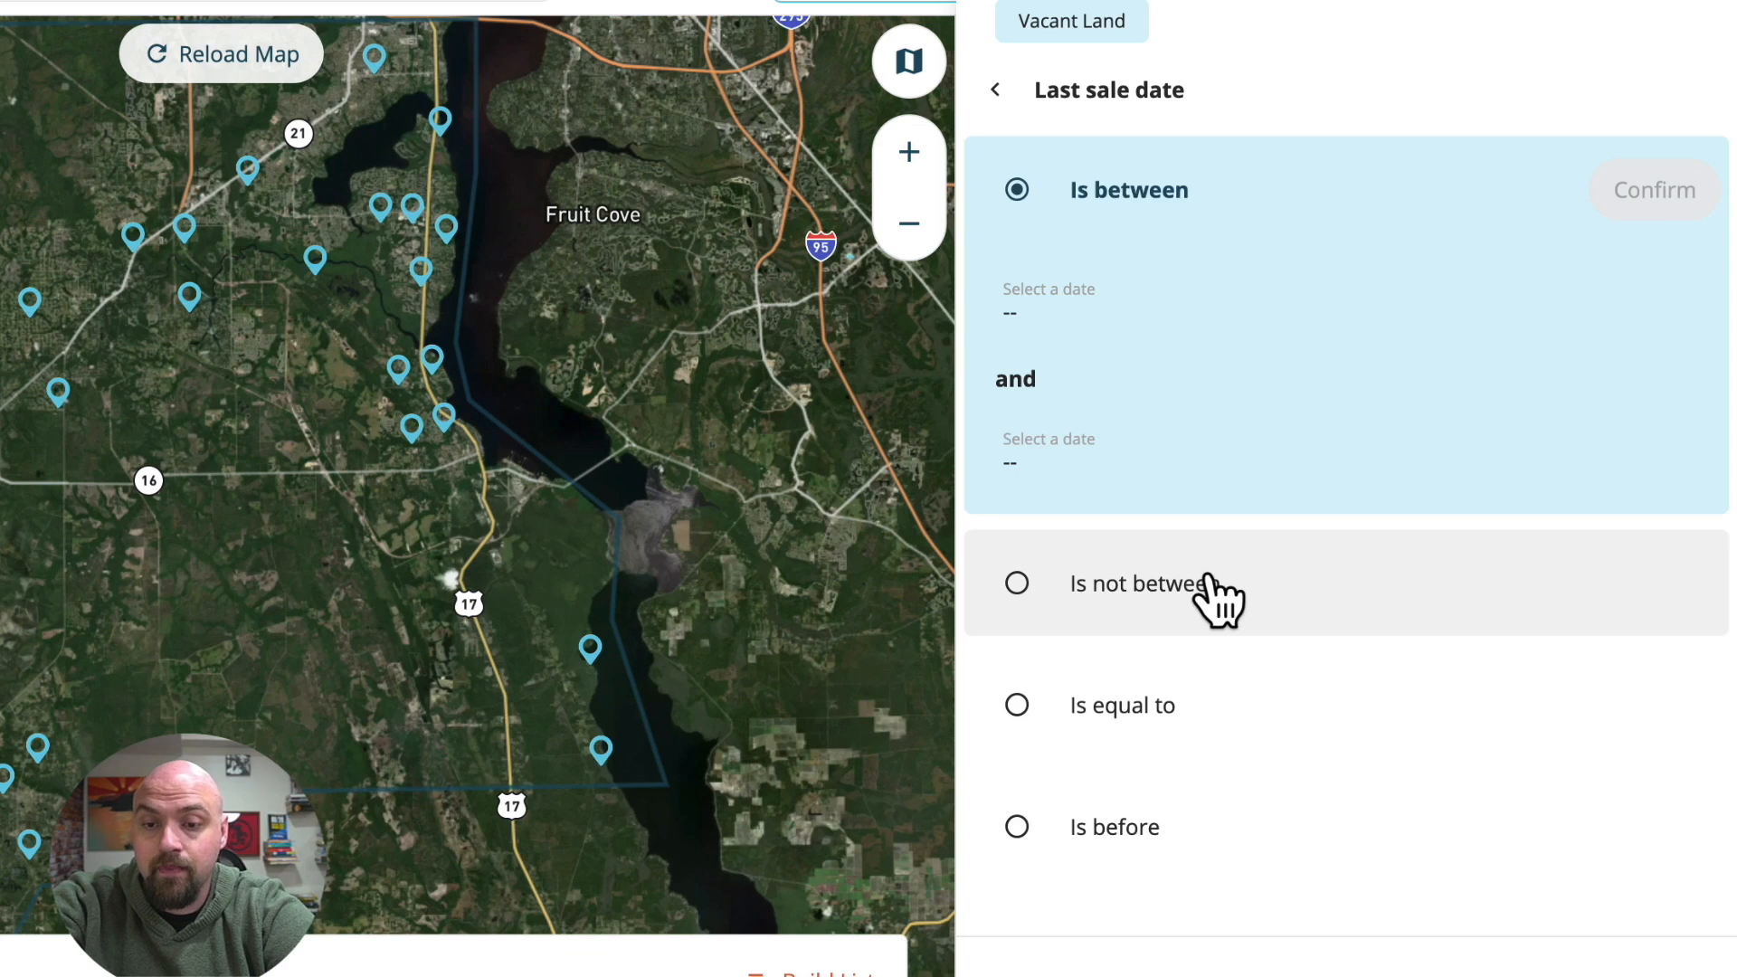
scroll(1217, 592, down, 5)
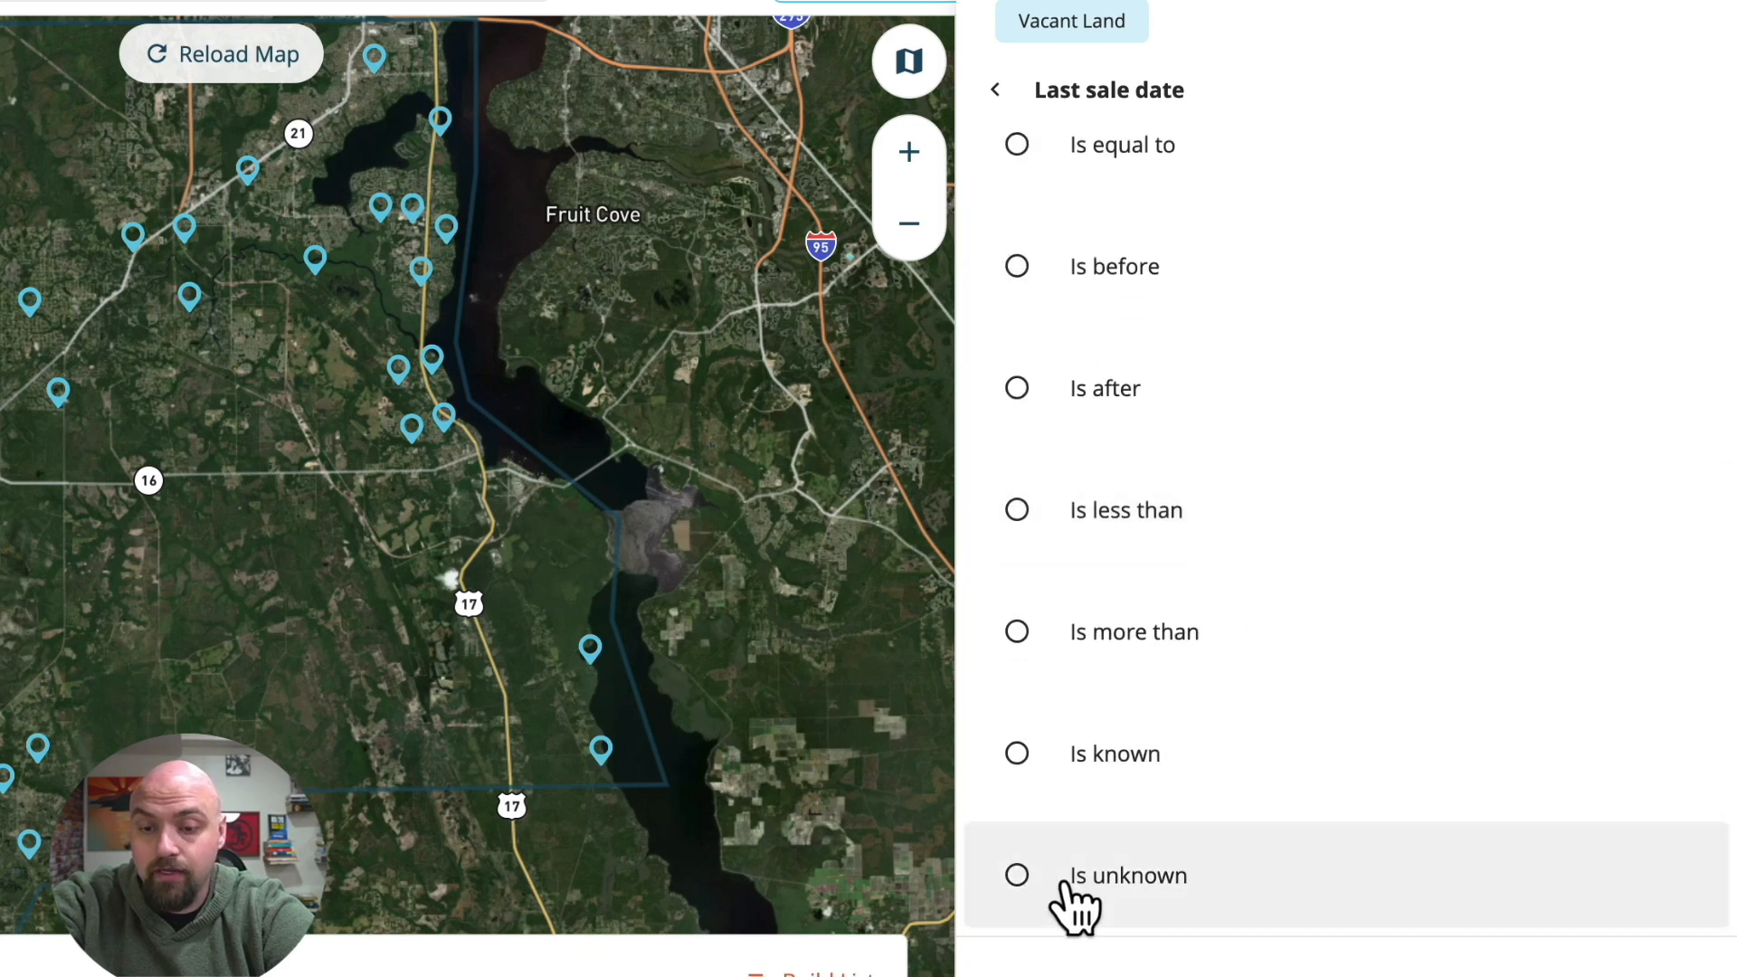
click(1076, 882)
click(1620, 878)
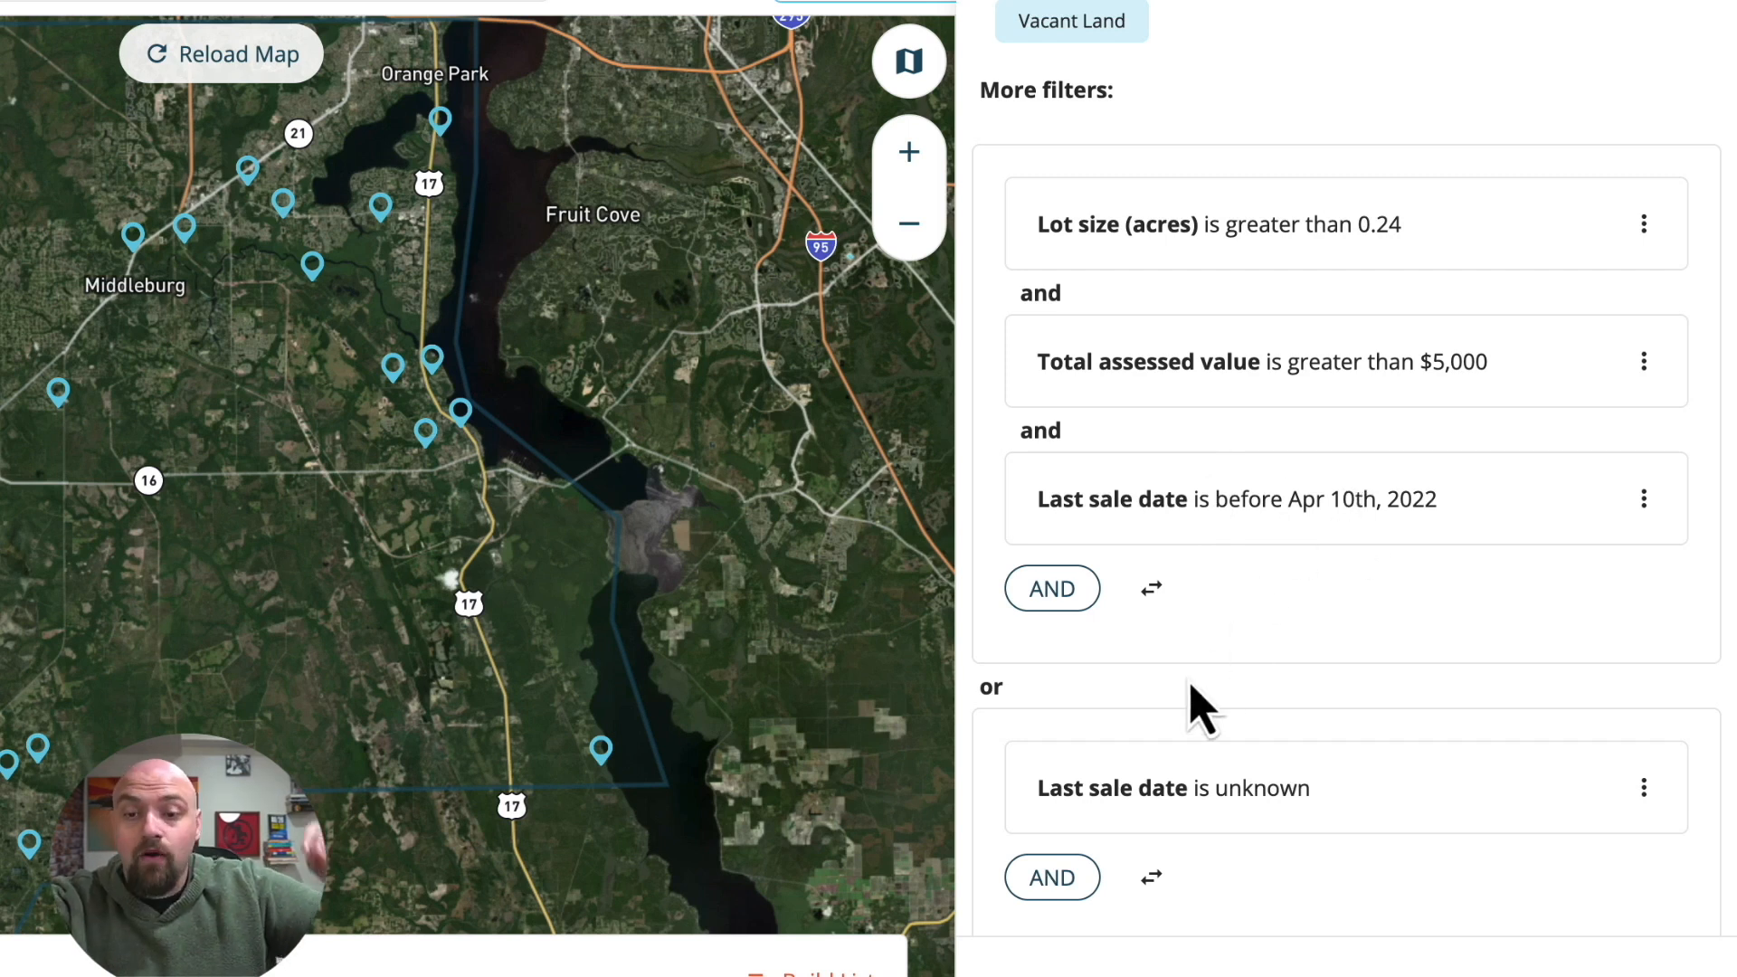
scroll(1191, 704, down, 2)
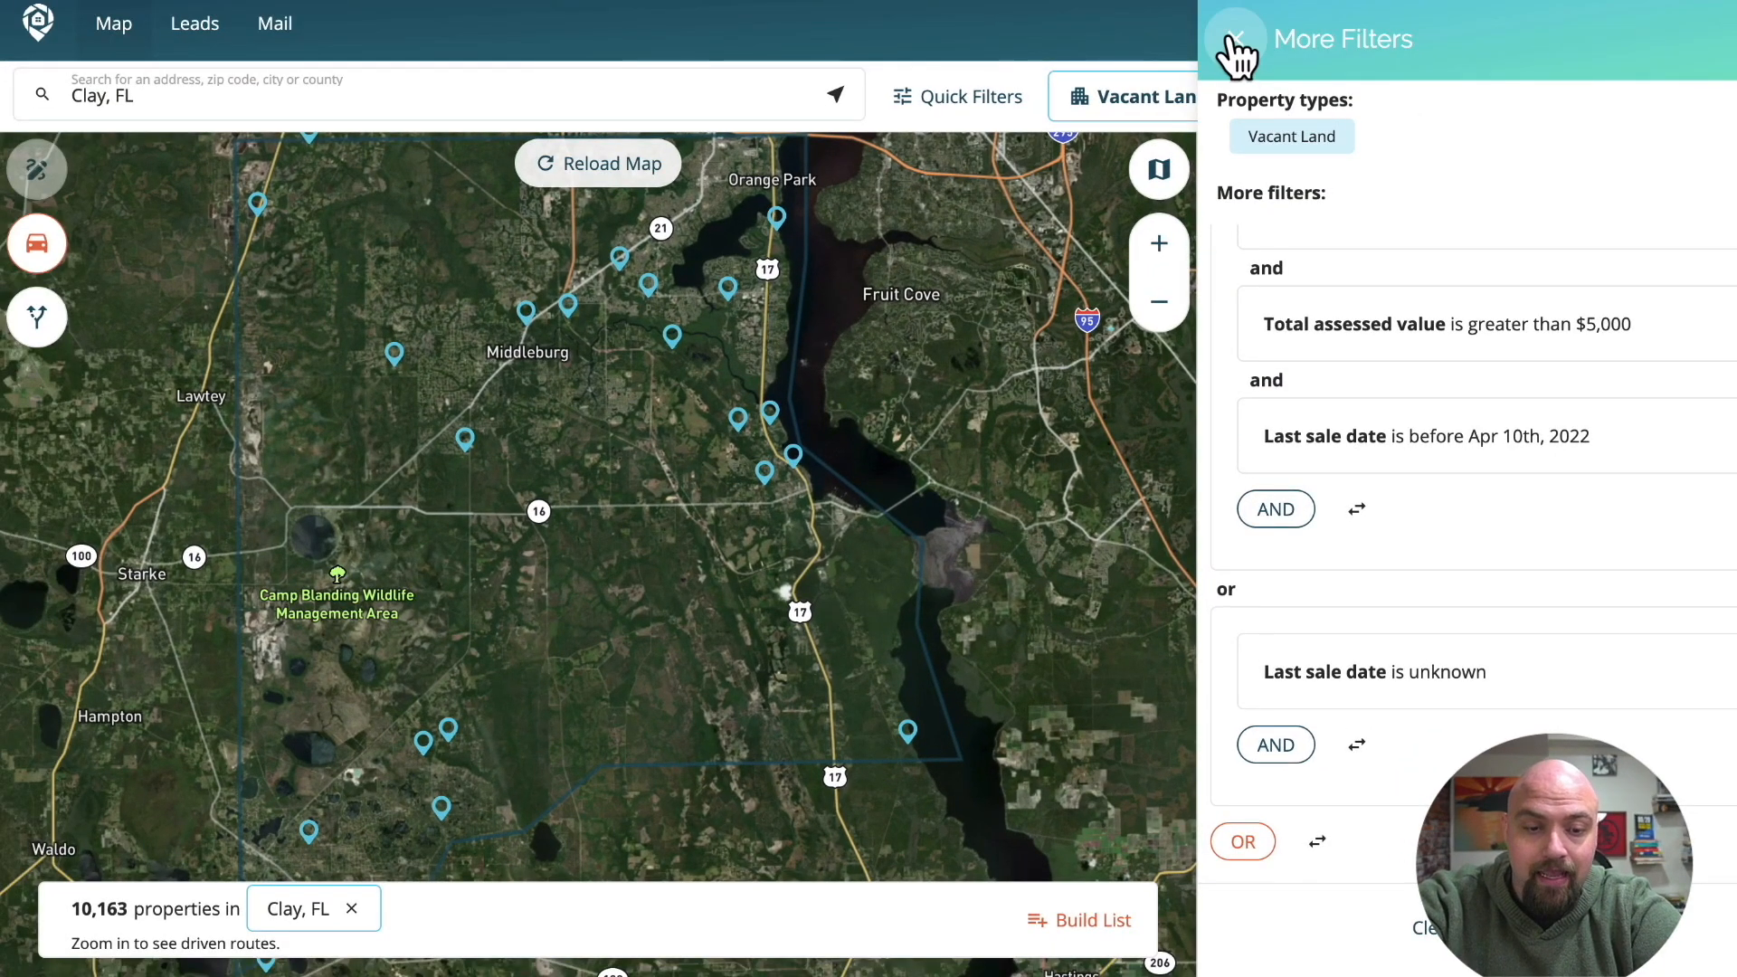
click(1236, 47)
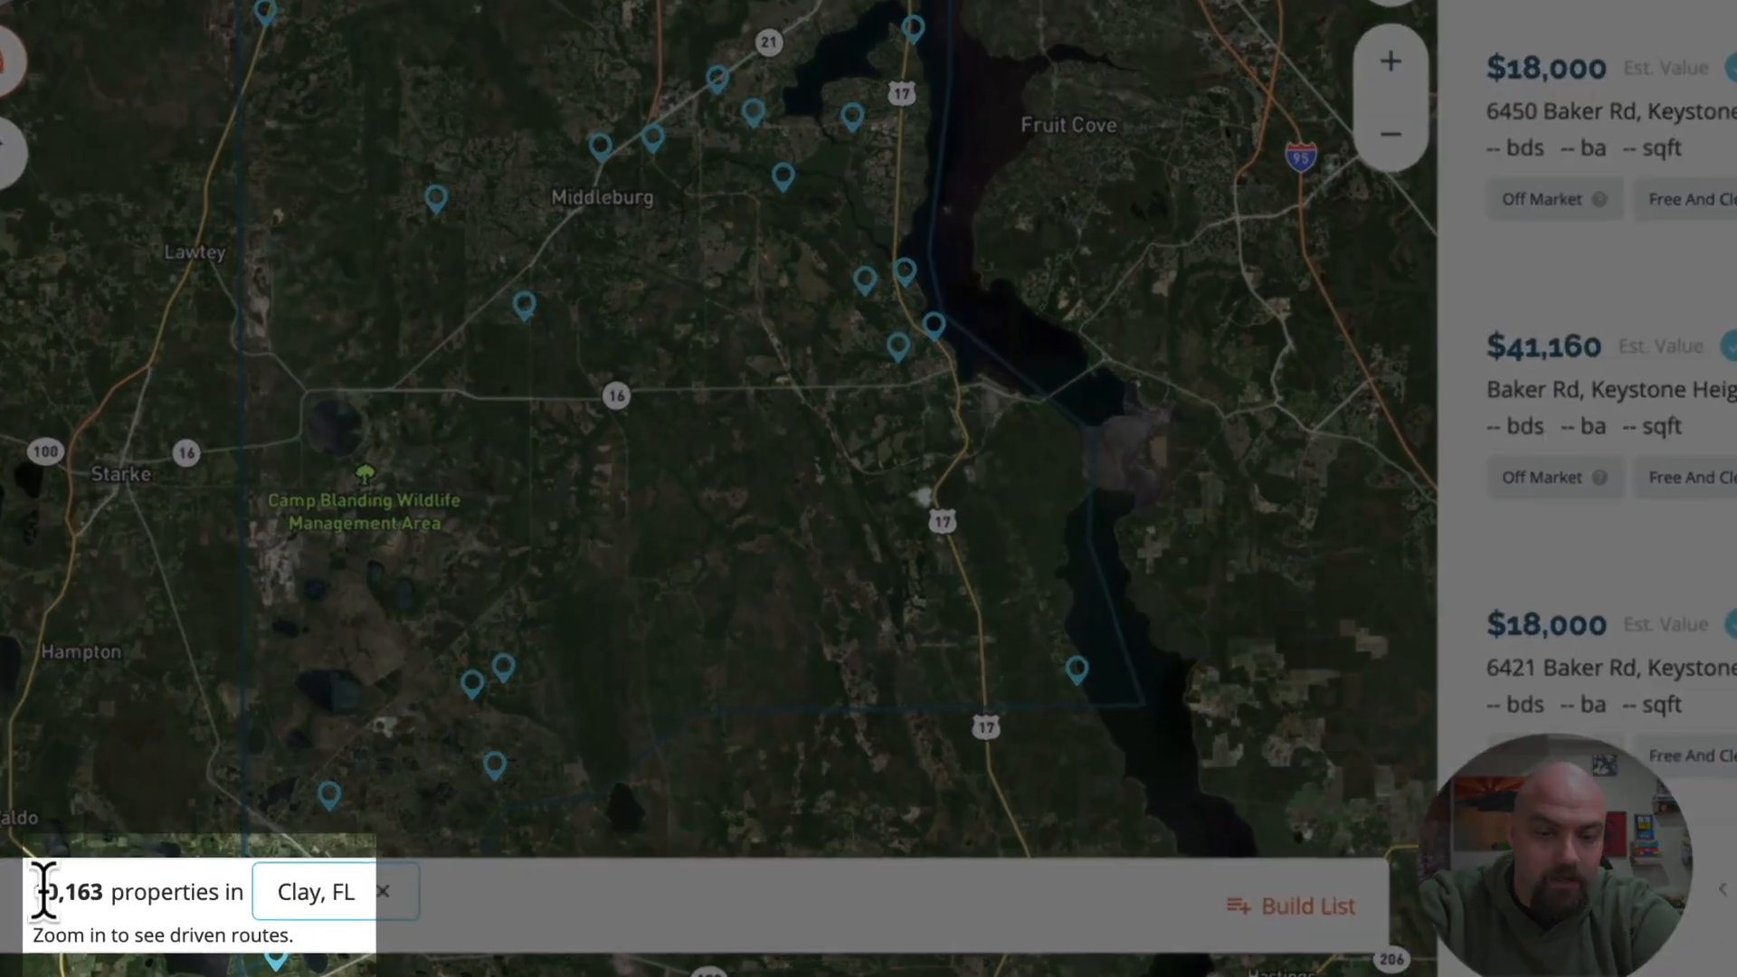
Build a list from the filtered Clay, FL properties, confirm the build and open the finished list.
drag(69, 907, 116, 888)
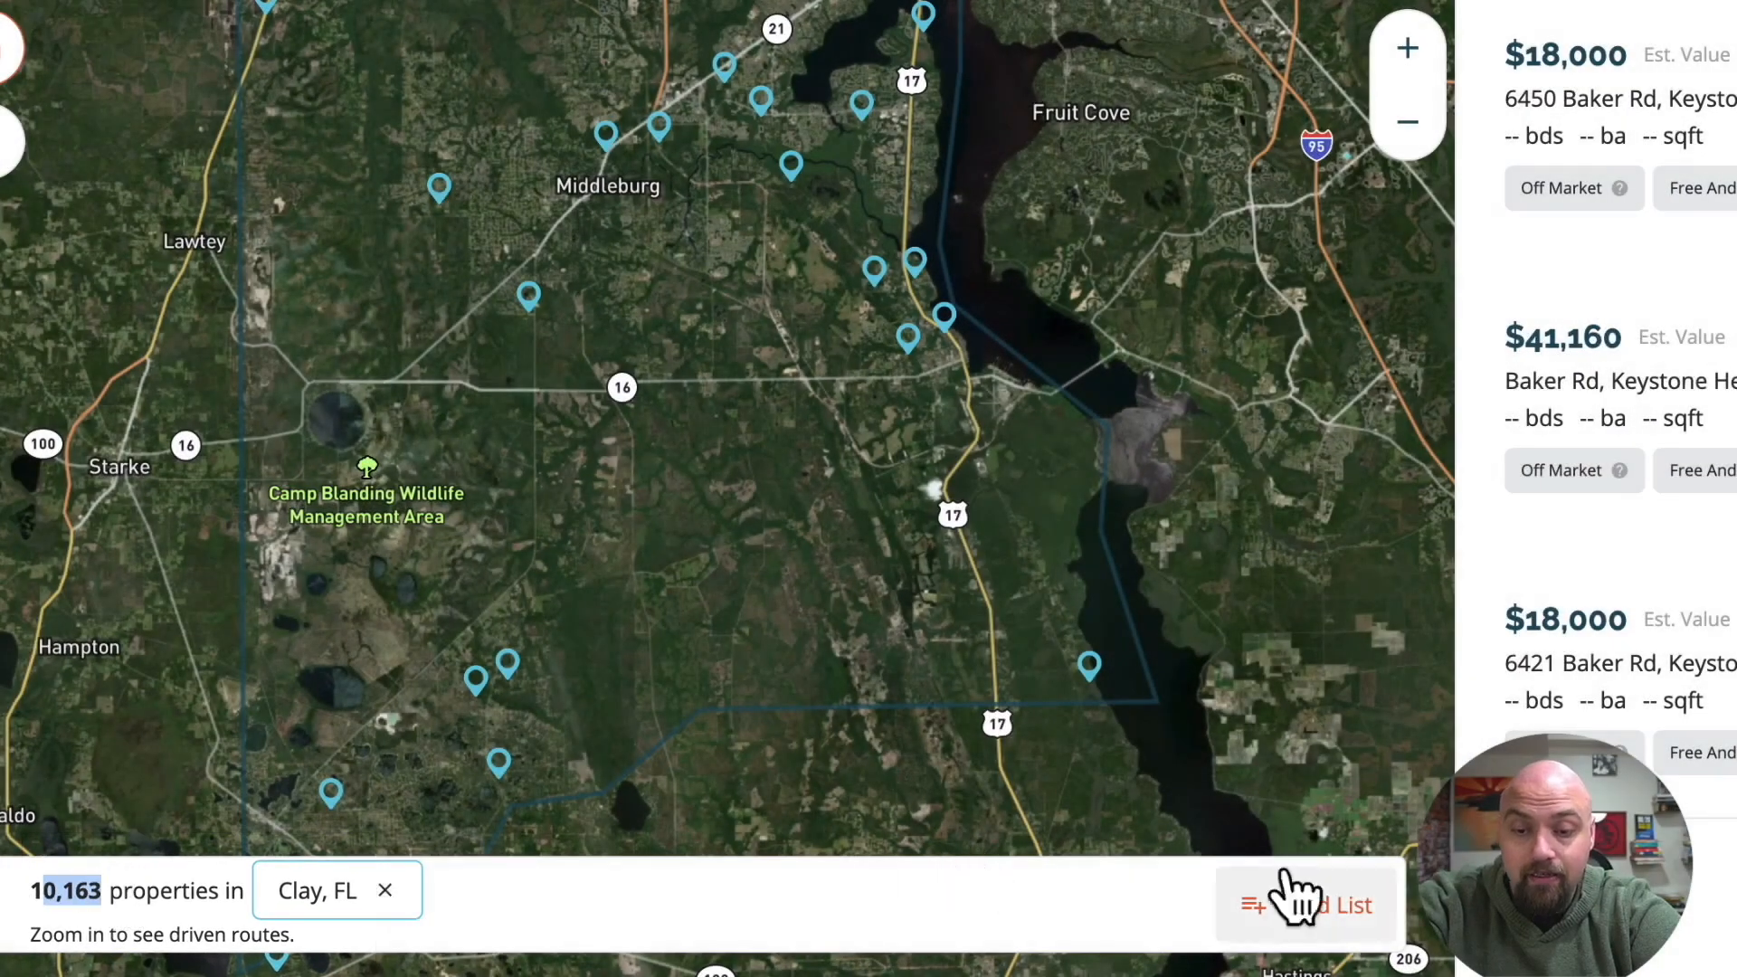
click(1323, 907)
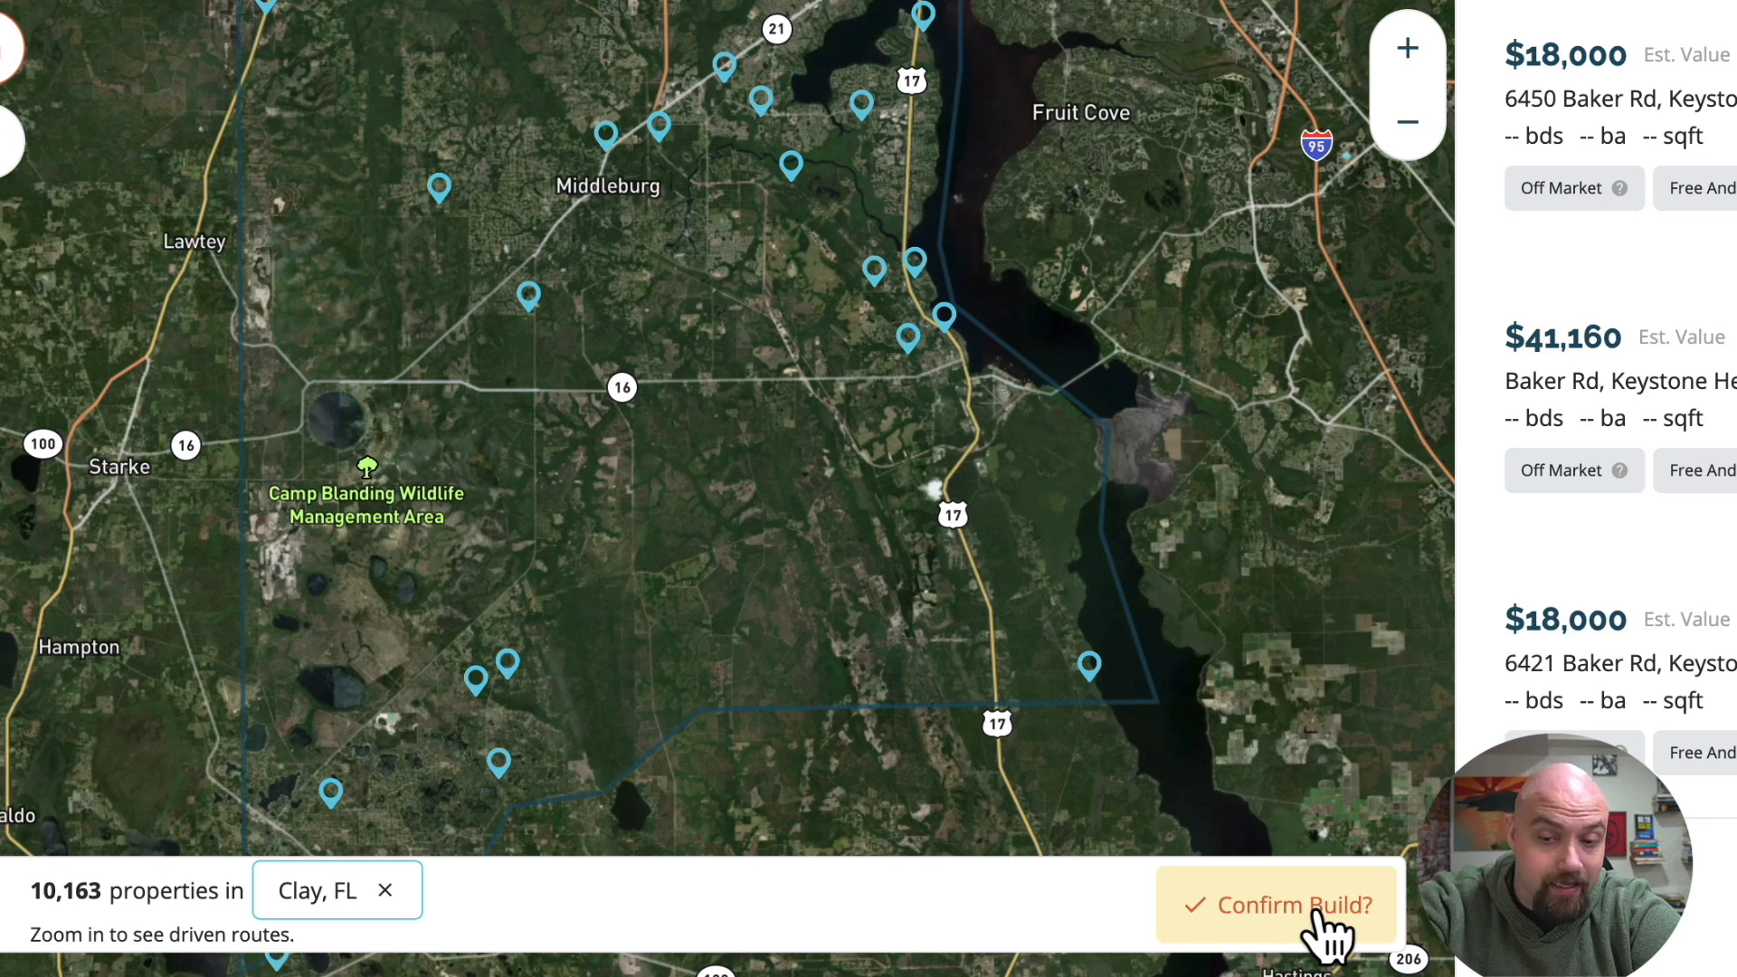
click(1323, 906)
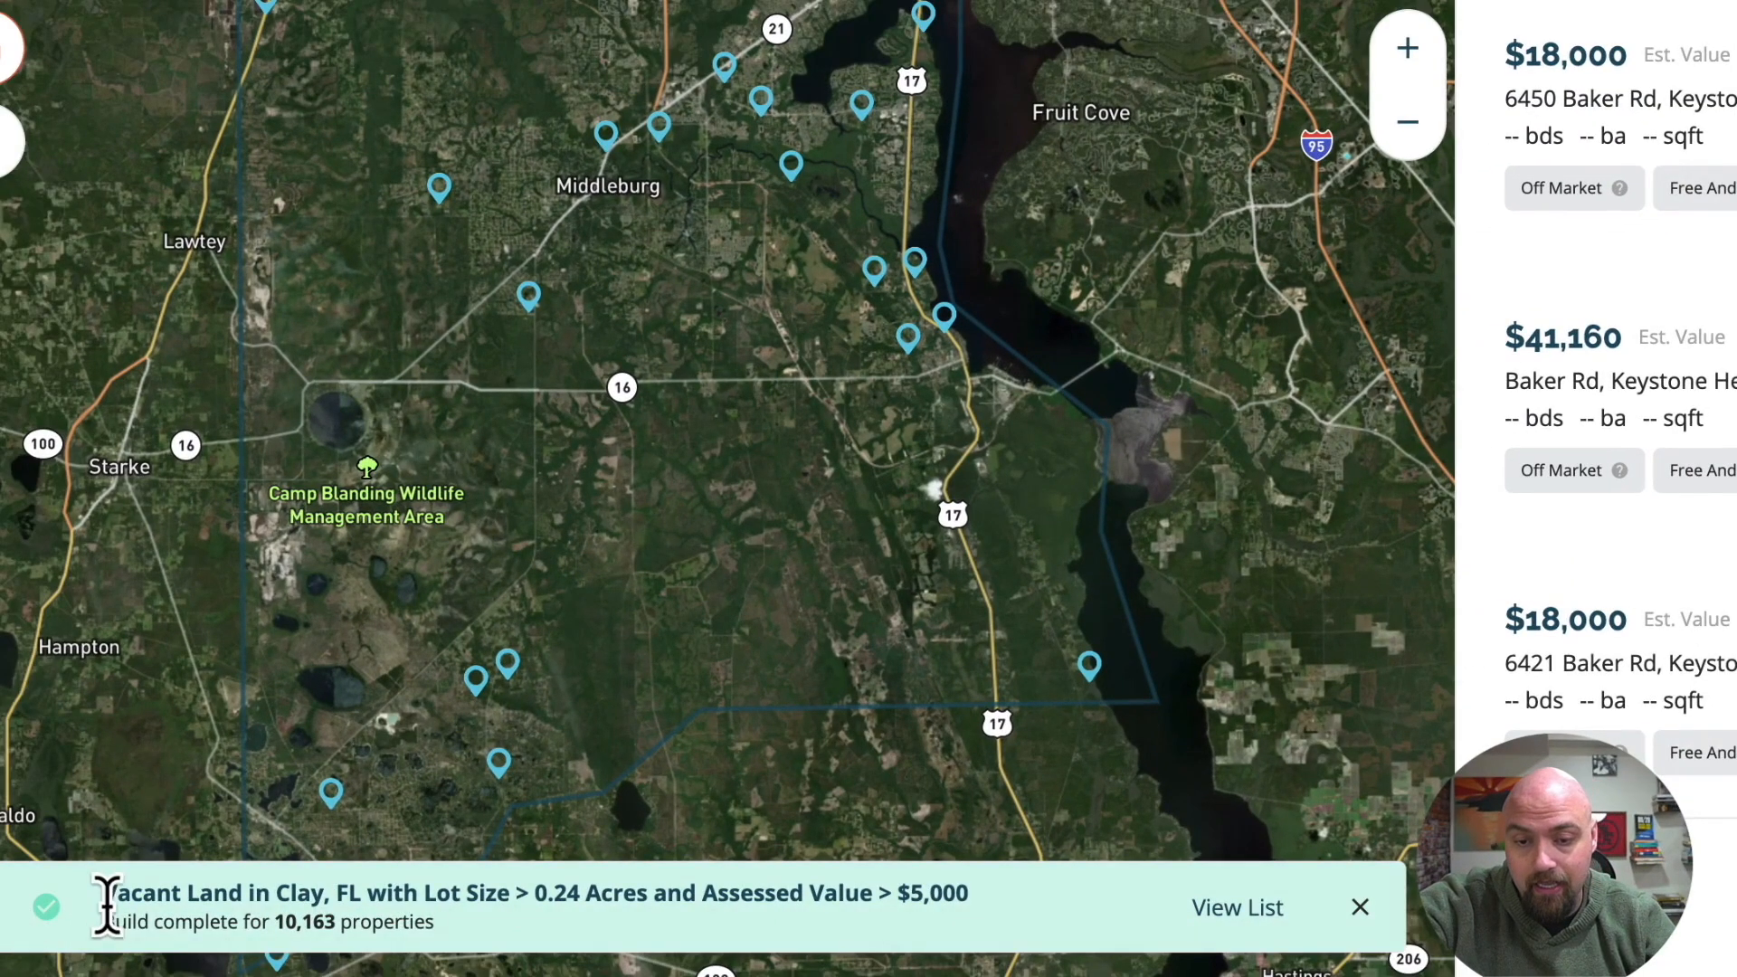
click(1236, 908)
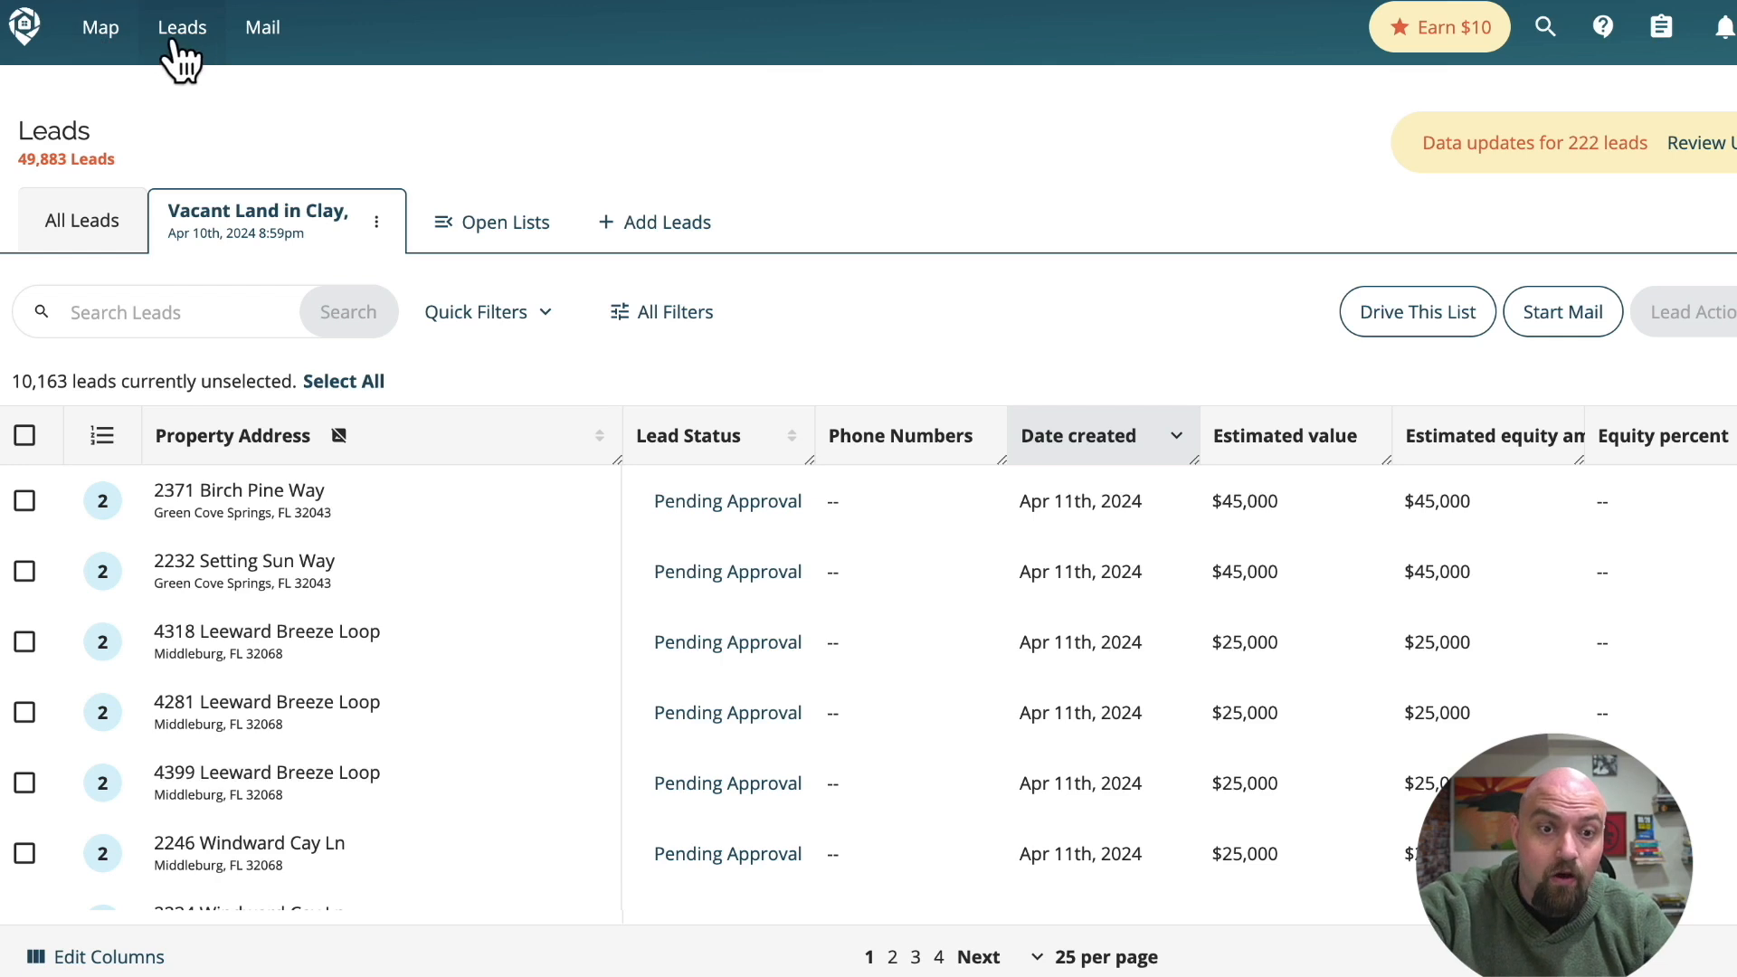
Look through all leads and the saved lists, and return to the new Clay vacant land list.
click(95, 226)
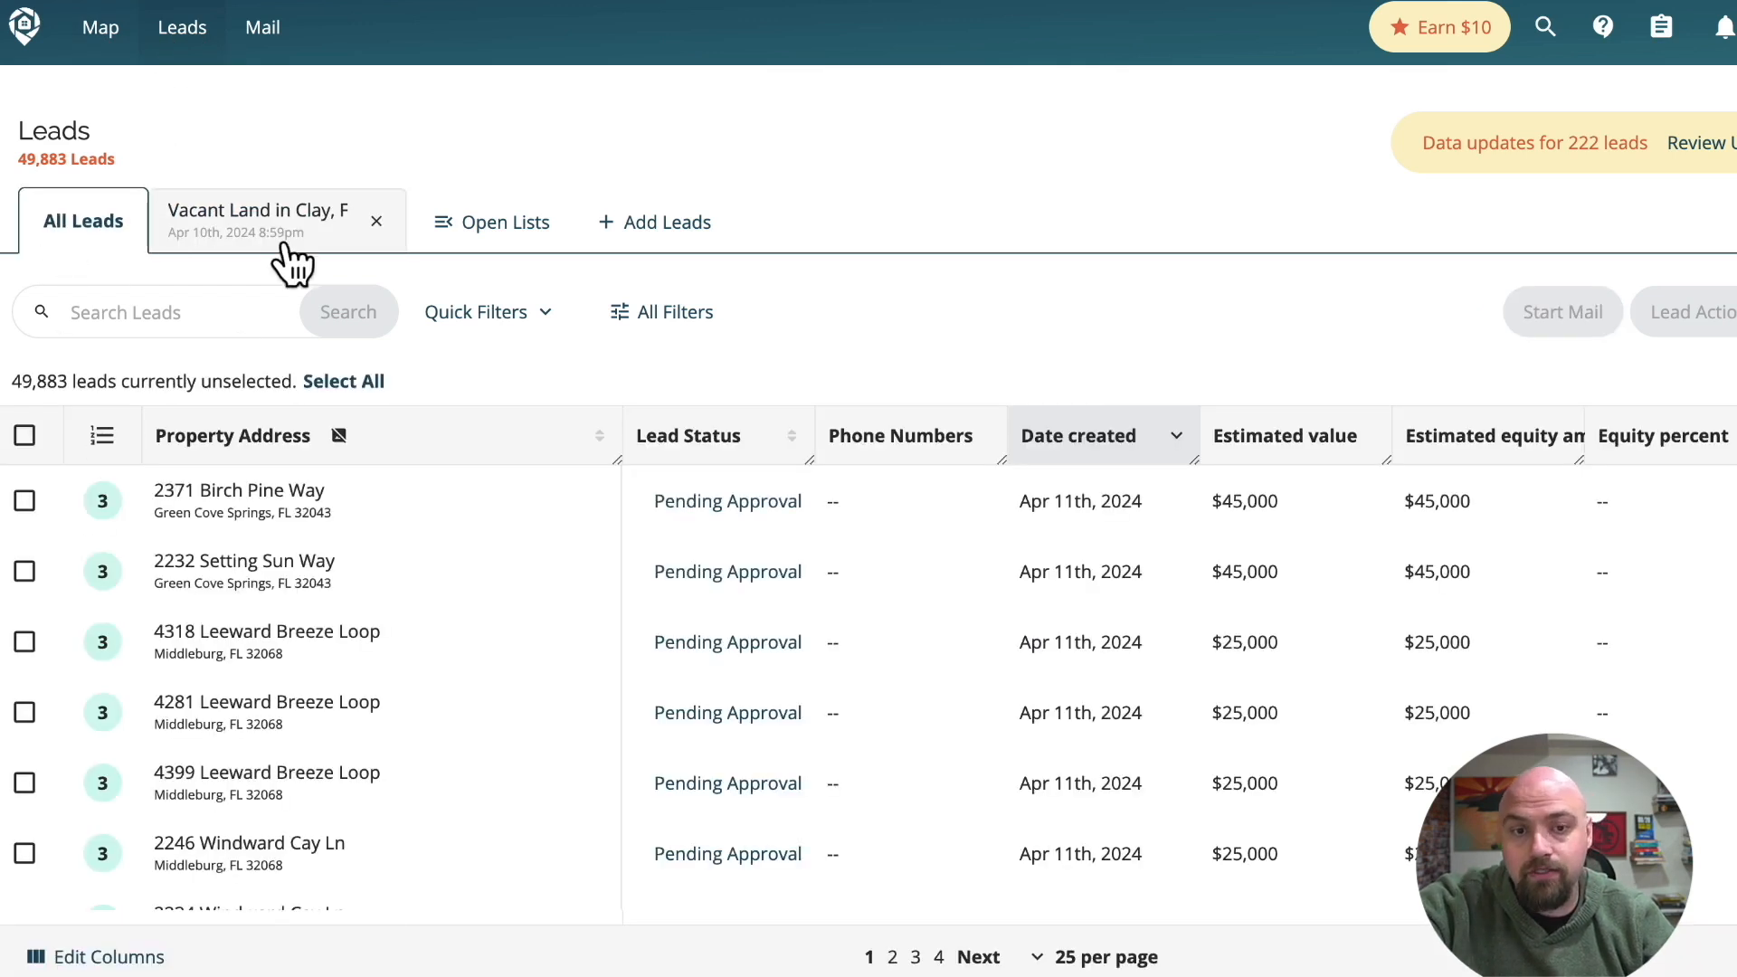
click(489, 231)
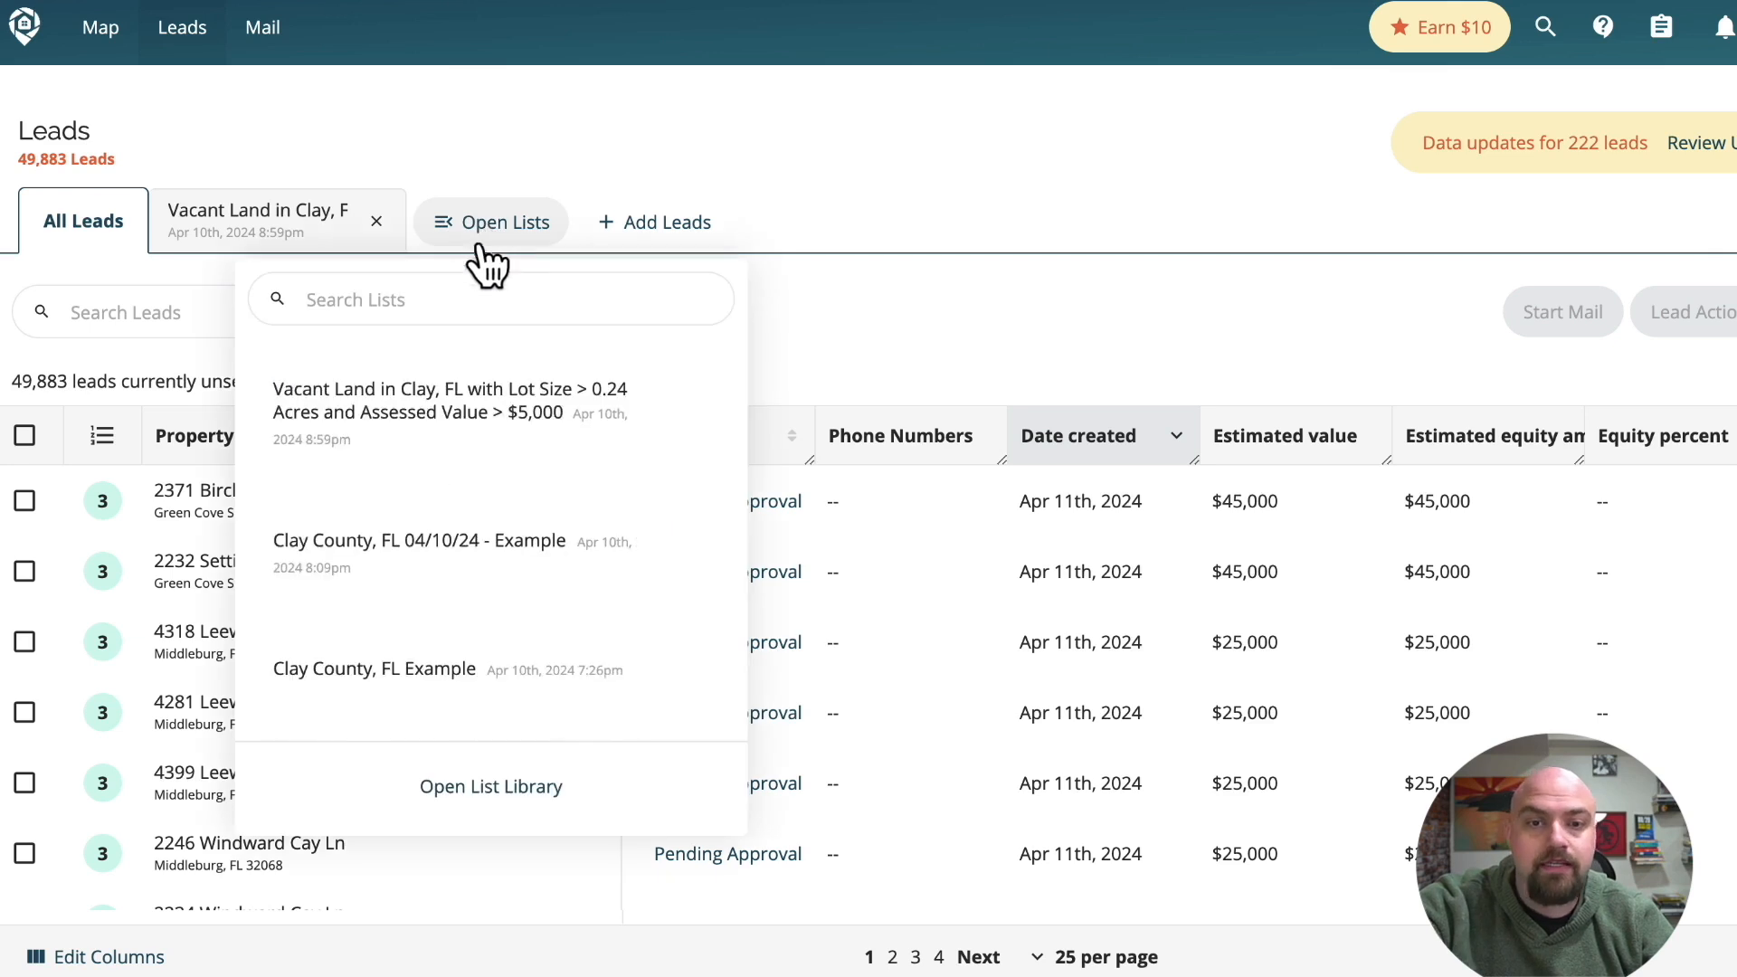
scroll(371, 582, down, 2)
scroll(372, 582, down, 1)
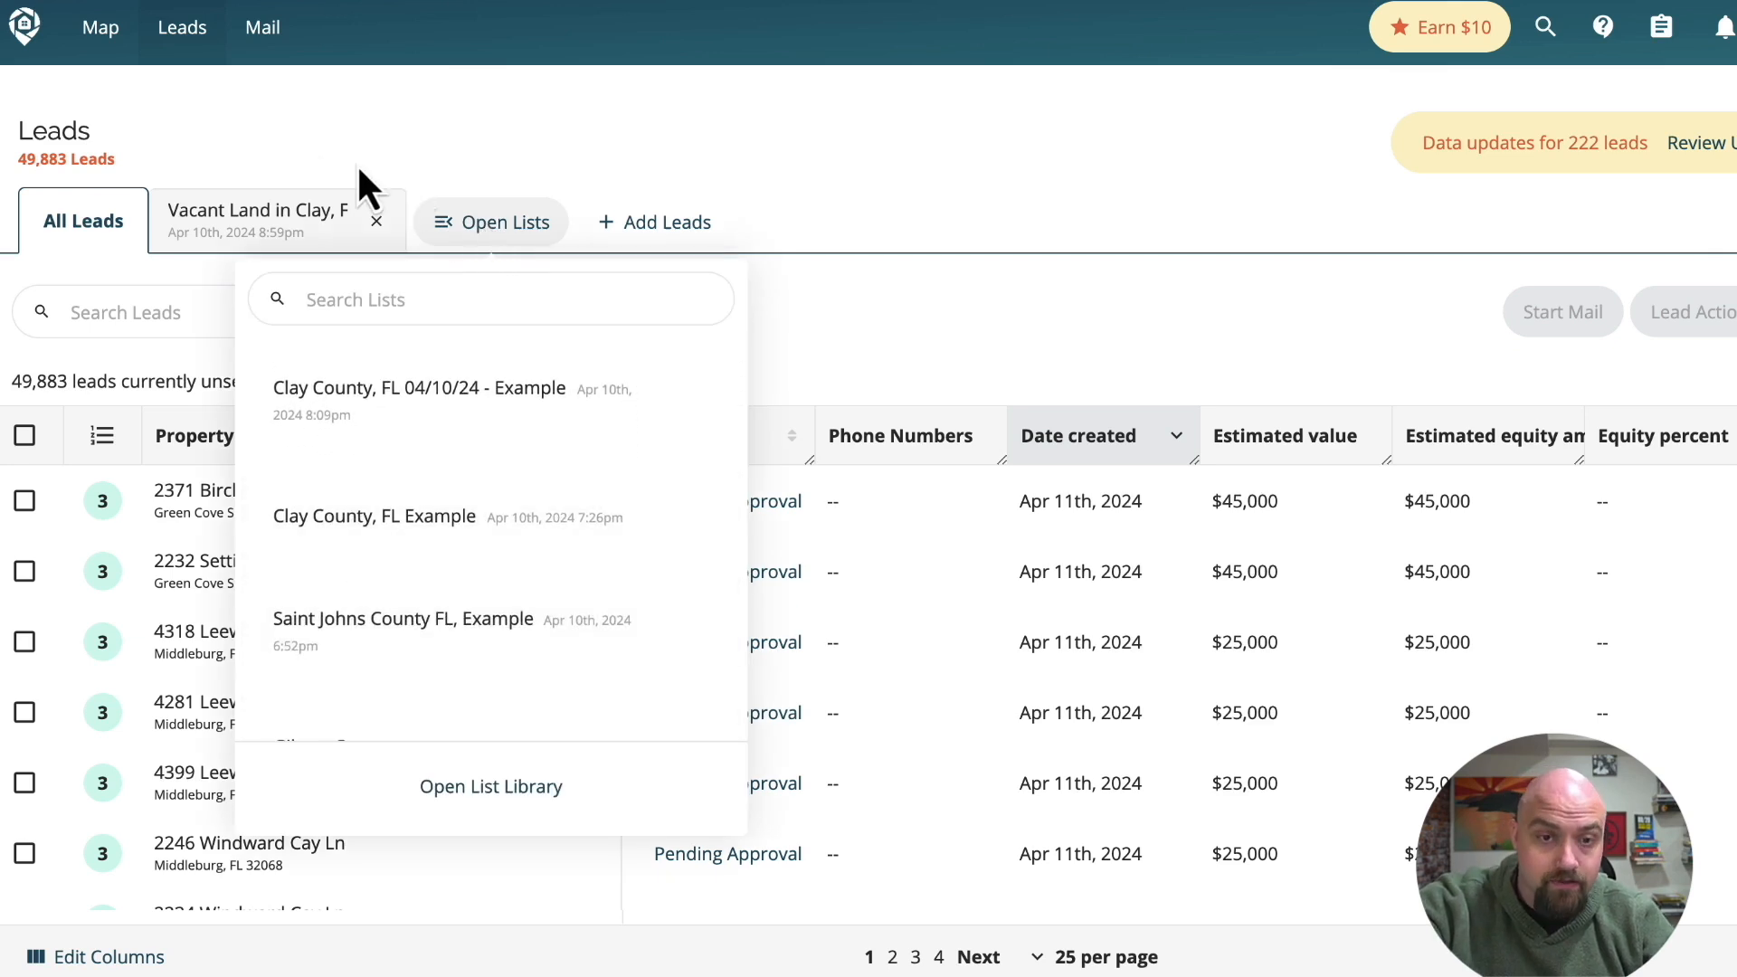
click(595, 187)
click(233, 237)
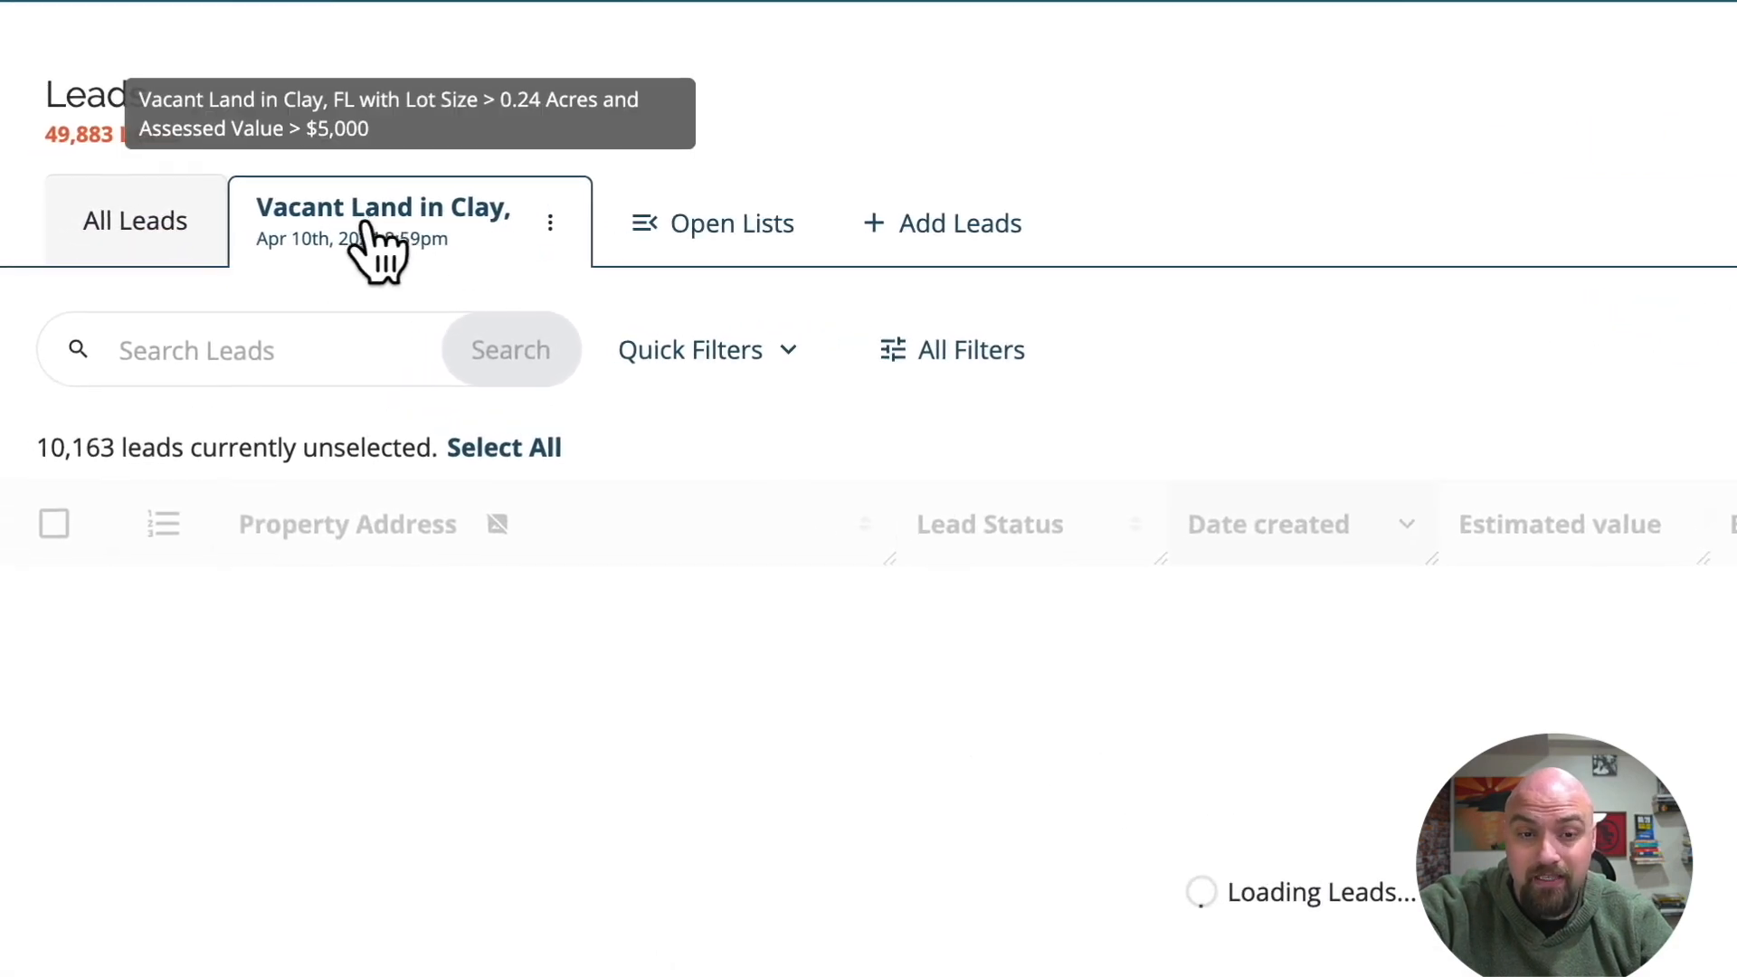
Rename the vacant land list to "Example List Clay County FL" and confirm the change.
click(551, 224)
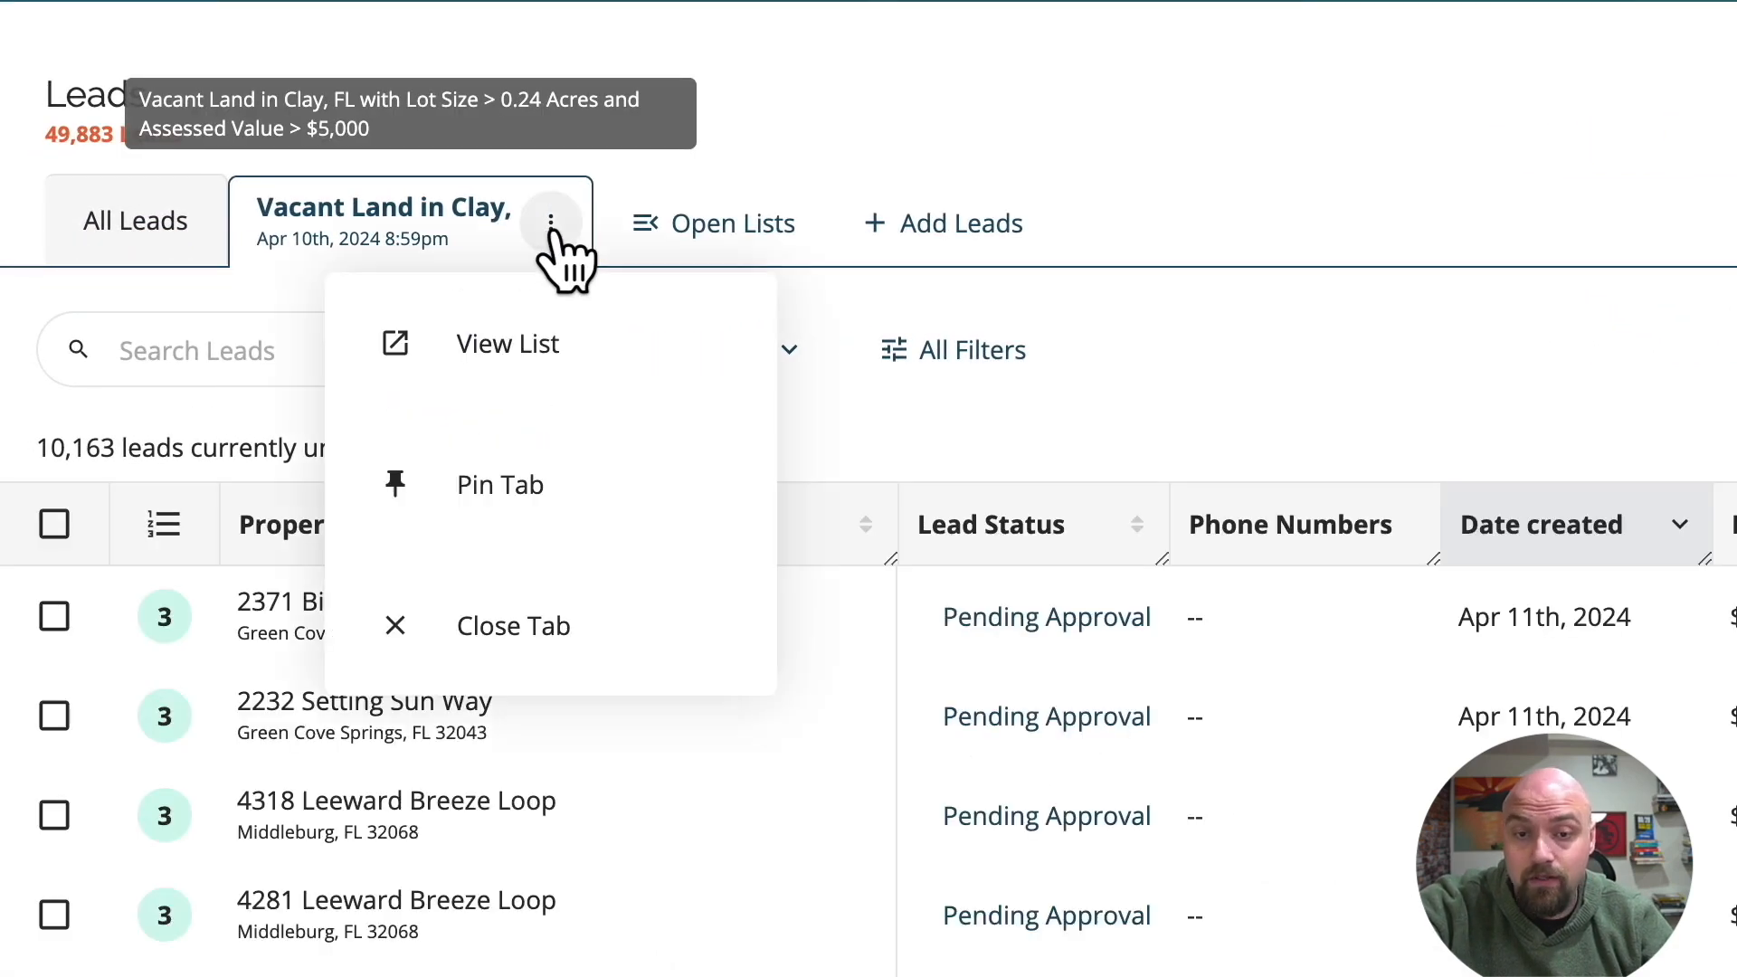
click(513, 358)
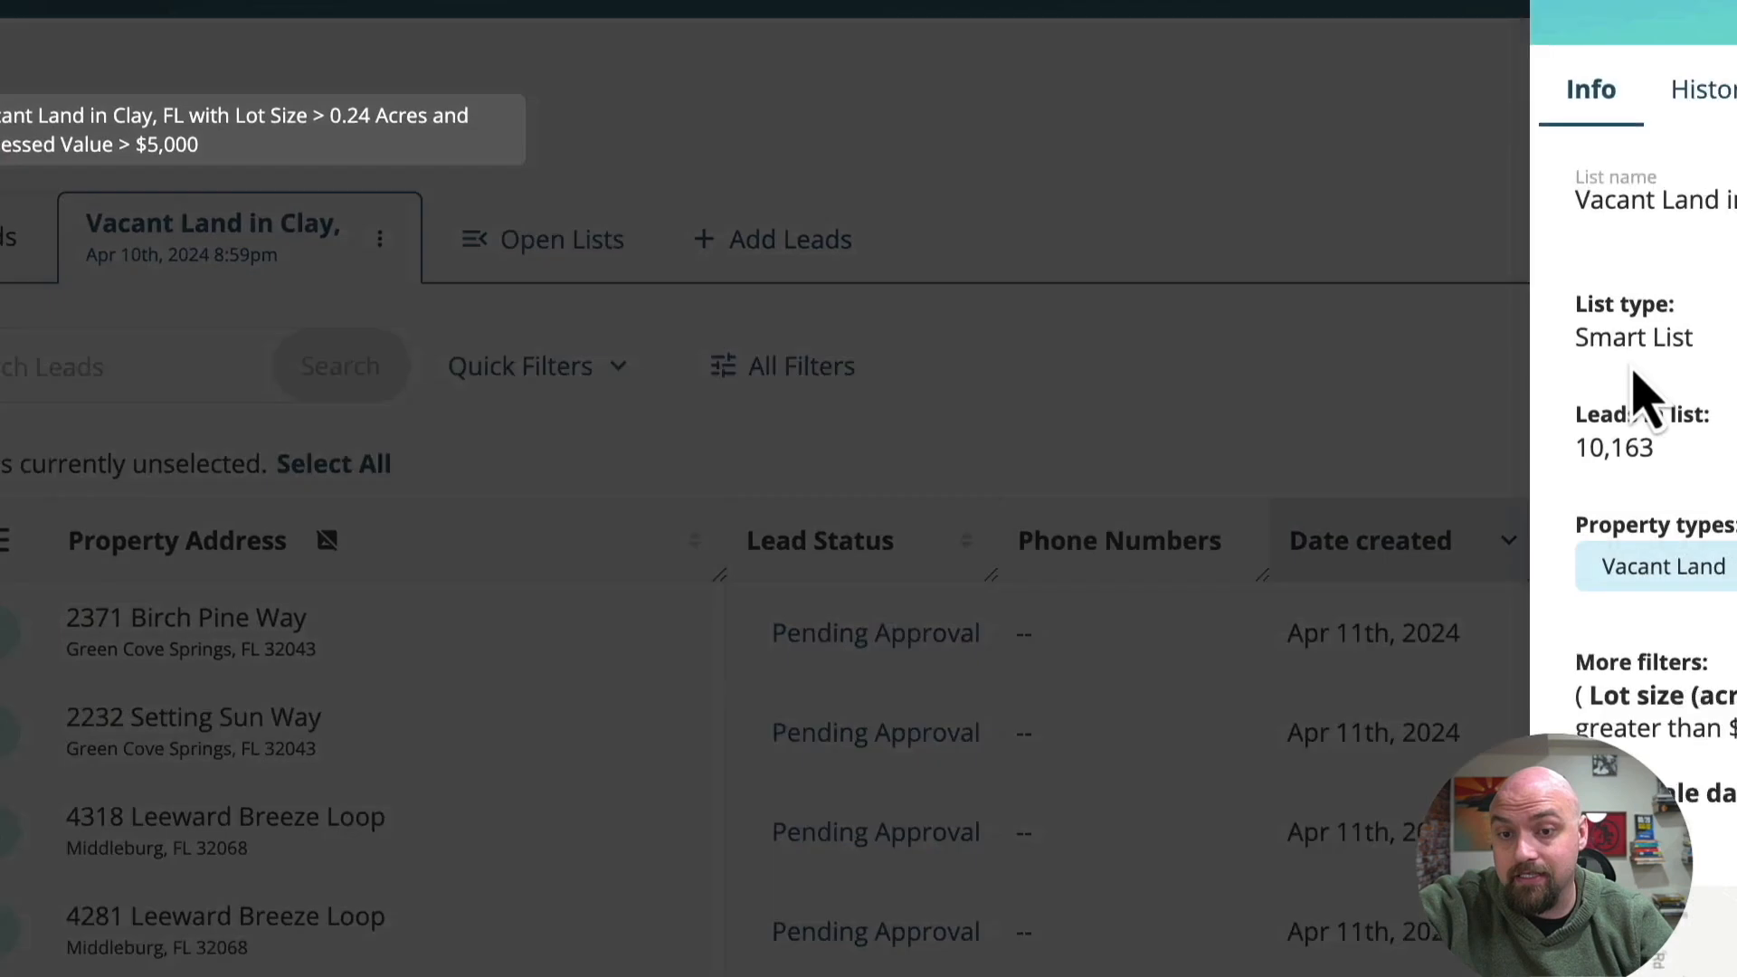
triple_click(991, 263)
key(BackSpace)
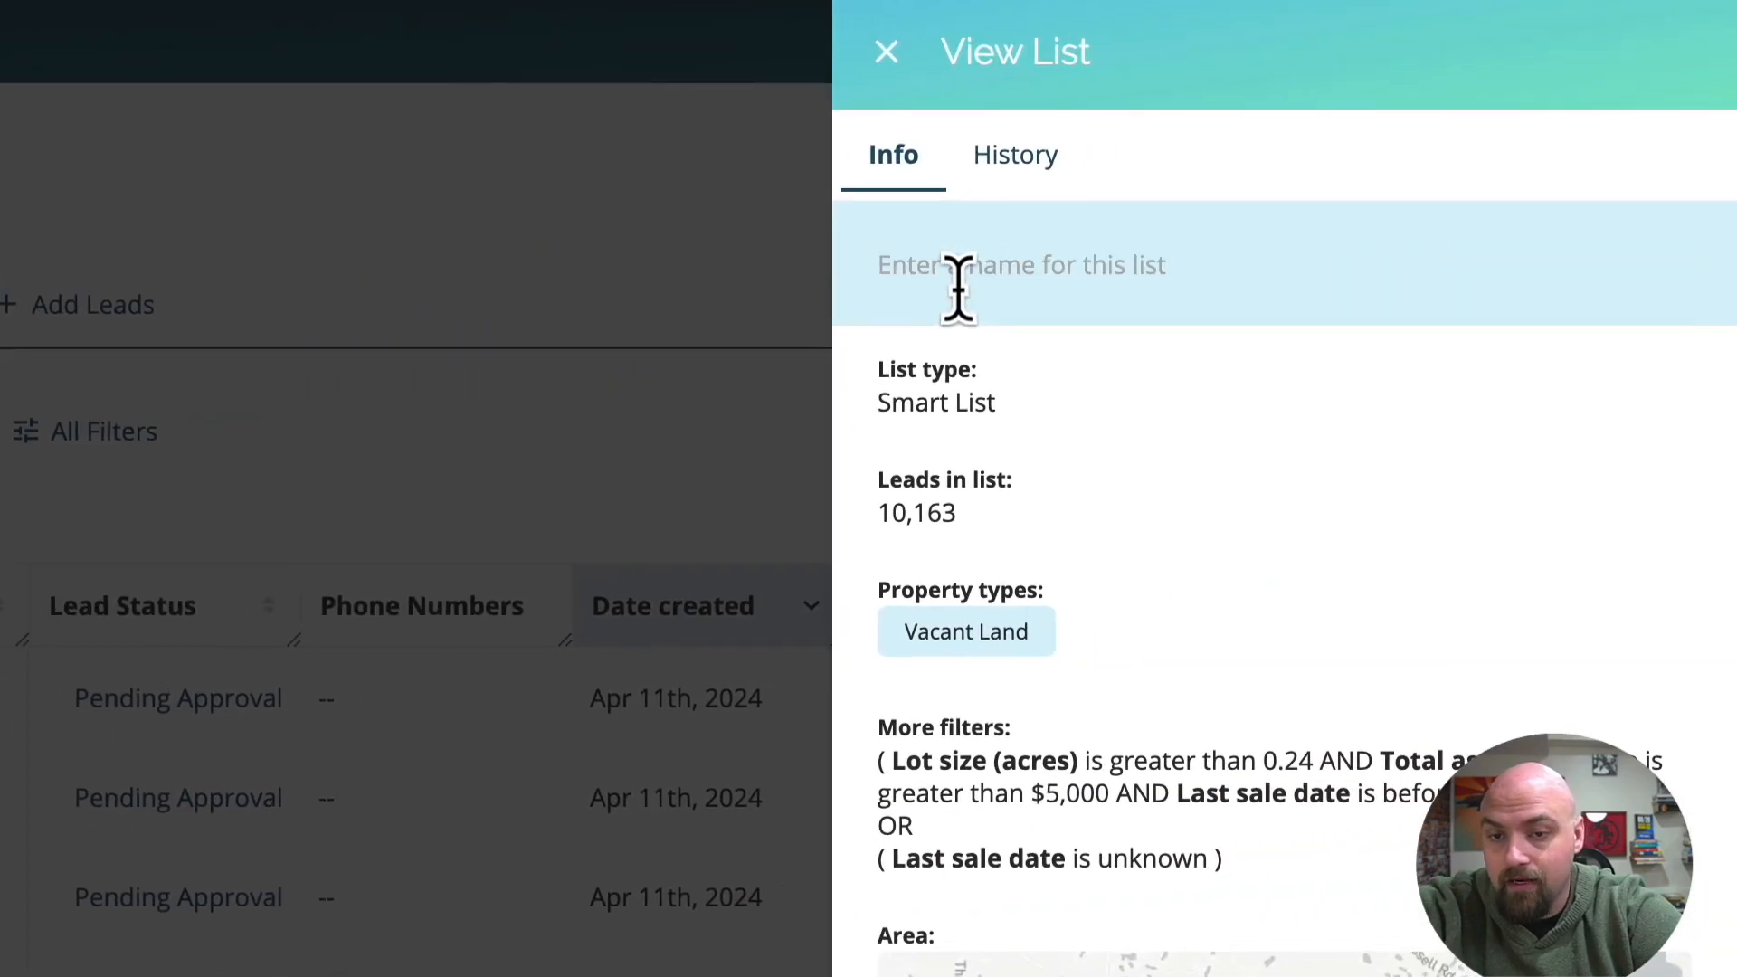
text(Example List Clay County FL)
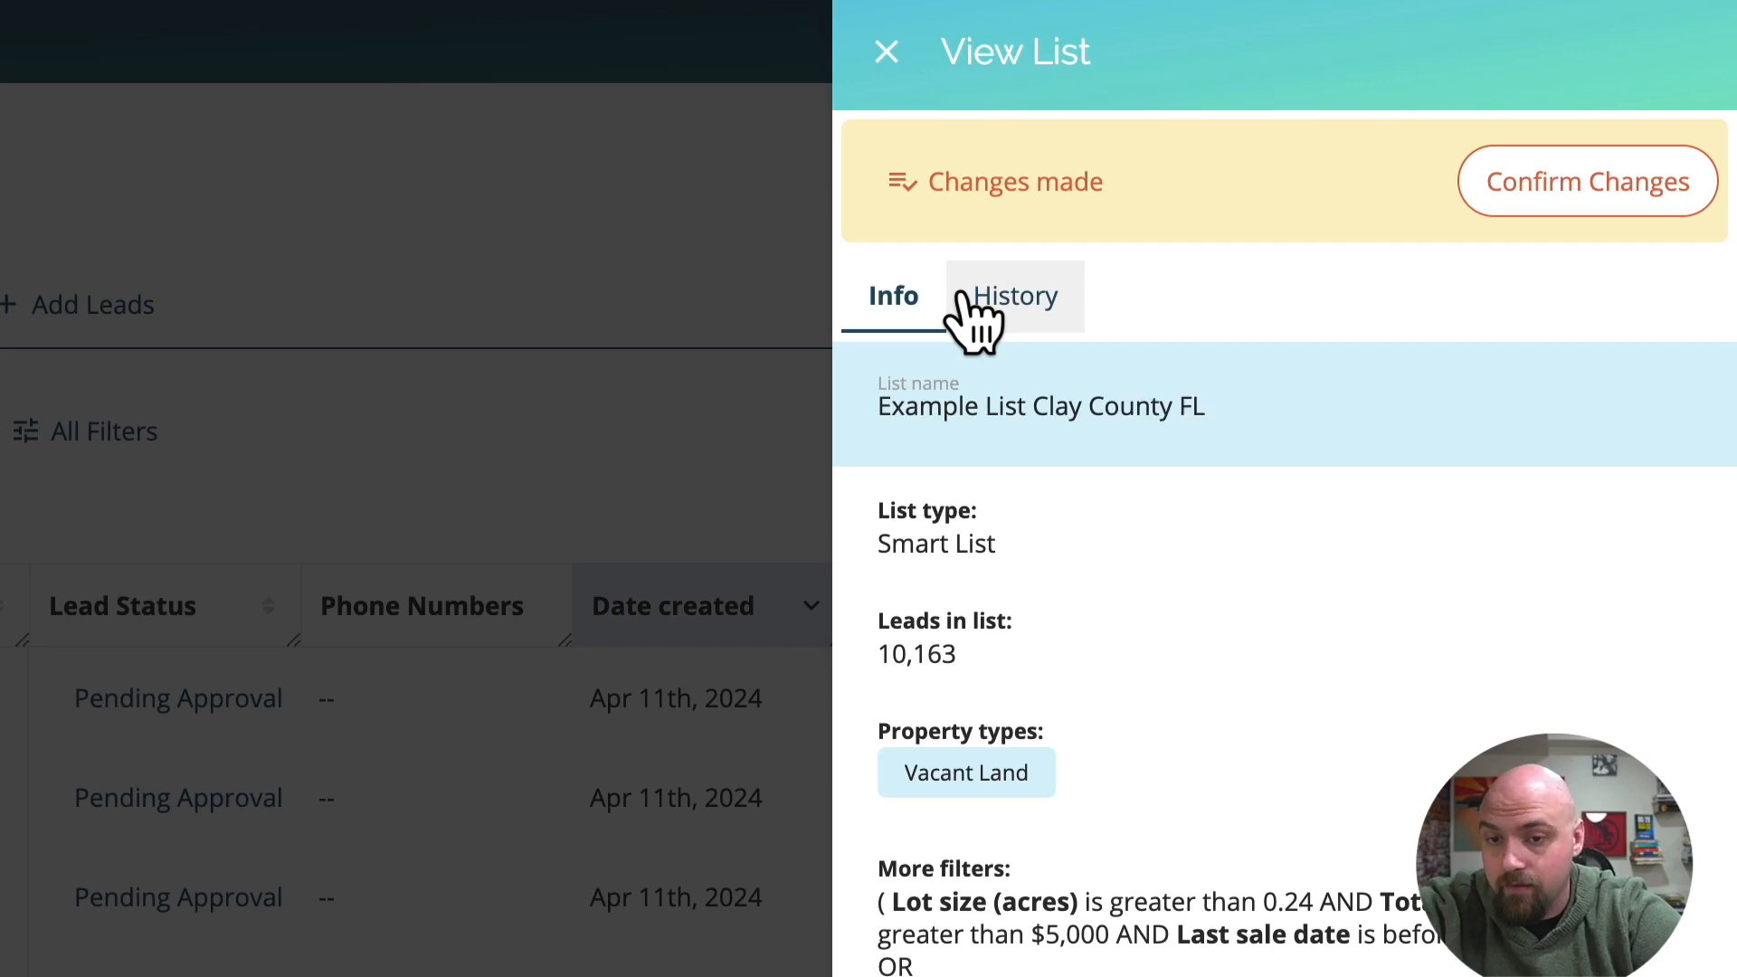
click(1533, 199)
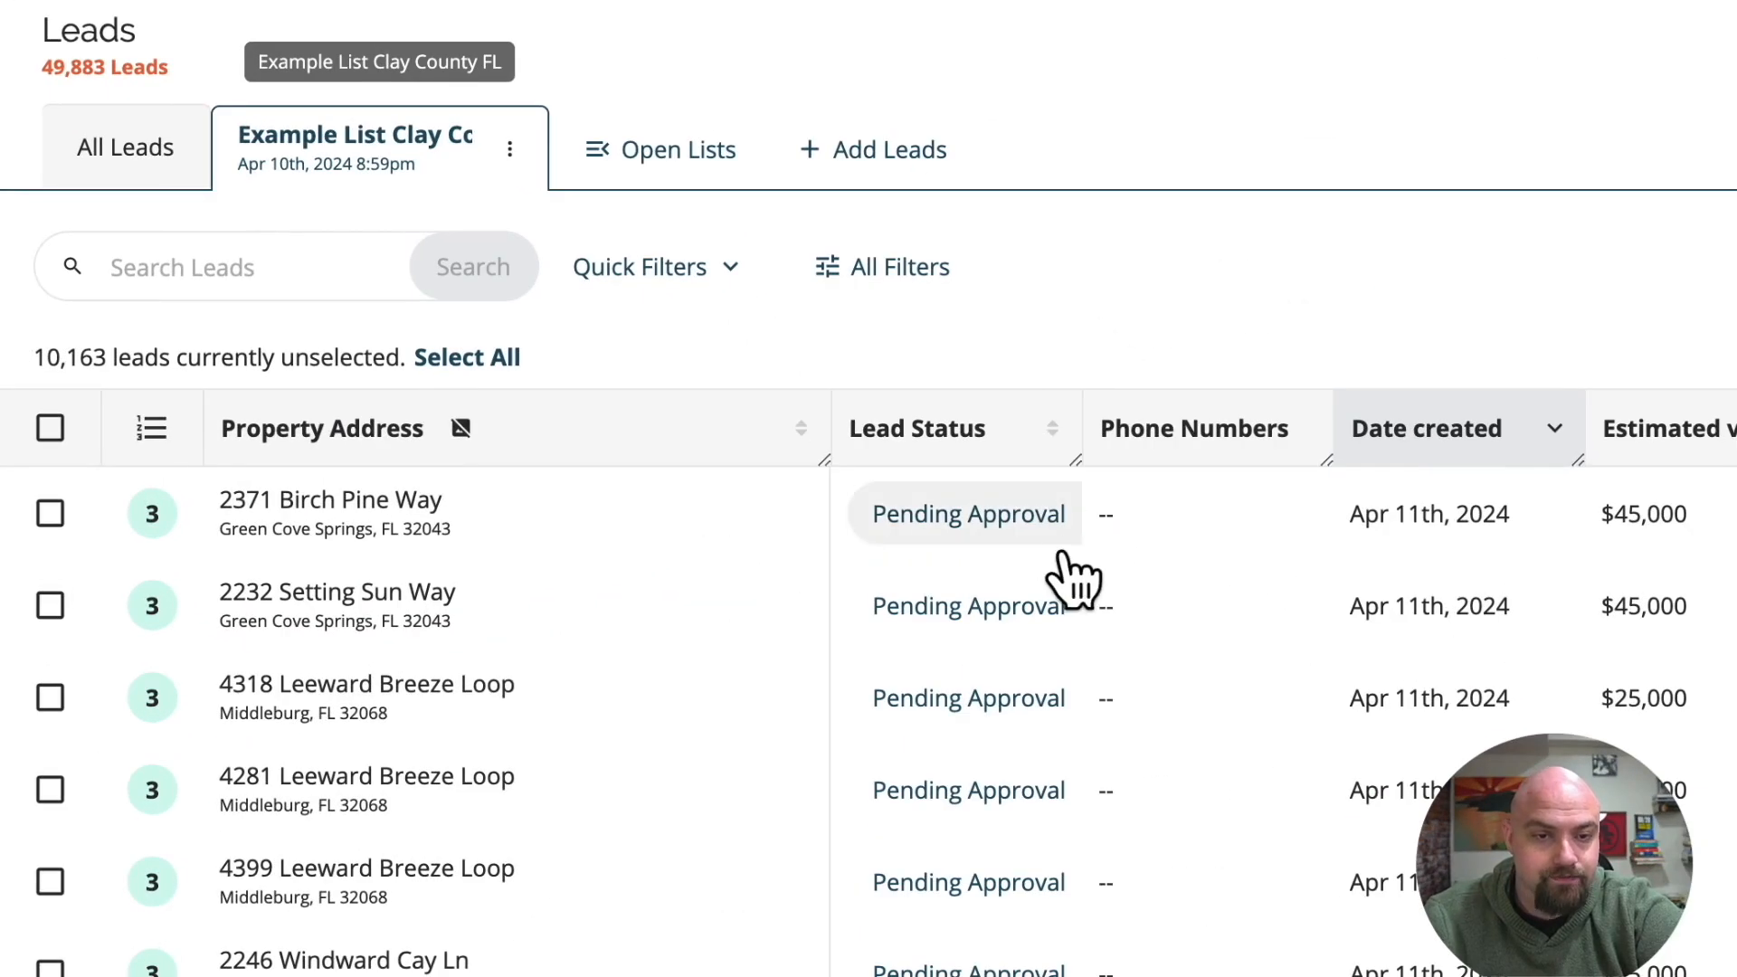
drag(66, 356, 133, 357)
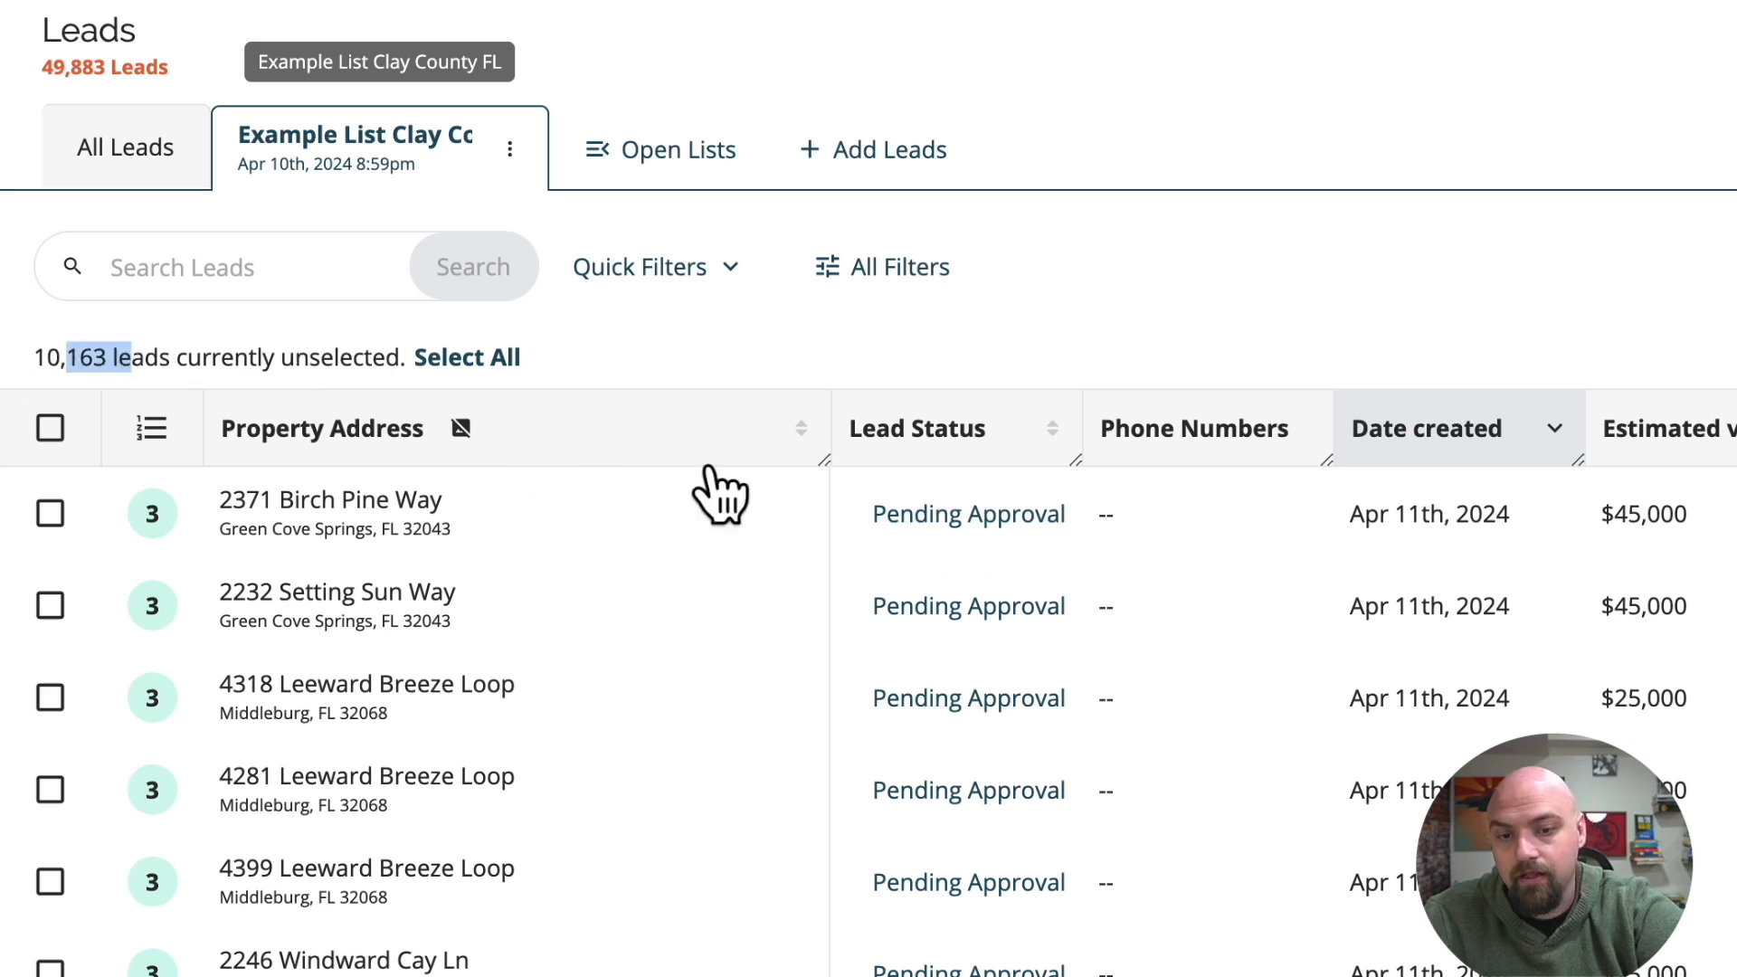
scroll(989, 599, down, 2)
scroll(1211, 584, up, 2)
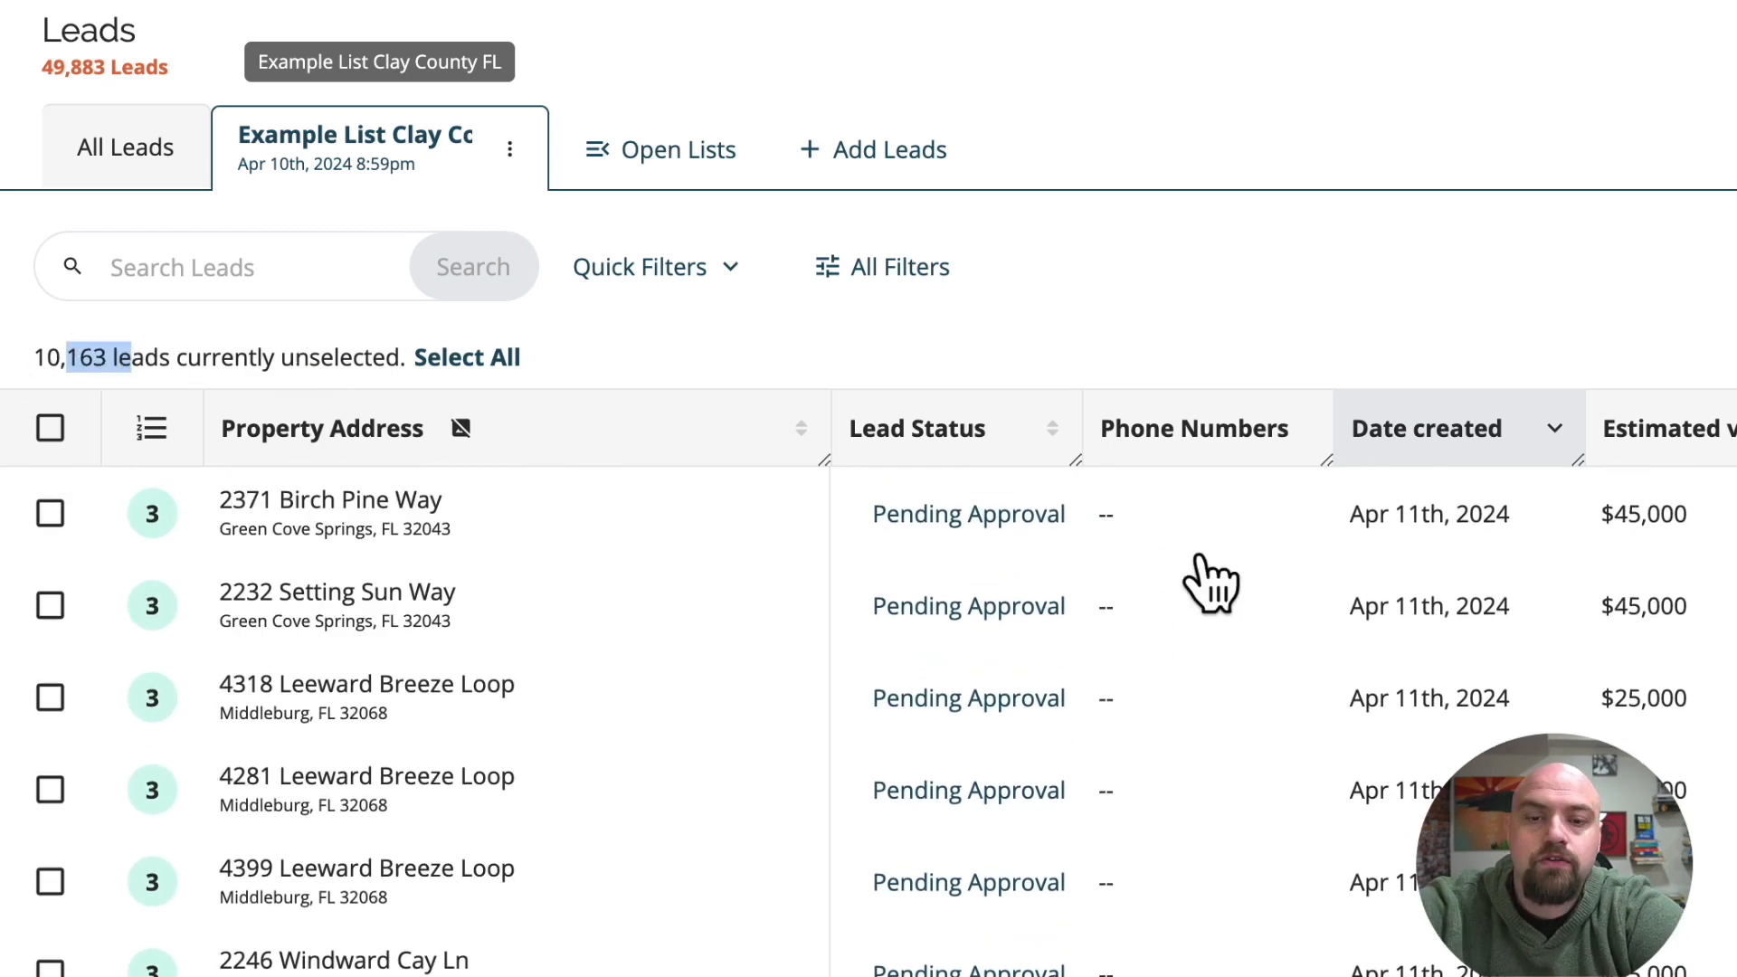
mouse_move(618, 516)
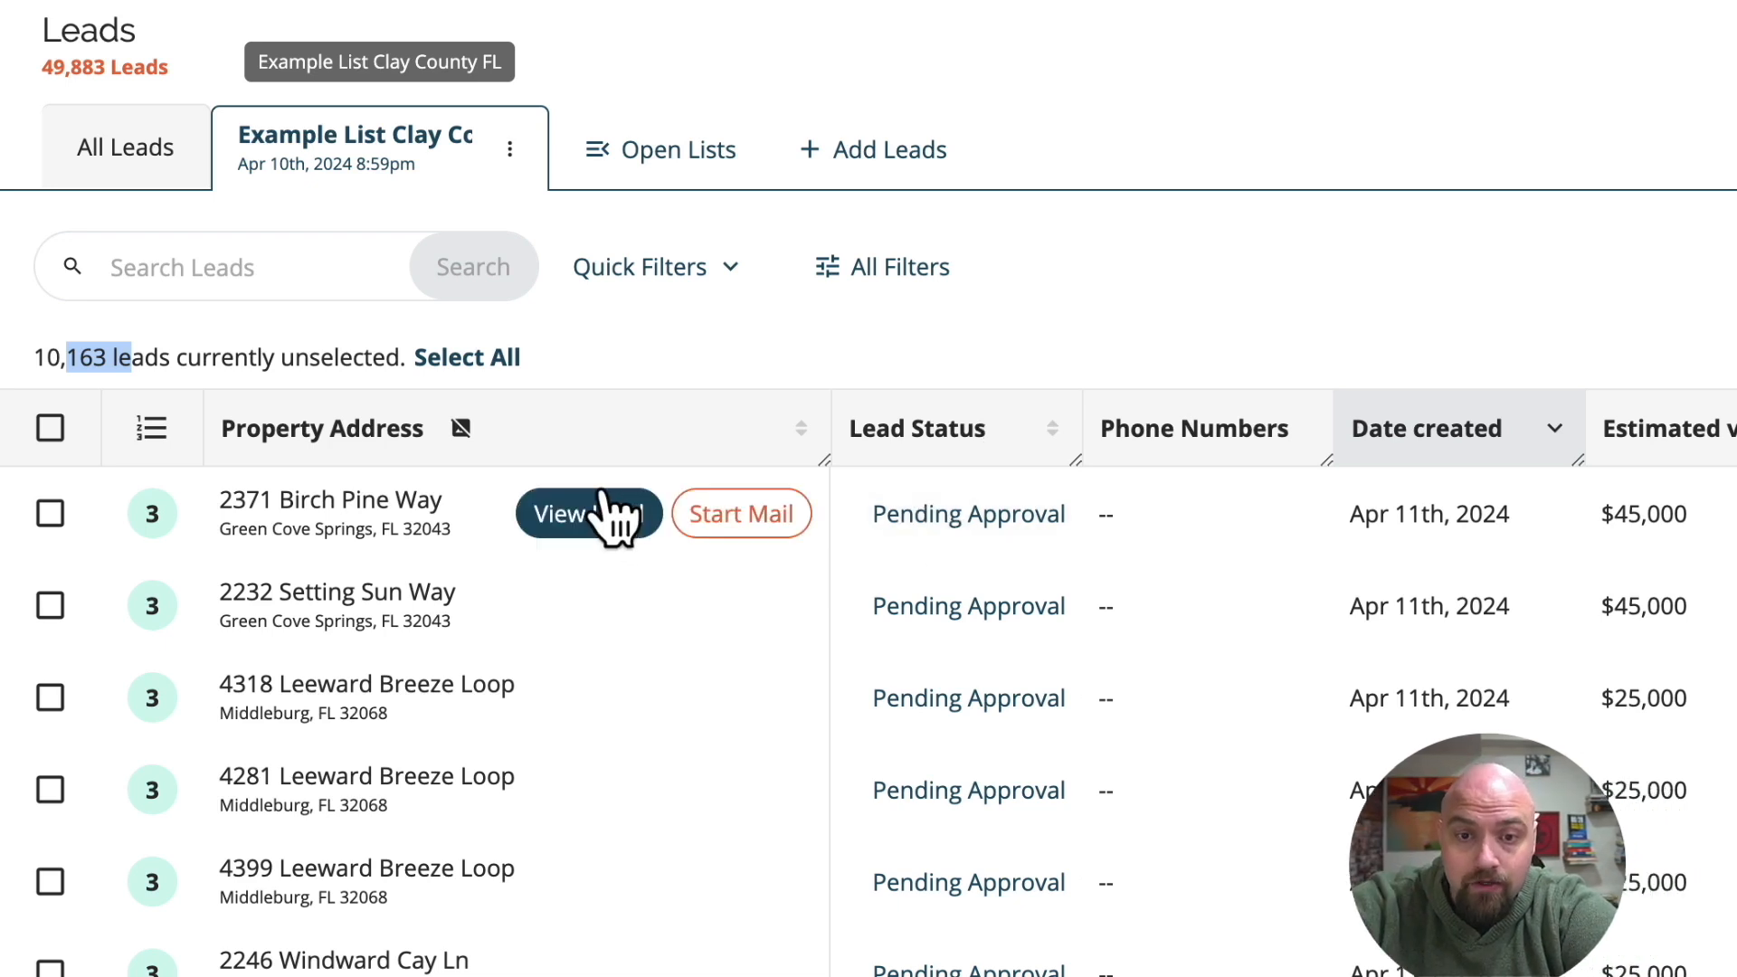
Filter the list's leads to those where "Contact has phone number?" is equal to Yes, and apply it.
click(935, 279)
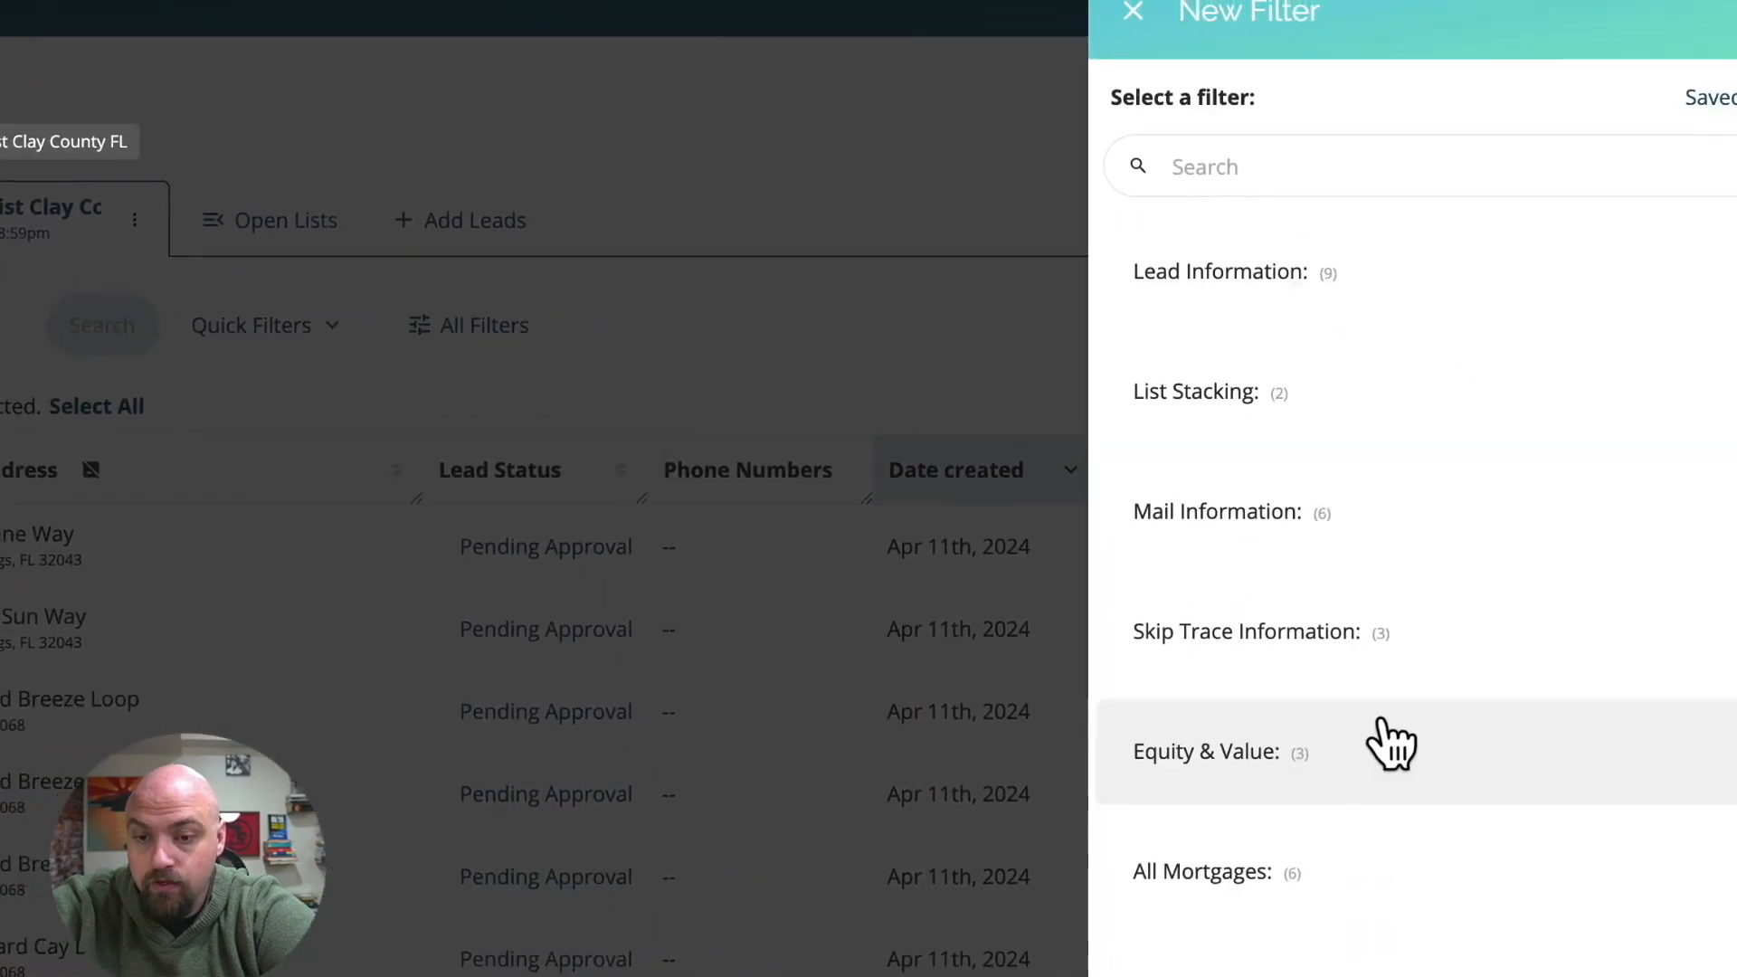
scroll(1357, 589, down, 4)
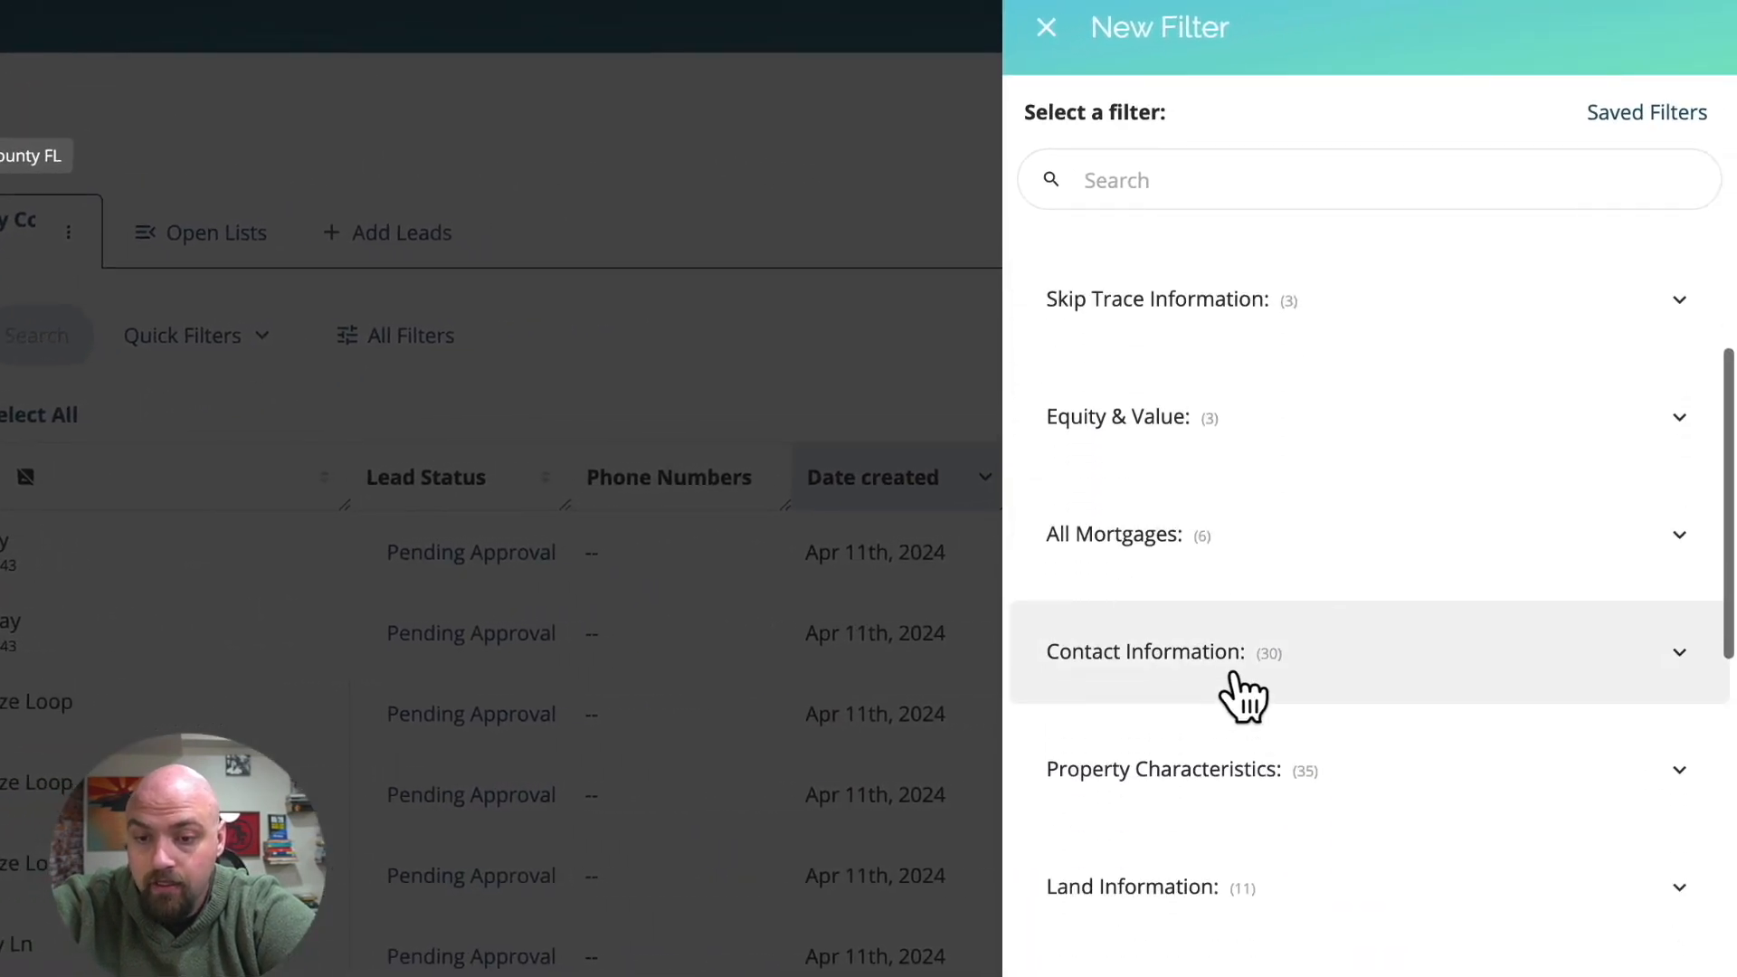
click(1247, 695)
scroll(1267, 750, down, 1)
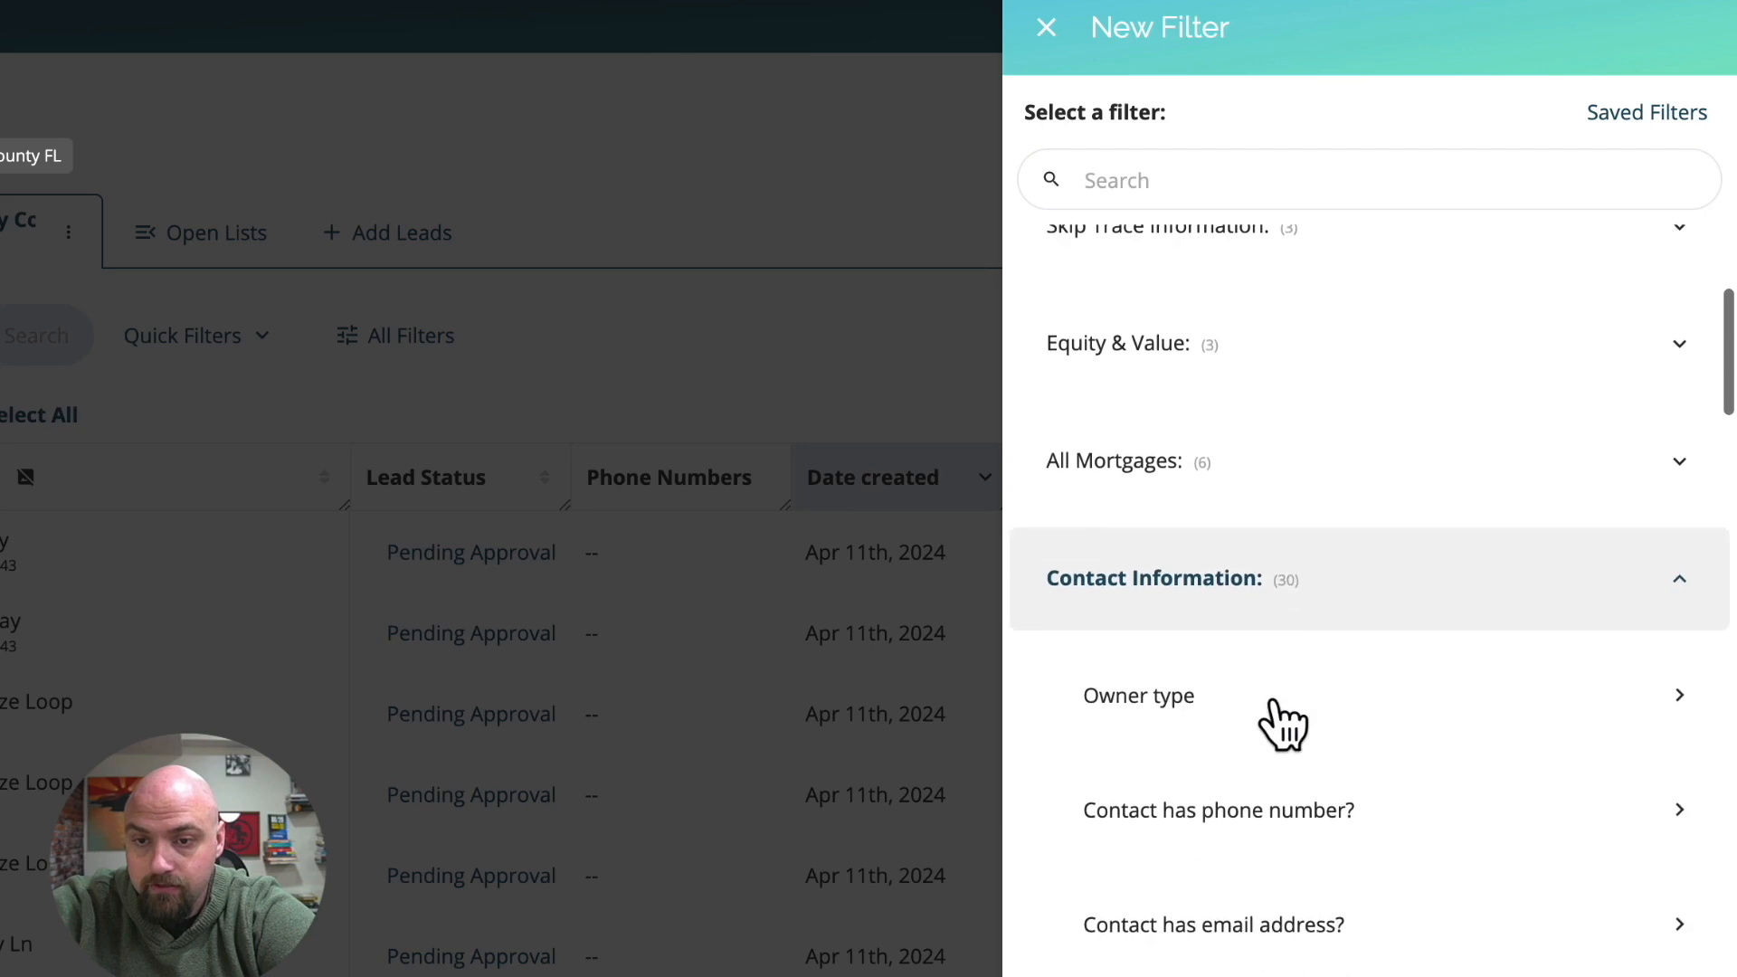
click(1264, 838)
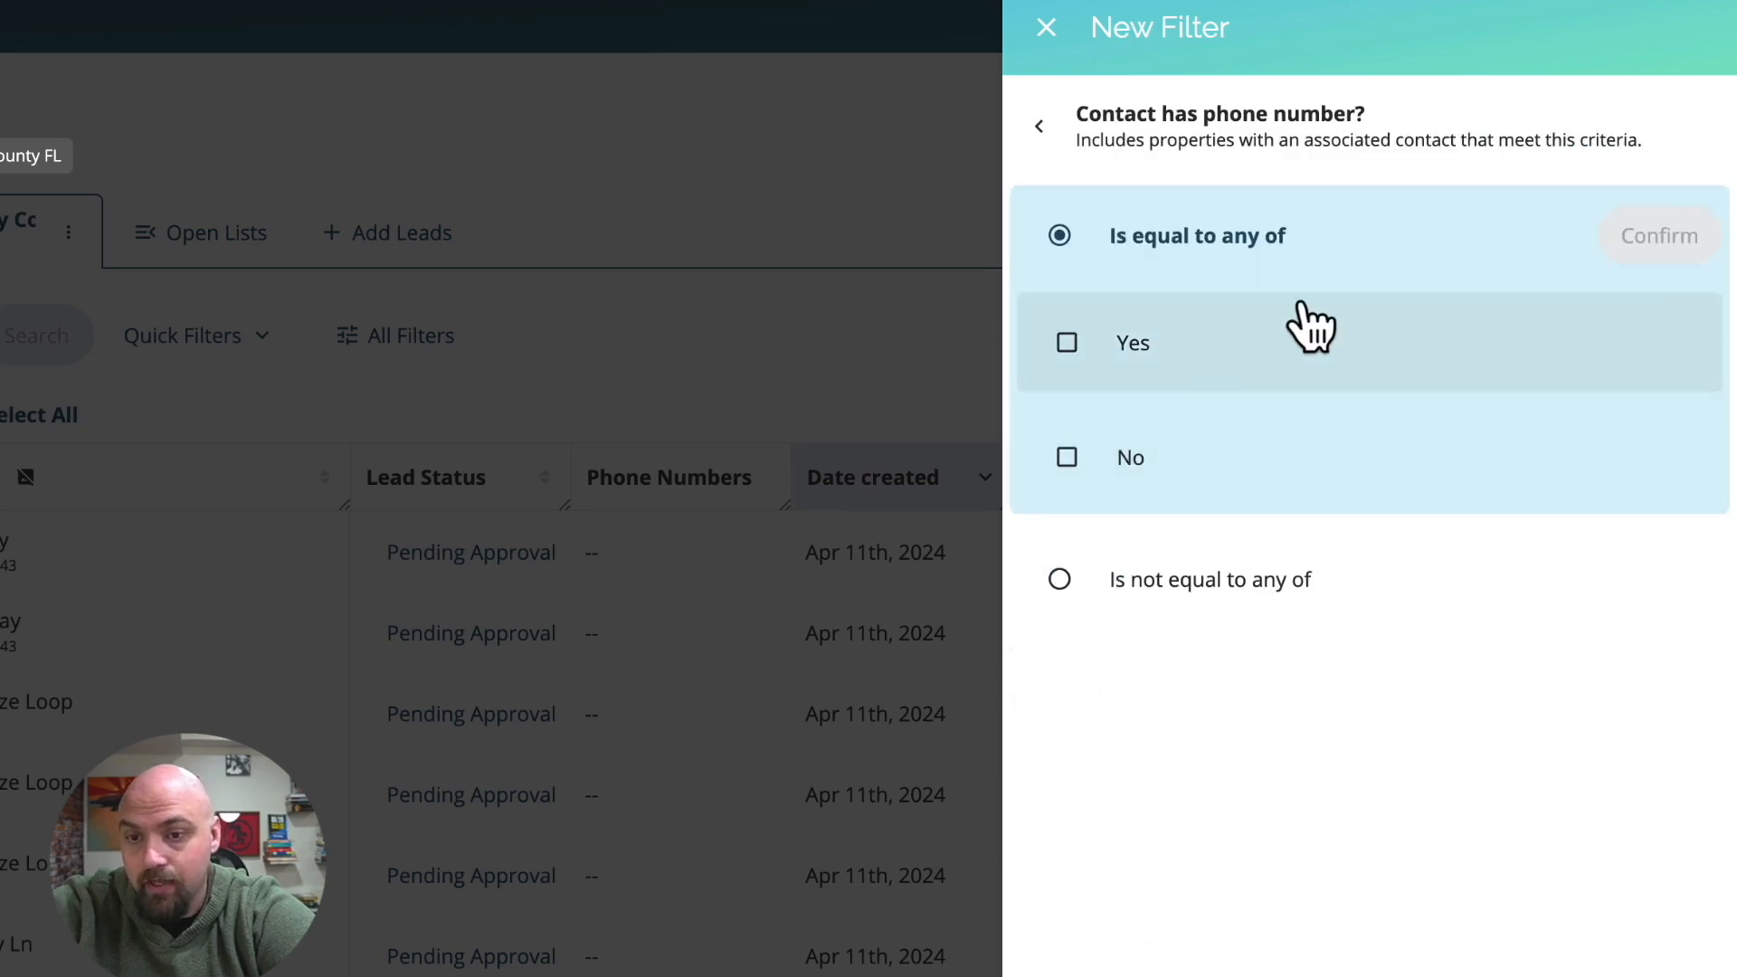
click(1126, 348)
click(1662, 239)
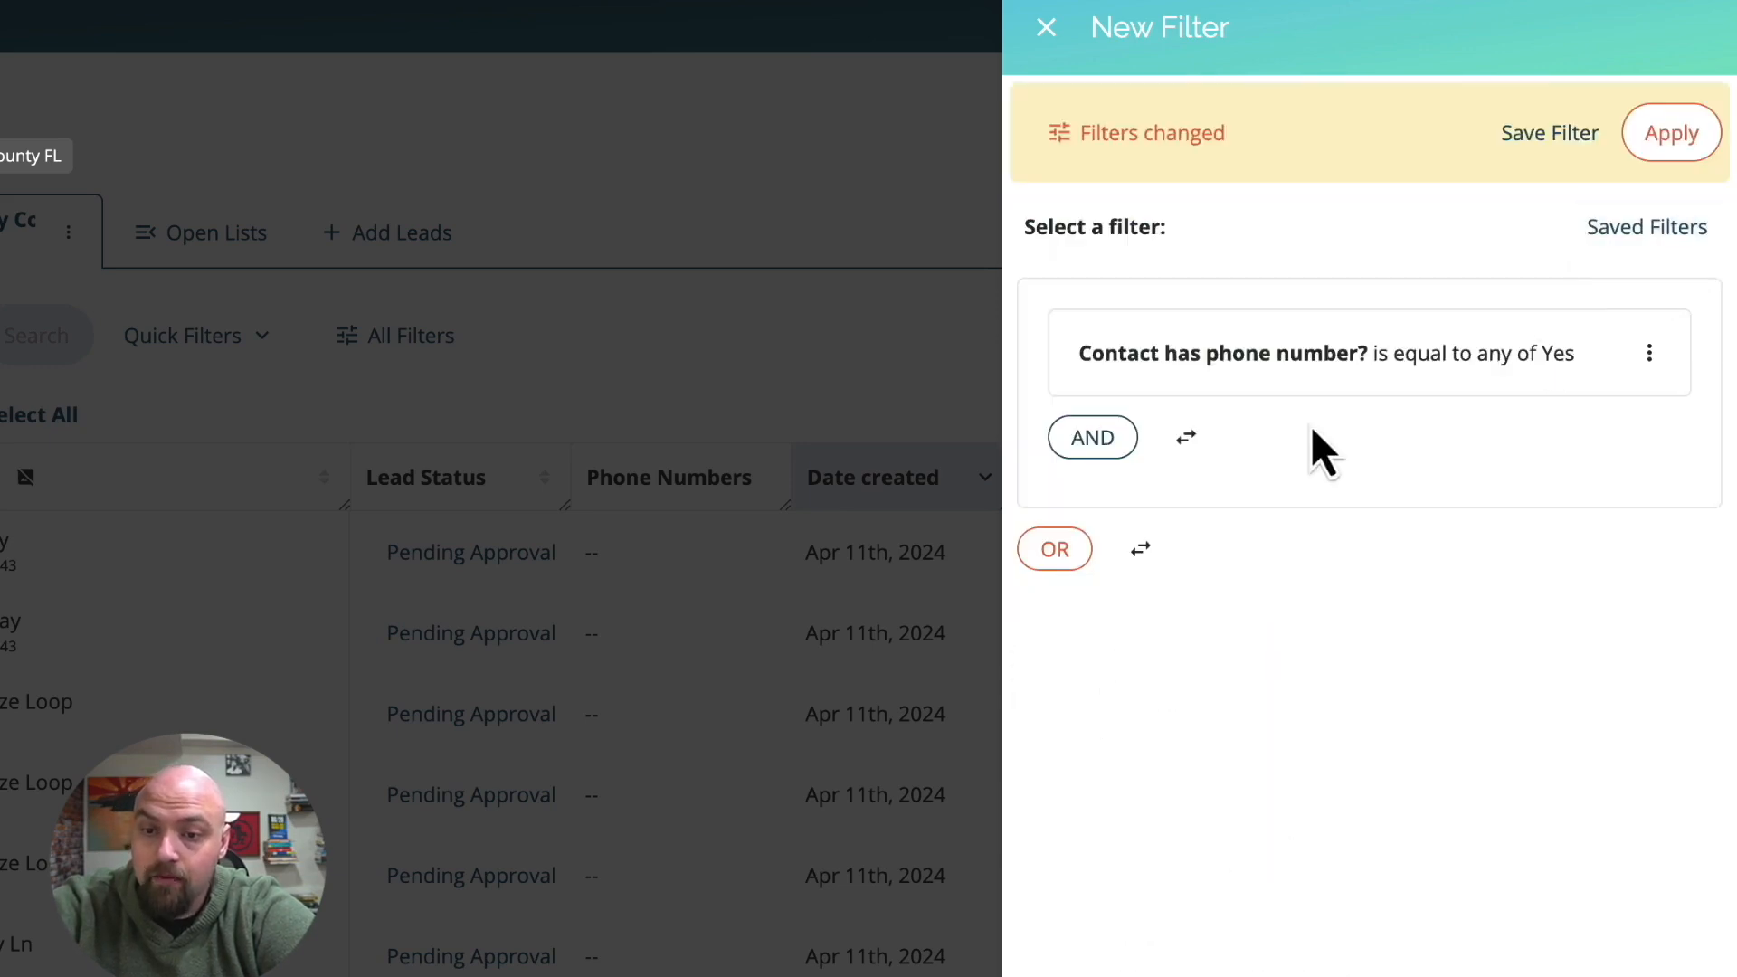
click(1672, 136)
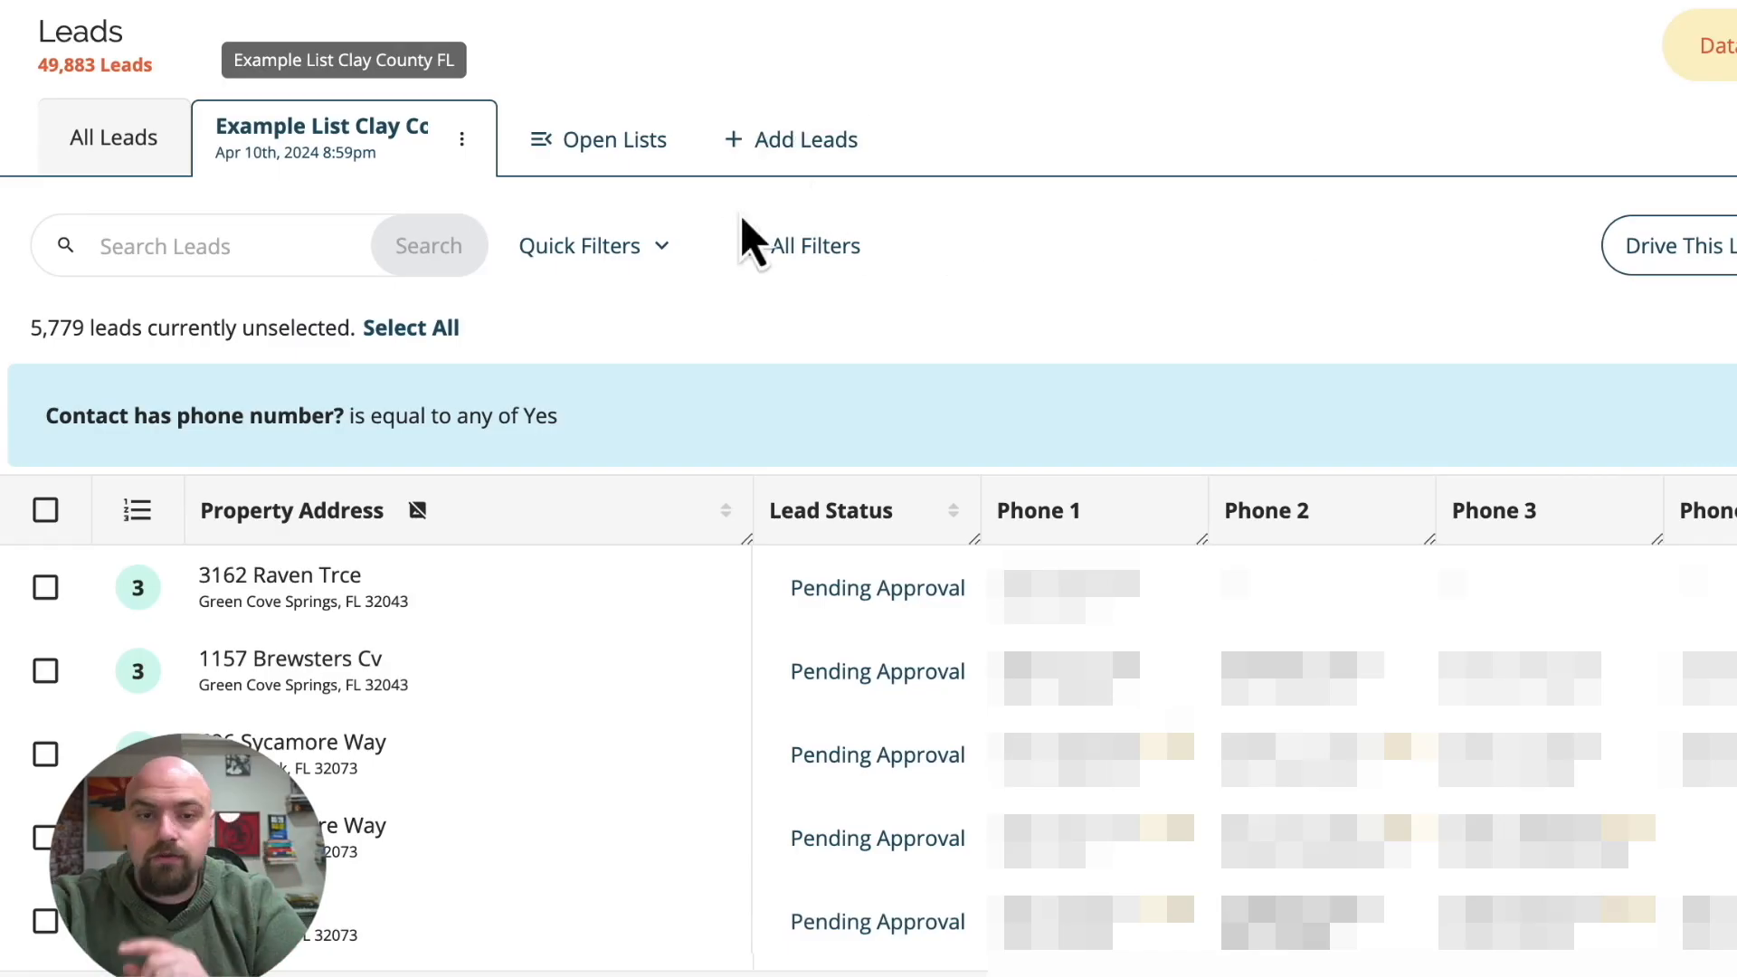
Try narrowing the leads with the Probates and Intrafamily Transfer quick filters together.
click(599, 259)
scroll(609, 465, down, 3)
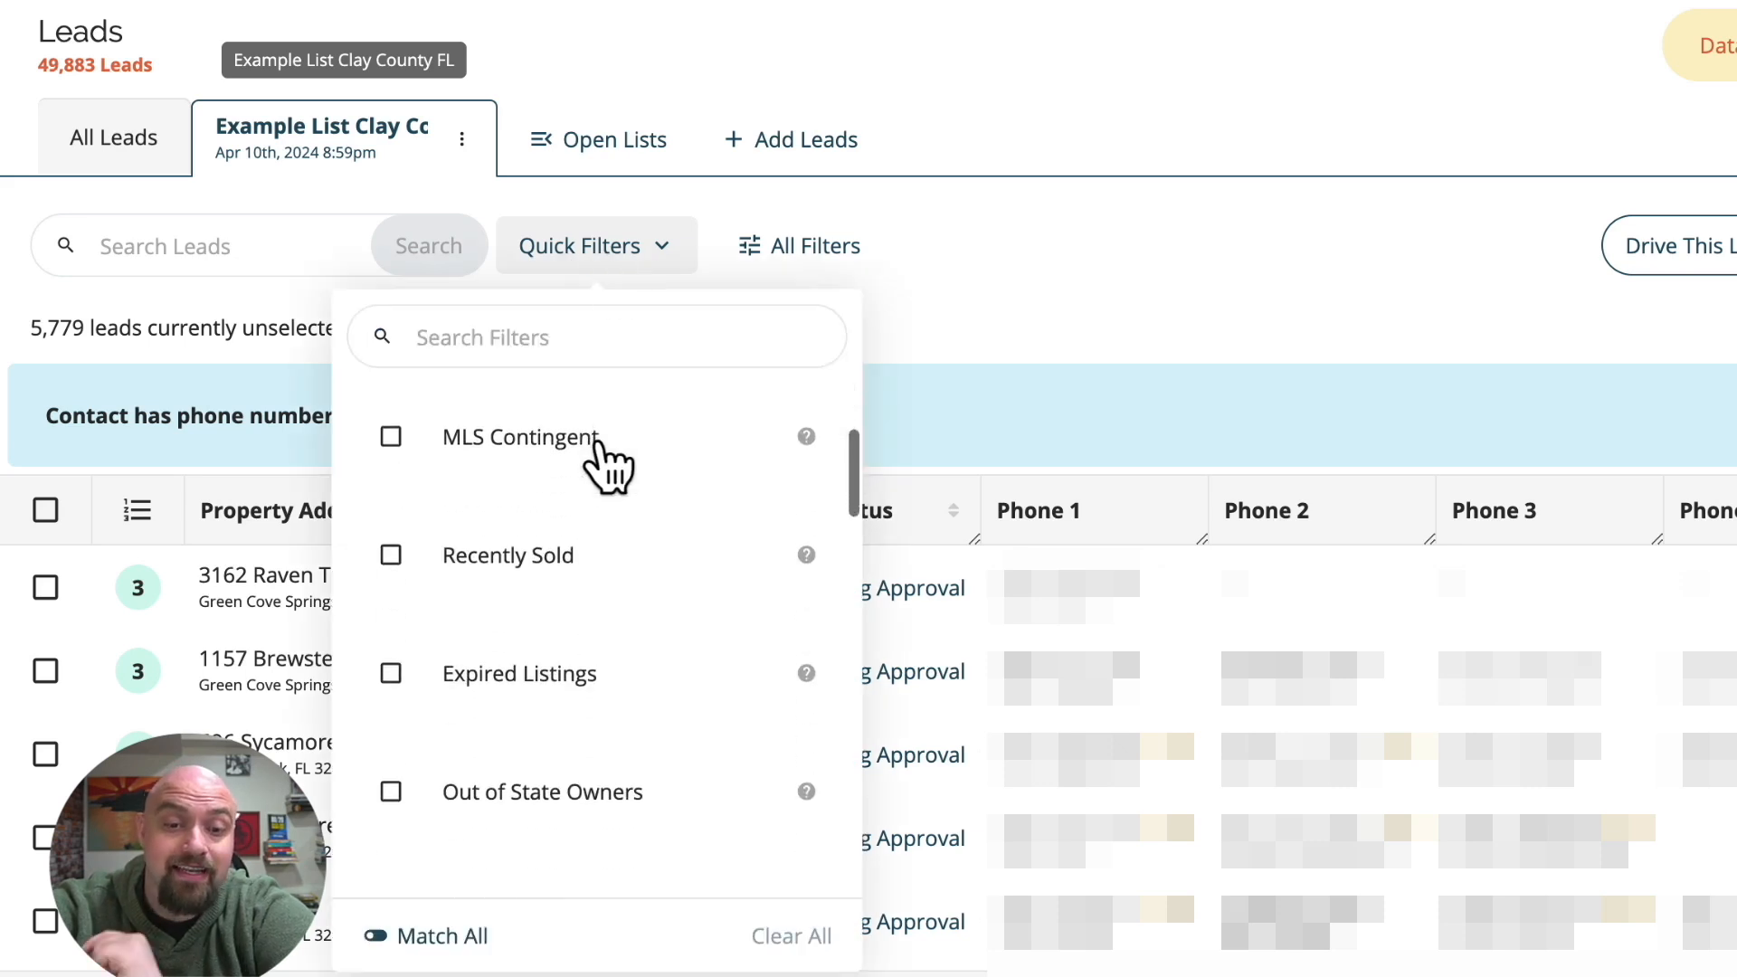
scroll(600, 453, down, 10)
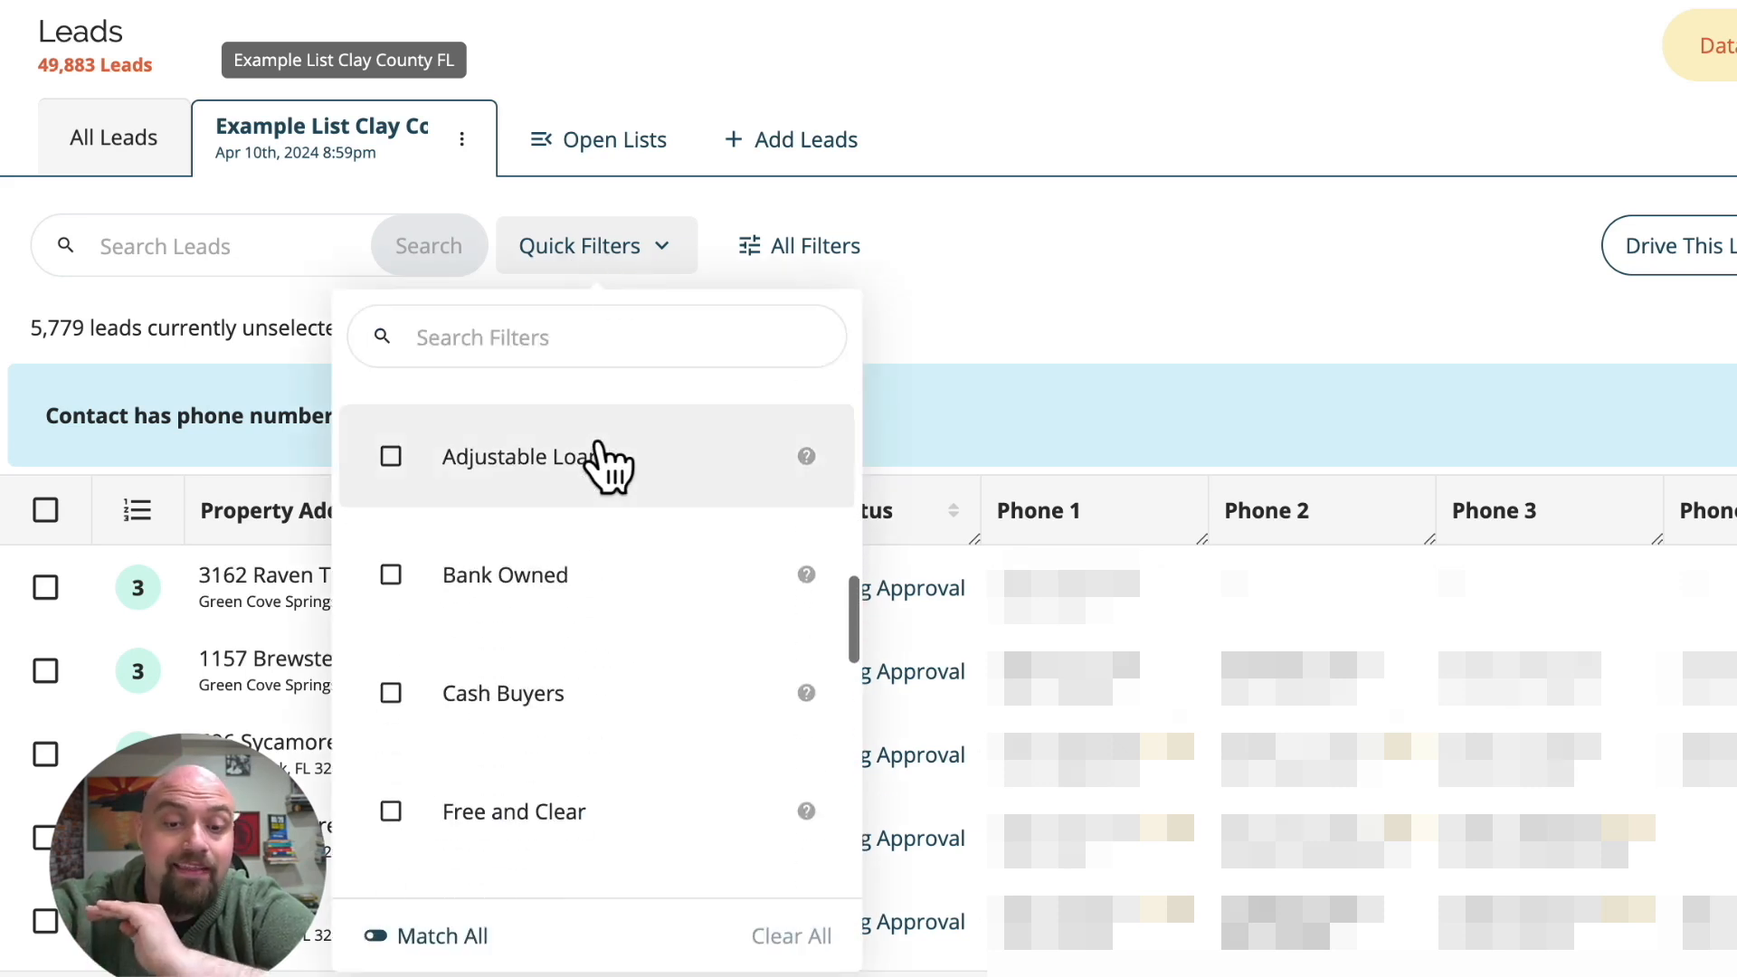
scroll(609, 465, down, 10)
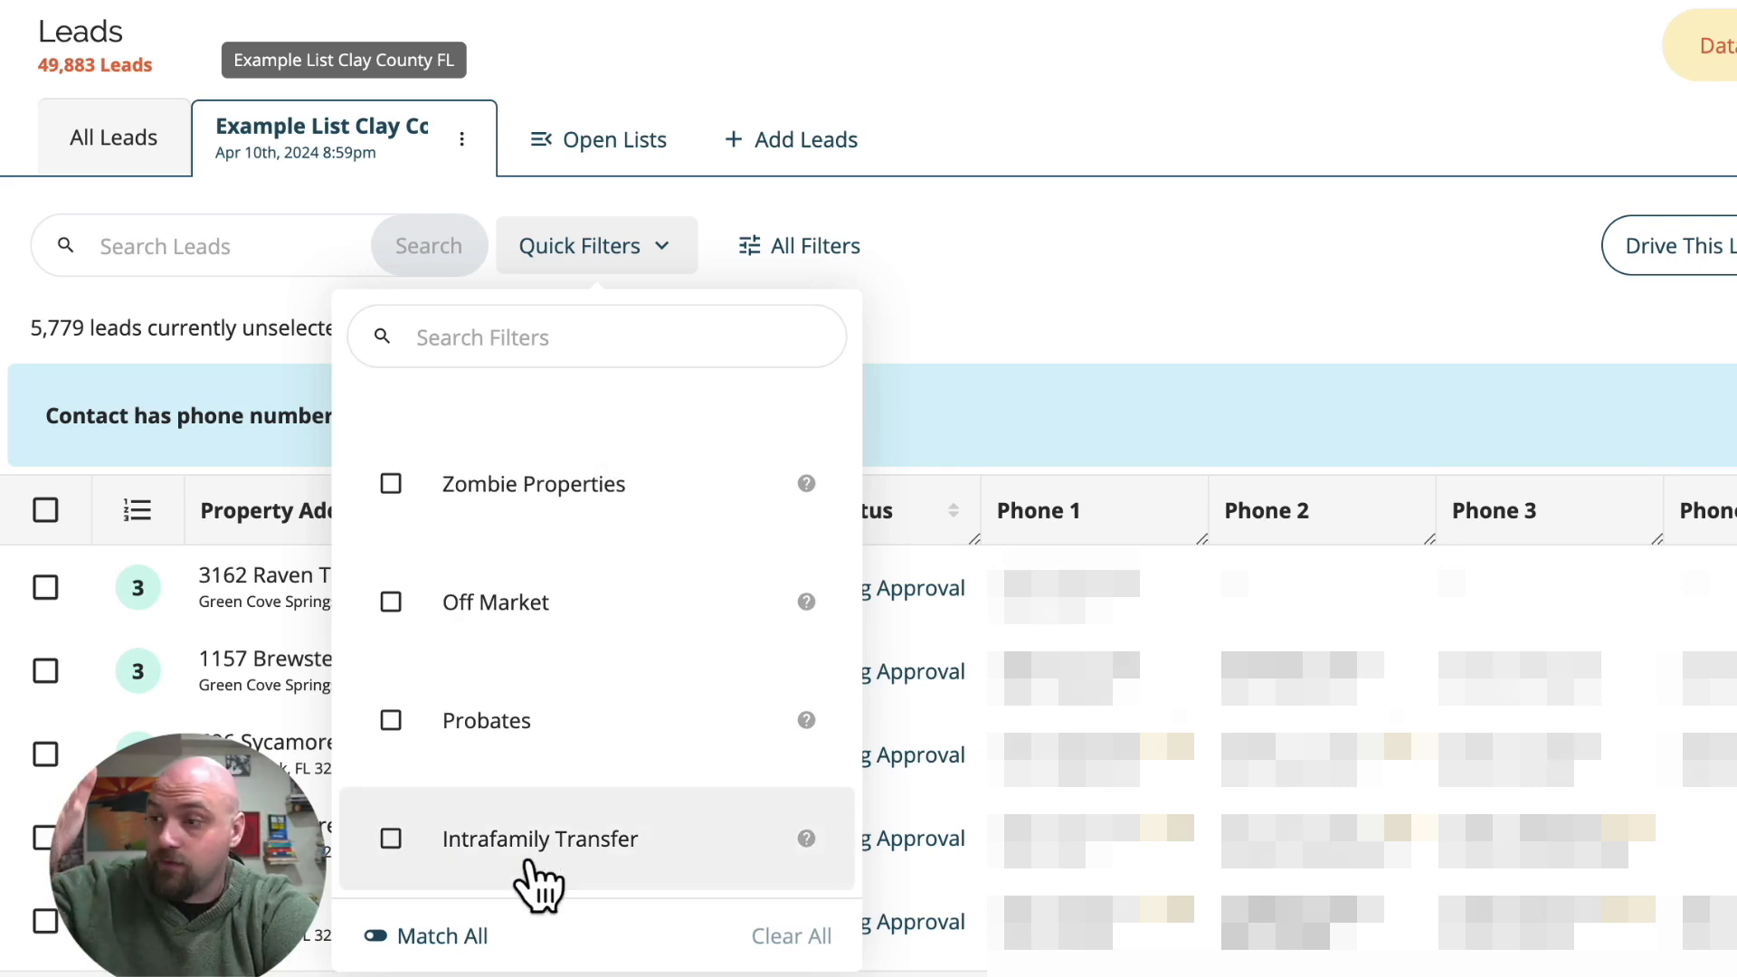
click(540, 744)
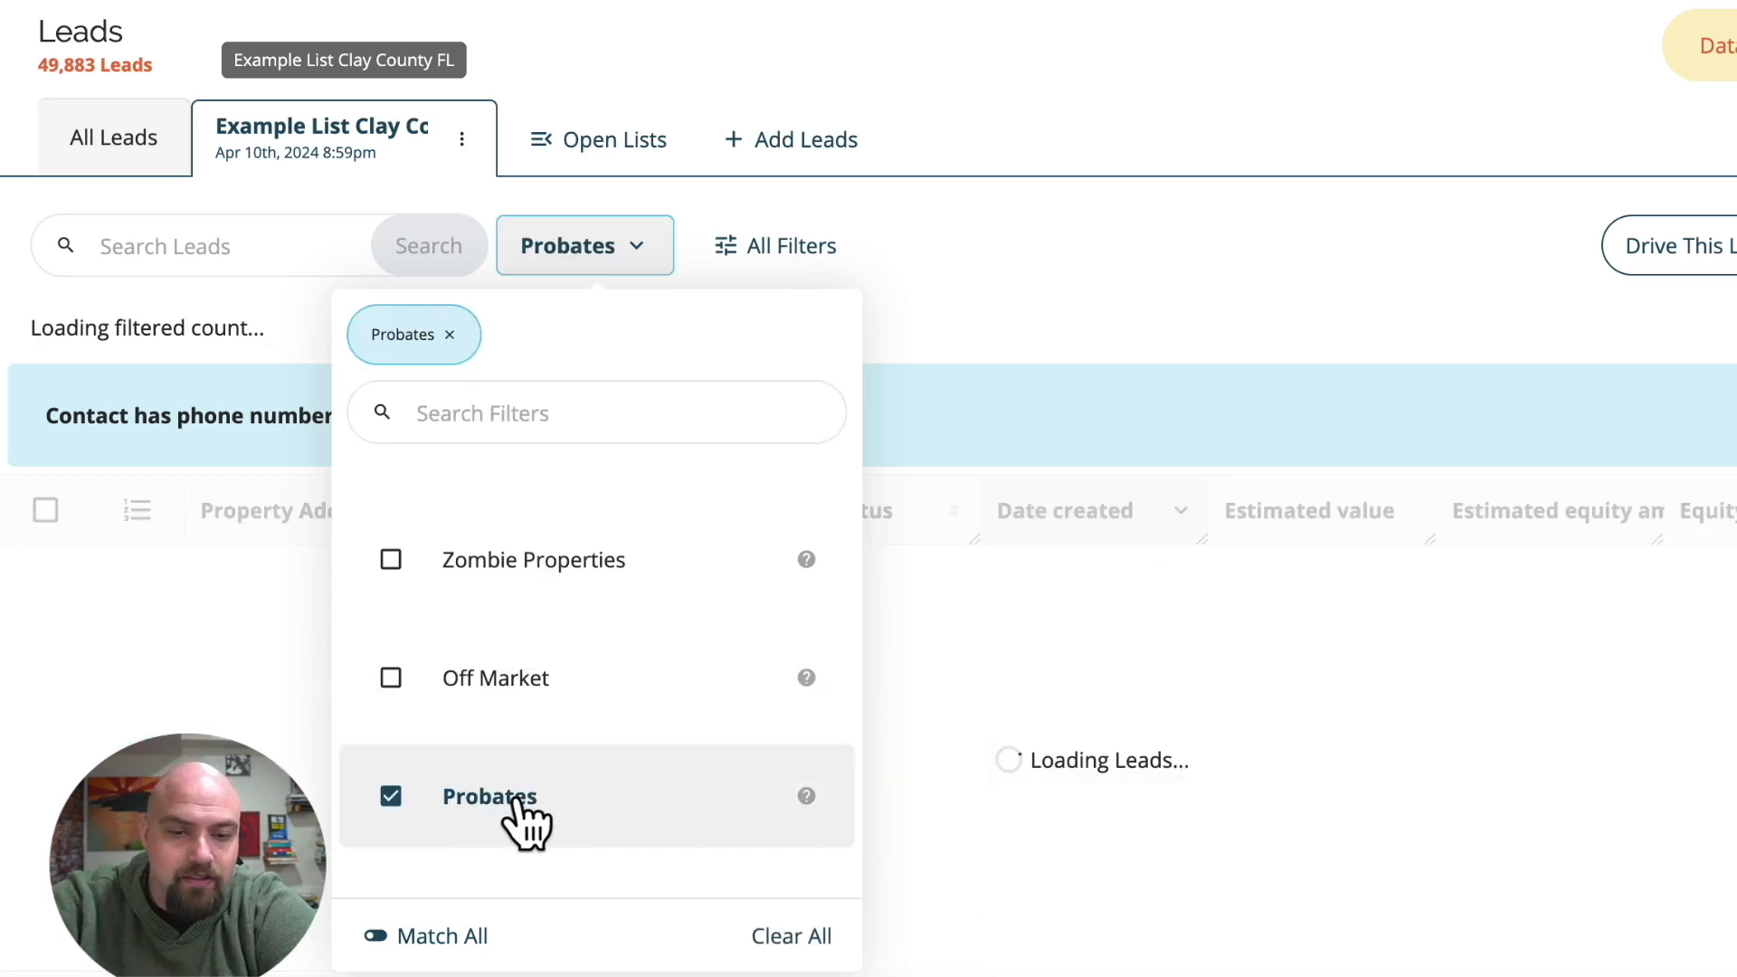
scroll(502, 828, down, 1)
click(529, 827)
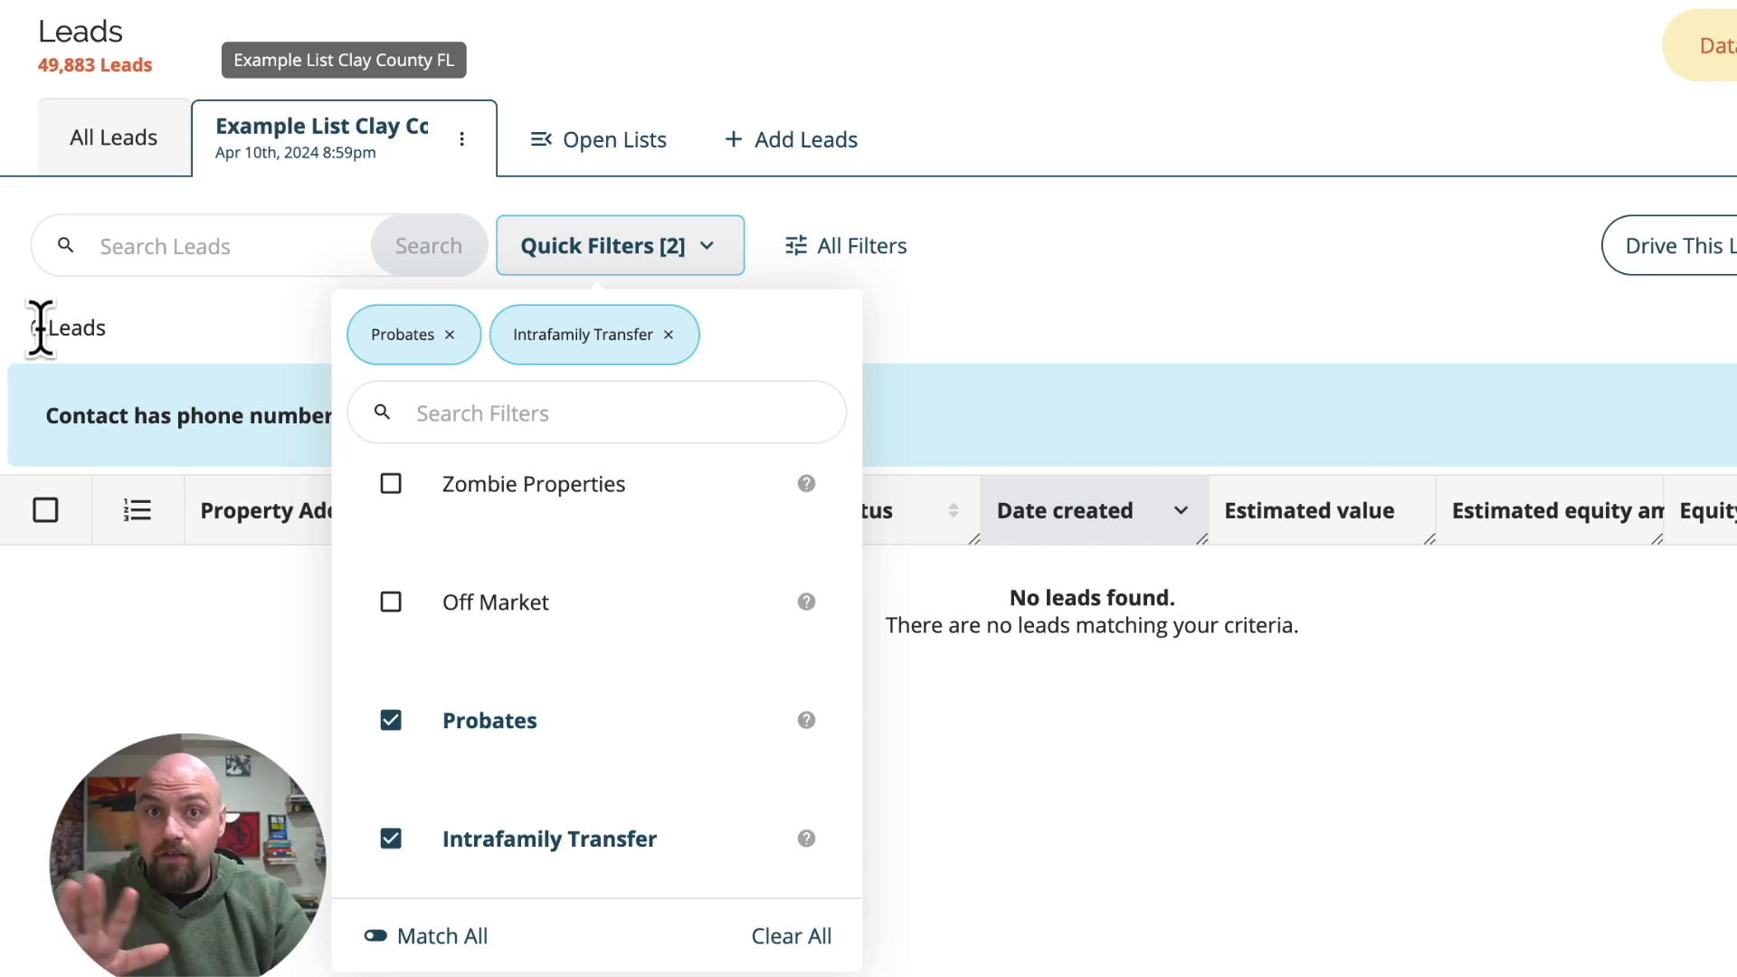
Replace the Probates and Intrafamily Transfer quick filters with the Senior Owners quick filter.
click(425, 740)
click(396, 840)
scroll(458, 655, up, 3)
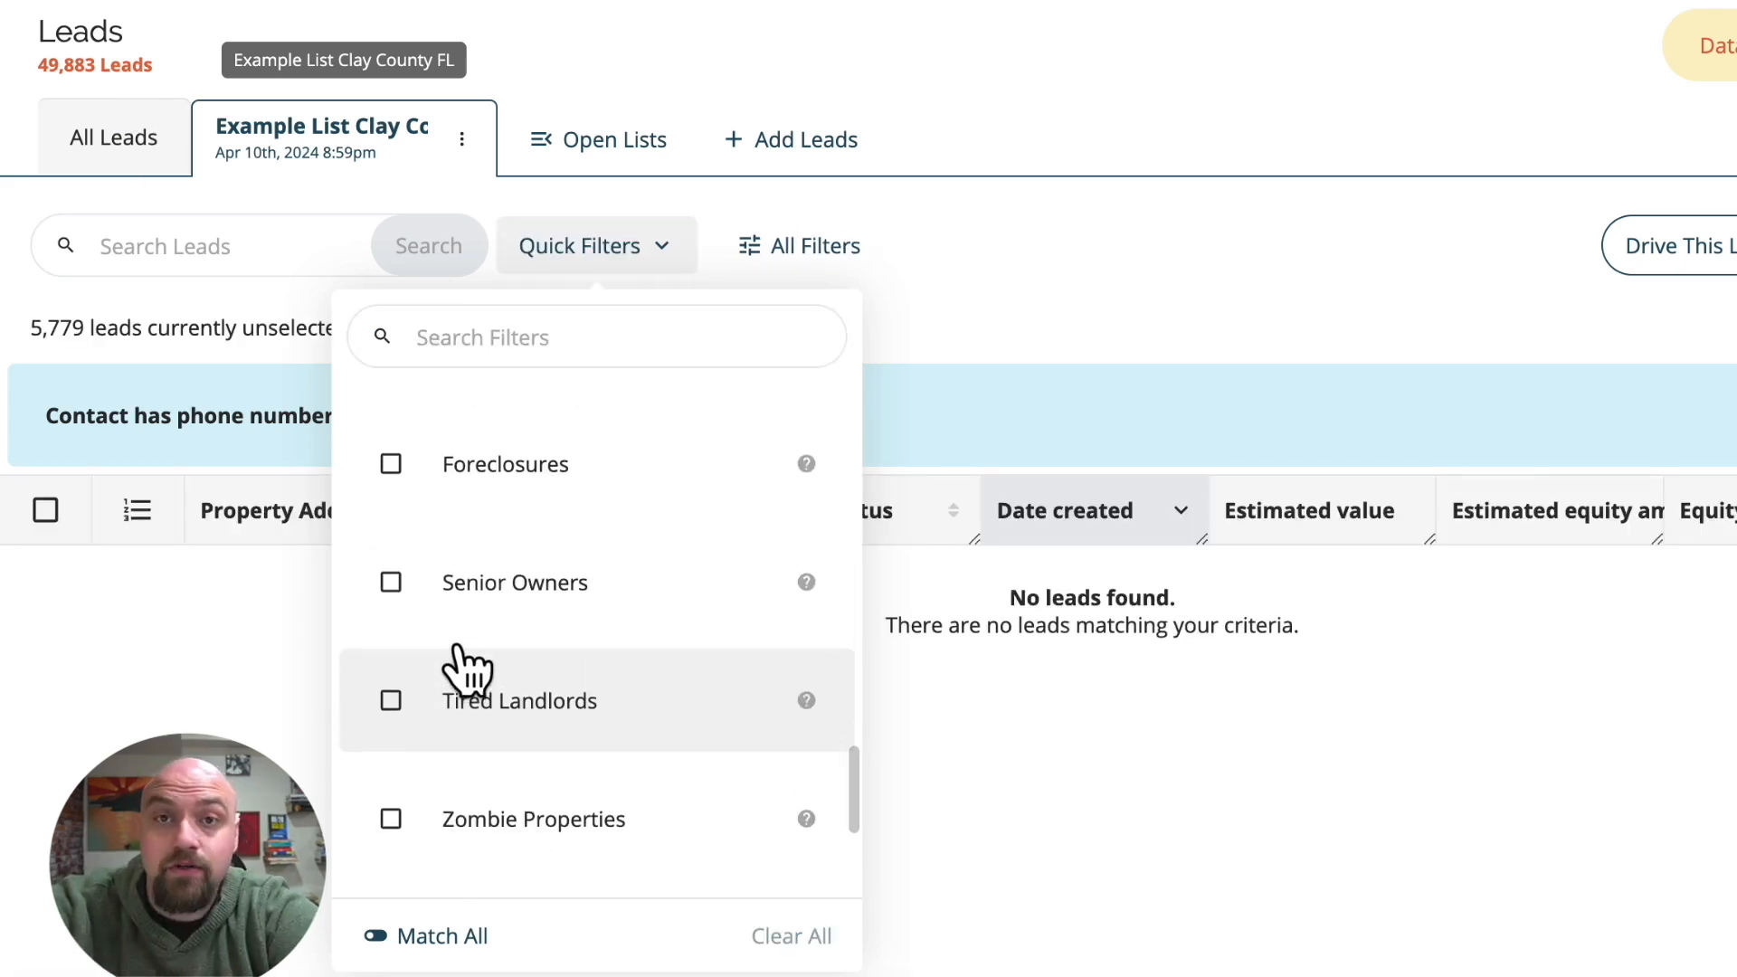
click(493, 593)
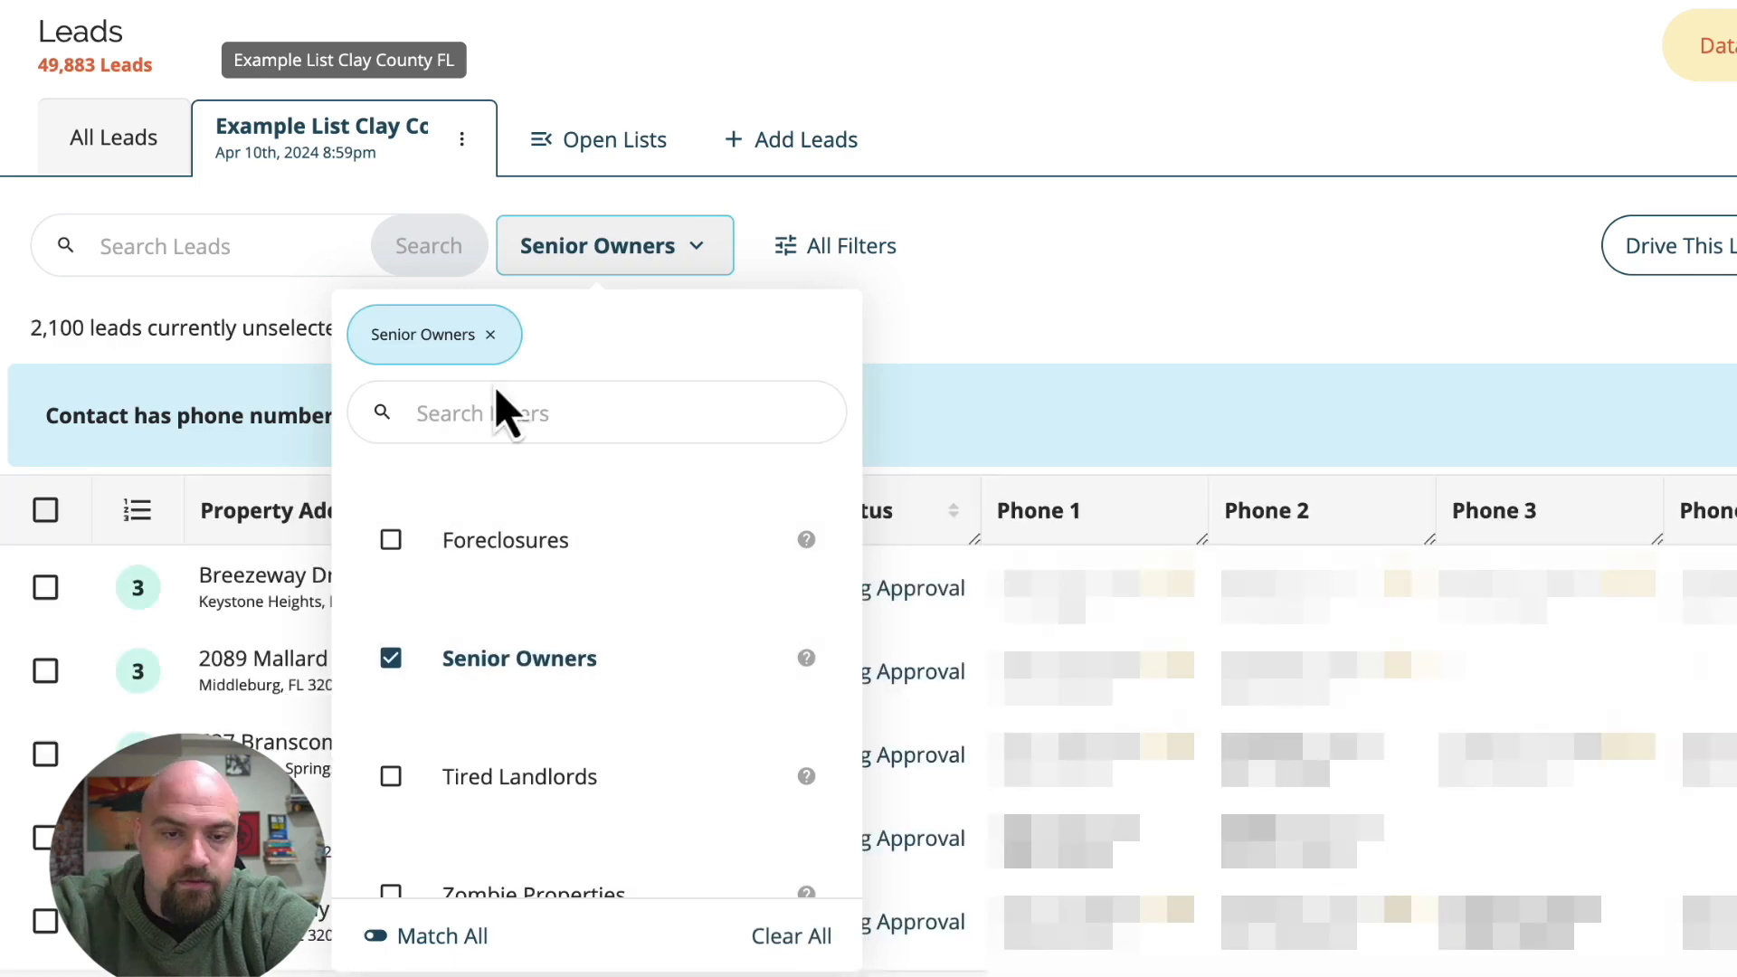
Remove the Senior Owners quick filter from the list and turn it back on.
click(491, 335)
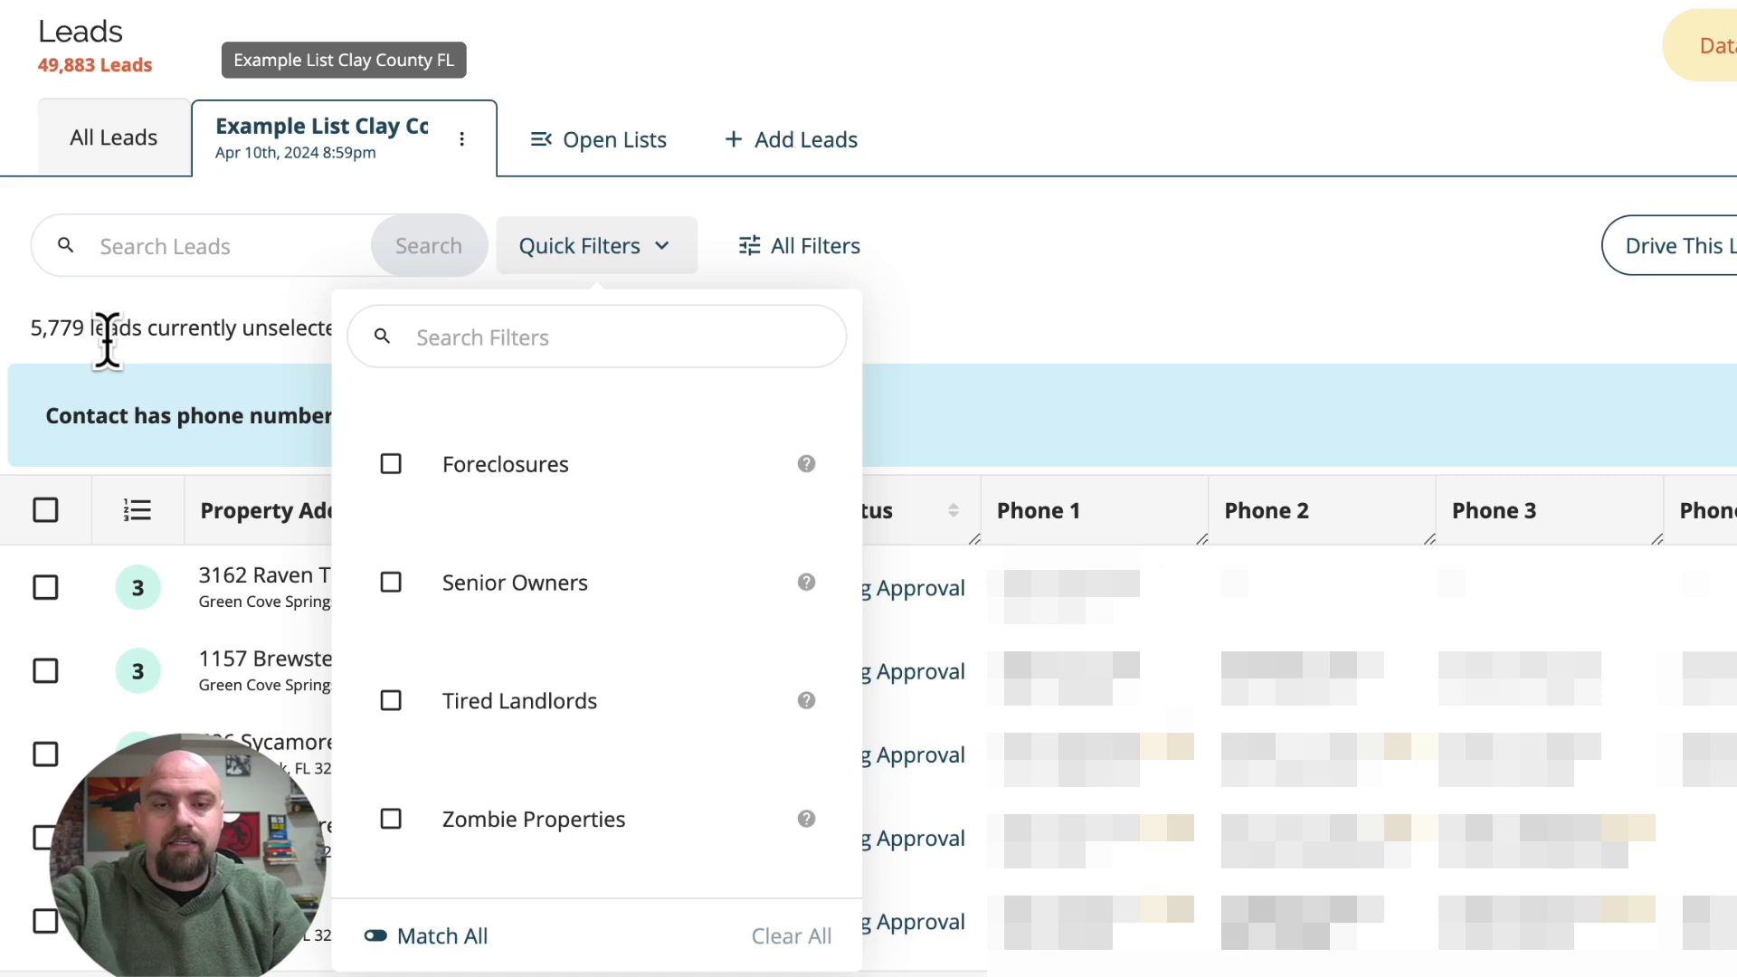
scroll(497, 651, down, 4)
scroll(498, 624, up, 3)
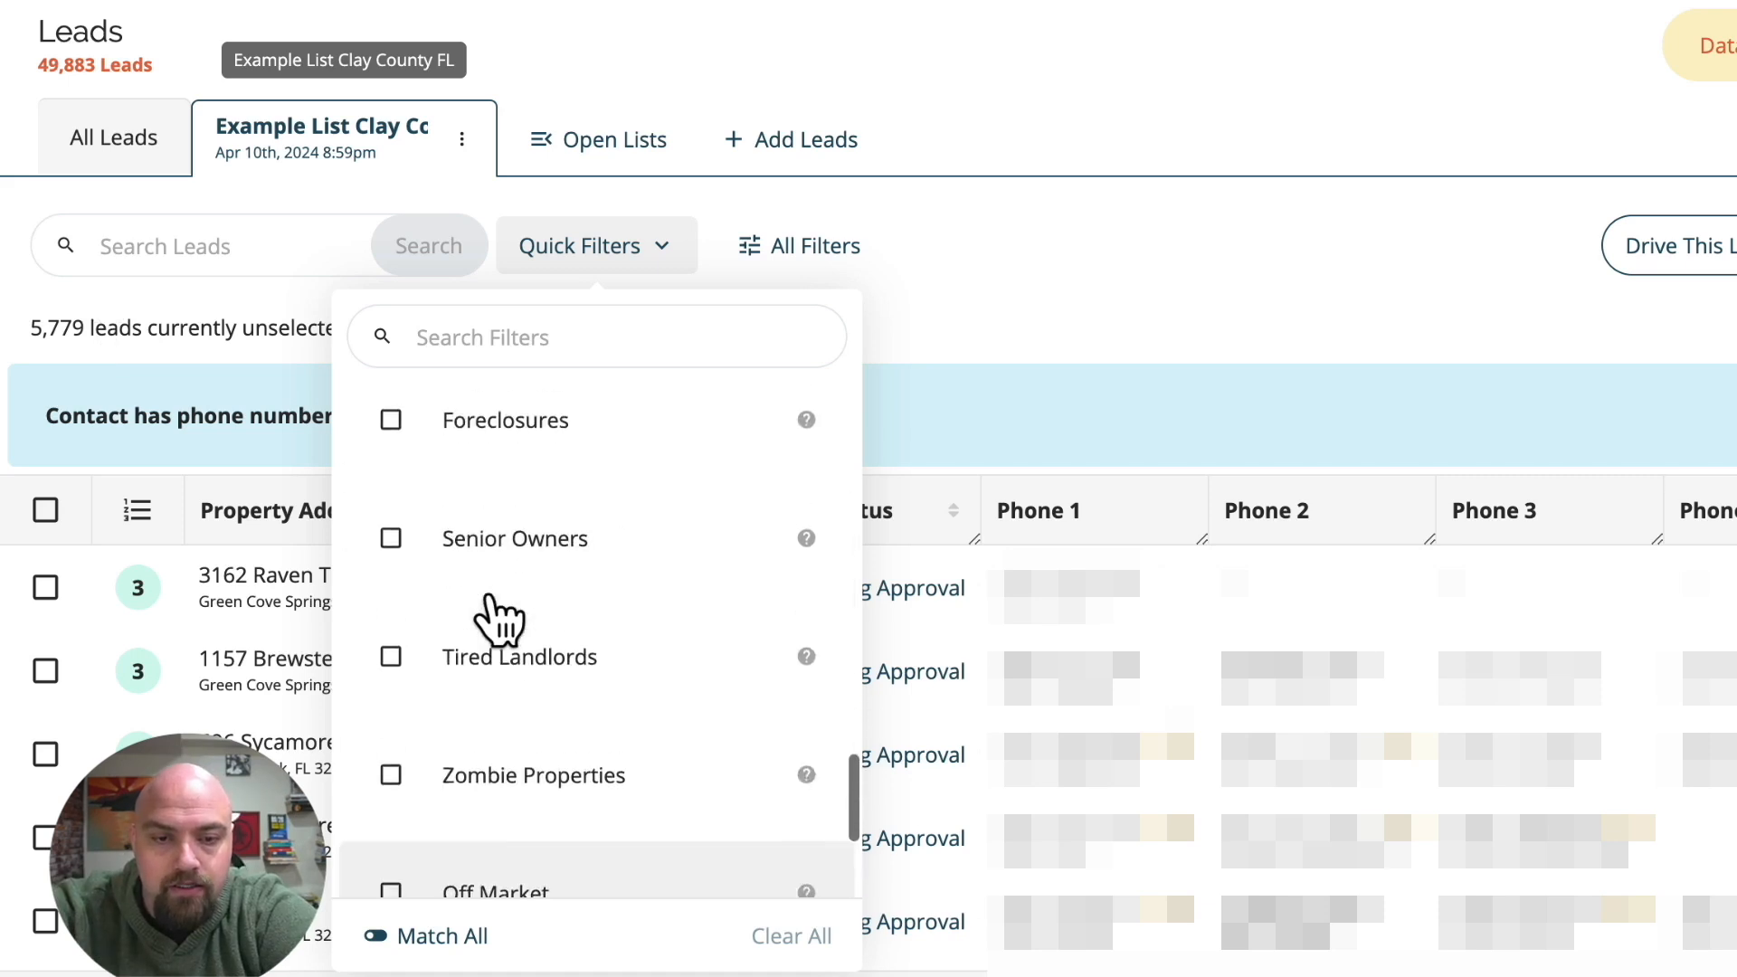
click(493, 579)
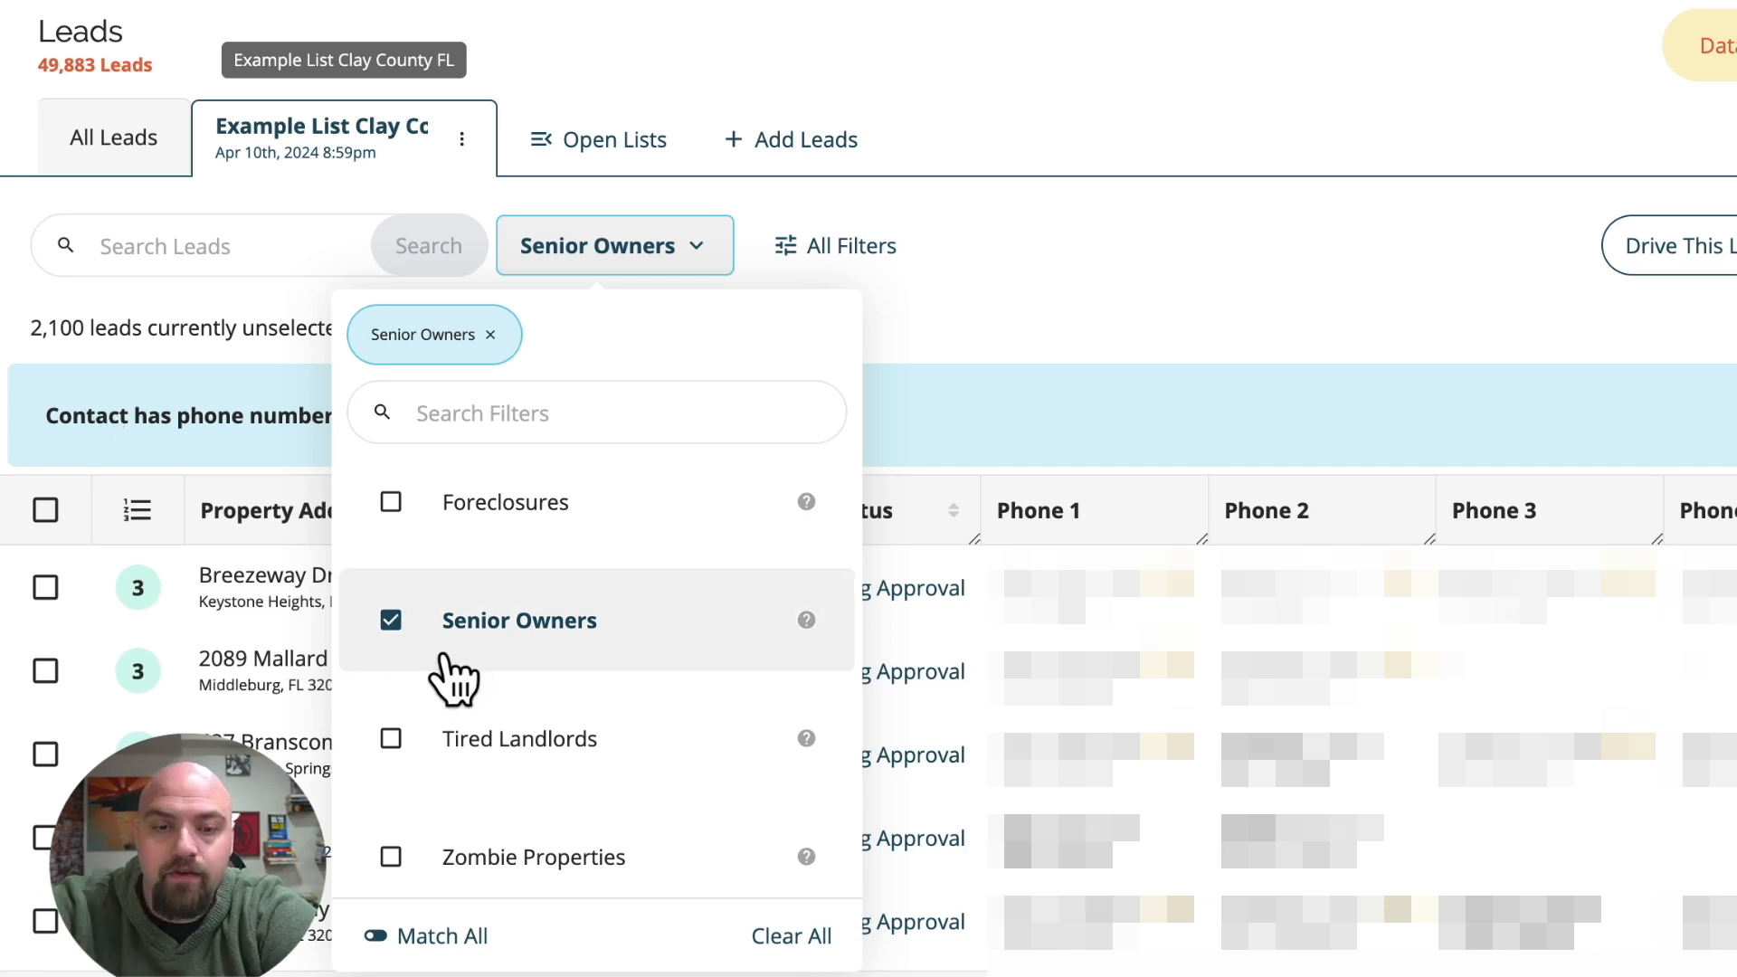
Add the Tax Delinquent, Out of State Owners and Expired Listings quick filters alongside Senior Owners.
scroll(458, 674, up, 3)
click(409, 586)
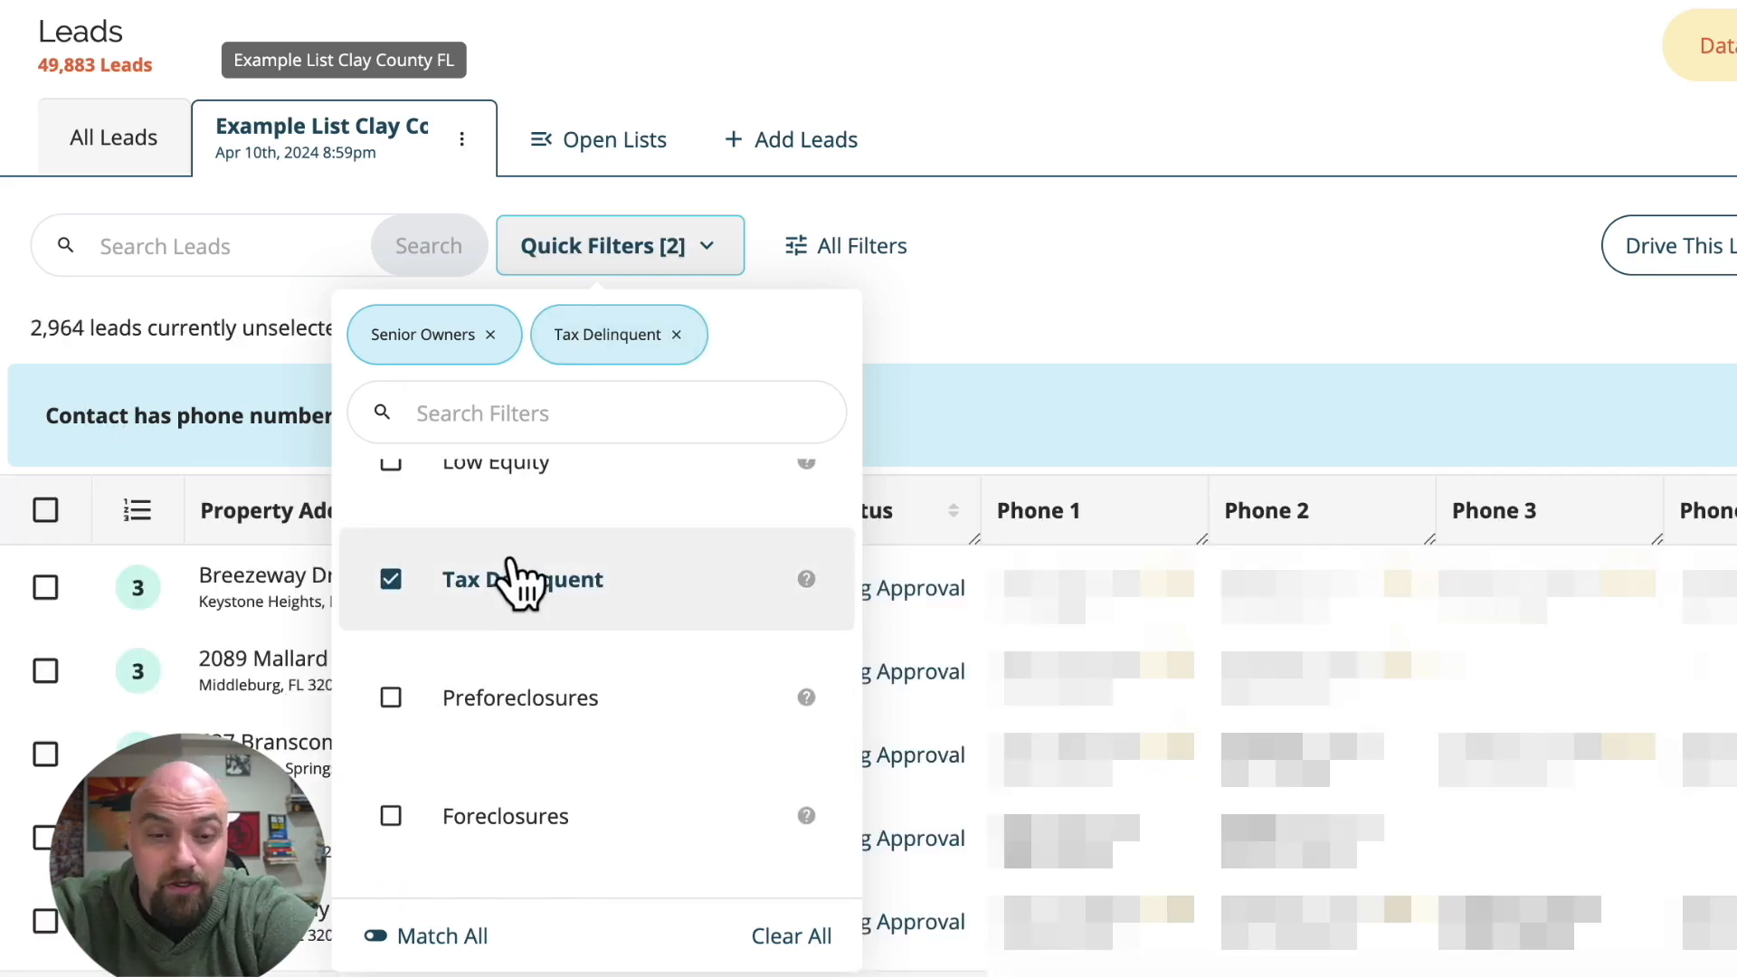
scroll(503, 562, up, 3)
scroll(504, 565, up, 5)
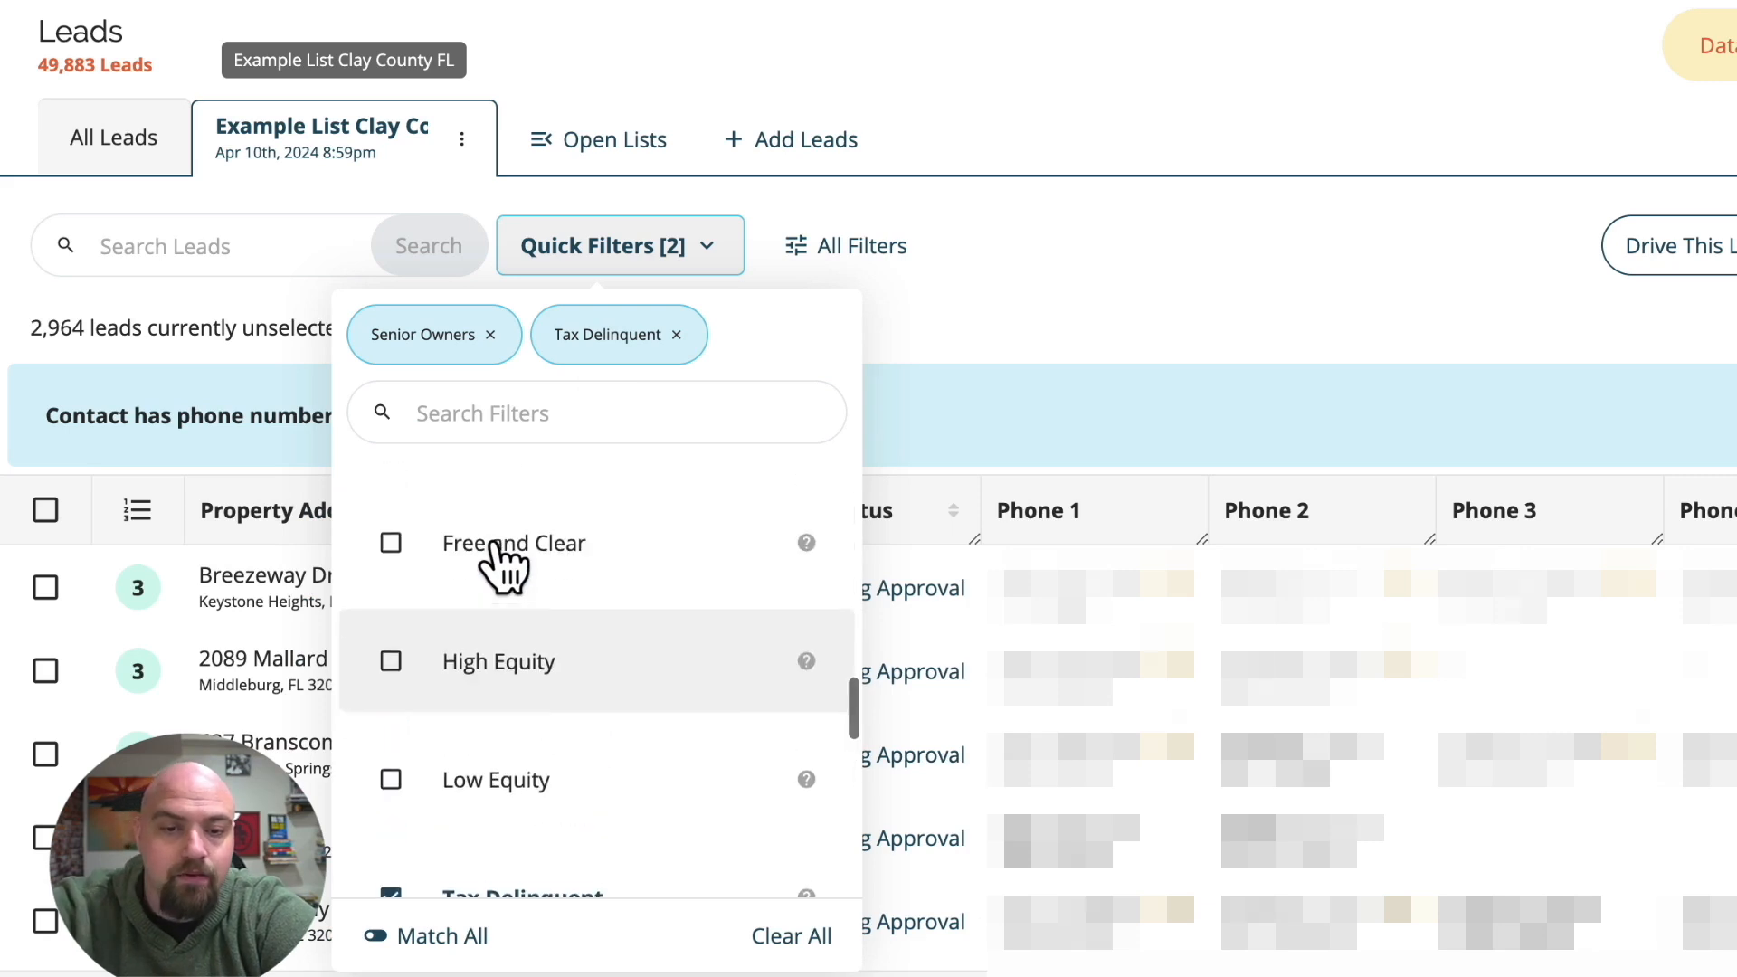
scroll(504, 566, up, 7)
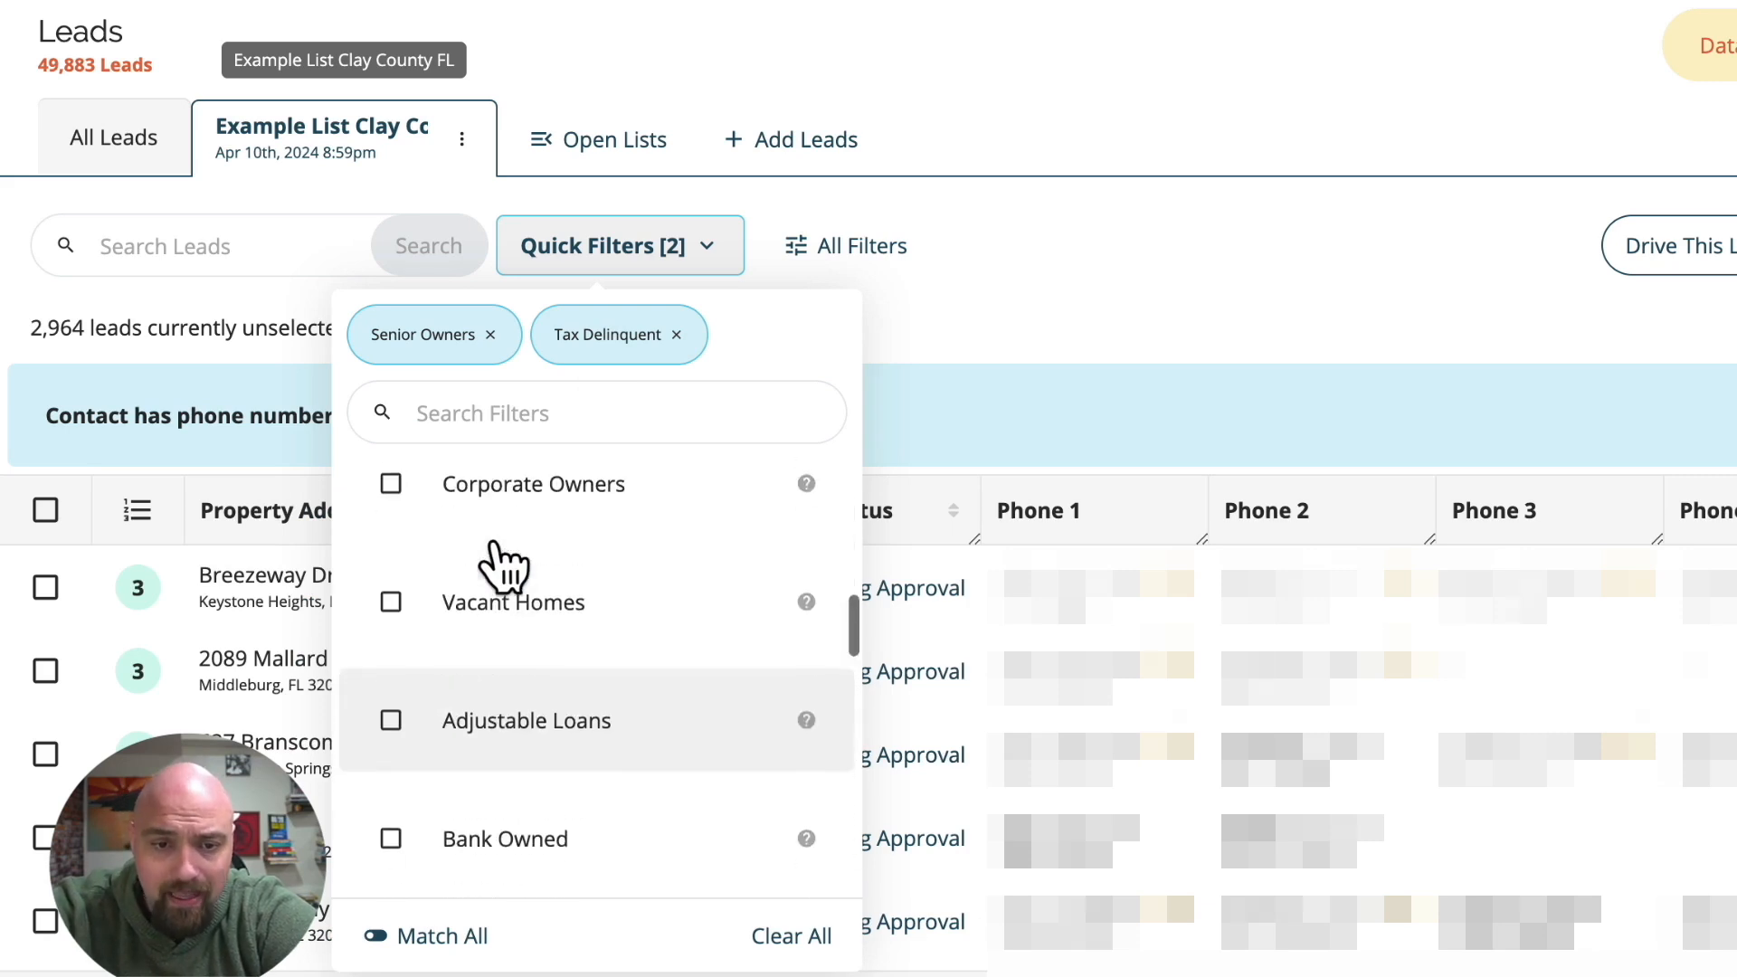
click(490, 773)
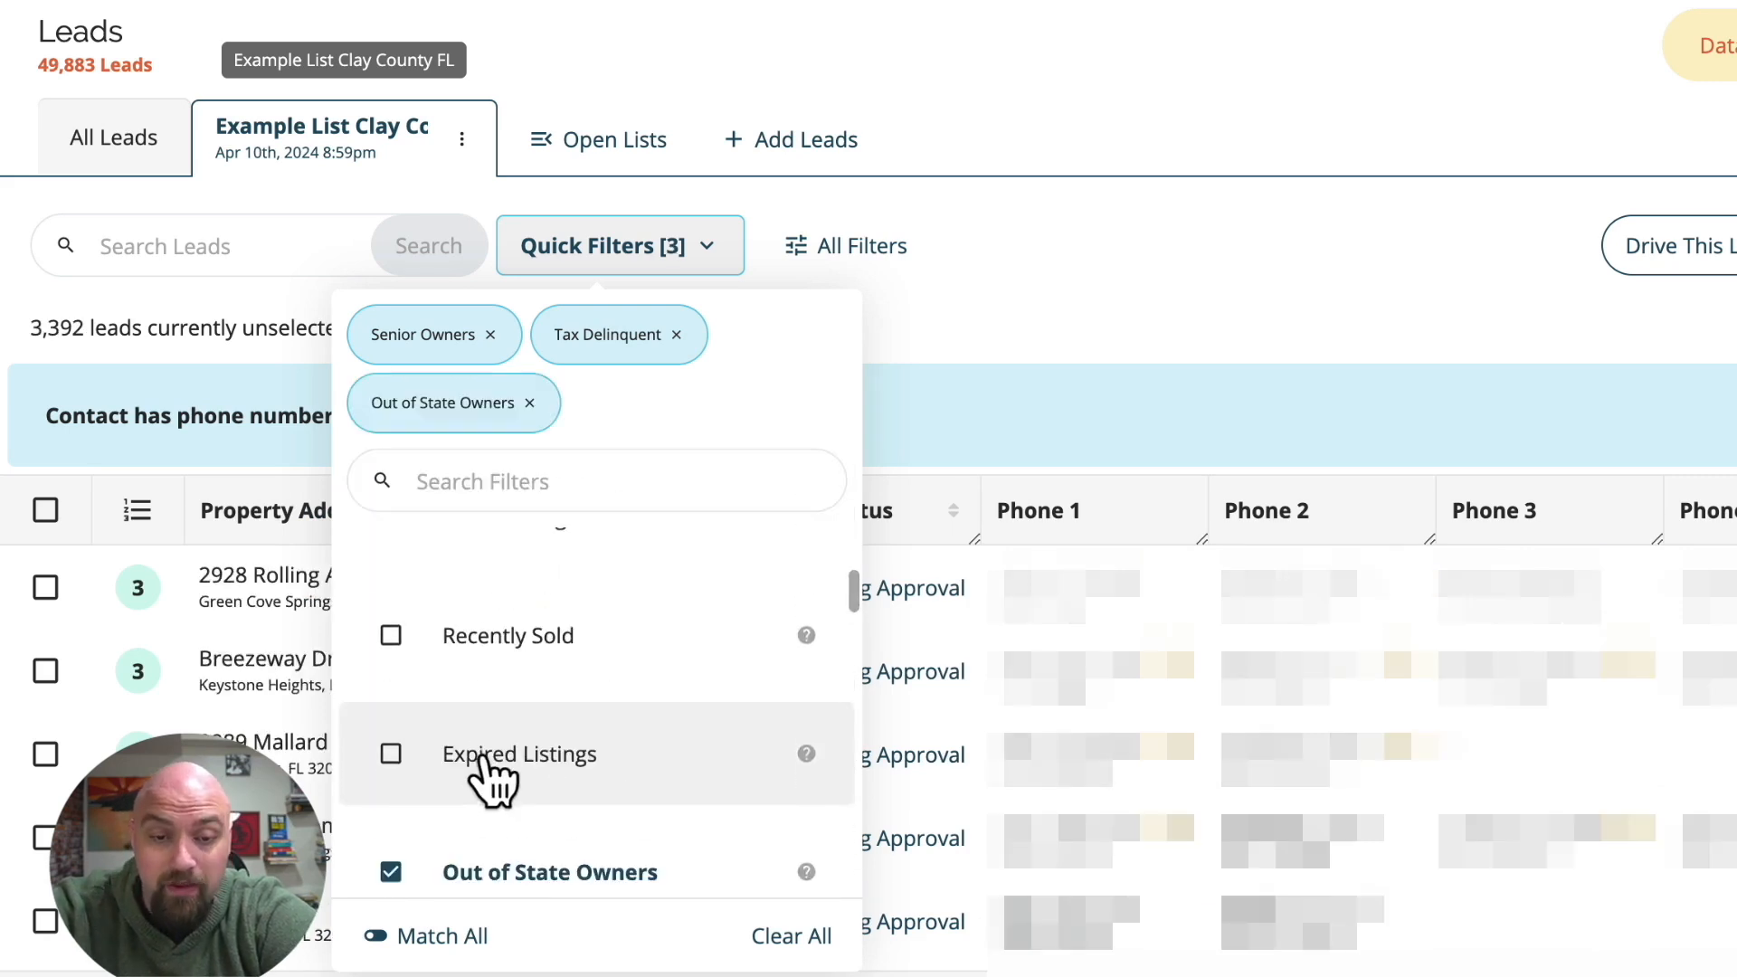
scroll(486, 768, up, 2)
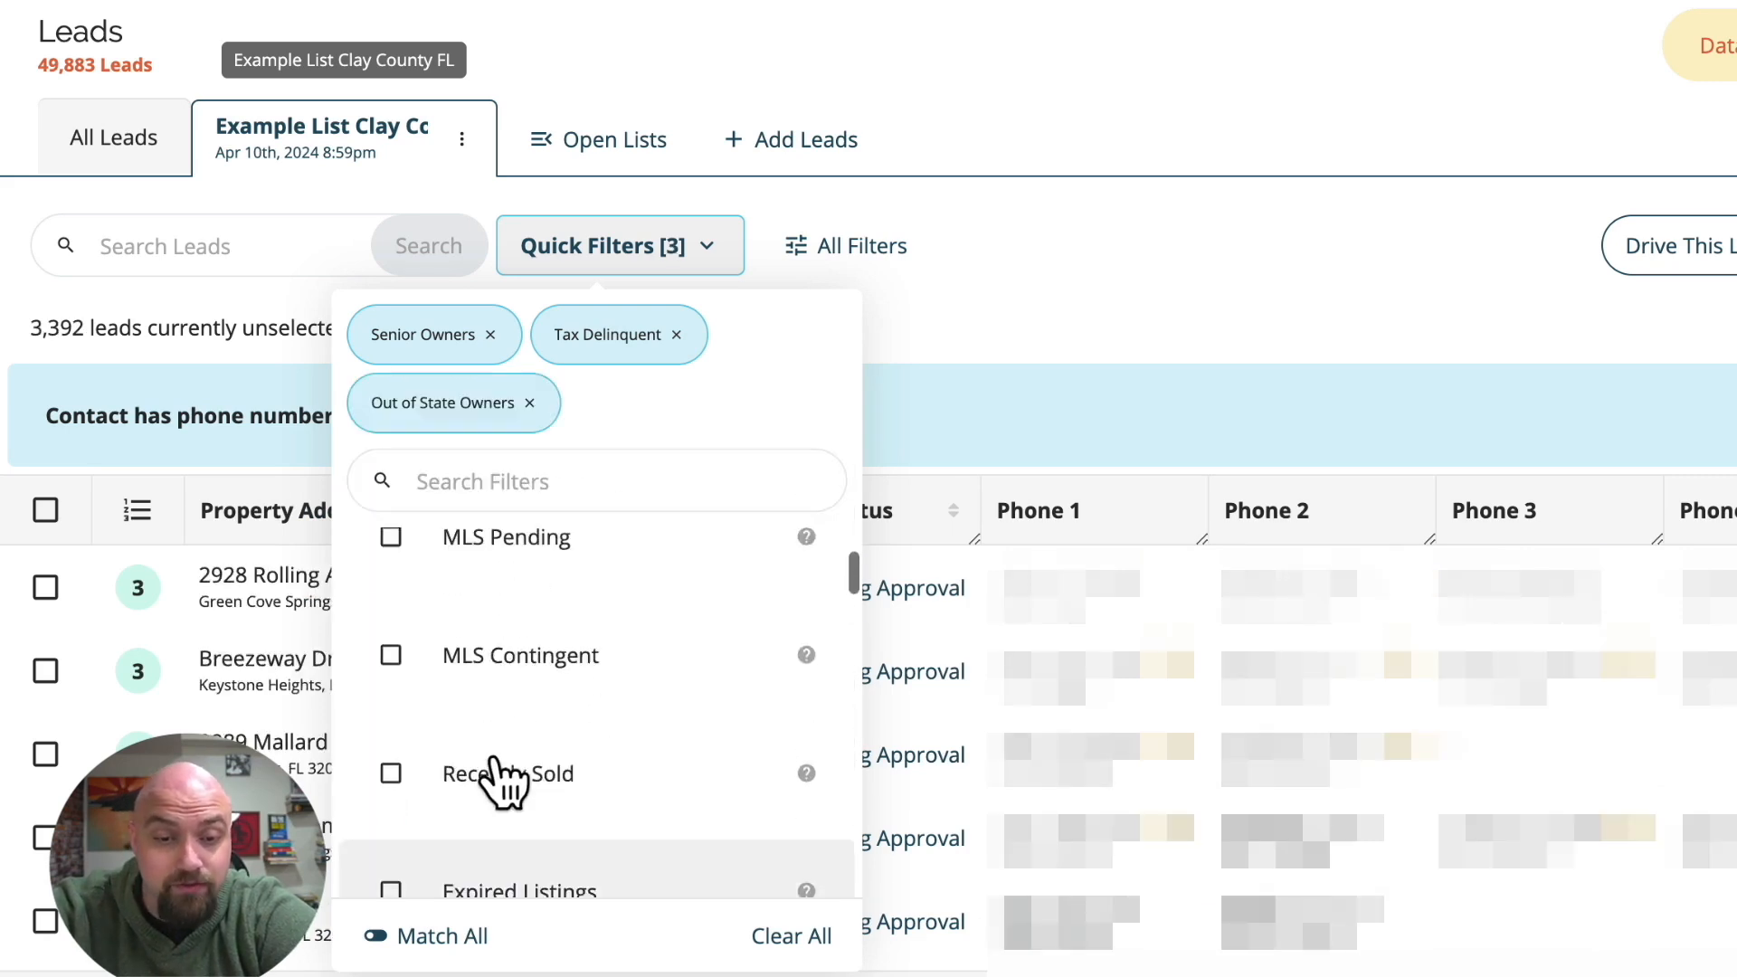
scroll(490, 765, down, 3)
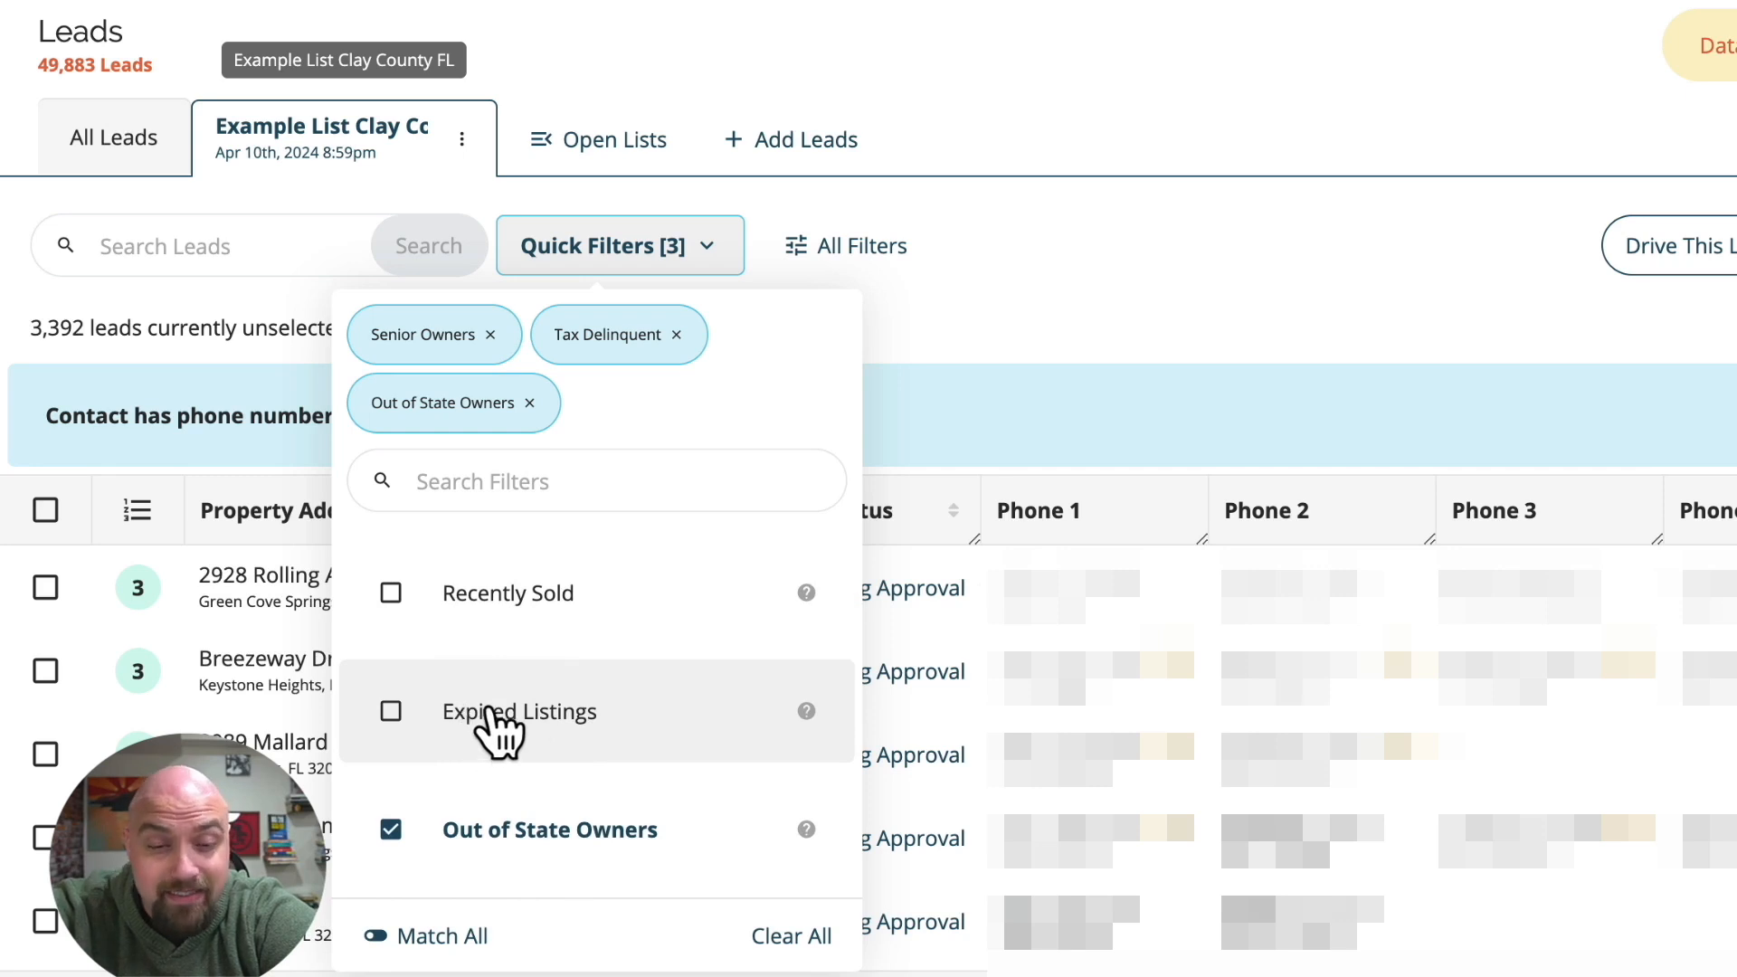
click(570, 715)
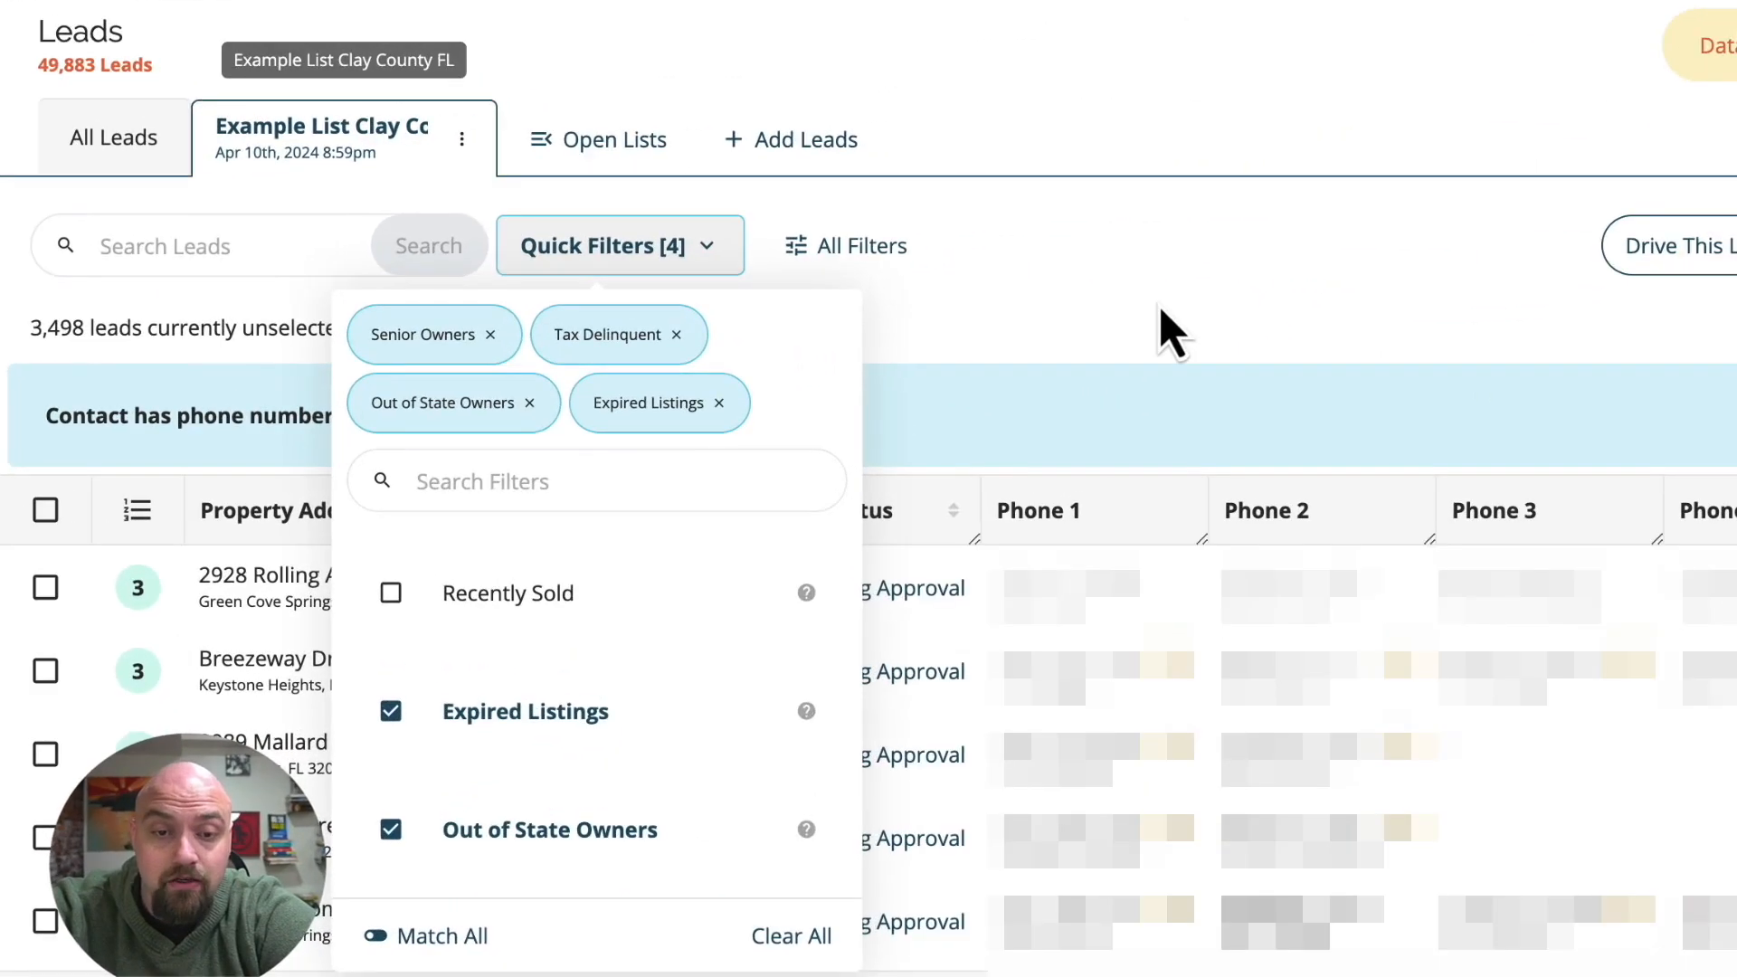
click(1162, 312)
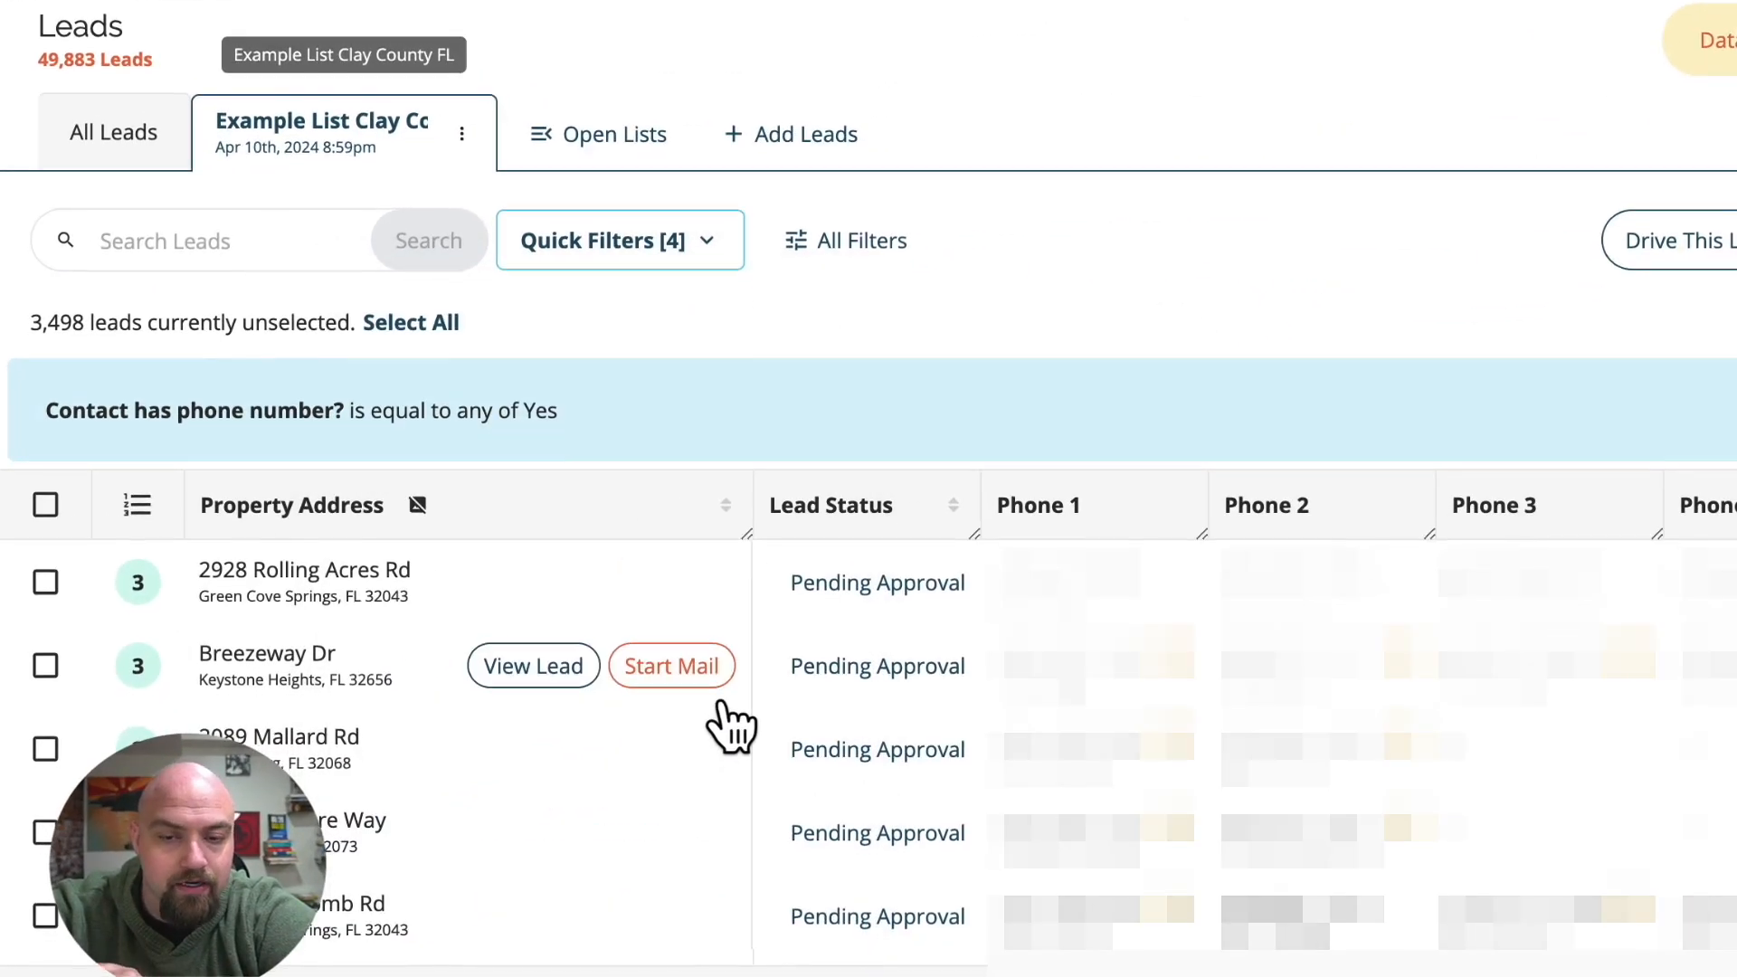
Open the details of the Clinton Dr lead in Orange Park from the filtered list.
scroll(622, 777, down, 3)
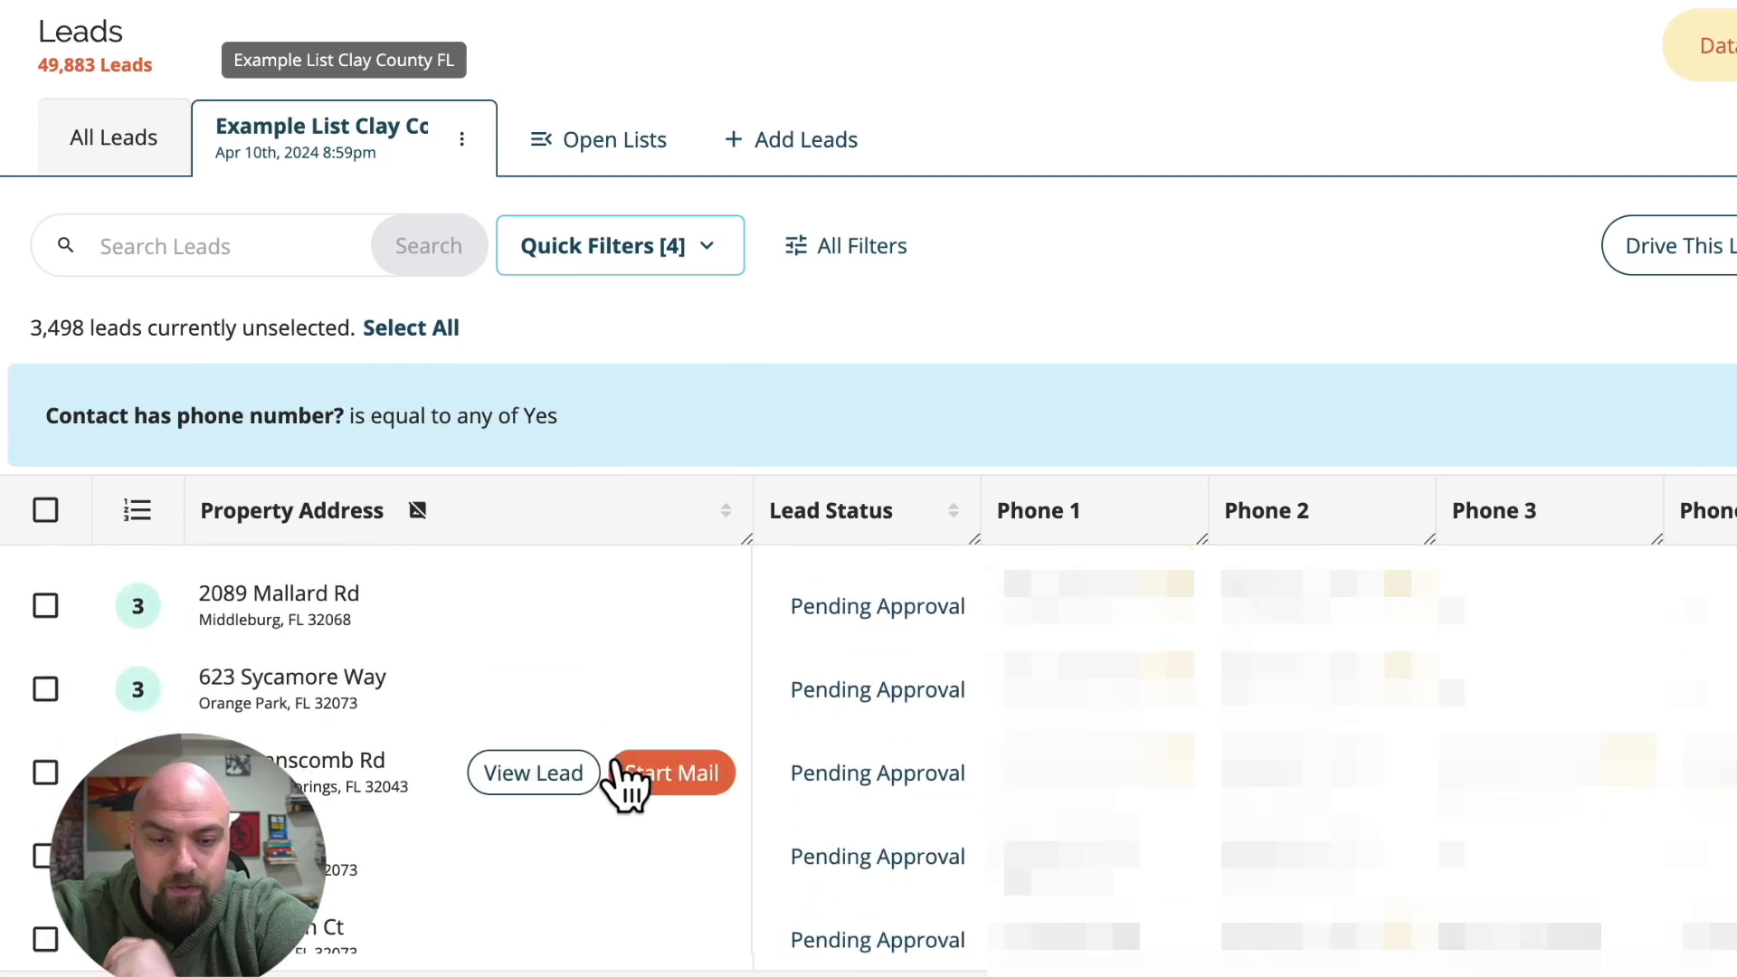
scroll(601, 841, down, 1)
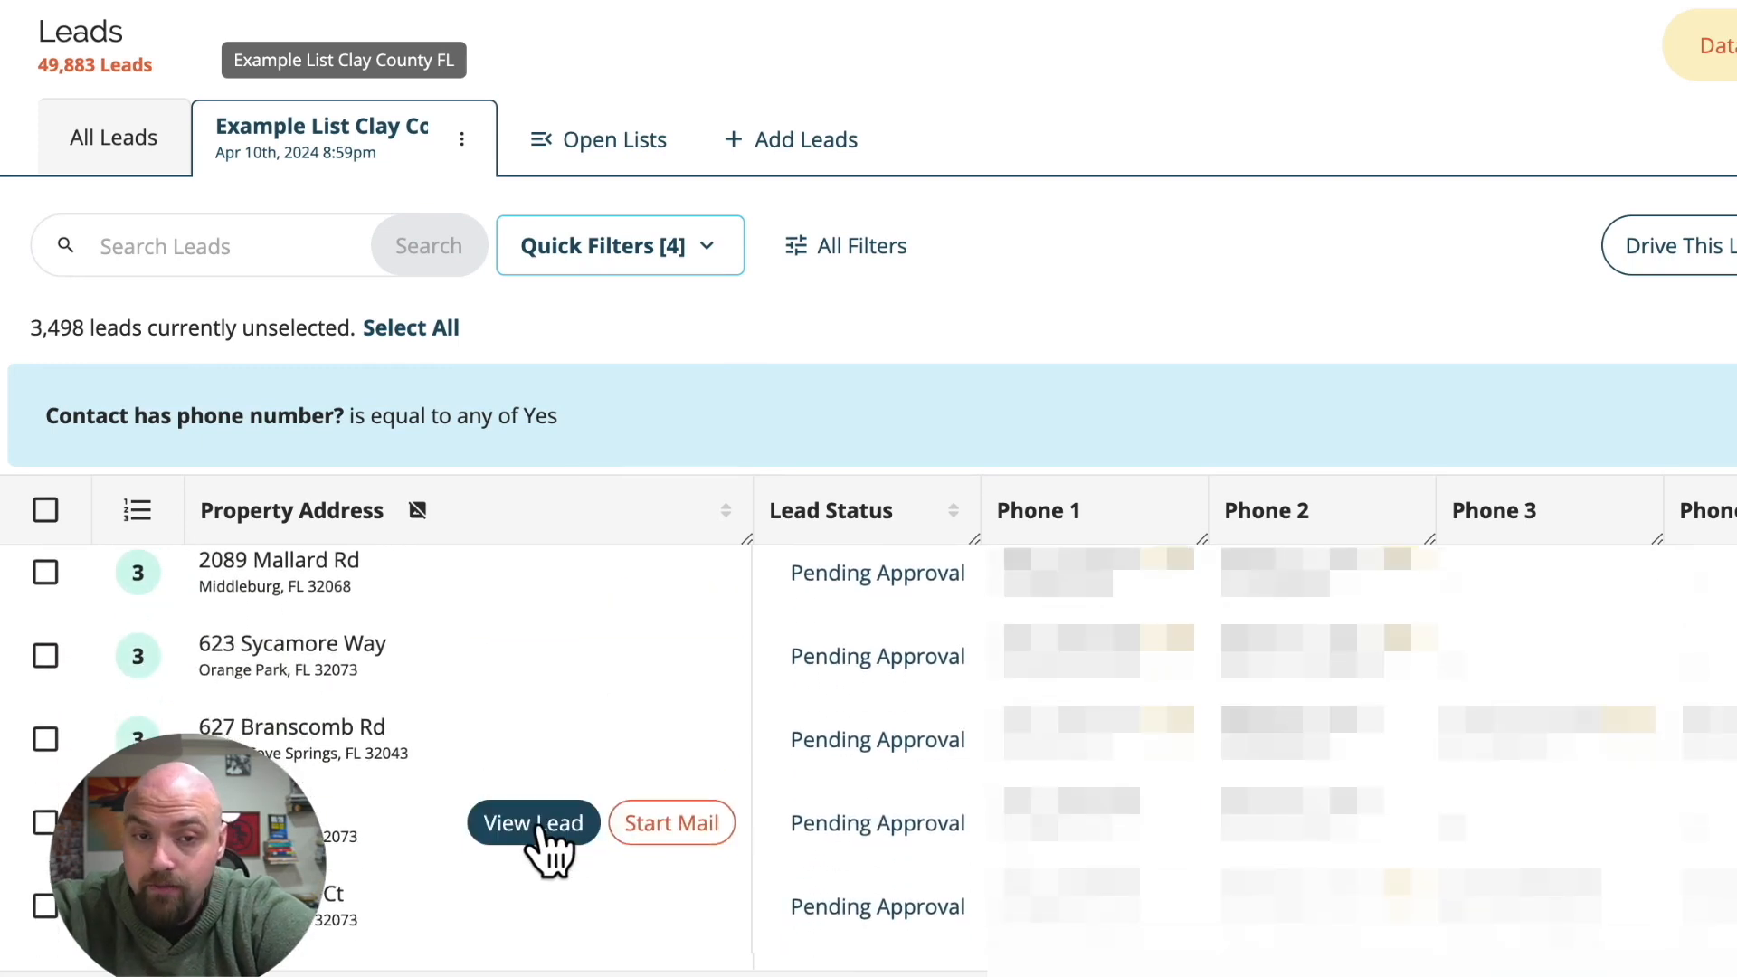
click(540, 824)
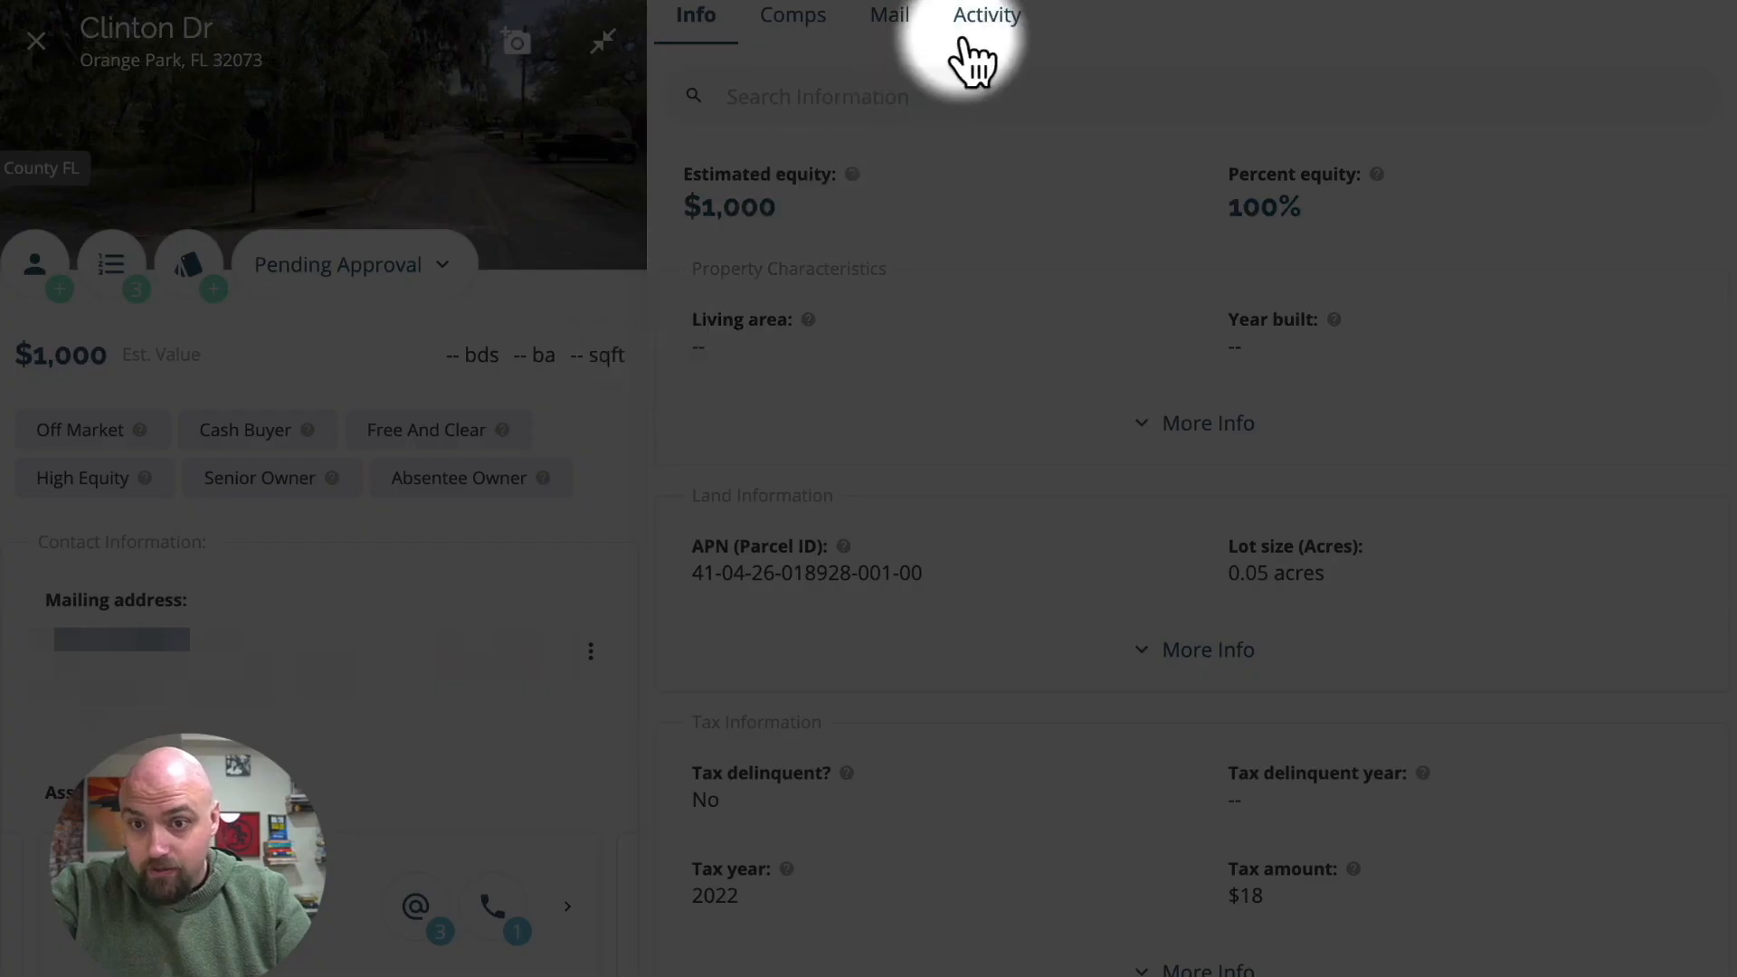
Open a blank note from the Clinton Dr lead's activity and leave it without posting.
click(985, 16)
click(1633, 132)
click(1427, 217)
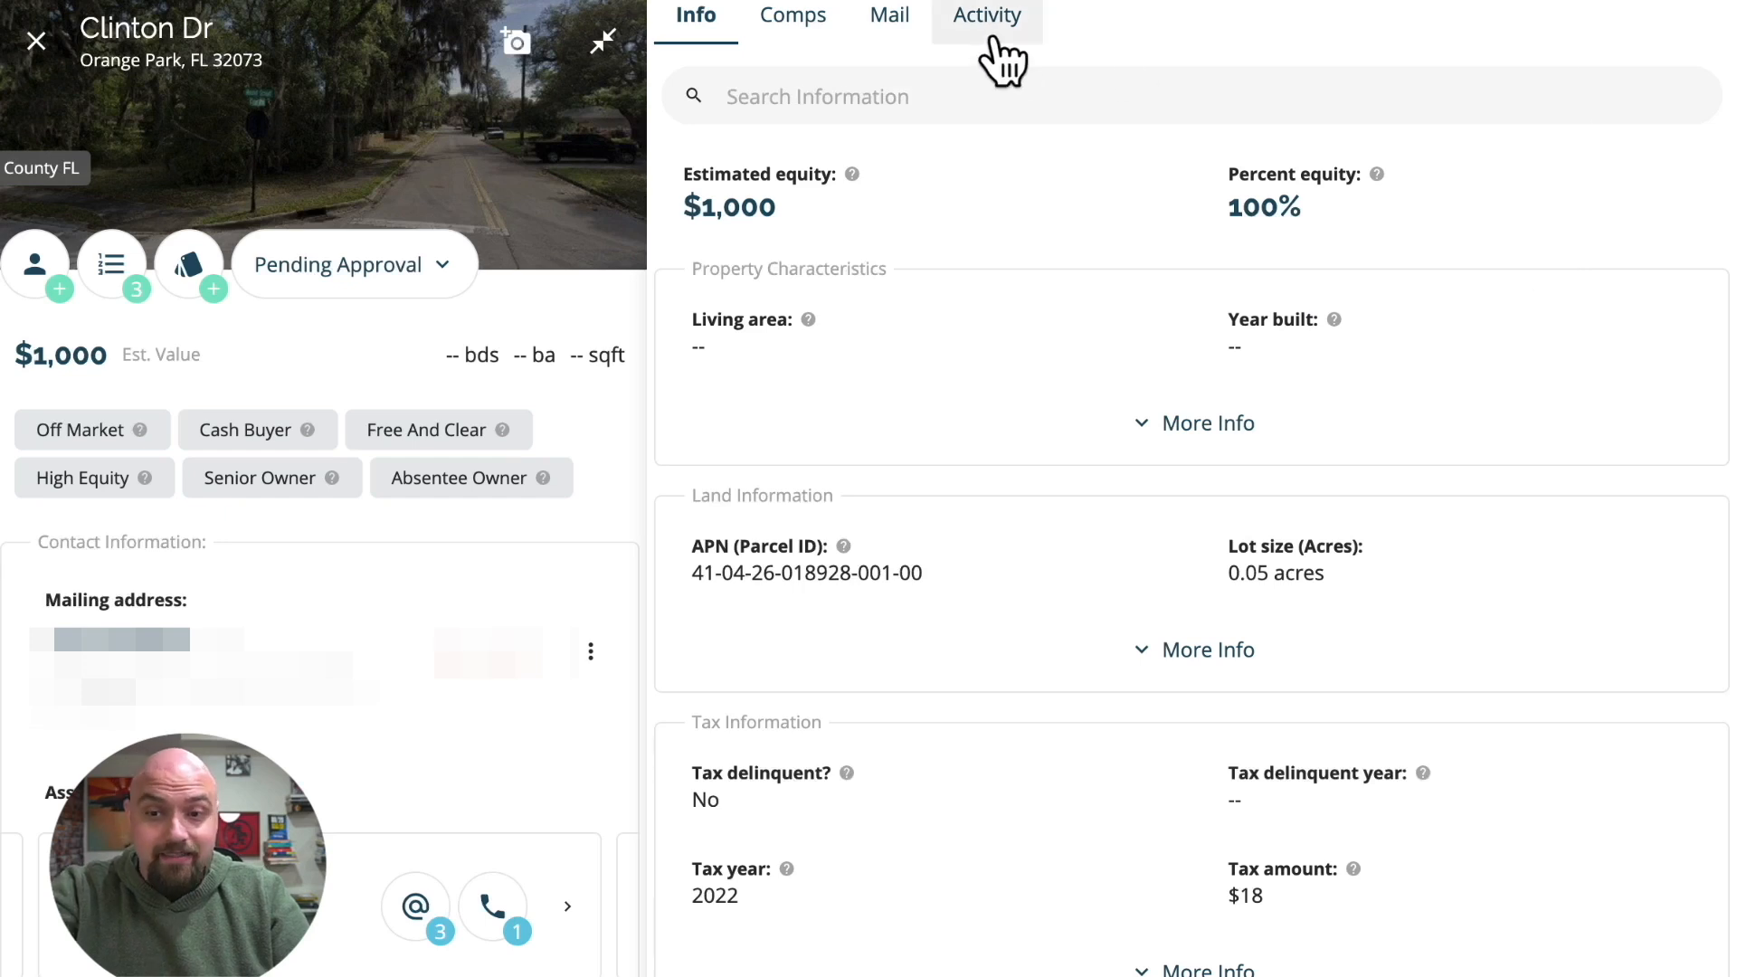
click(991, 32)
Open a new task for the Clinton Dr lead and examine its task details and due date fields.
click(1696, 100)
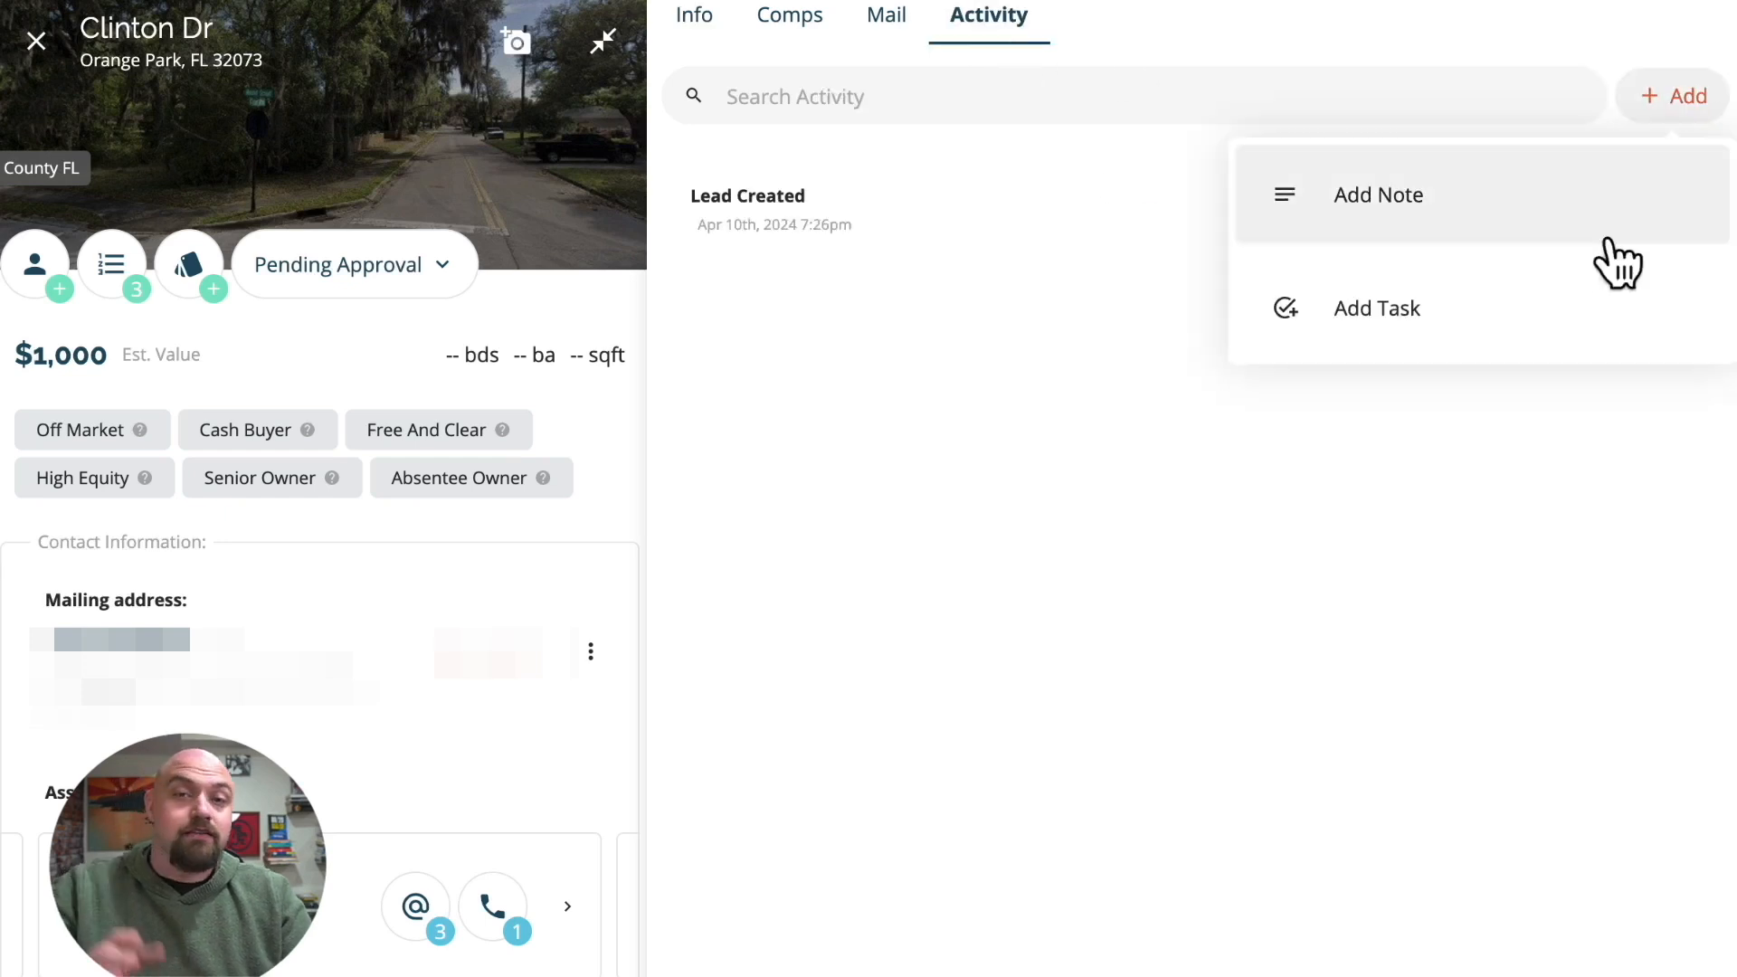
click(1390, 316)
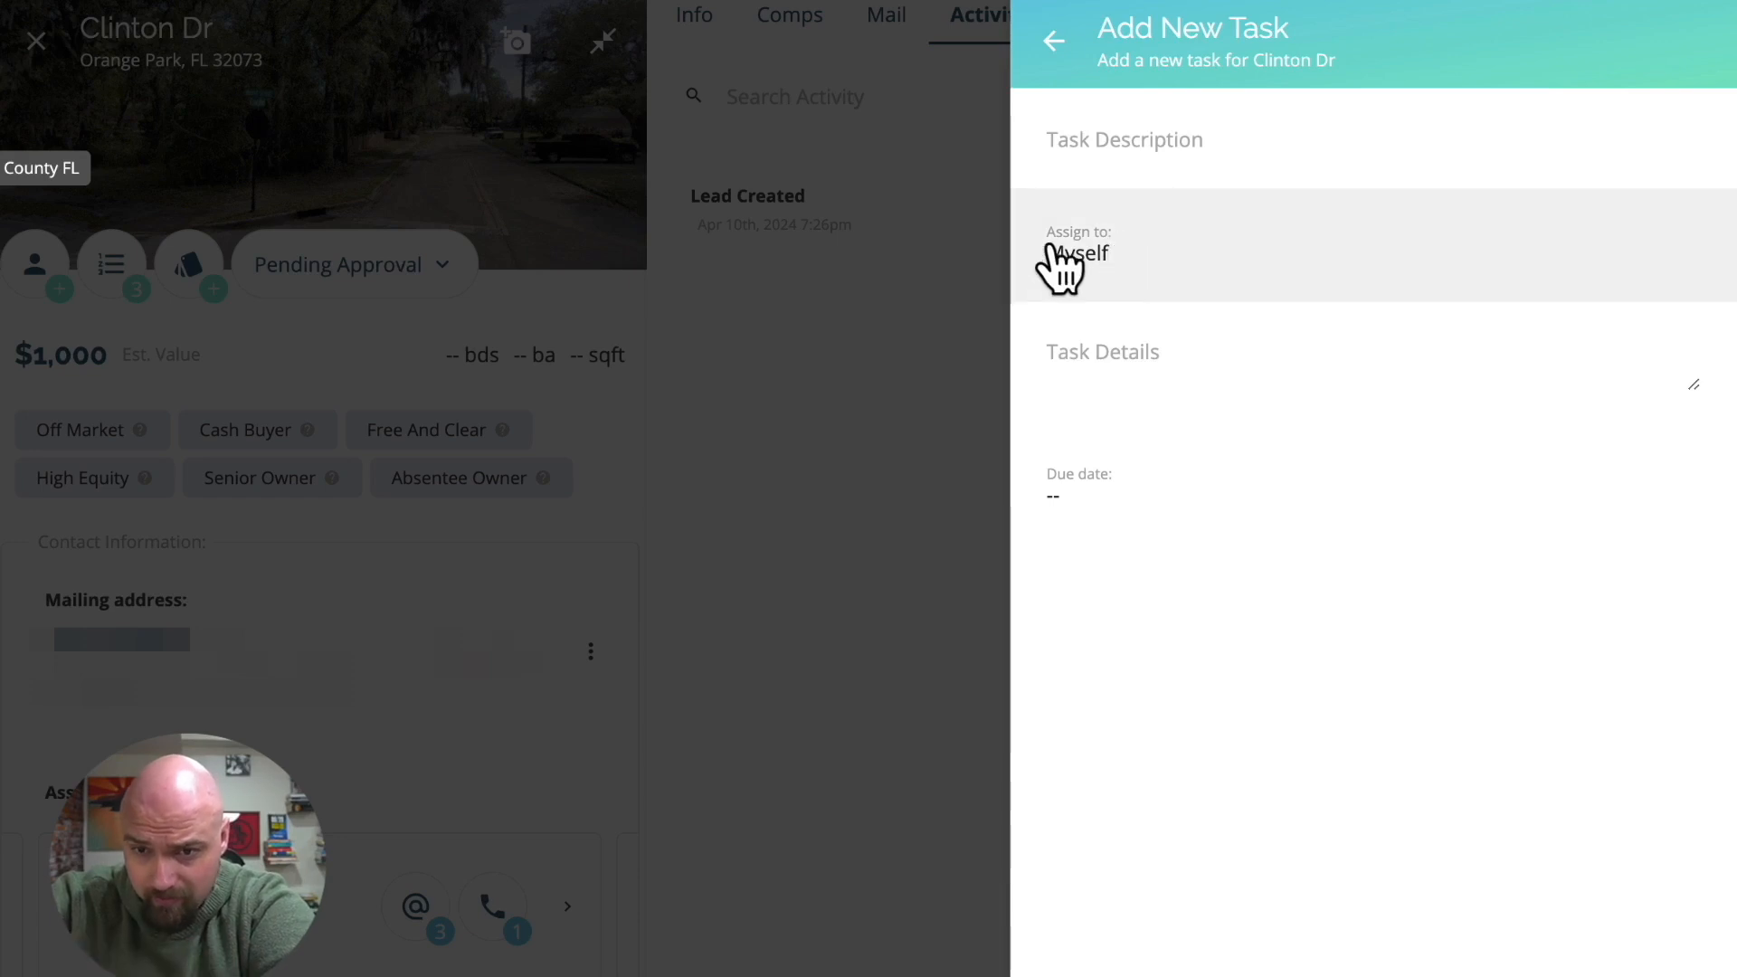
click(1117, 351)
click(1101, 497)
Leave the lead and view the Task Navigator with its filter options.
click(36, 41)
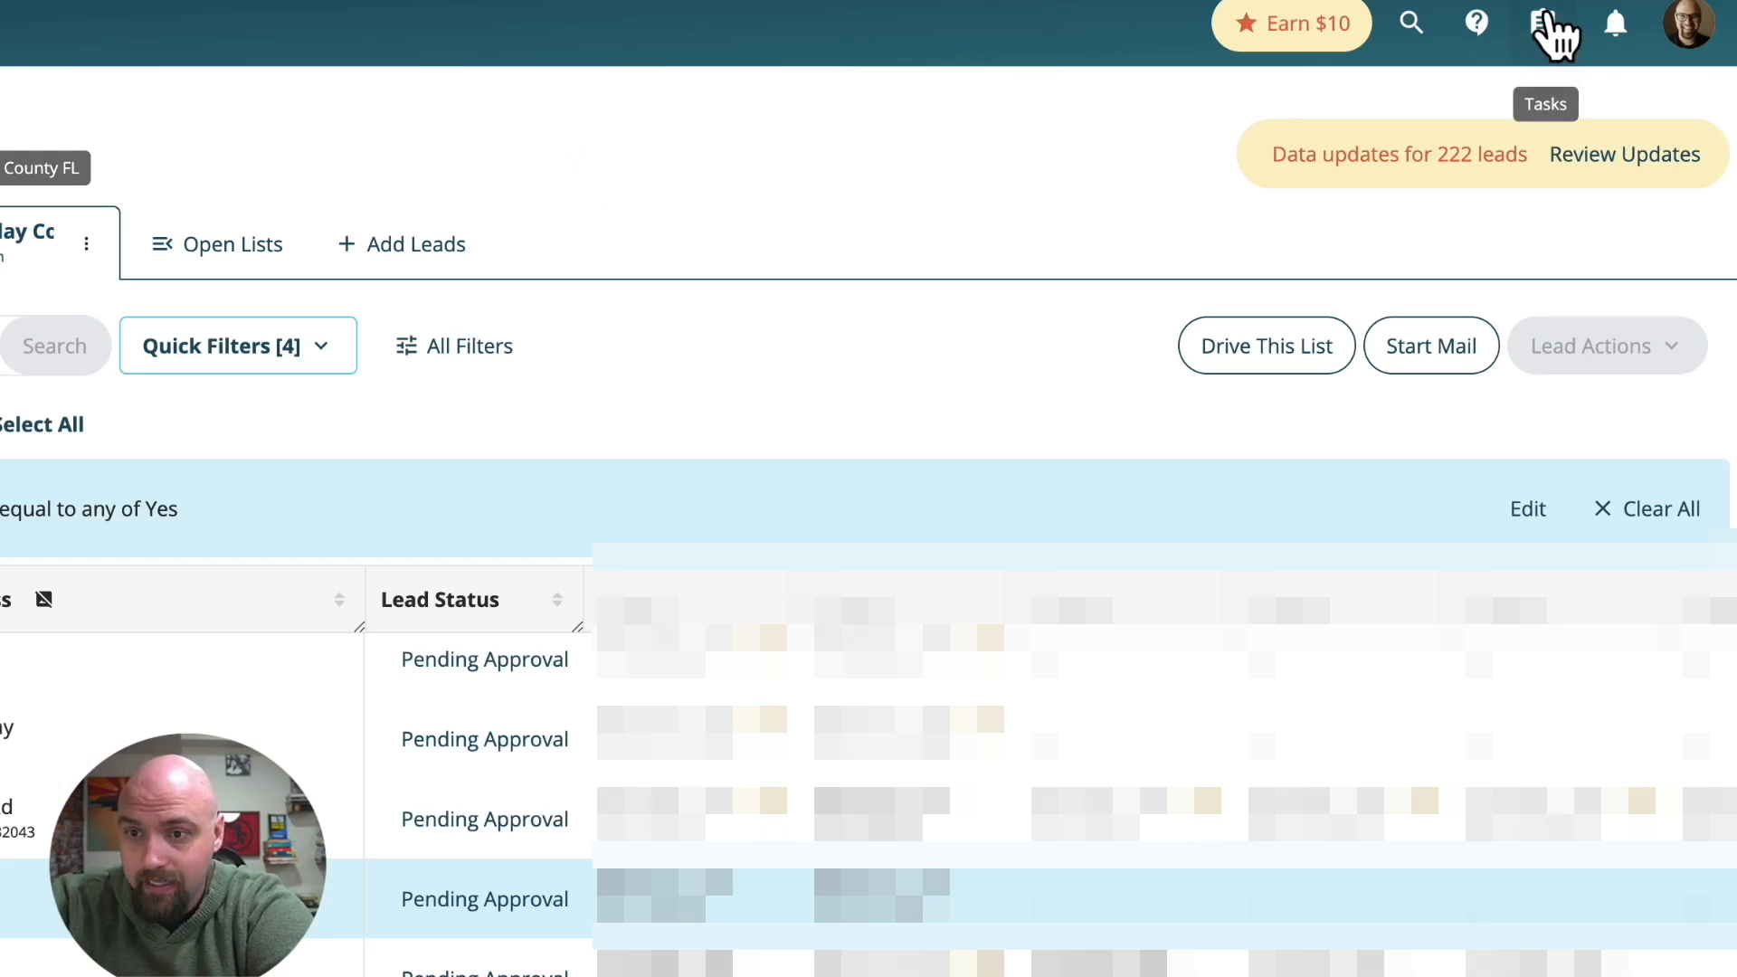
click(1543, 23)
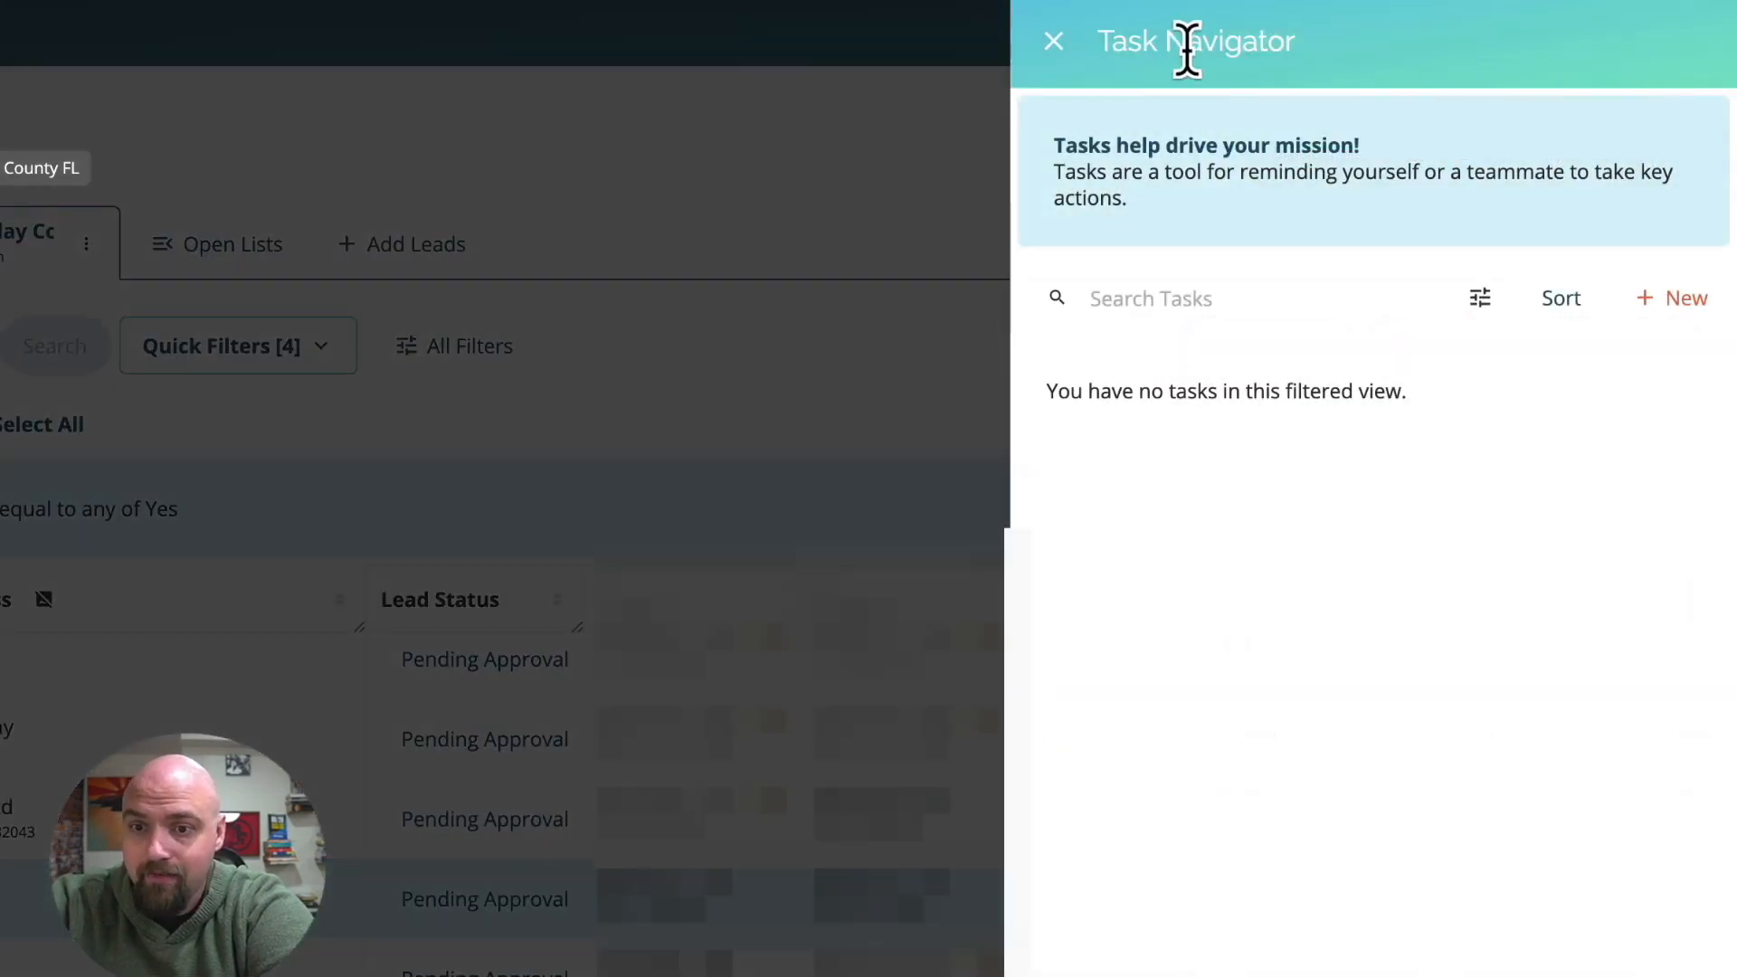
click(1480, 300)
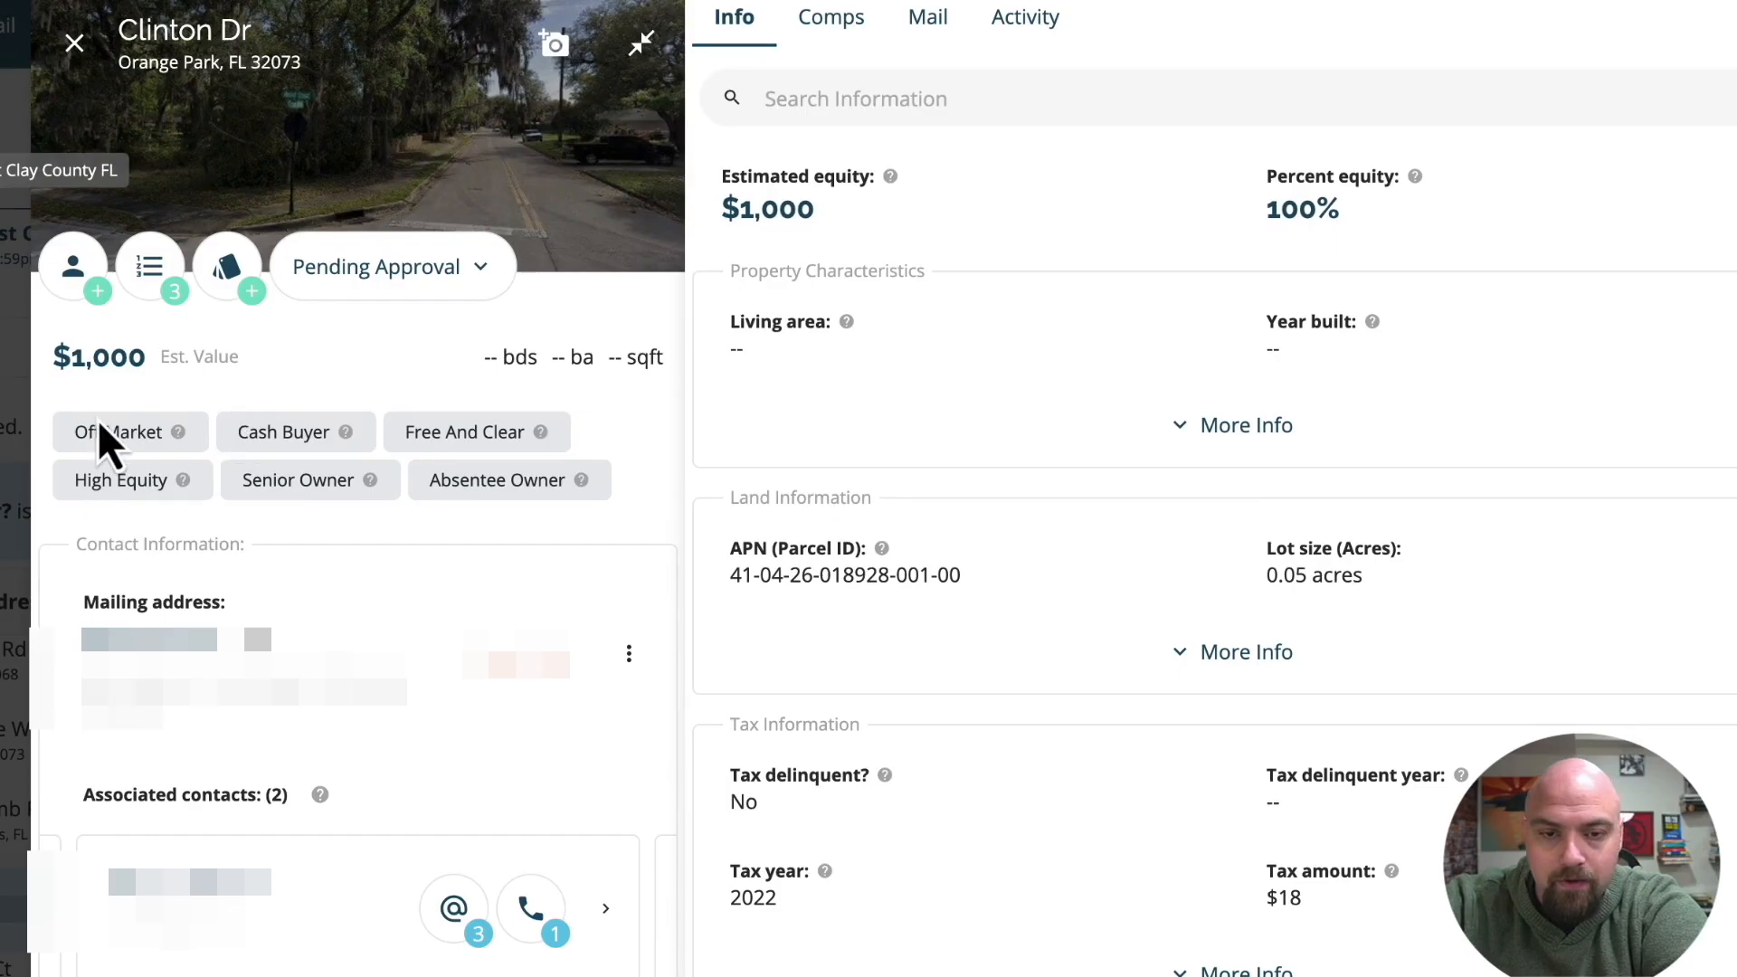
Review the available lead statuses for Clinton Dr, from Pending Approval through Unresponsive, without changing its status.
click(354, 280)
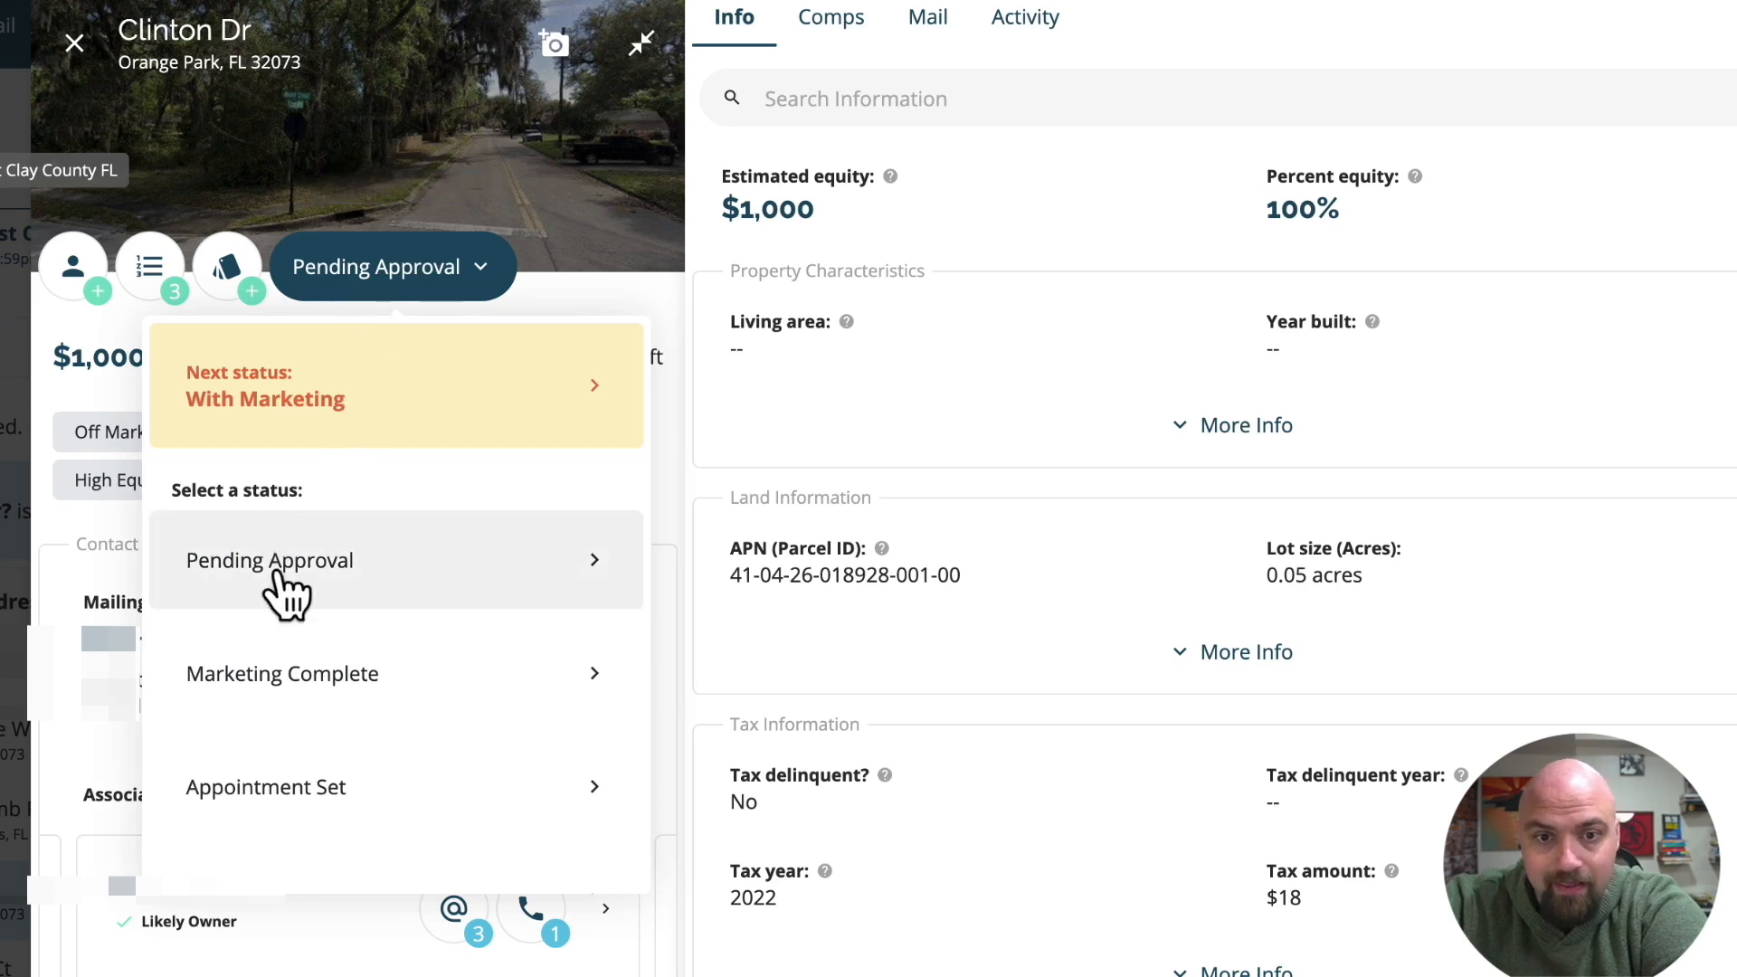
scroll(280, 579, down, 1)
scroll(279, 583, down, 5)
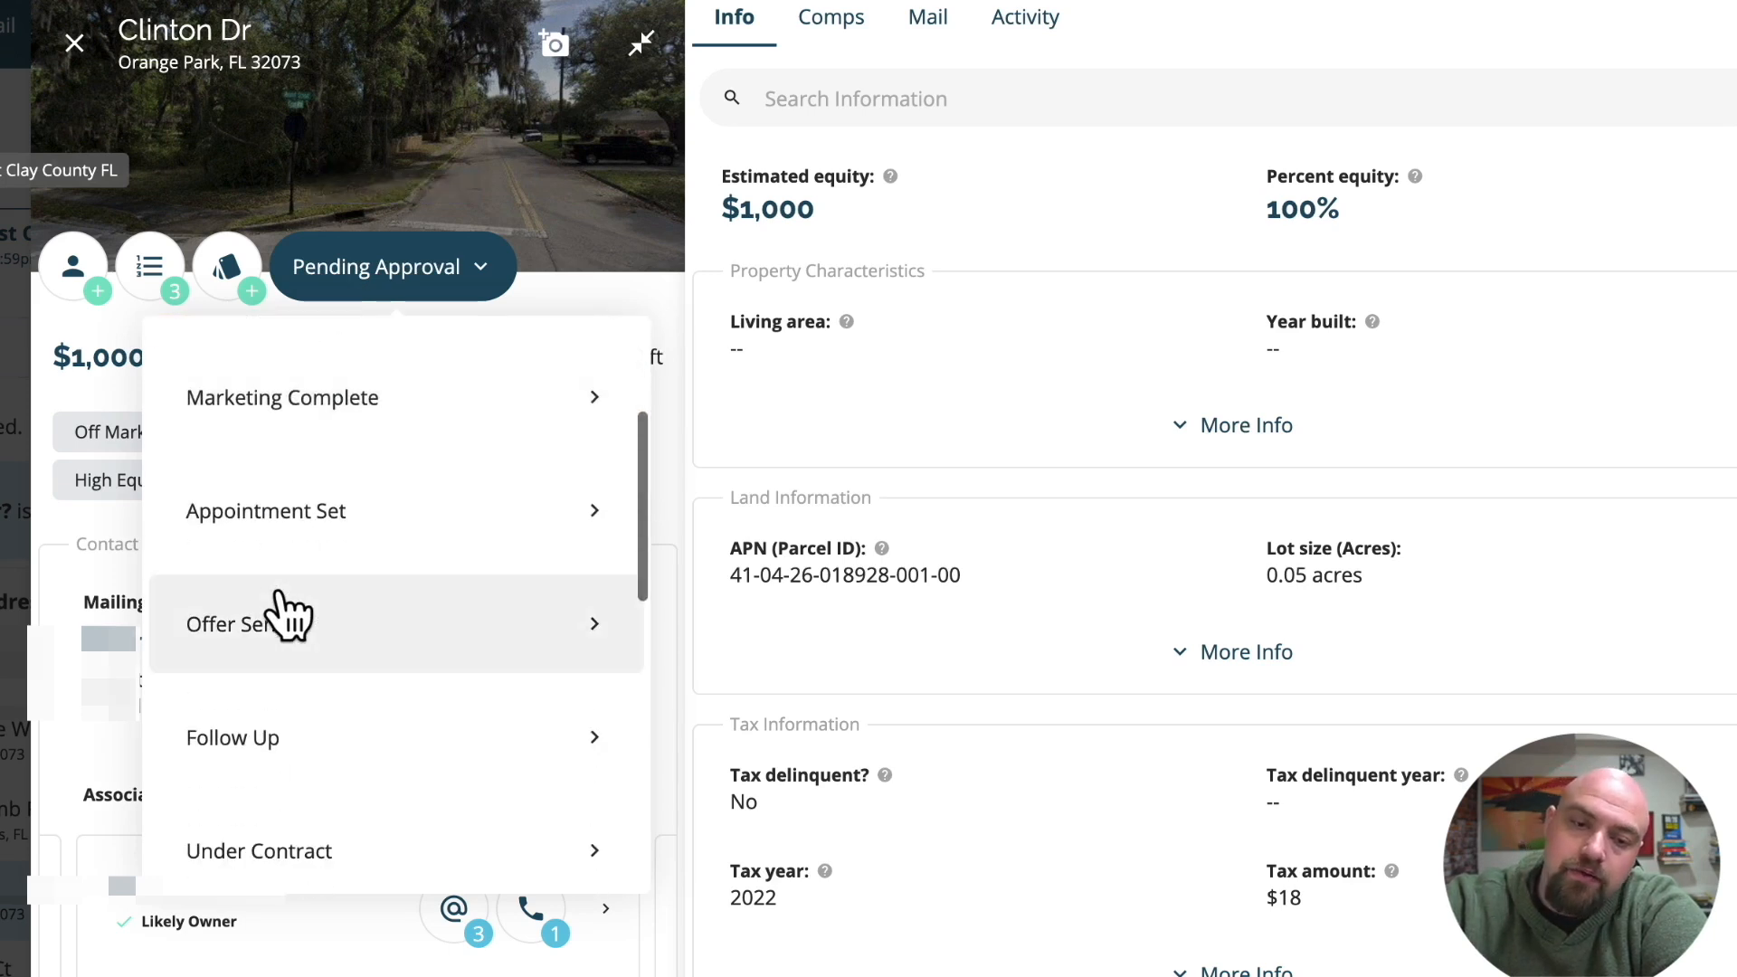
scroll(288, 615, down, 8)
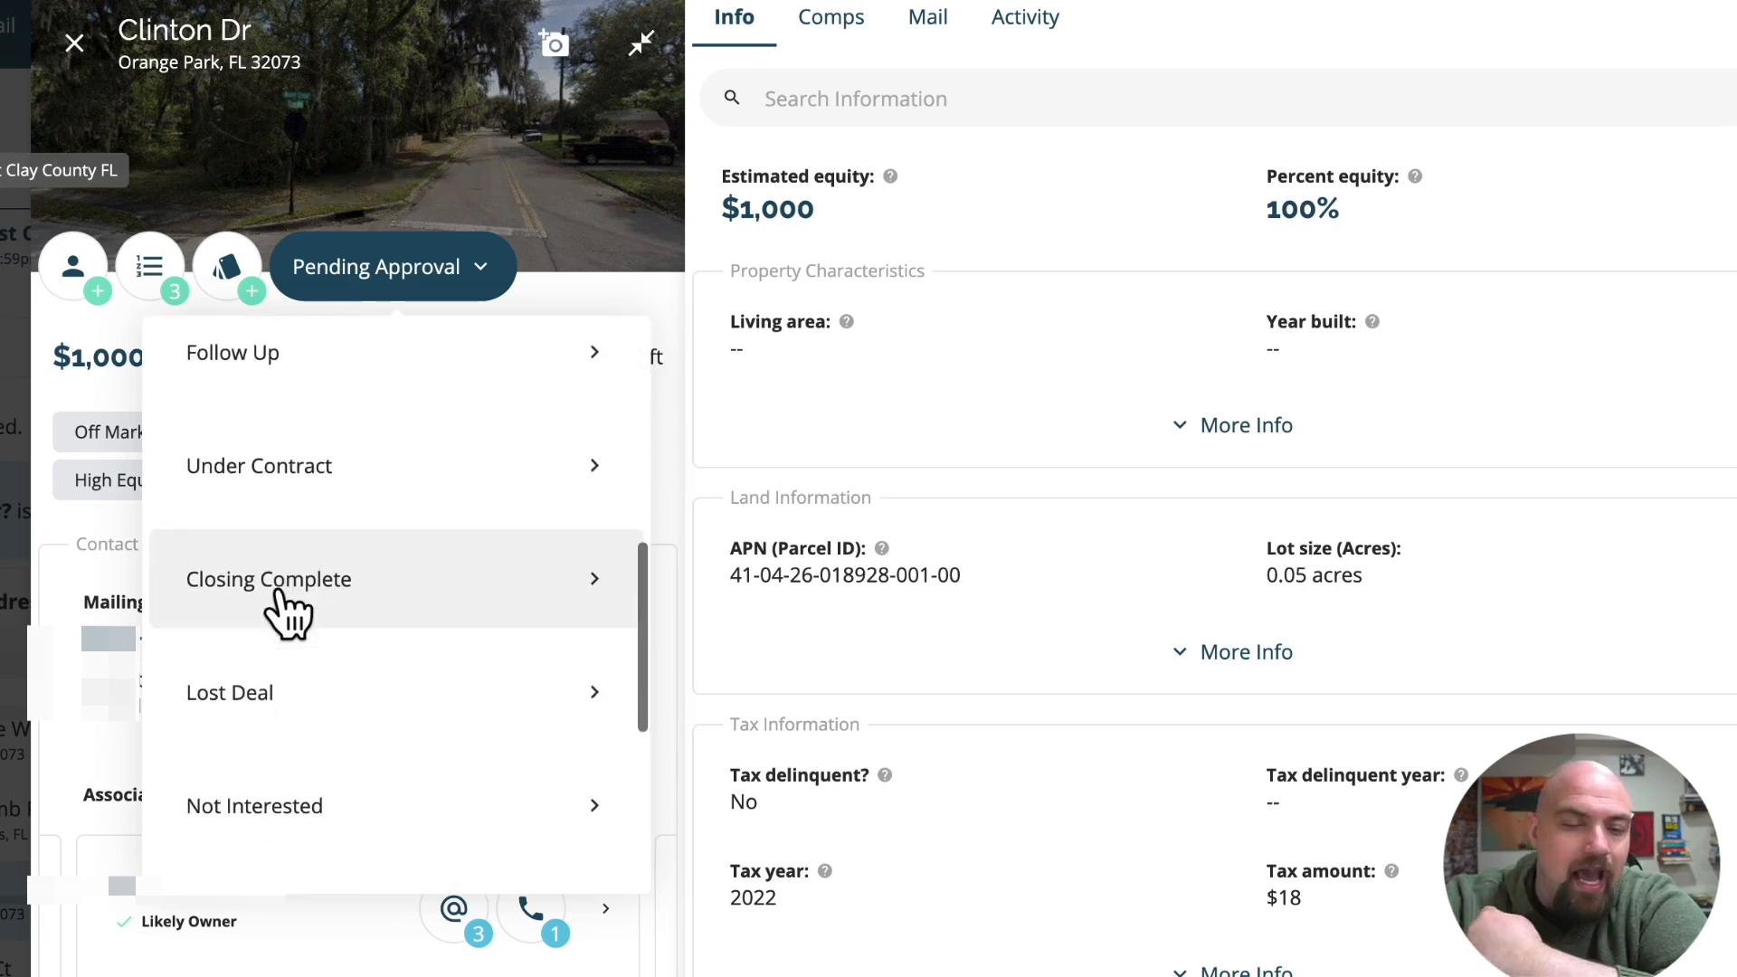
scroll(288, 615, down, 1)
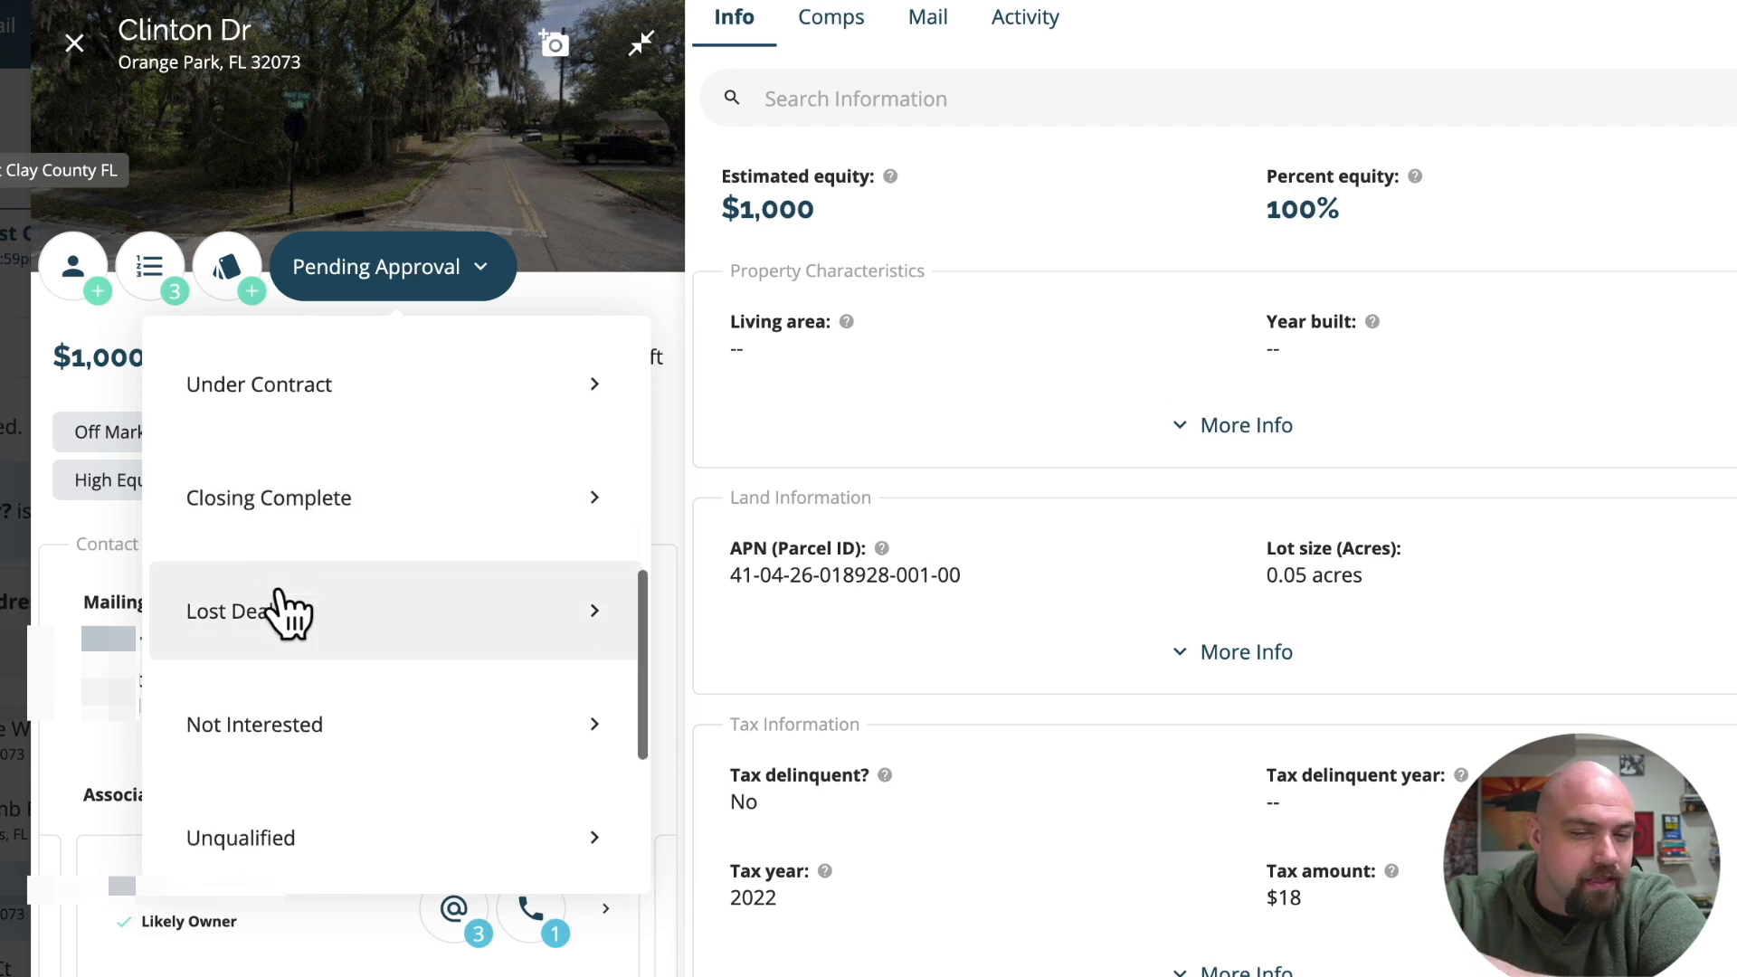
scroll(288, 615, down, 2)
scroll(287, 616, down, 2)
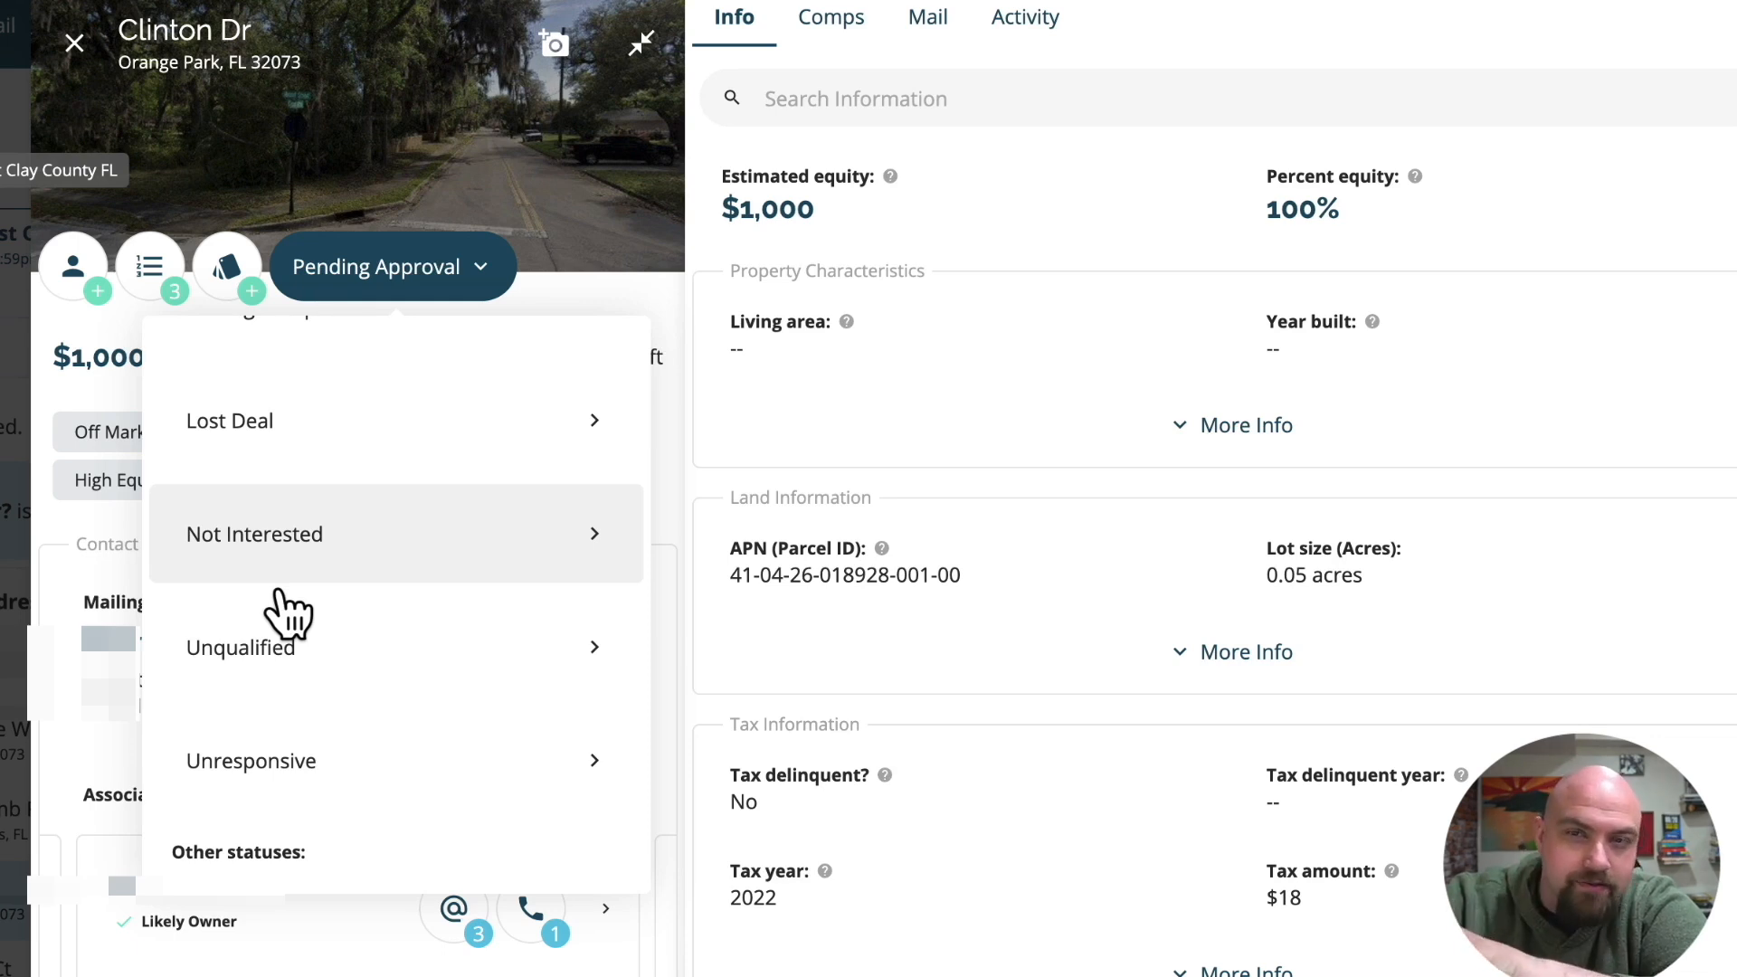
scroll(288, 615, down, 4)
scroll(288, 615, up, 6)
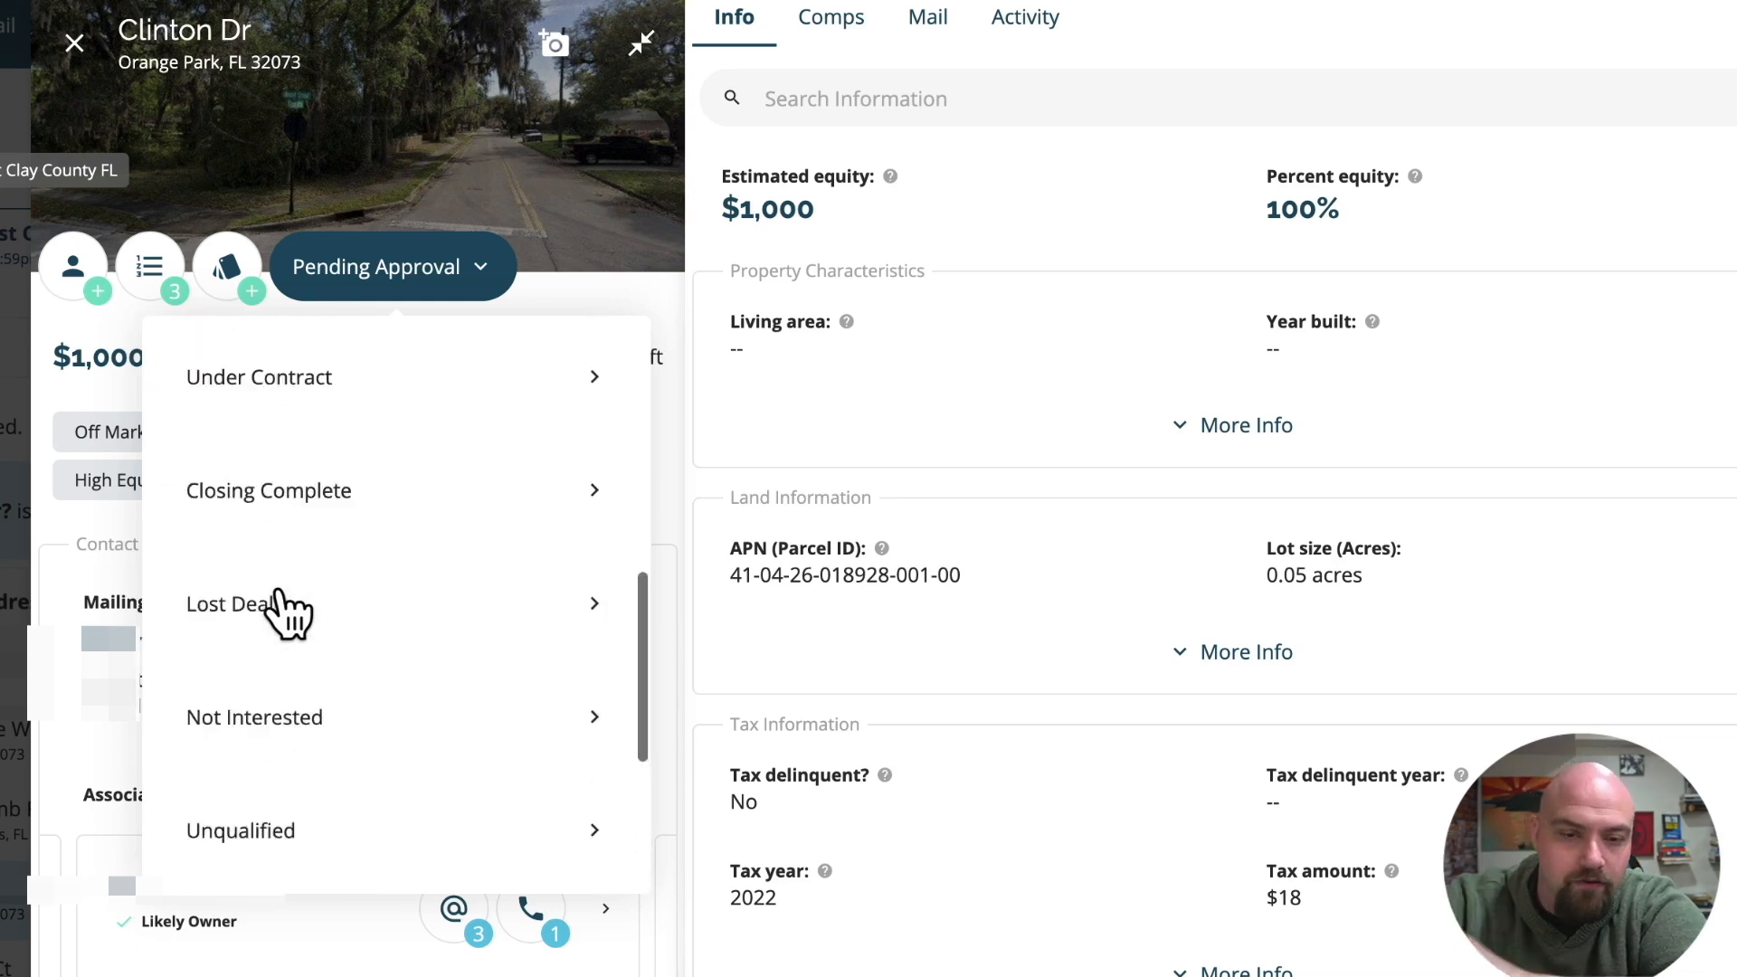
scroll(289, 610, up, 8)
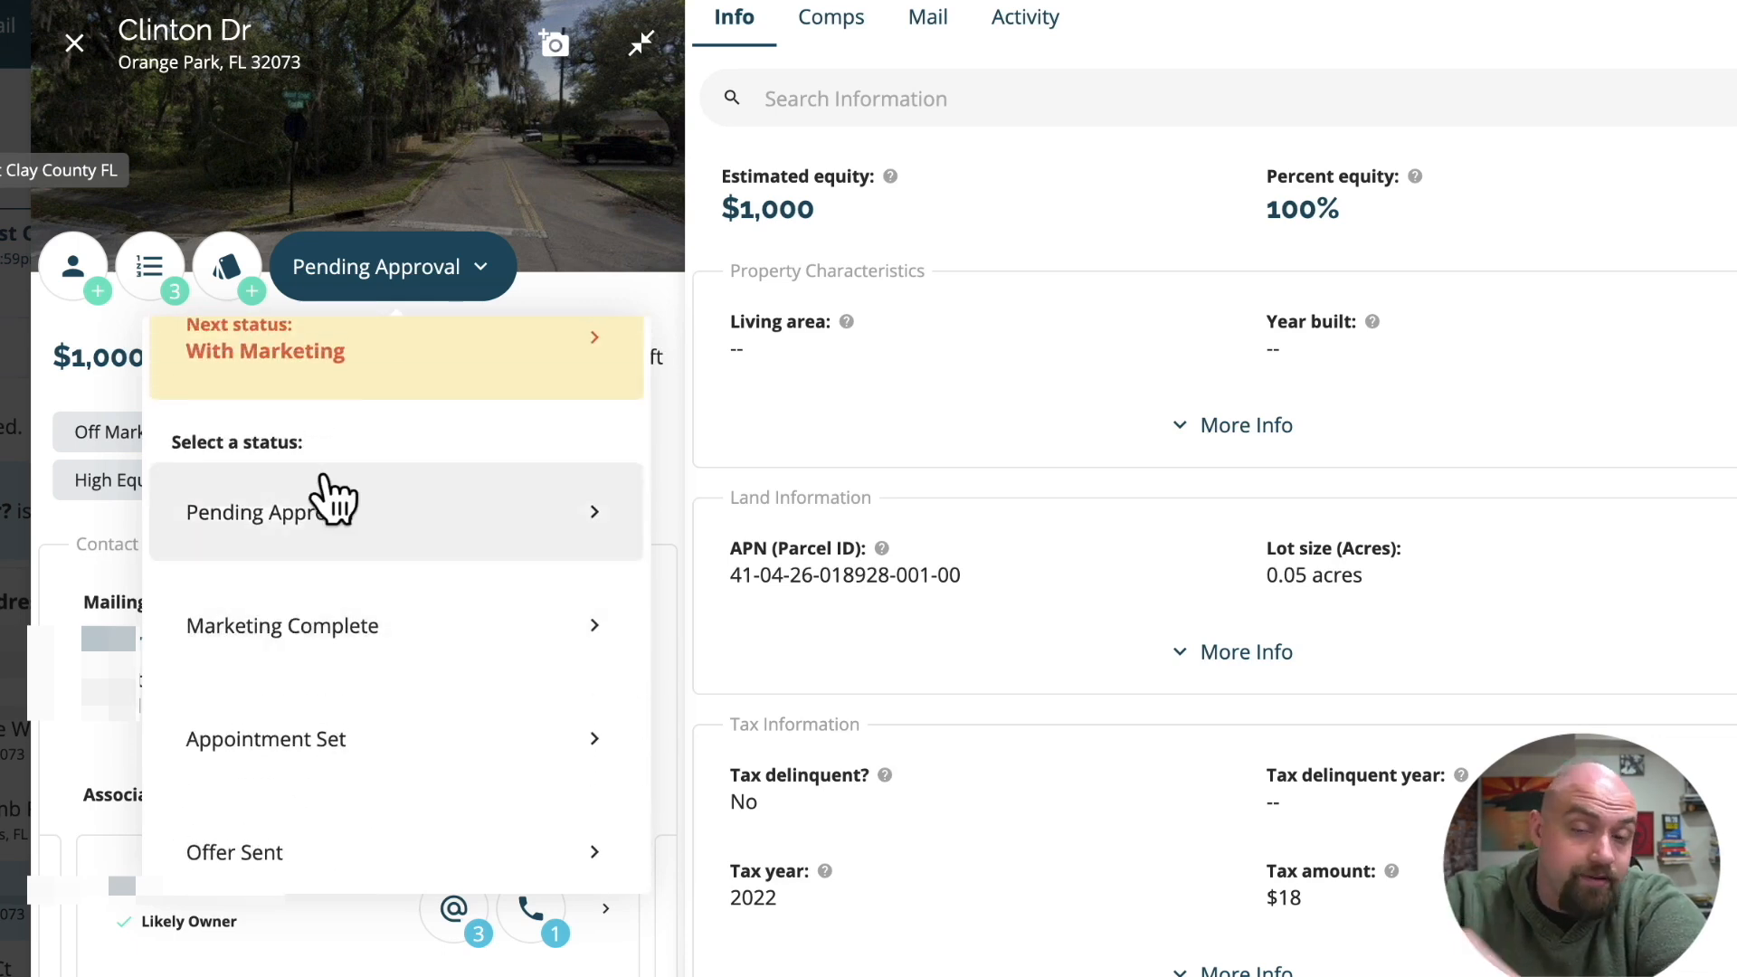
scroll(333, 495, up, 2)
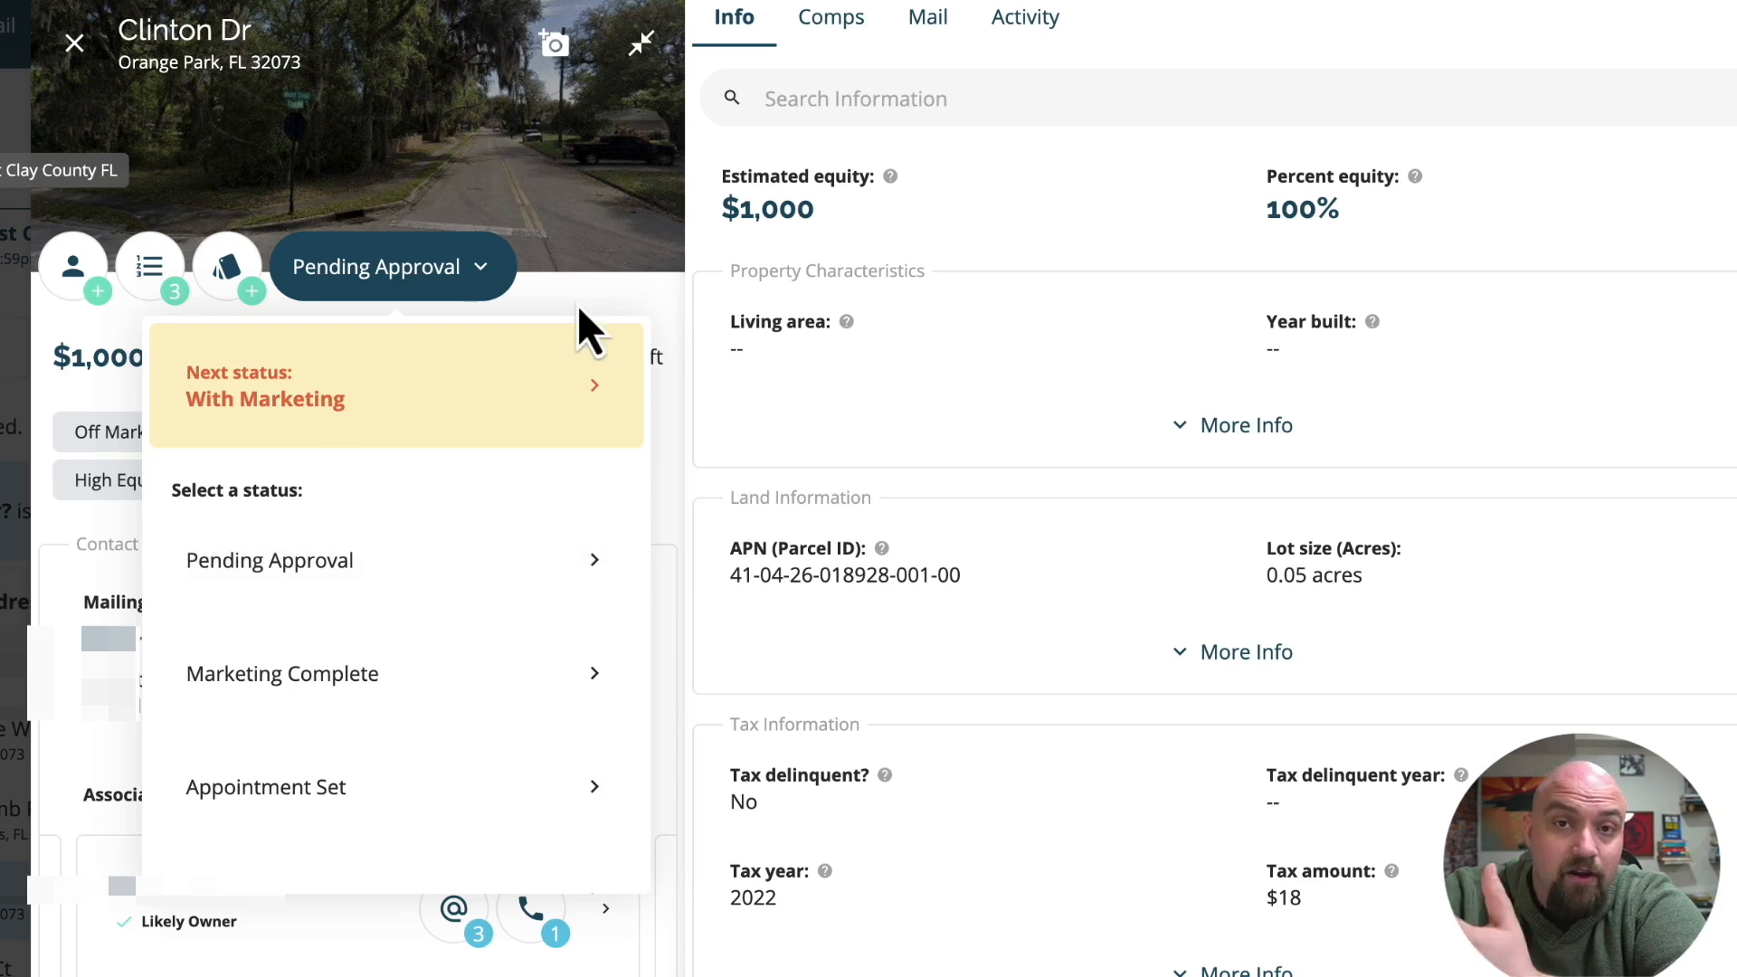
click(408, 281)
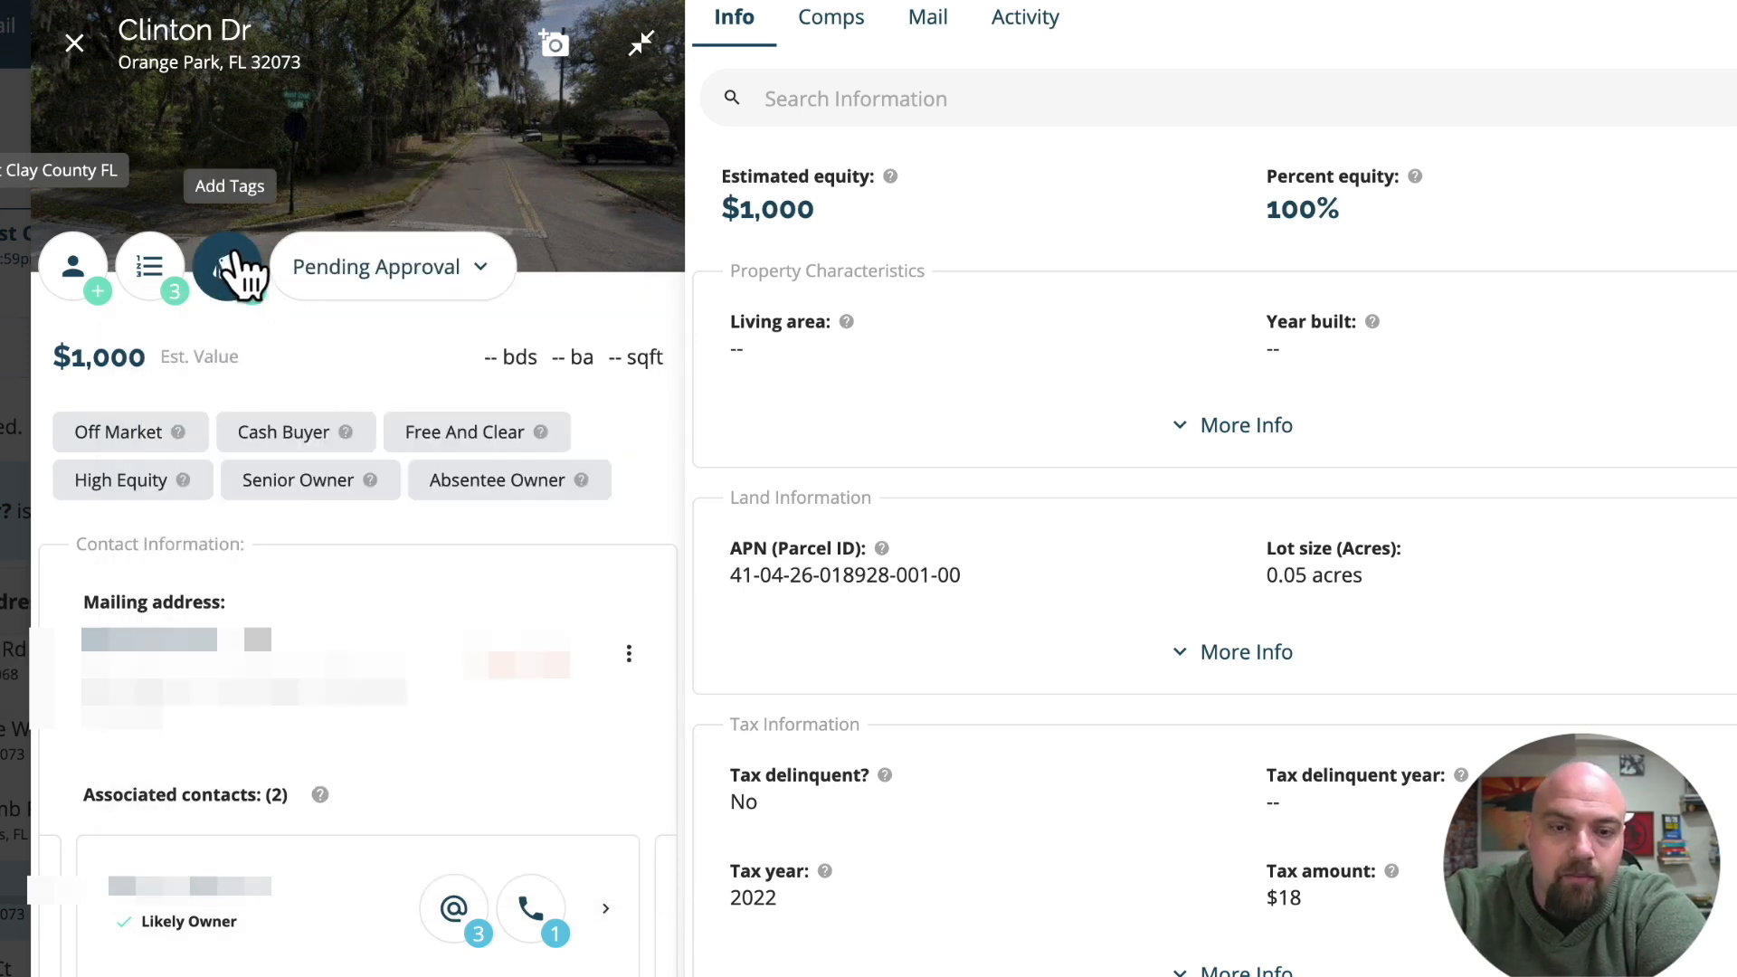
Browse the tags available for the Clinton Dr lead and search for "example" without adding a tag.
click(234, 270)
scroll(194, 553, down, 5)
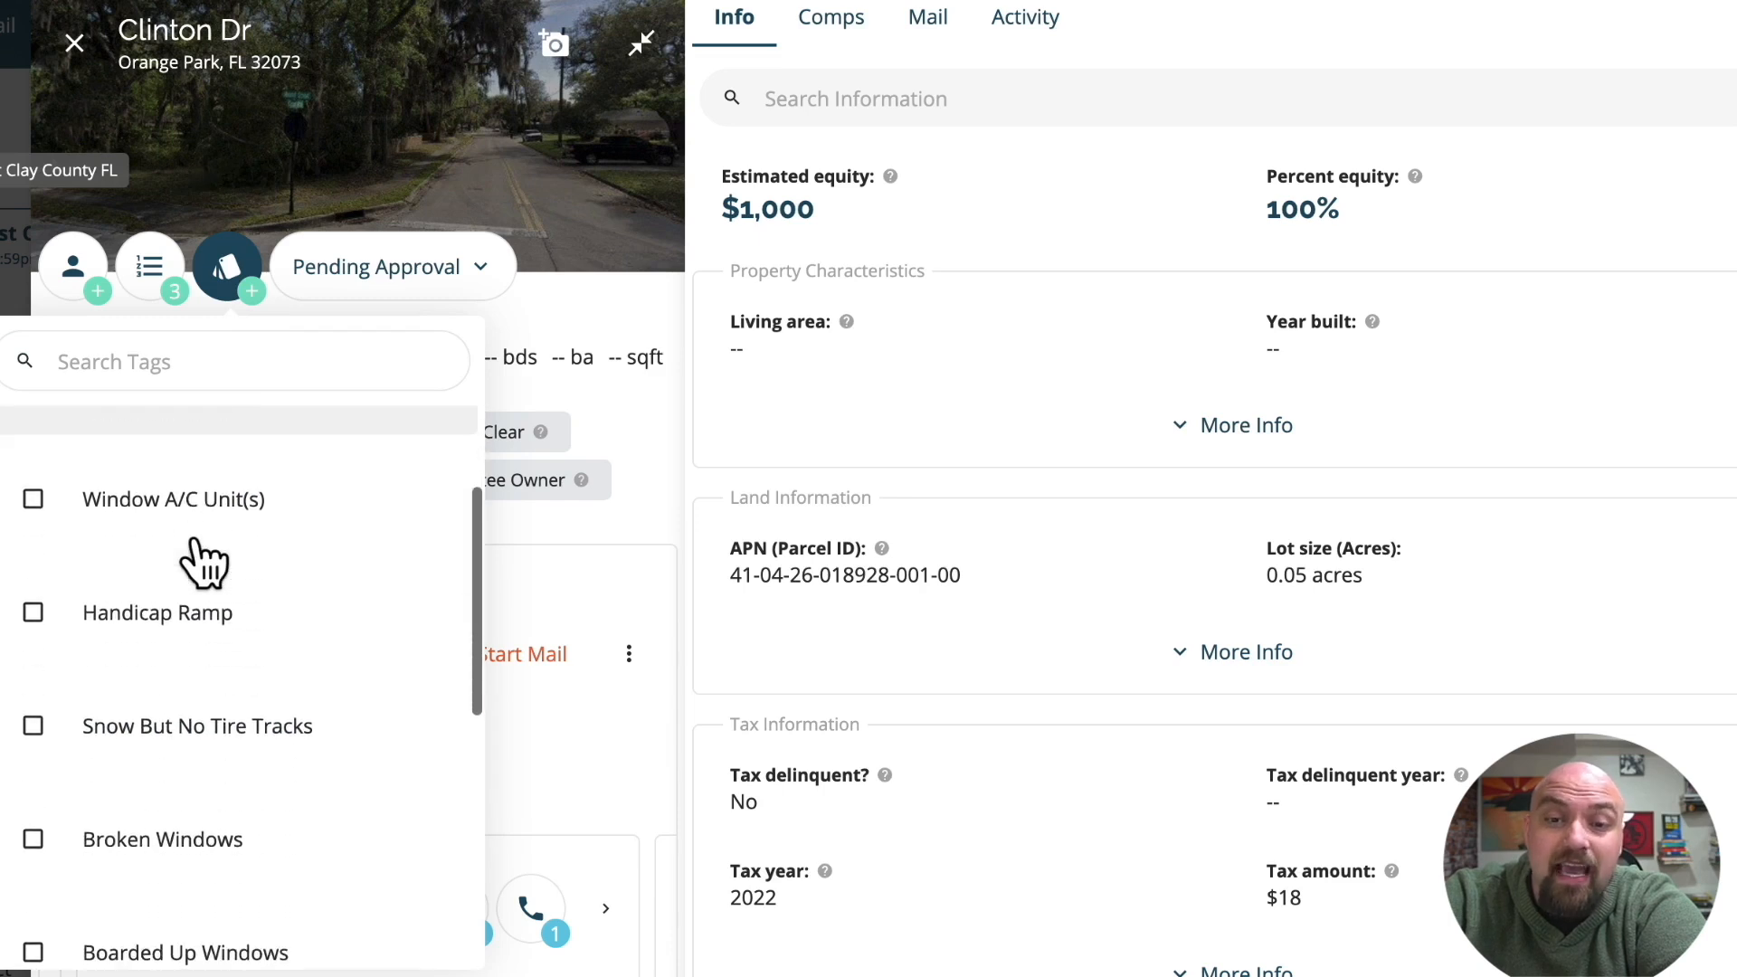
scroll(194, 549, up, 5)
click(176, 353)
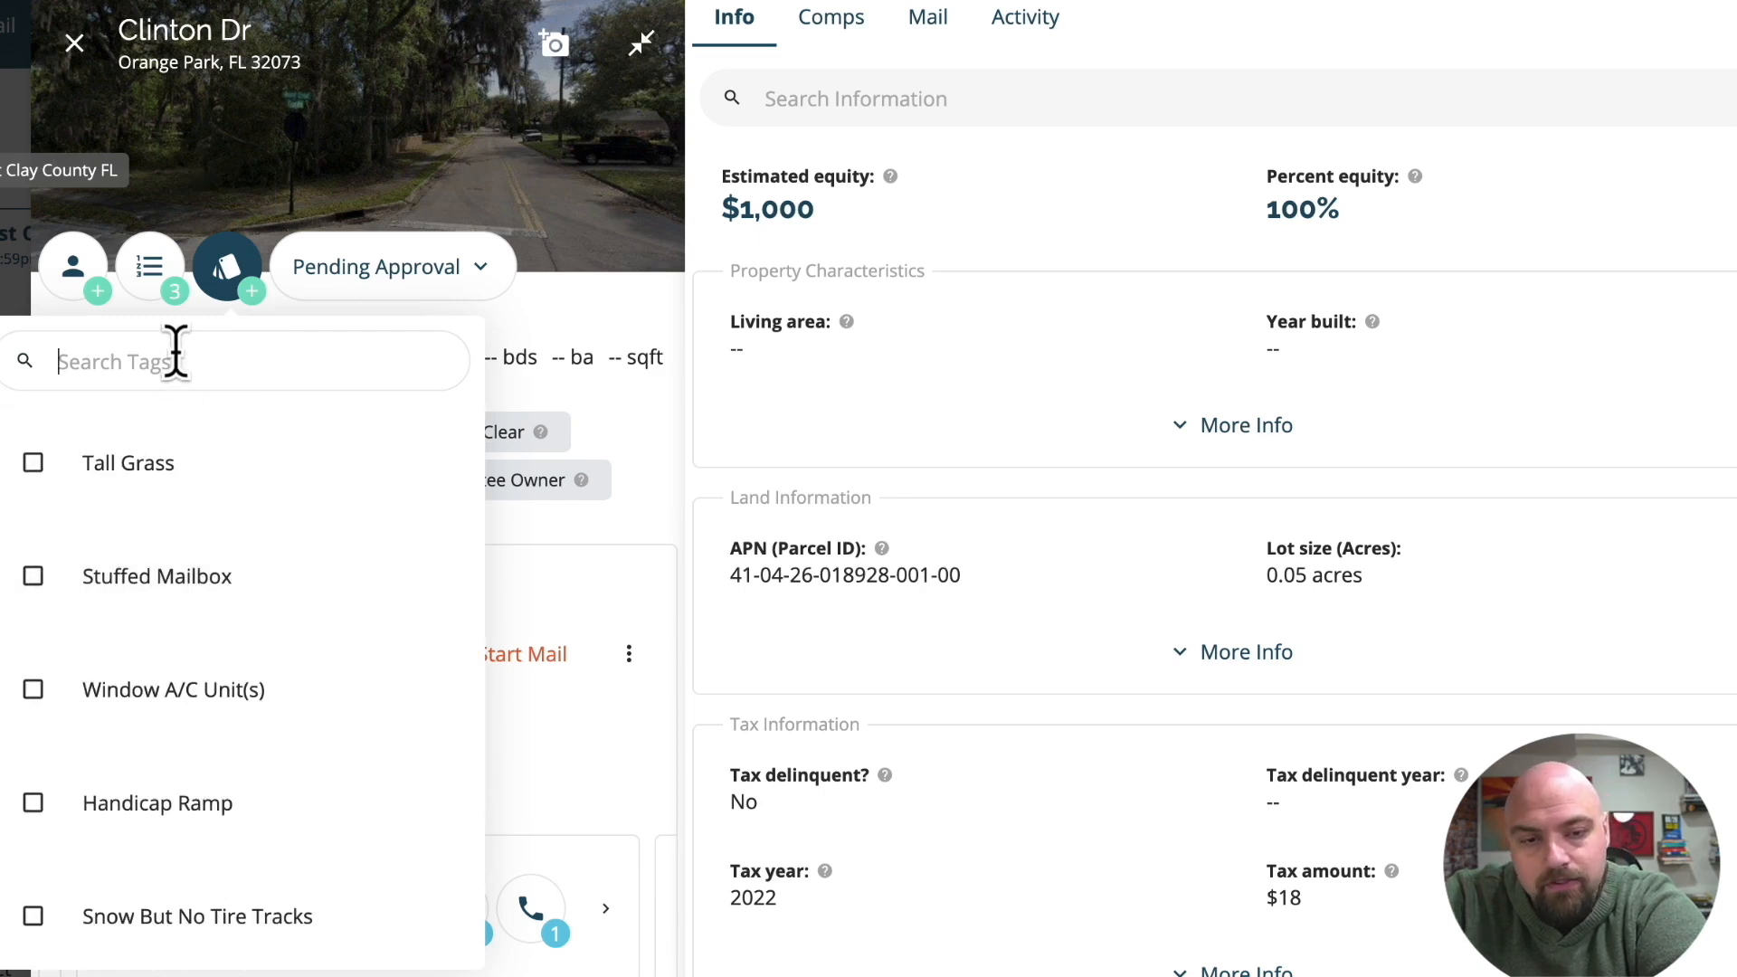
text(example)
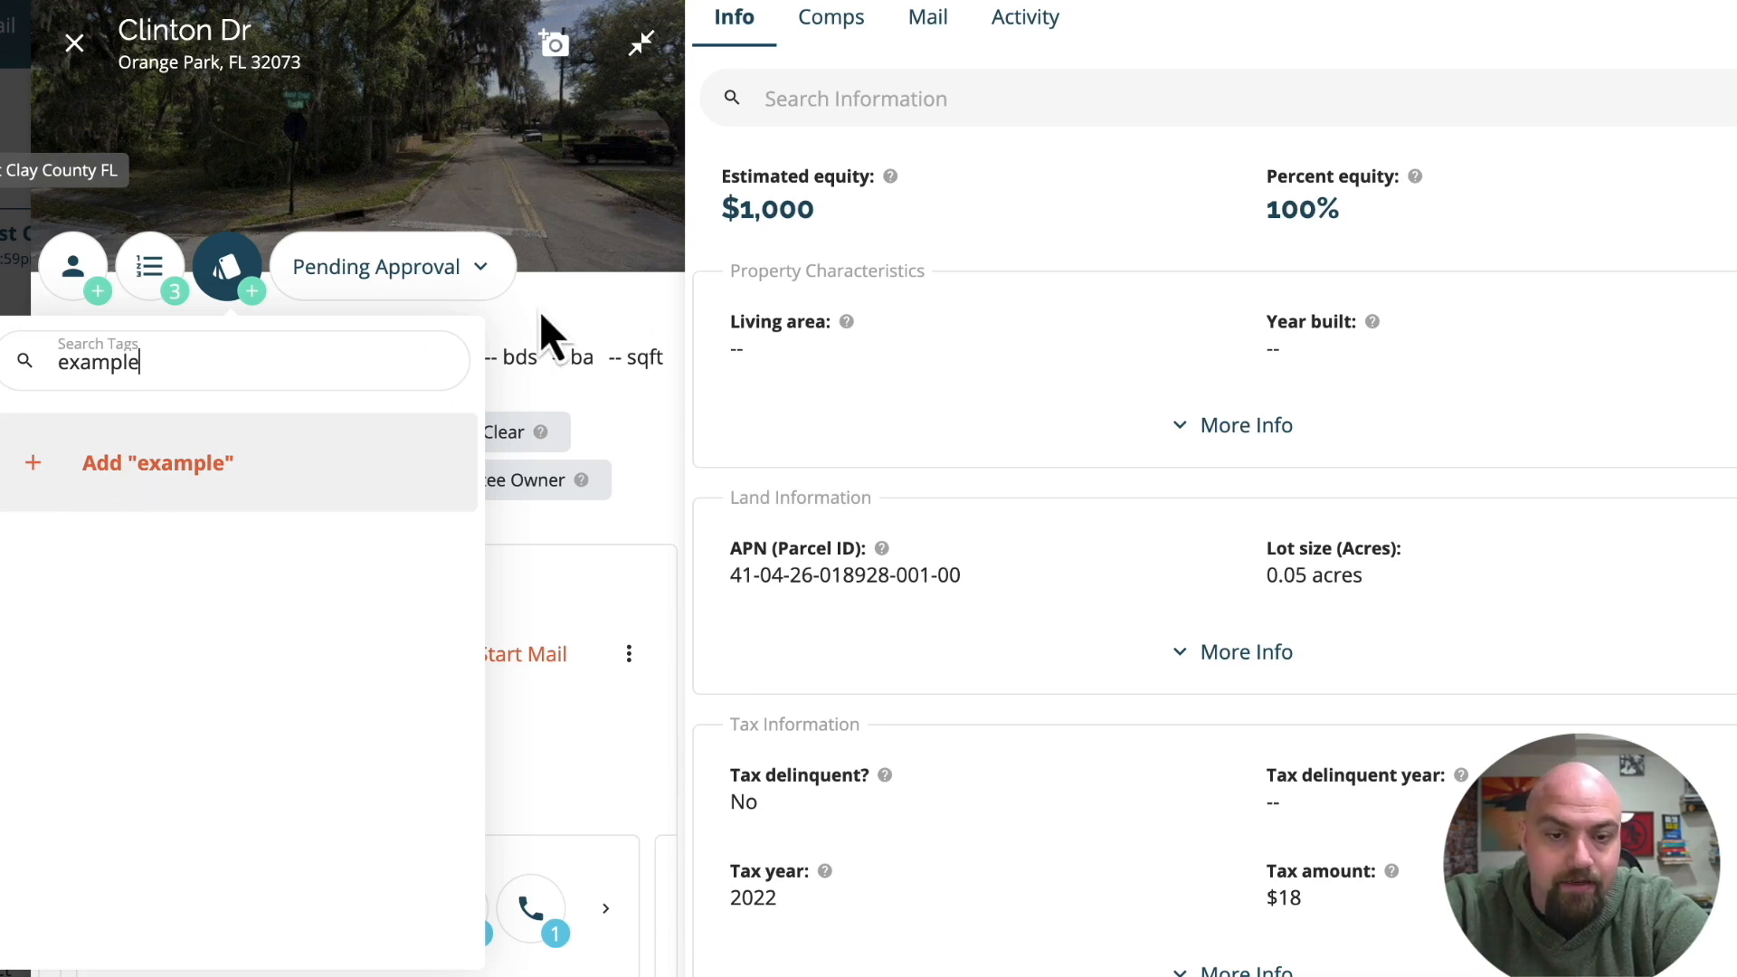
click(231, 292)
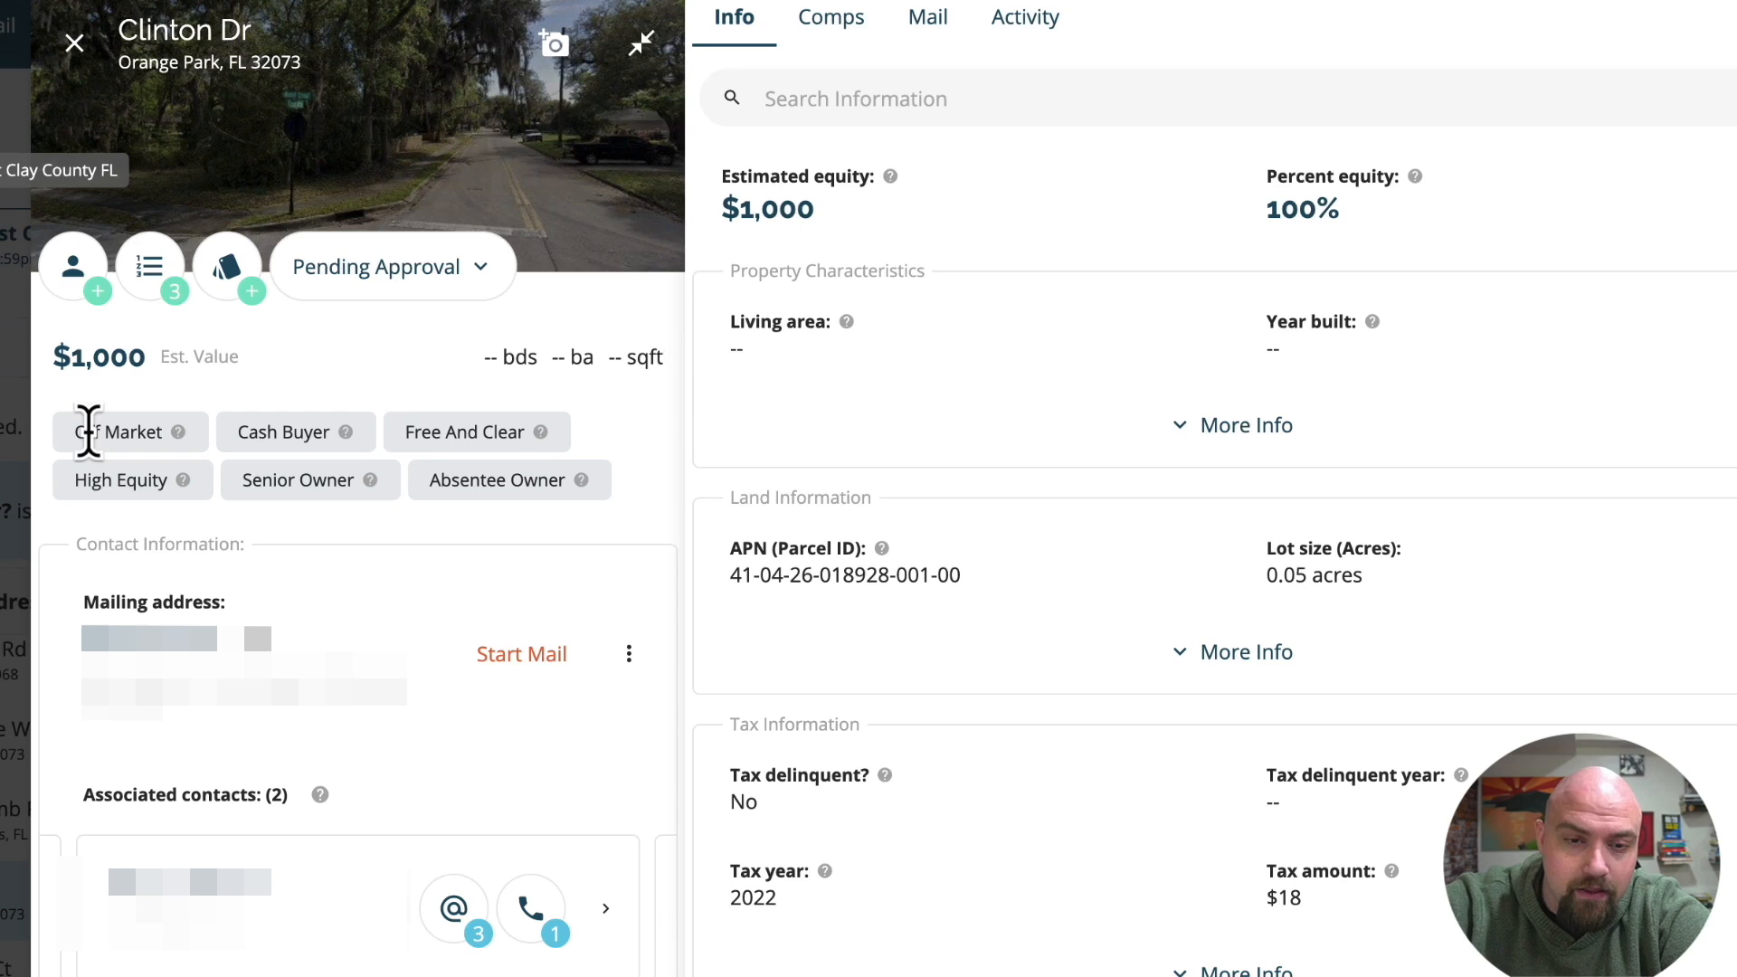
Examine the Clinton Dr lead's property labels and its expanded Property Characteristics.
drag(74, 431, 505, 432)
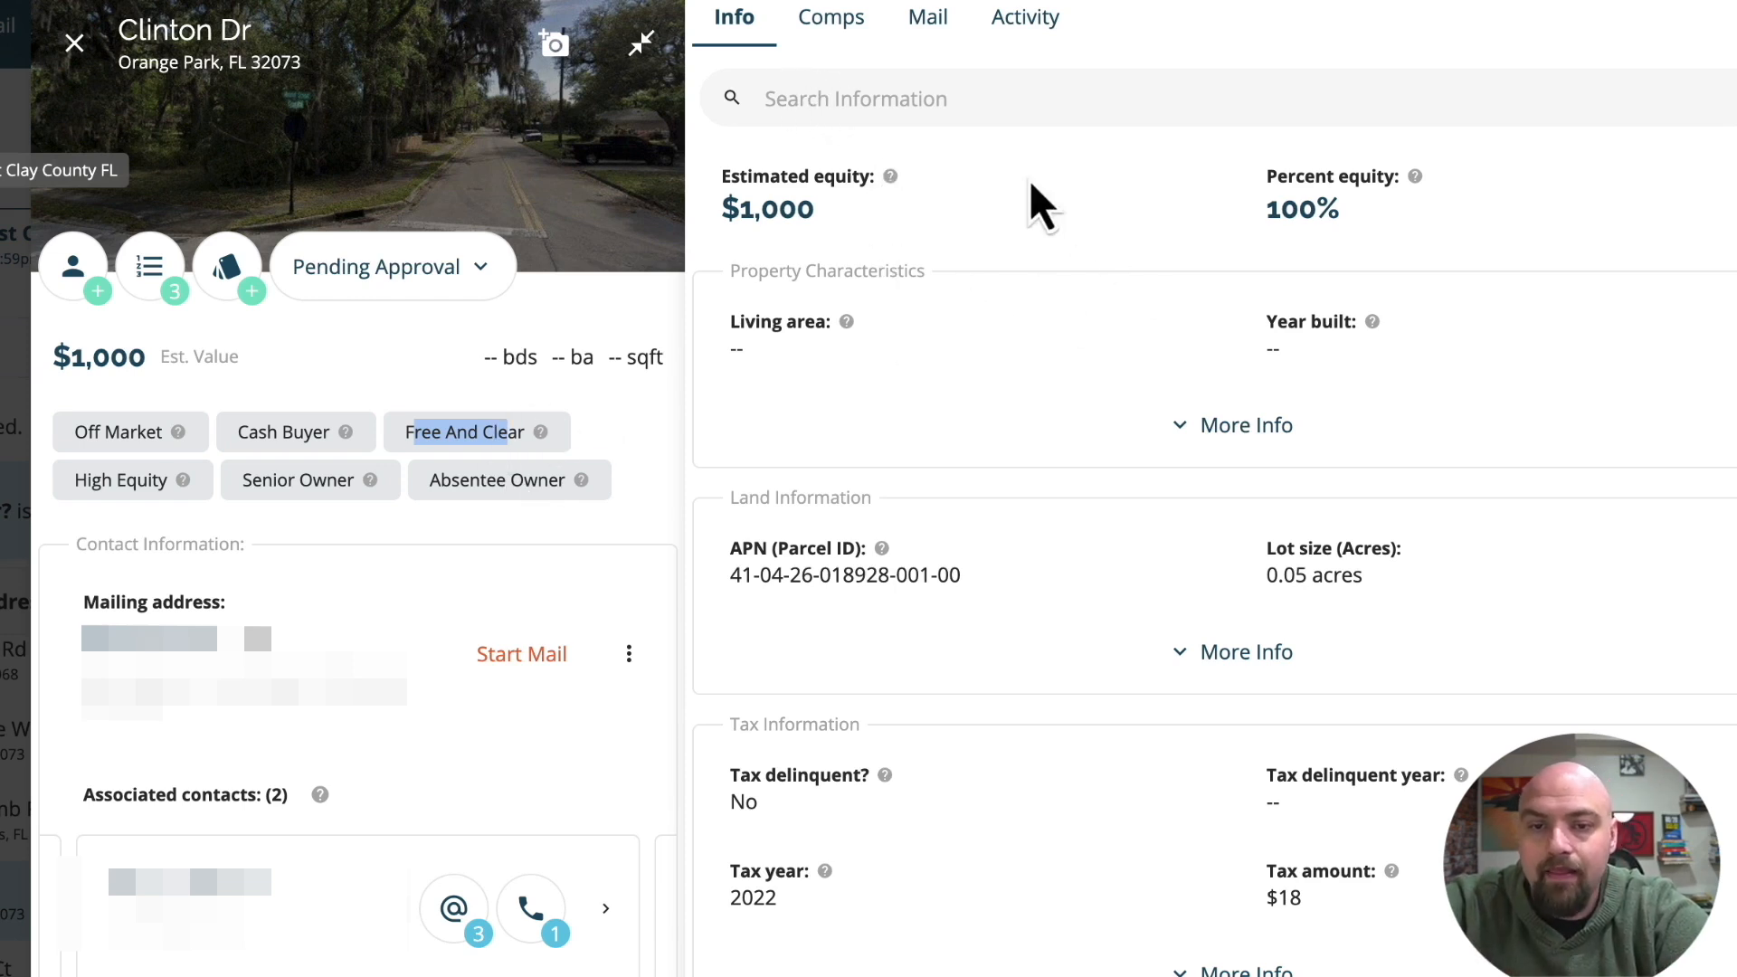
click(1247, 434)
scroll(1232, 434, down, 10)
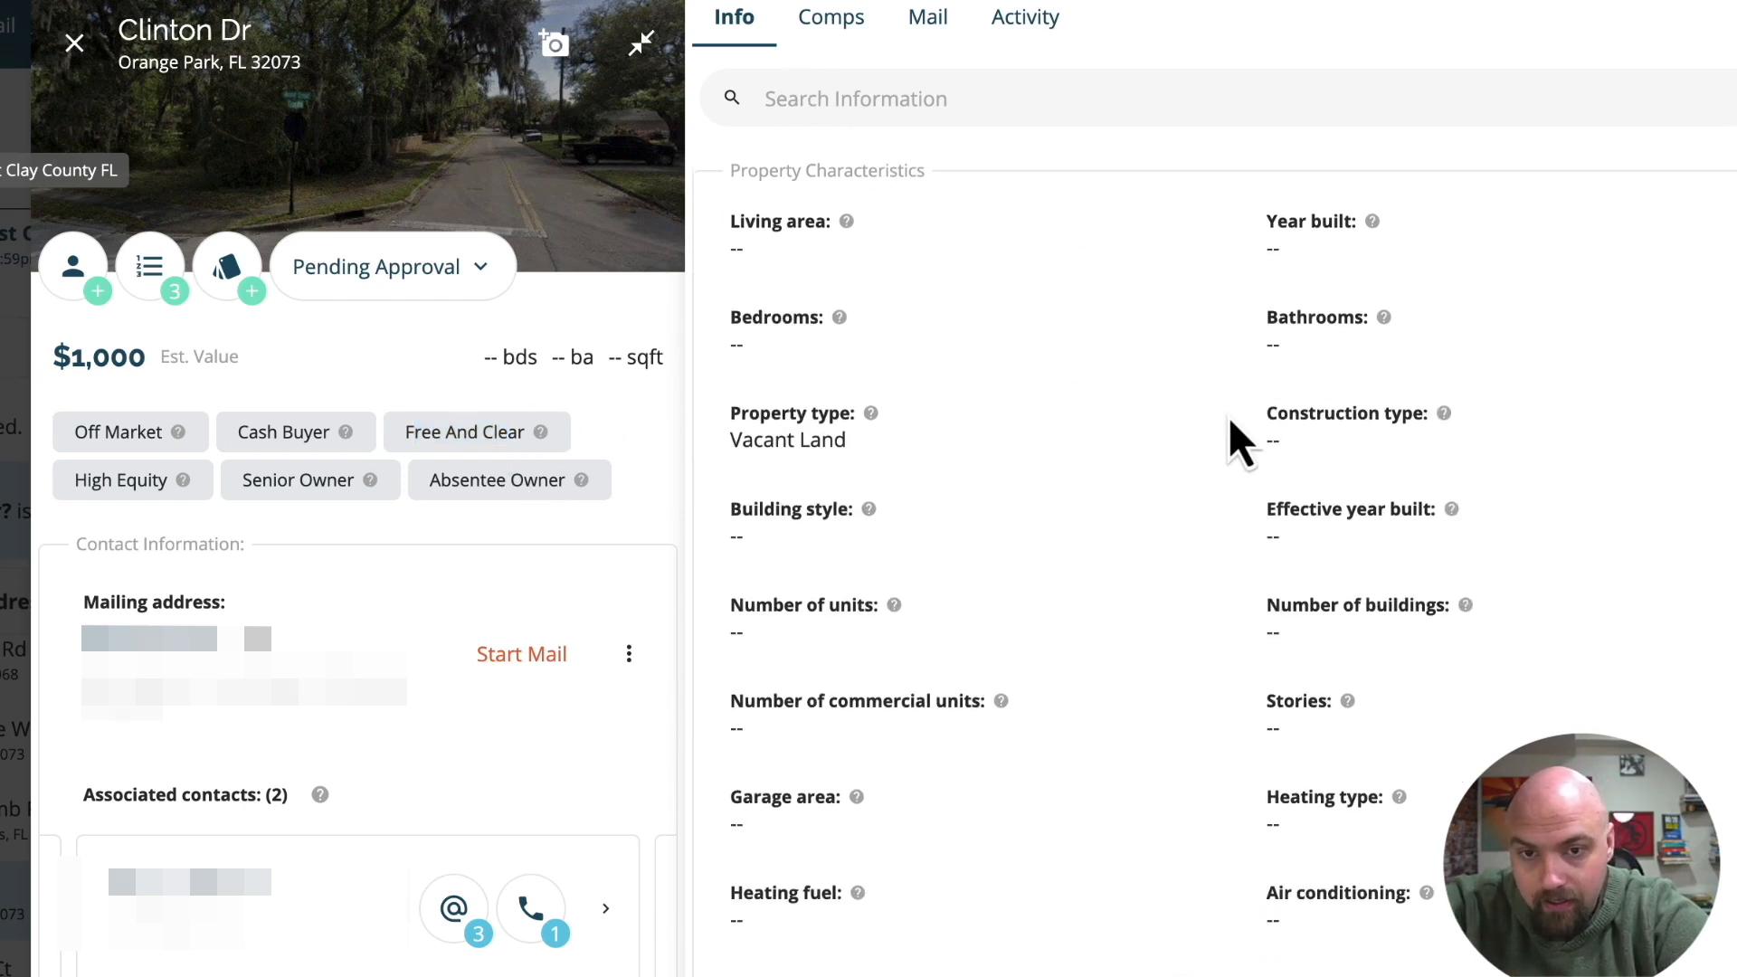
scroll(1223, 433, down, 4)
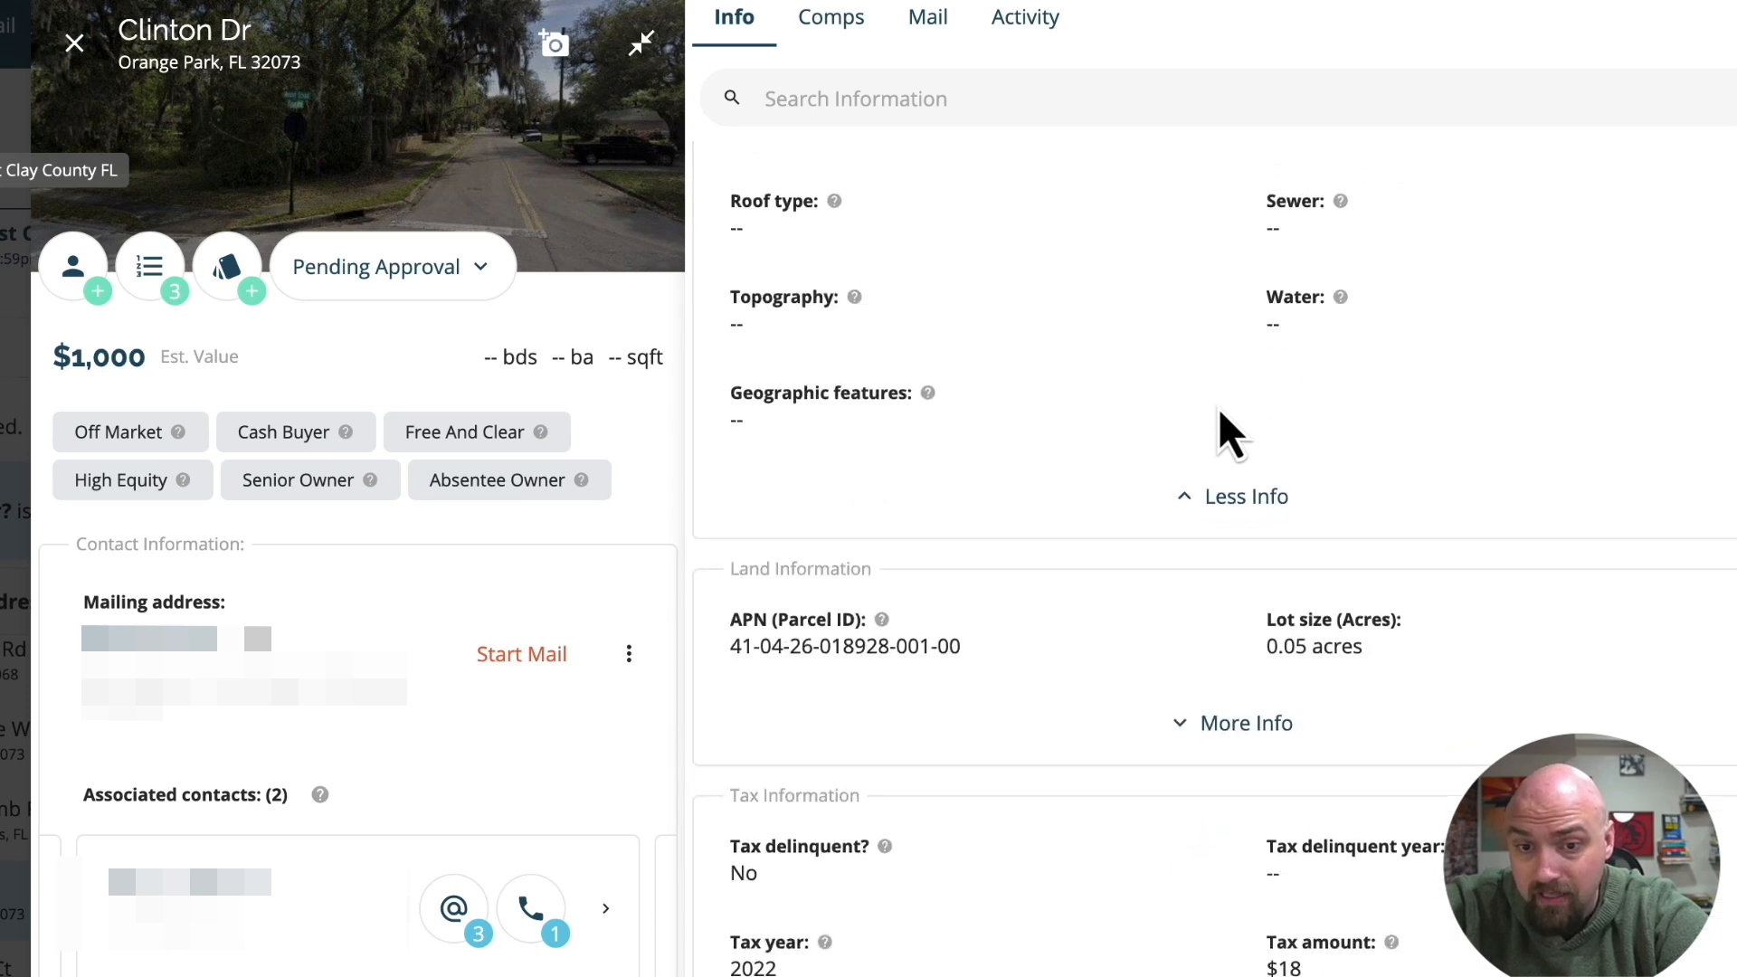
Expand the Clinton Dr lead's Land Information and examine its parcel, lot size, school district, zoning and flood zone fields.
click(1239, 719)
scroll(1239, 741, down, 5)
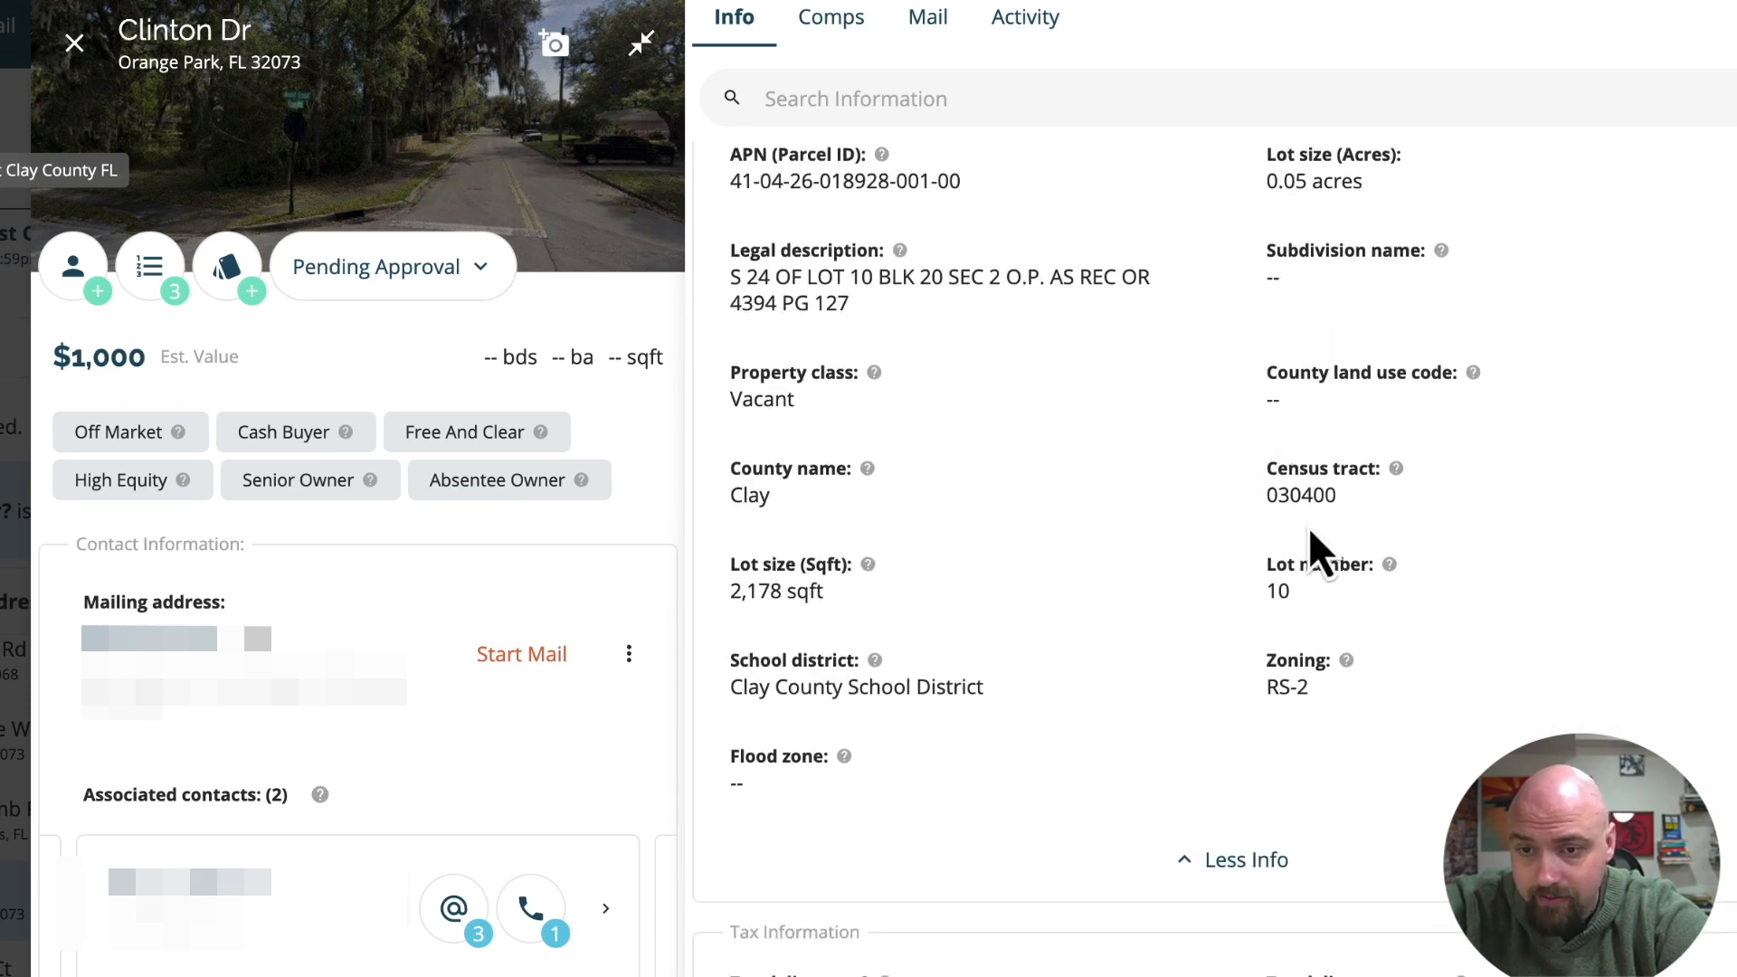
scroll(941, 480, down, 1)
scroll(941, 480, down, 2)
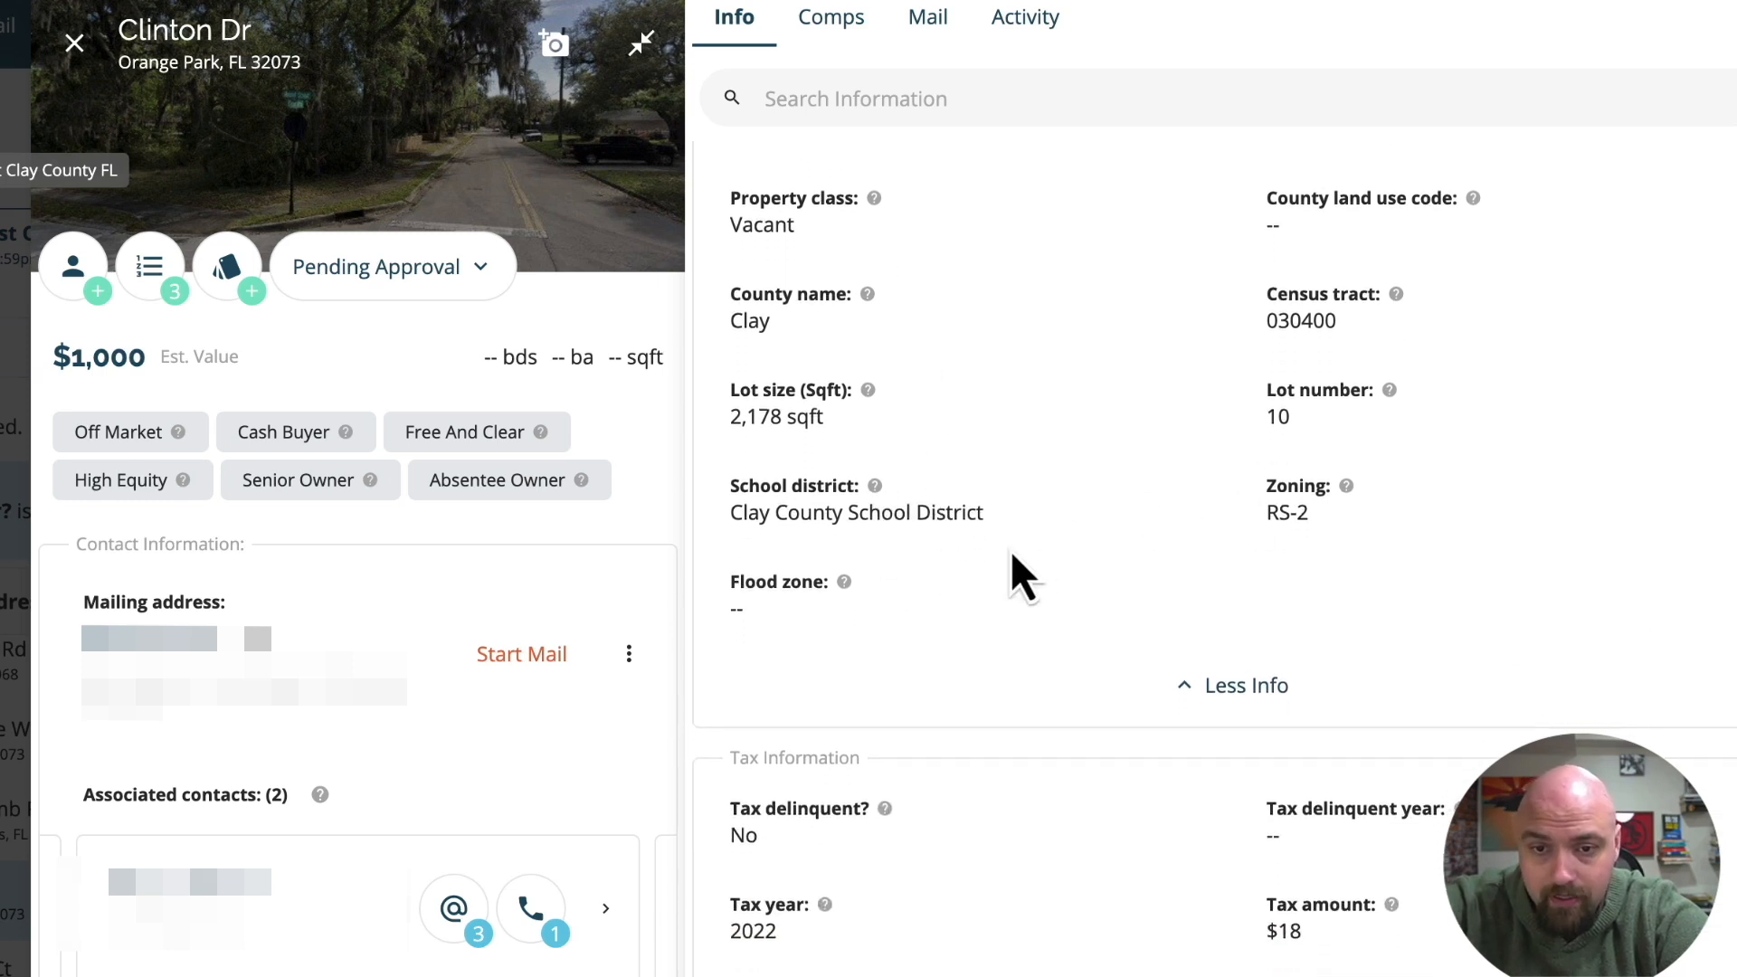
scroll(1022, 572, down, 1)
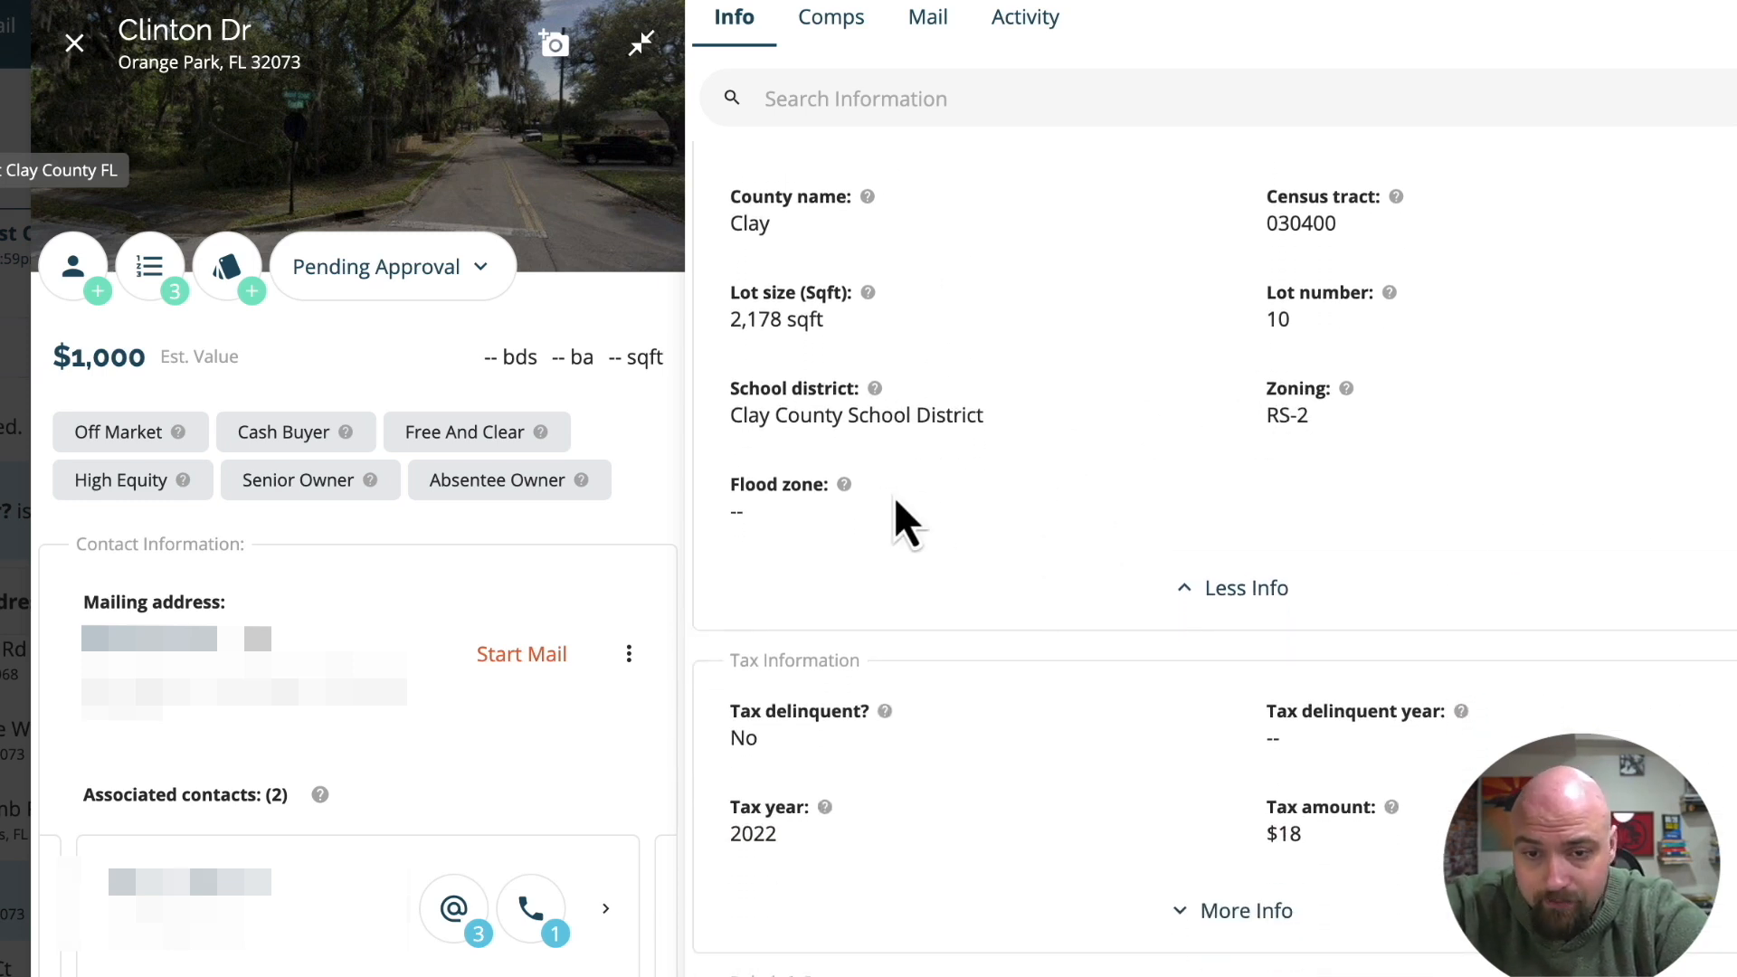
scroll(1194, 733, down, 2)
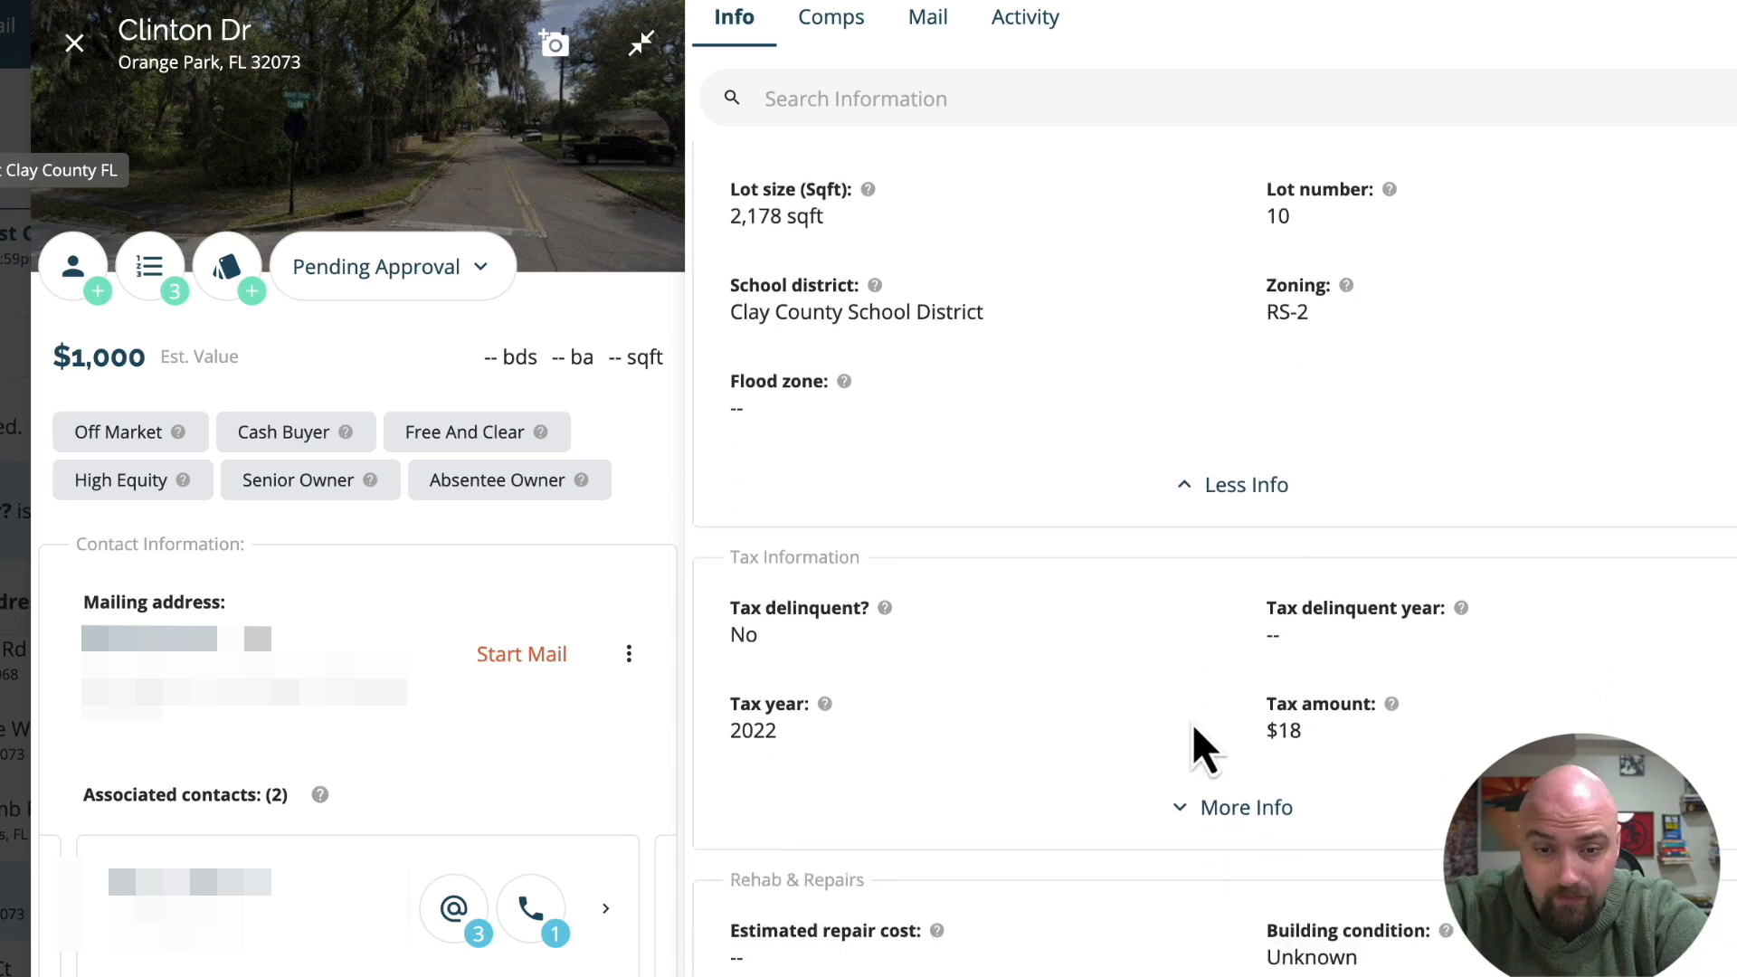
Expand the lead's Tax Information and HOA Information and examine the assessed value, market value and HOA fee fields.
click(1195, 724)
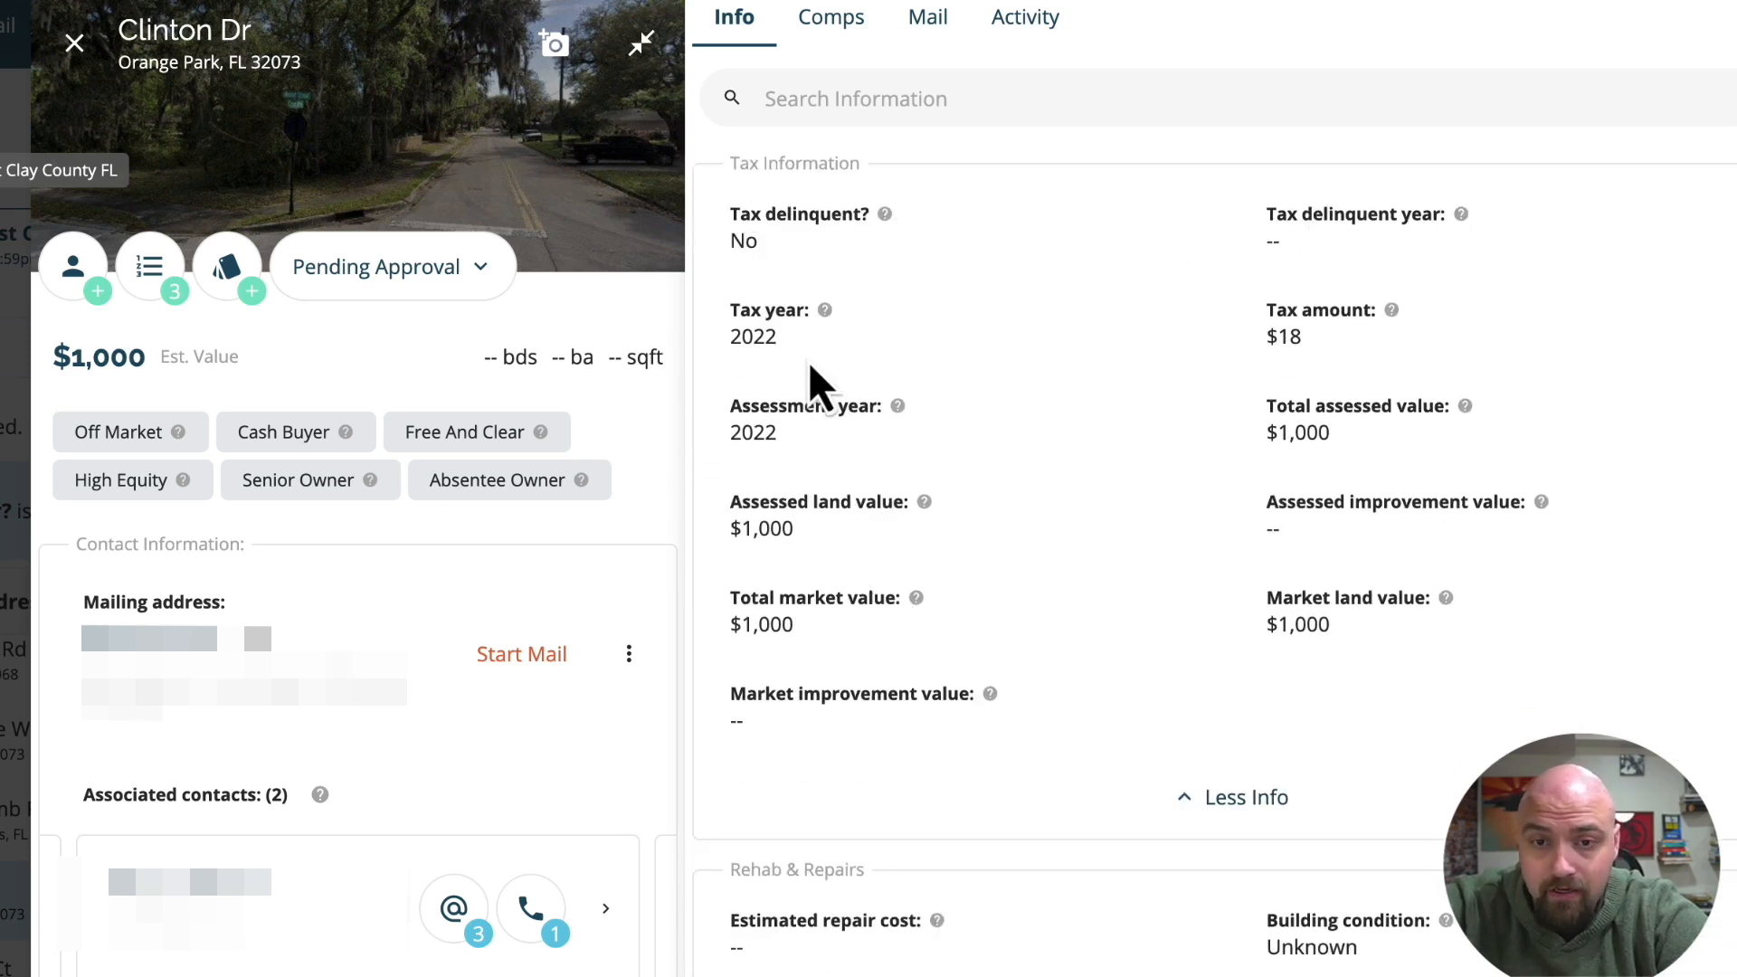
scroll(813, 371, down, 1)
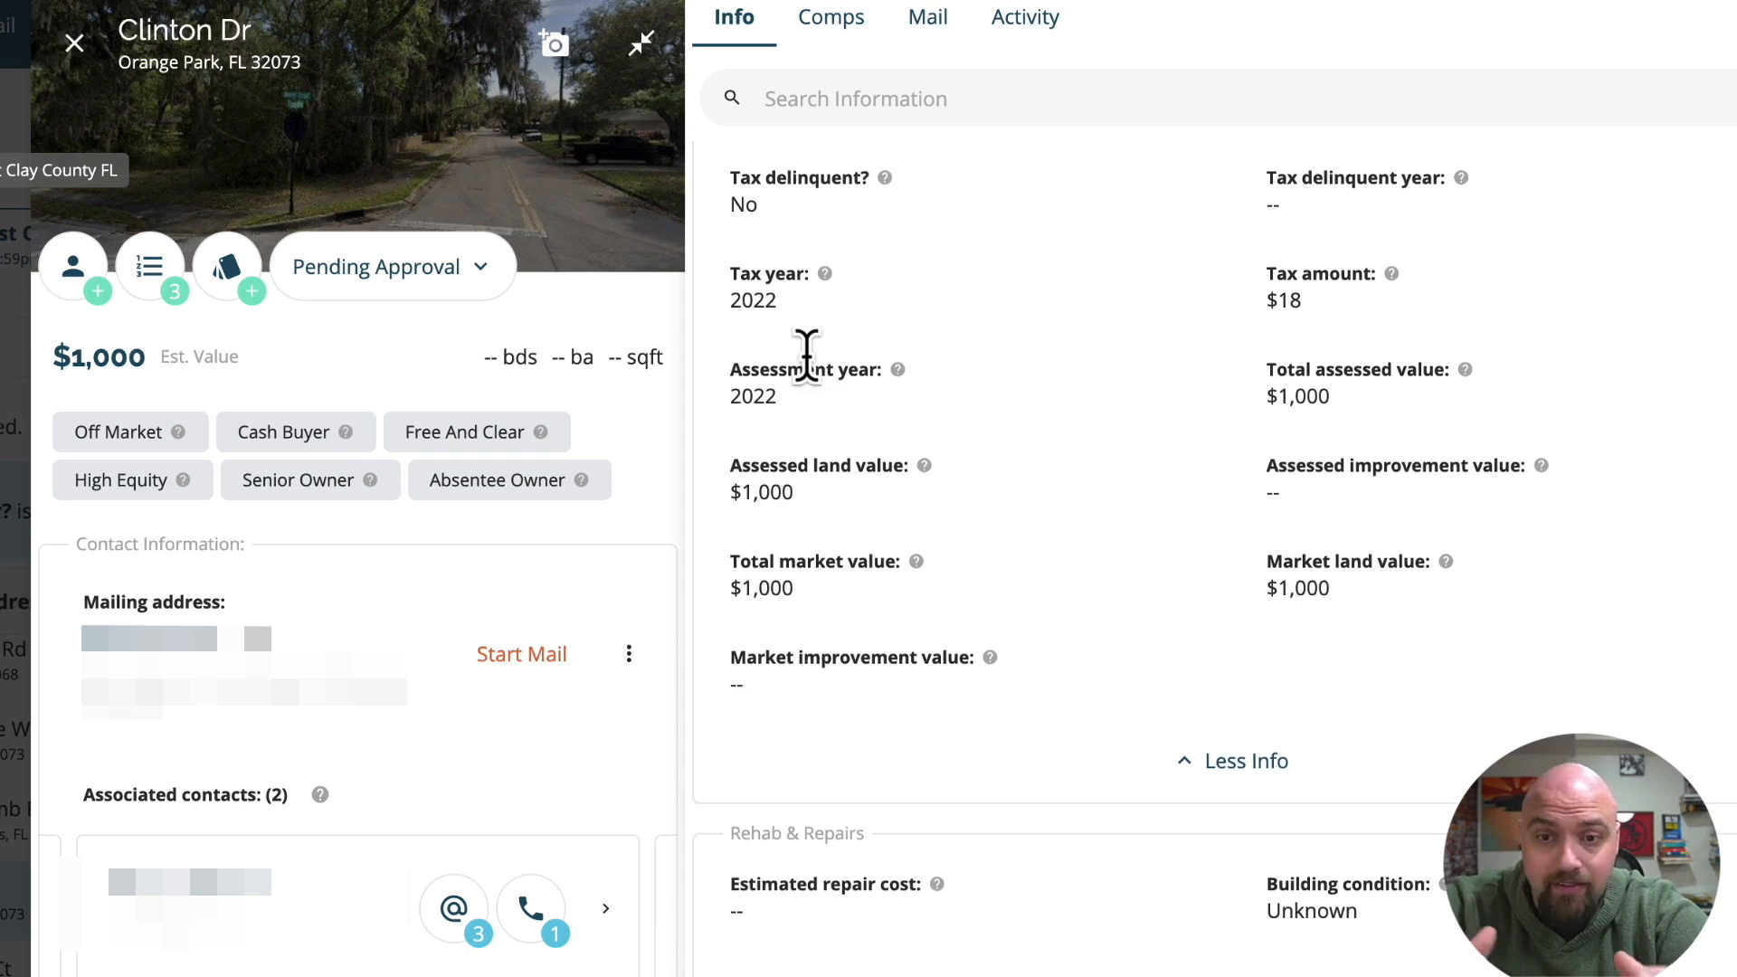
scroll(806, 355, down, 1)
scroll(813, 389, down, 8)
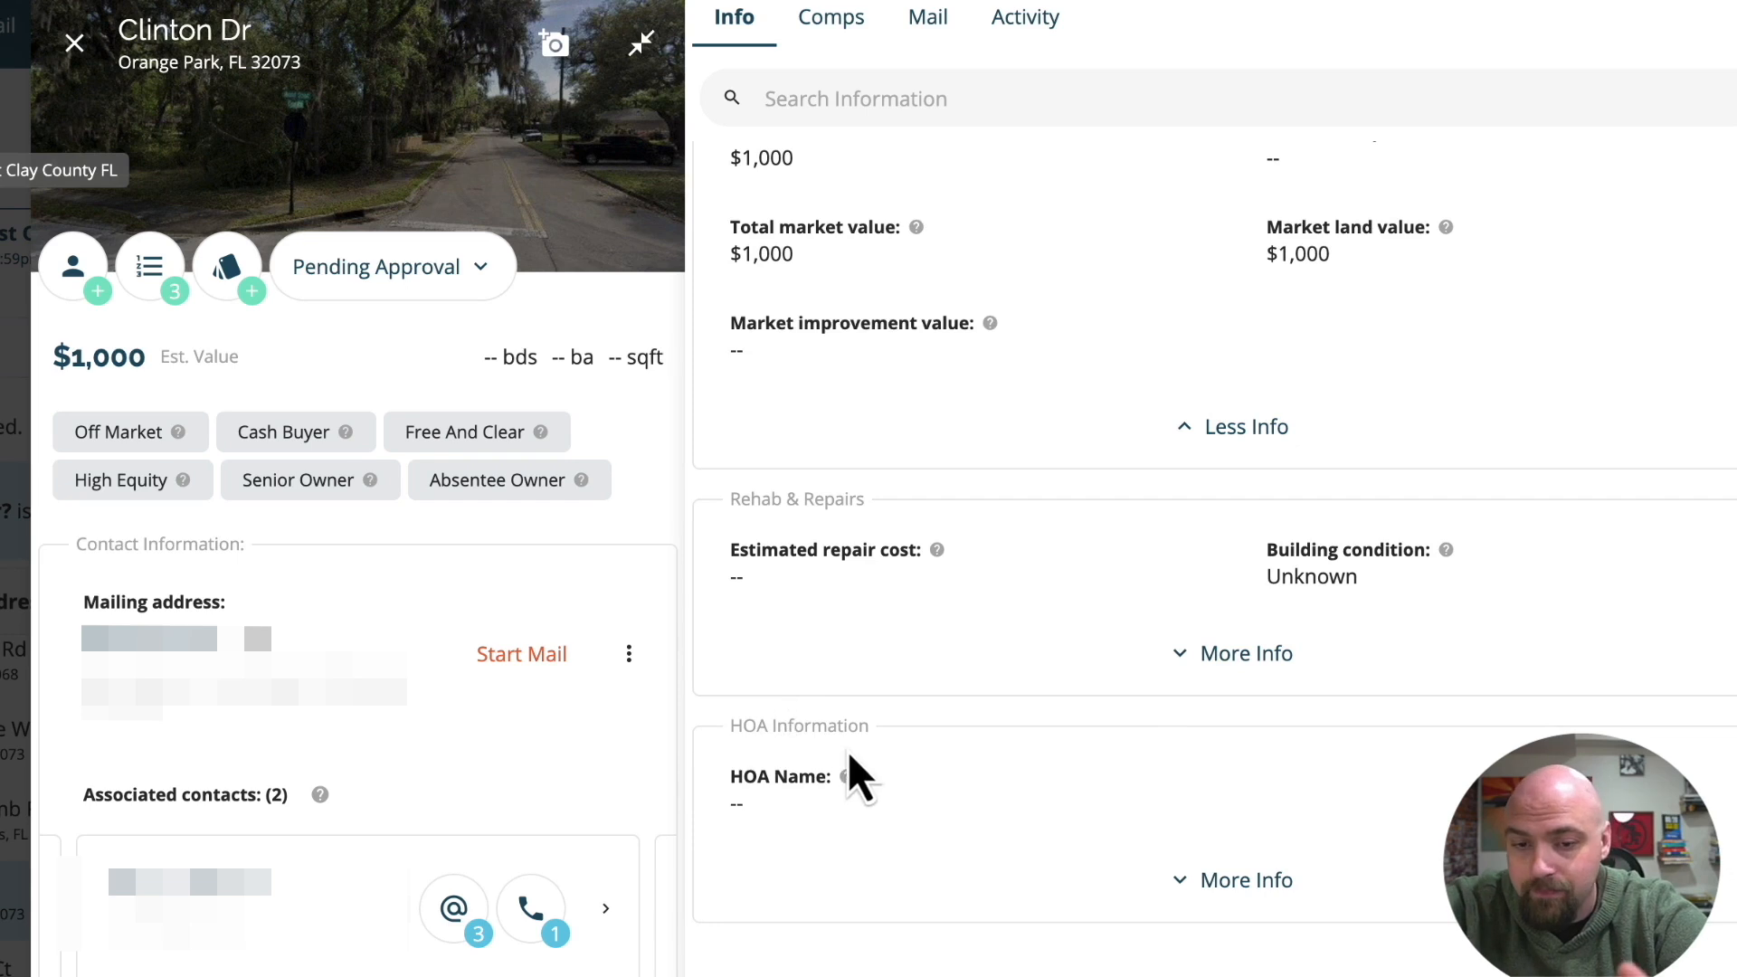
click(1253, 894)
scroll(1252, 891, down, 8)
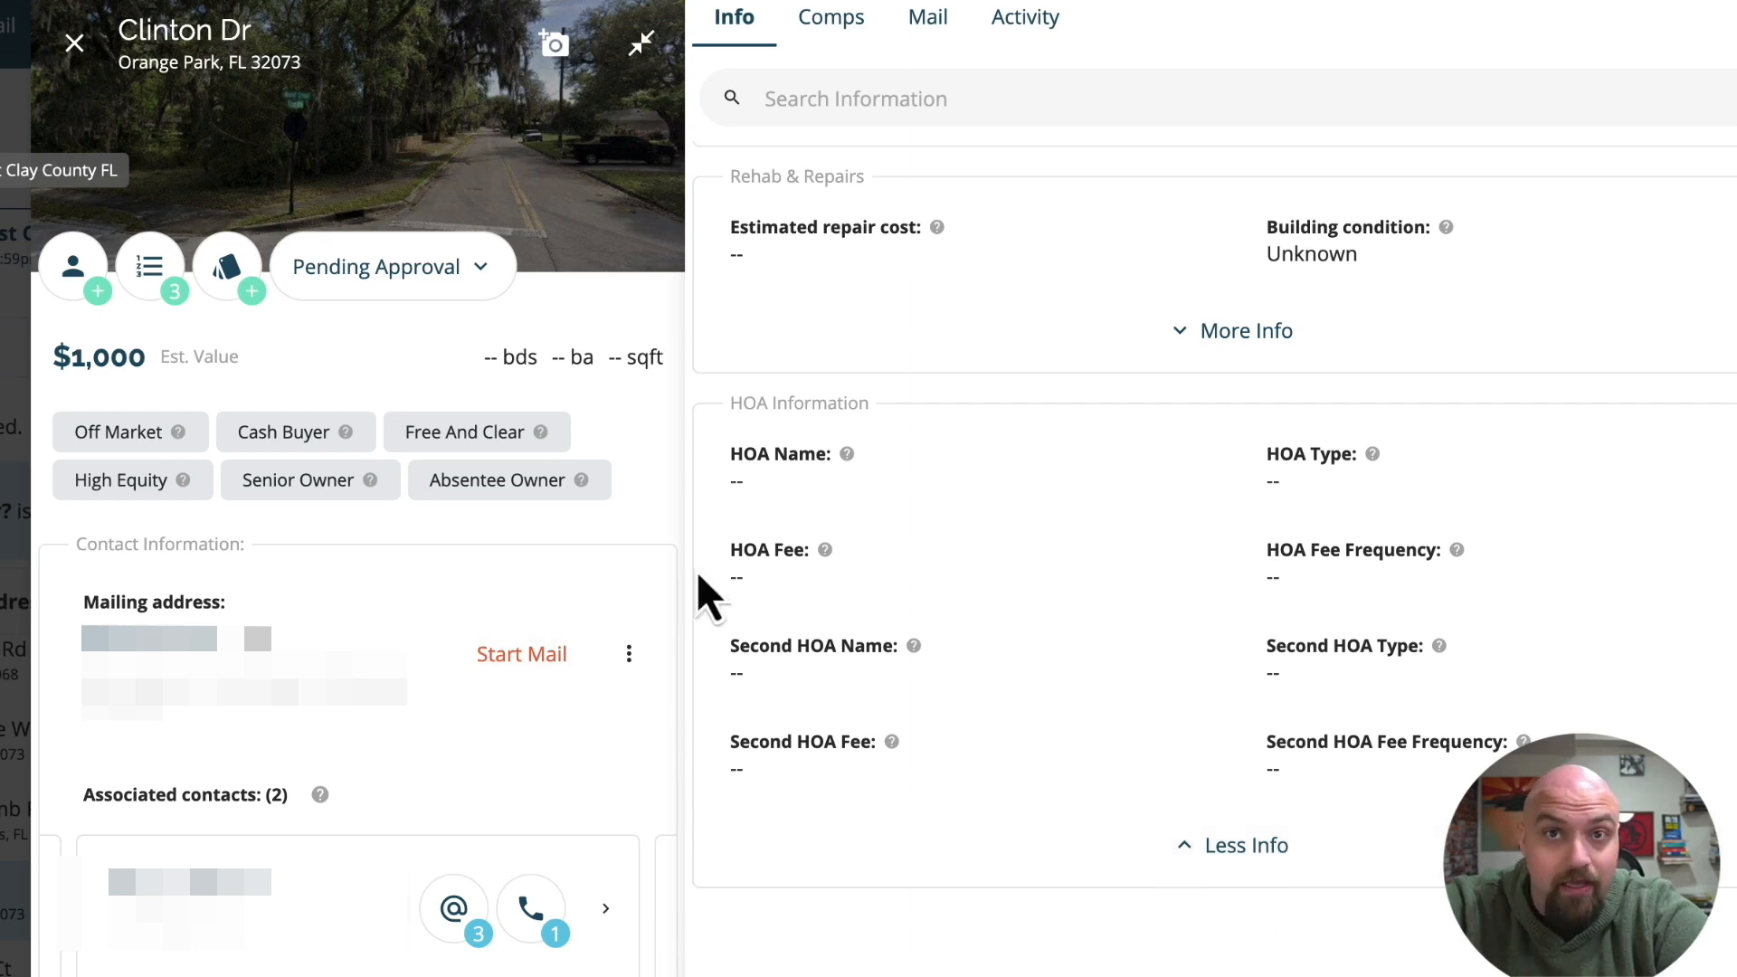
Browse the Clinton Dr lead's two associated contacts and open the first contact's details.
scroll(407, 737, down, 1)
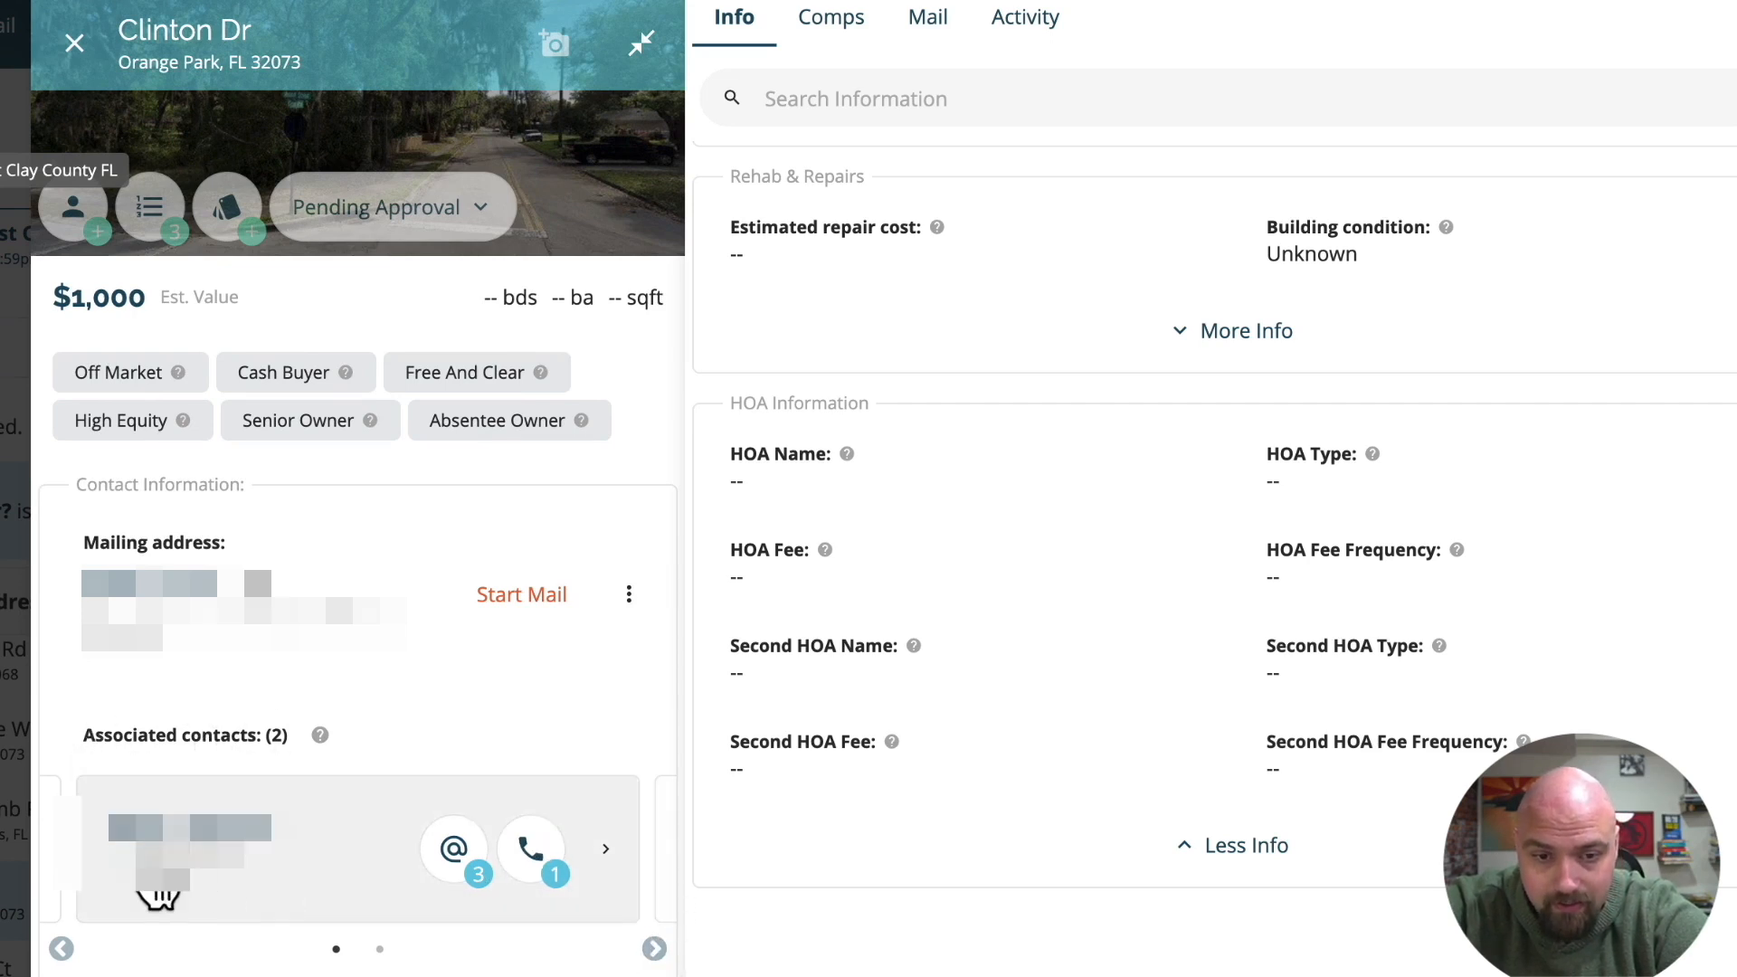
mouse_move(166, 878)
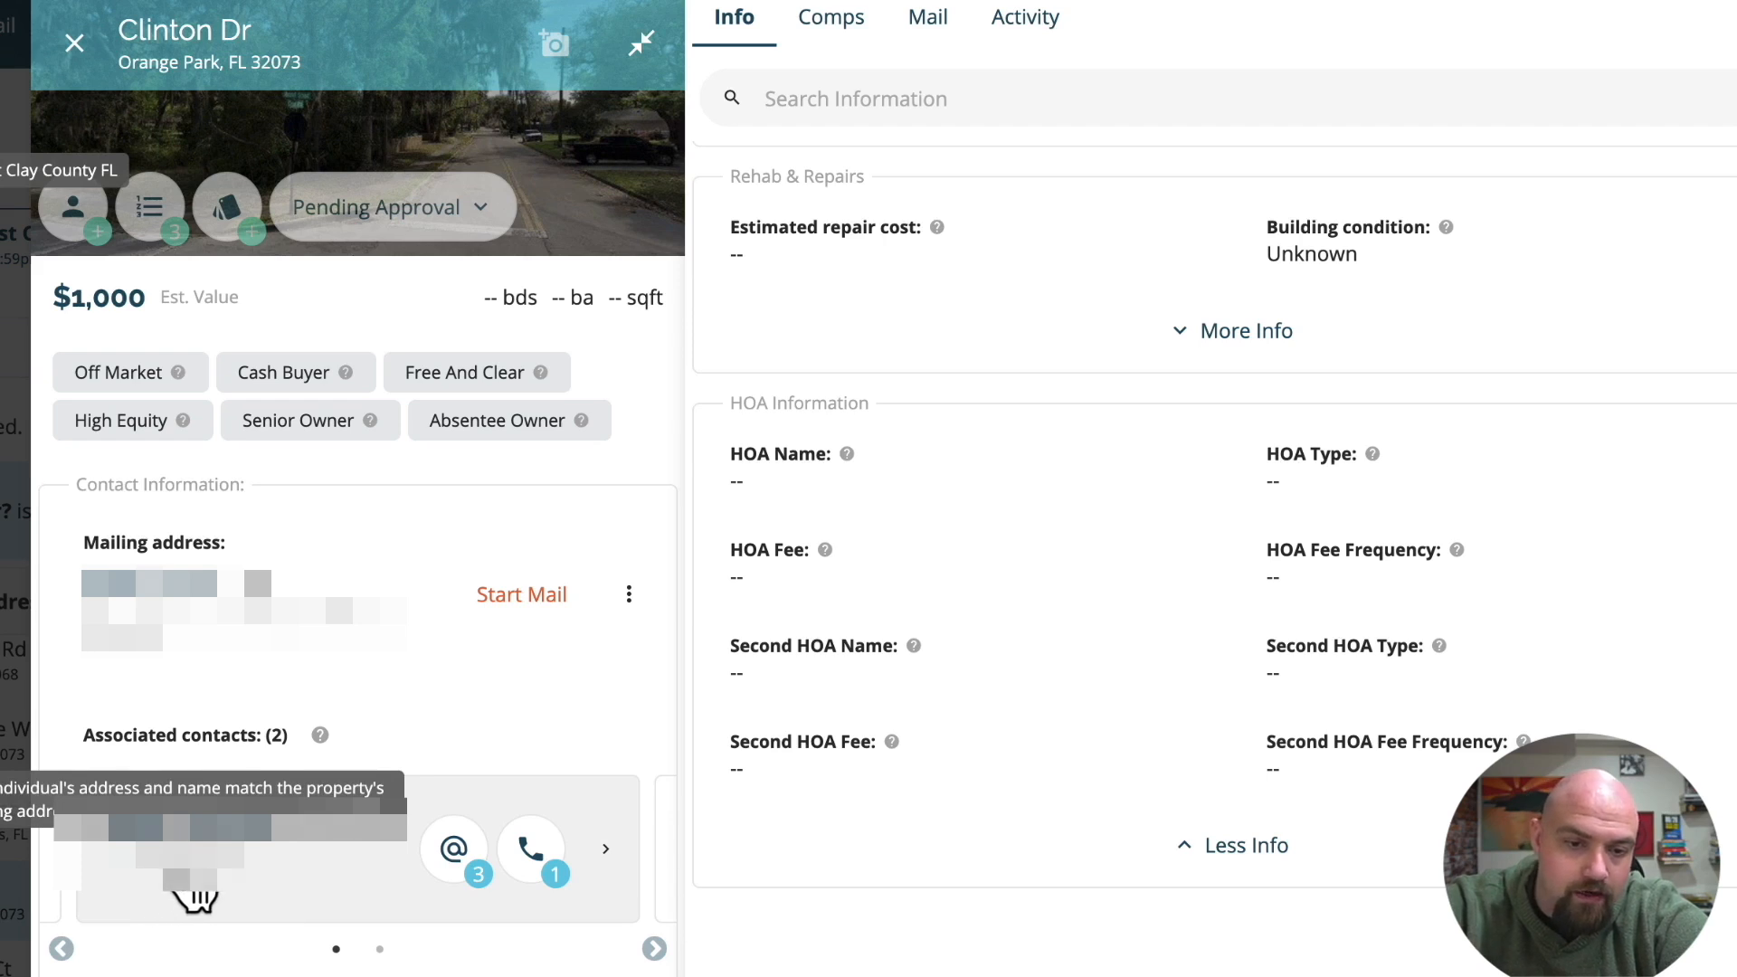
click(654, 949)
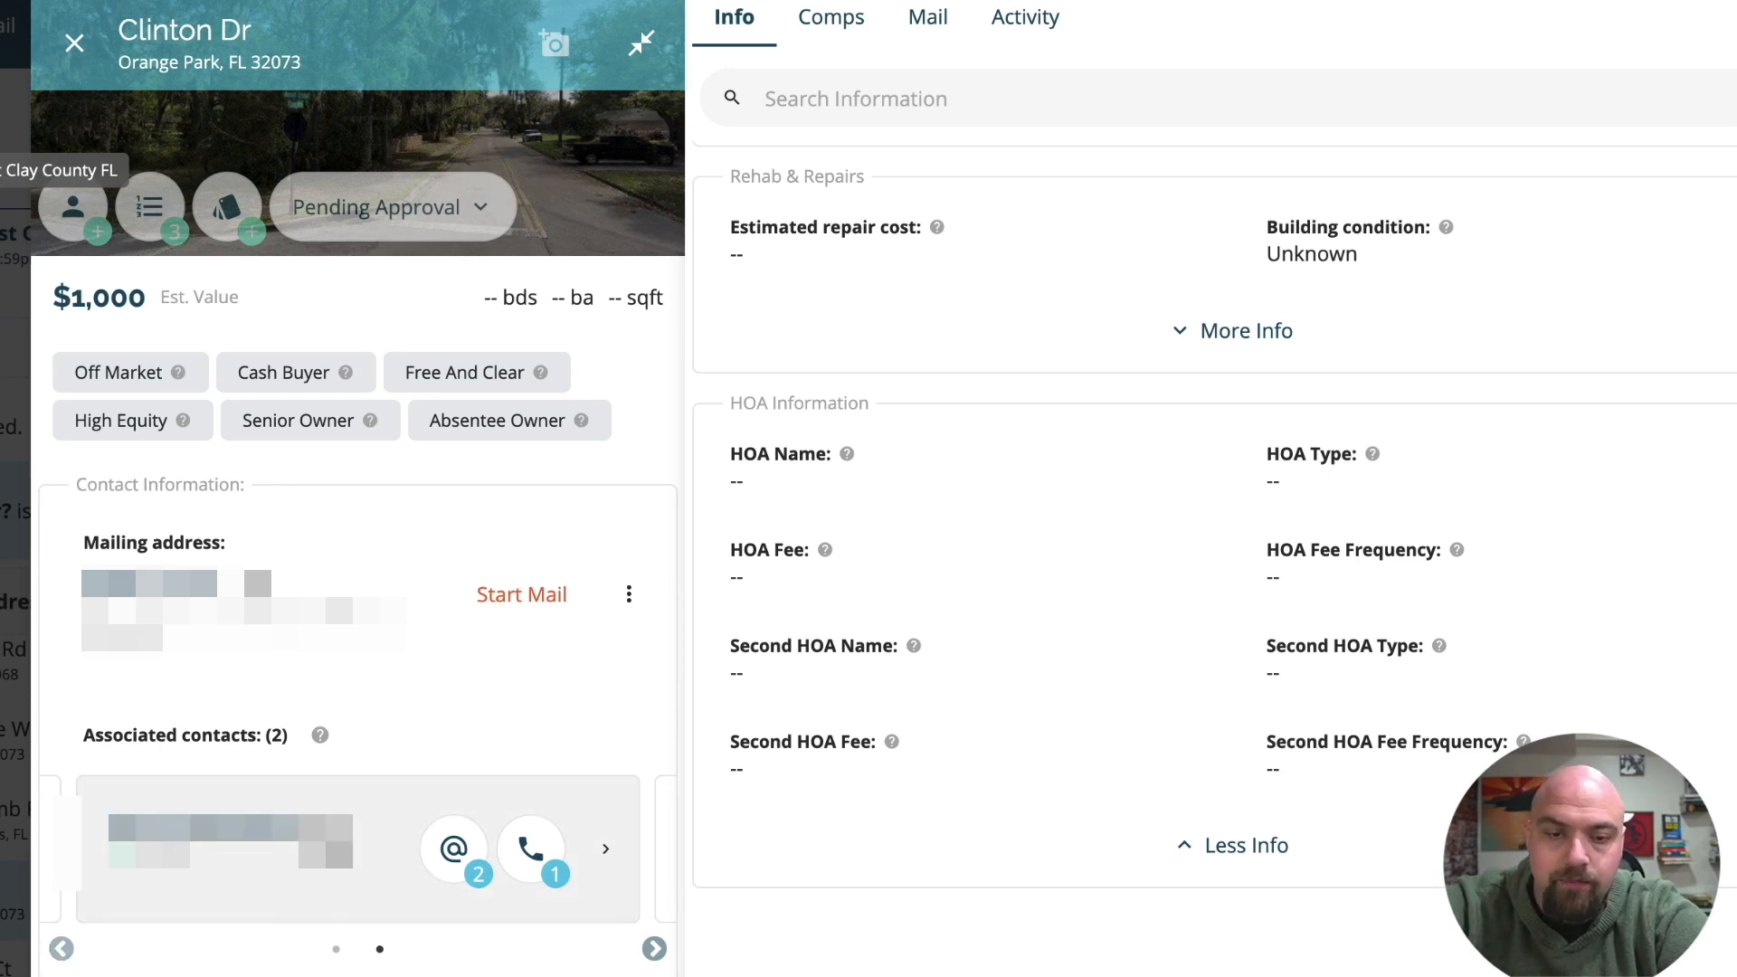
click(61, 948)
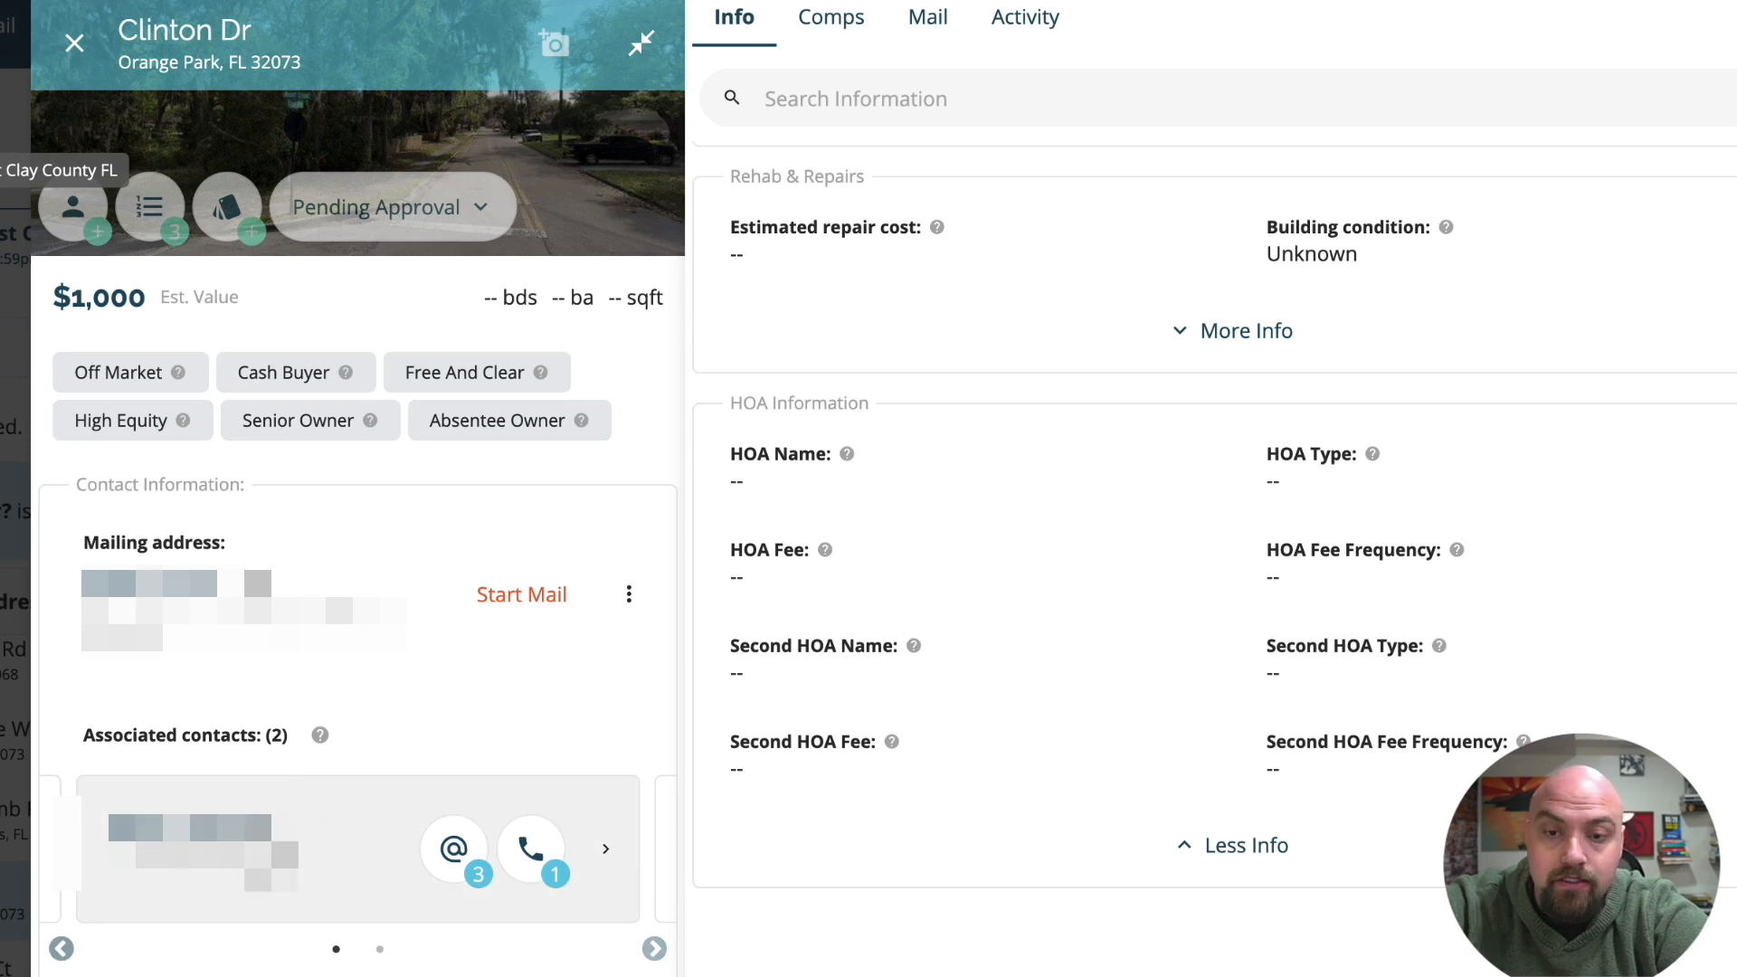
click(258, 864)
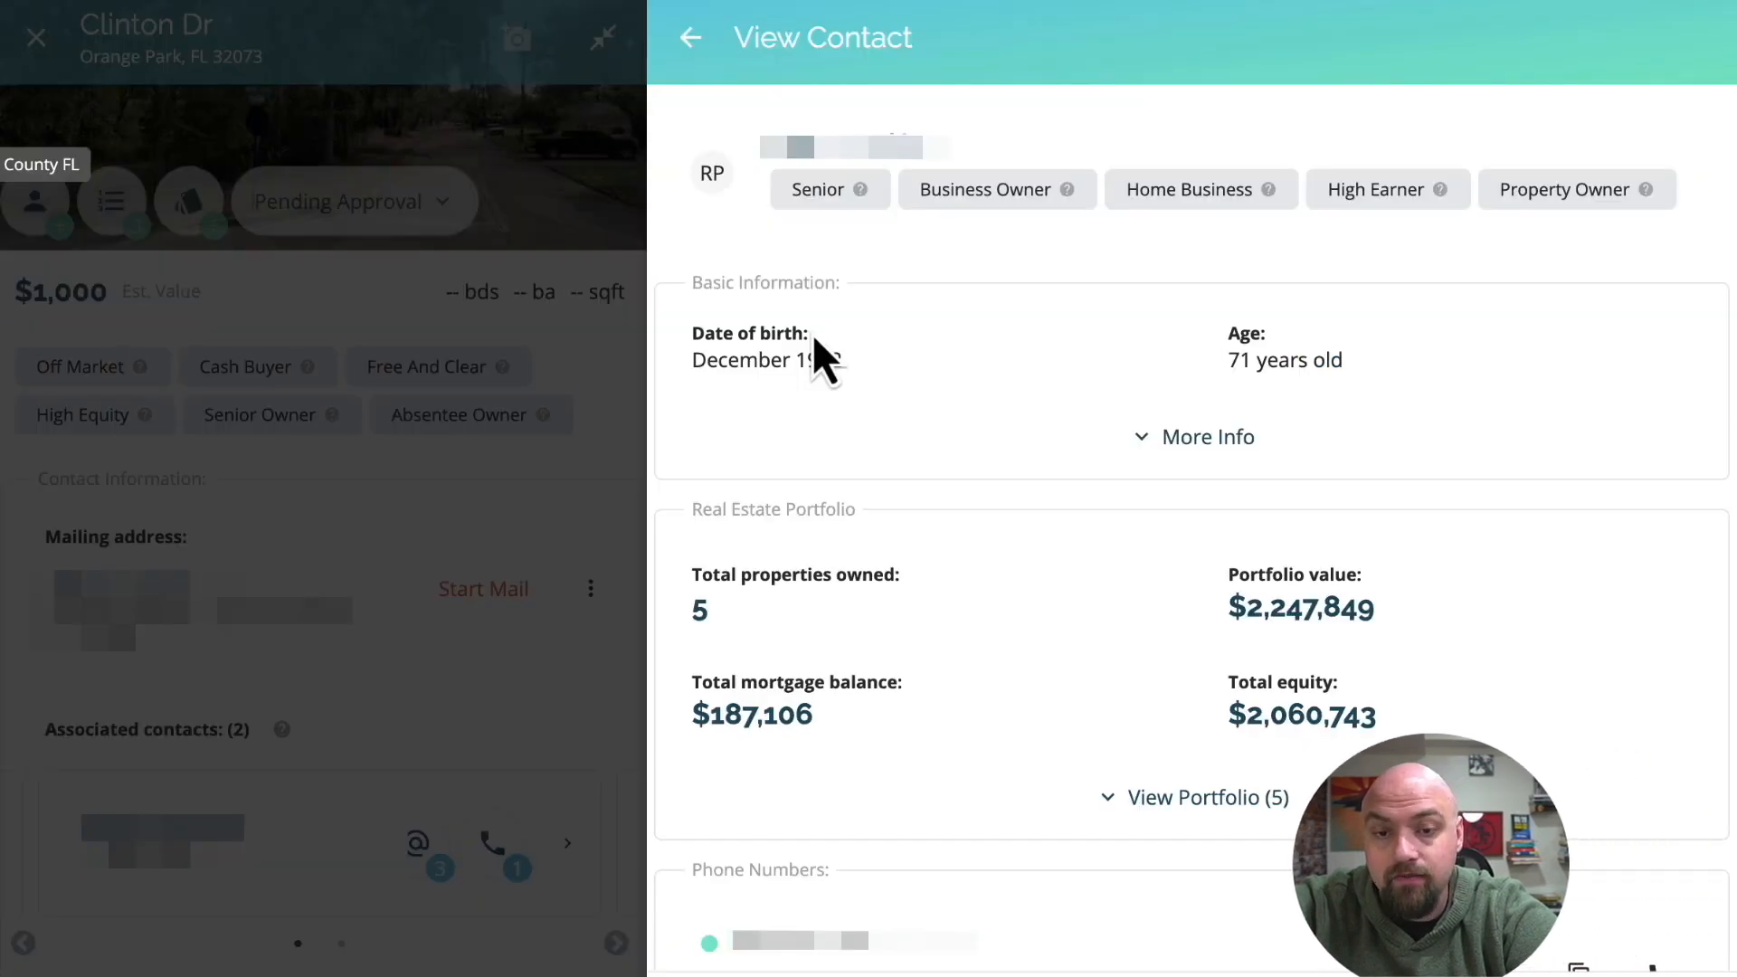
Expand the contact's Basic Information and examine the personal details and the properties listed in the Real Estate Portfolio.
click(1032, 427)
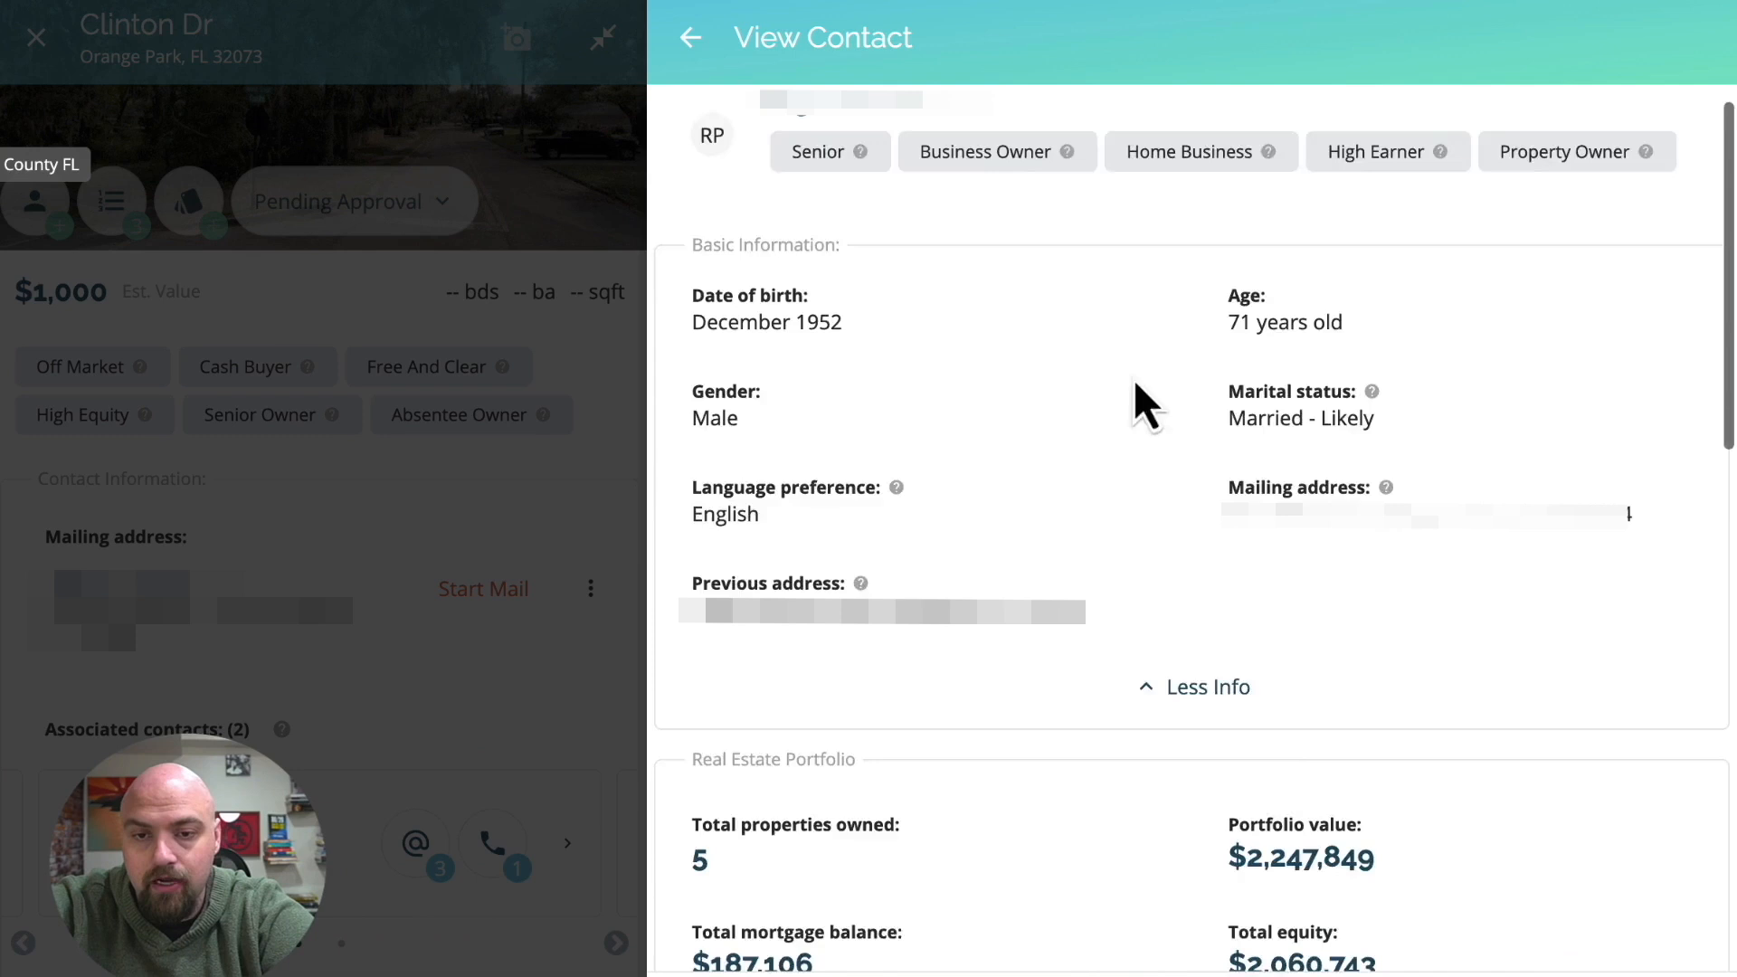
scroll(1135, 389, down, 2)
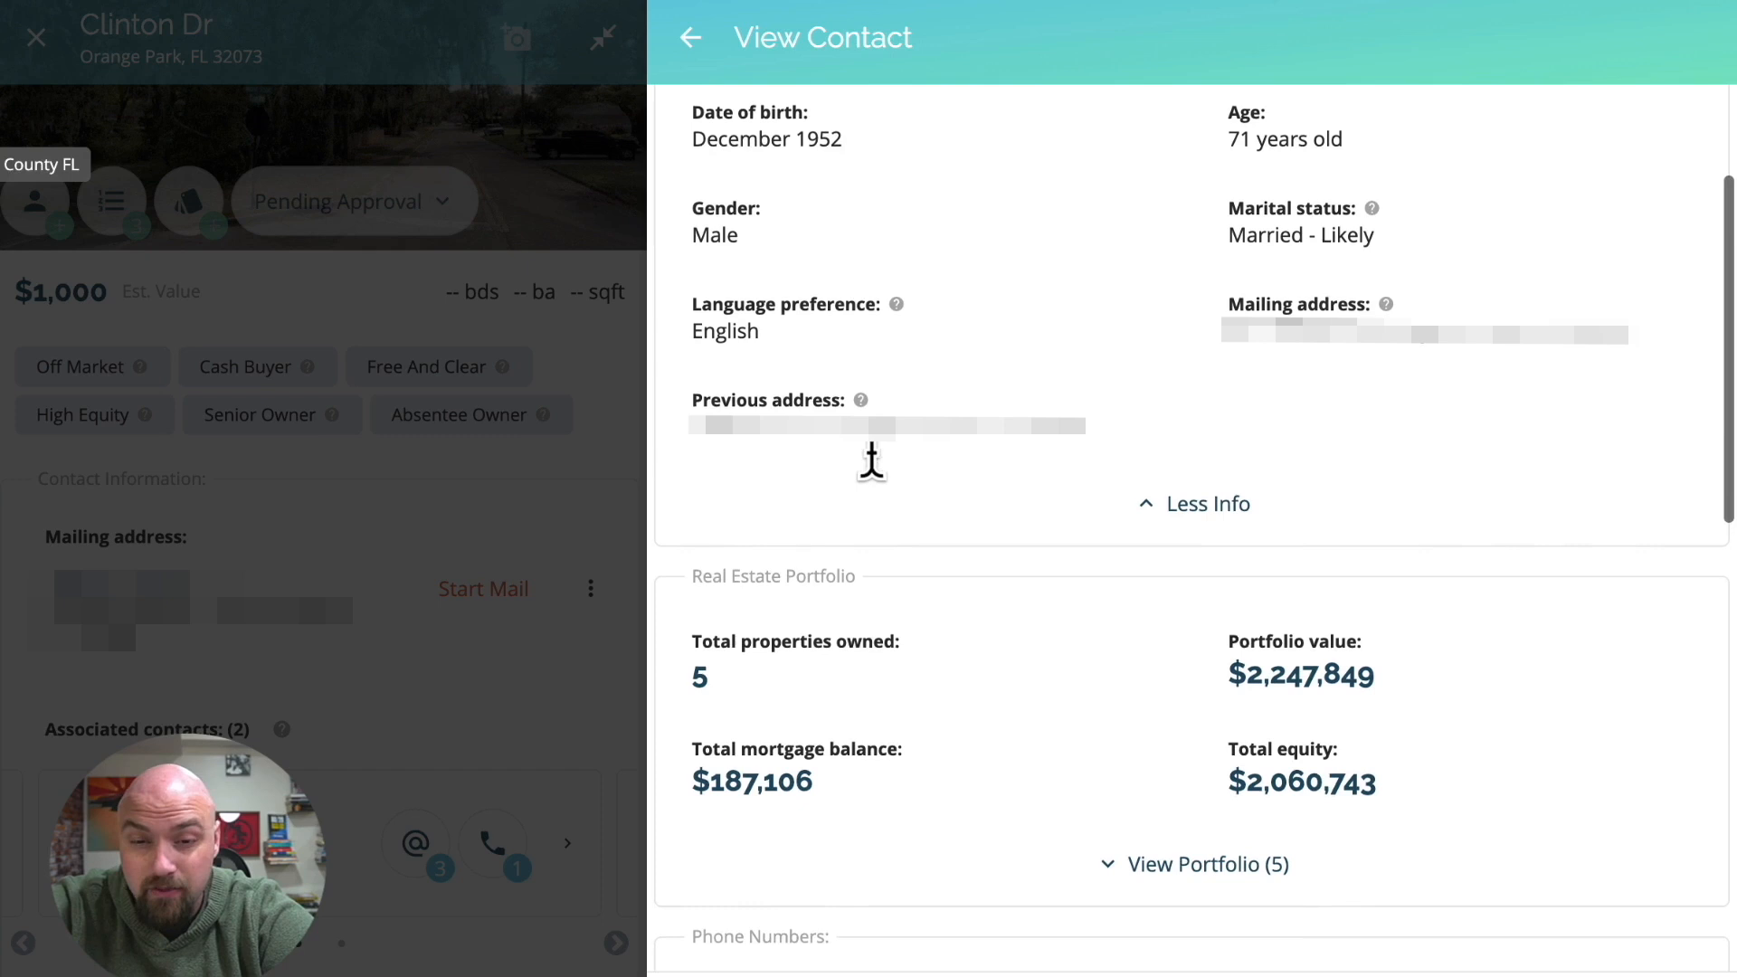
scroll(871, 461, down, 4)
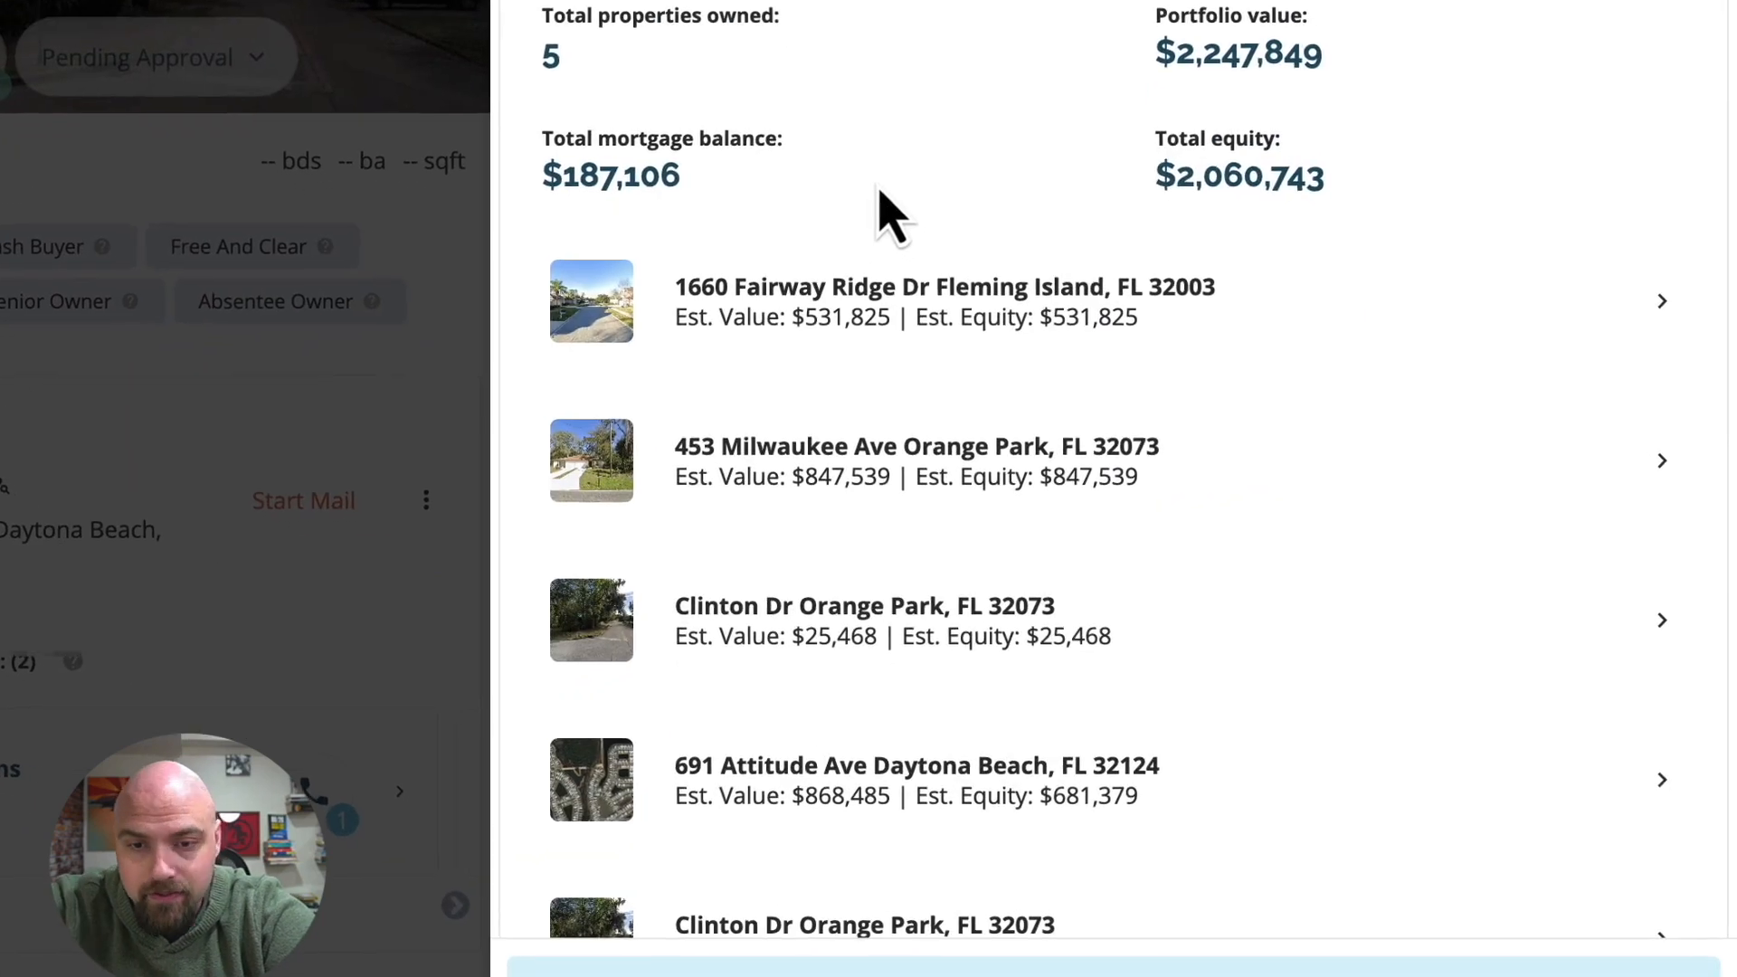
scroll(828, 420, down, 1)
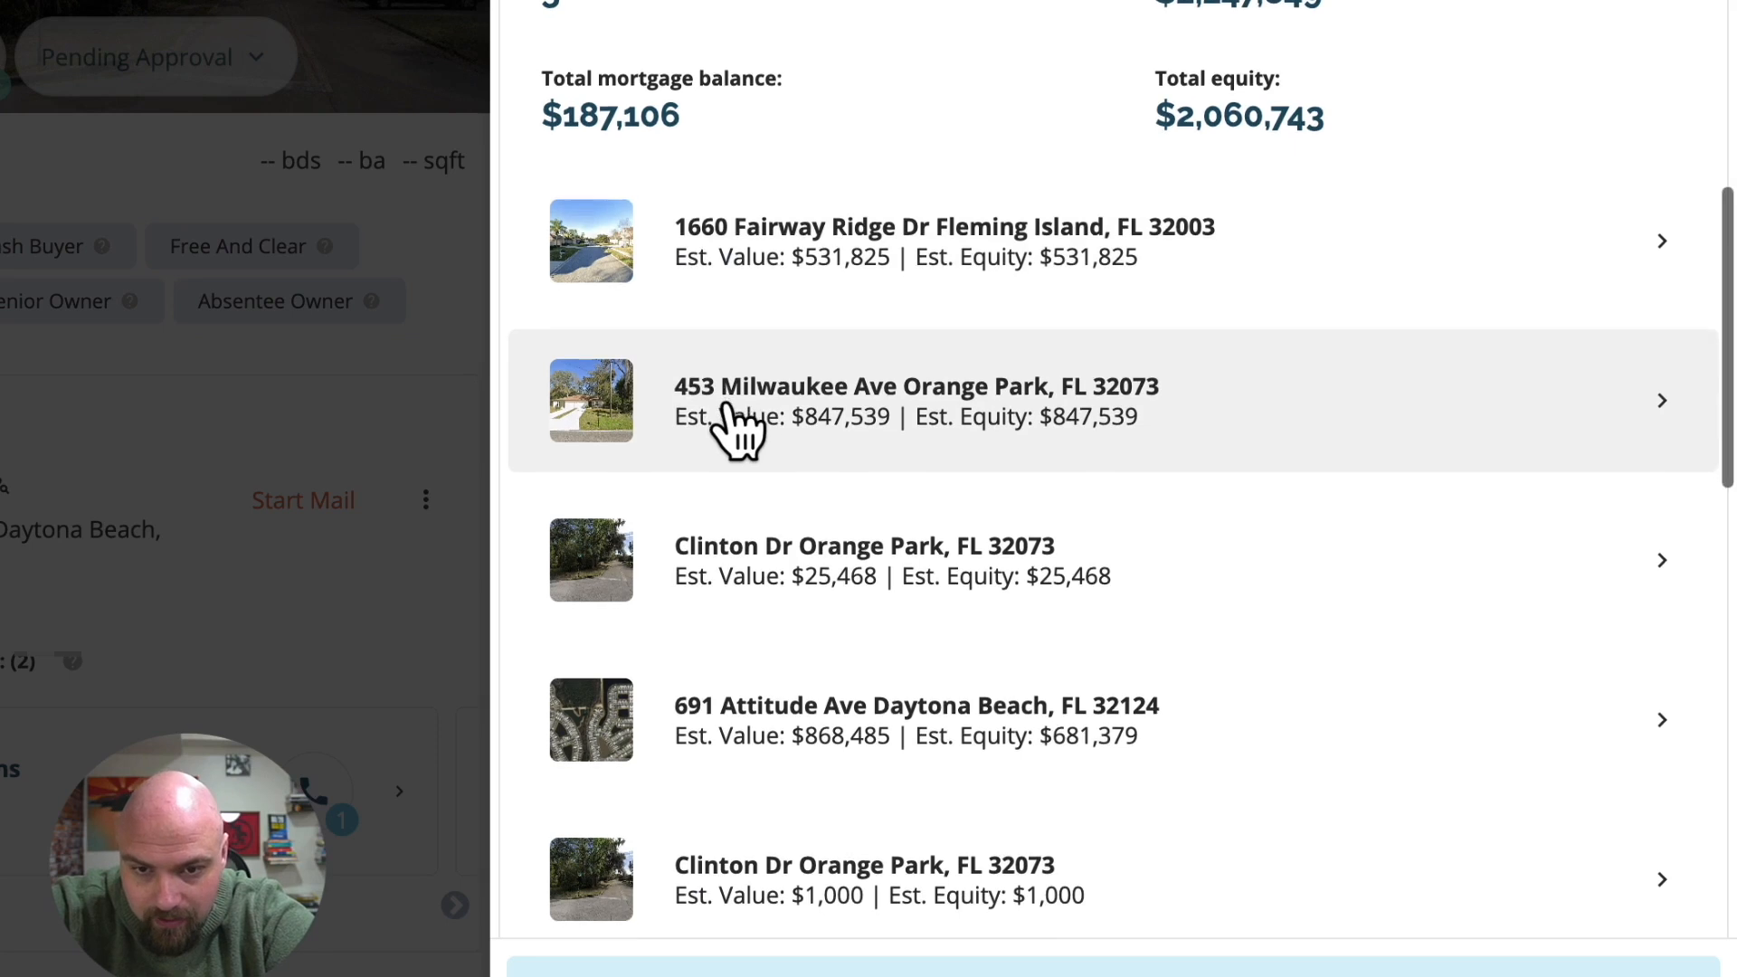
scroll(736, 423, down, 3)
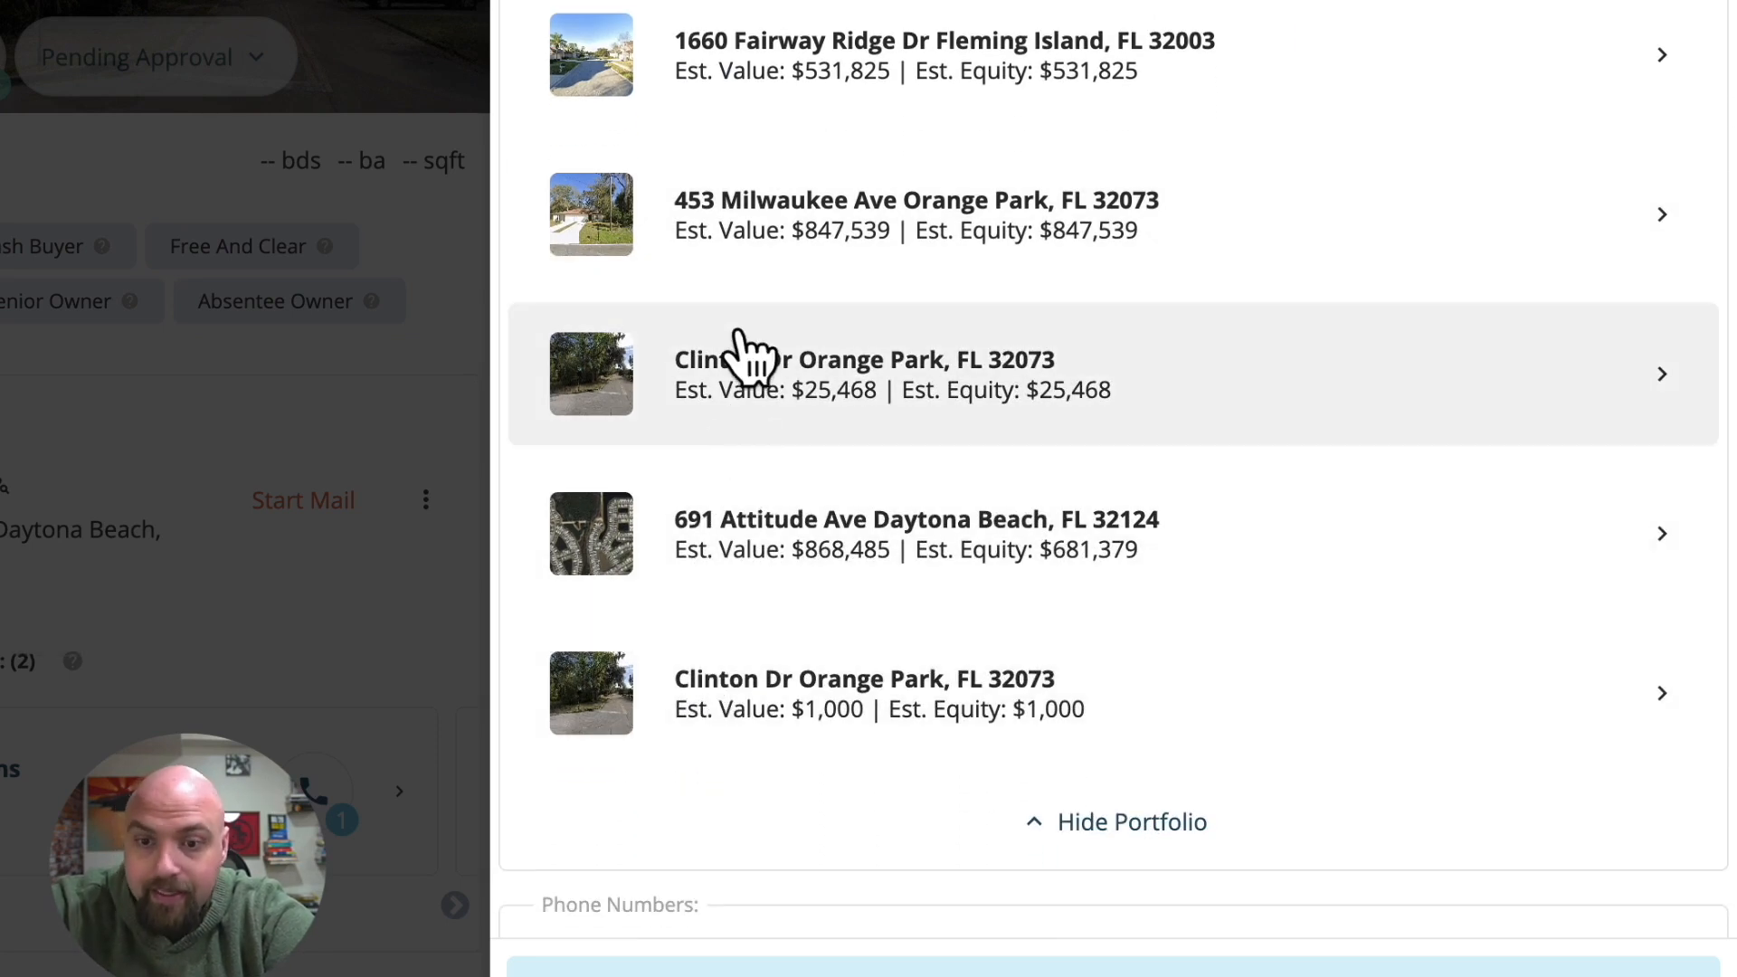
Review the contact's phone numbers and email addresses, and expand Professional Information to view occupation, net asset value and household income.
scroll(737, 572, down, 1)
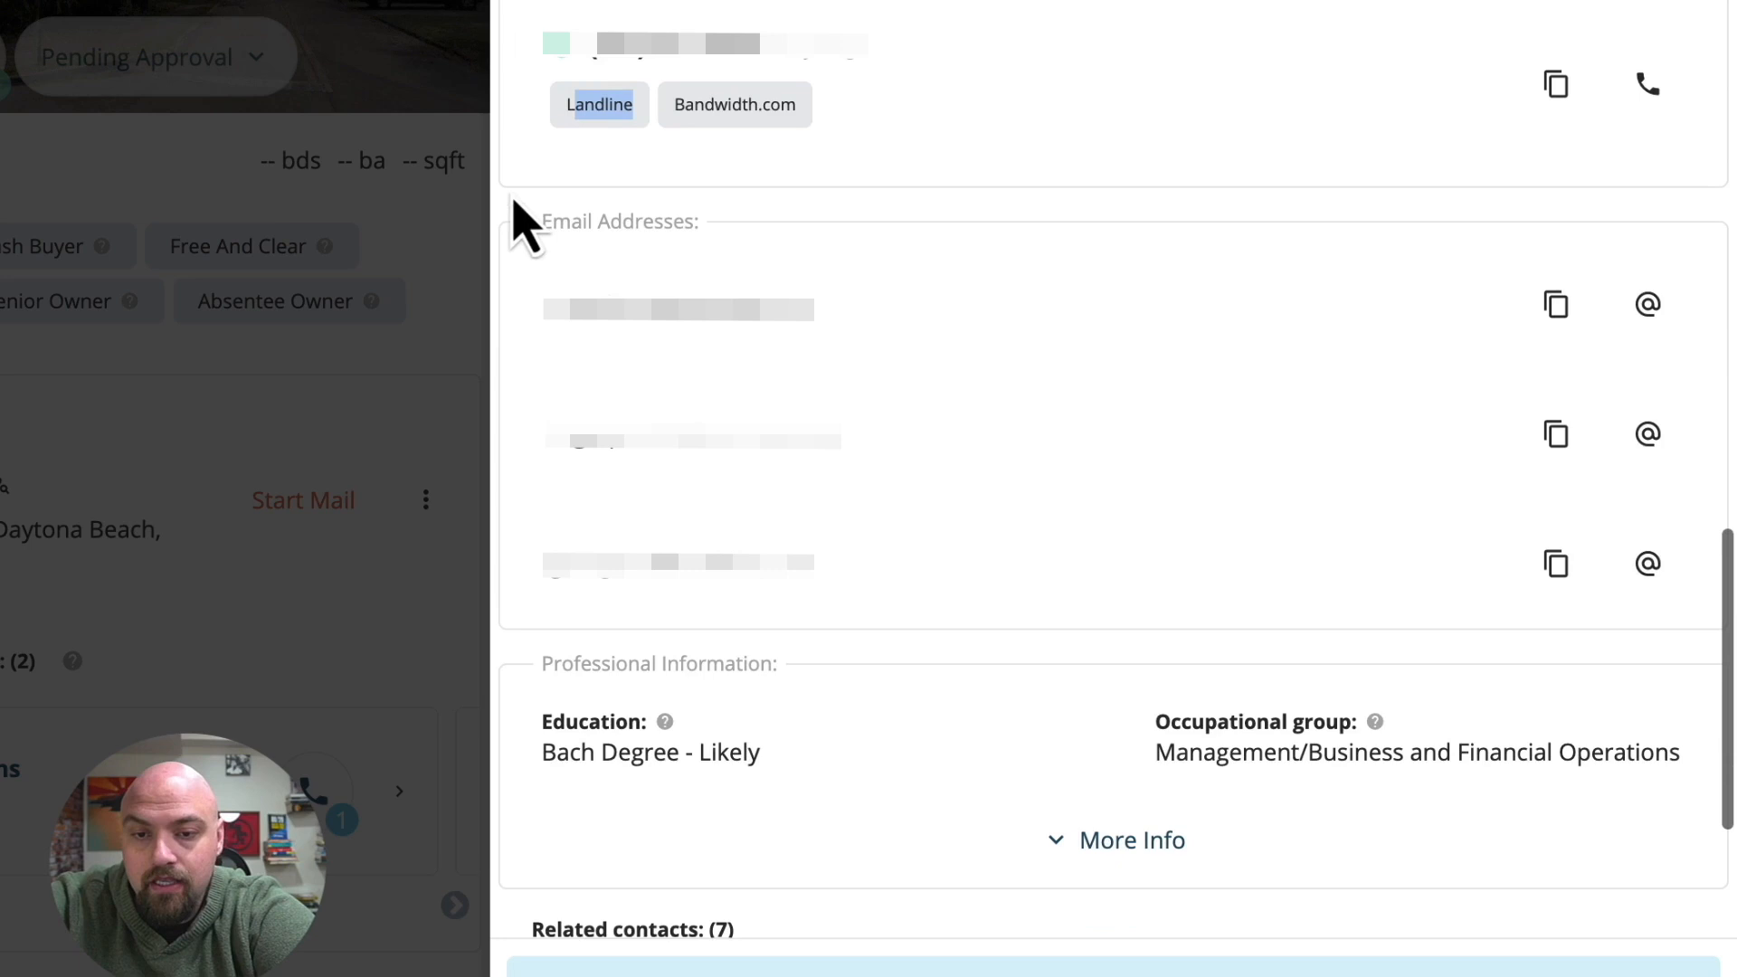
scroll(815, 407, down, 3)
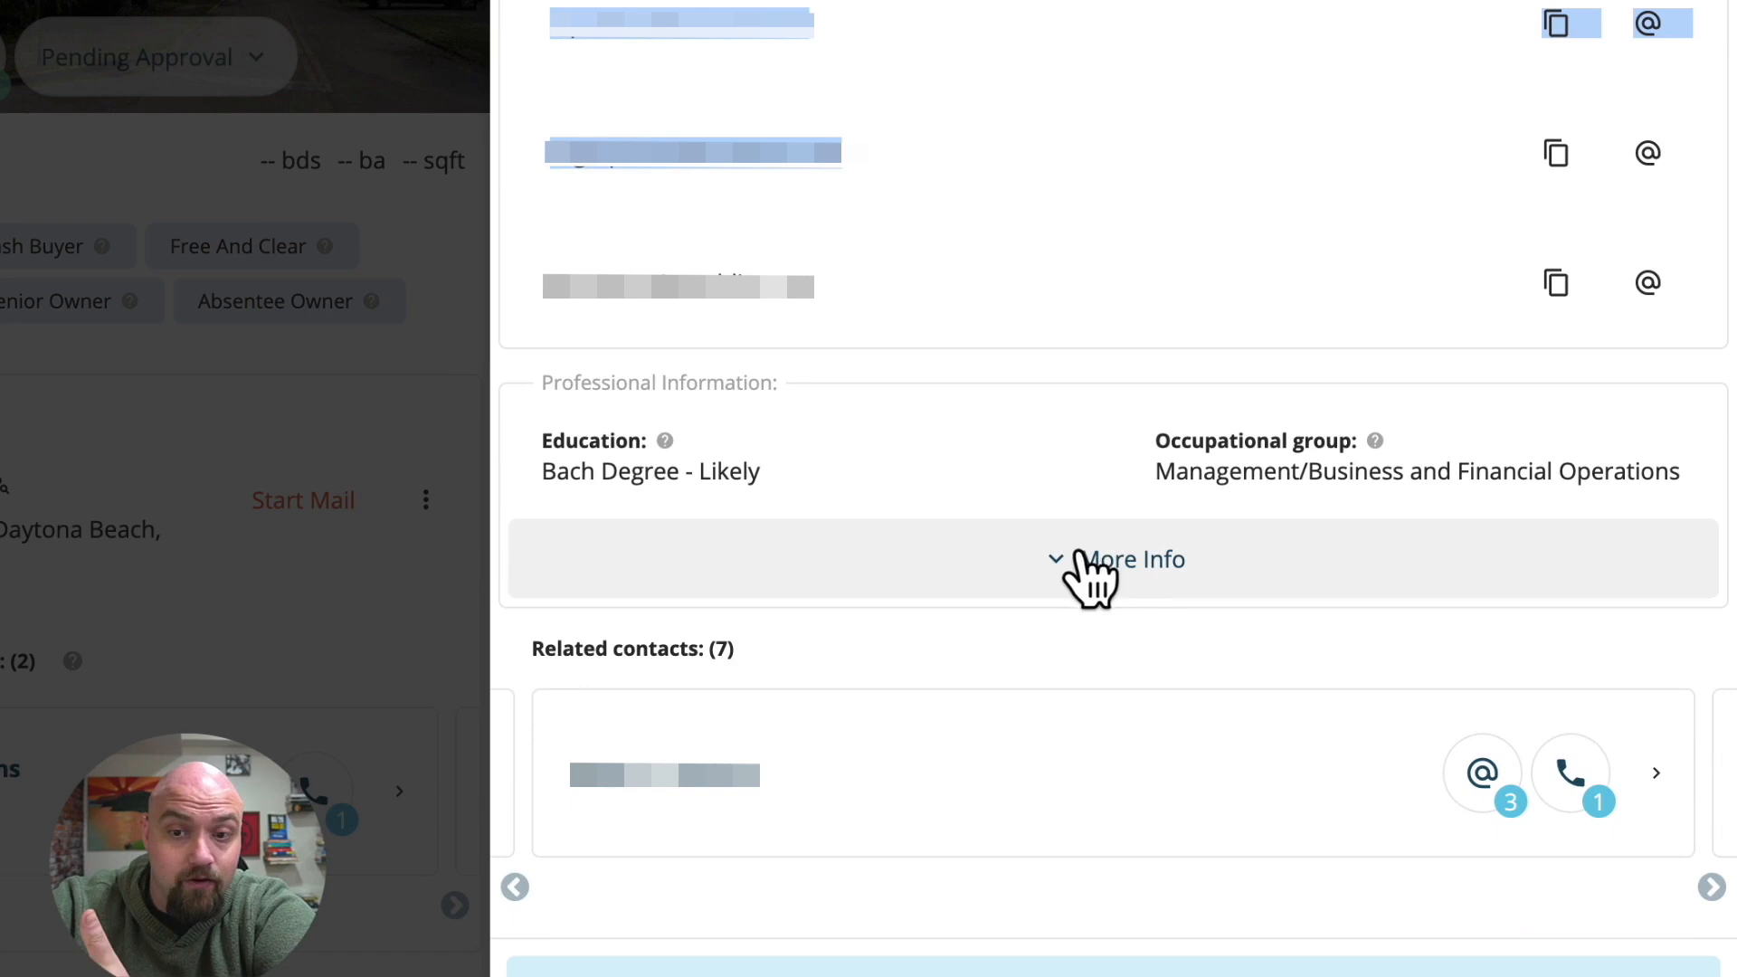
click(1081, 563)
scroll(1095, 579, down, 3)
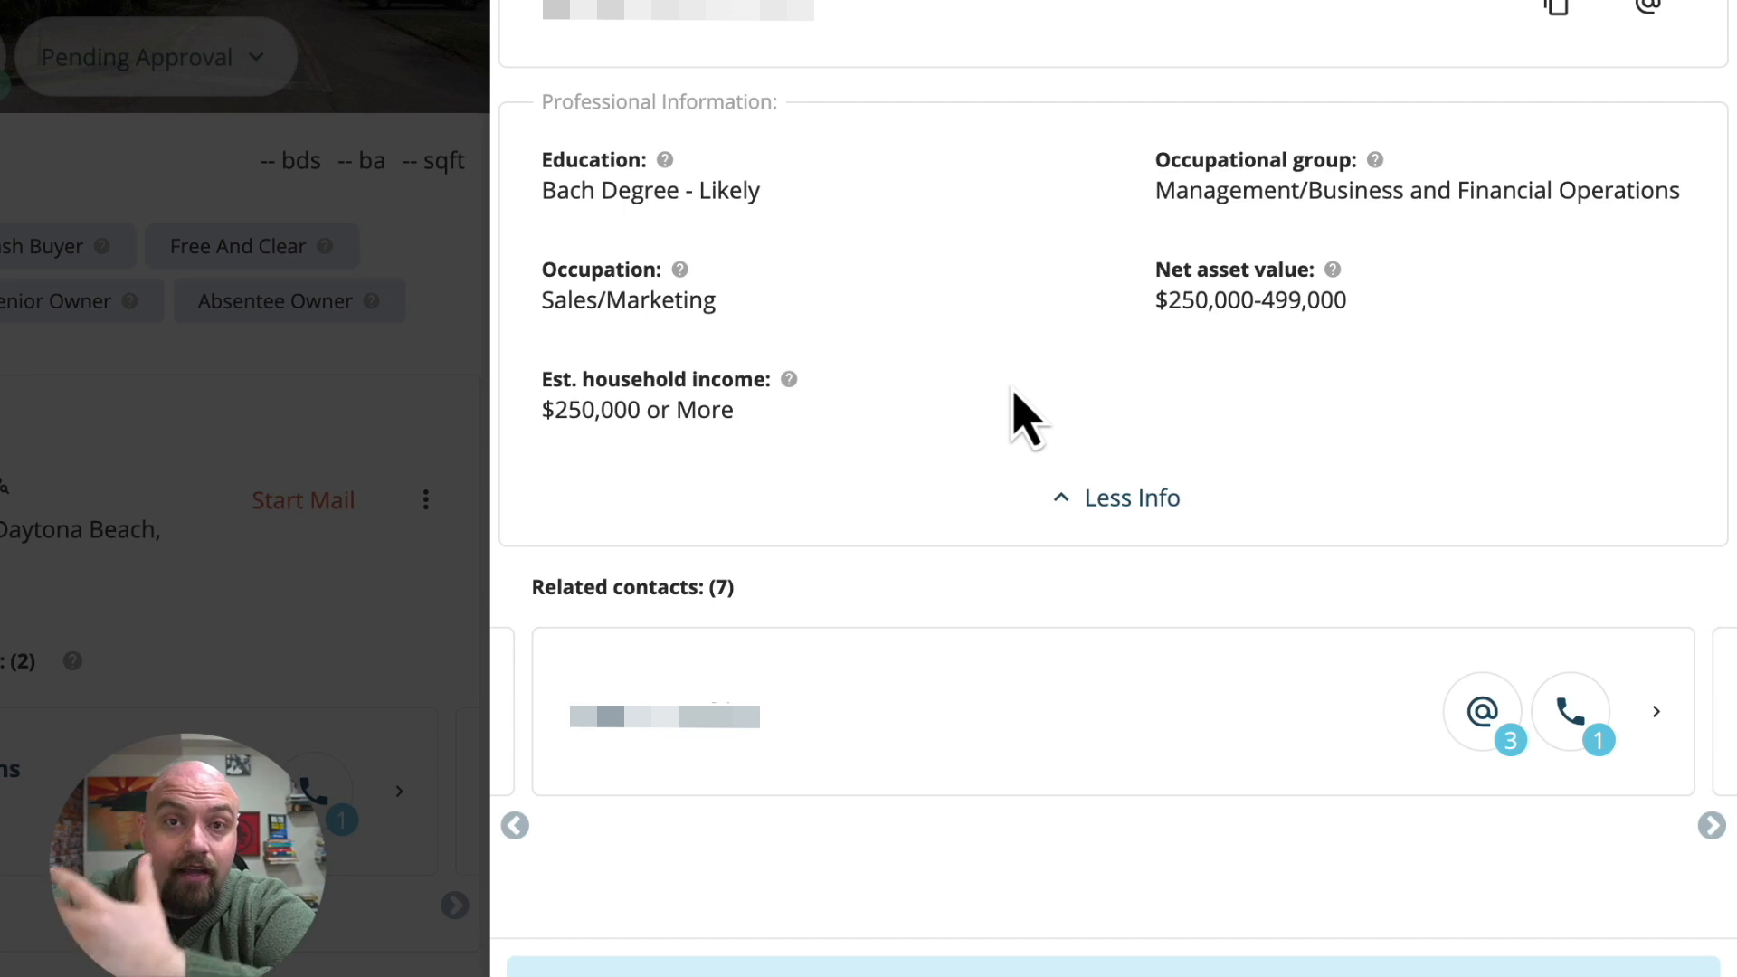
Examine another contact's phone numbers with their Do Not Call and line-type labels, and the profile labels of the second contact linked to Clinton Dr.
scroll(608, 629, up, 8)
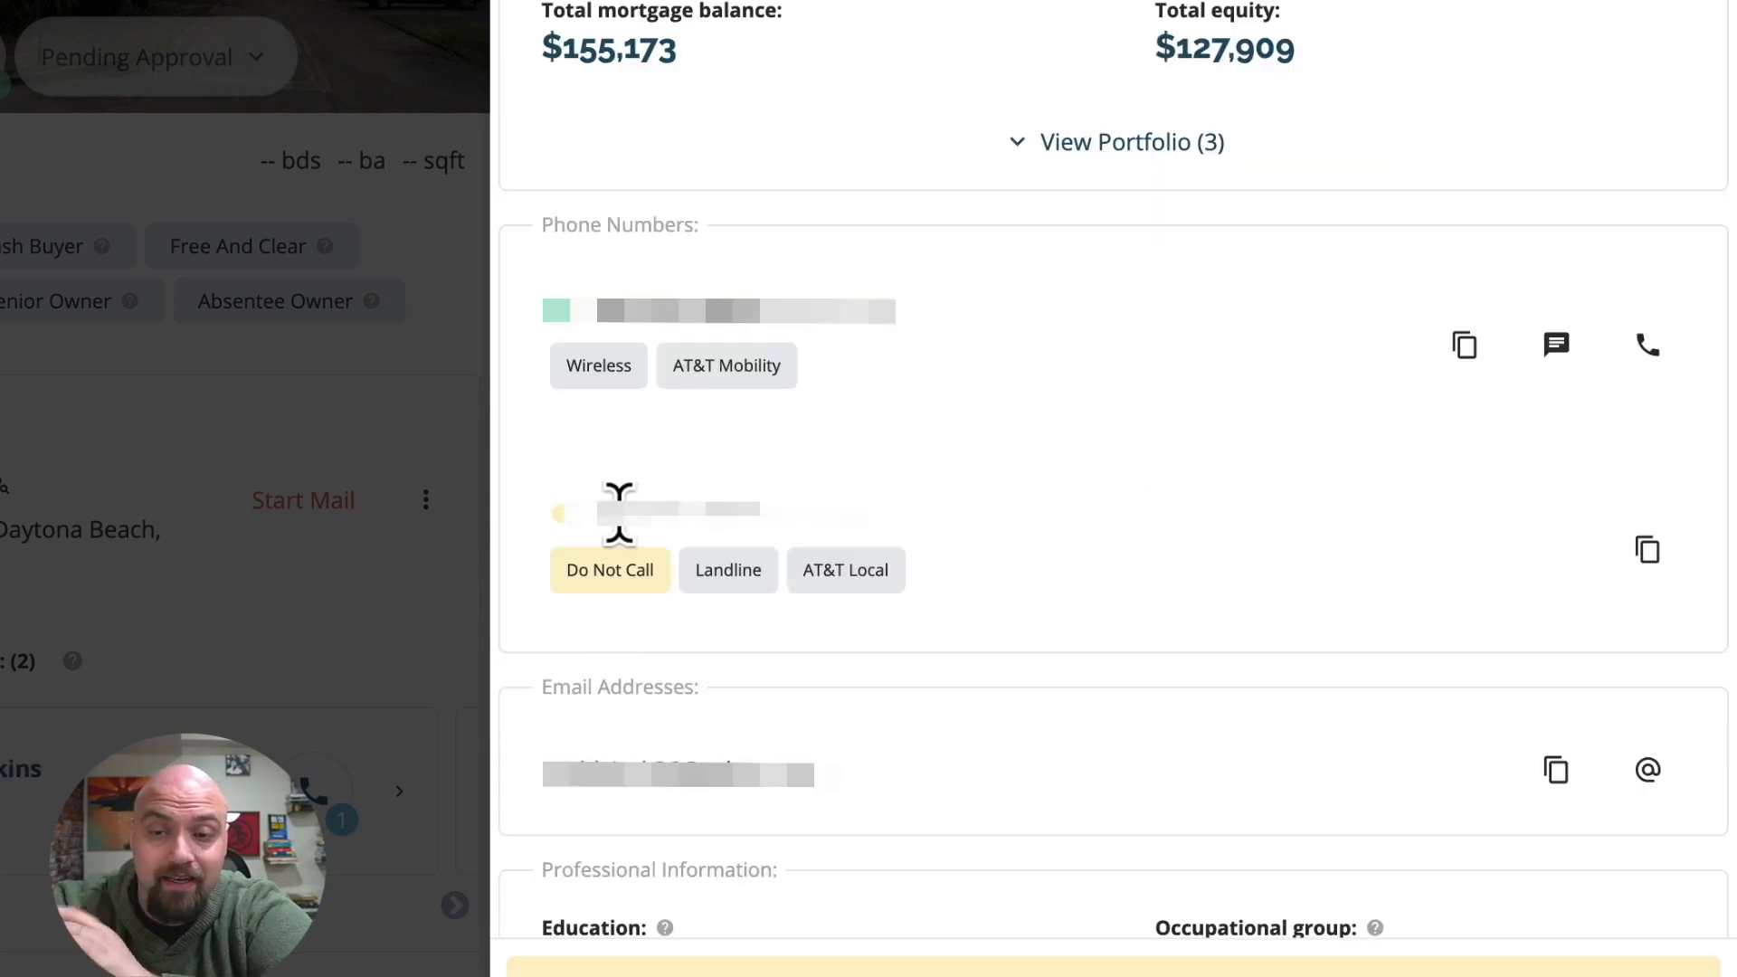
drag(593, 508, 775, 509)
click(1106, 500)
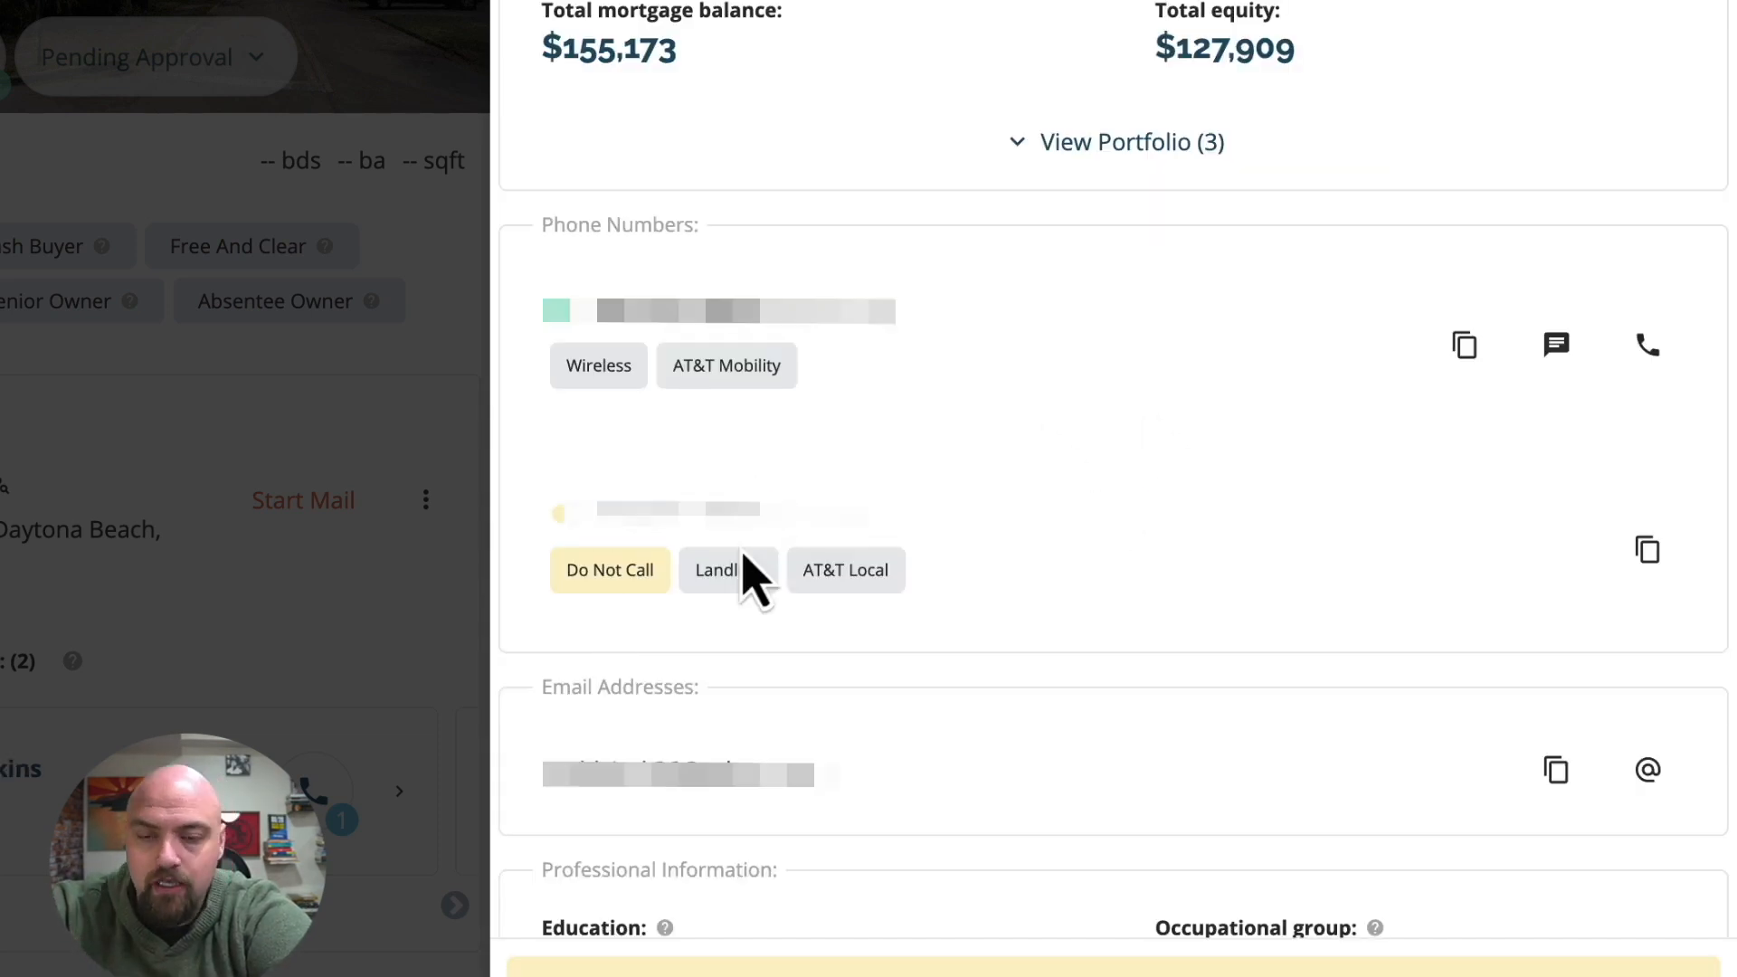
mouse_move(601, 590)
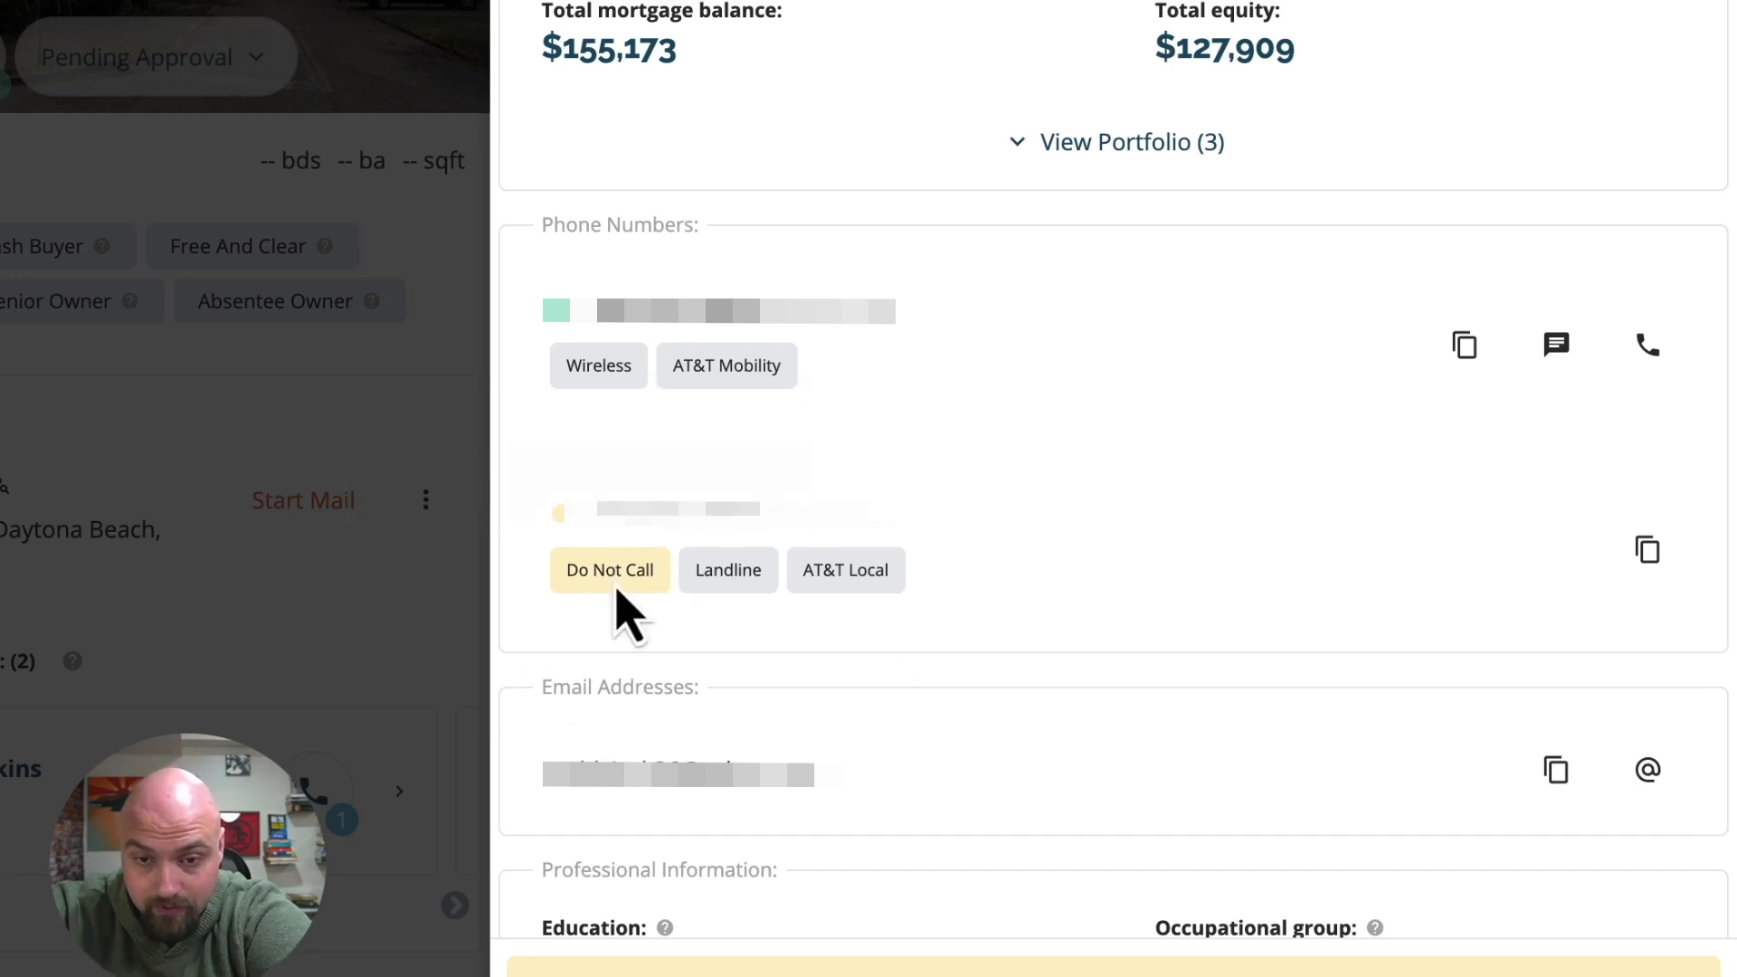
scroll(782, 647, up, 8)
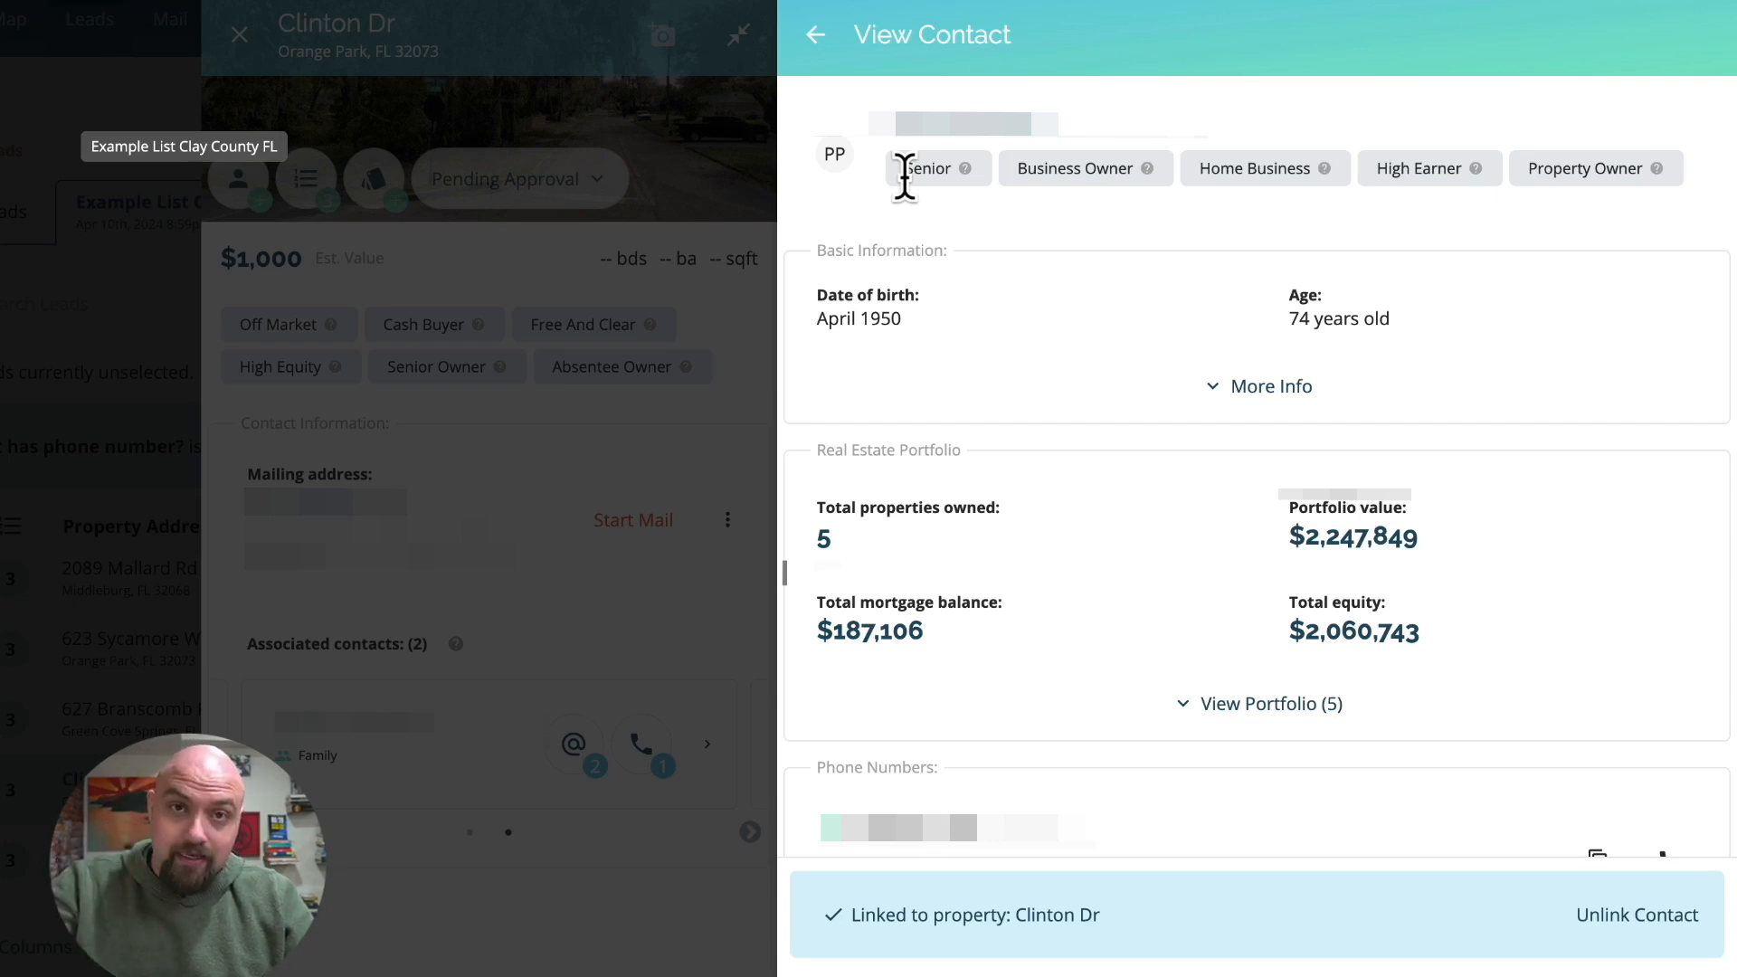
double_click(938, 169)
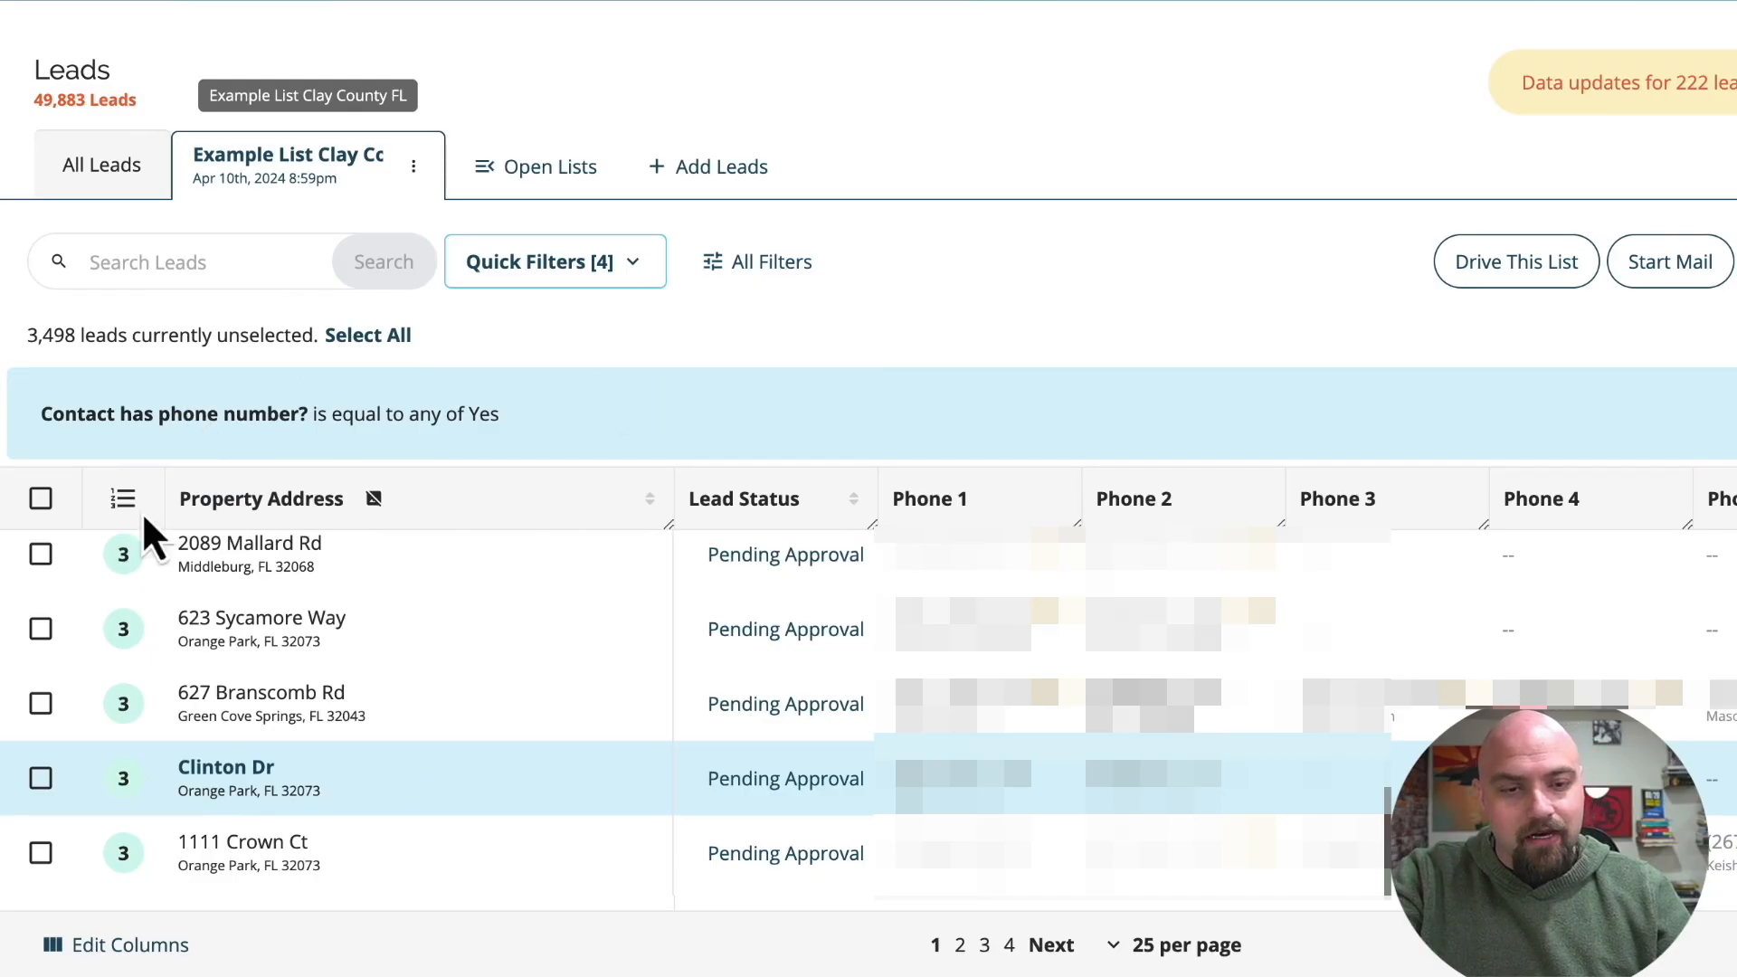
Select all leads in the filtered Example List Clay County FL and open the Export Leads settings for them.
click(40, 498)
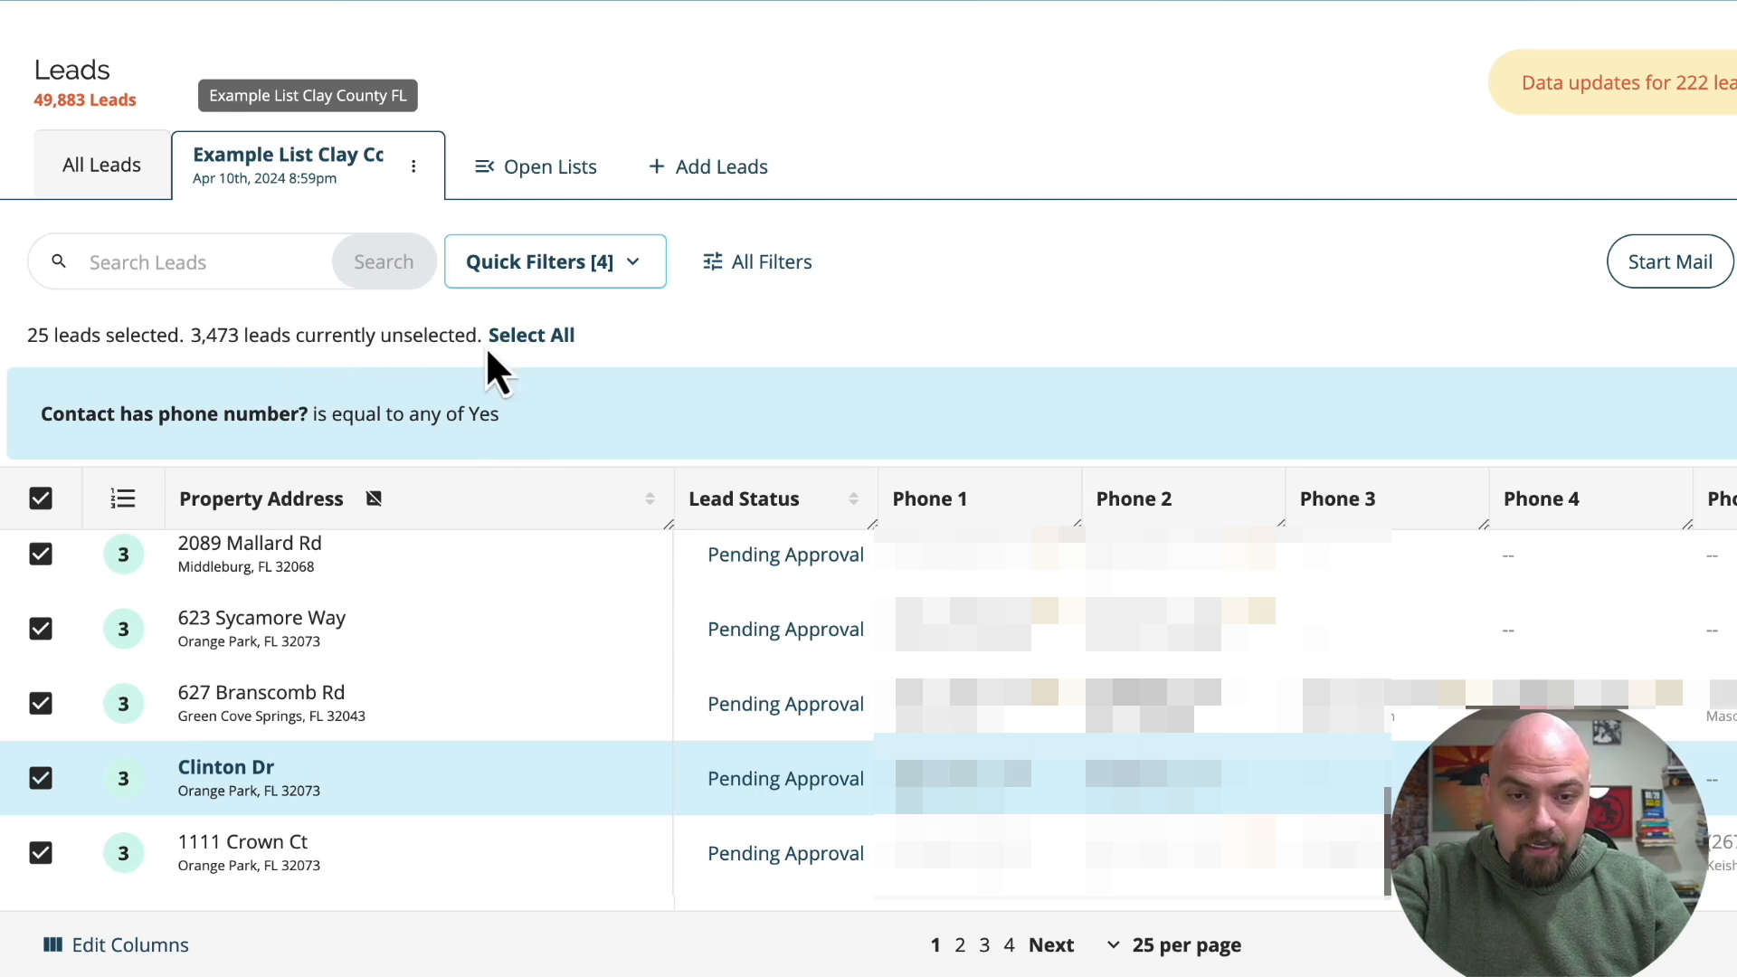
click(510, 344)
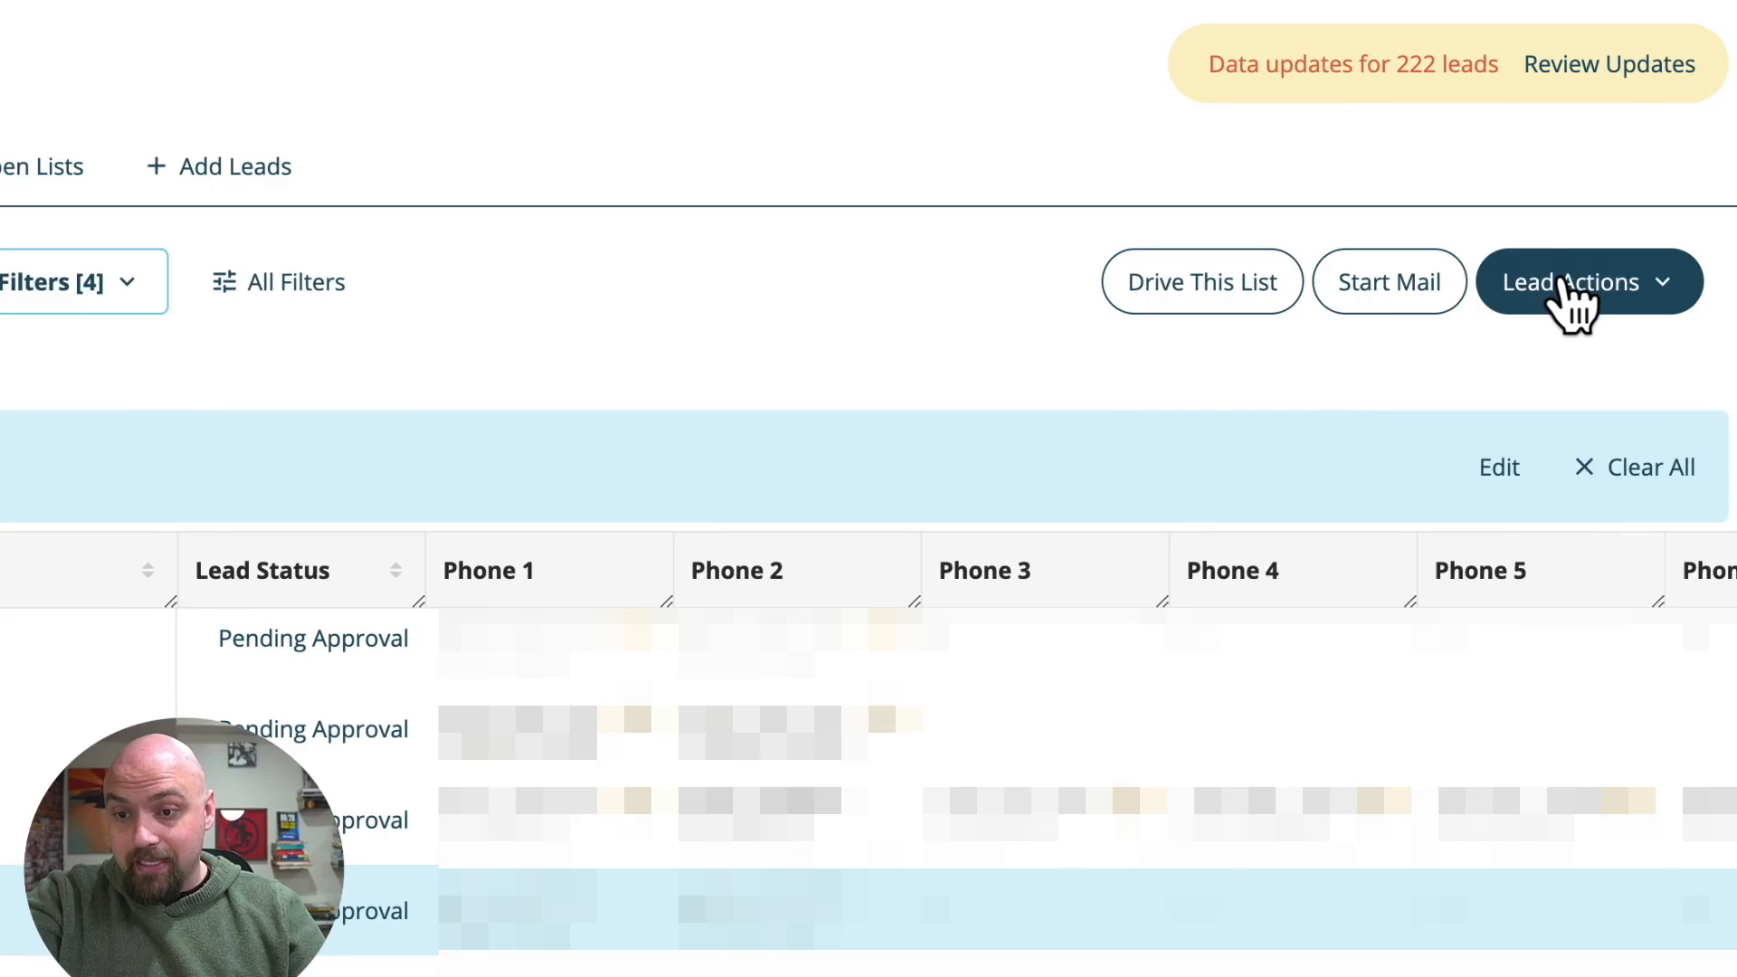
click(1569, 290)
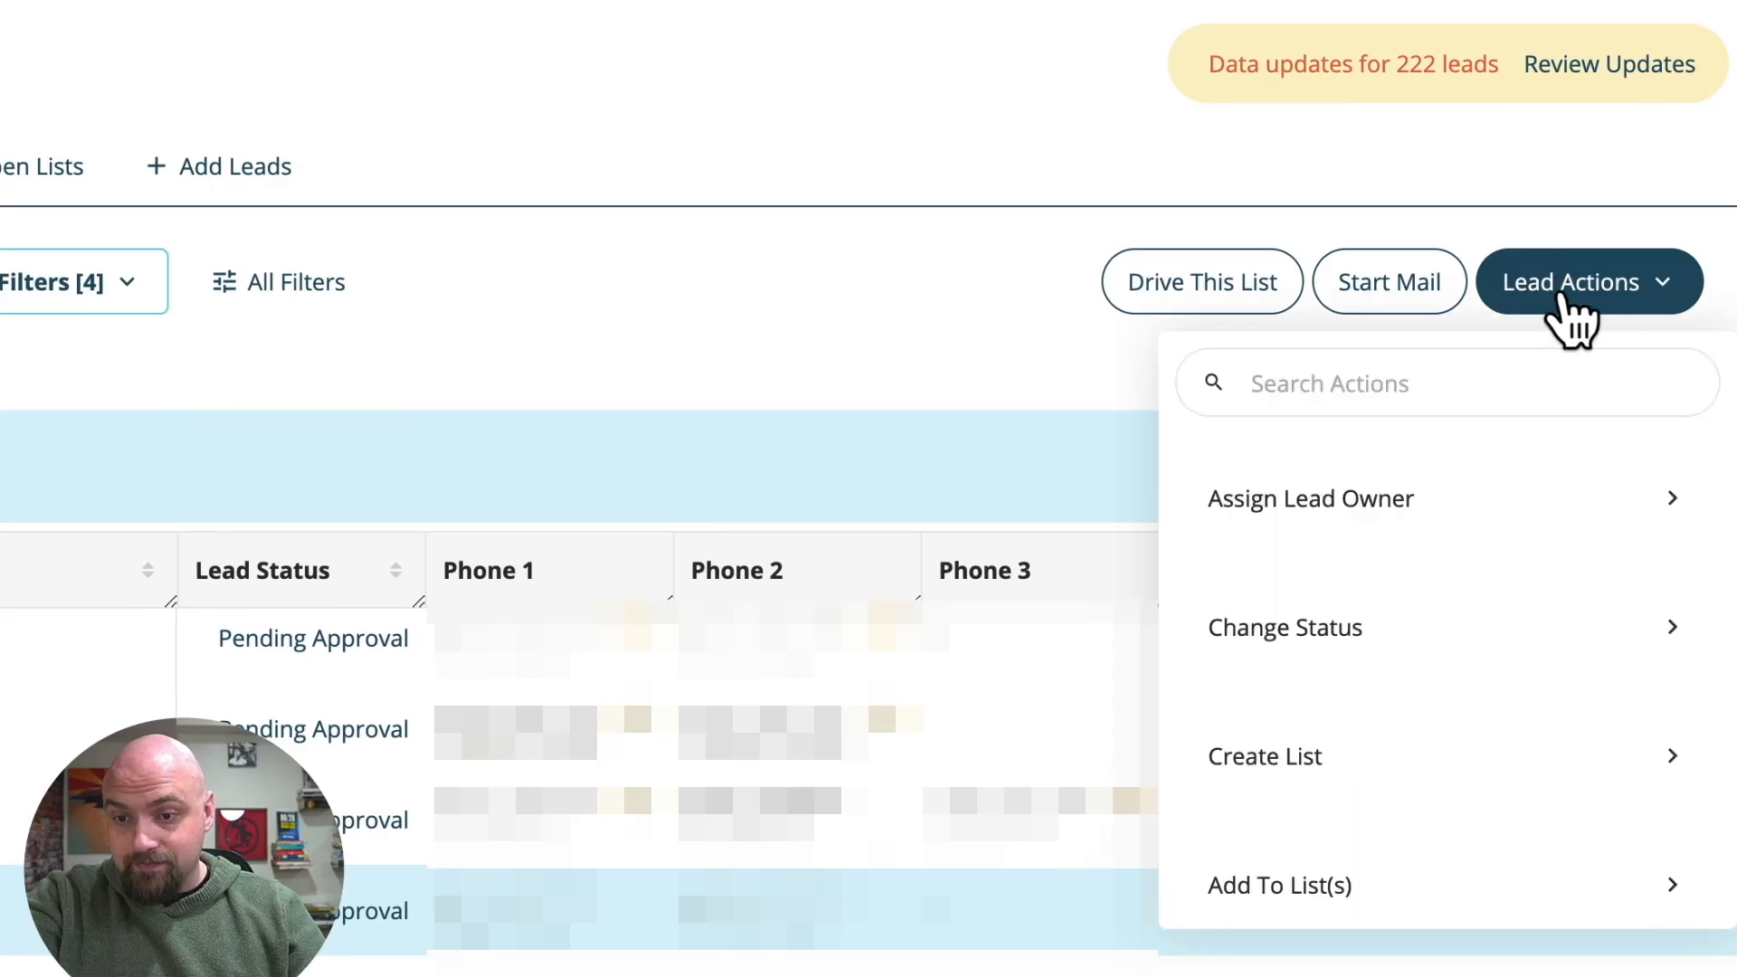
scroll(1535, 623, down, 10)
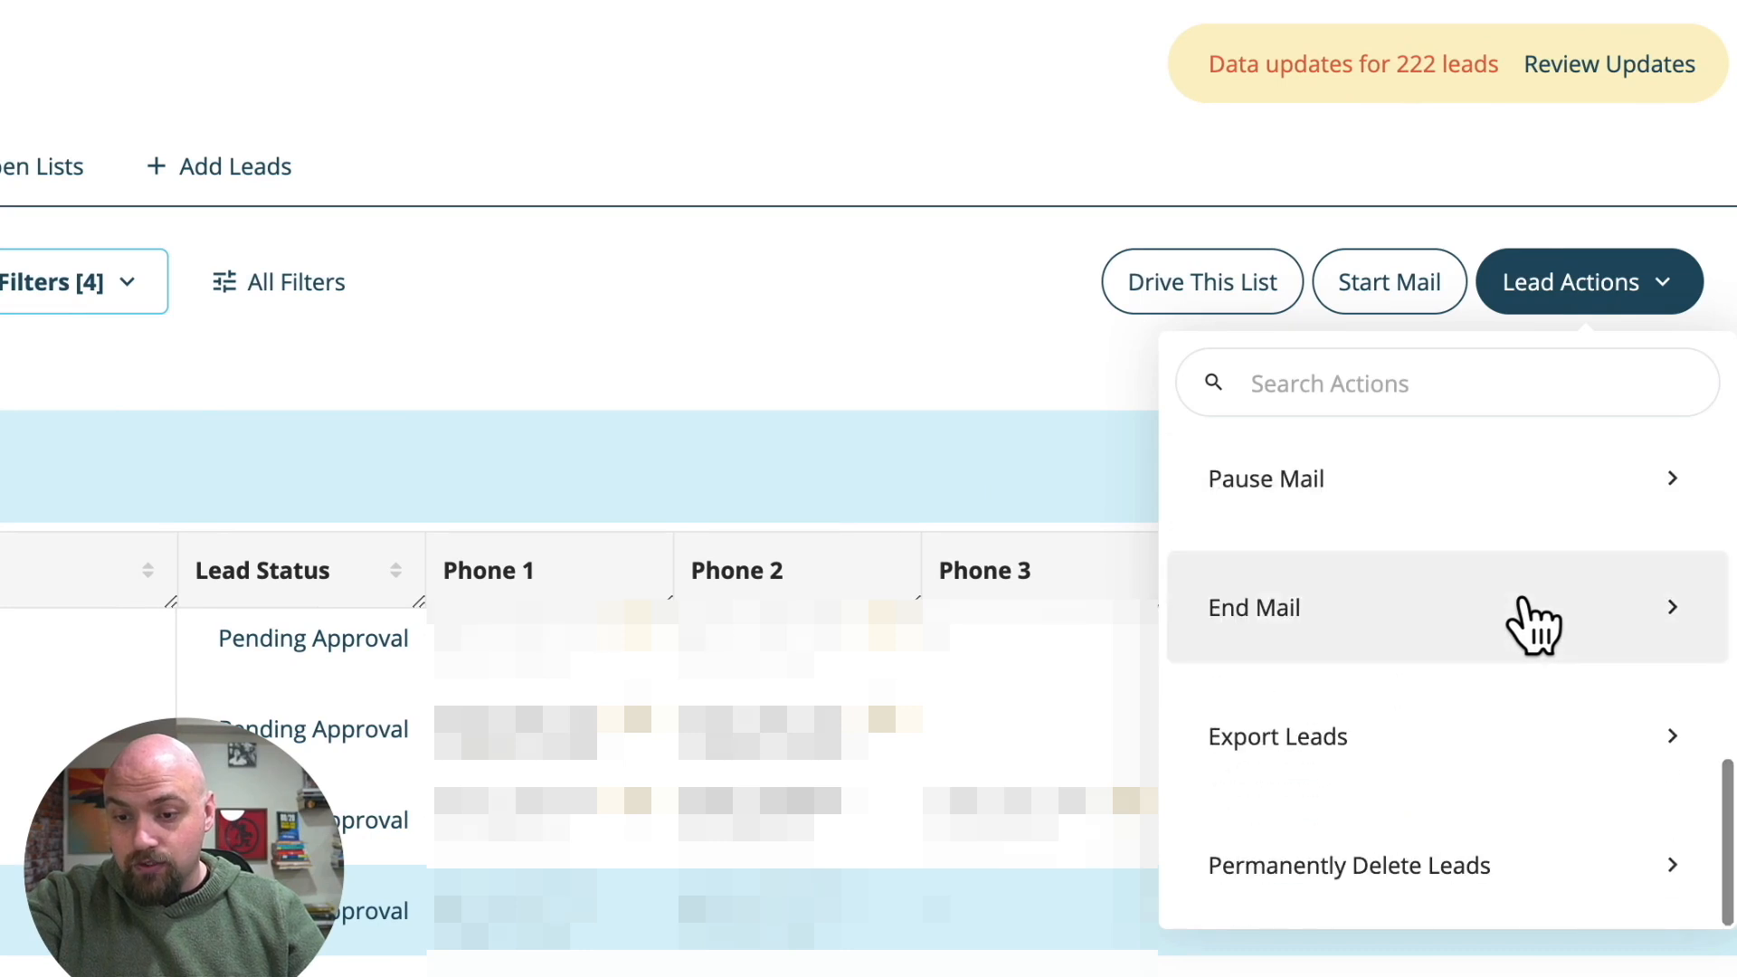
click(1348, 751)
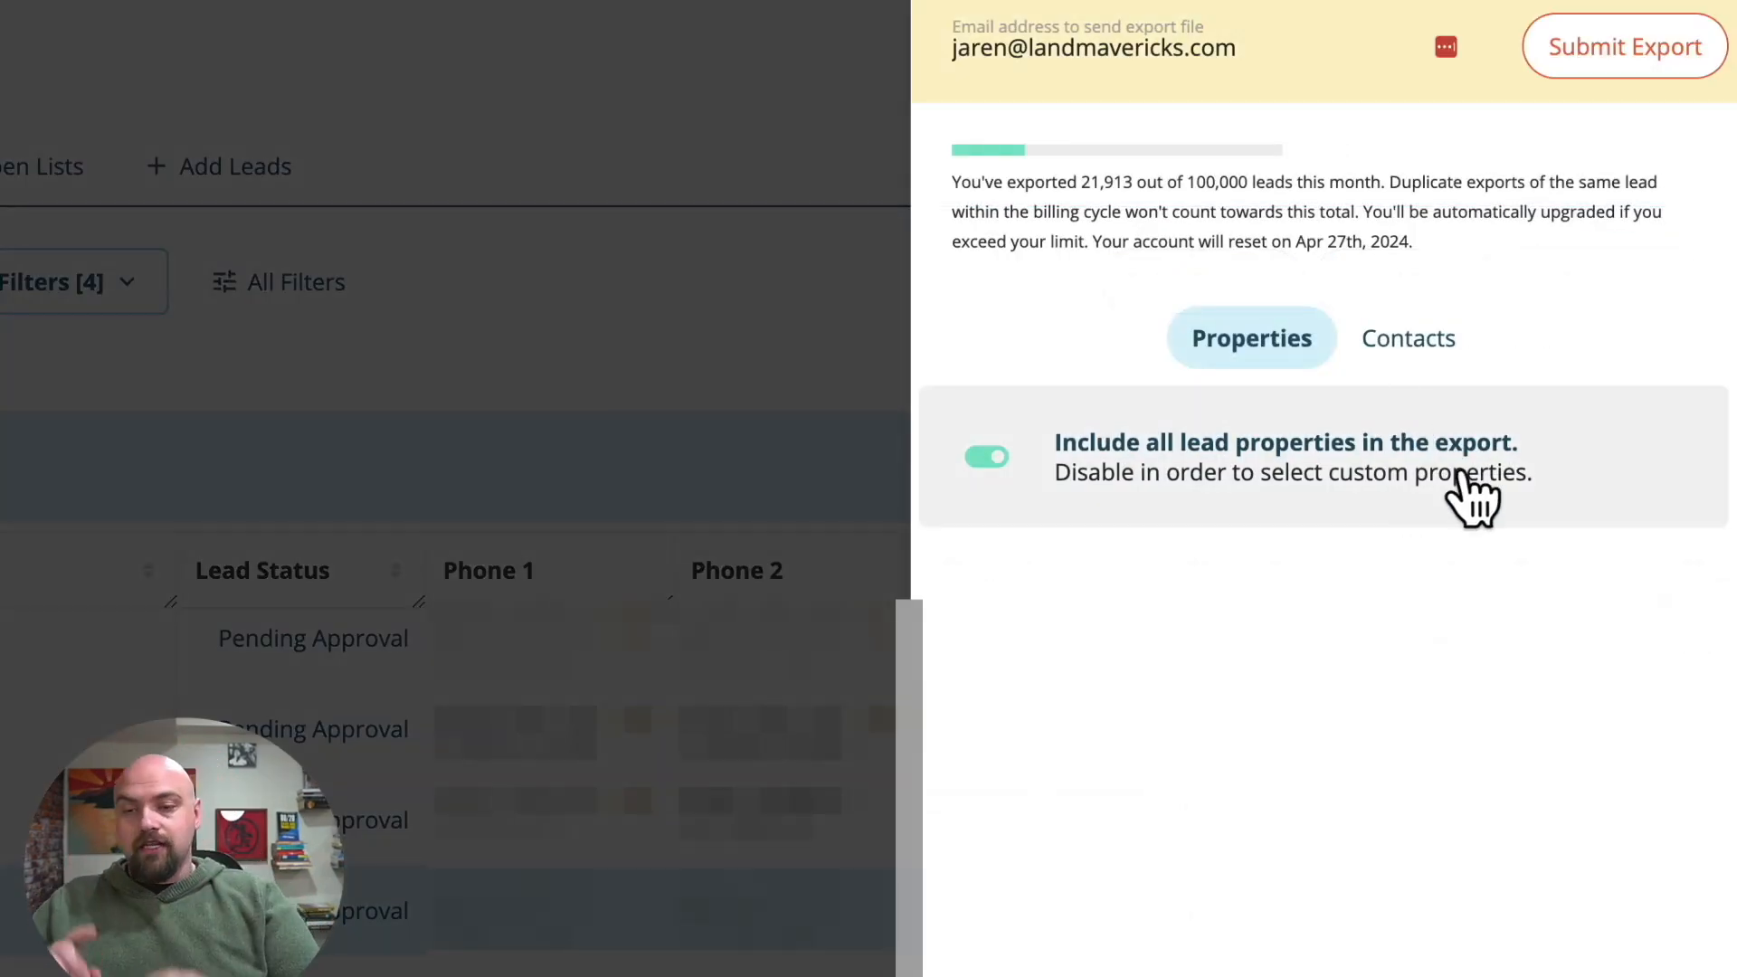
Review the export's contact inclusion options, and turn off including all lead properties to browse the custom property choices.
click(1421, 340)
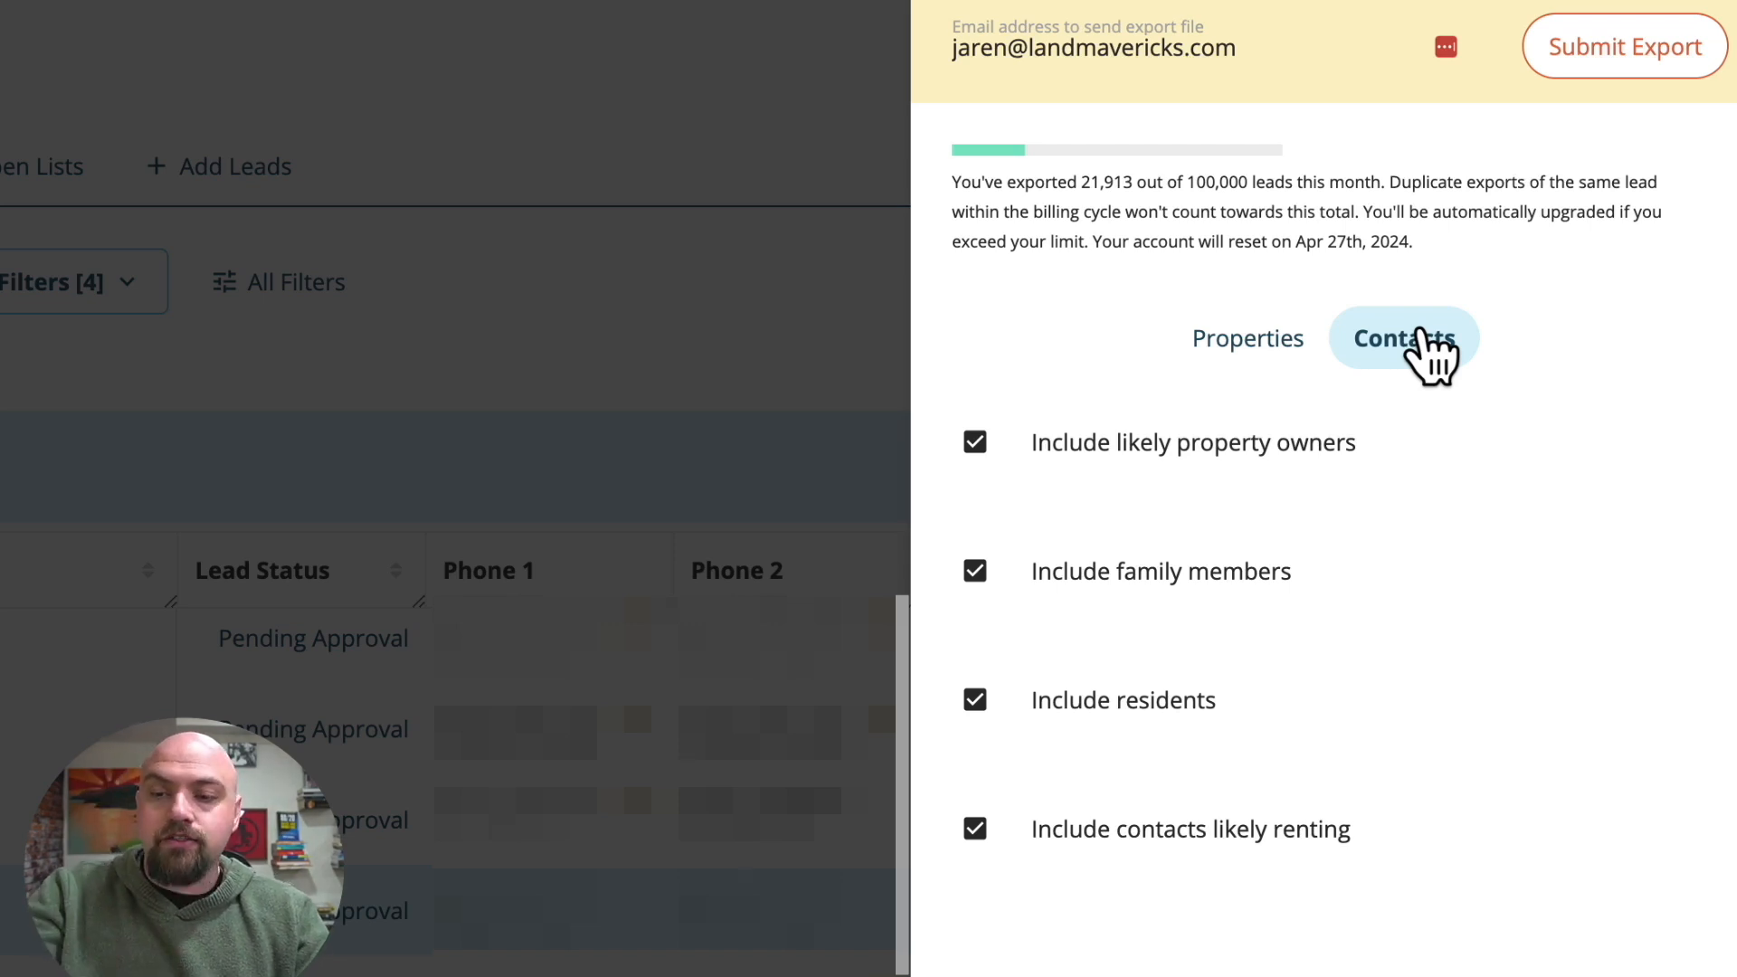
click(1283, 348)
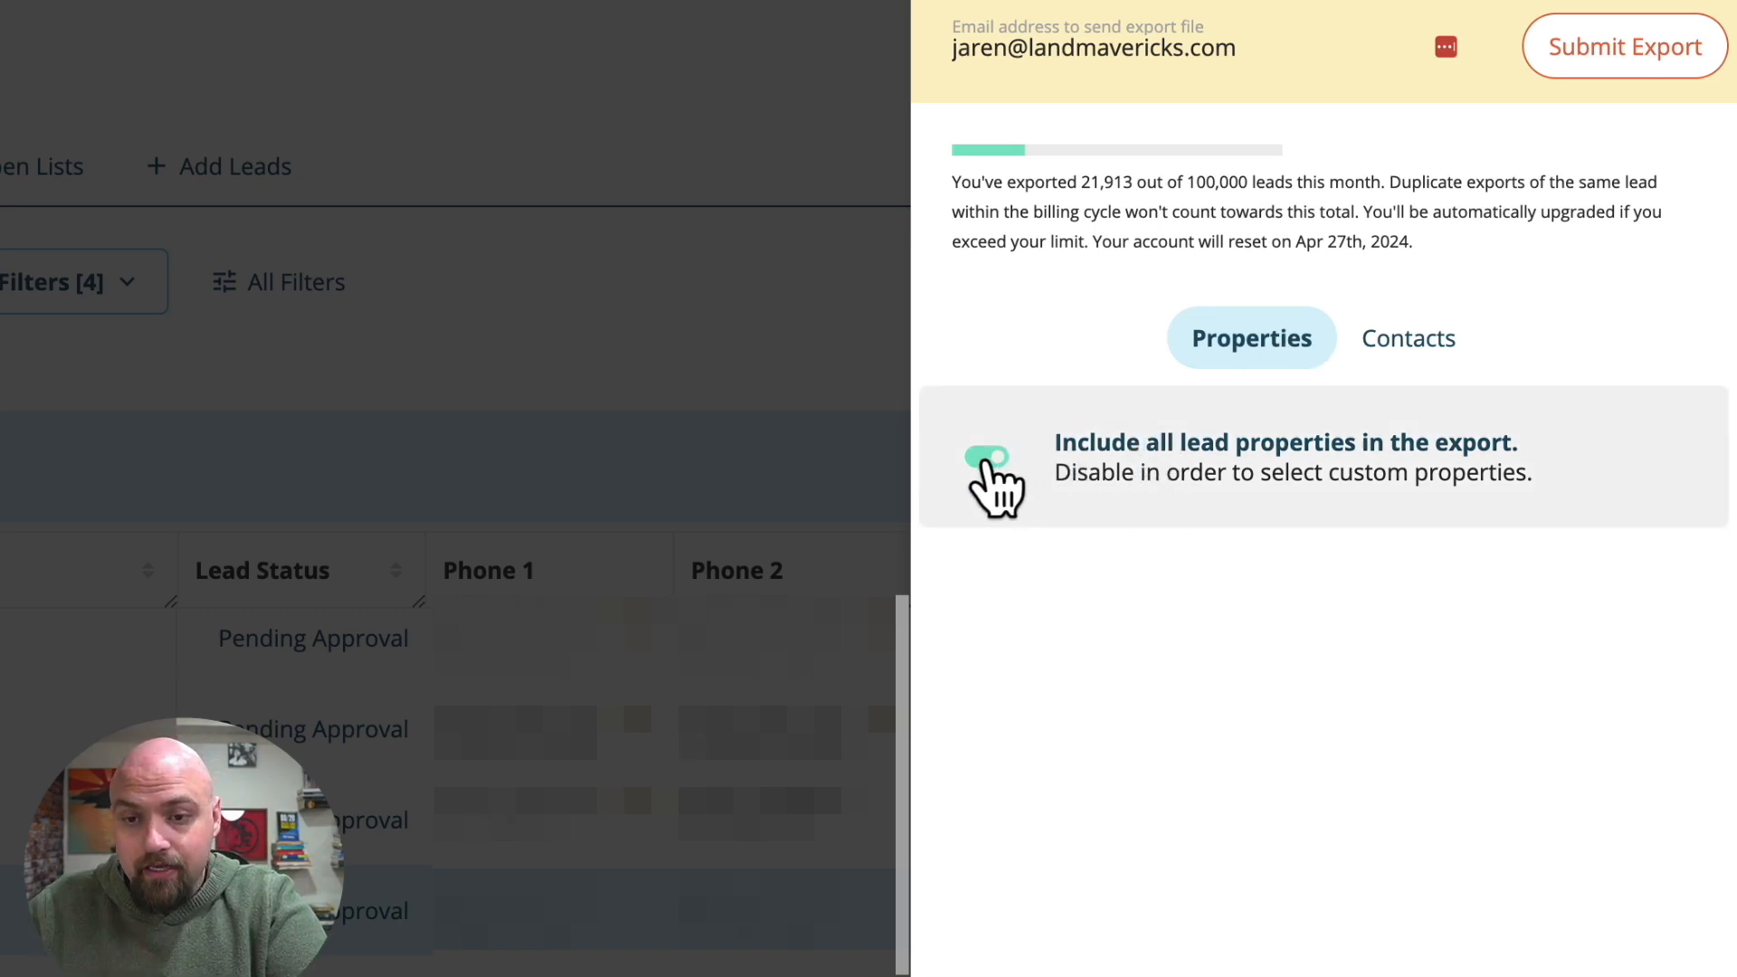
click(988, 462)
scroll(1123, 728, down, 3)
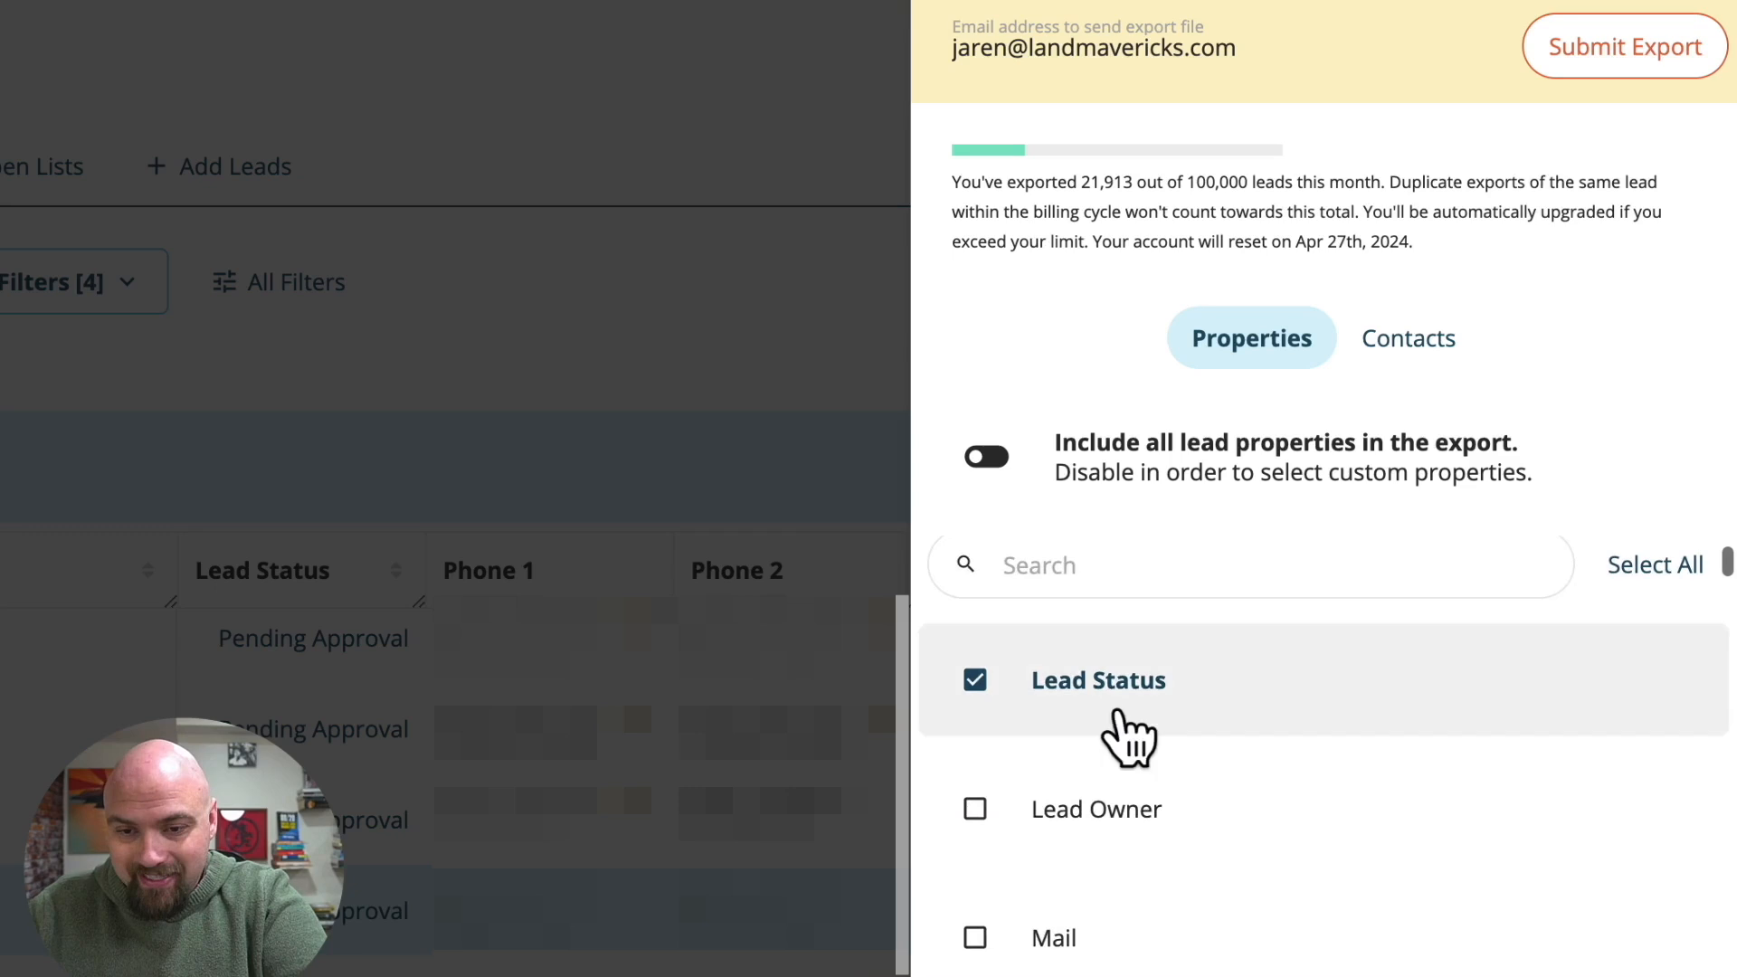
scroll(1125, 737, down, 2)
scroll(1137, 954, down, 3)
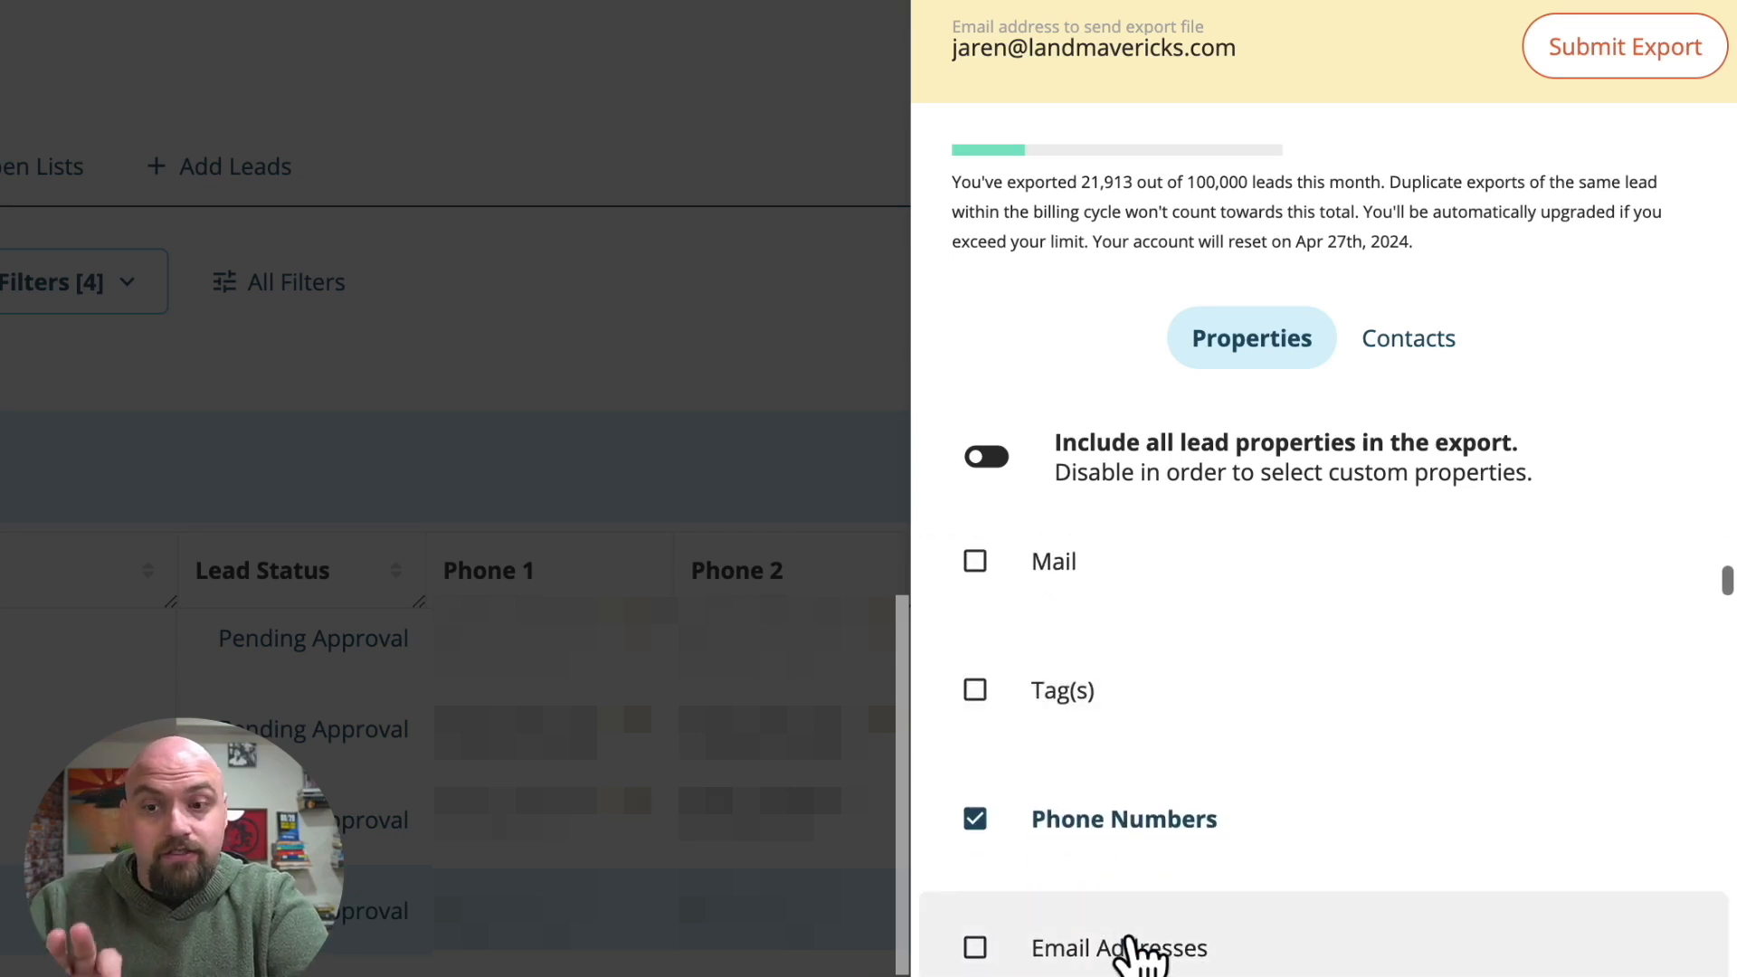
Turn inclusion of all lead properties back on for the export.
scroll(1132, 945, down, 1)
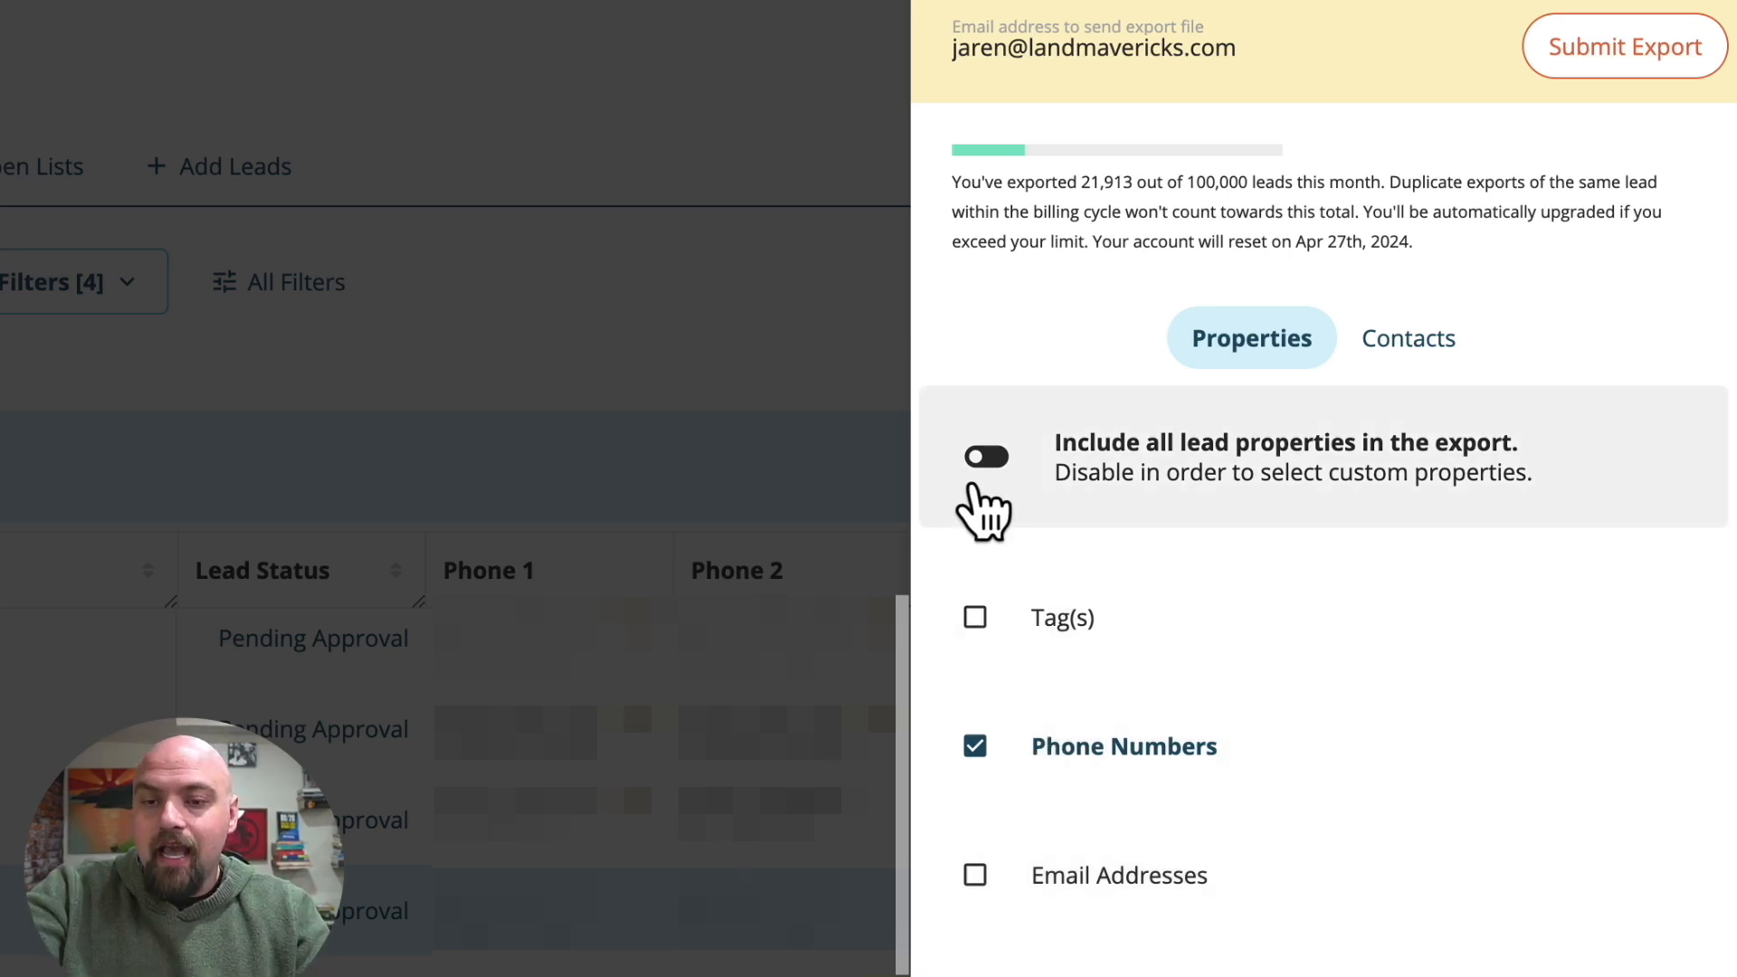
click(987, 458)
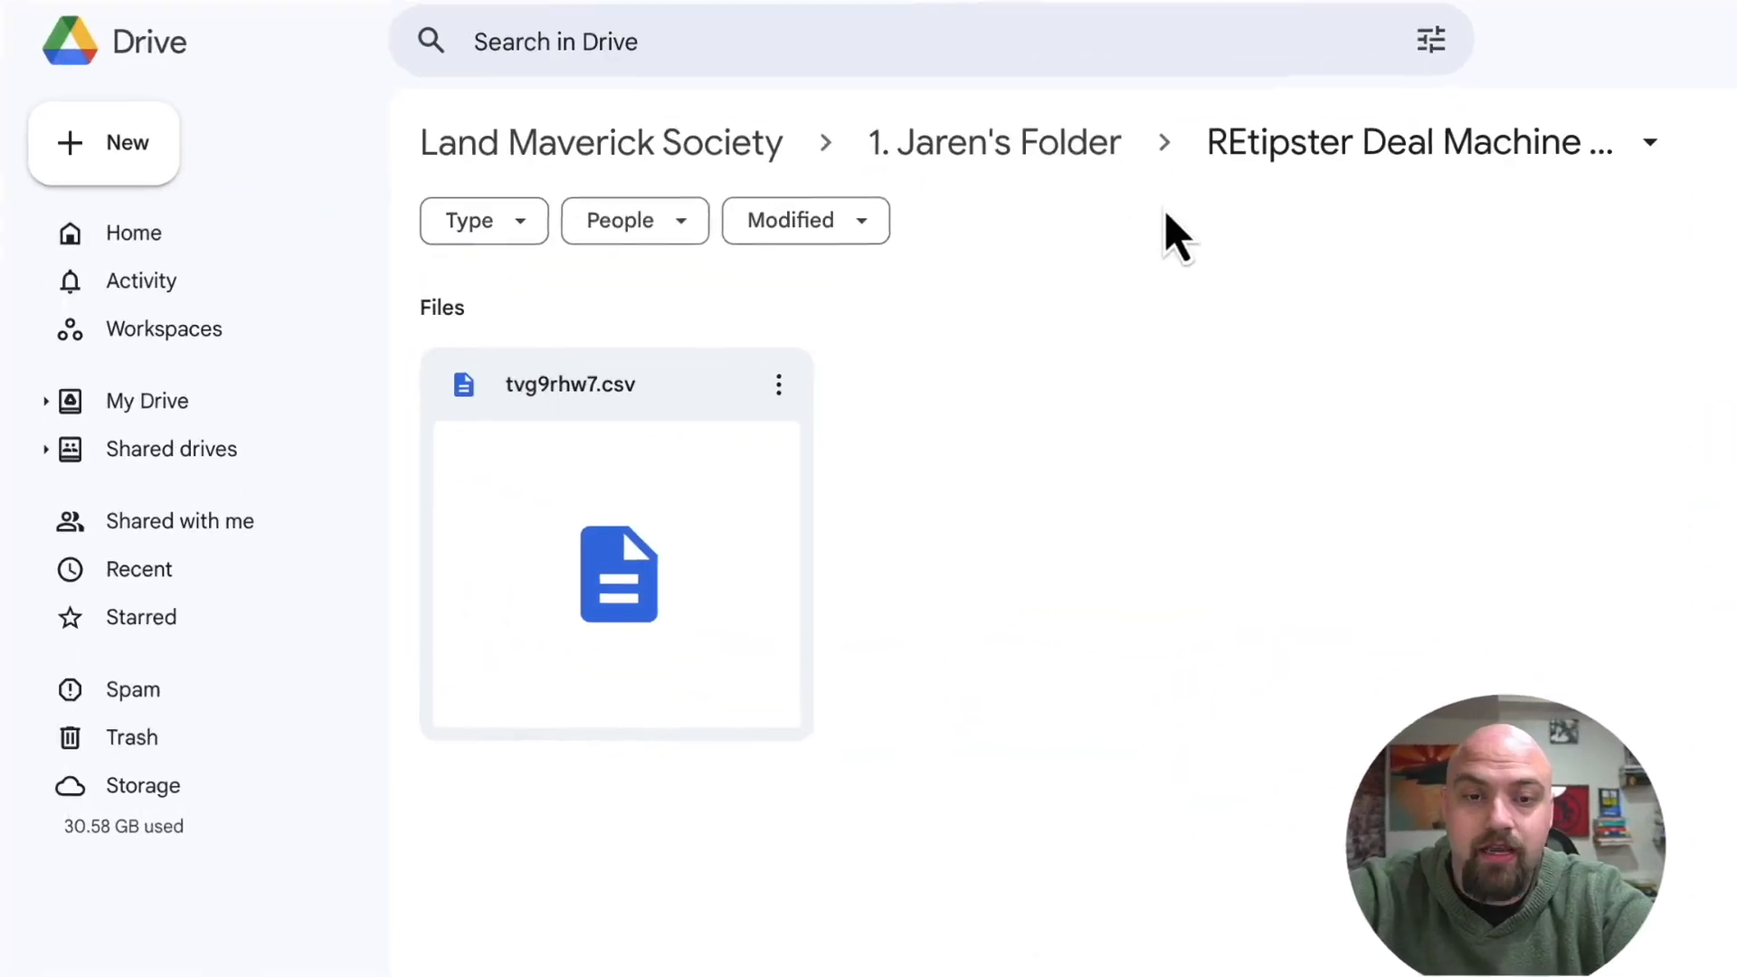
Switch to Google Drive and open tvg9rhw7.csv from the REtipster Deal Machine Video folder in Google Sheets.
double_click(606, 450)
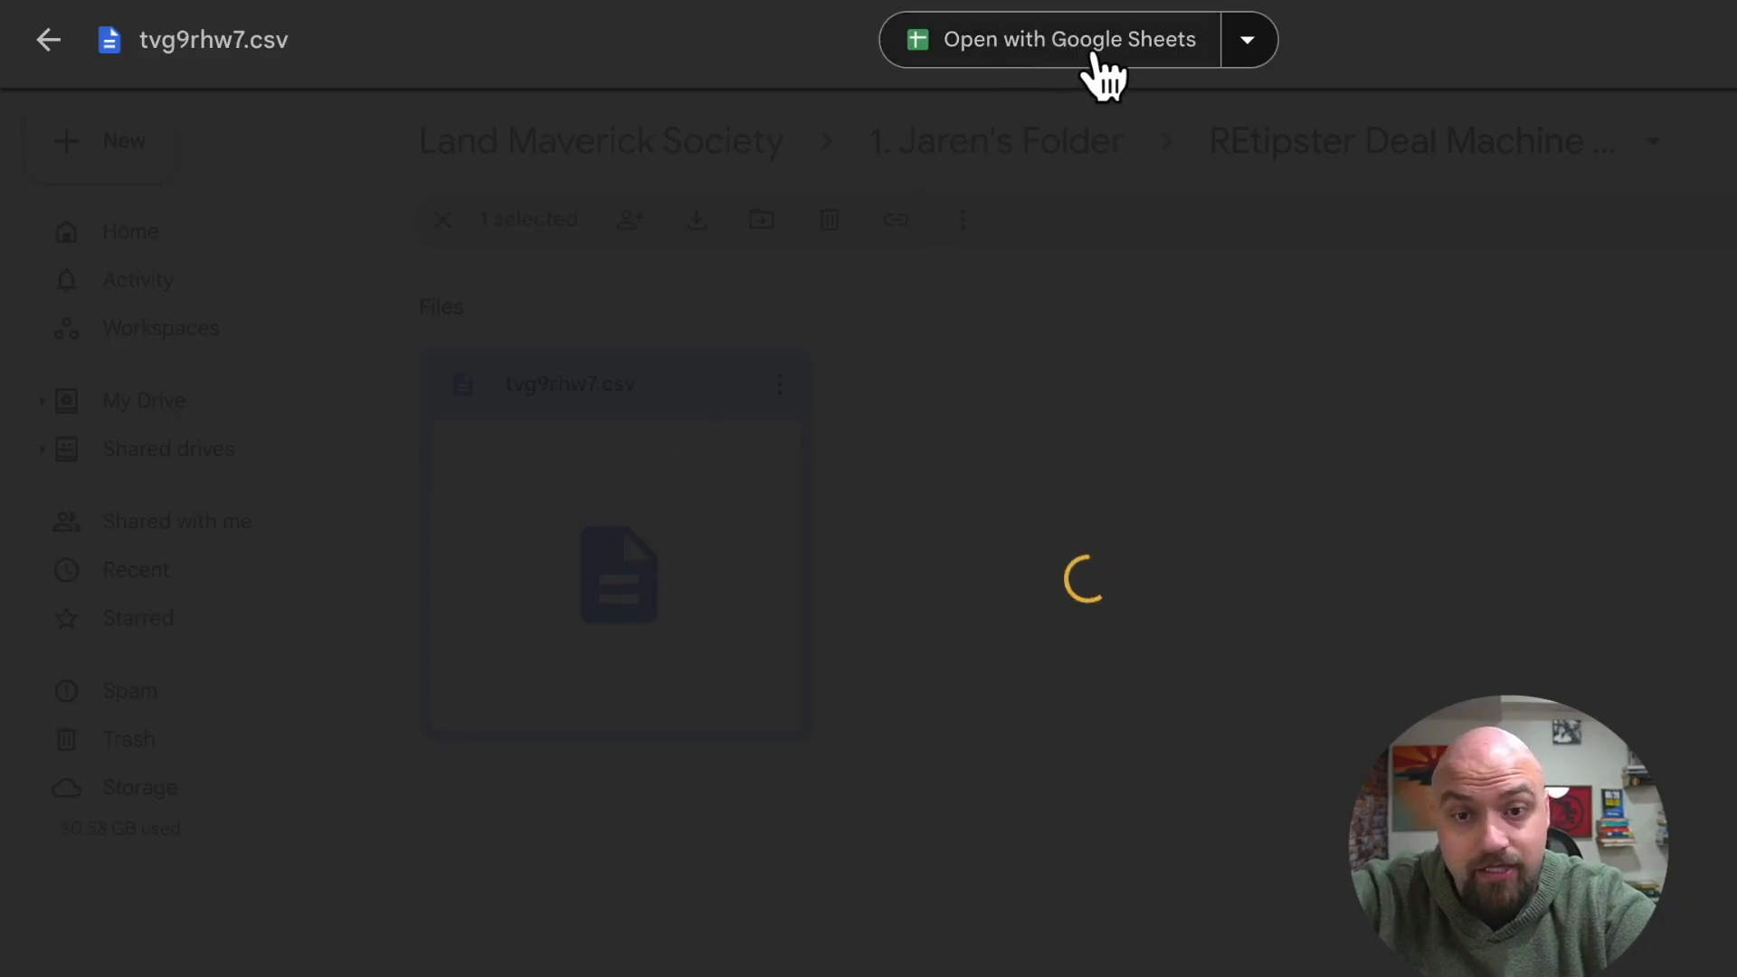
click(1090, 54)
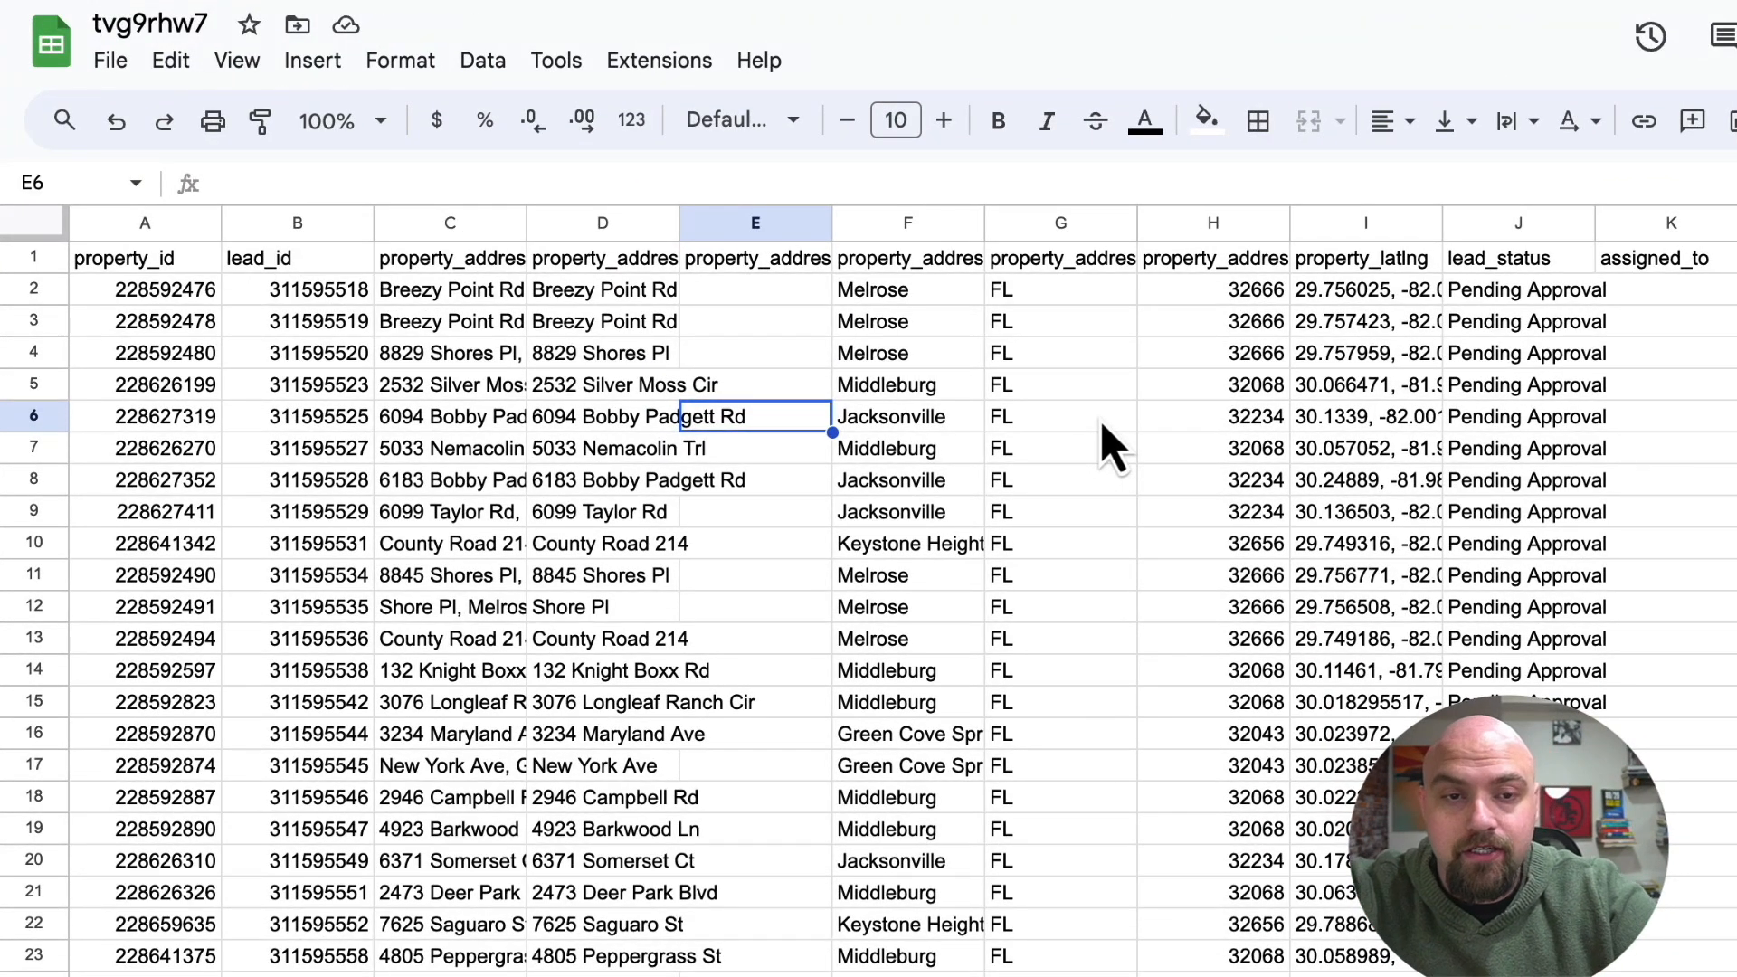
Rename the spreadsheet as Clay County - April - RVD - 2024.
click(212, 25)
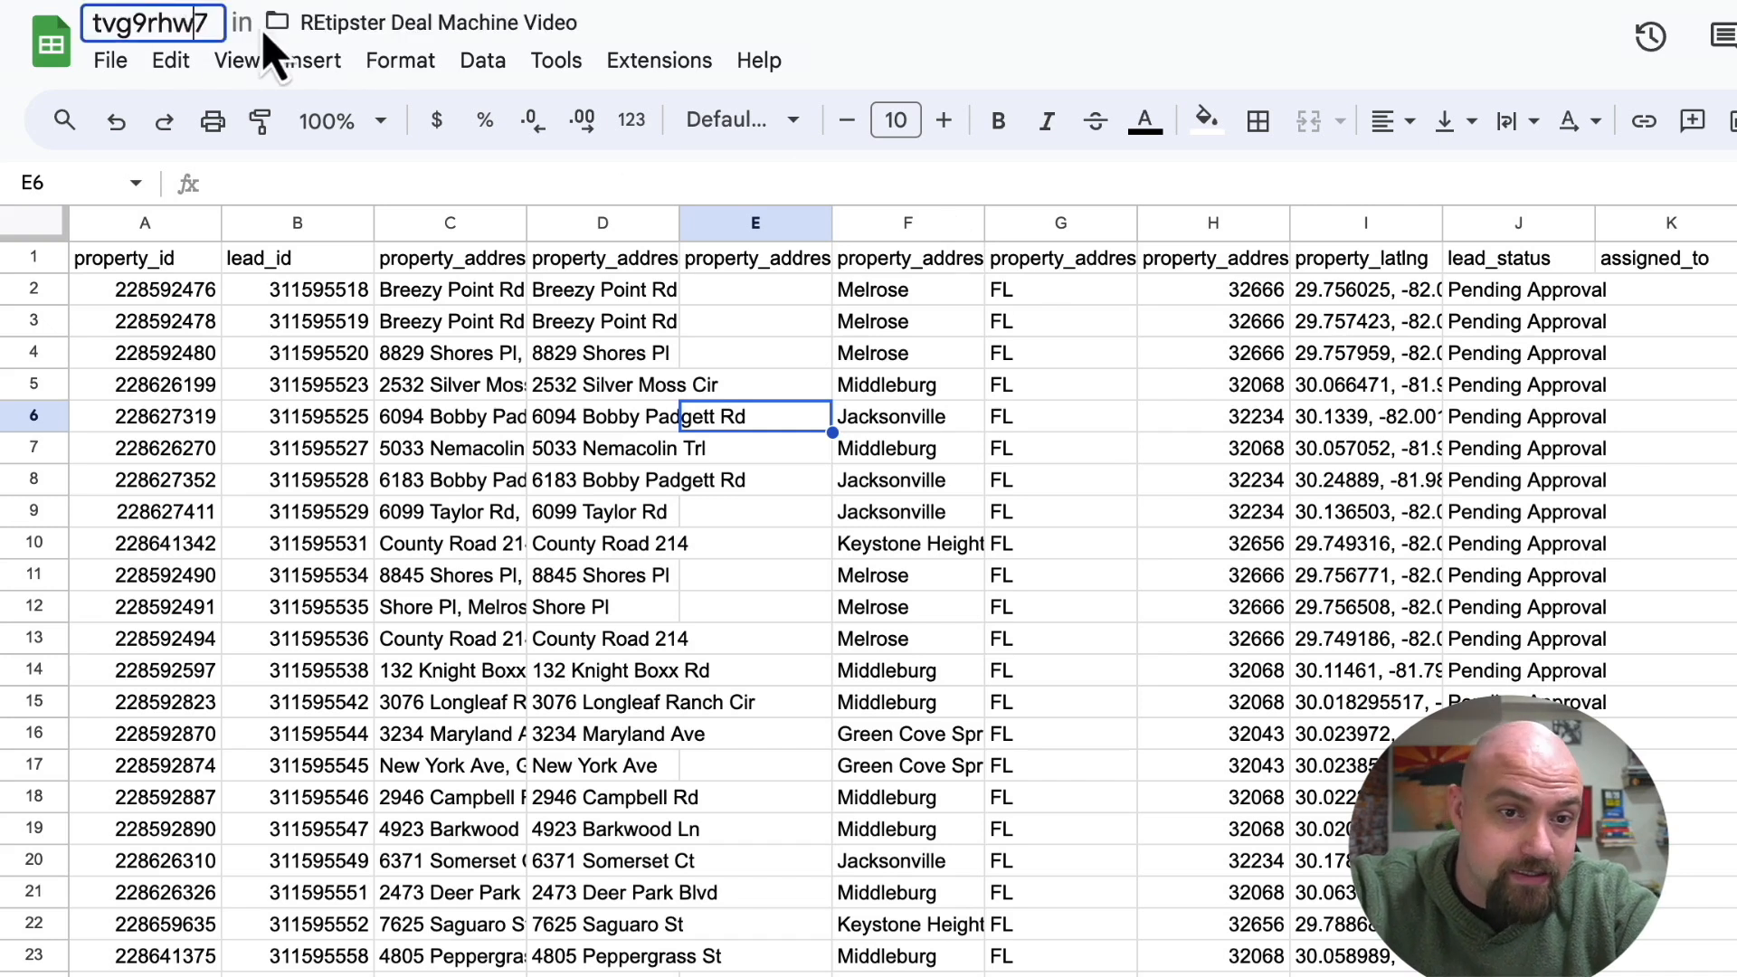
drag(202, 31, 109, 16)
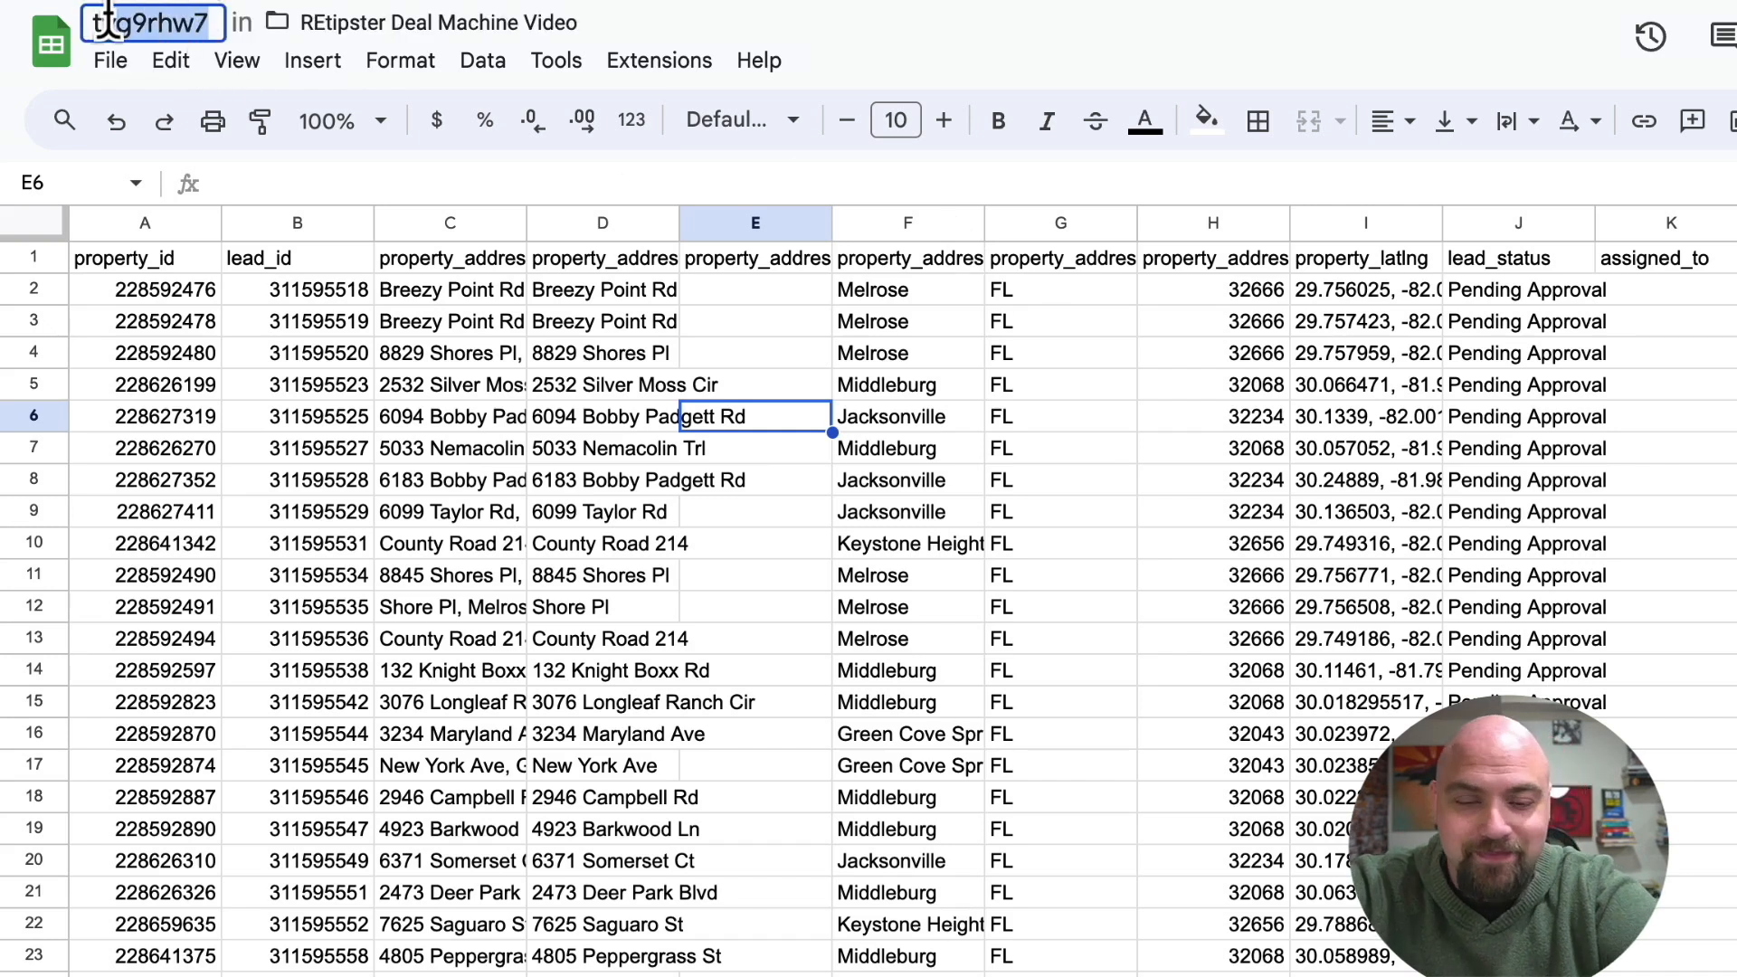
key(BackSpace)
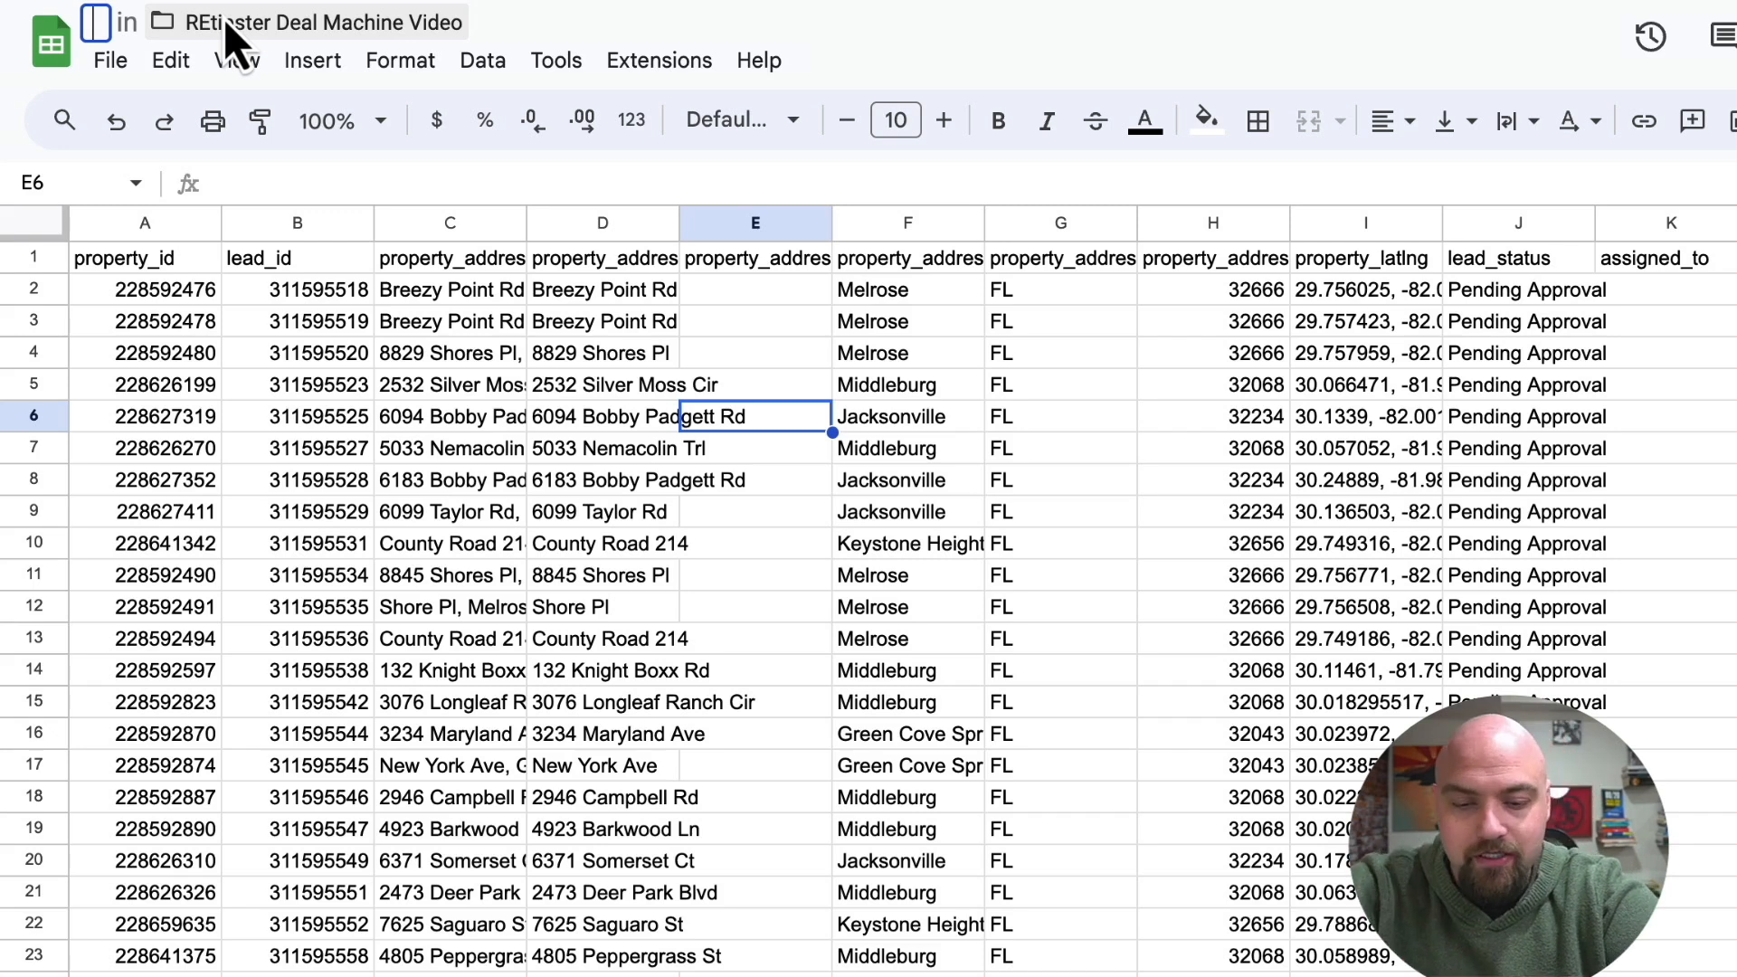
text(Clay County - April - RVD - 2024)
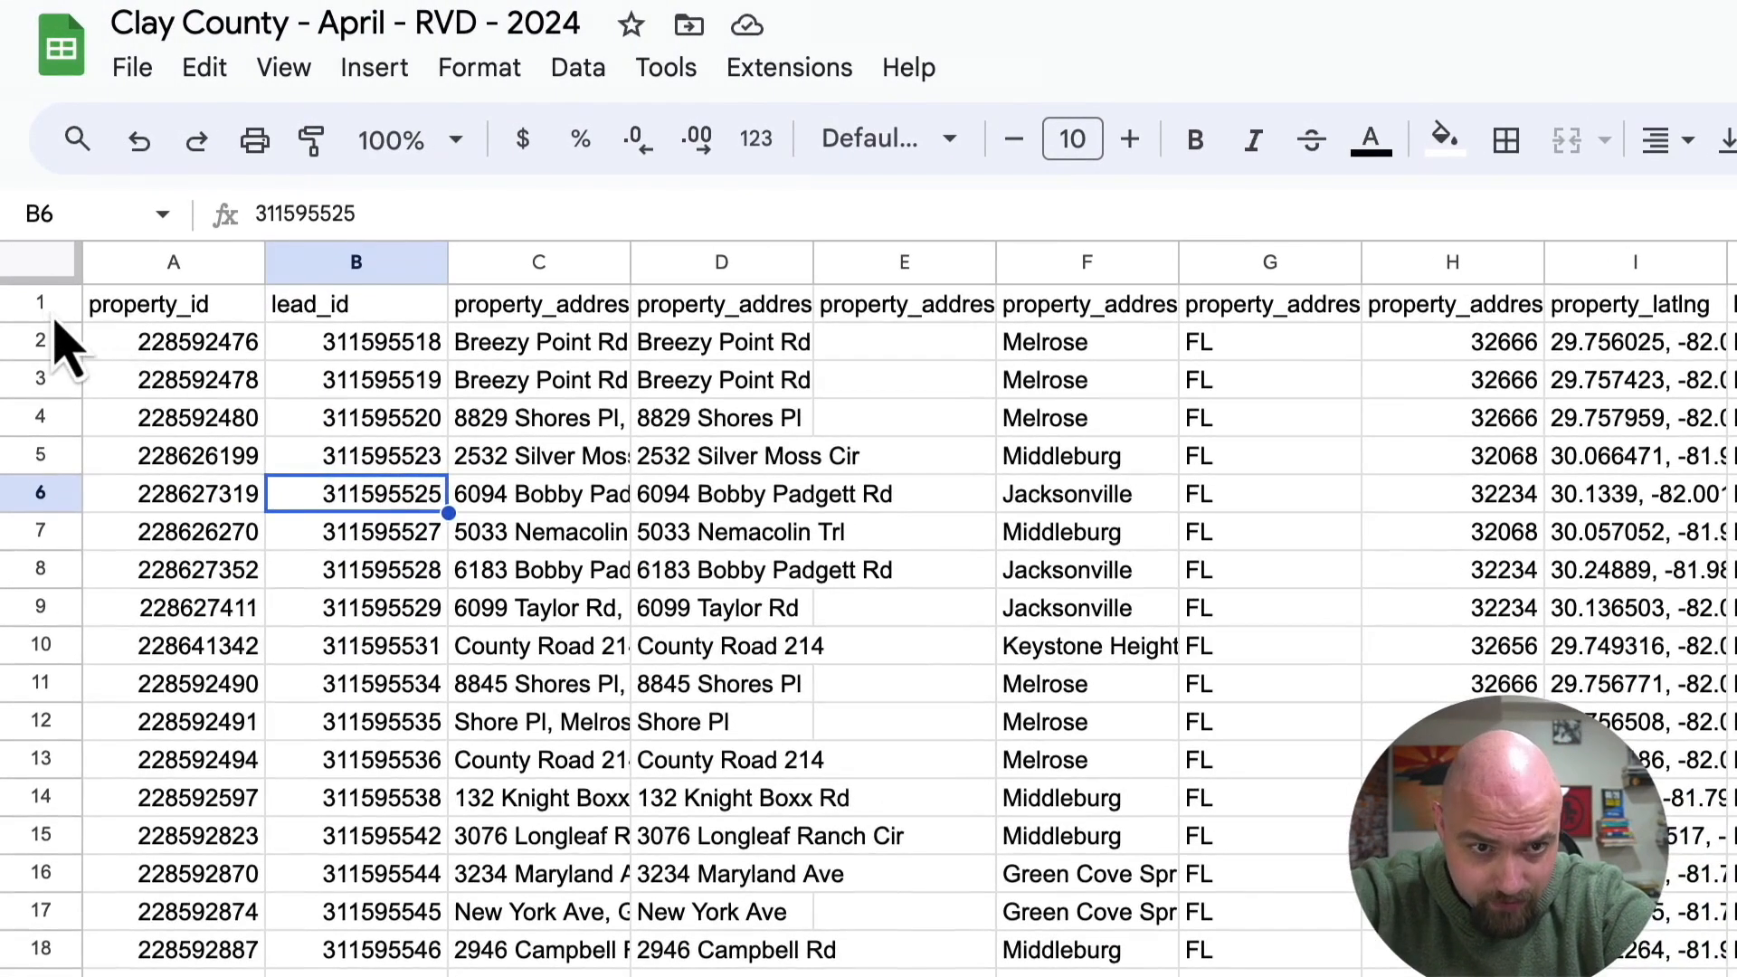
Freeze the header row of the sheet so that 1 row stays fixed.
click(38, 289)
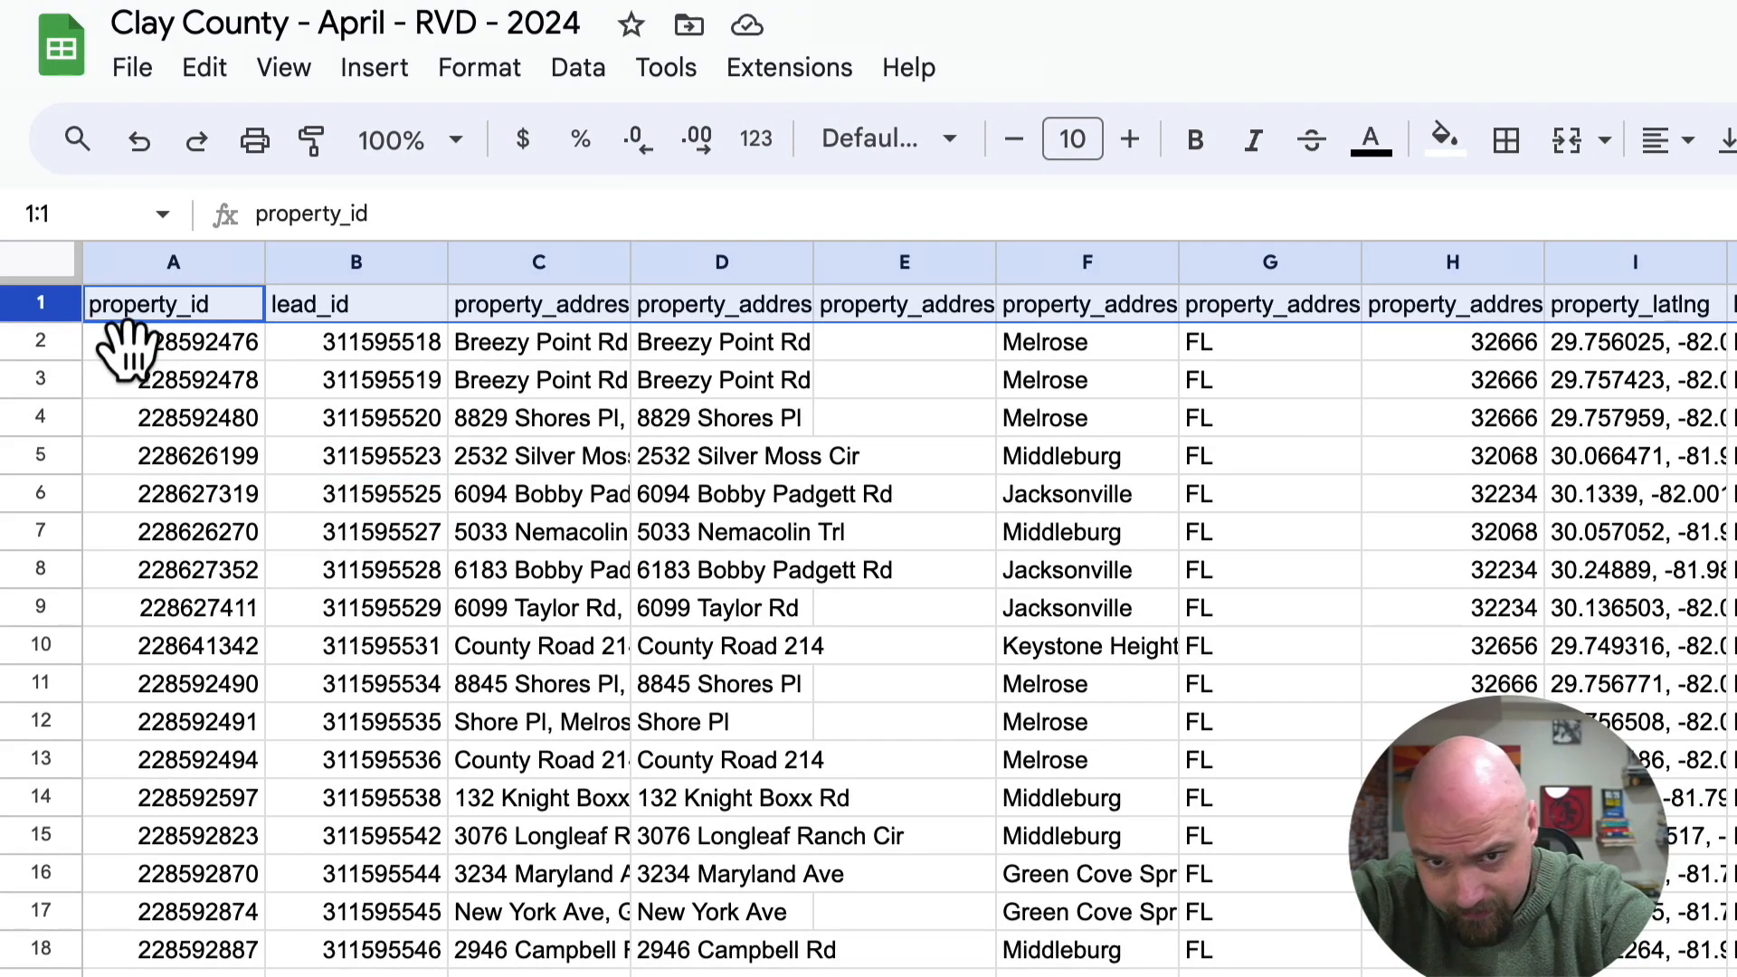
click(307, 71)
mouse_move(376, 192)
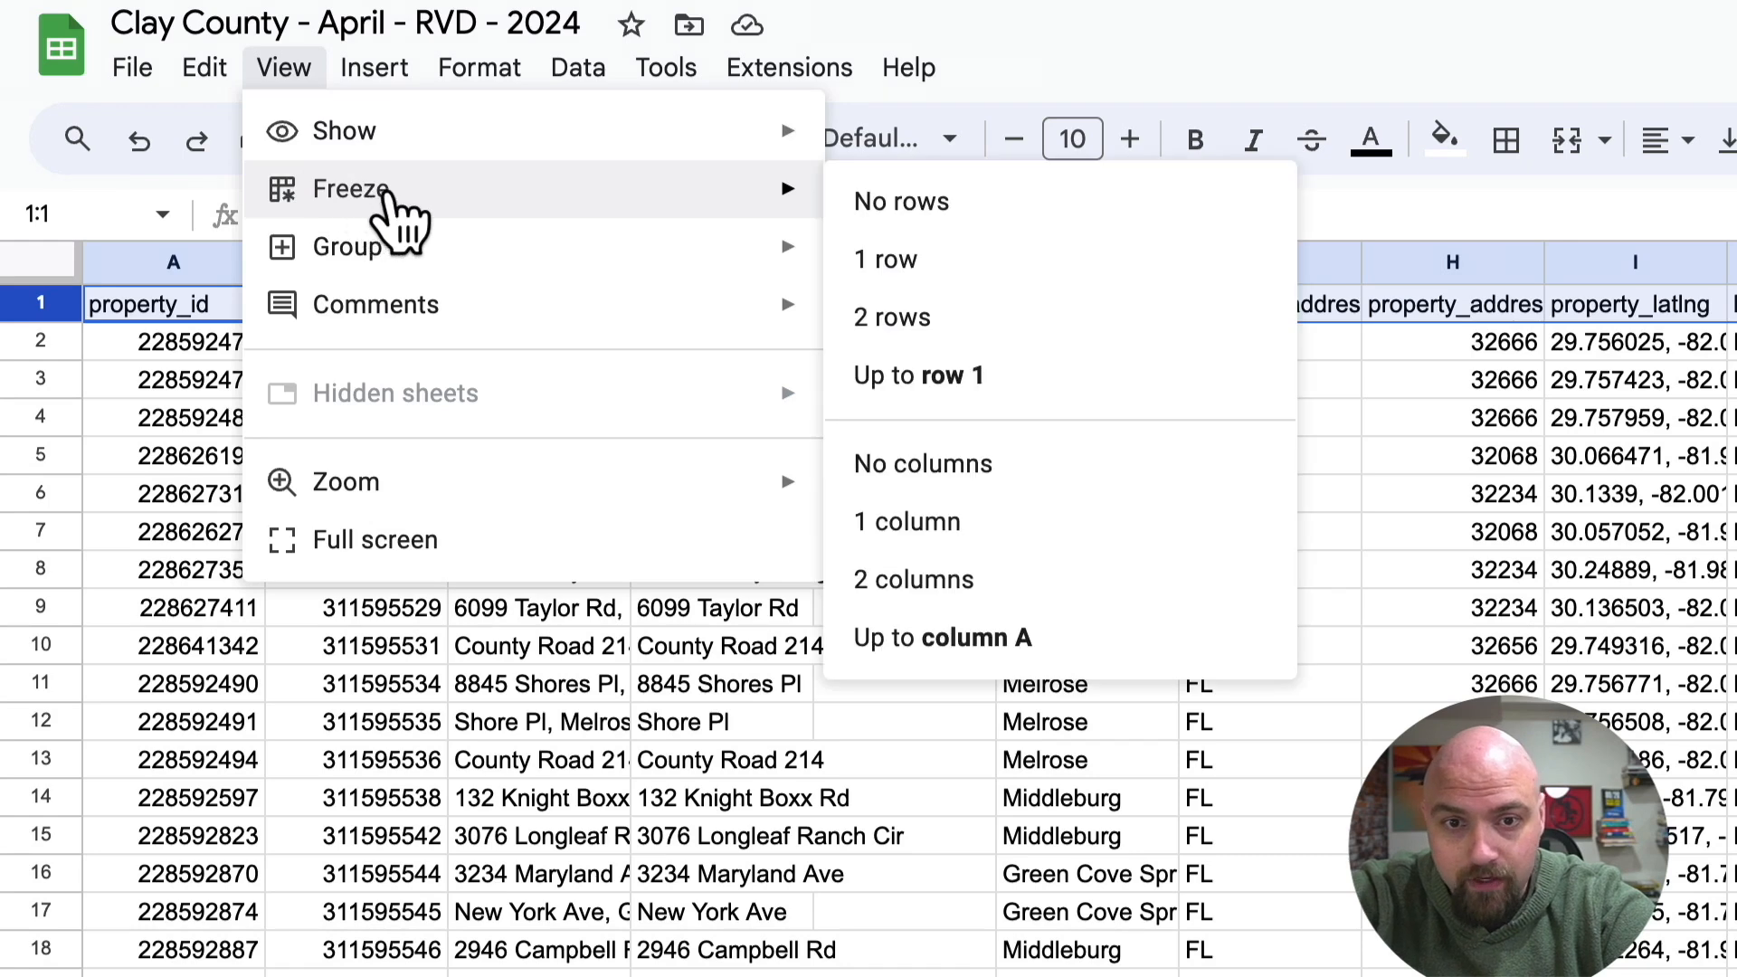
click(901, 276)
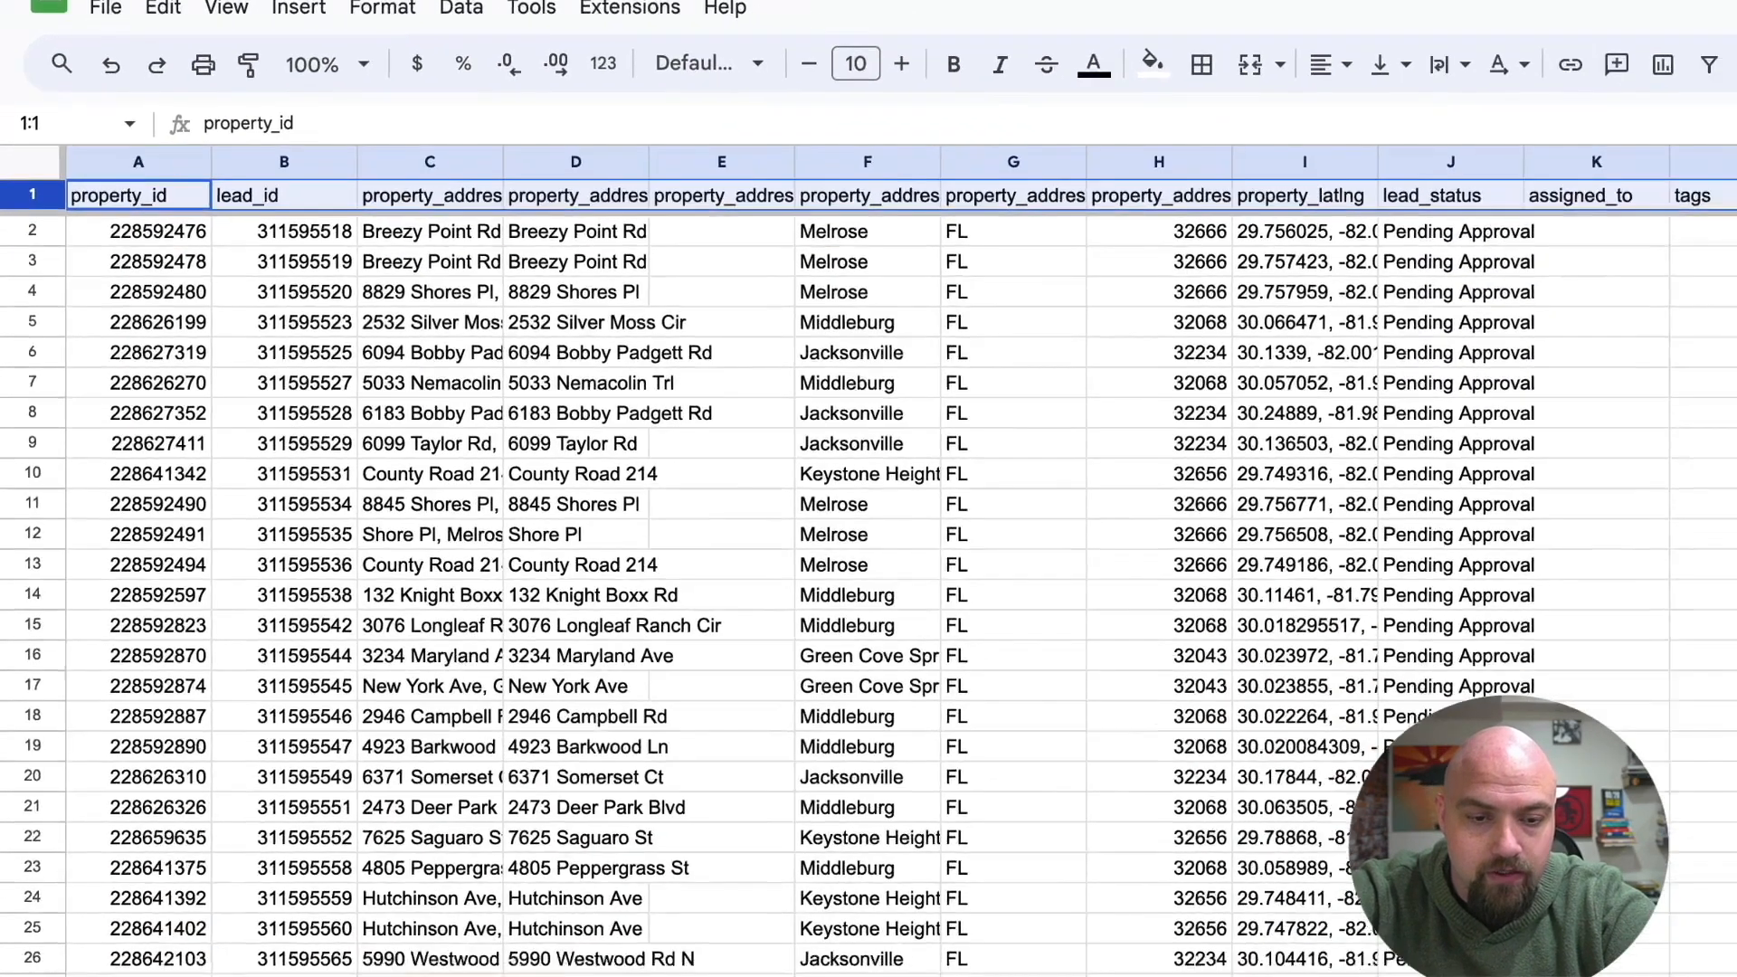
Rename the sheet tab as Original.
right_click(271, 950)
click(239, 620)
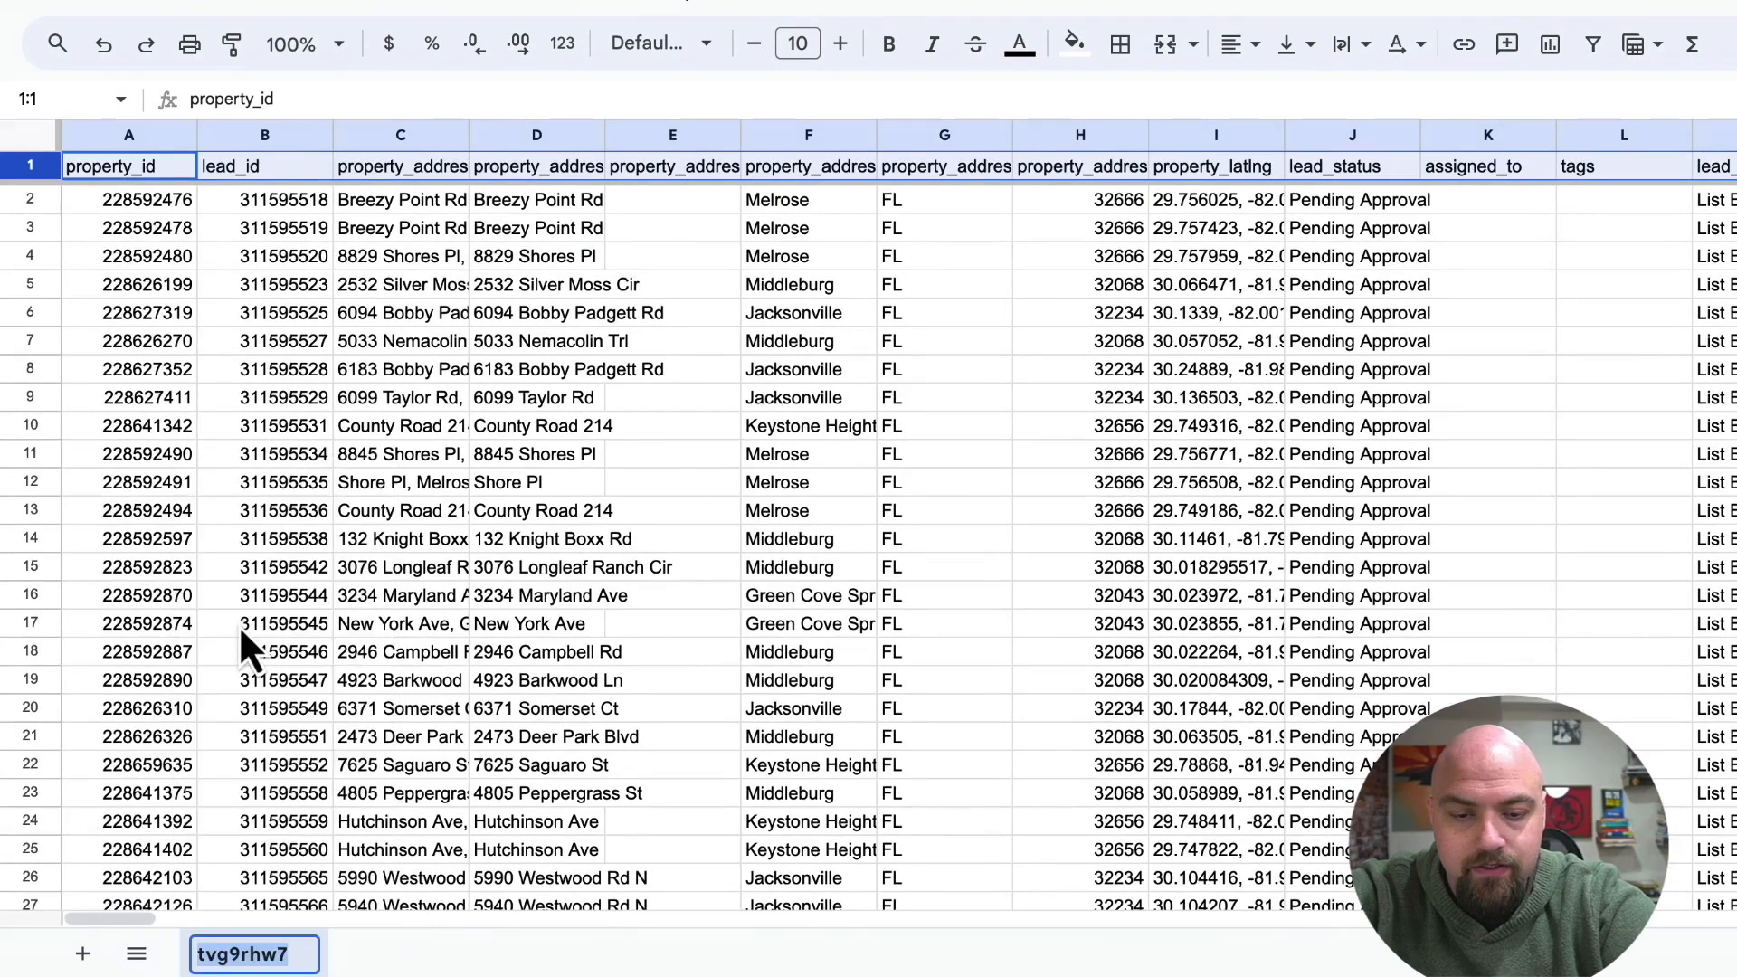
text(Original)
click(276, 482)
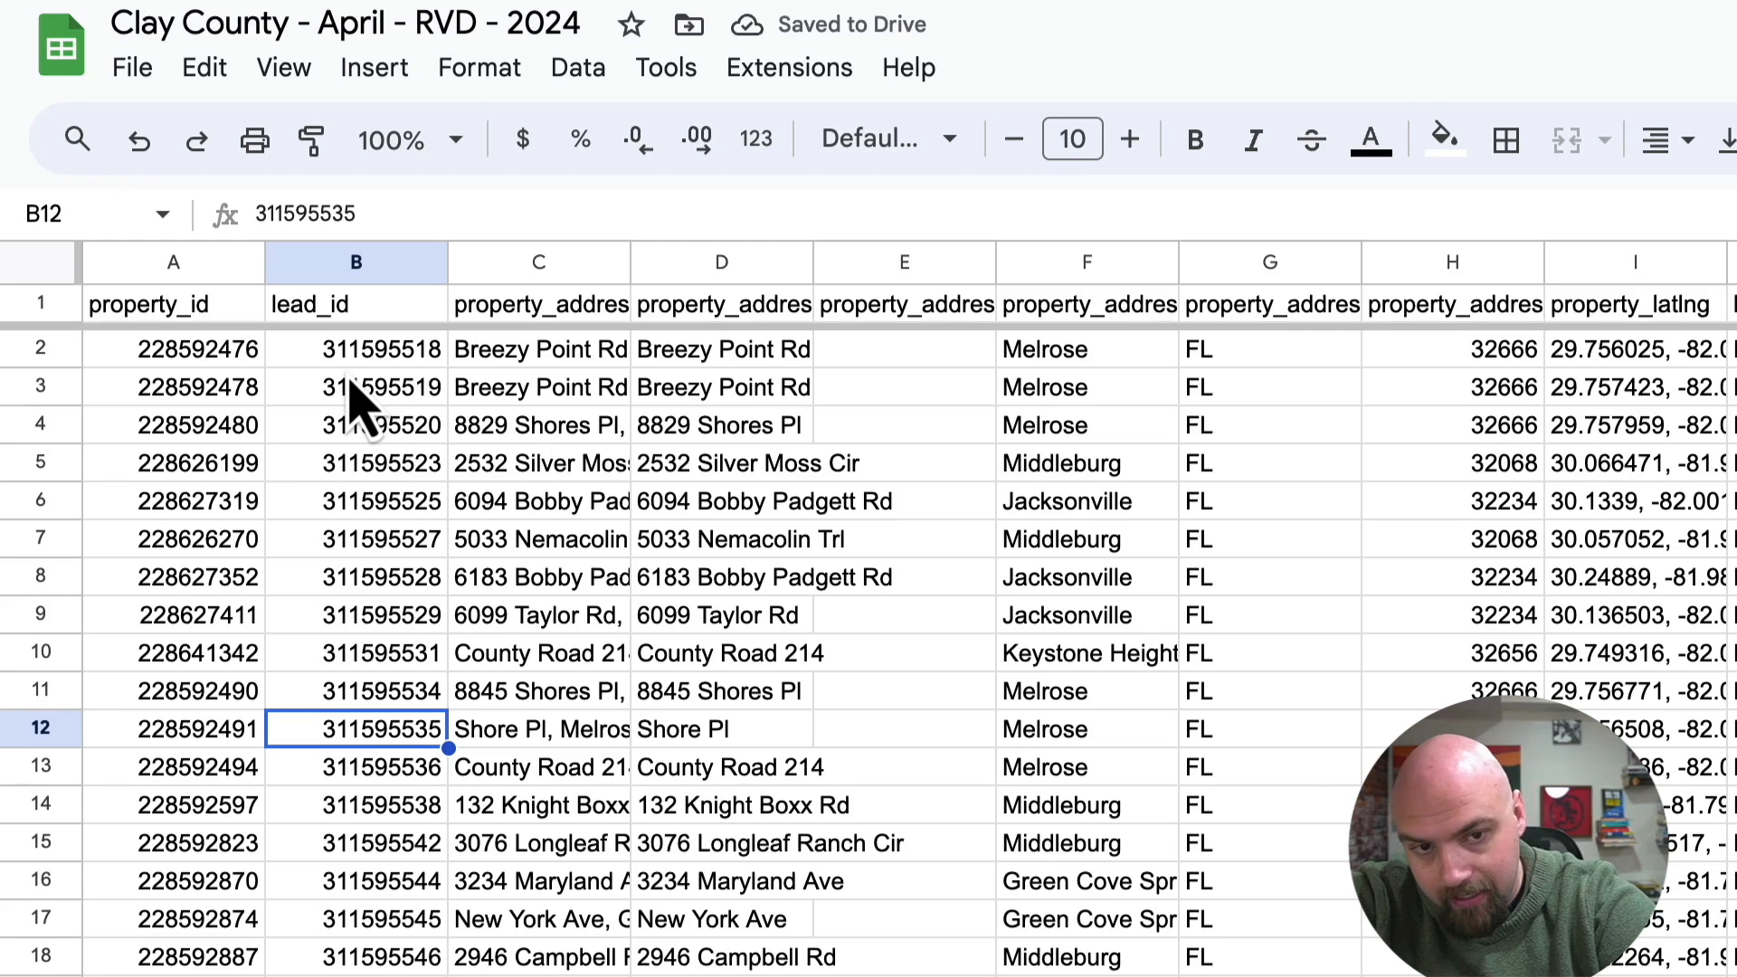
Select the entire sheet and widen all columns together until header names such as property_address_full fit.
key(ctrl+a)
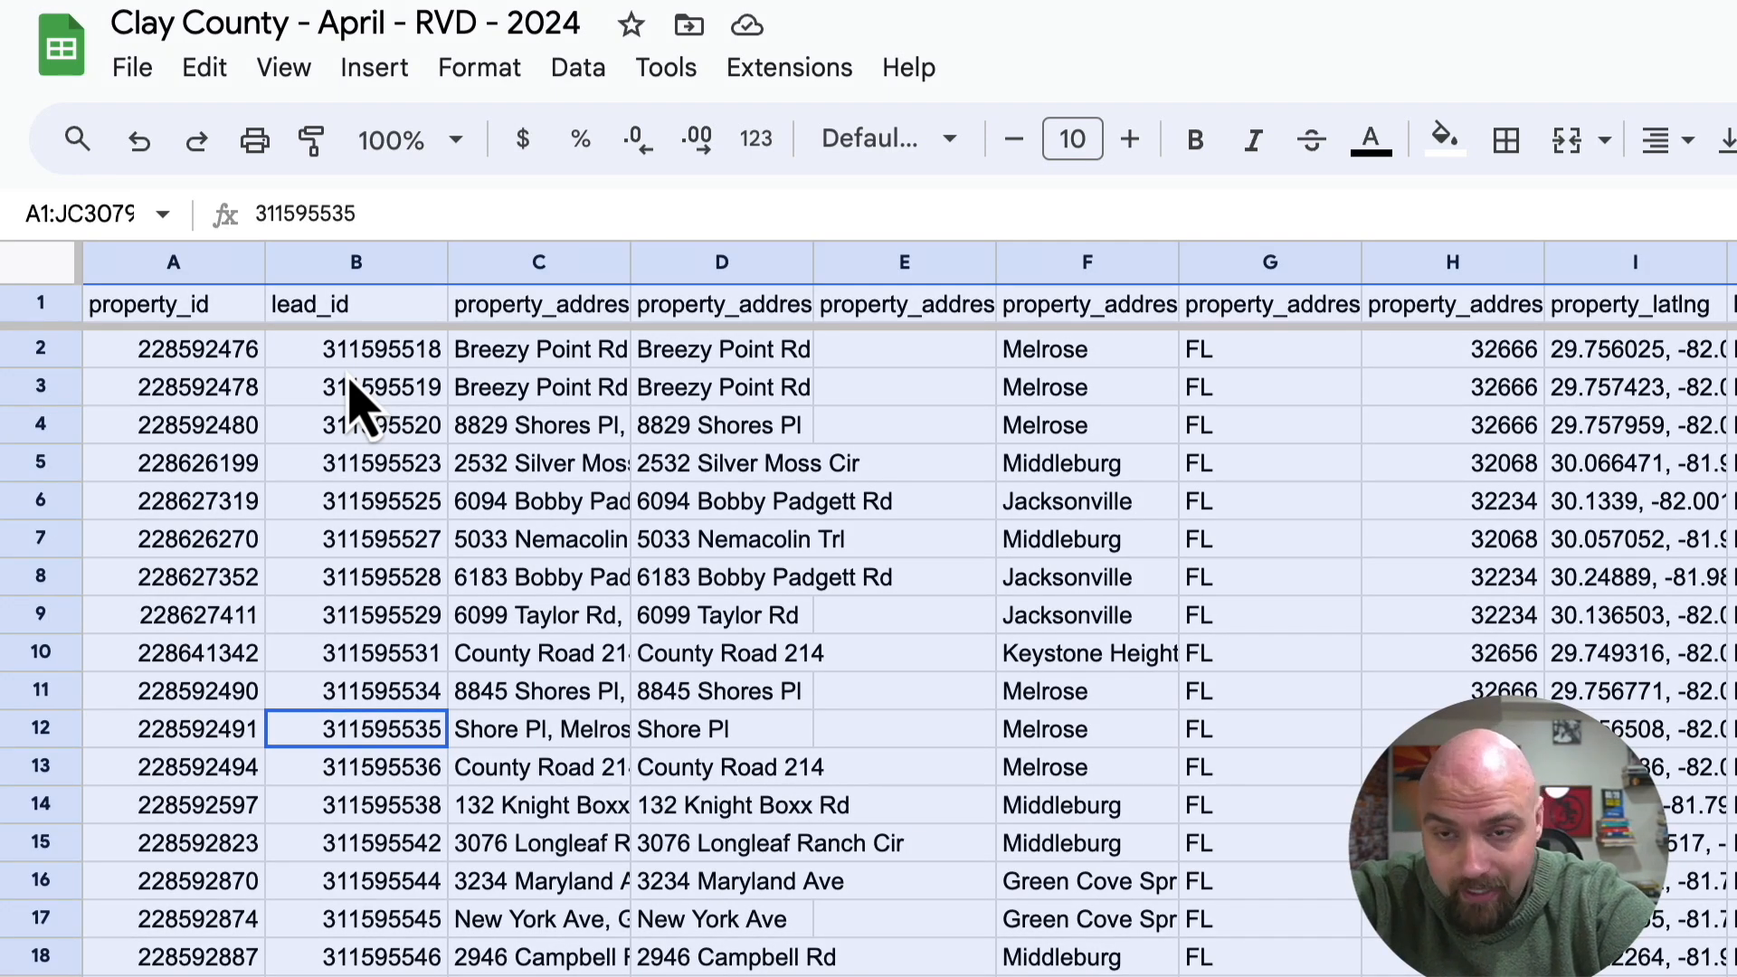
key(ctrl+a)
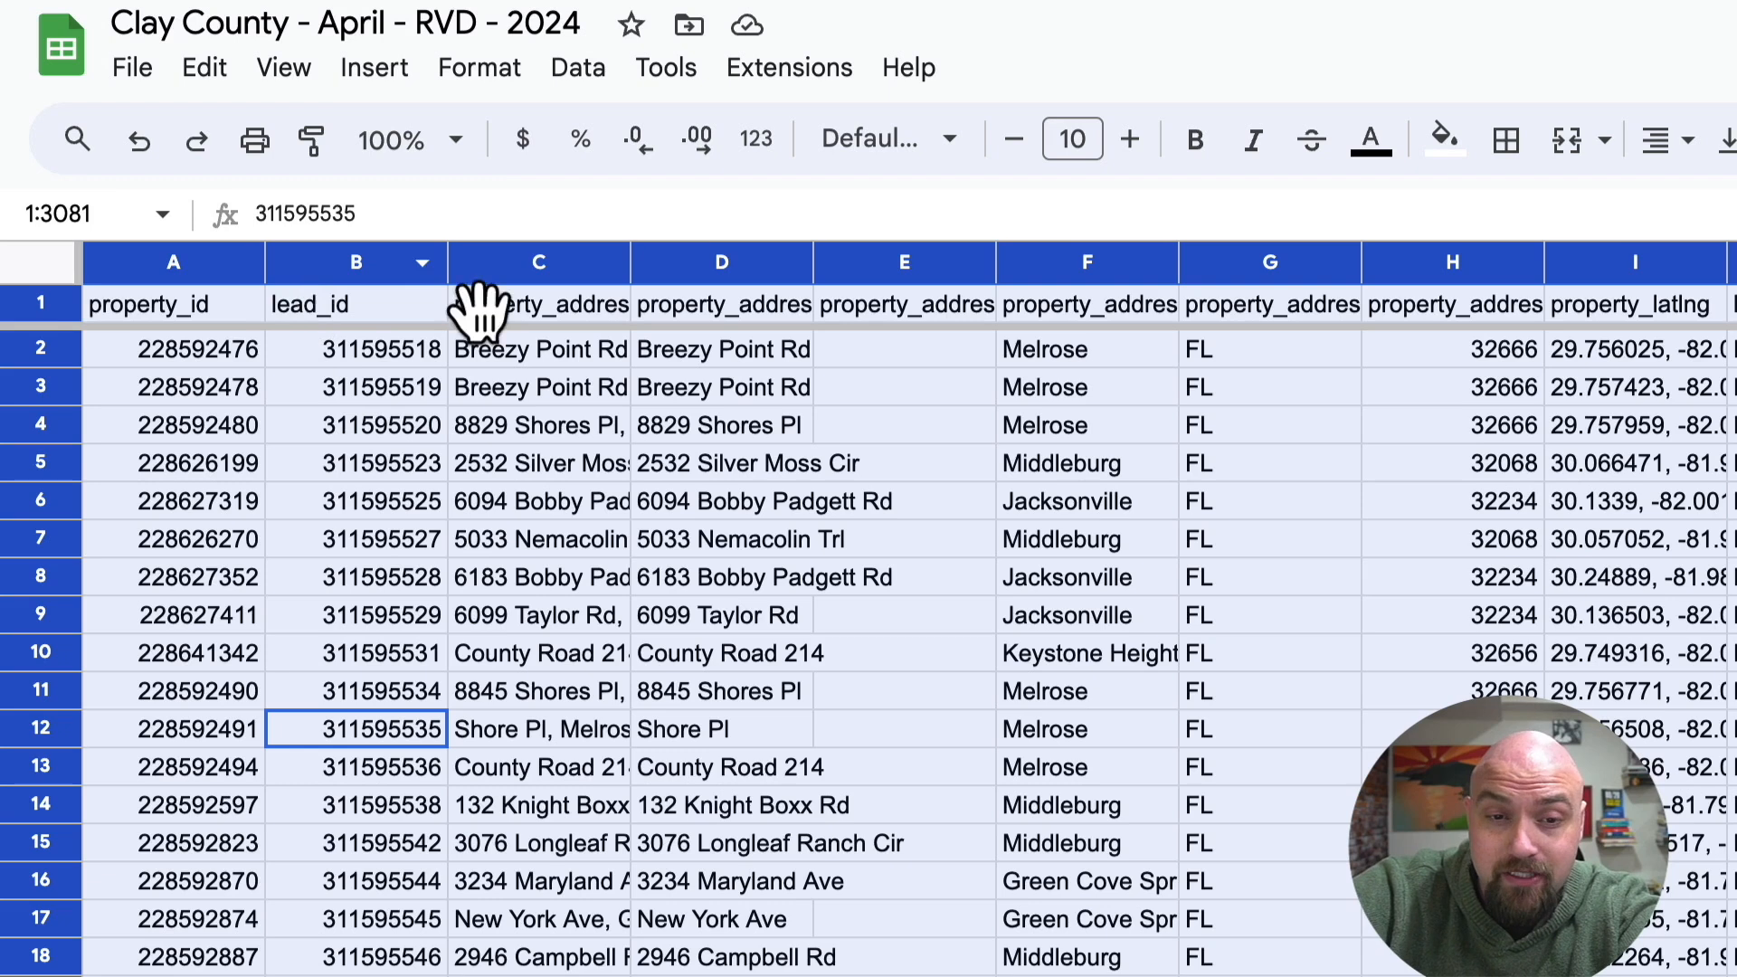
drag(628, 252, 678, 252)
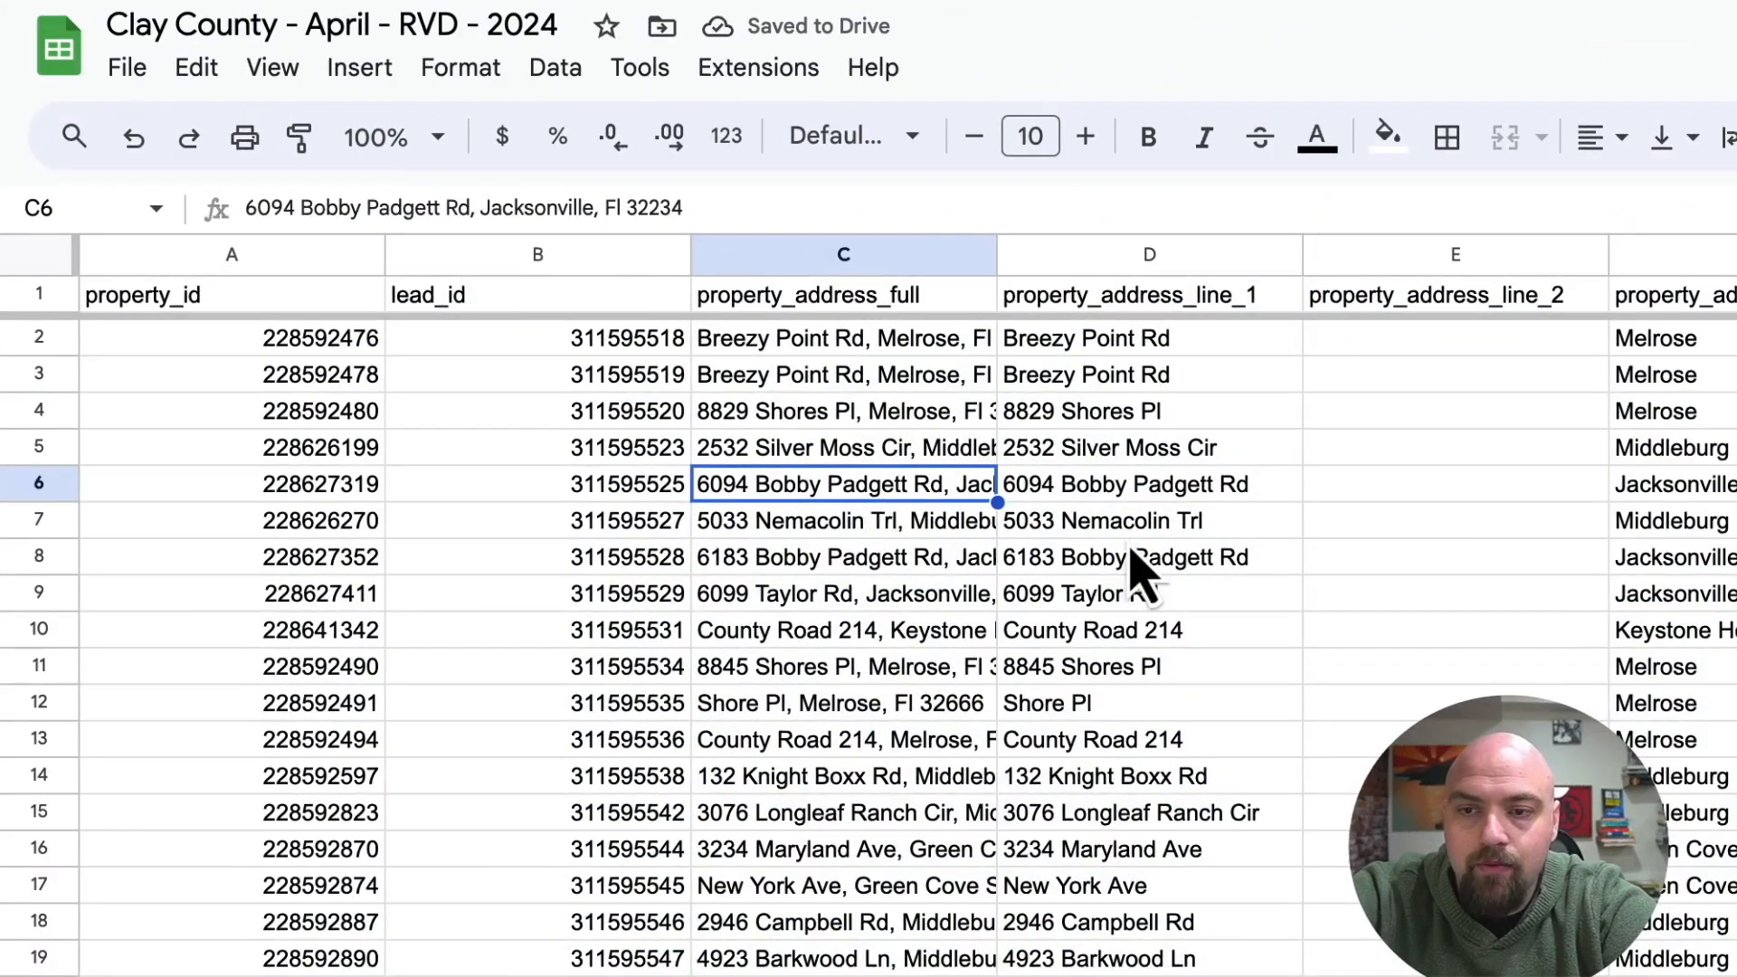
Sort the sheet by the year_built column from Z to A to bring properties with buildings to the top.
scroll(1136, 570, right, 20)
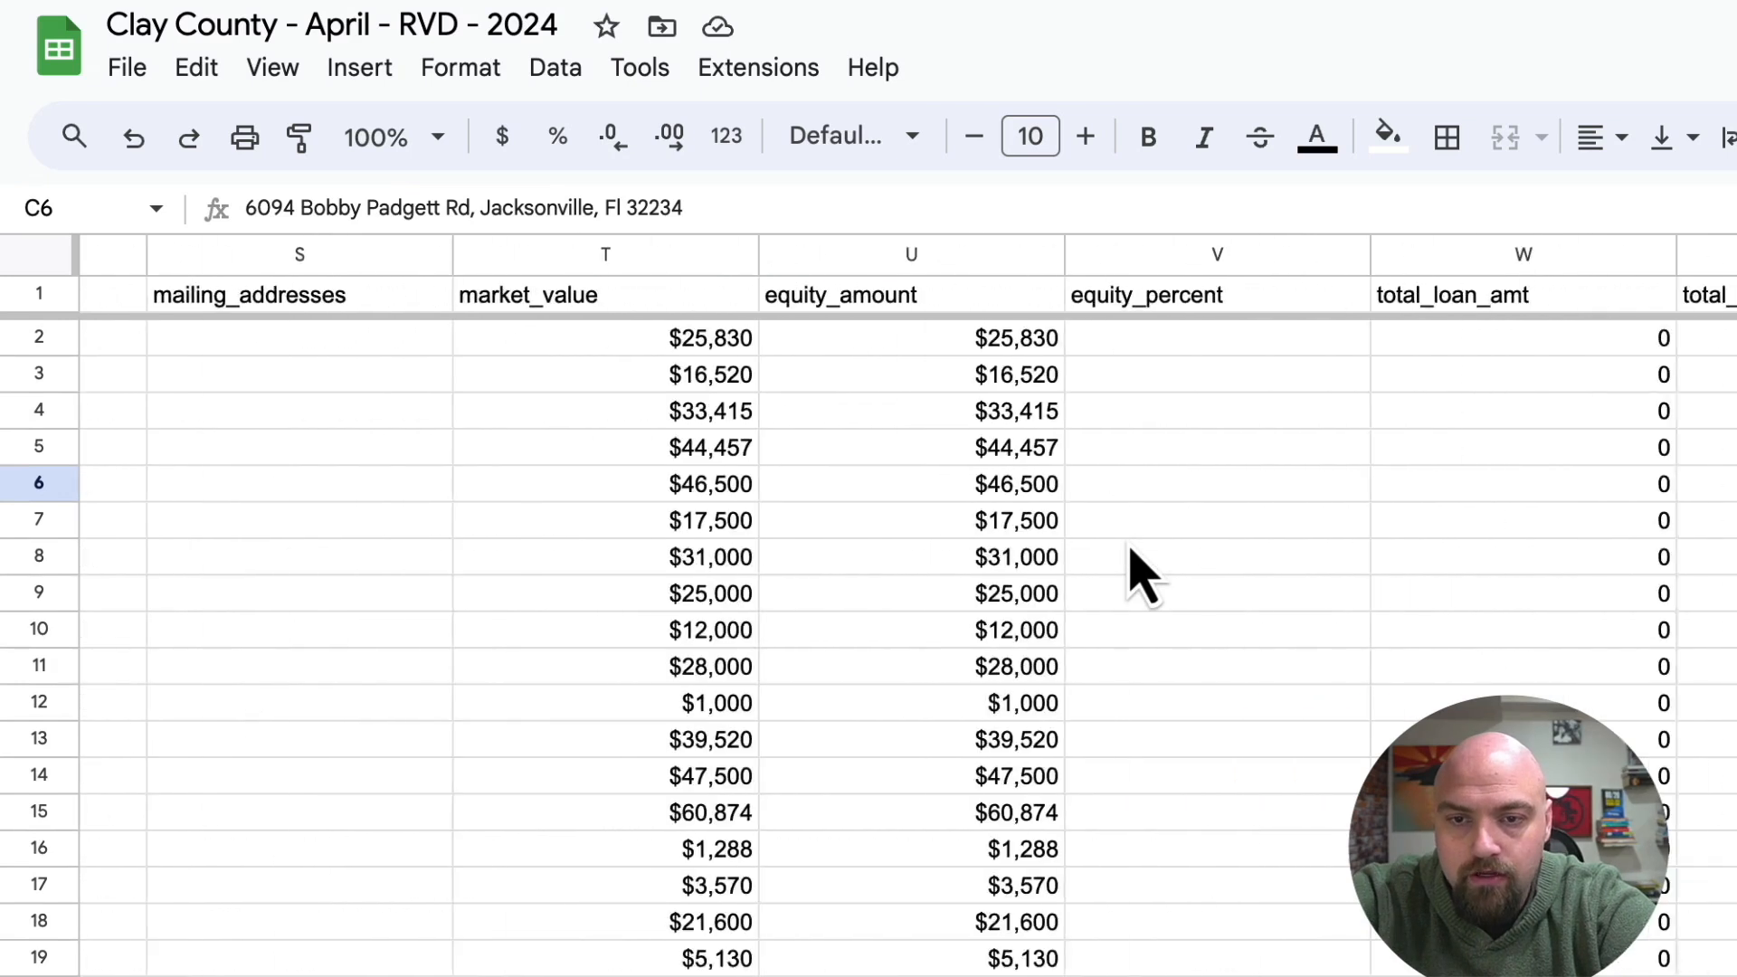
scroll(1131, 570, right, 15)
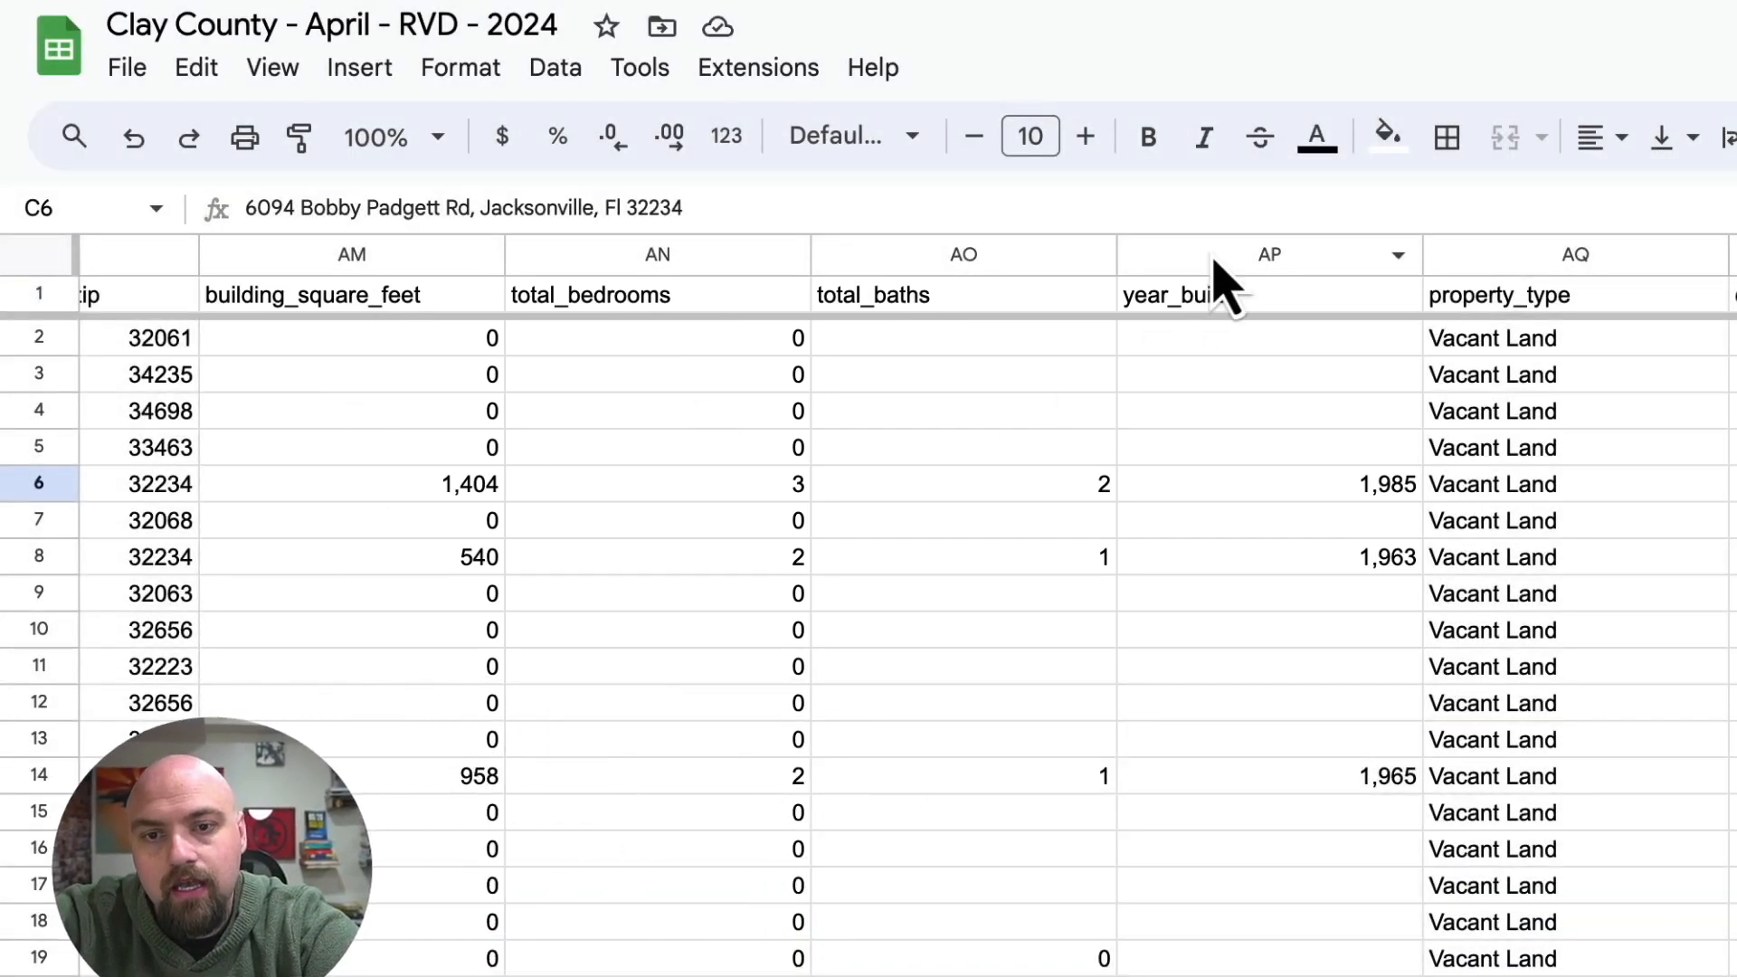
click(1235, 260)
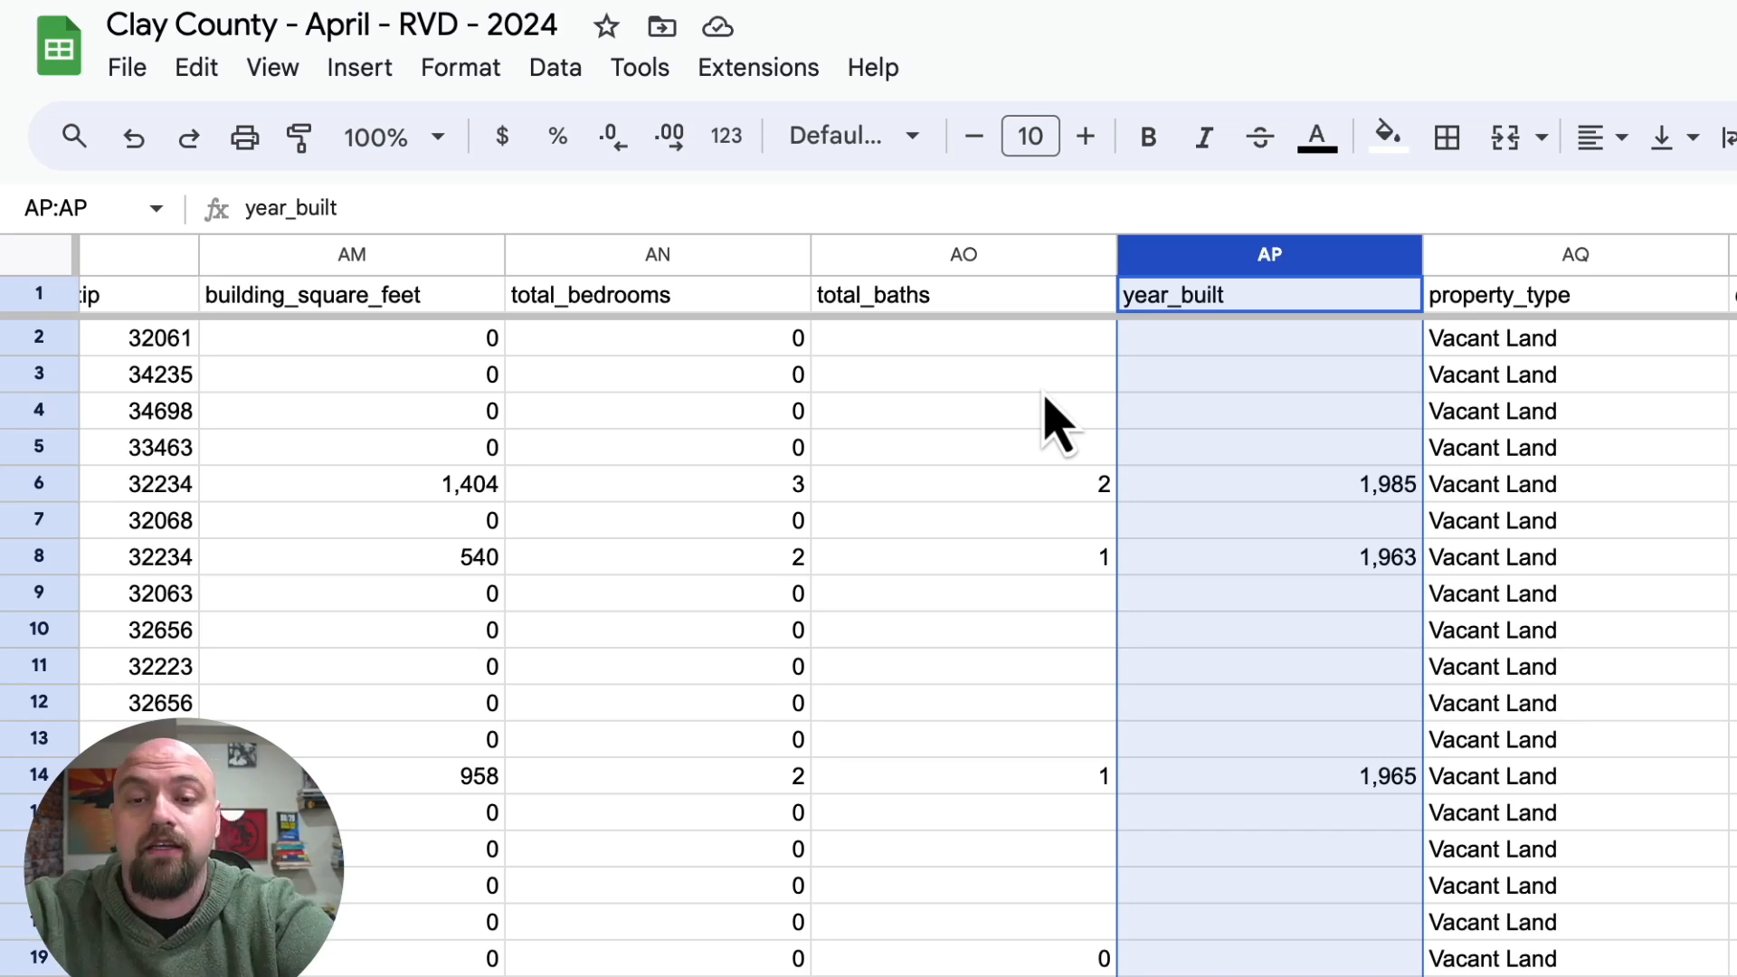
right_click(1267, 264)
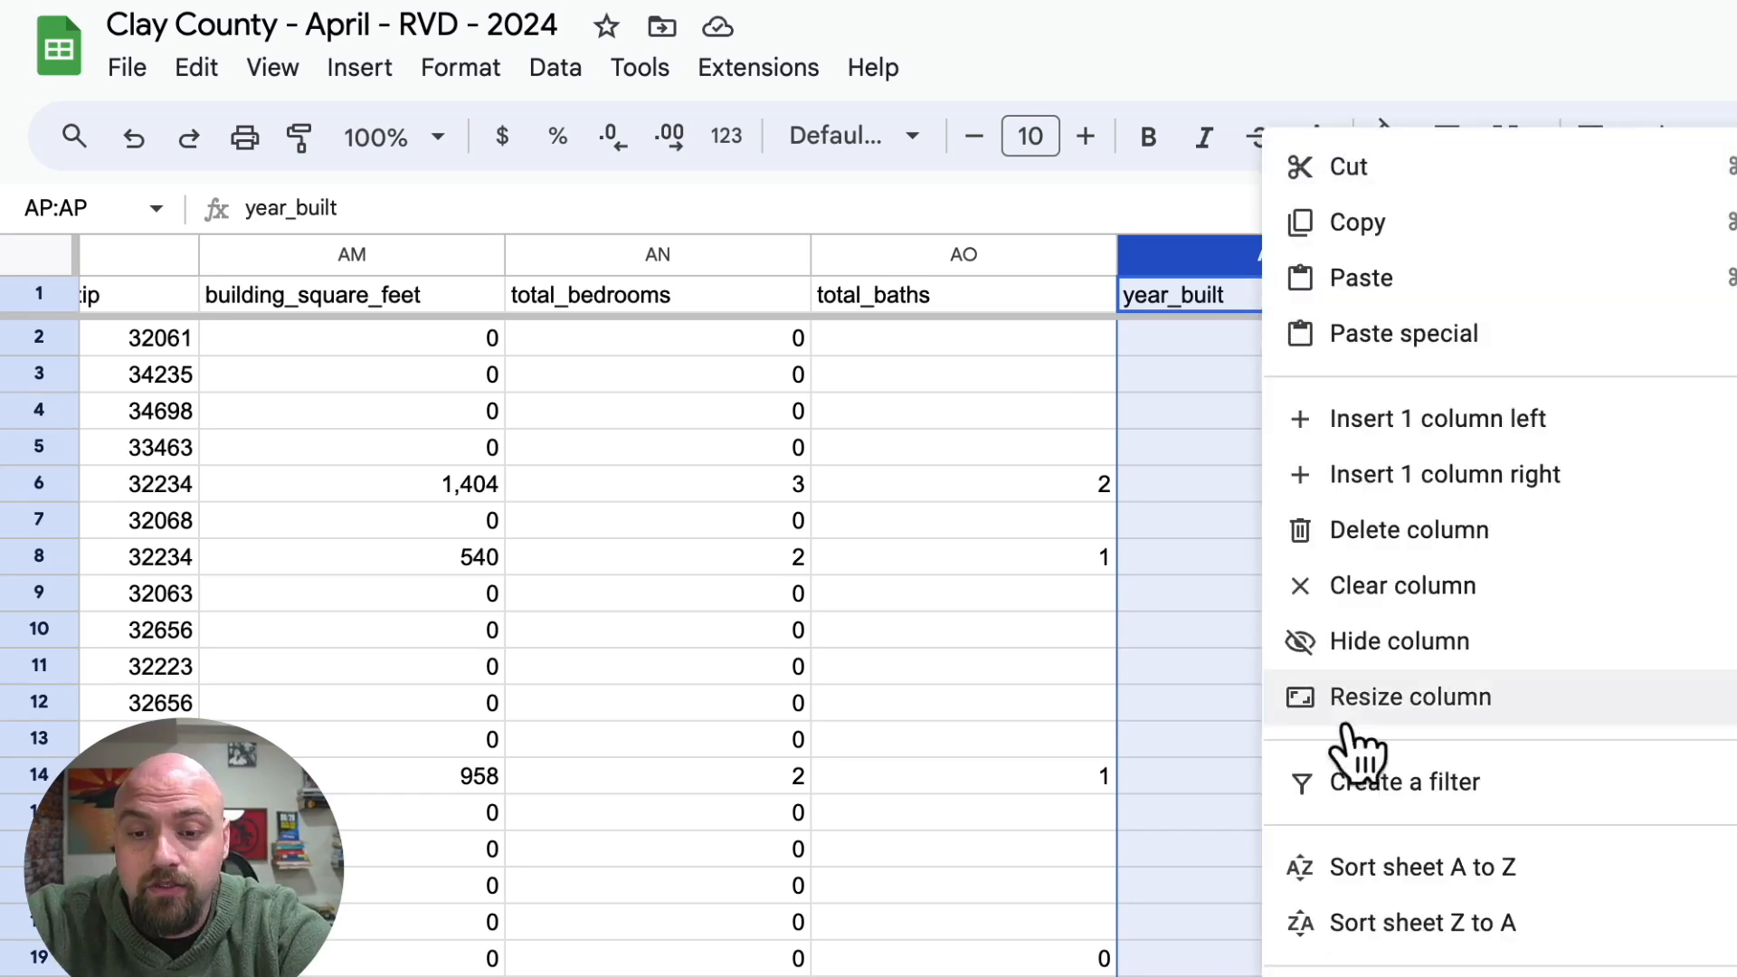
click(1384, 941)
click(883, 561)
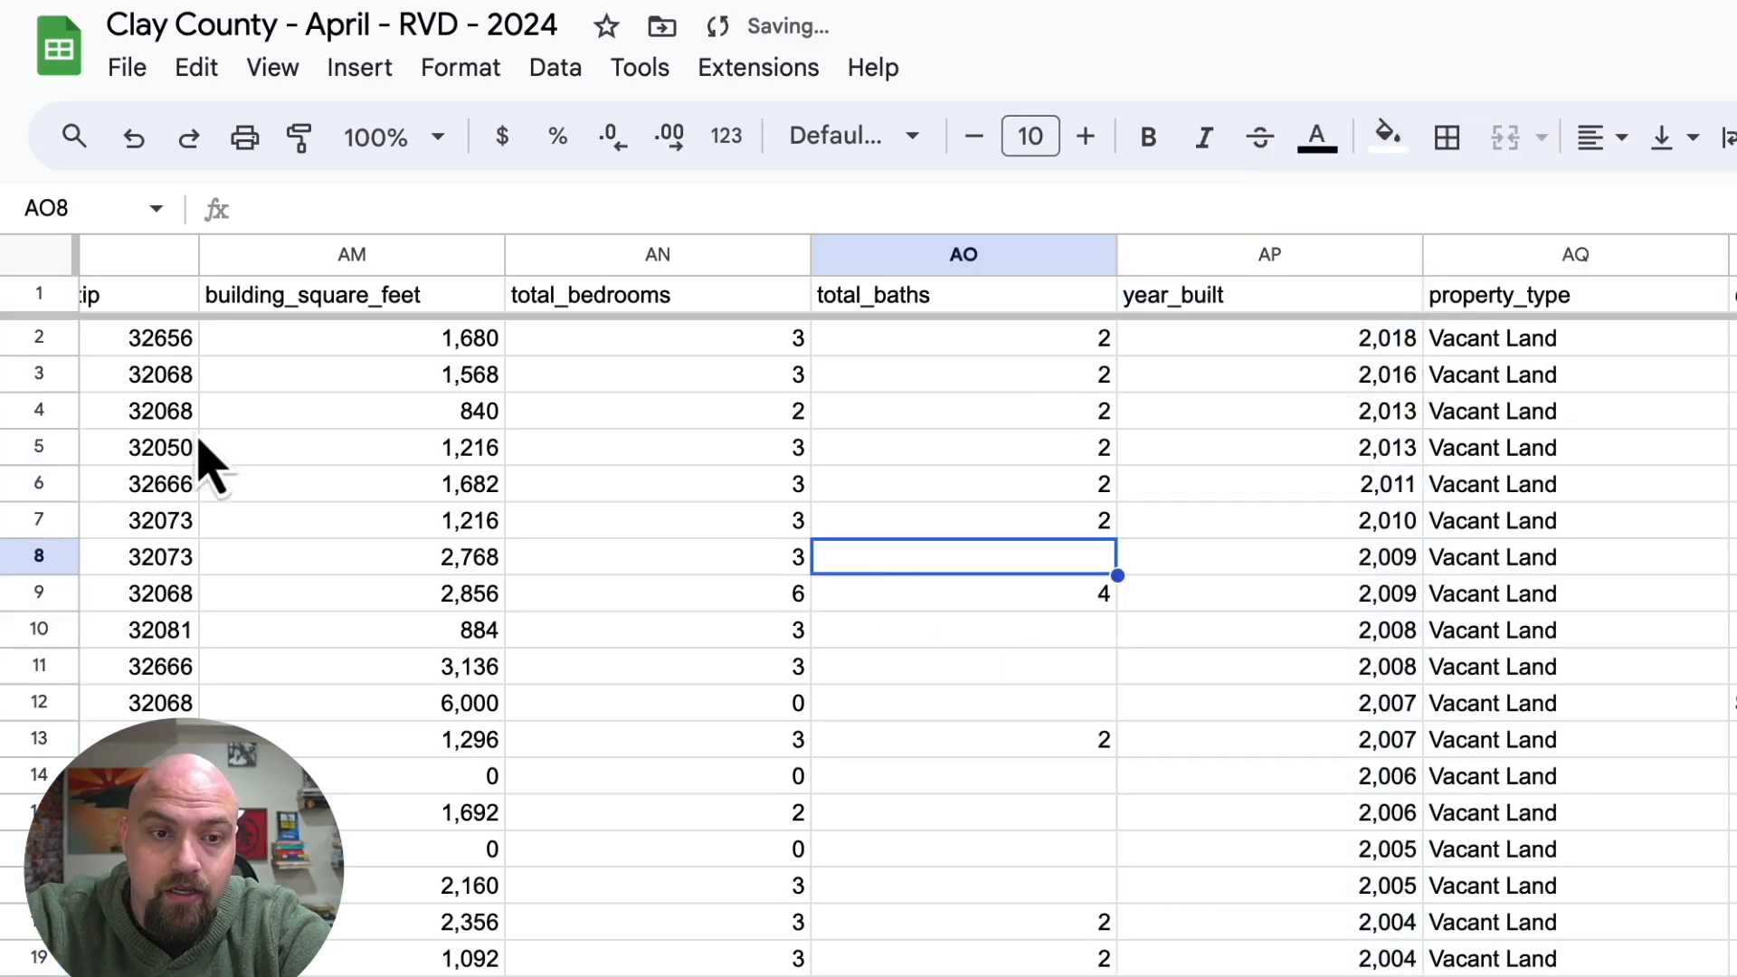
Delete rows 2 through 311, which contain every lead with a year_built value.
click(39, 342)
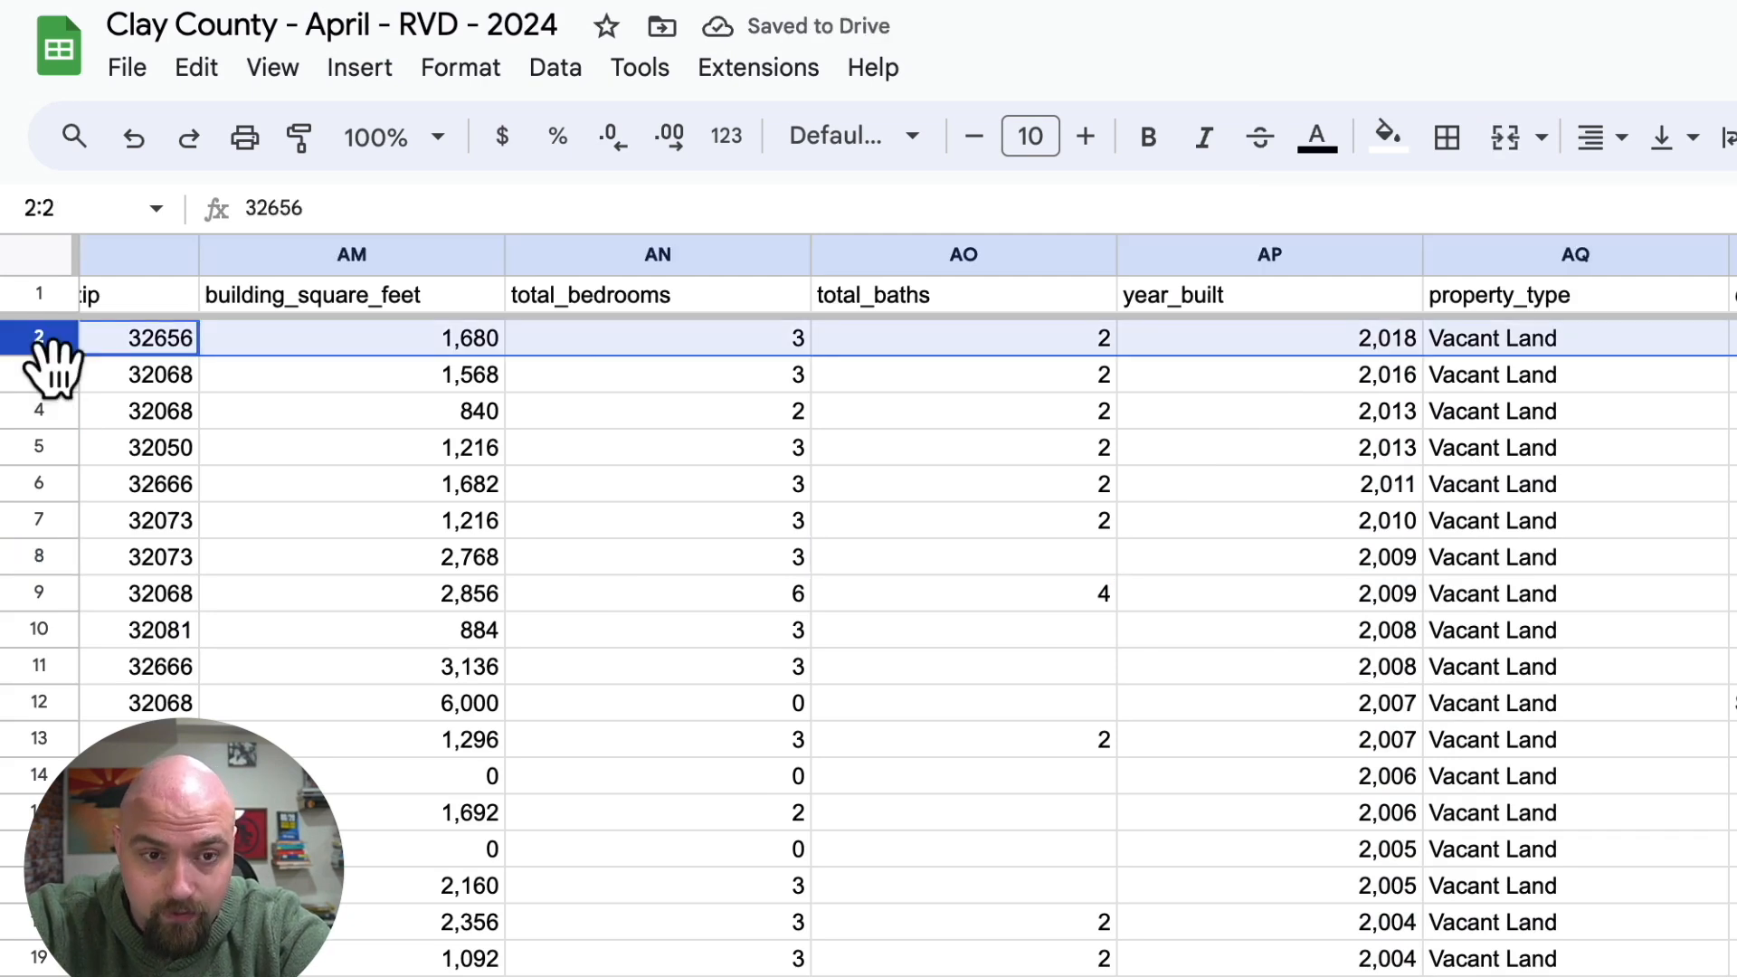
scroll(214, 660, down, 15)
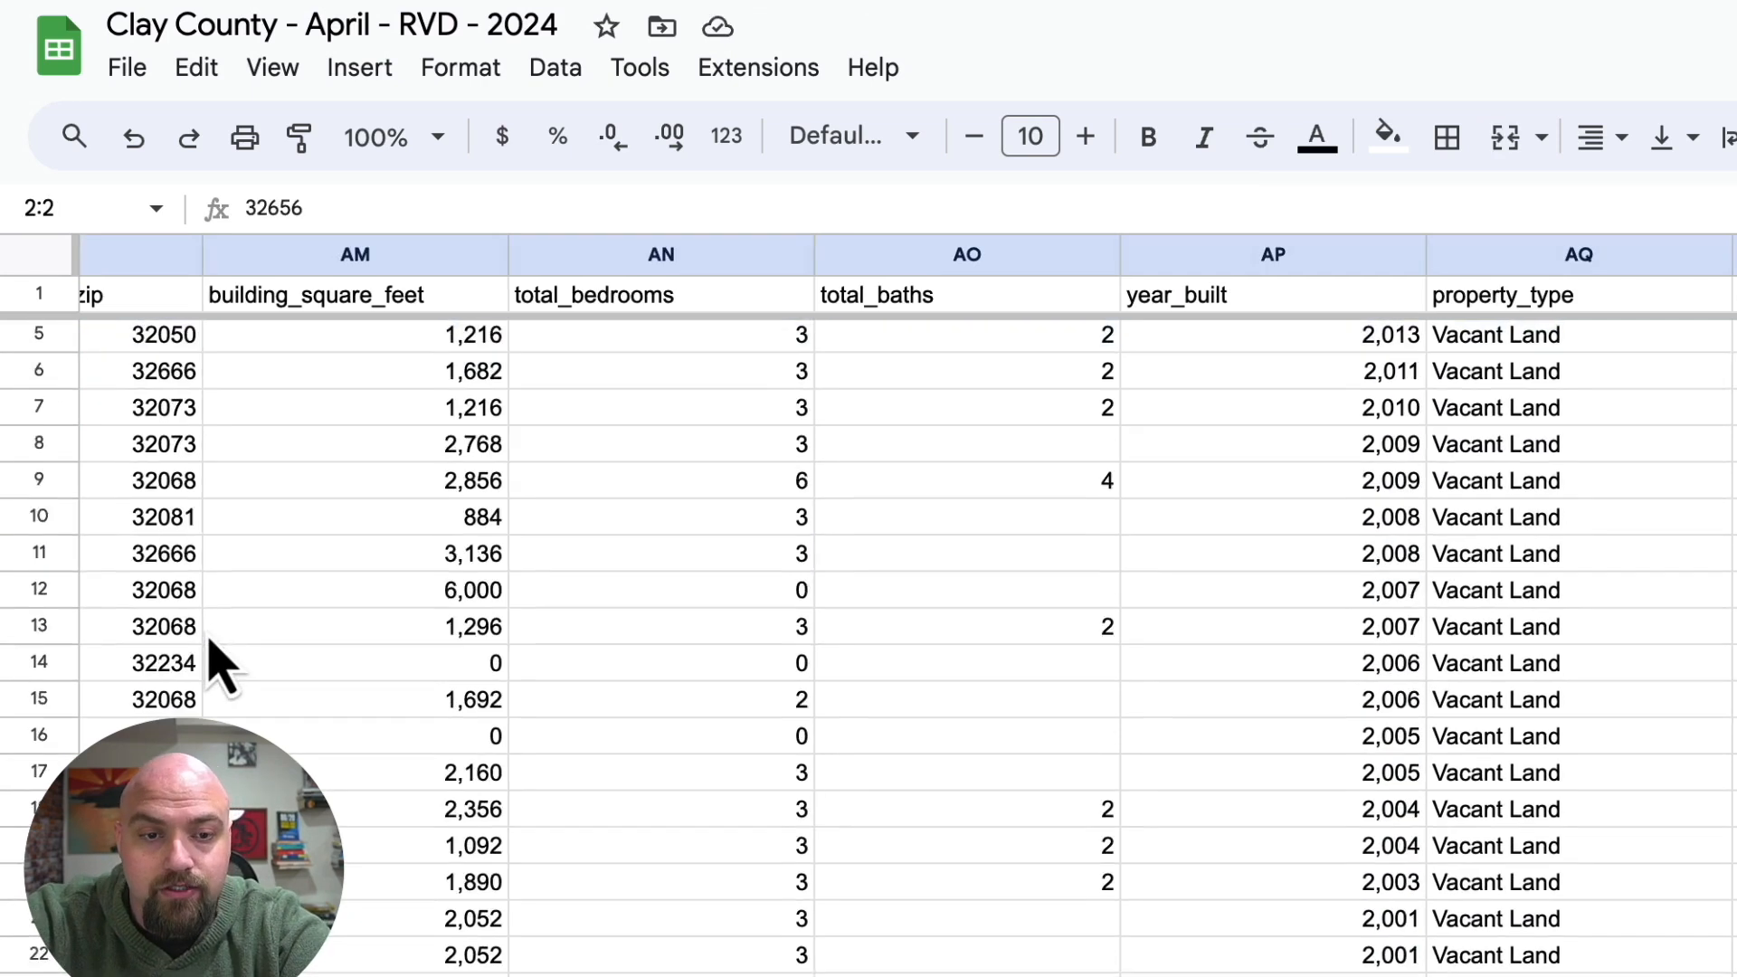
scroll(214, 660, down, 20)
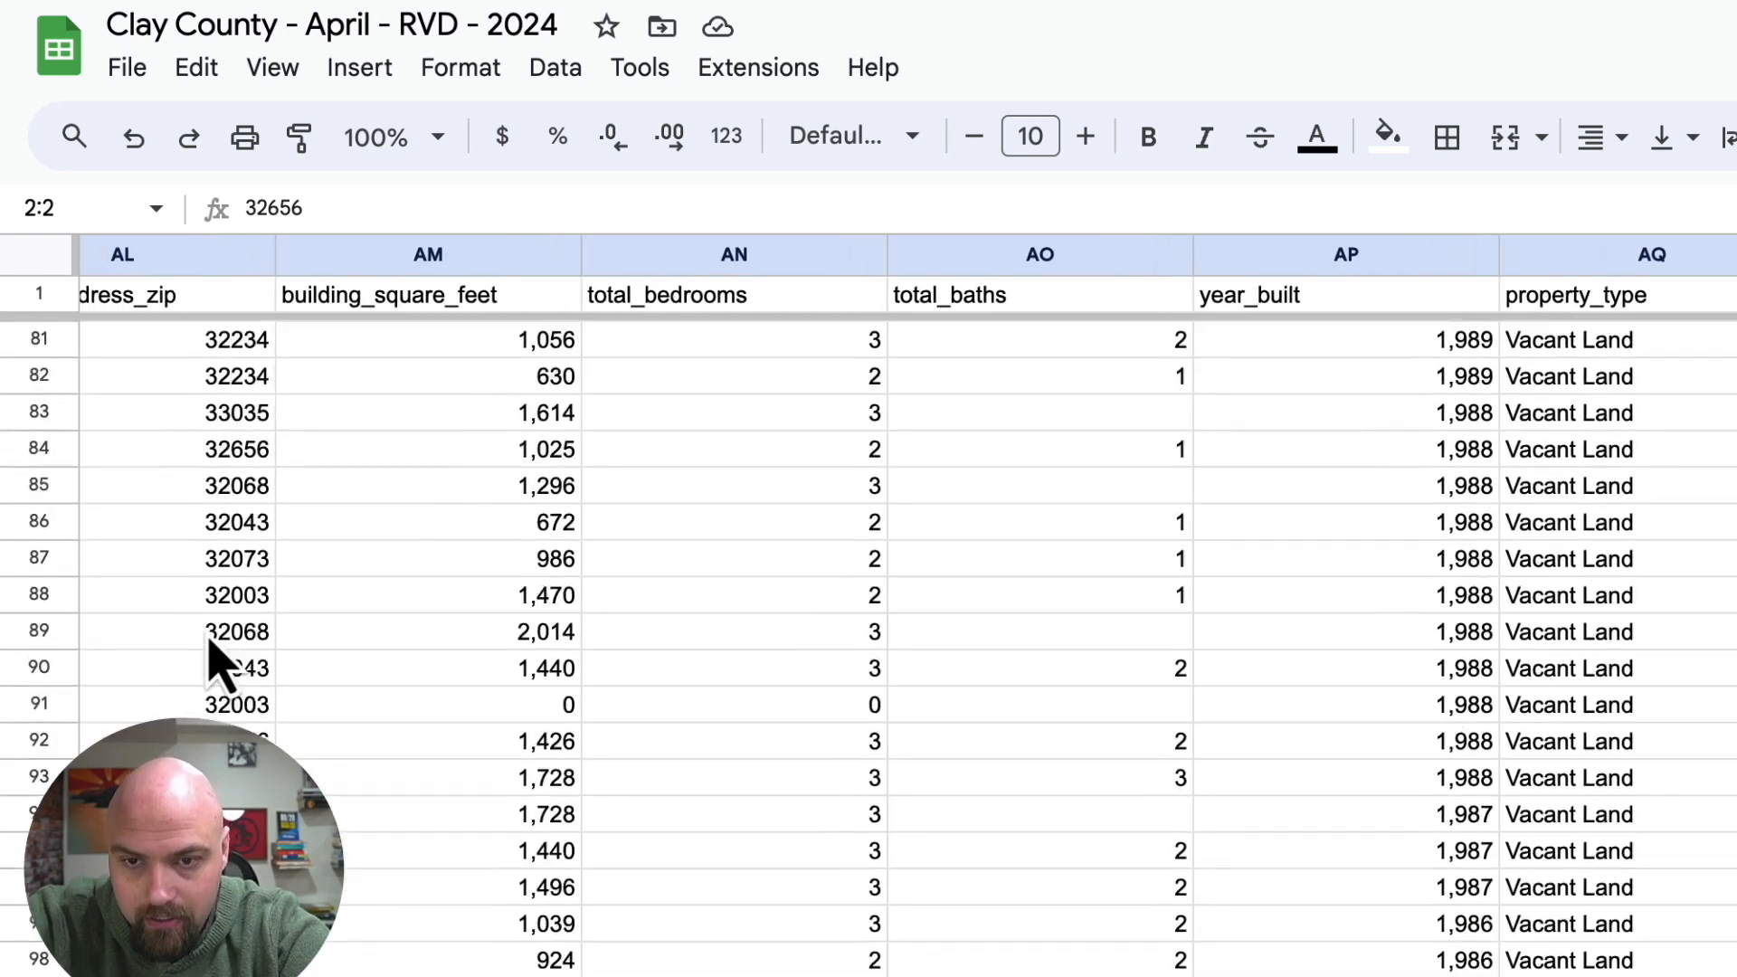
scroll(214, 660, down, 20)
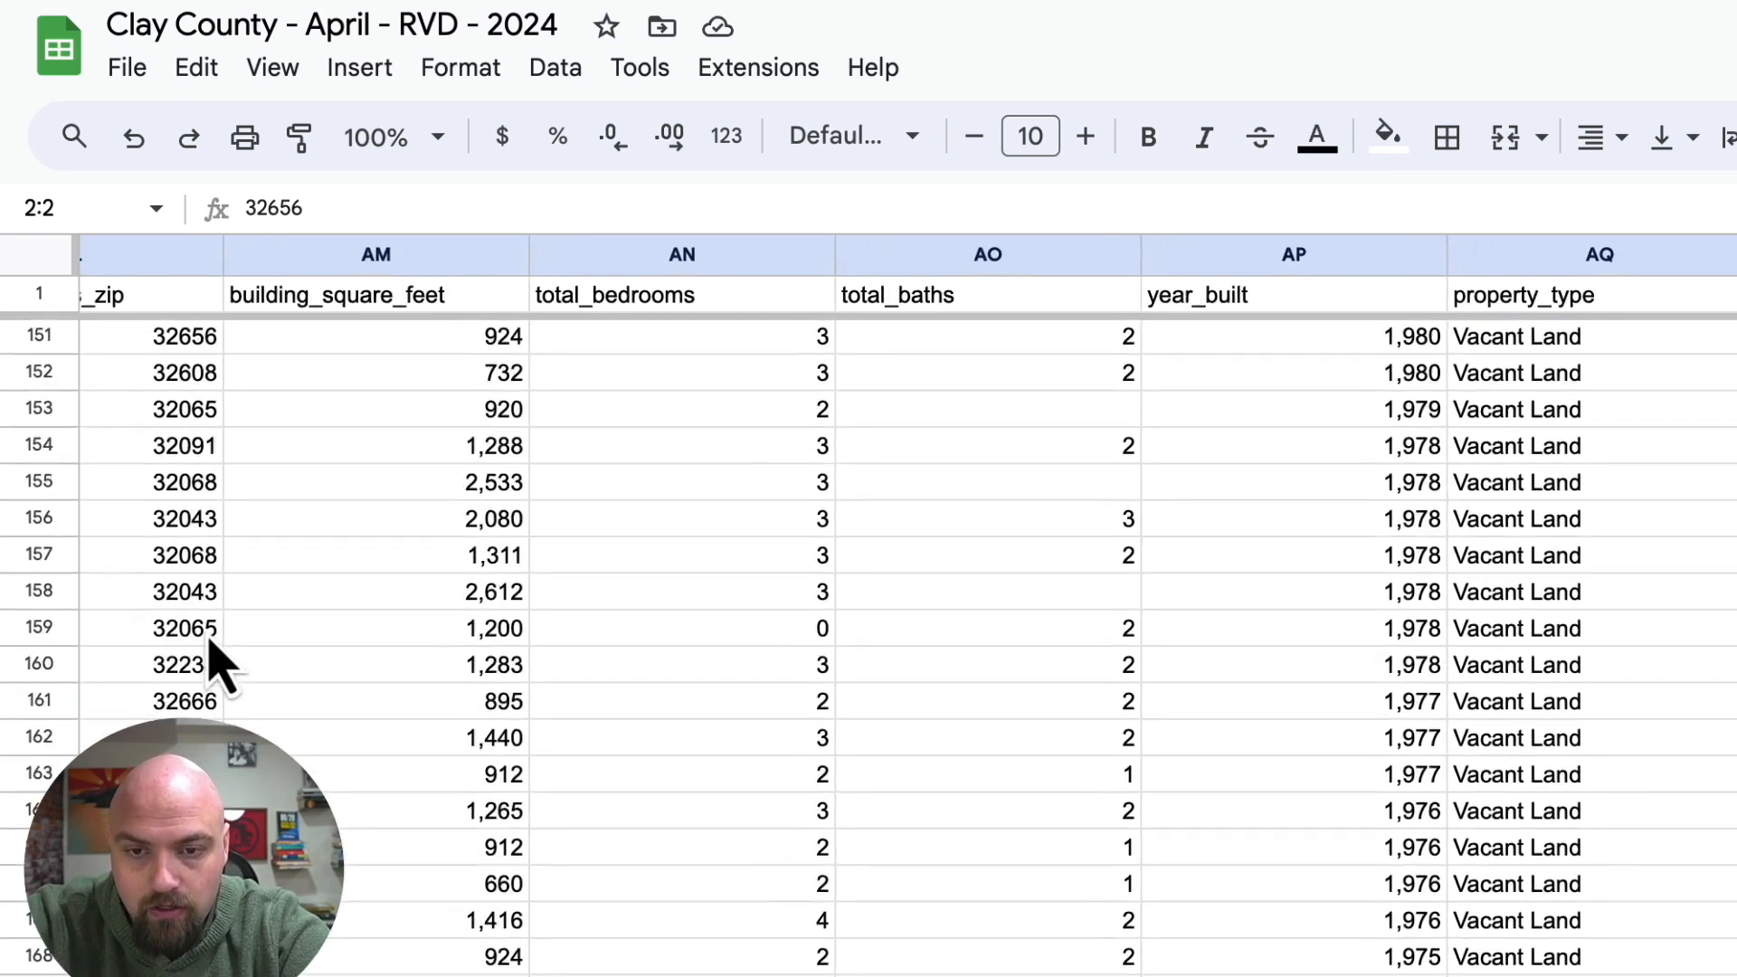
scroll(214, 659, down, 20)
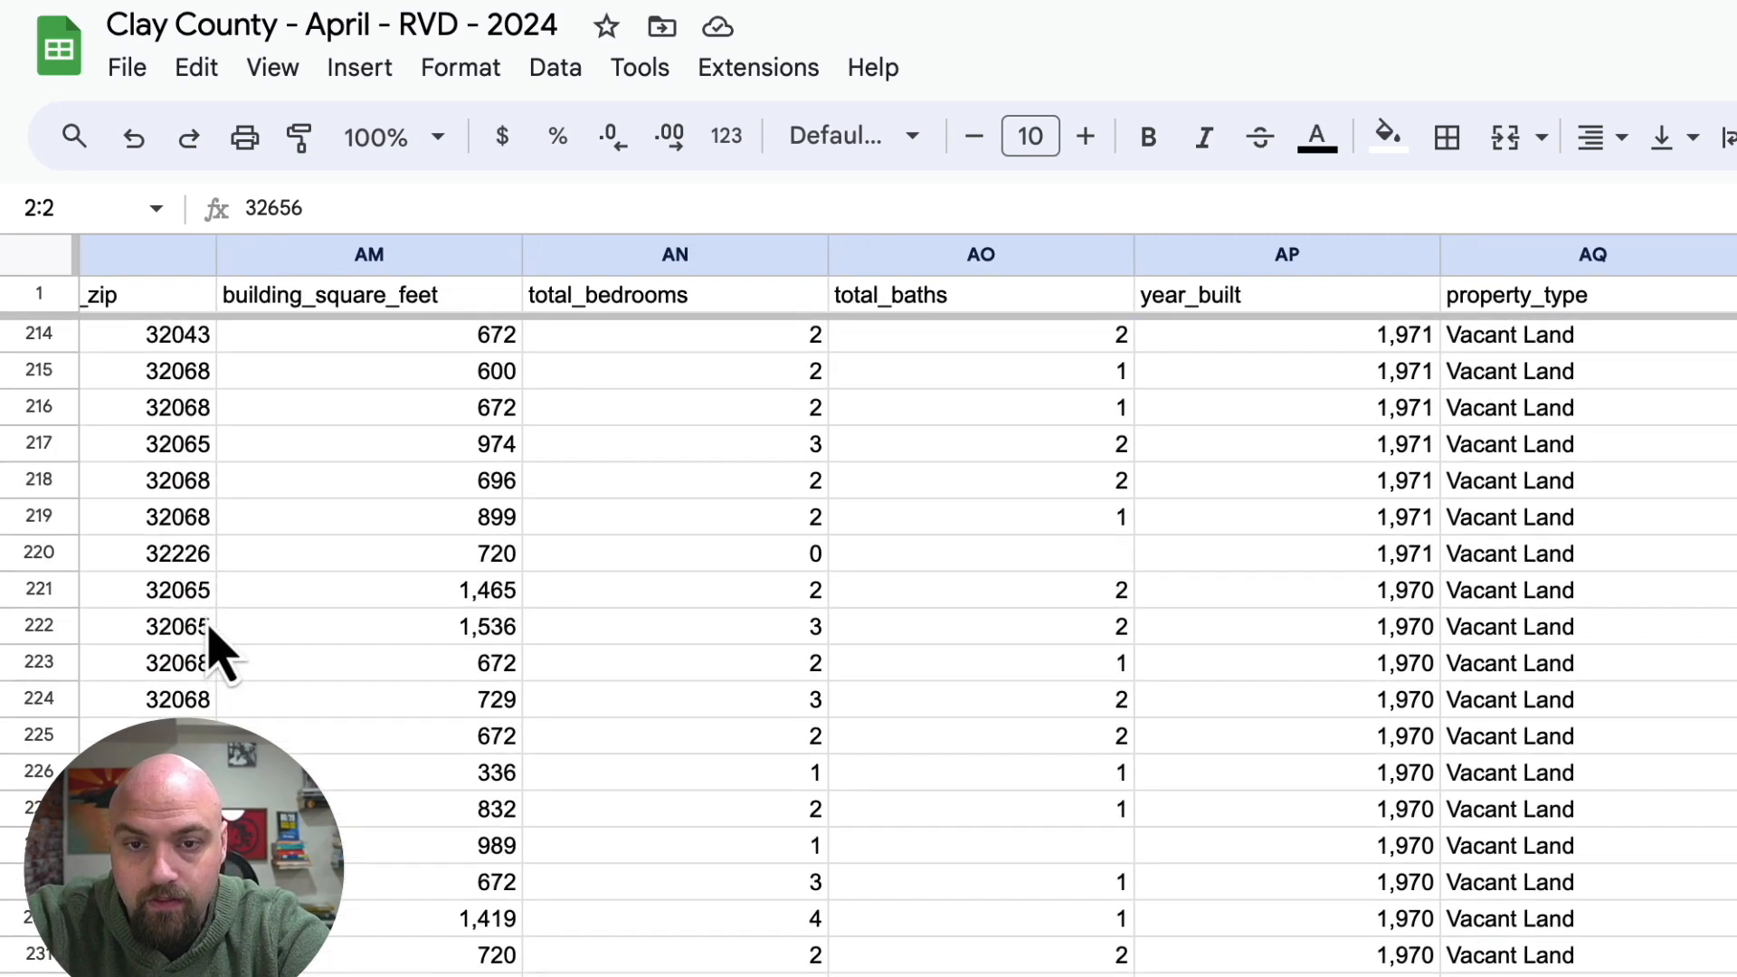
scroll(212, 638, down, 17)
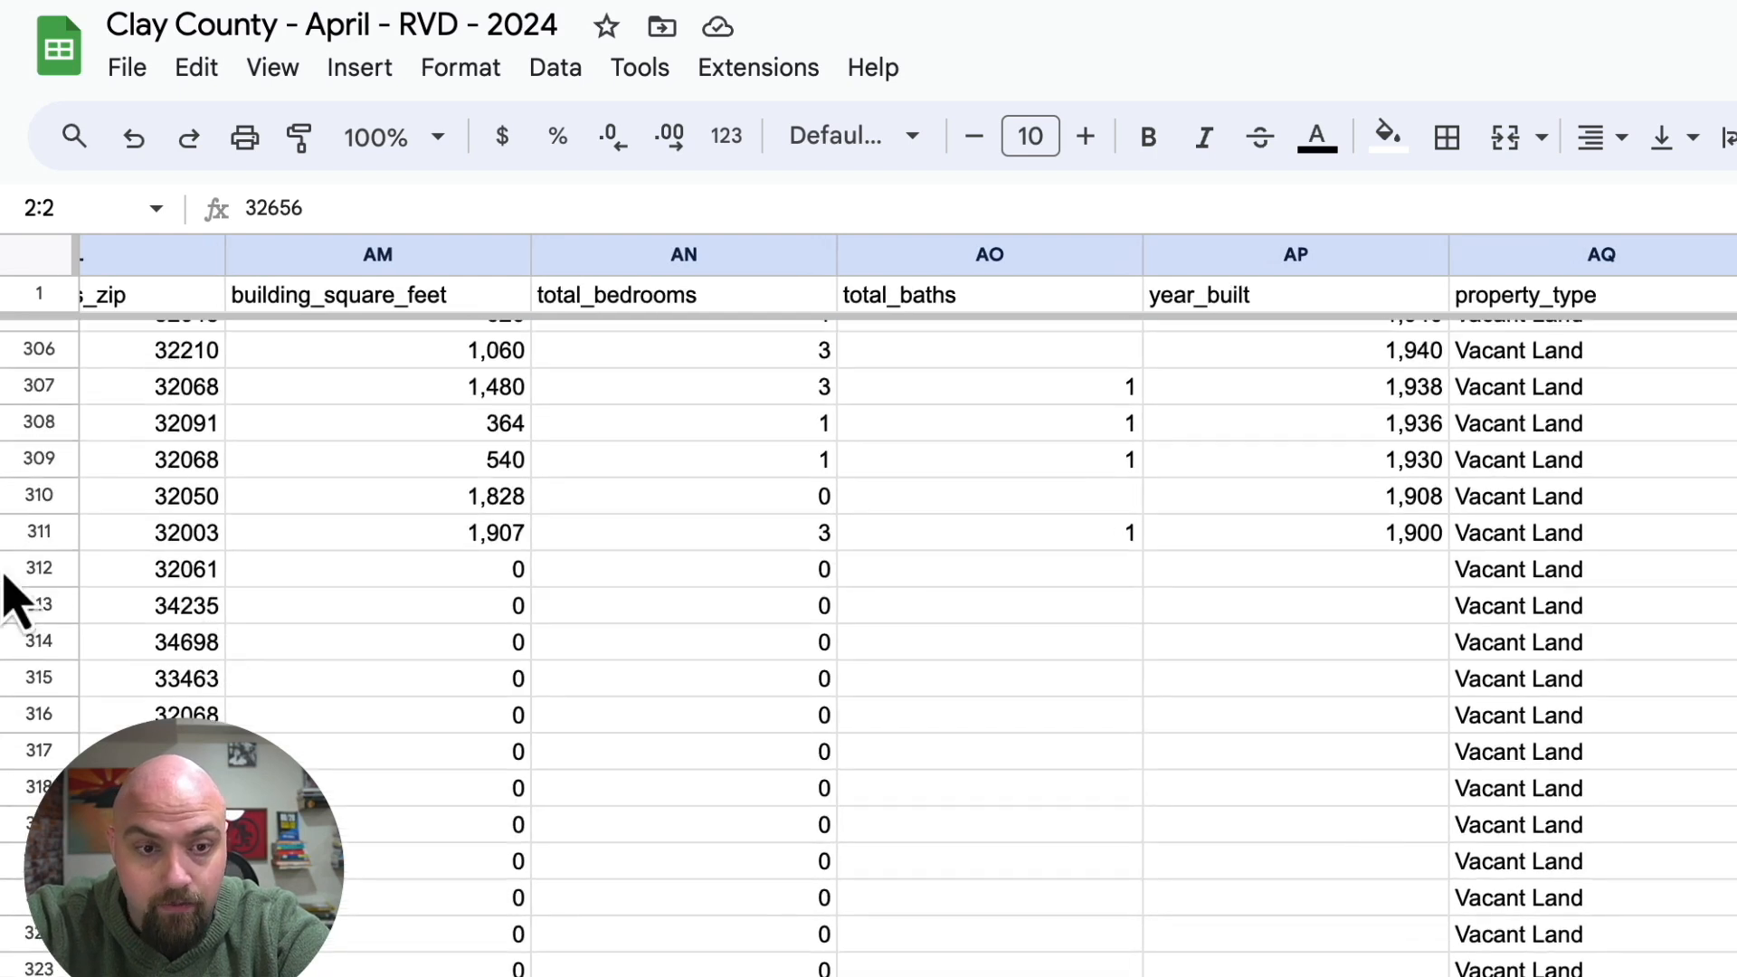
shift+click(39, 534)
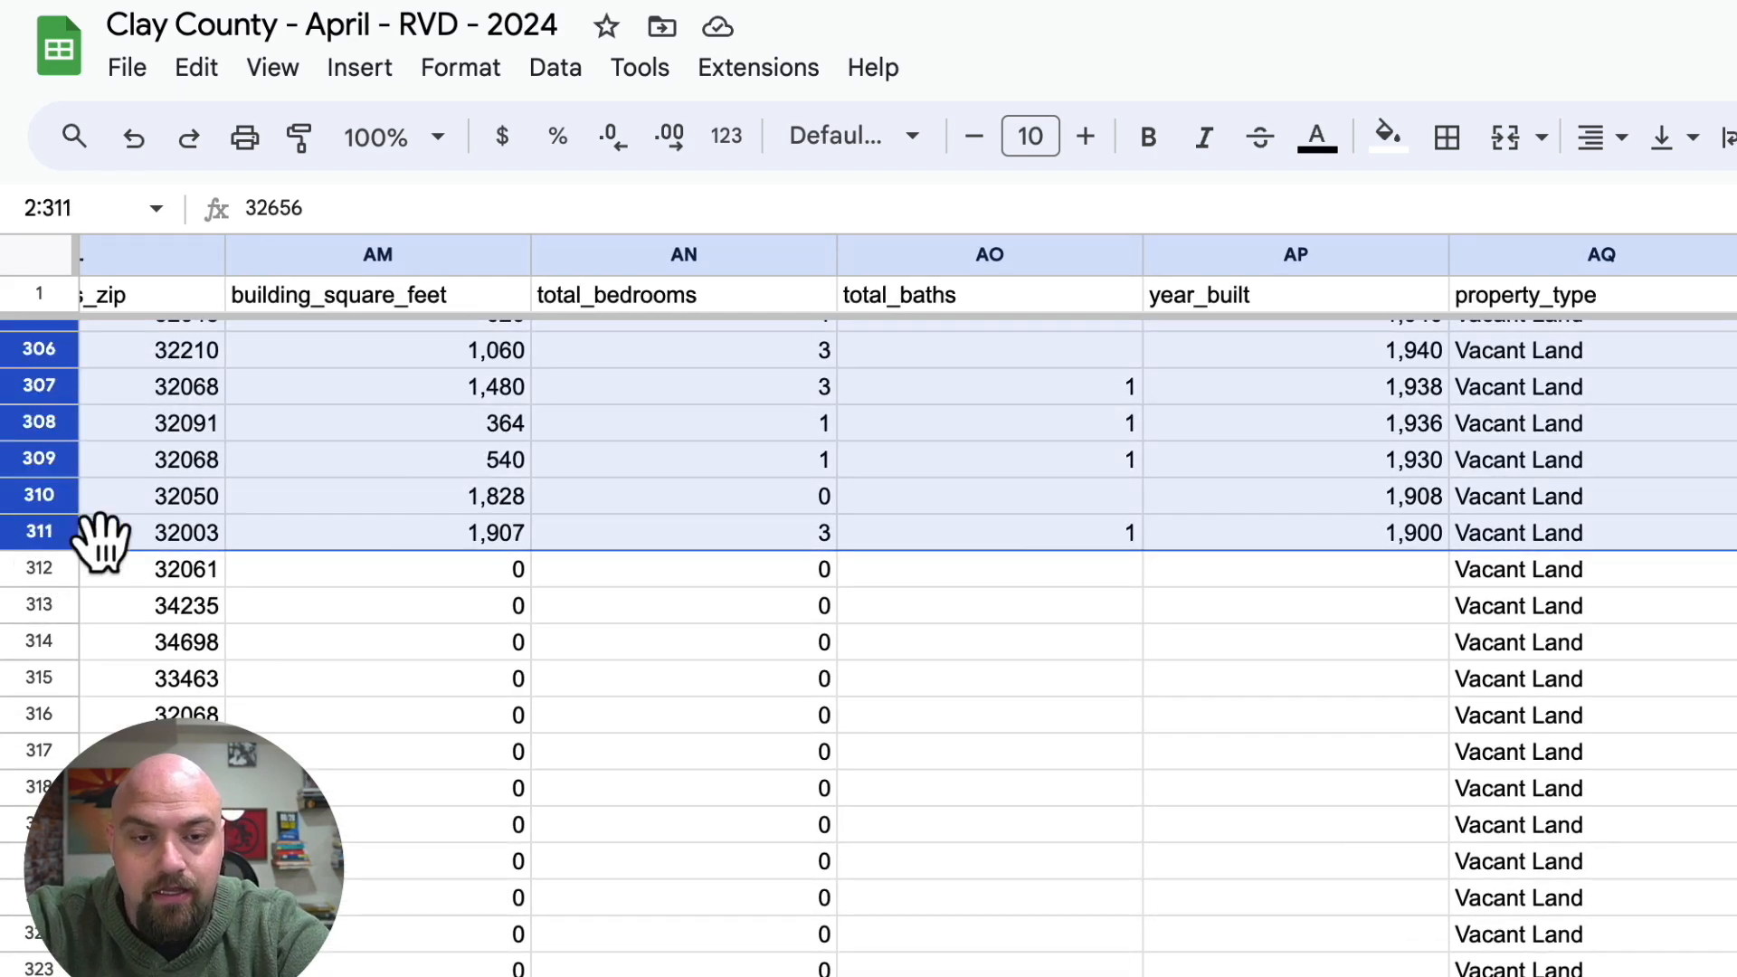
scroll(329, 485, up, 3)
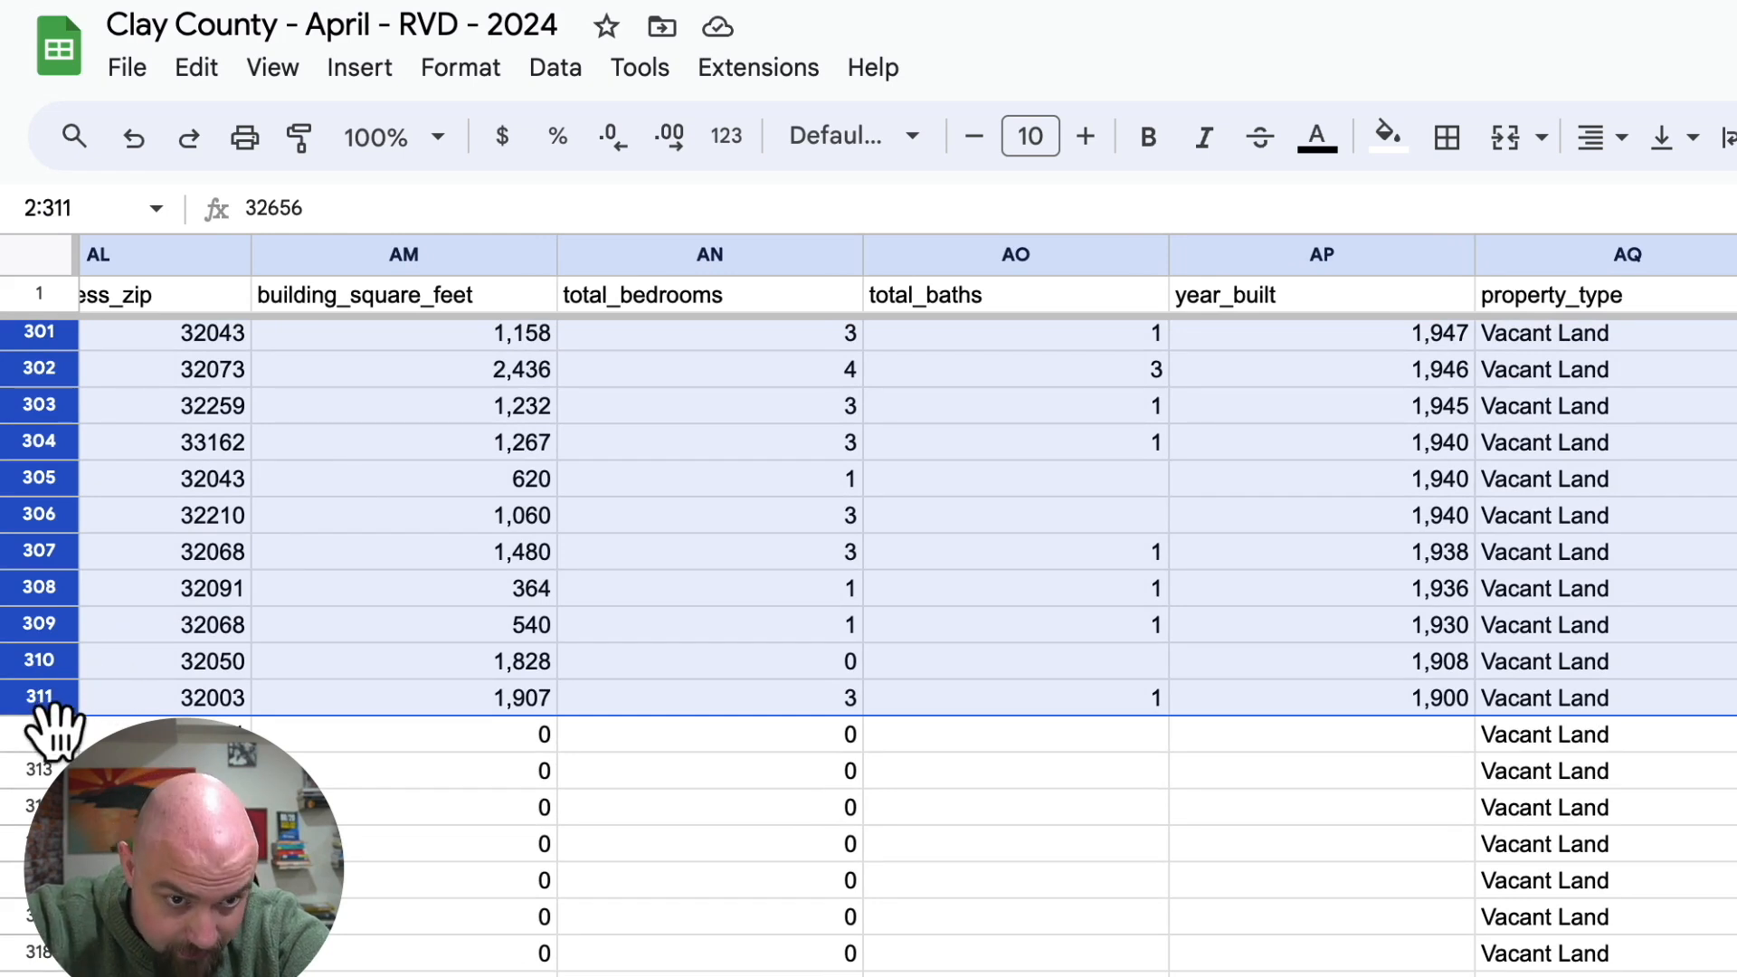
right_click(429, 520)
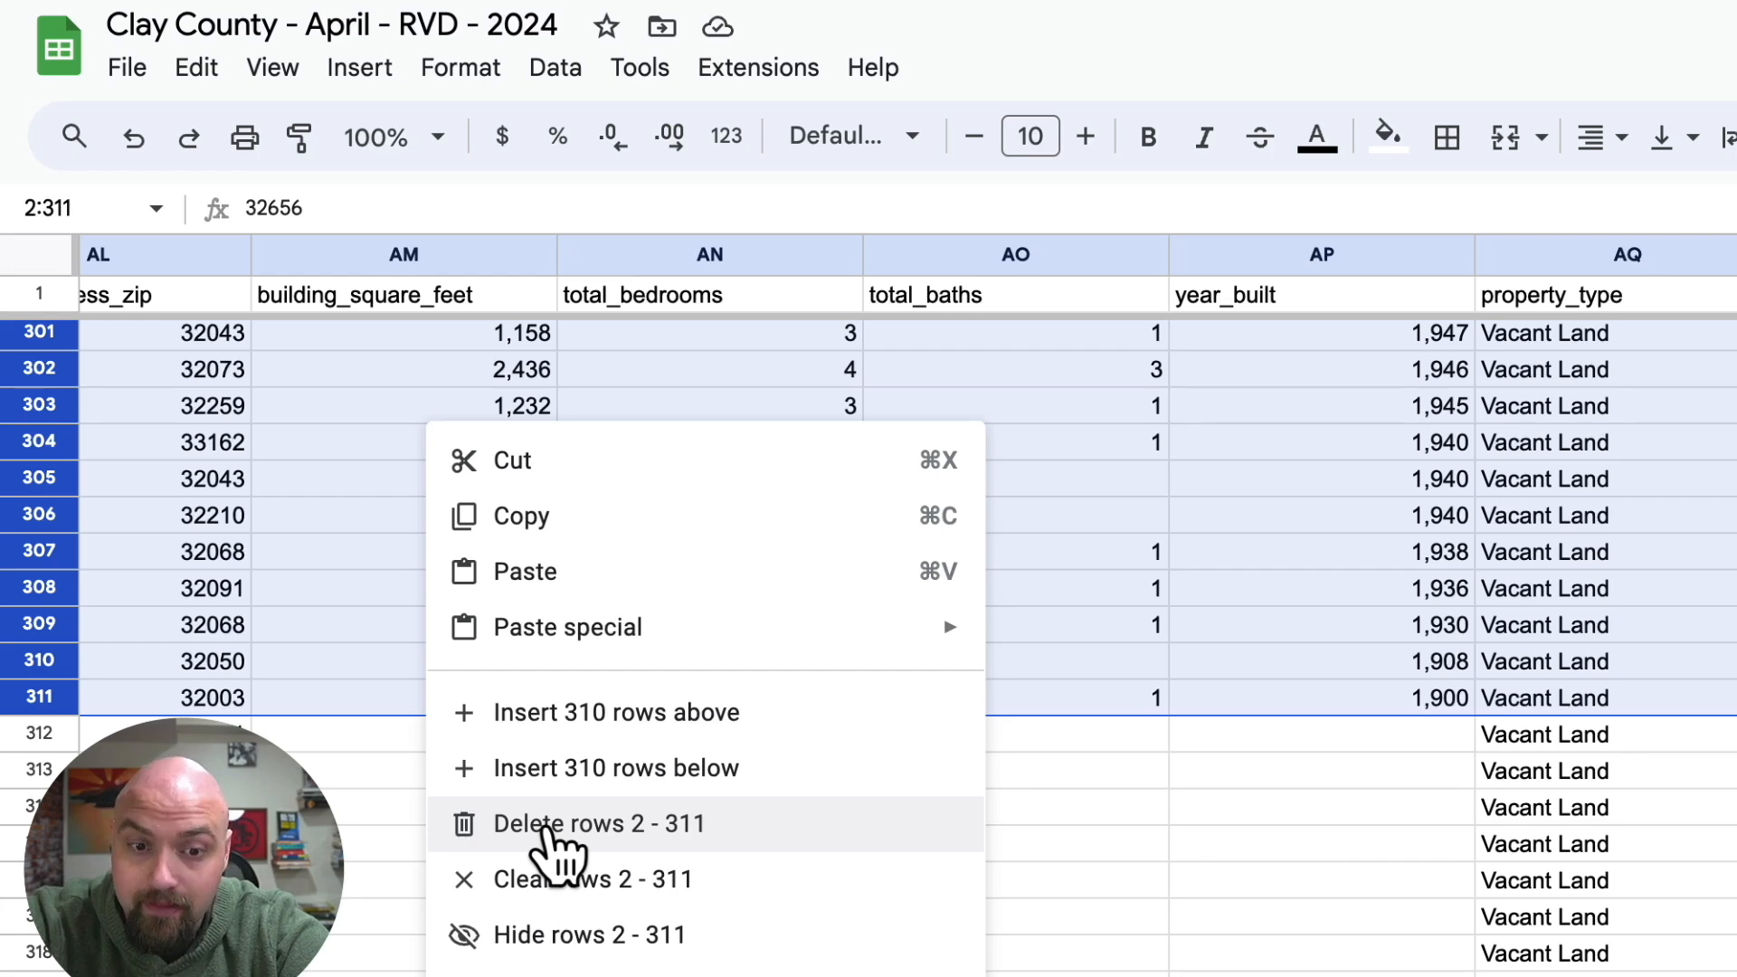
click(552, 823)
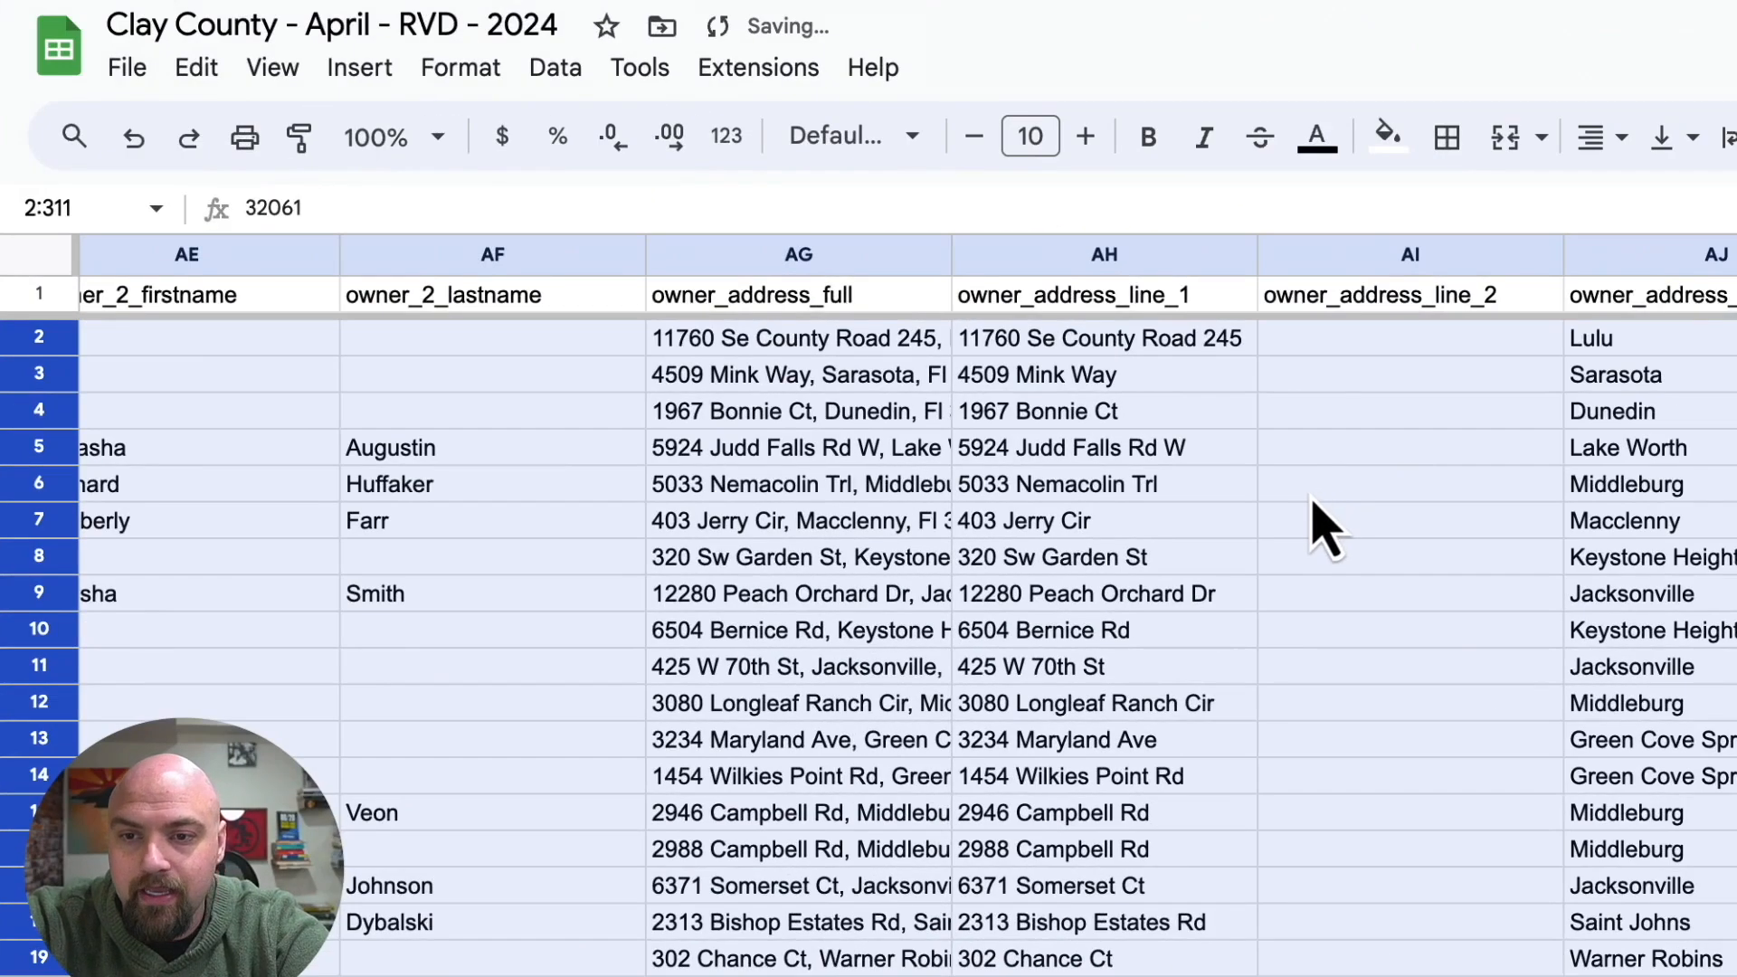
scroll(1311, 497, right, 10)
click(1311, 497)
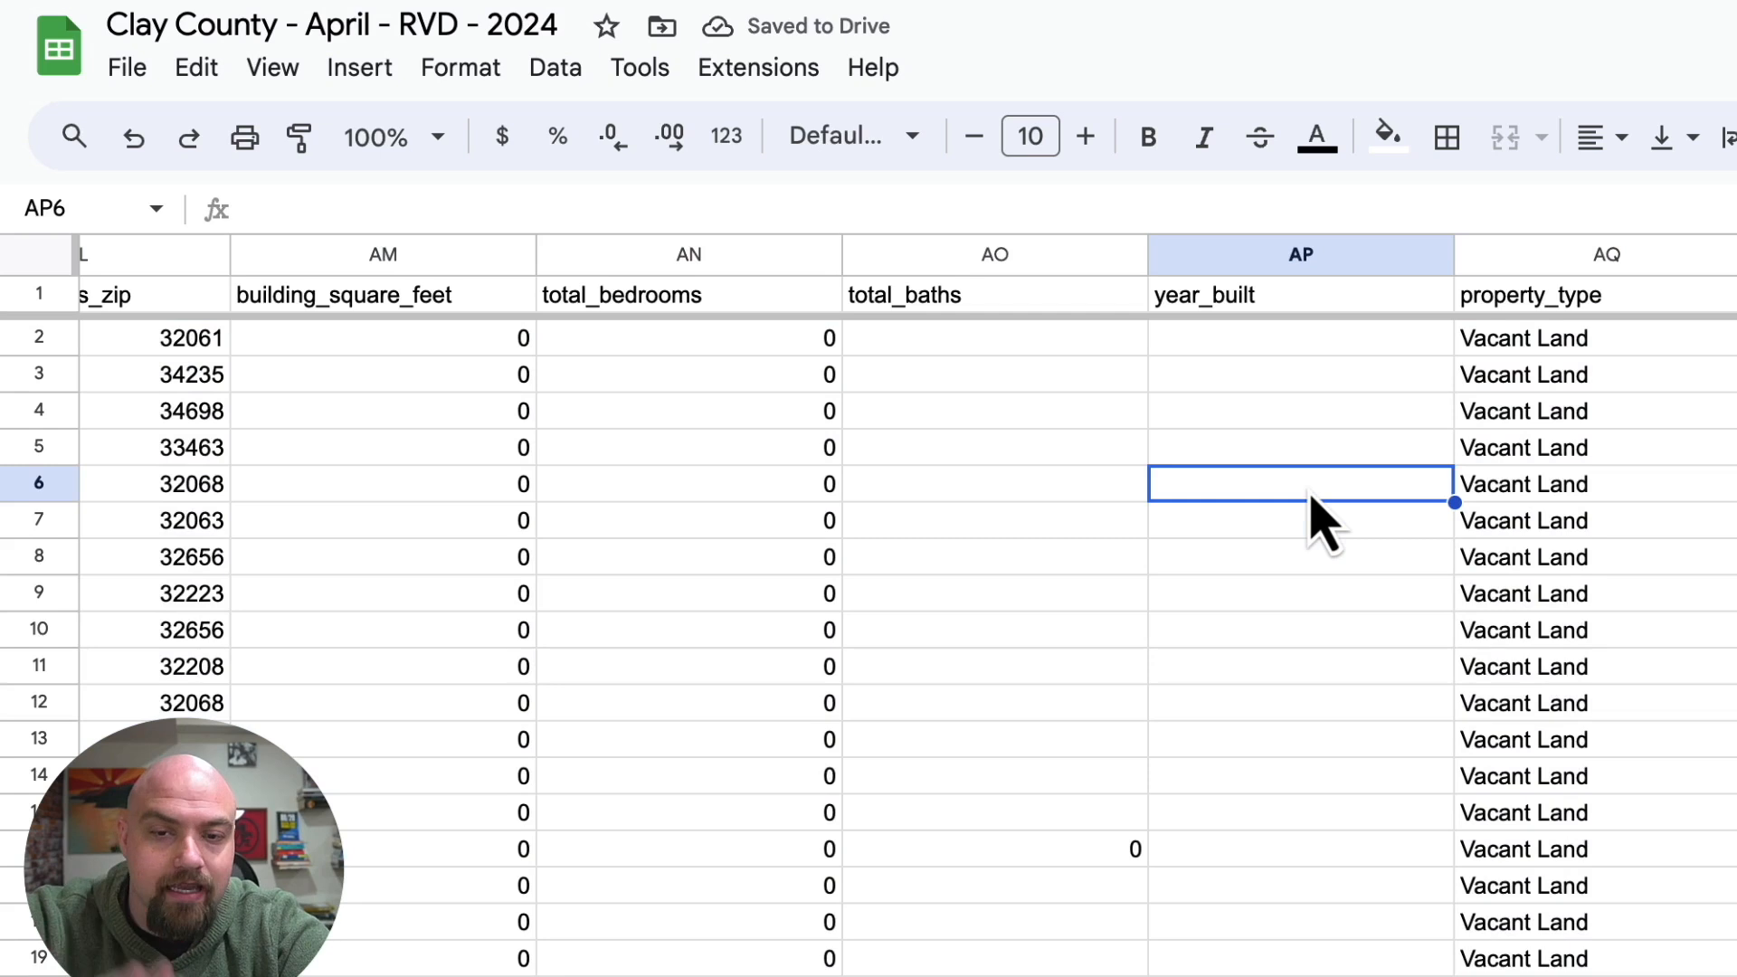
Sort the sheet by the total_baths column from Z to A.
right_click(954, 260)
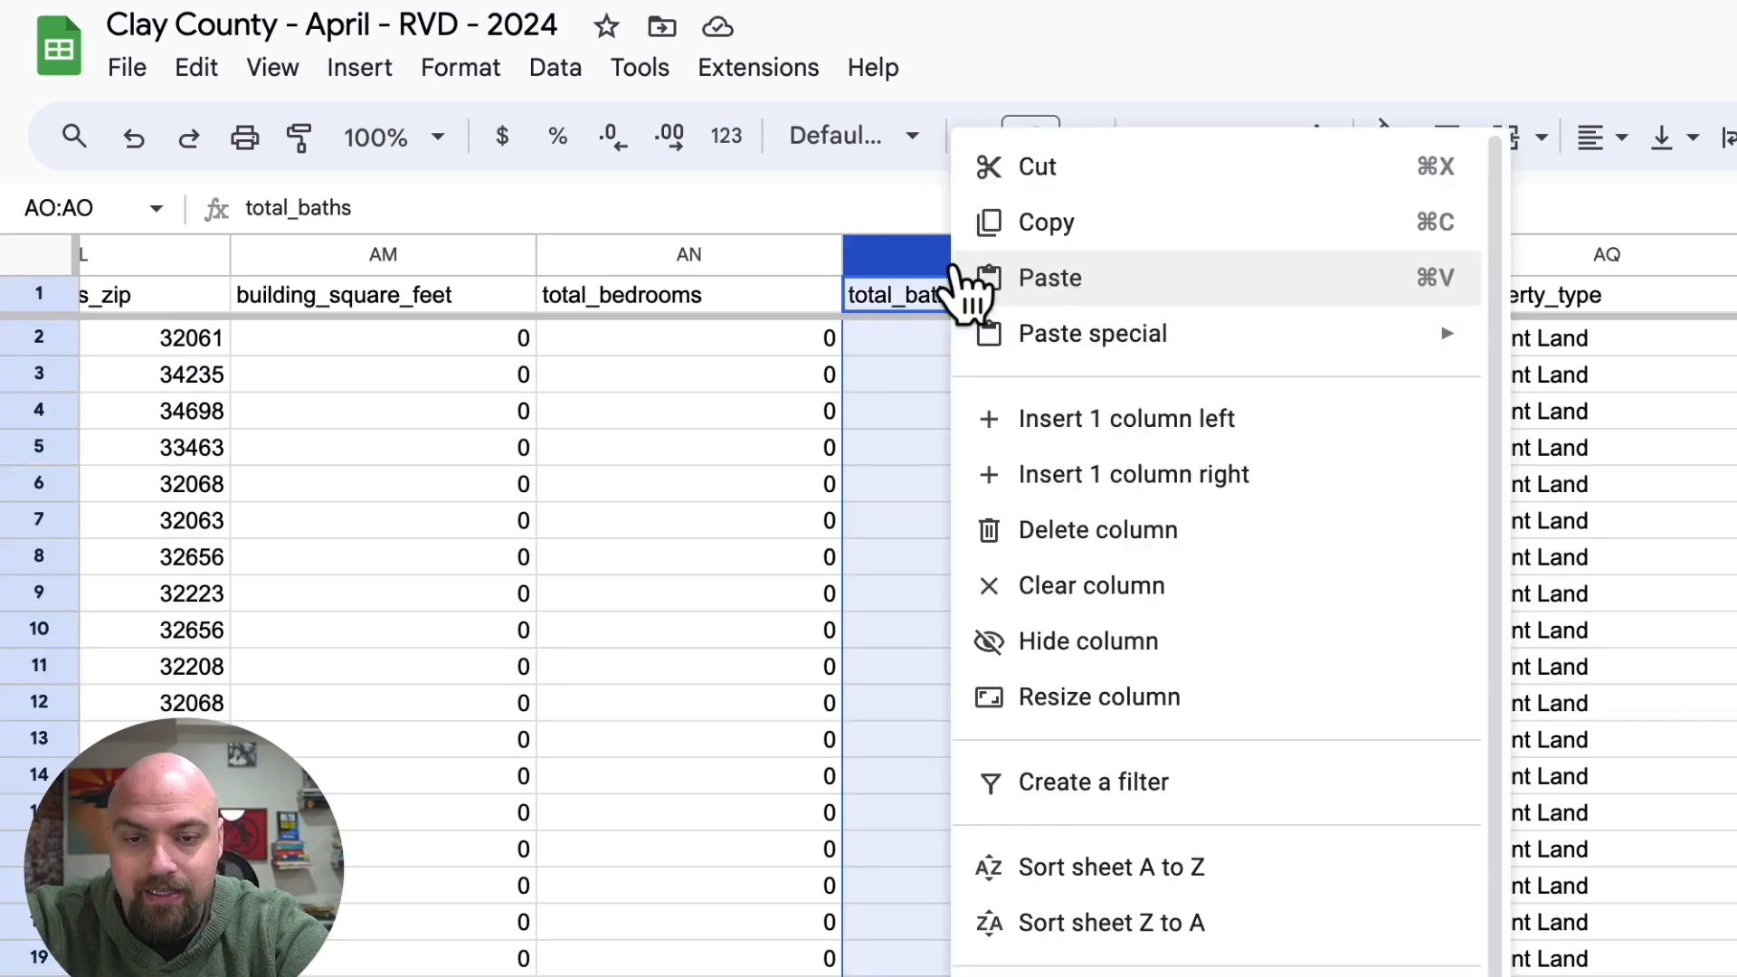
click(1104, 941)
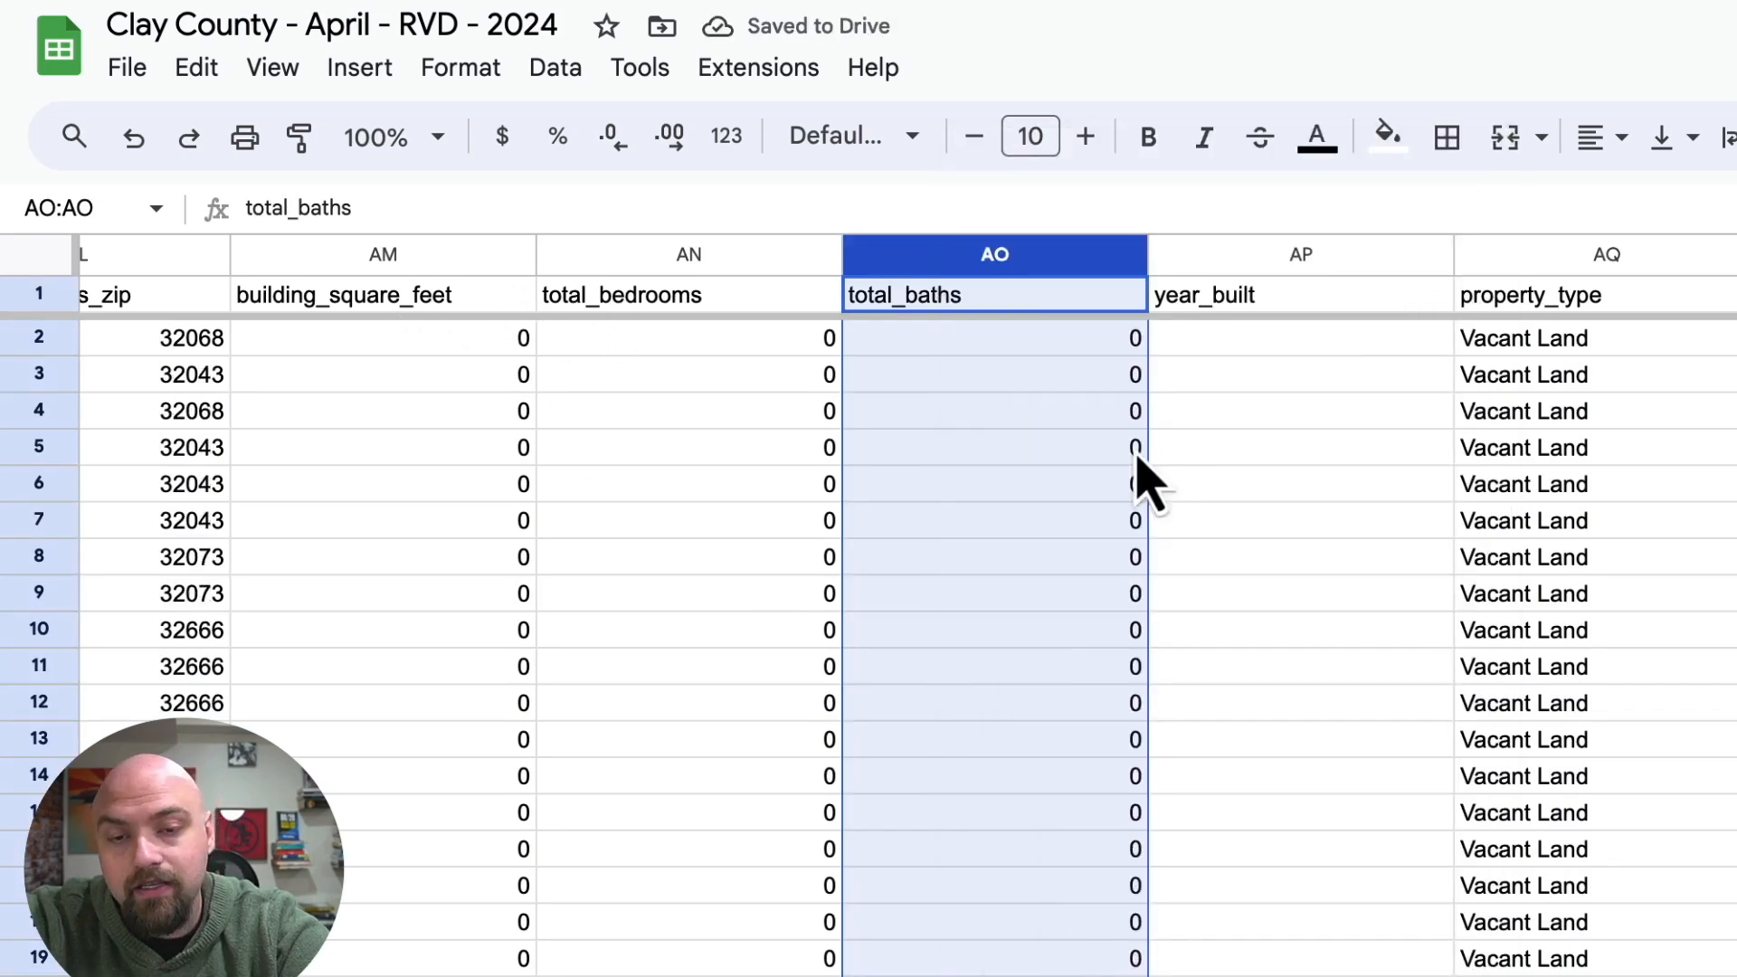
click(1131, 415)
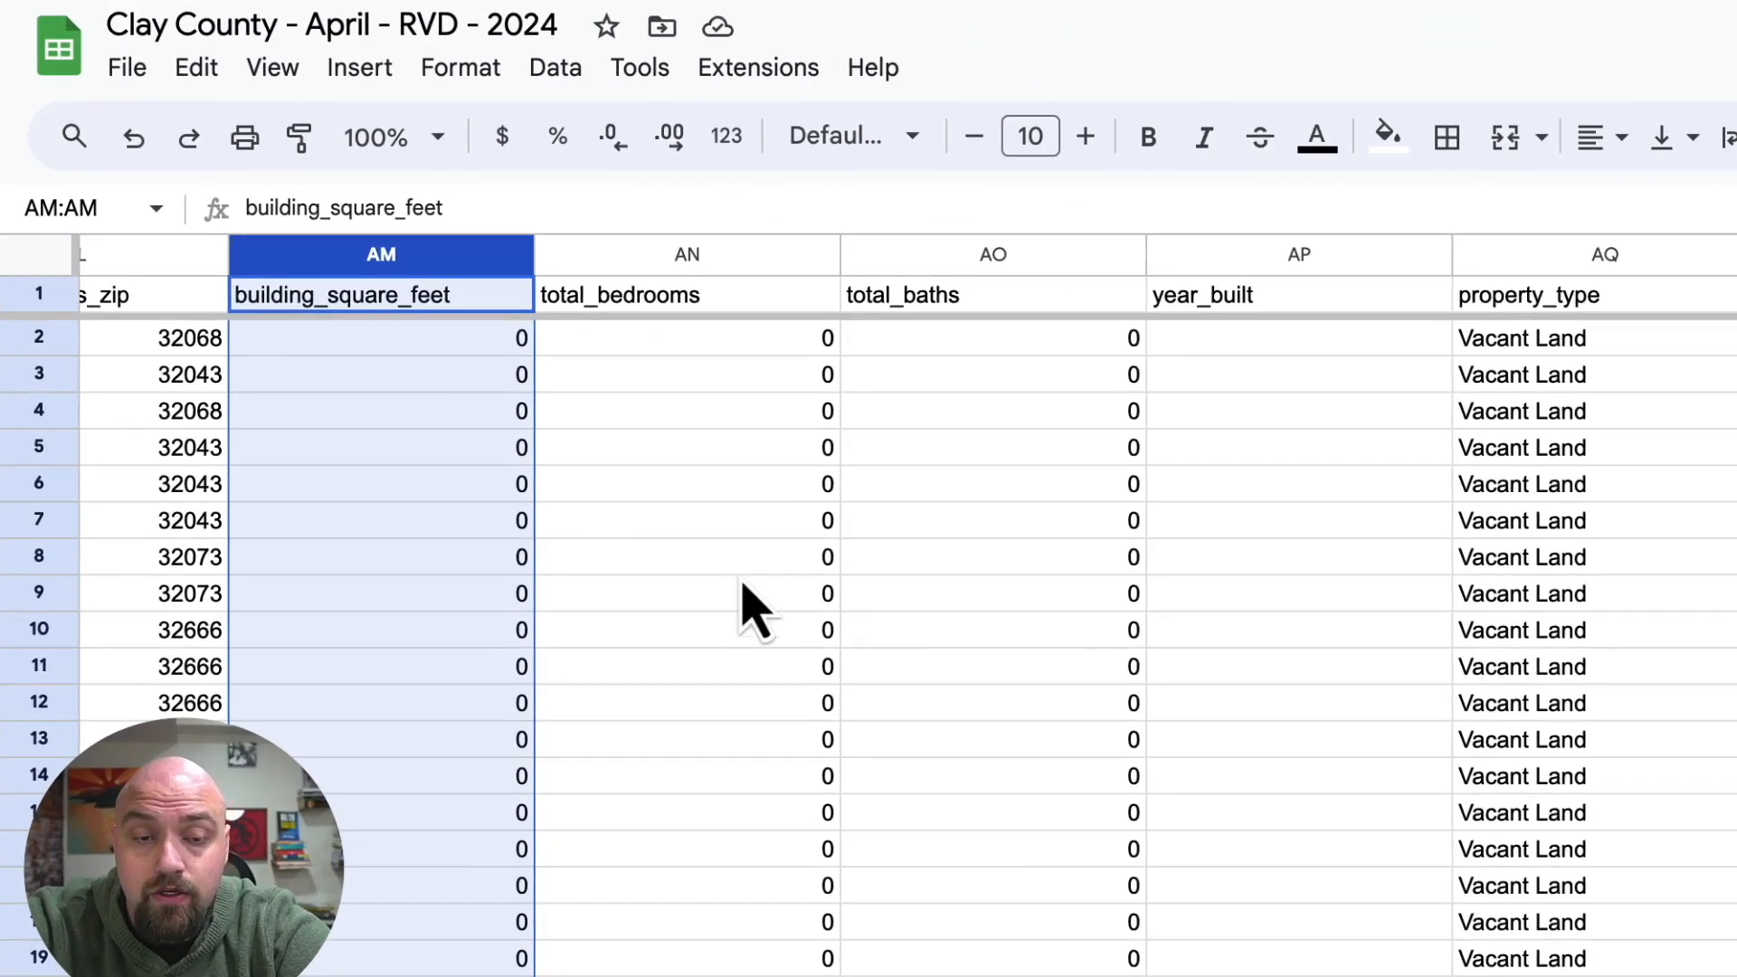
Widen the owner_address_full column so that the complete mailing addresses fit in their cells.
scroll(742, 586, left, 20)
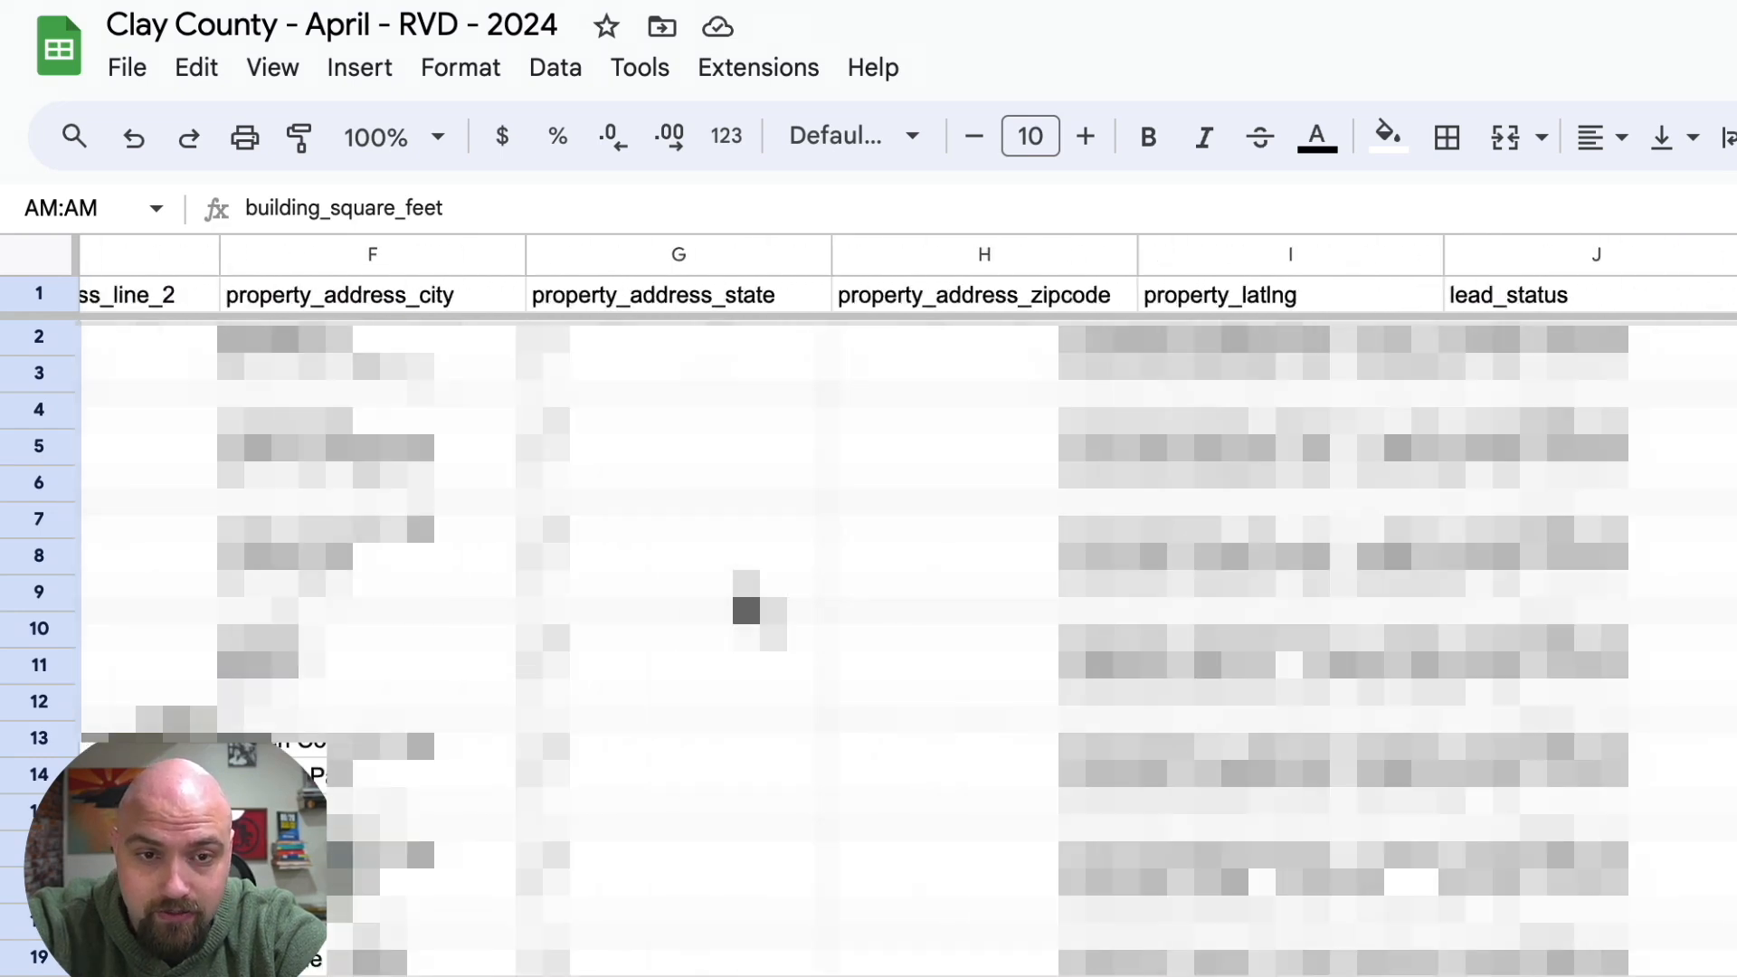
scroll(744, 584, left, 5)
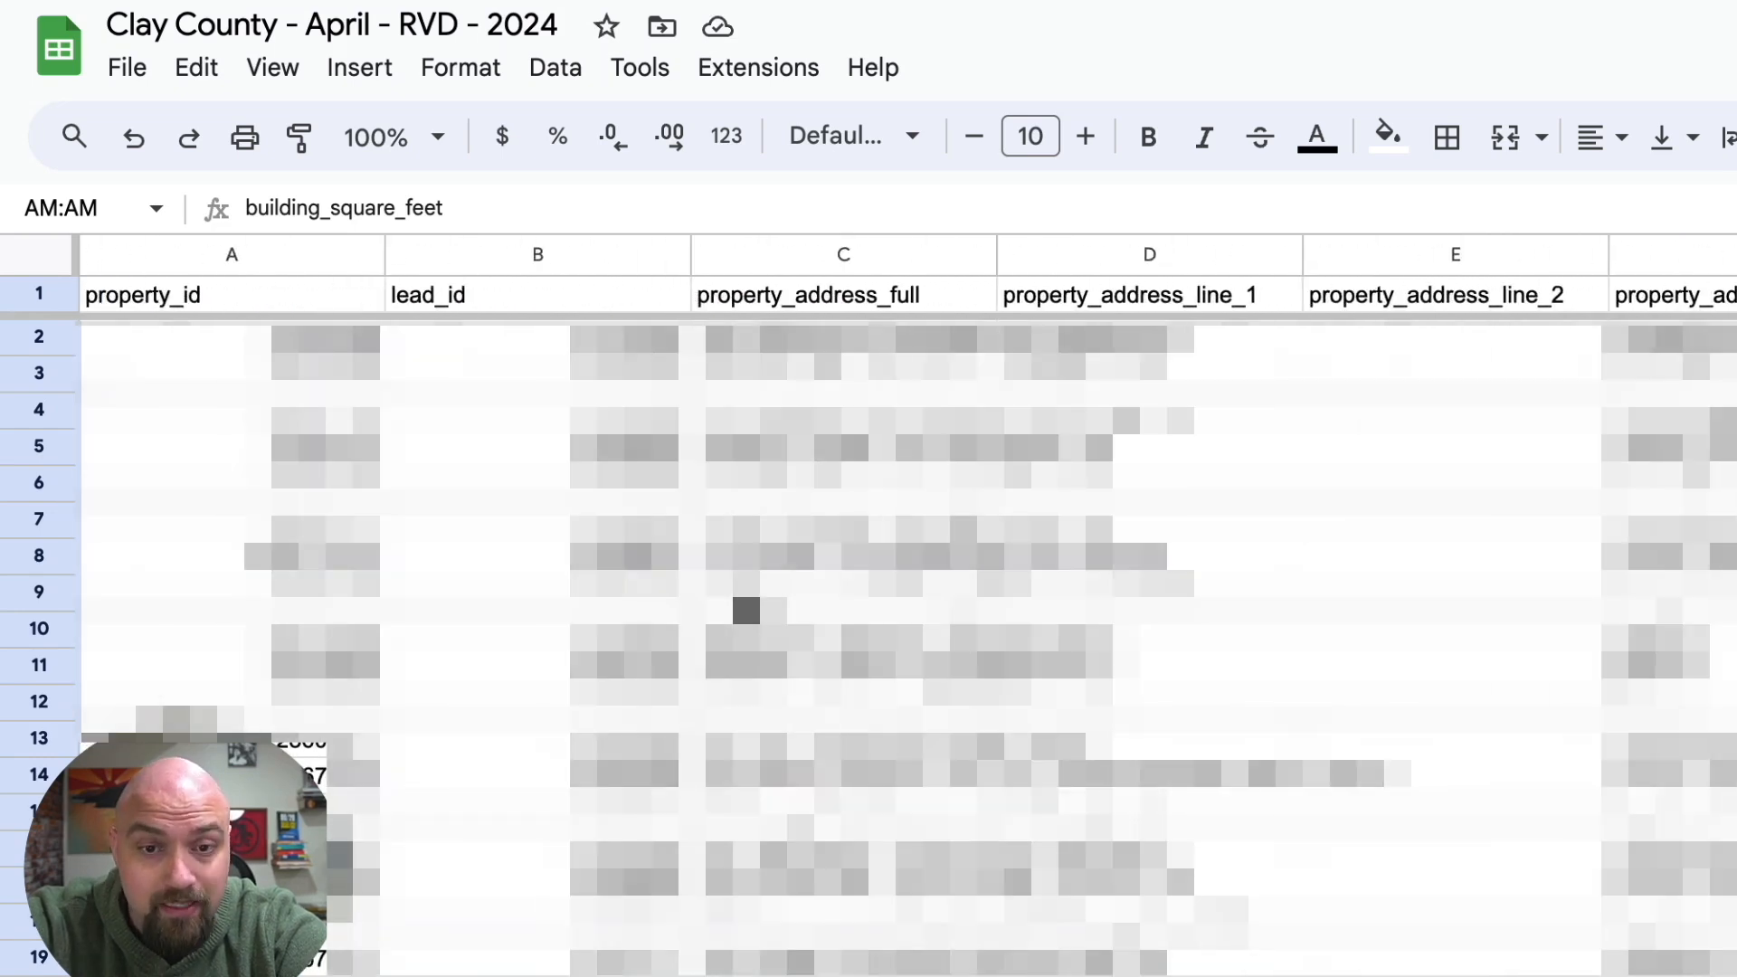
click(753, 295)
scroll(742, 313, right, 20)
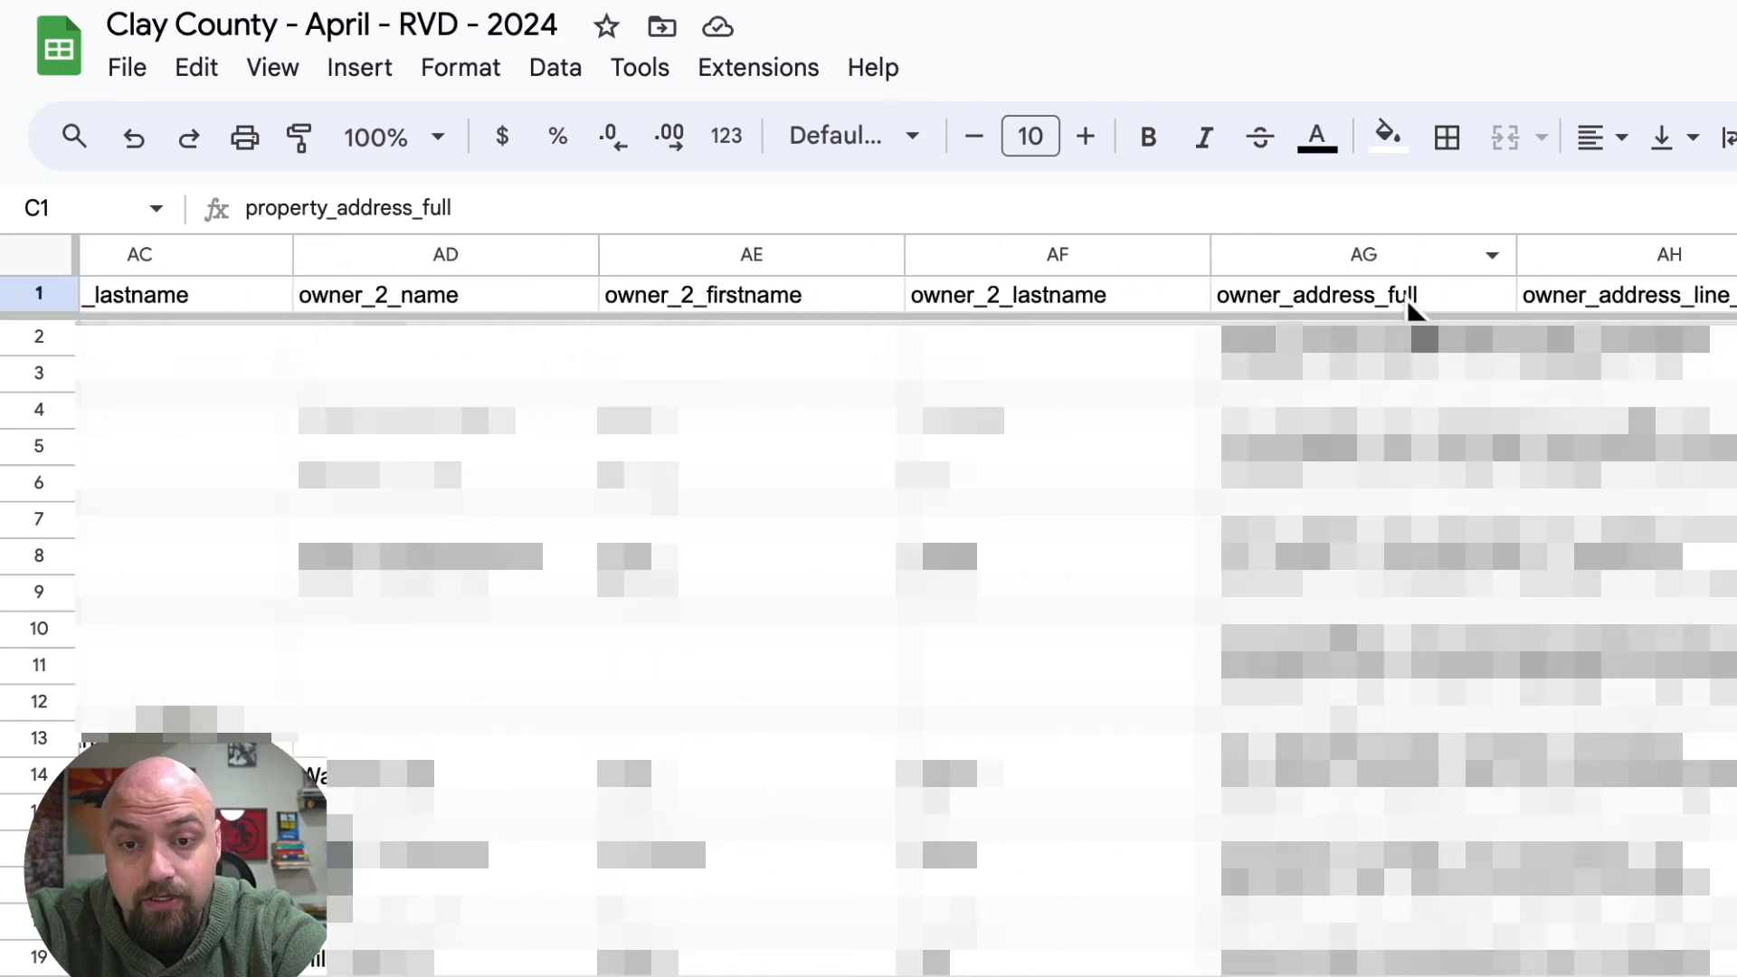
click(1415, 302)
click(1422, 259)
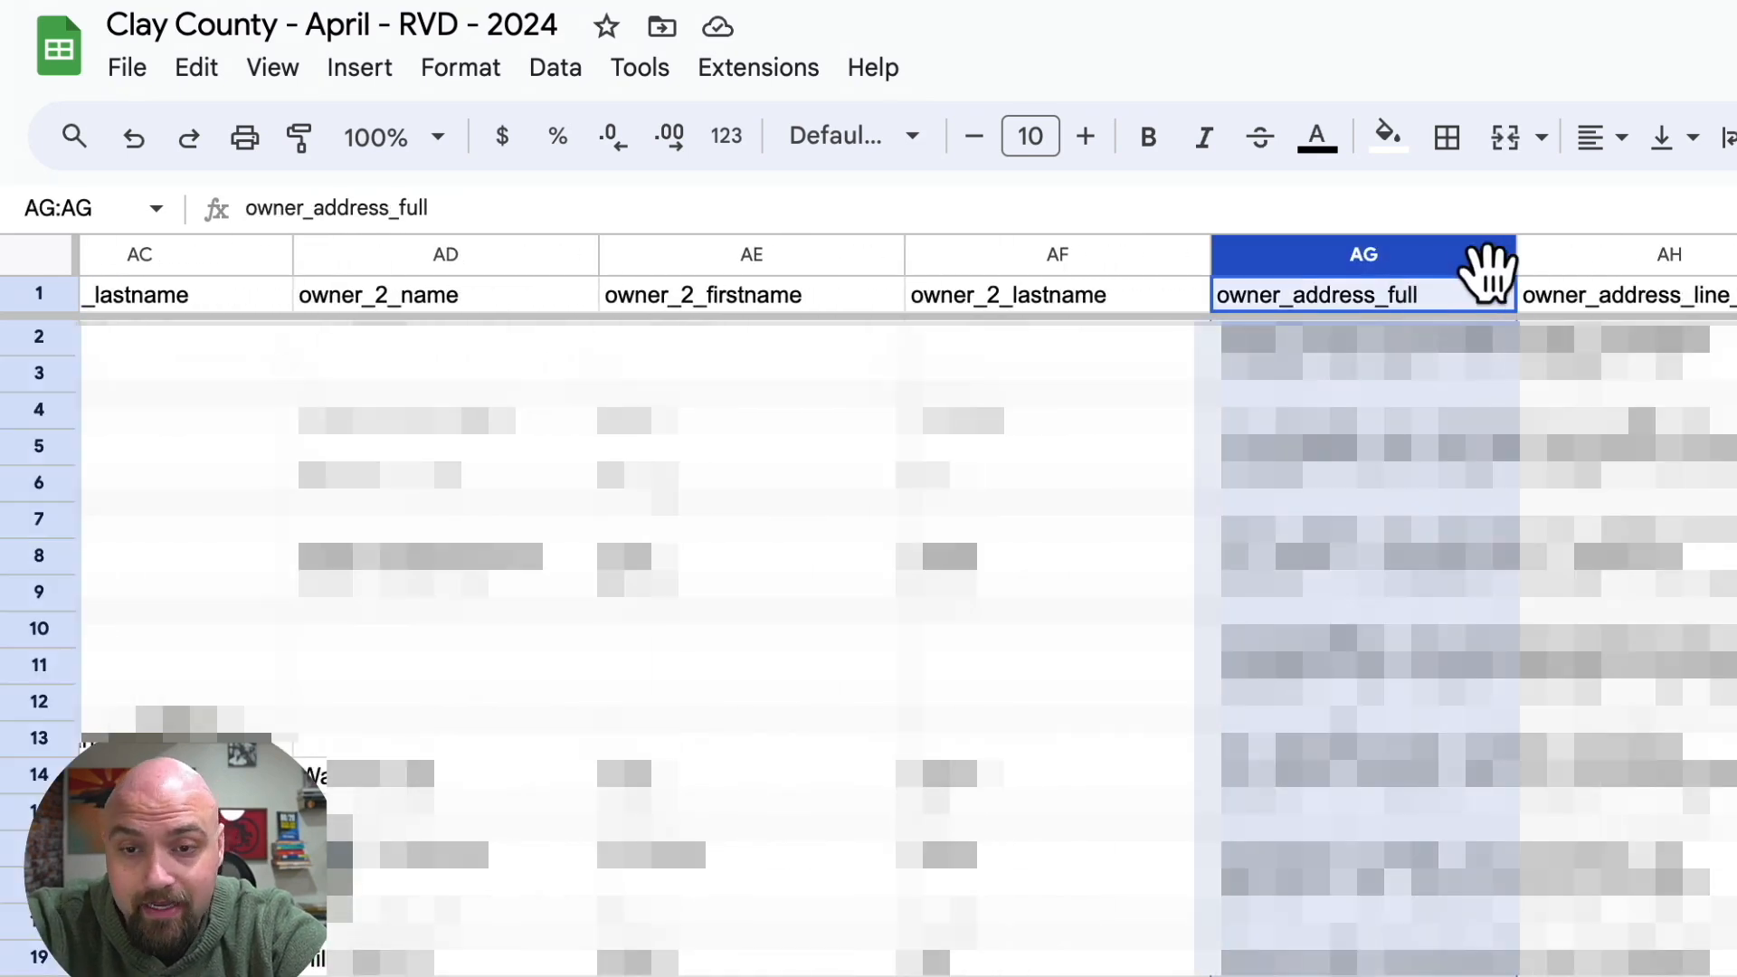
drag(1516, 254, 1736, 254)
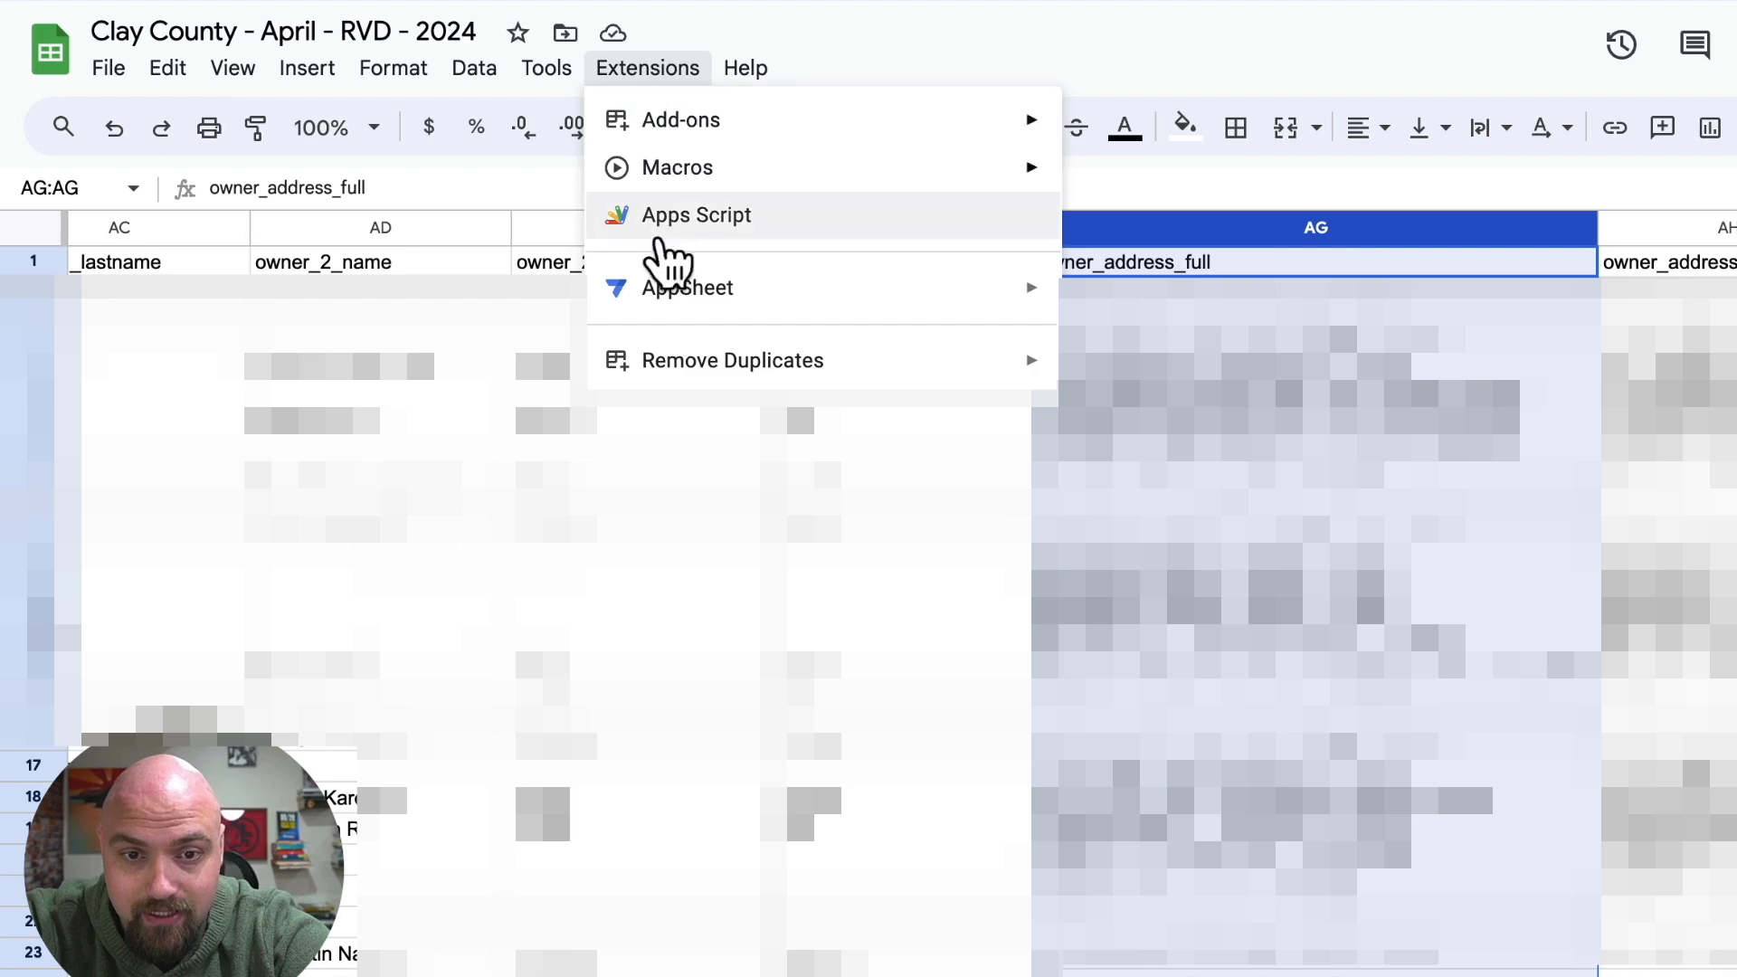
Use Remove Duplicates on column AG, with a backup copy, to delete entire rows with duplicate owner_address_full values, keeping first instances.
mouse_move(714, 366)
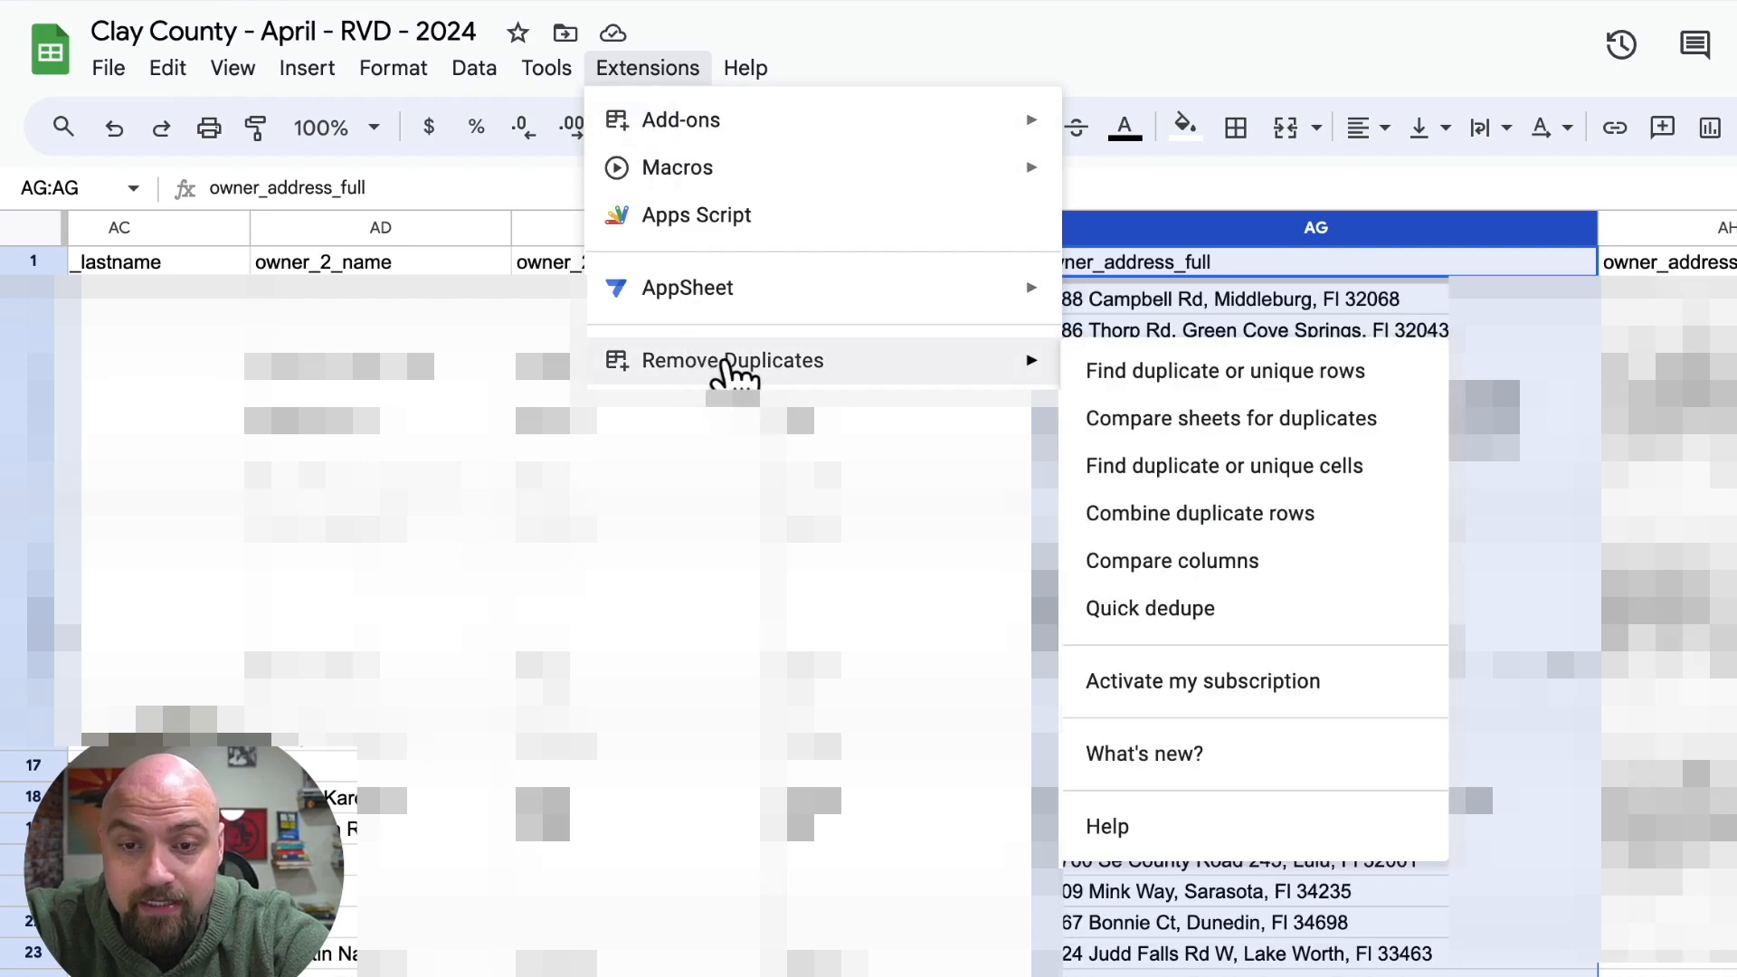
click(1135, 396)
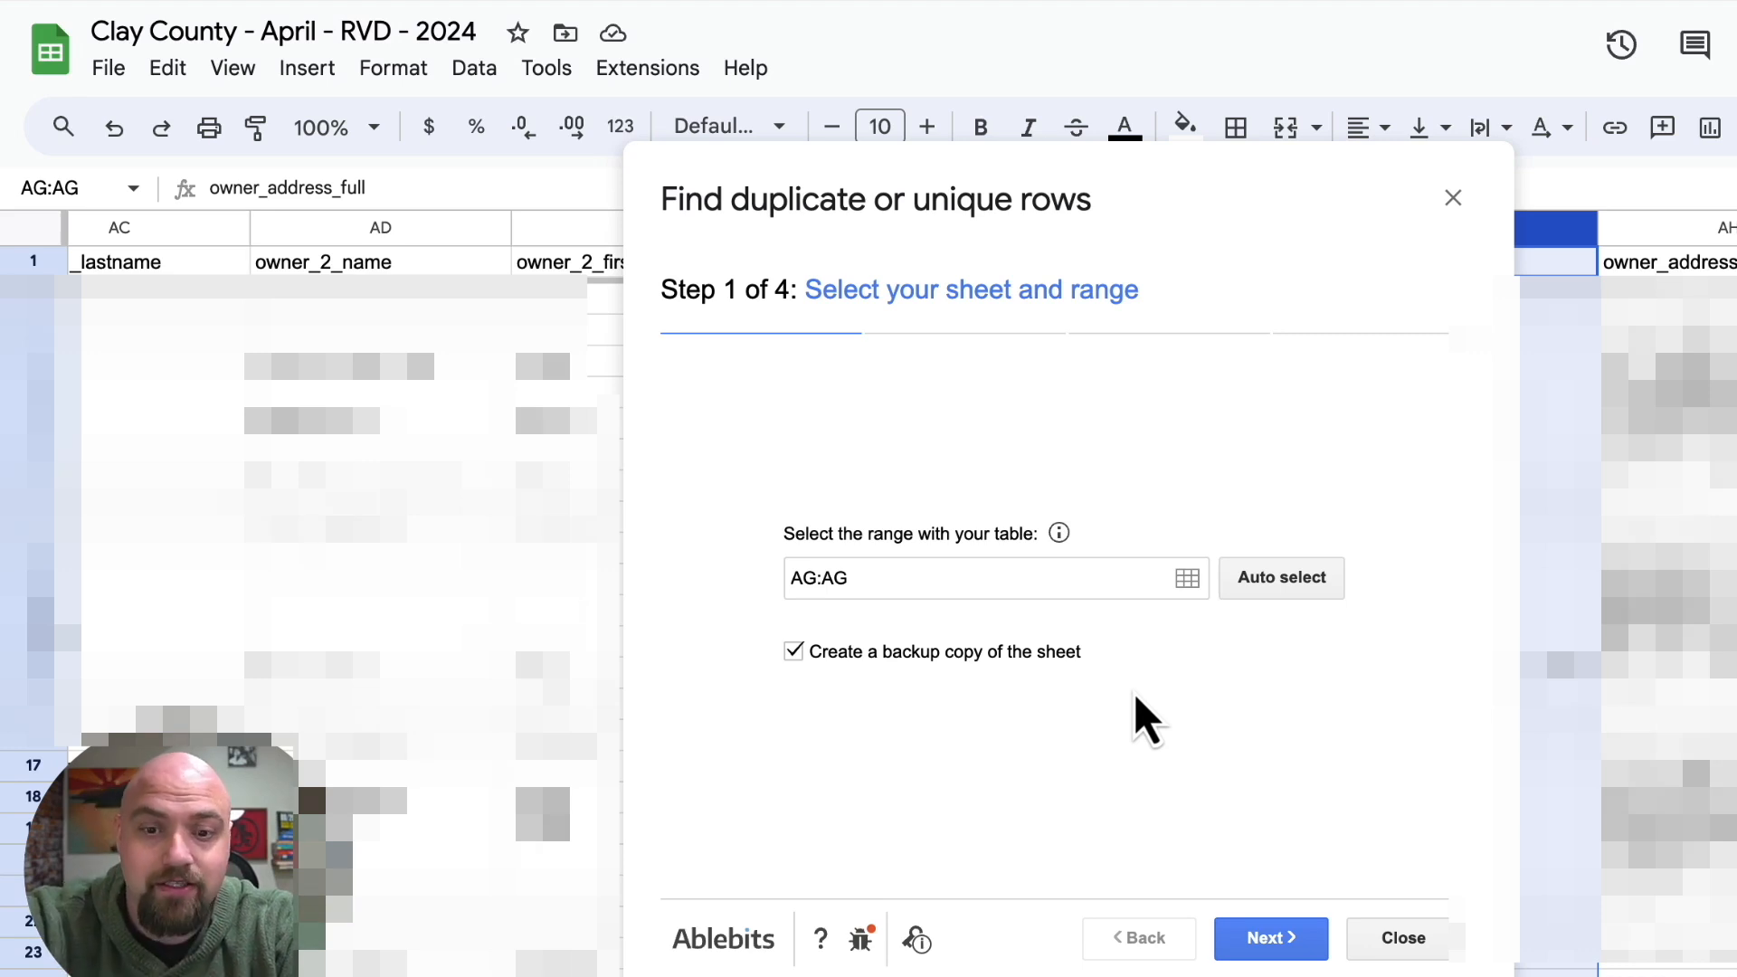
click(1278, 943)
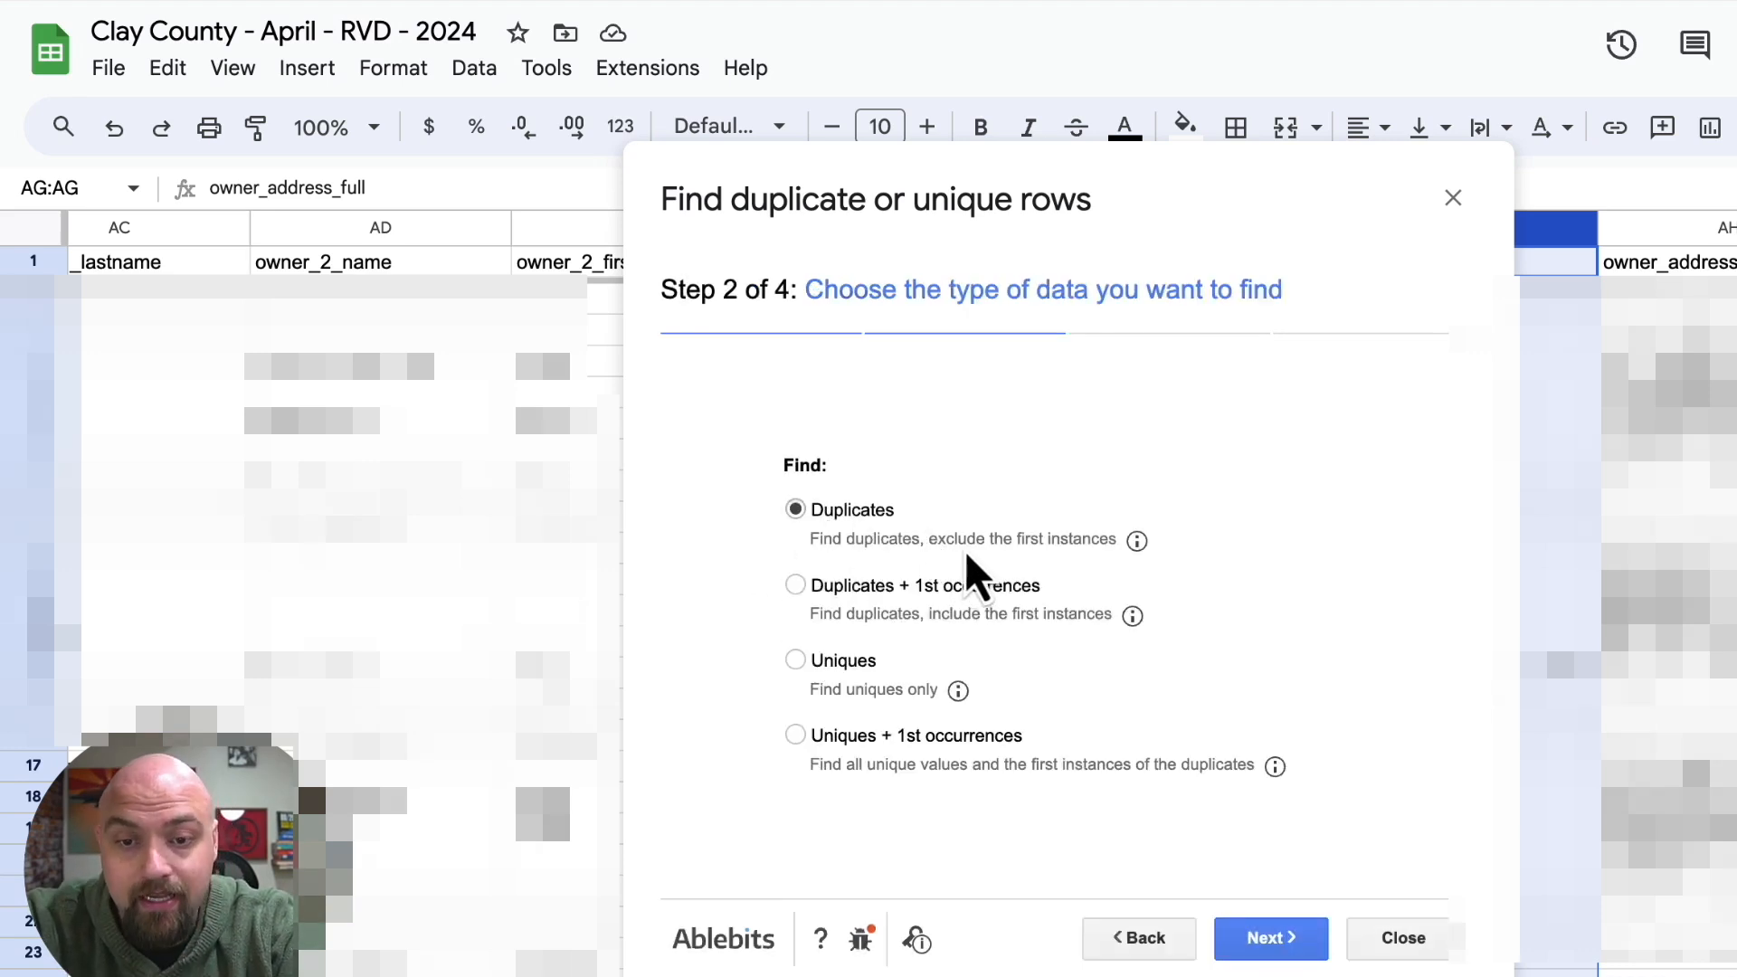
click(1271, 939)
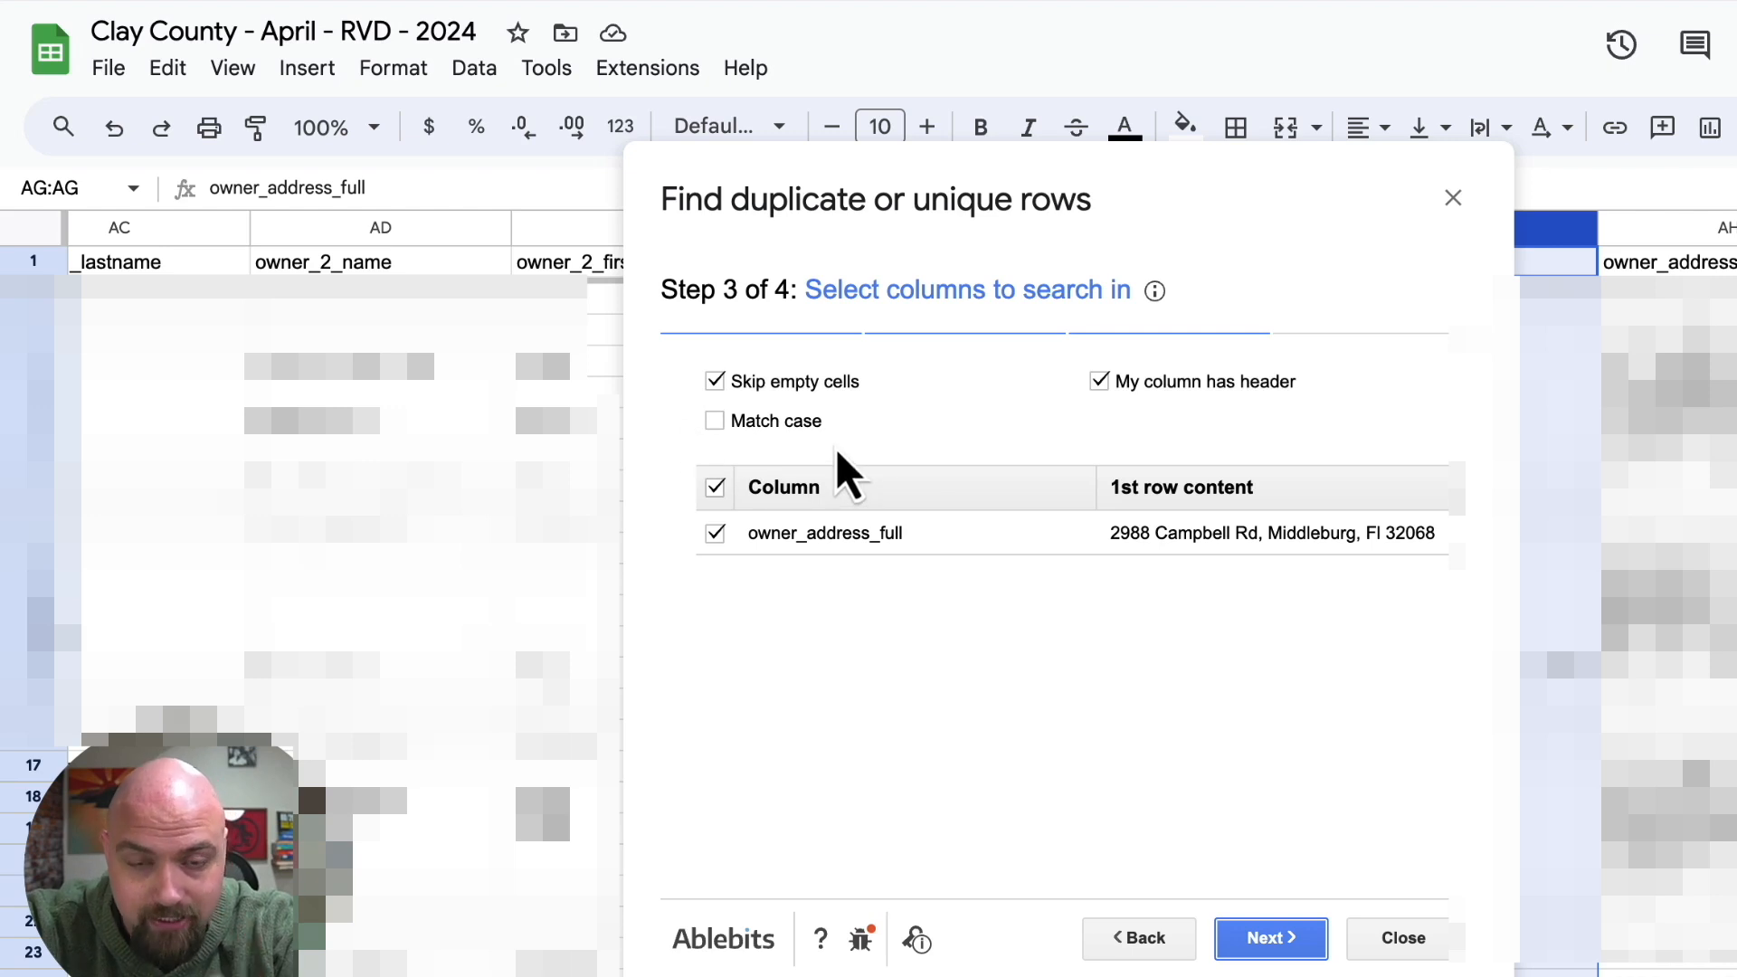
click(1260, 941)
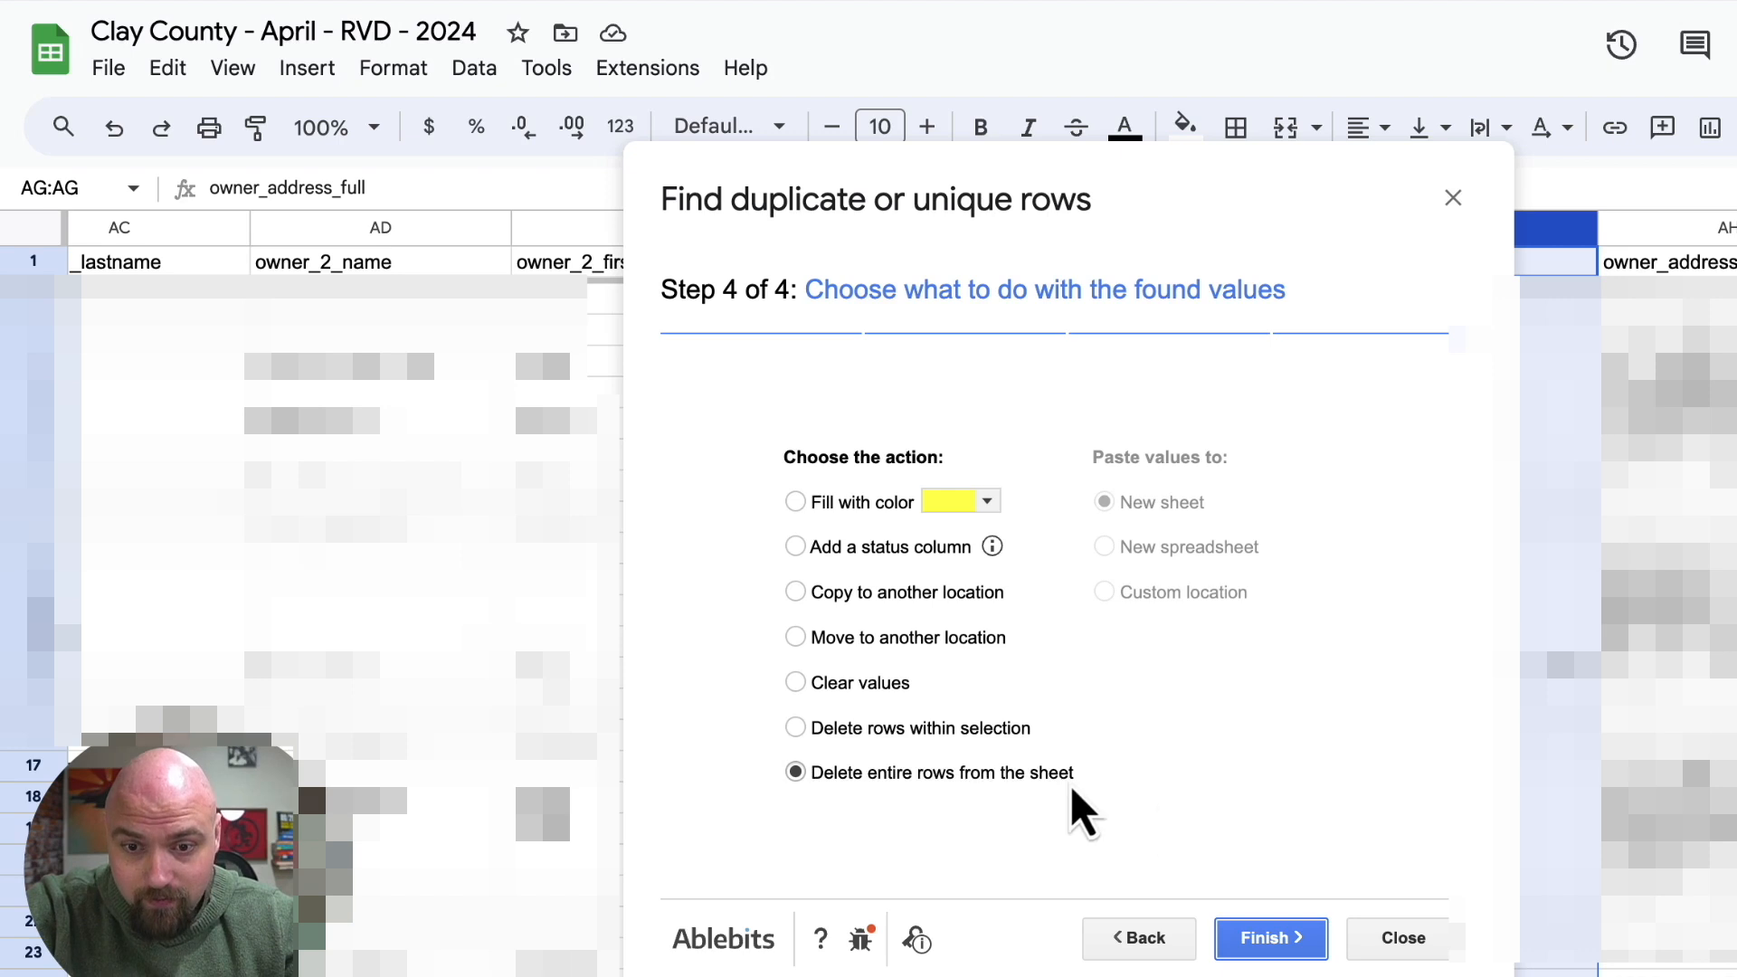
click(1267, 941)
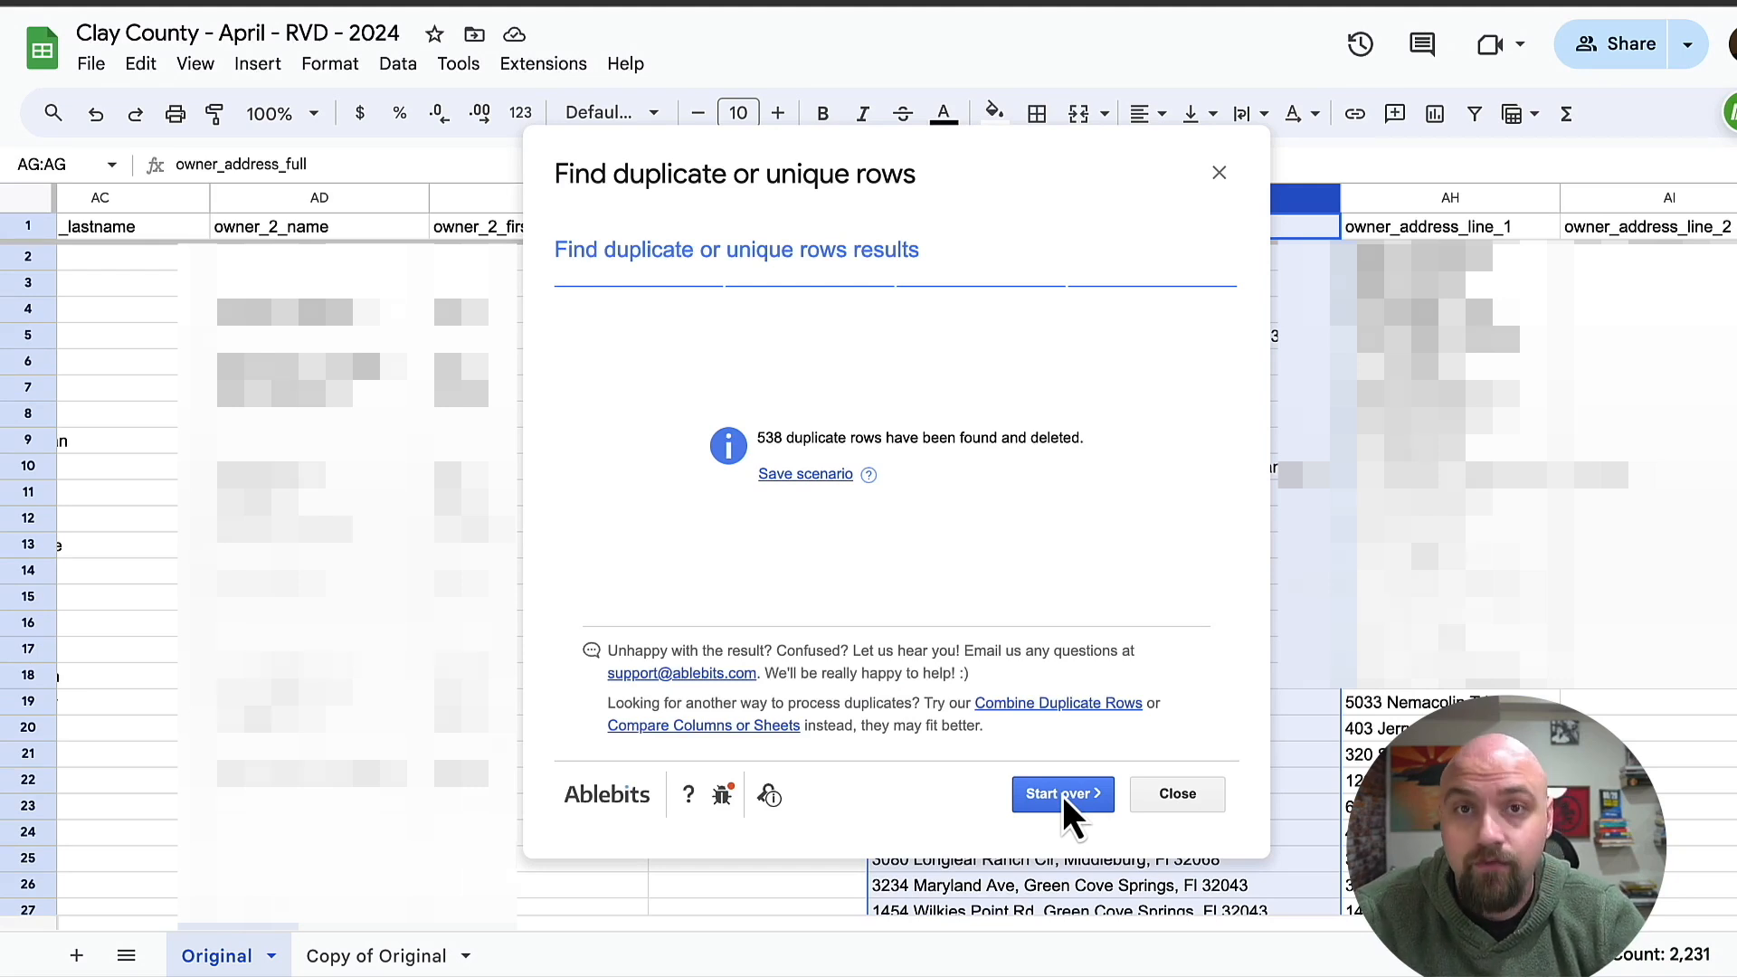
click(1178, 794)
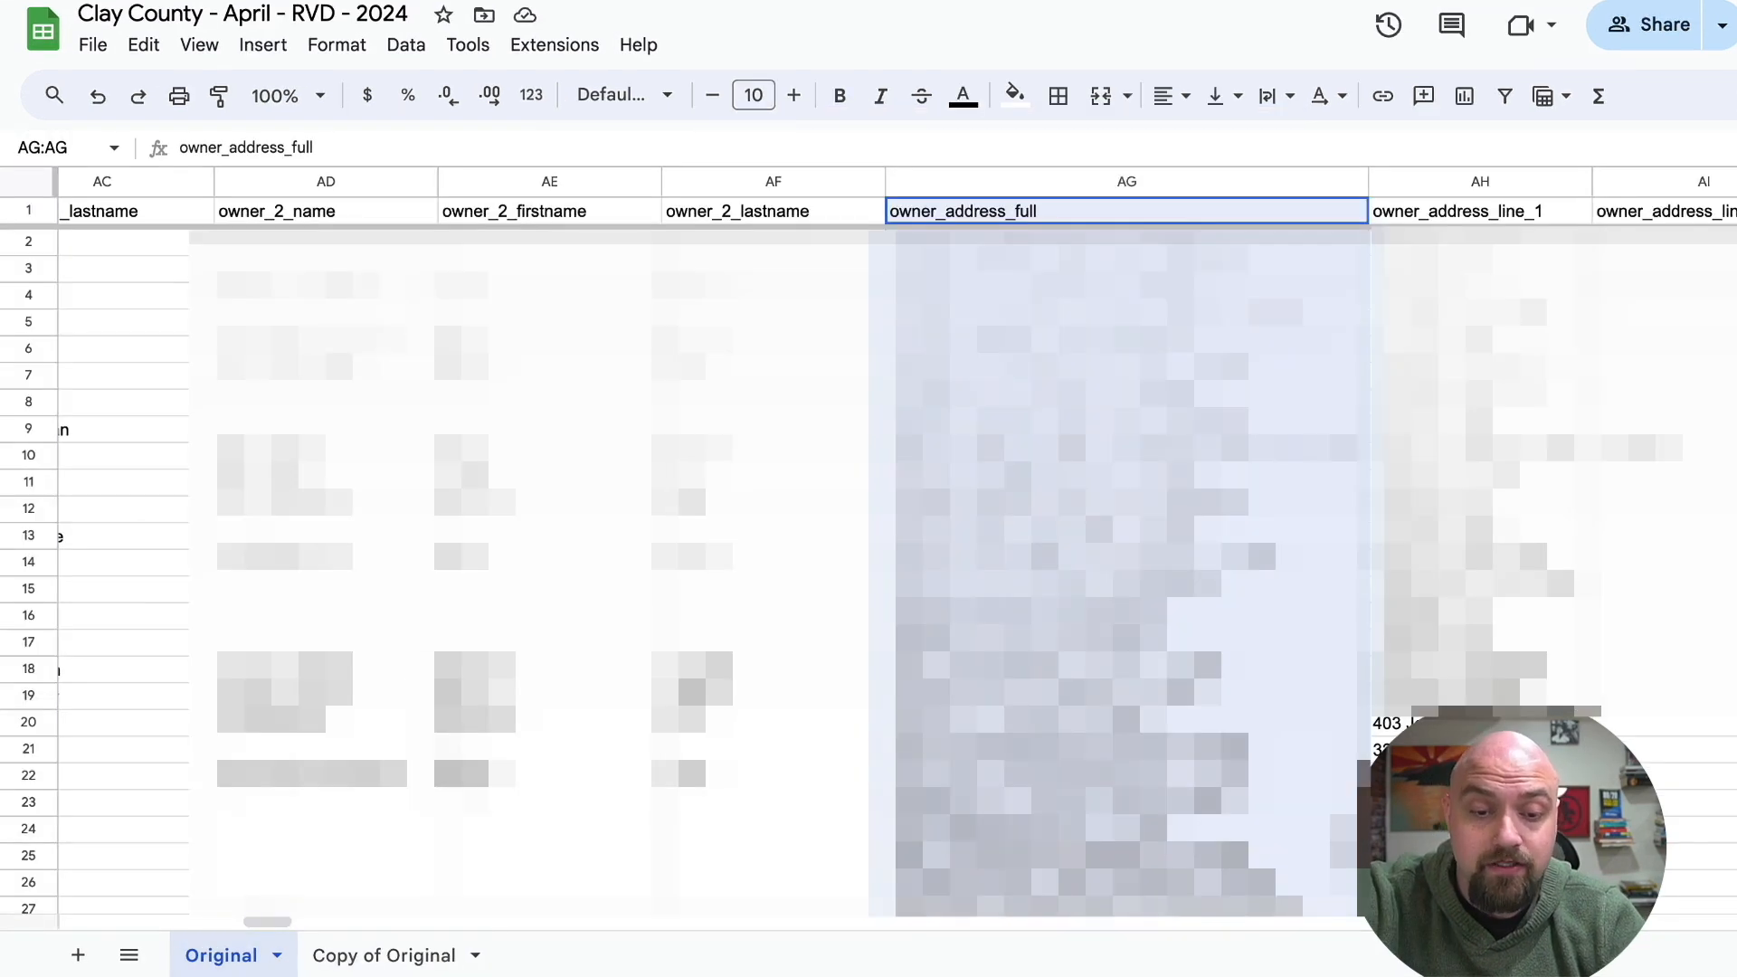
Delete the backup sheet Copy of Original and return to the Original sheet.
click(373, 959)
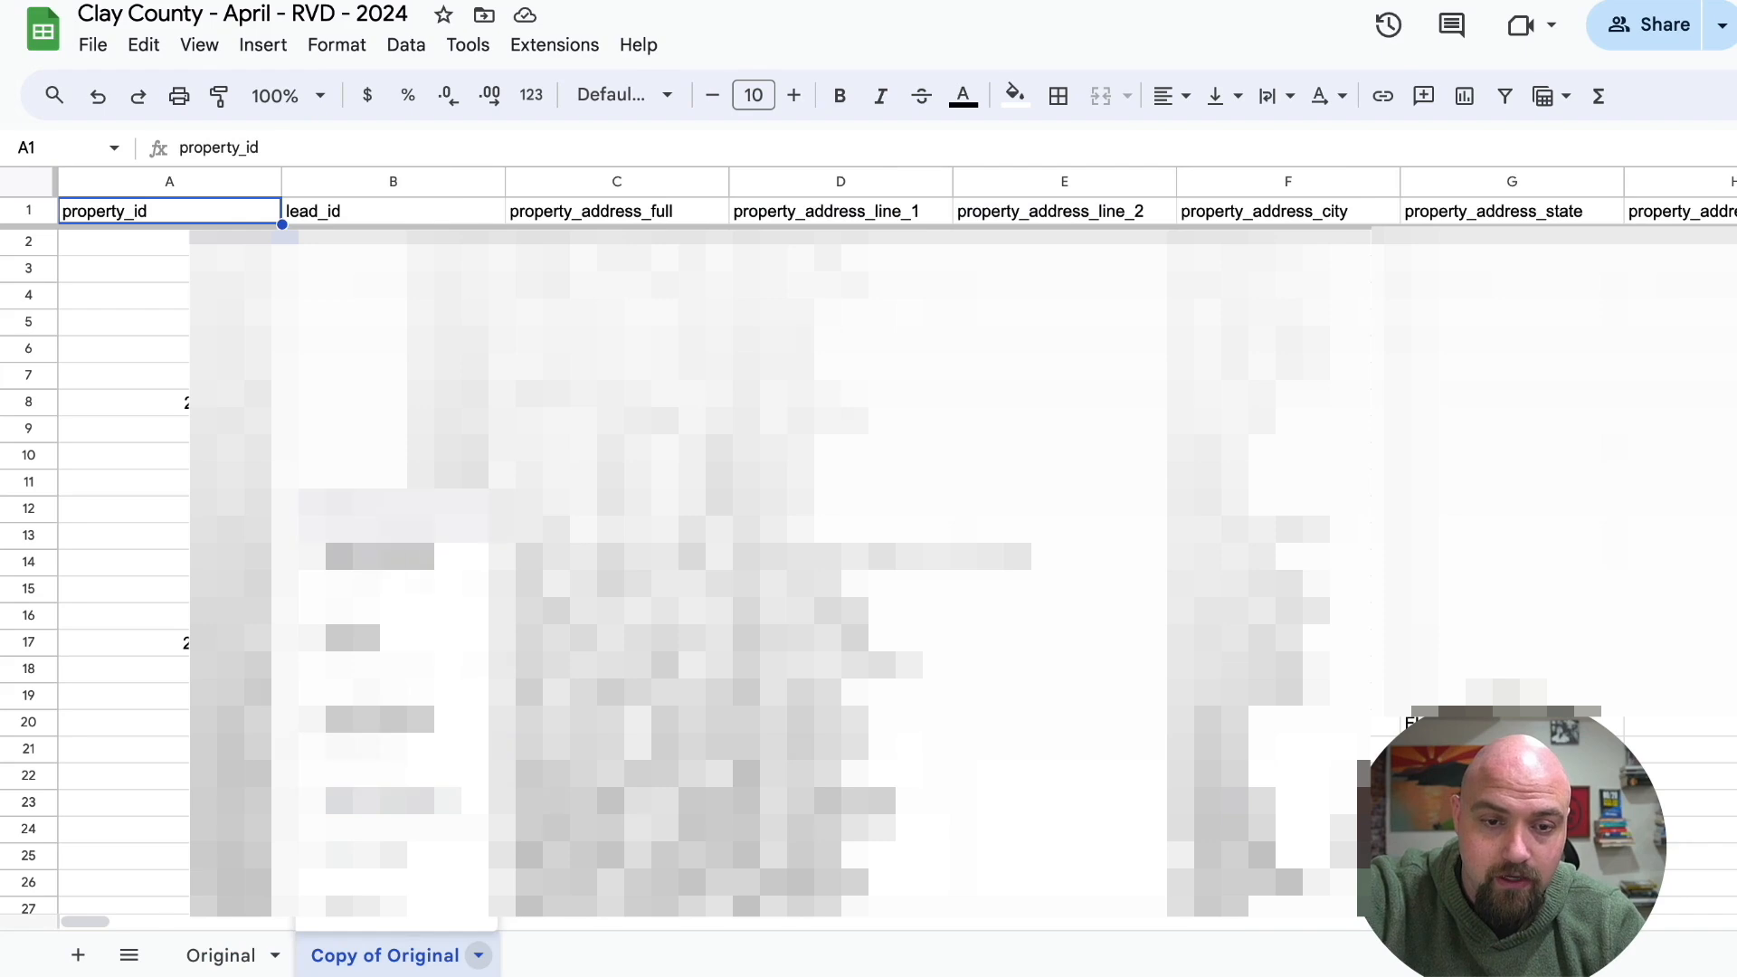
right_click(405, 964)
click(471, 552)
click(1193, 540)
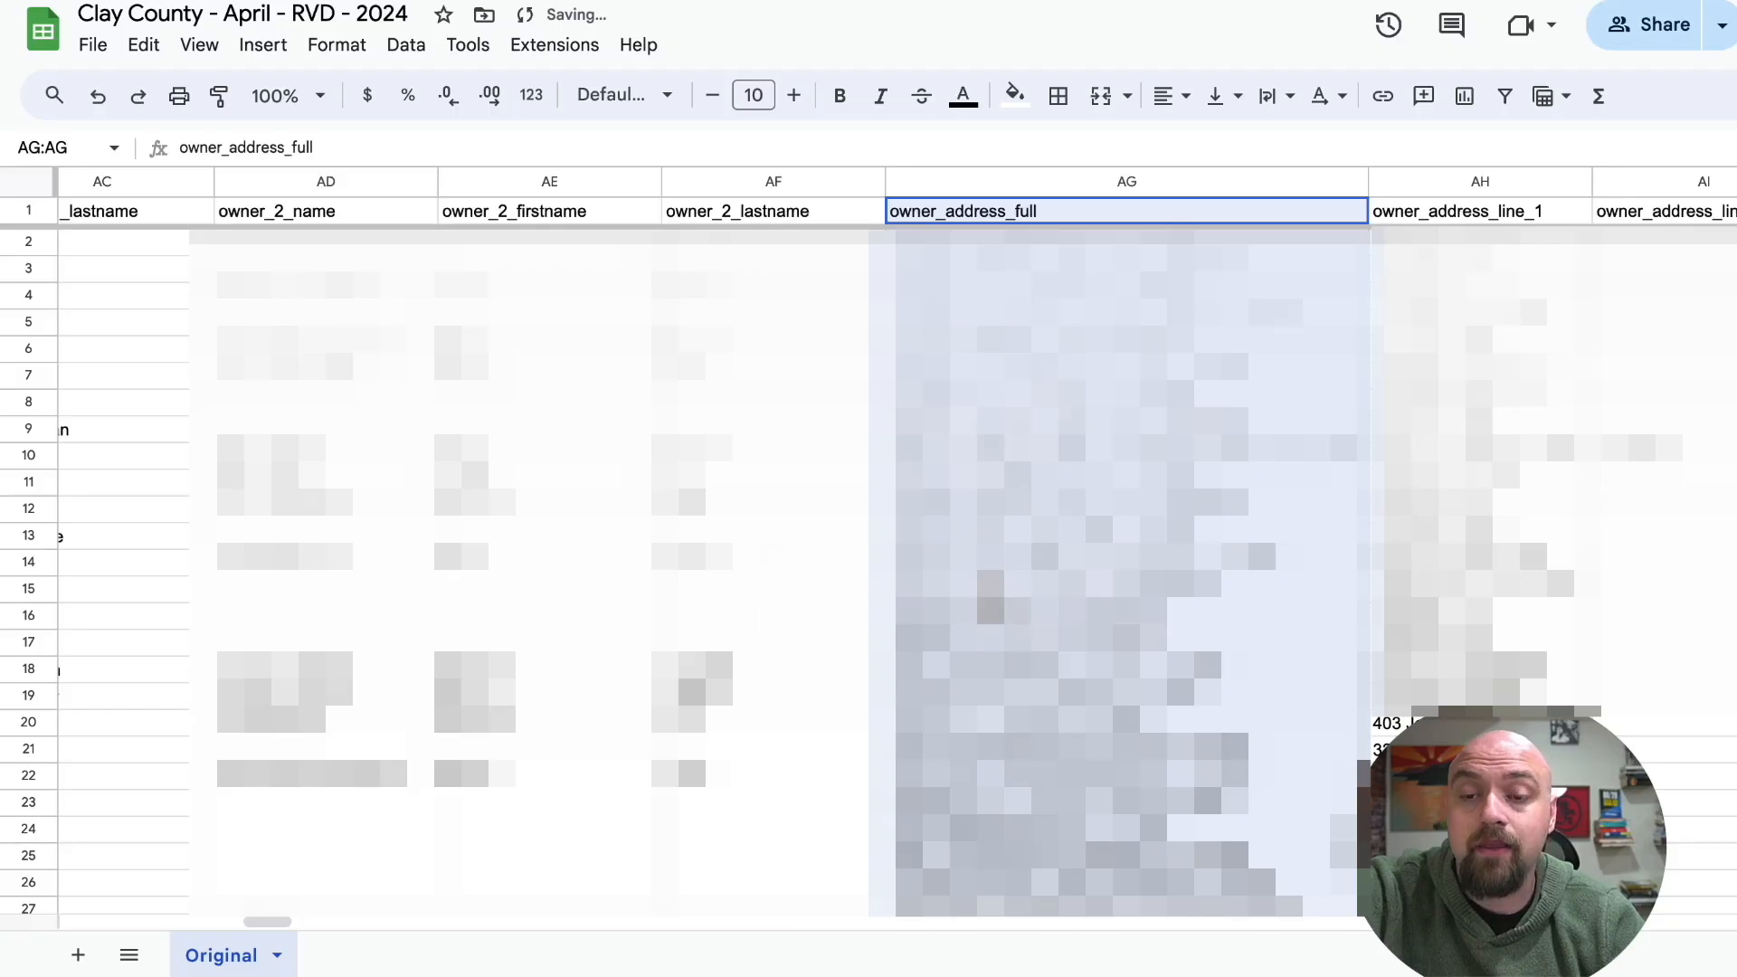
click(964, 588)
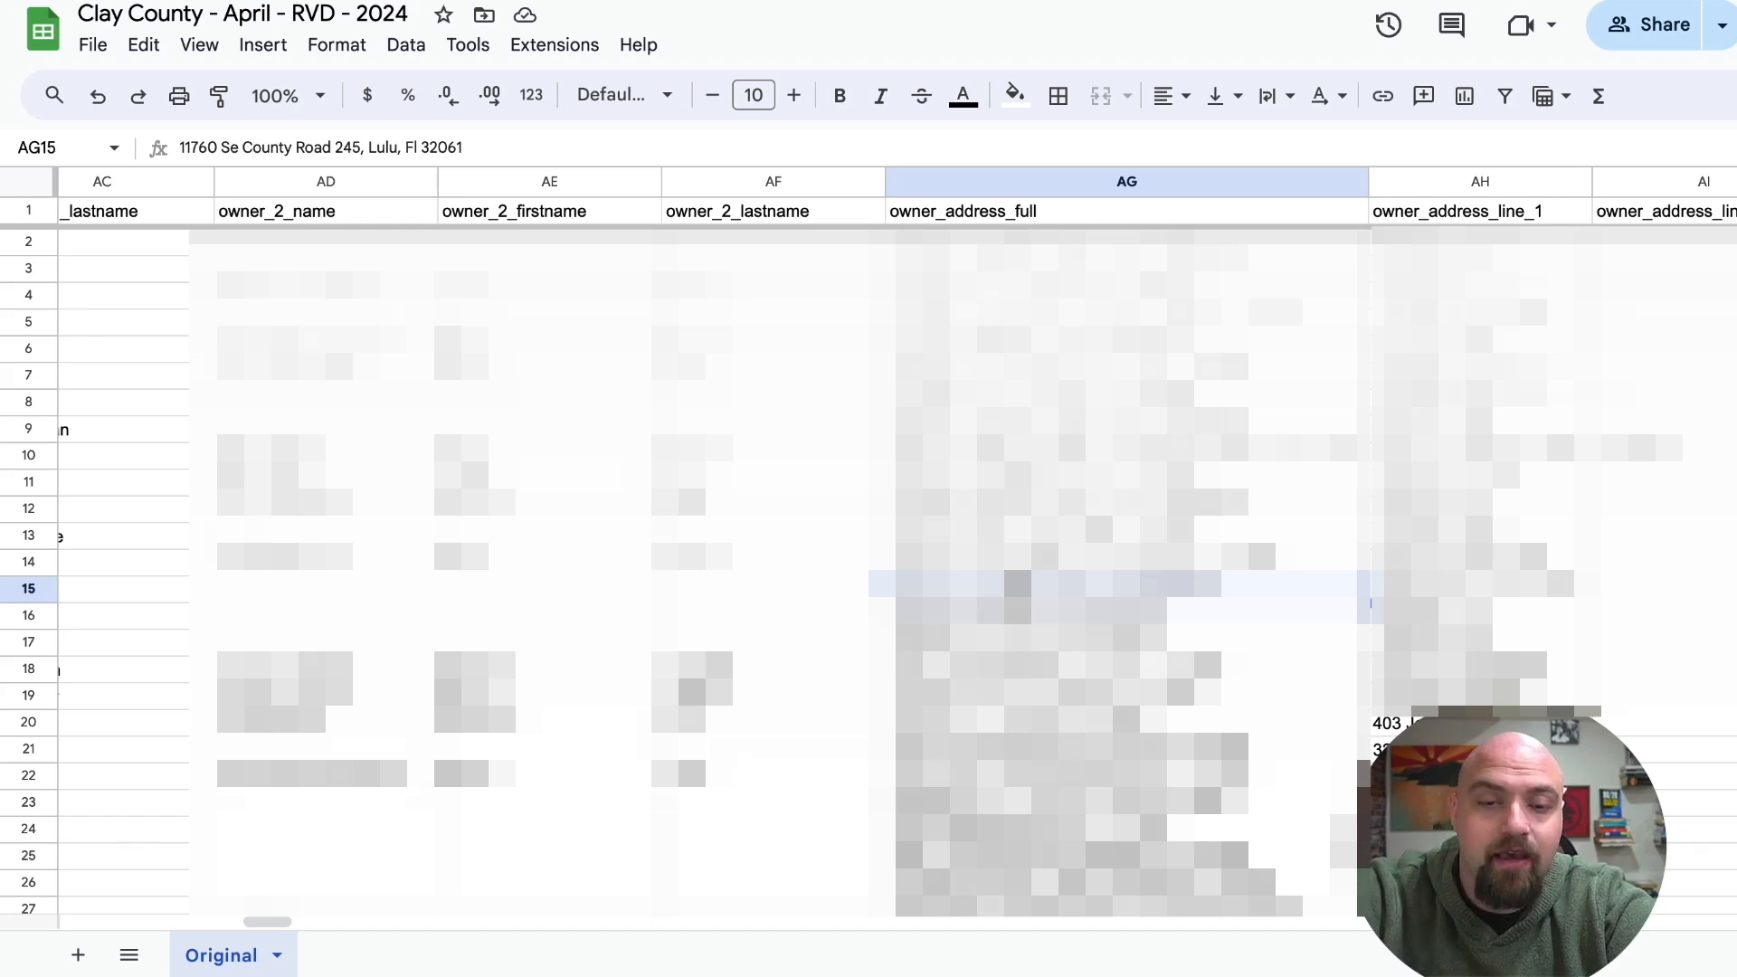
Add a new sheet named Ready, place it before the Original sheet, and reopen Original.
click(77, 955)
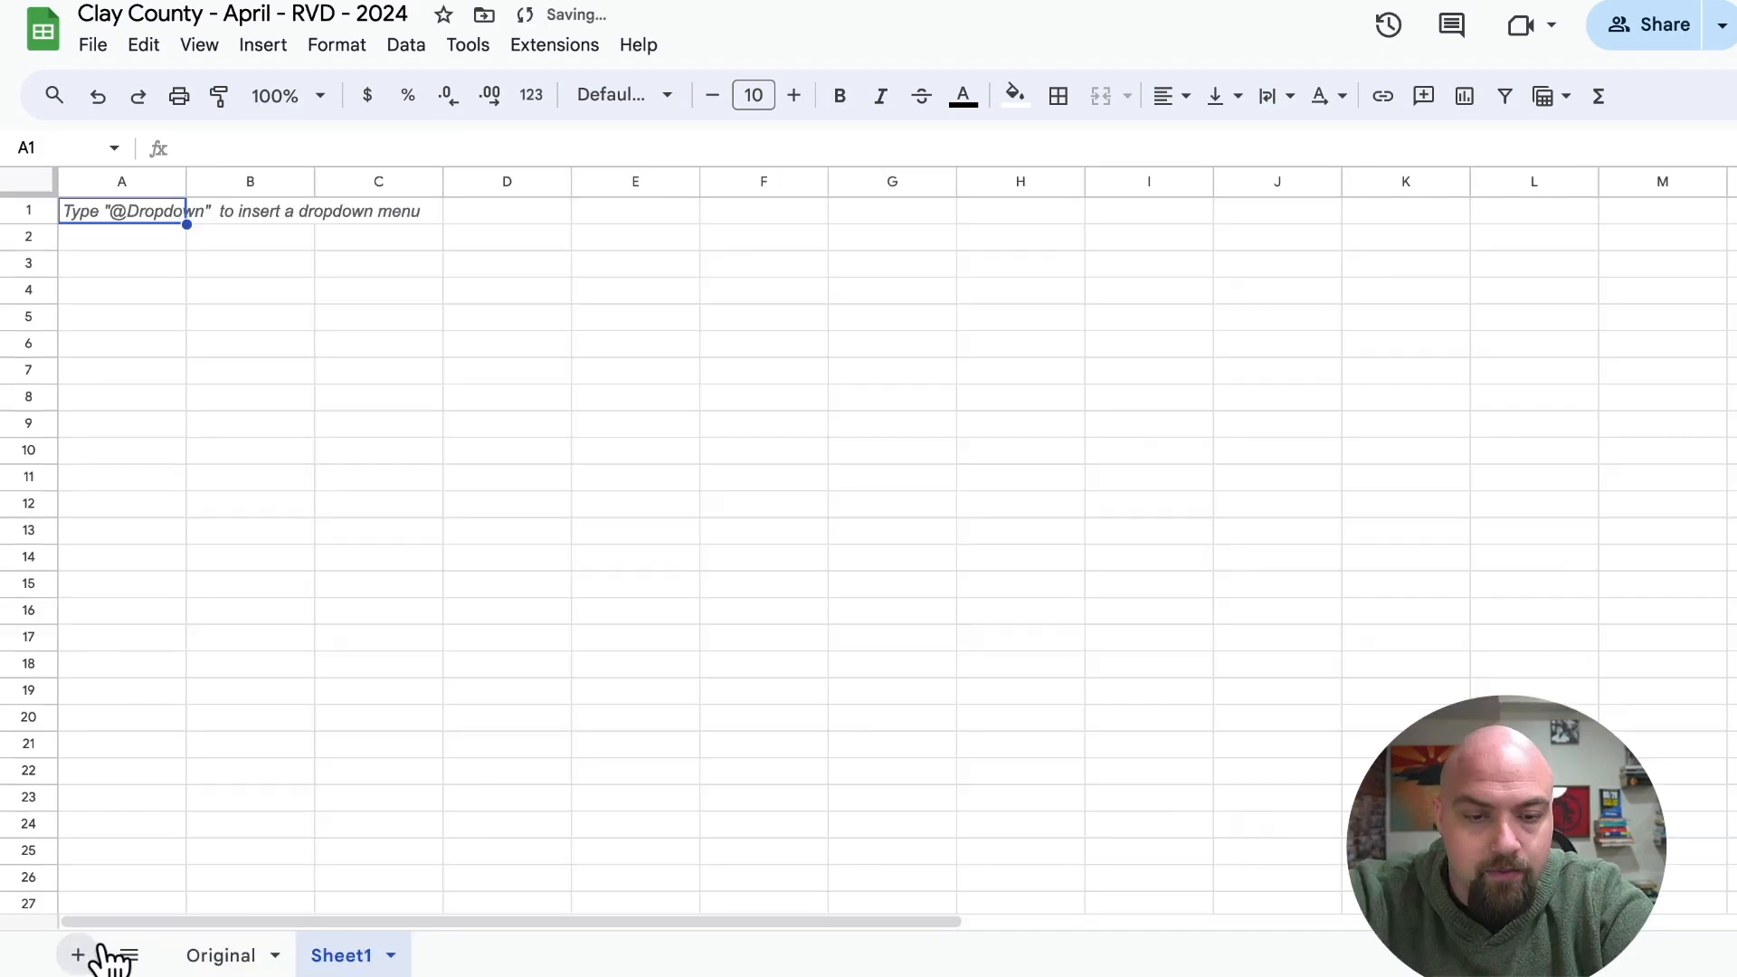
right_click(343, 964)
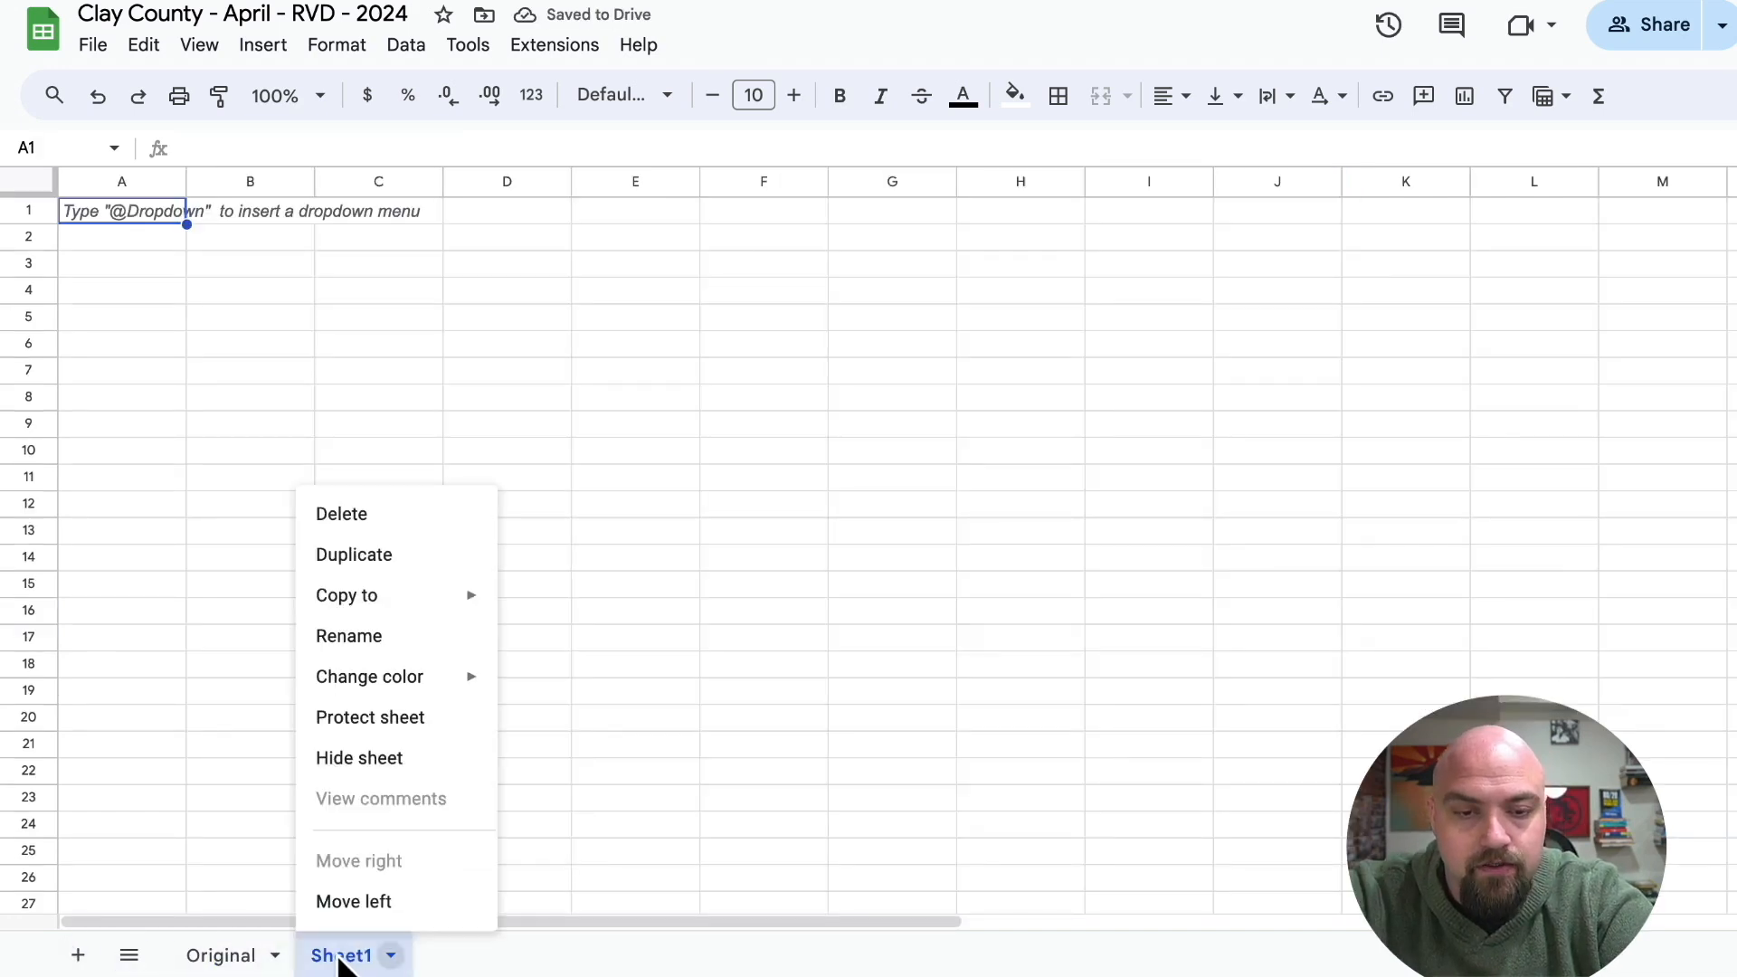
click(355, 637)
text(Ready)
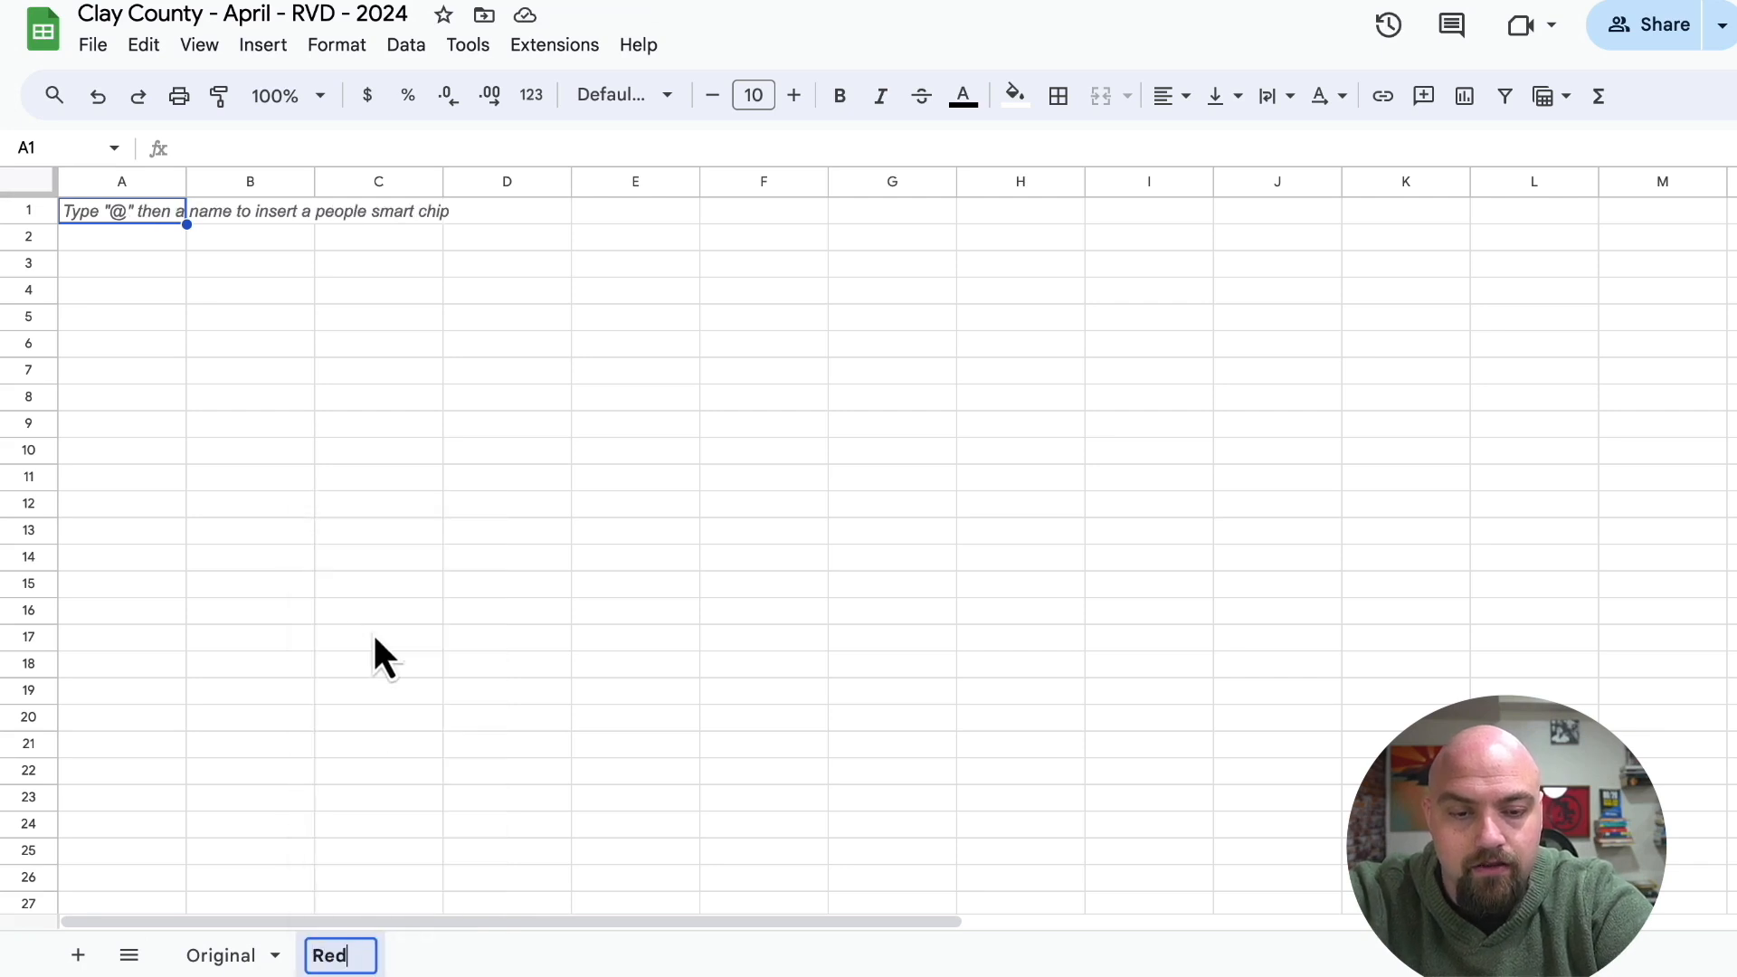
click(373, 674)
drag(341, 952, 260, 966)
click(306, 956)
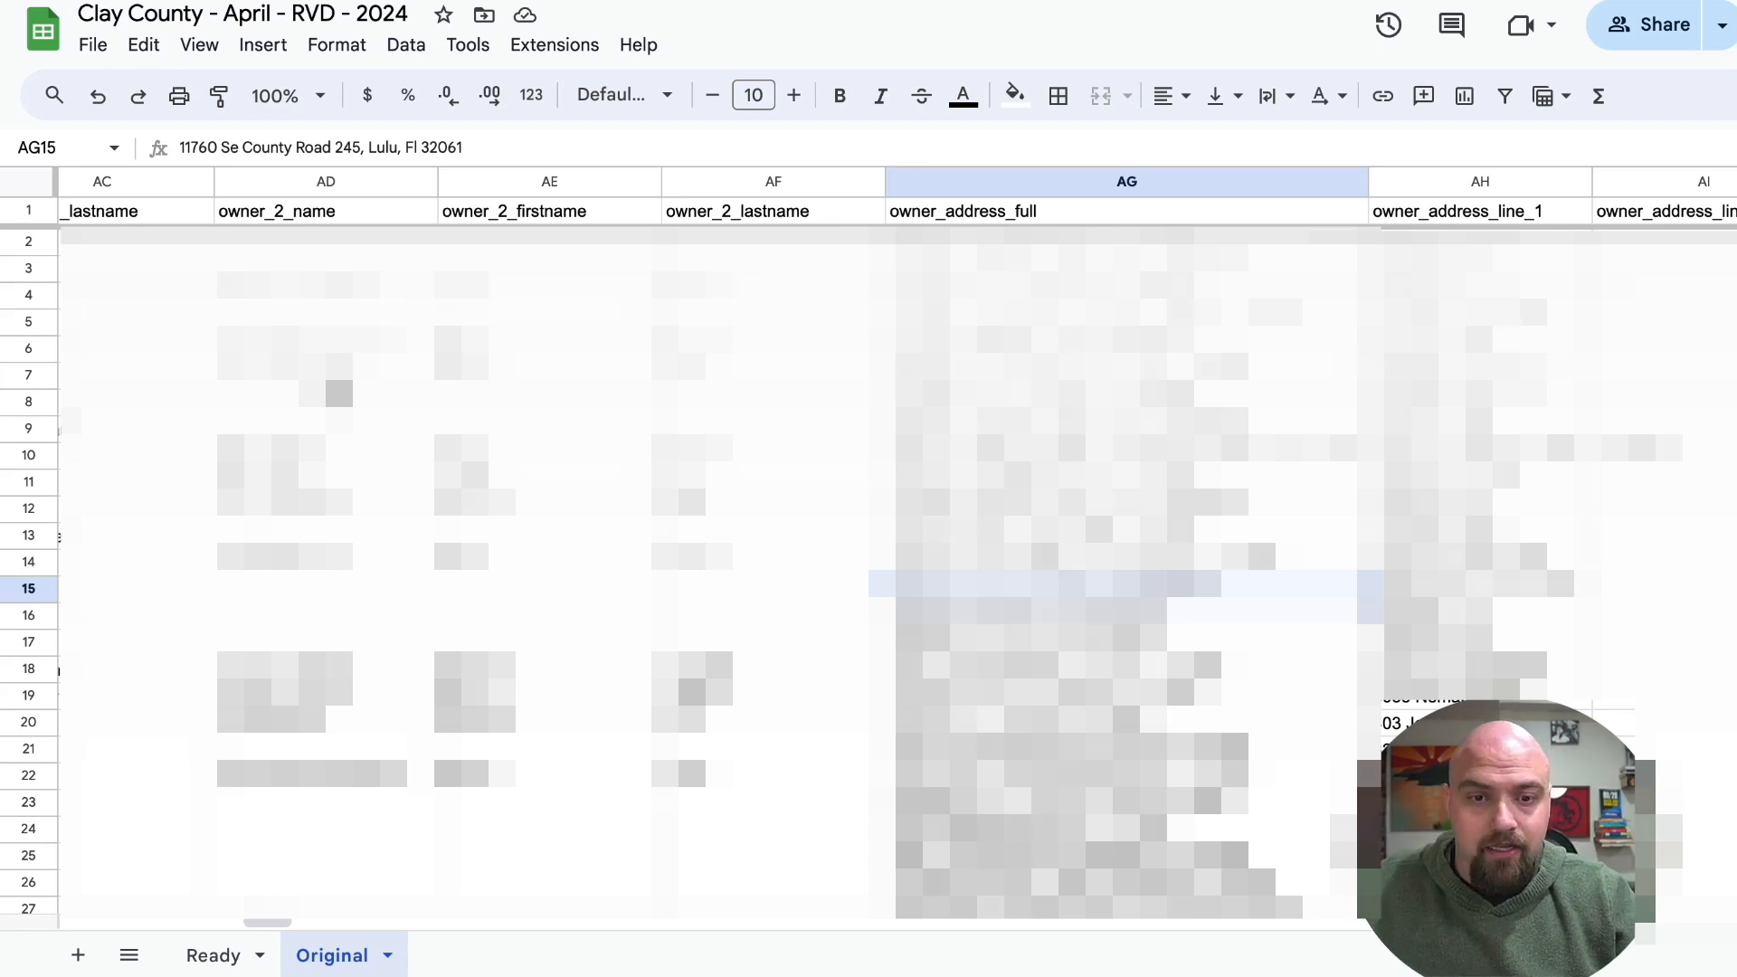
Check the property_id and lead_id columns, and search the Original sheet for "parcel" to locate the parcel_id column.
click(325, 402)
scroll(869, 561, left, 15)
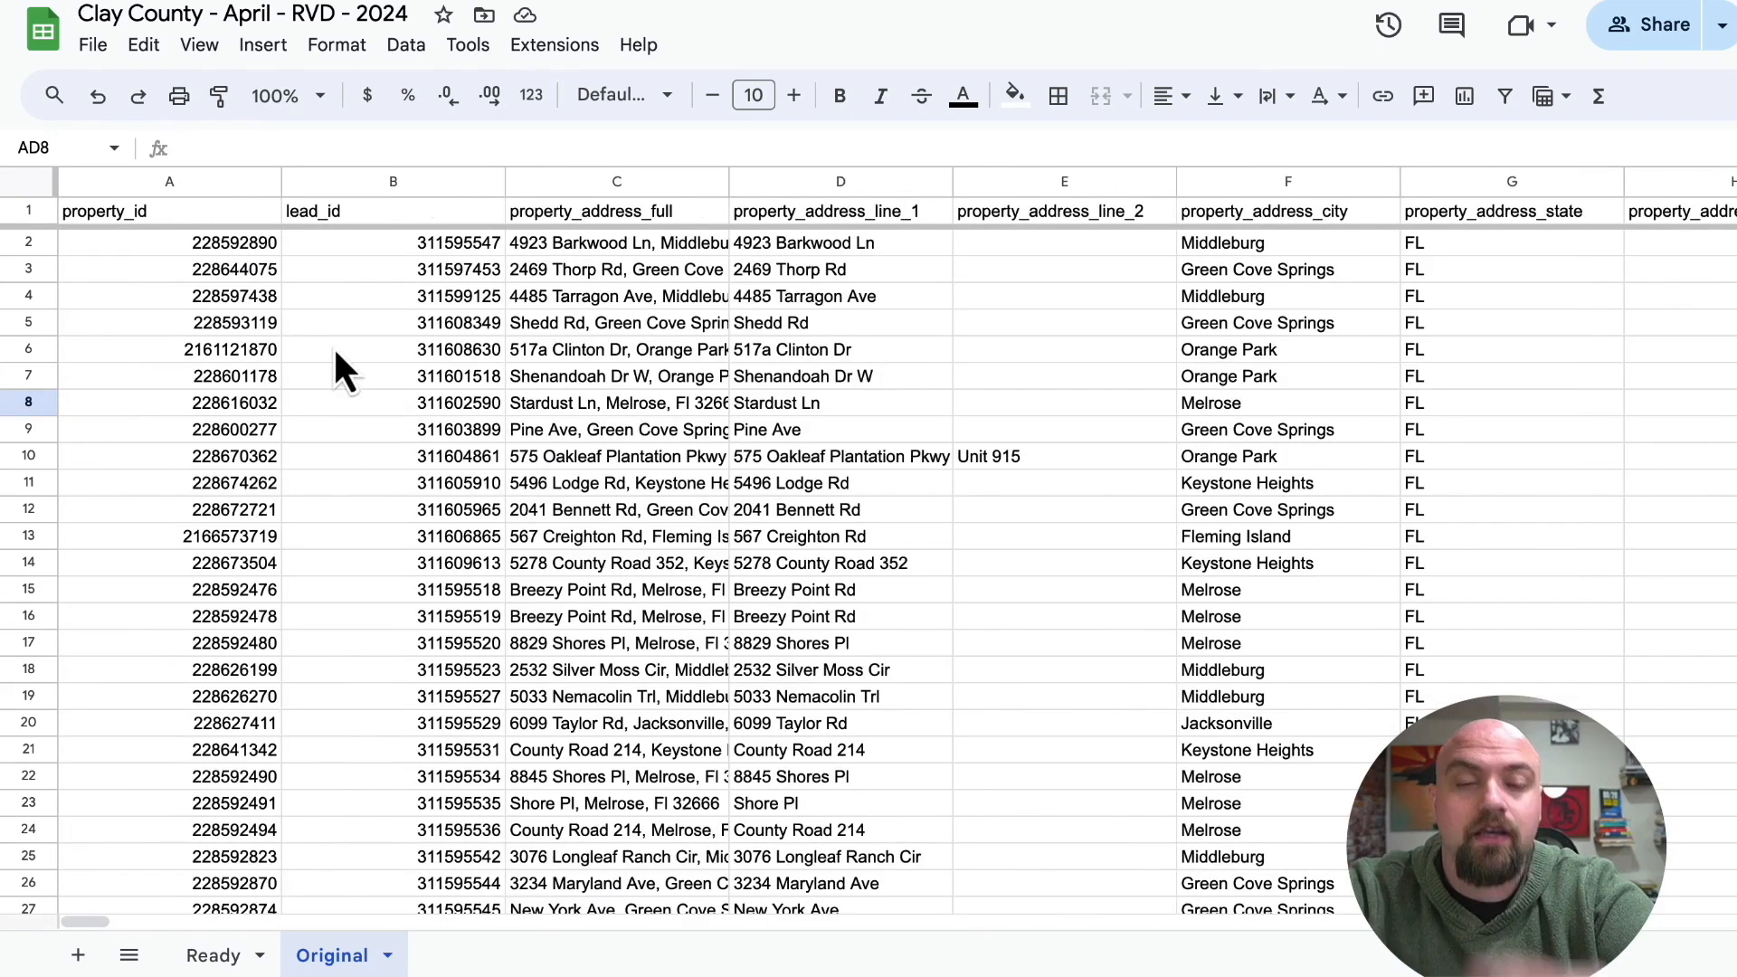
click(183, 248)
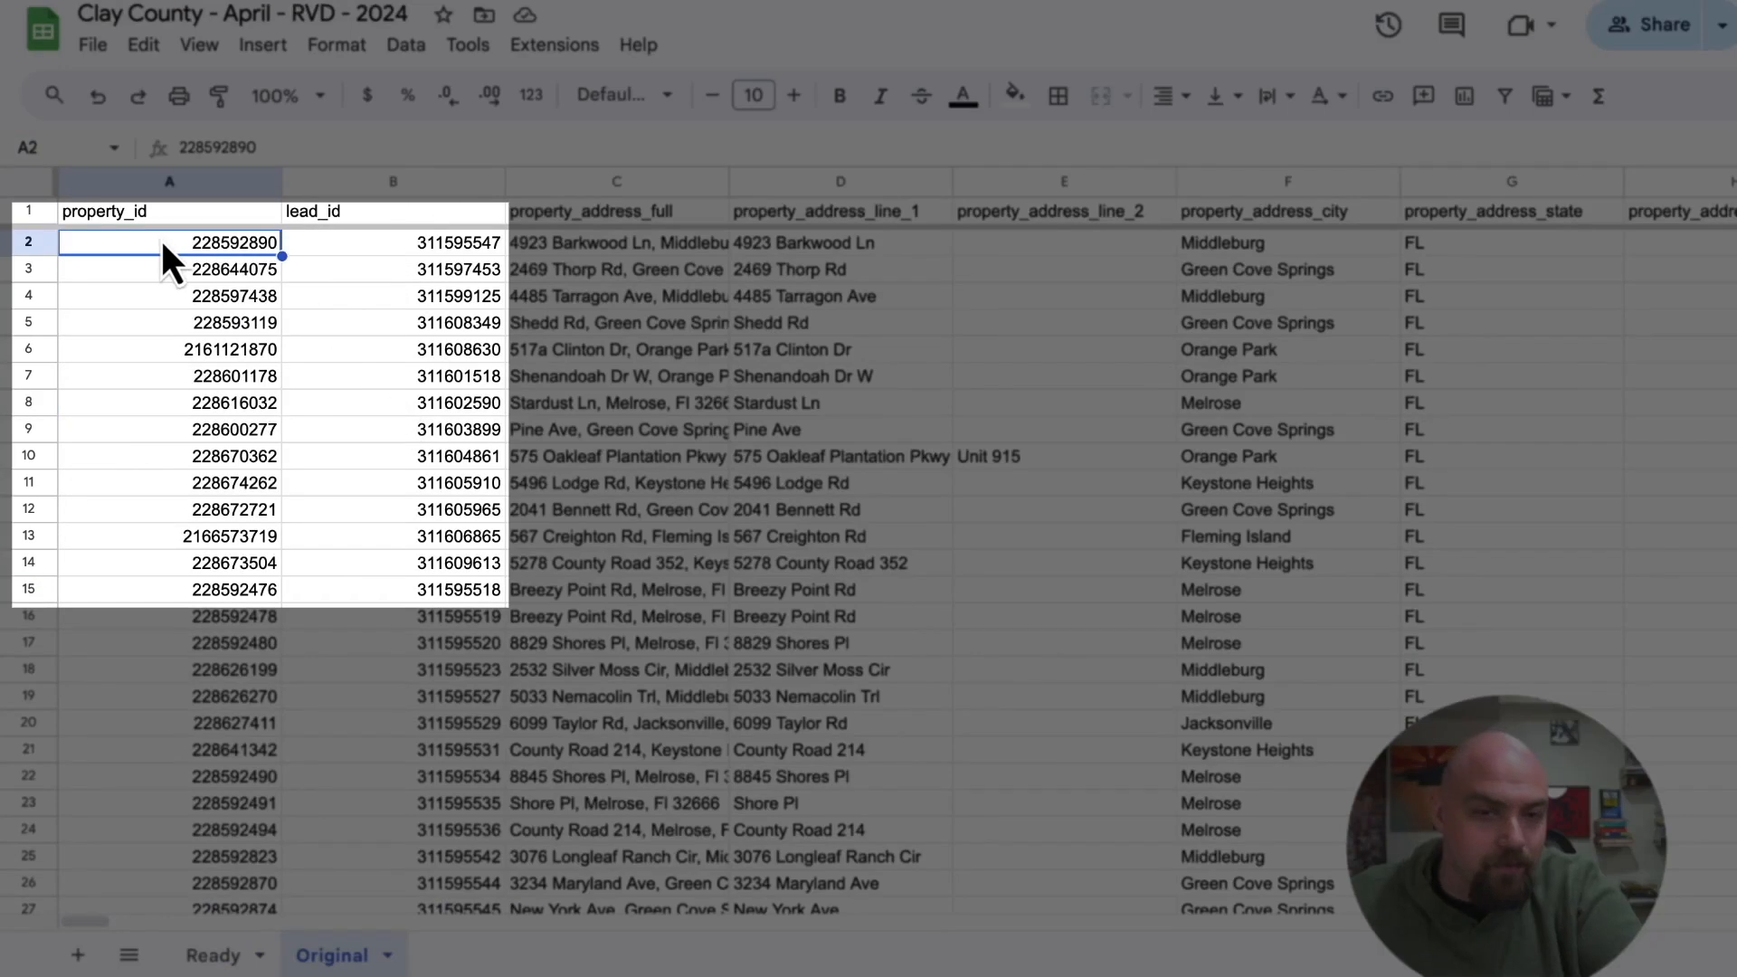
click(165, 209)
click(304, 213)
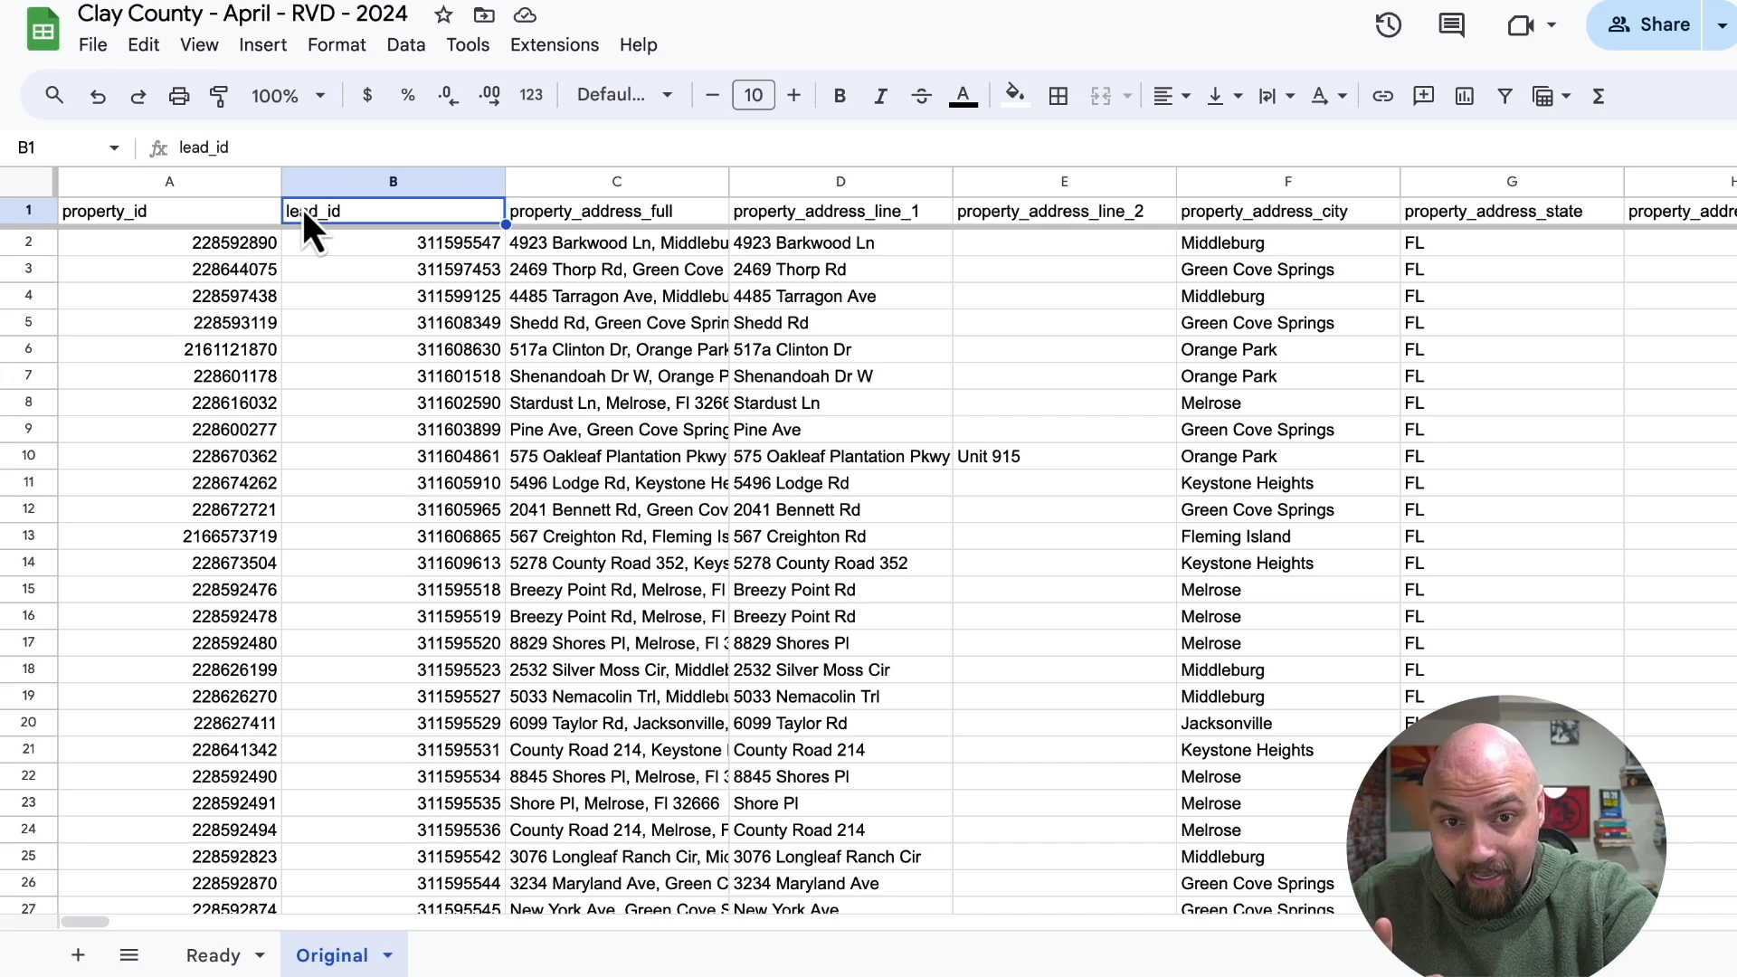
key(ctrl+f)
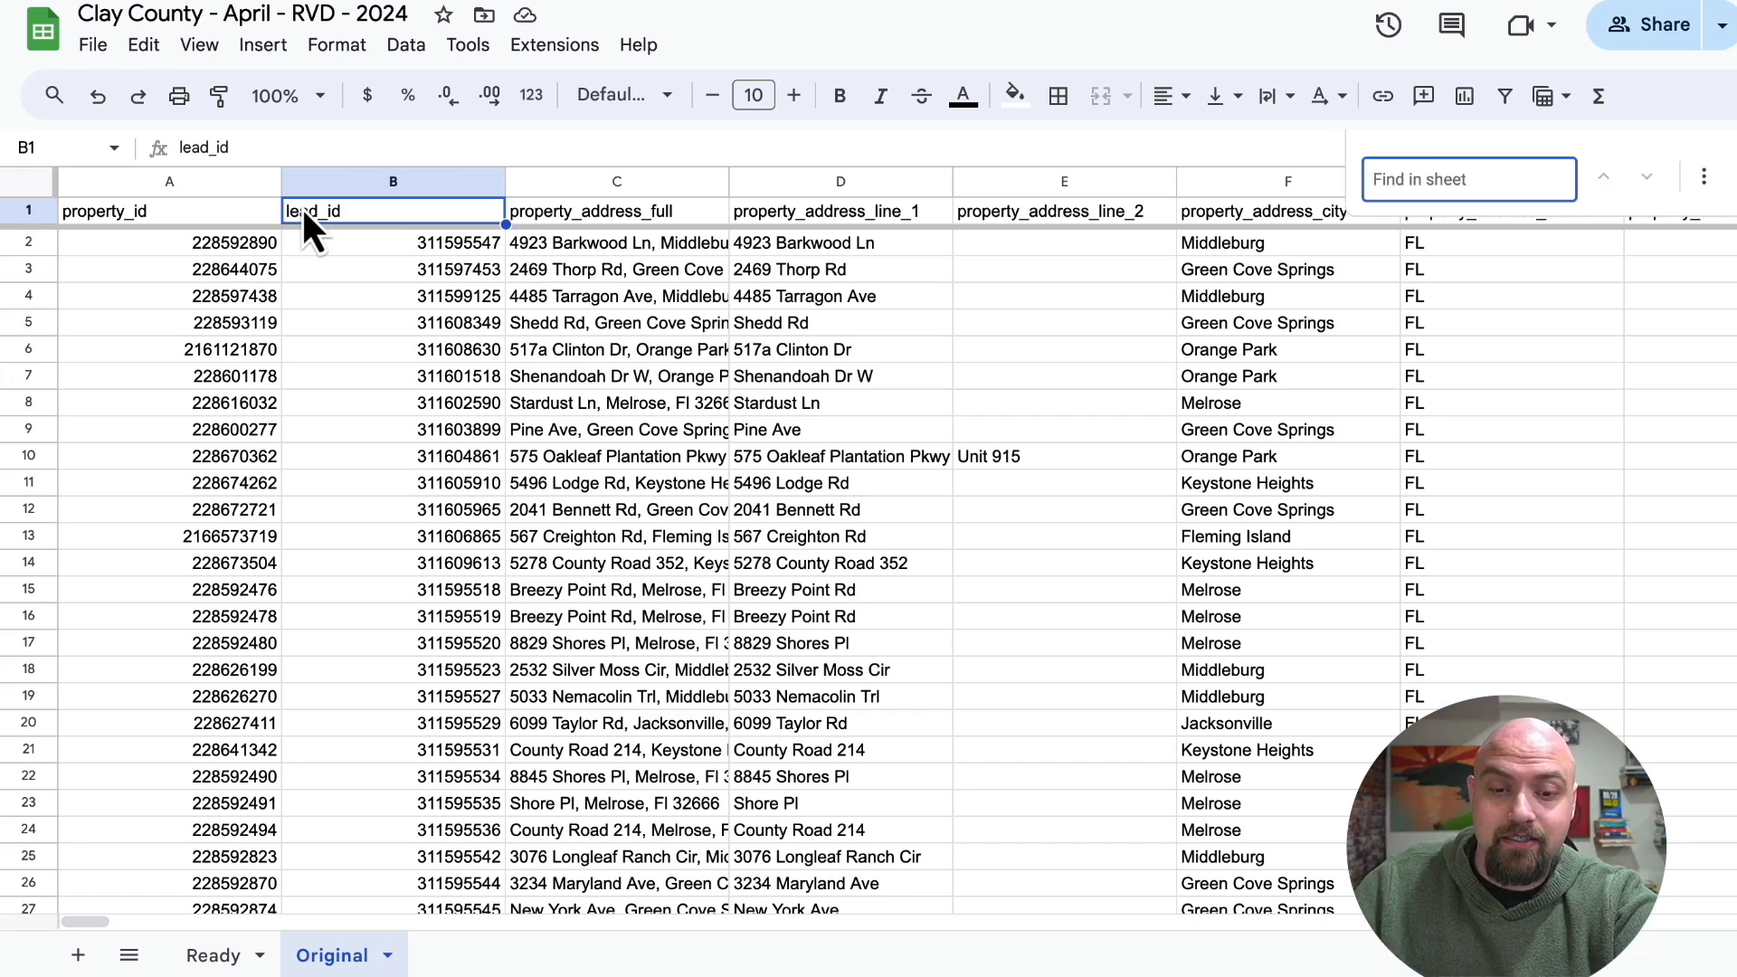
text(pa)
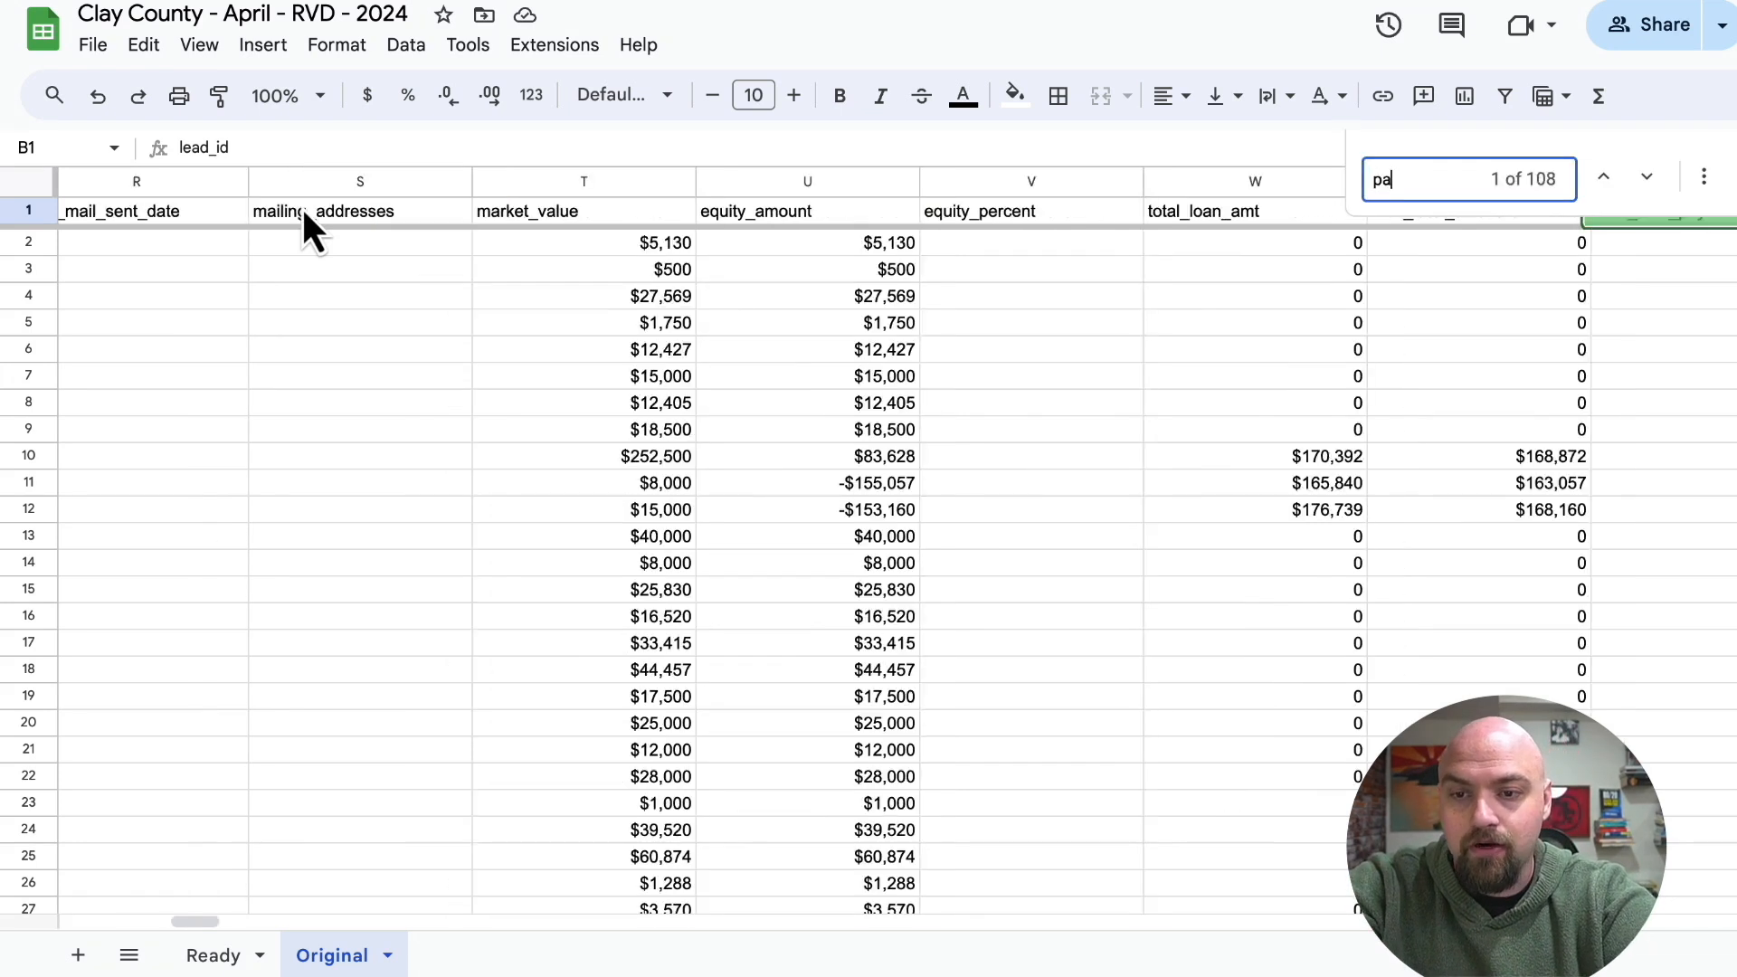
text(rcel)
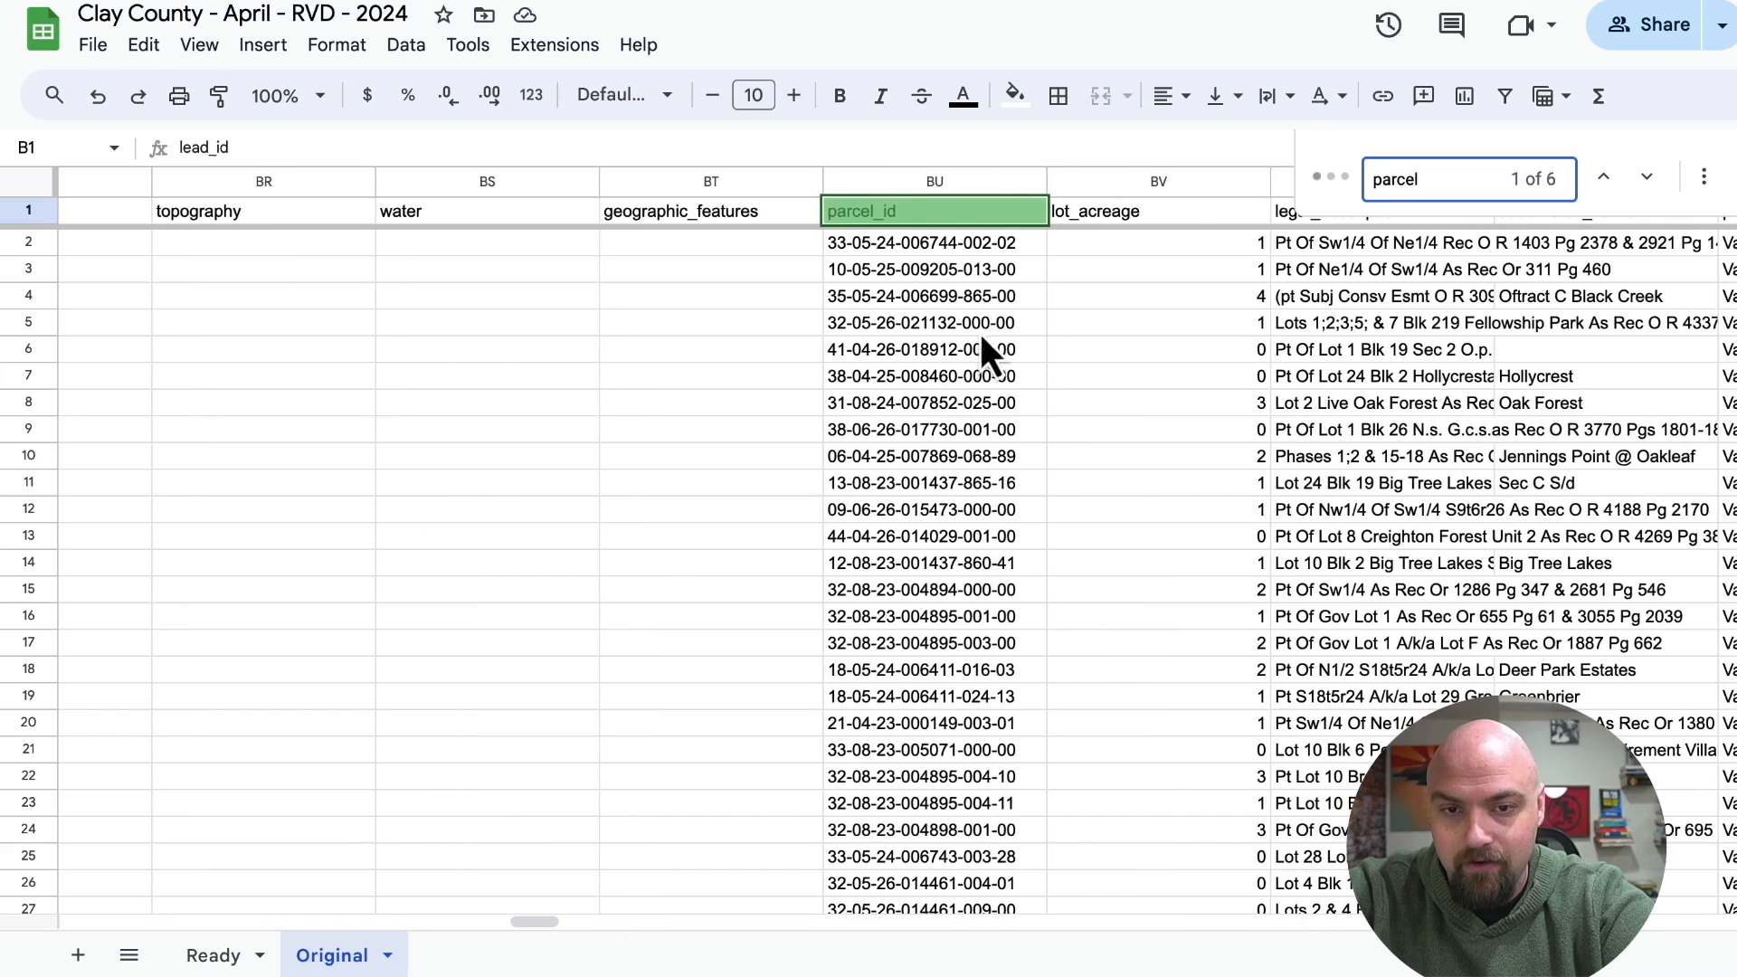
Copy the parcel_id and lot_acreage columns from Original into the Ready sheet, starting at cell A1.
click(1109, 214)
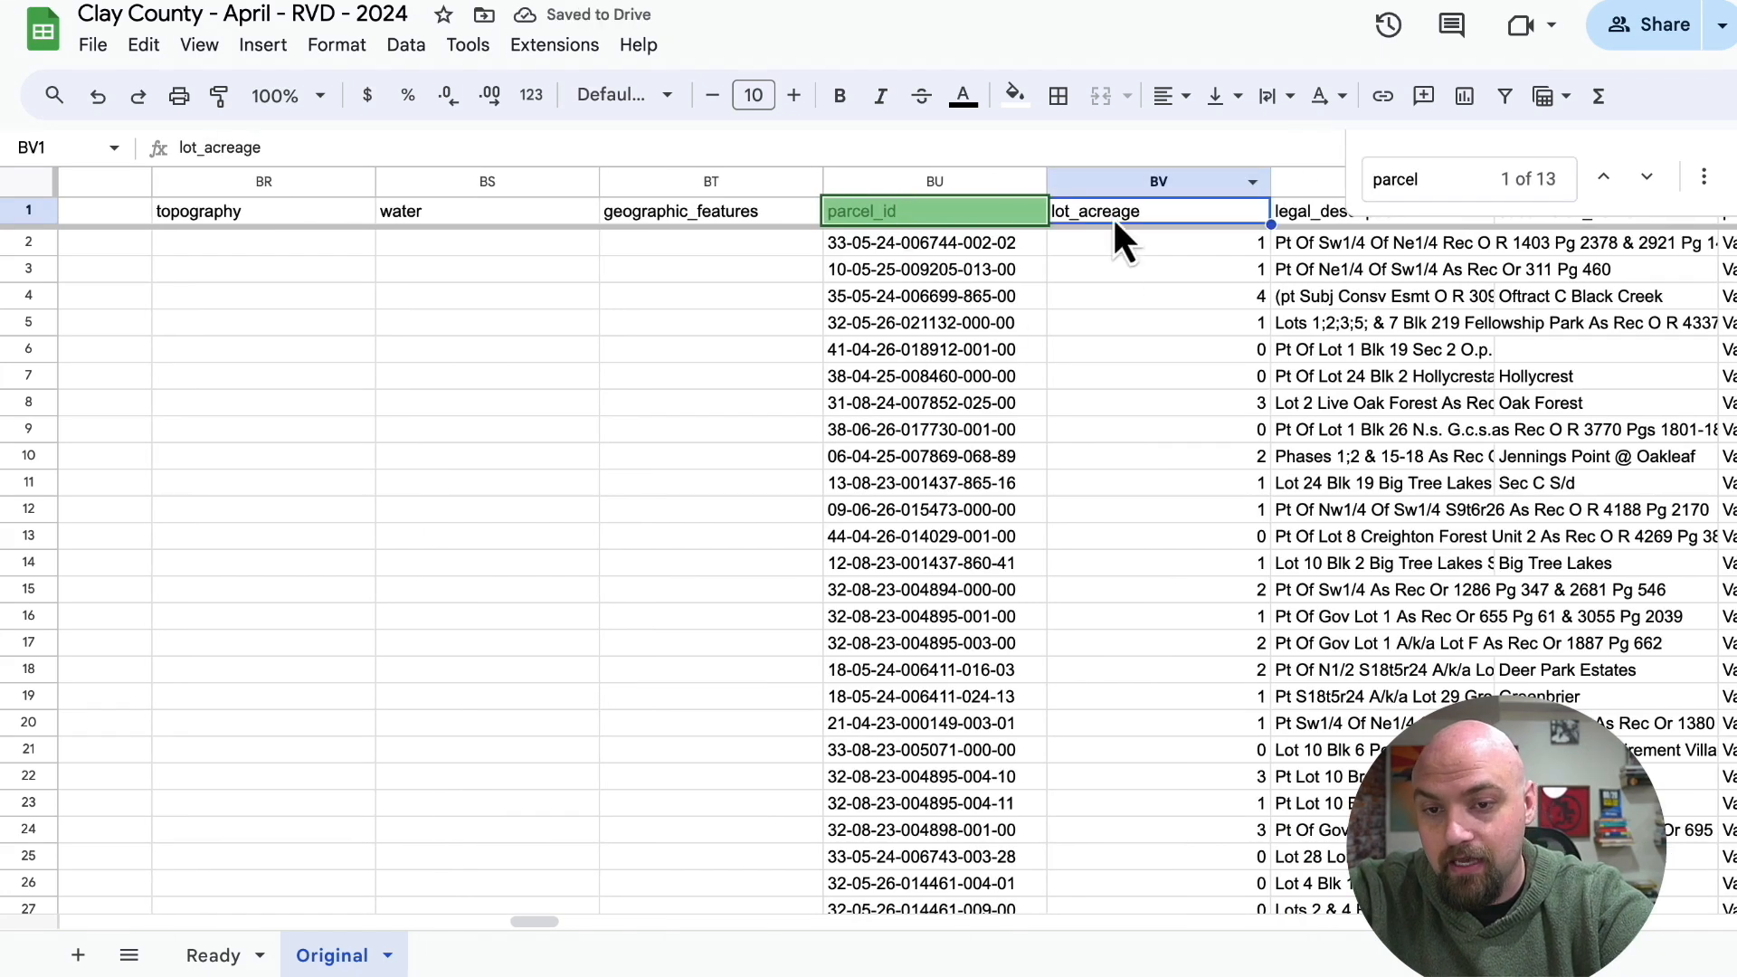
click(1122, 264)
drag(968, 181, 1117, 186)
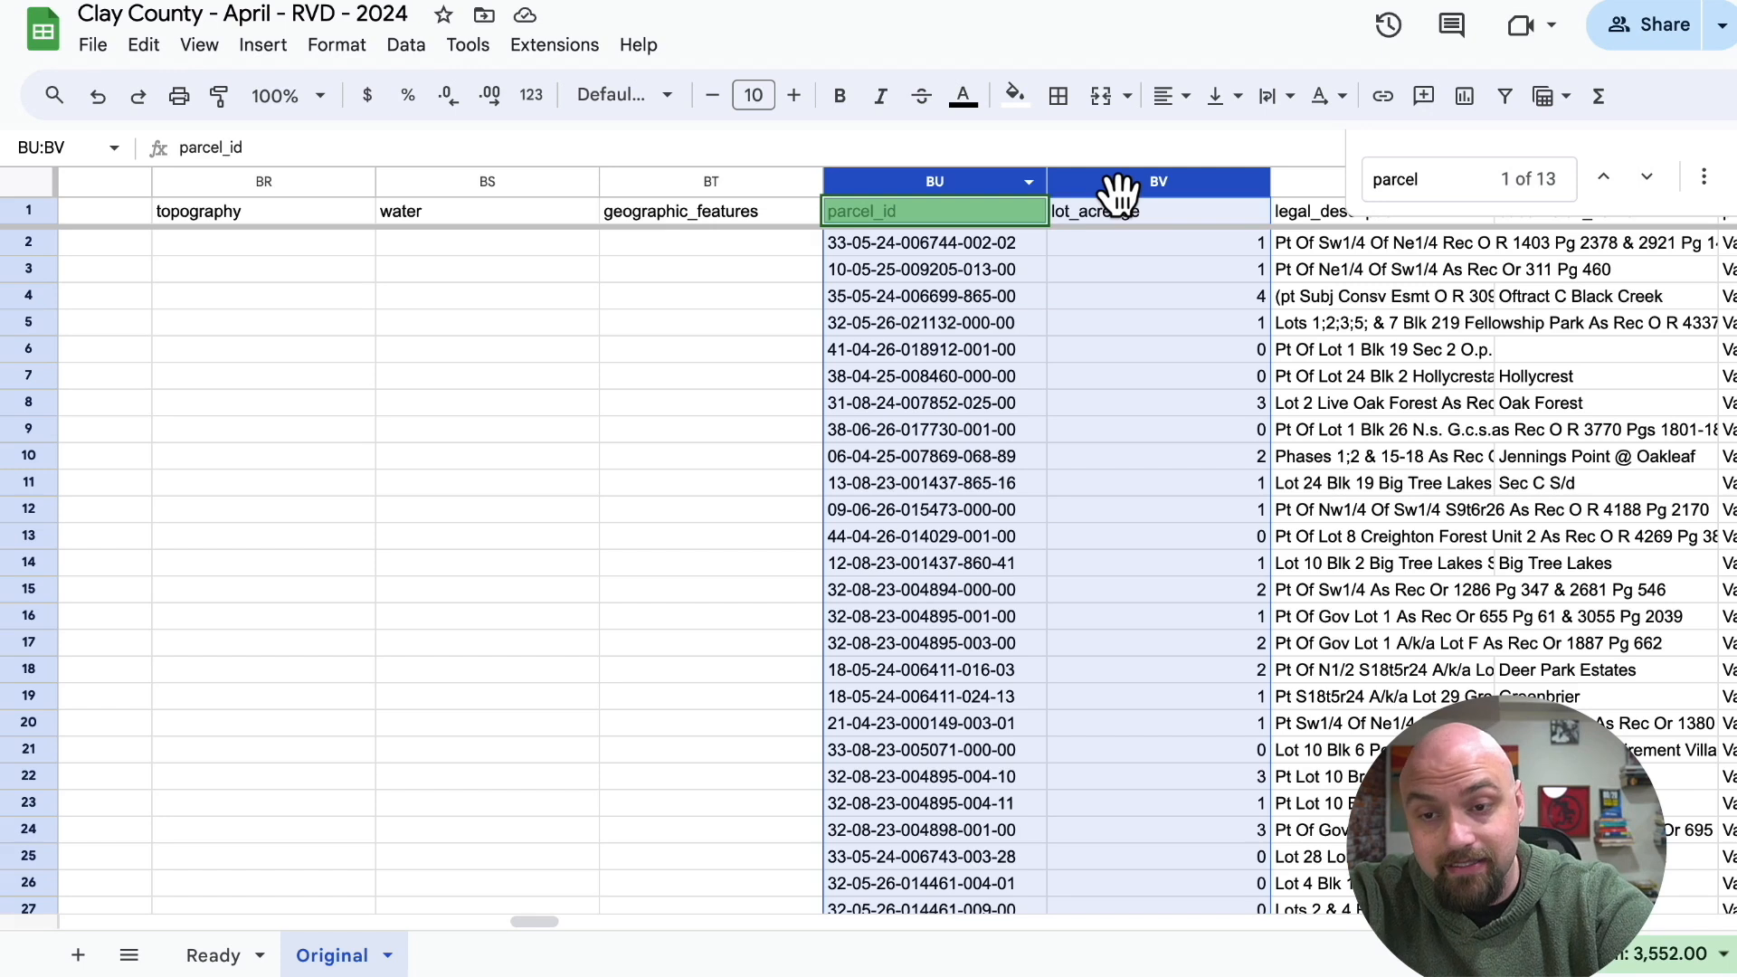
key(ctrl+c)
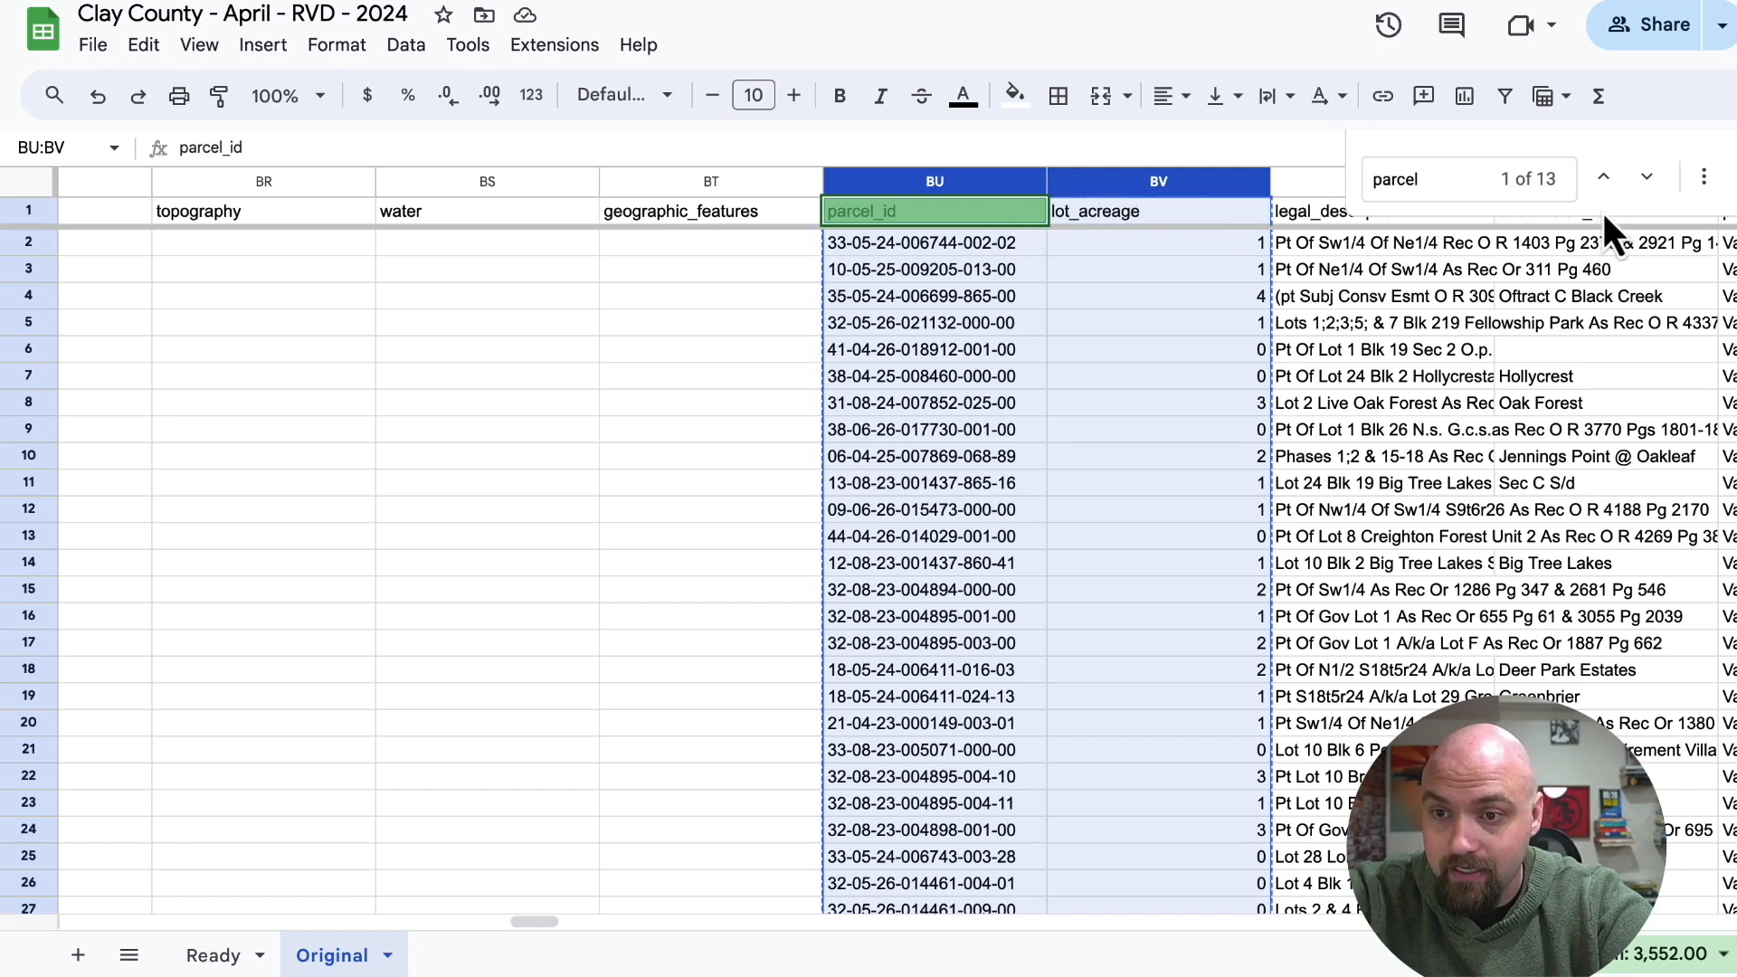
key(Escape)
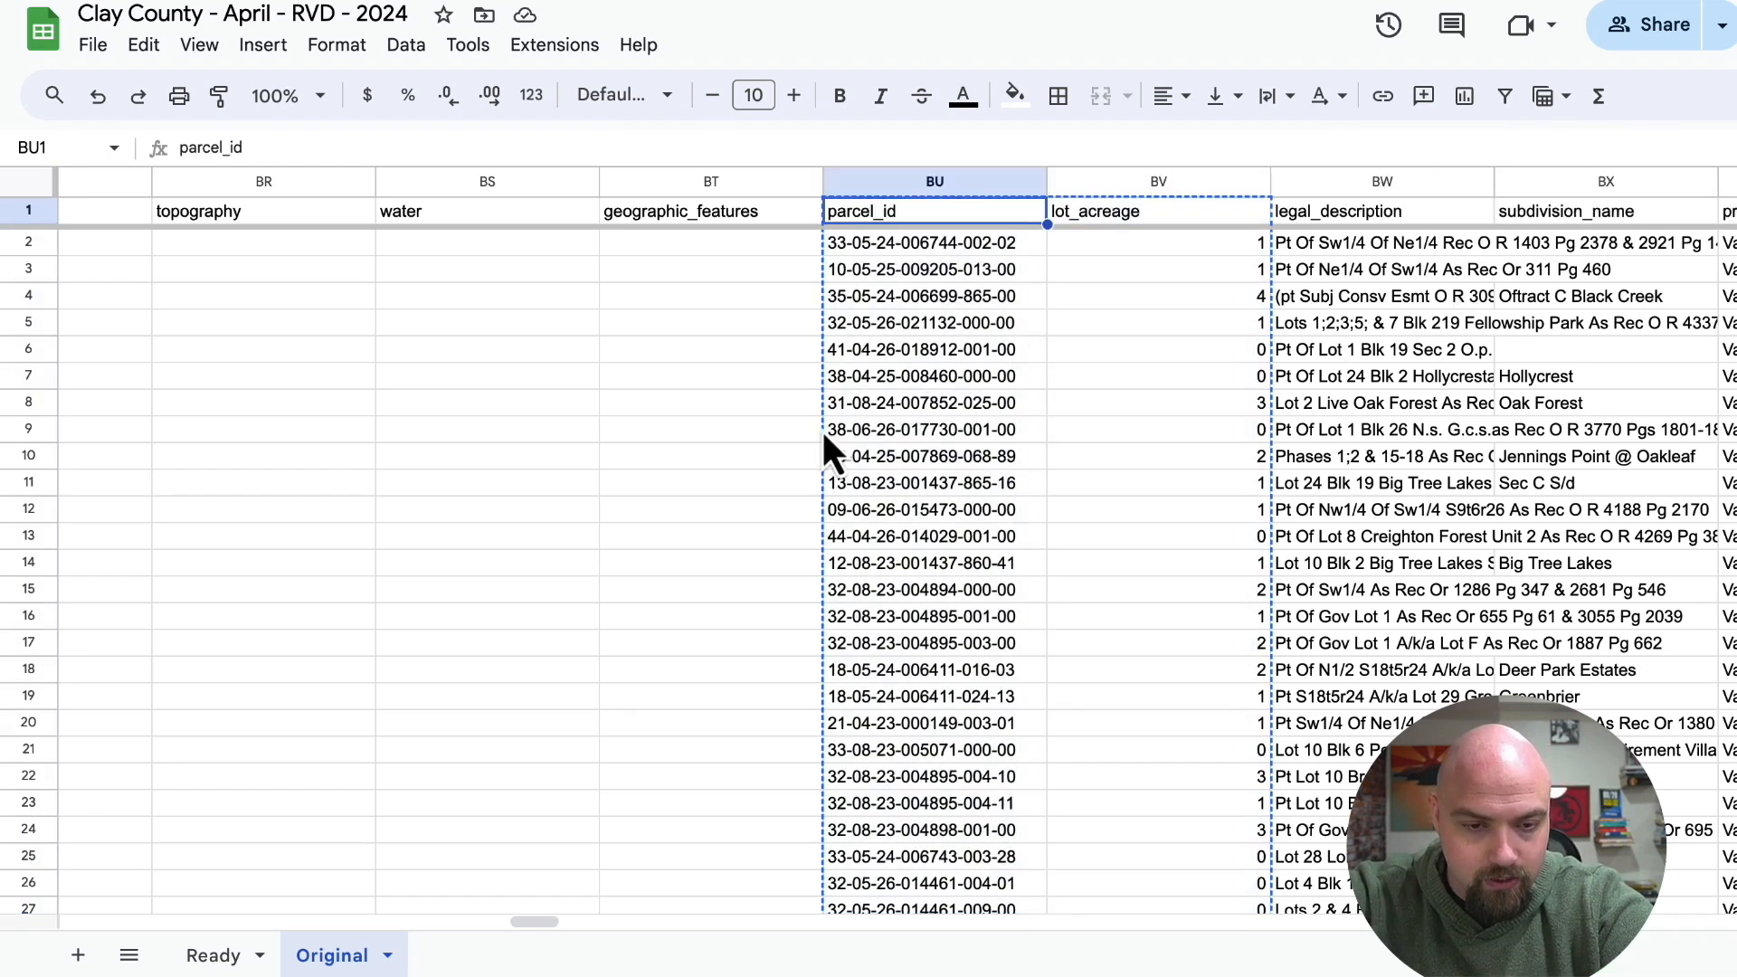
click(210, 957)
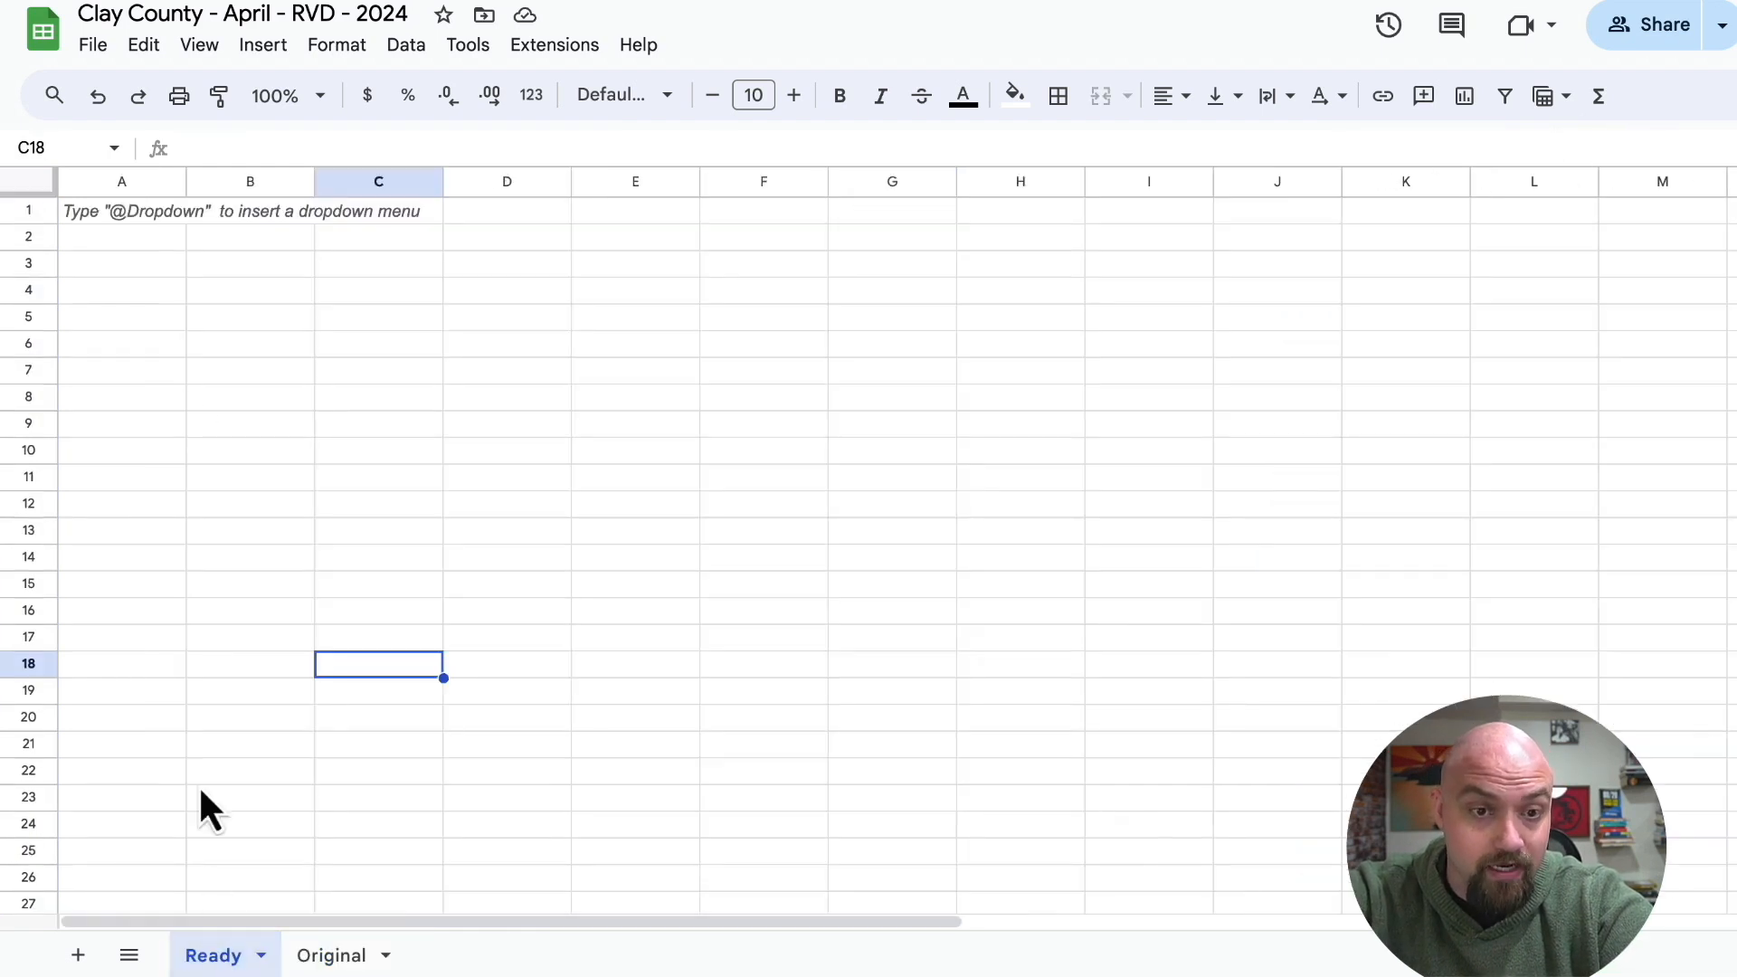
click(136, 212)
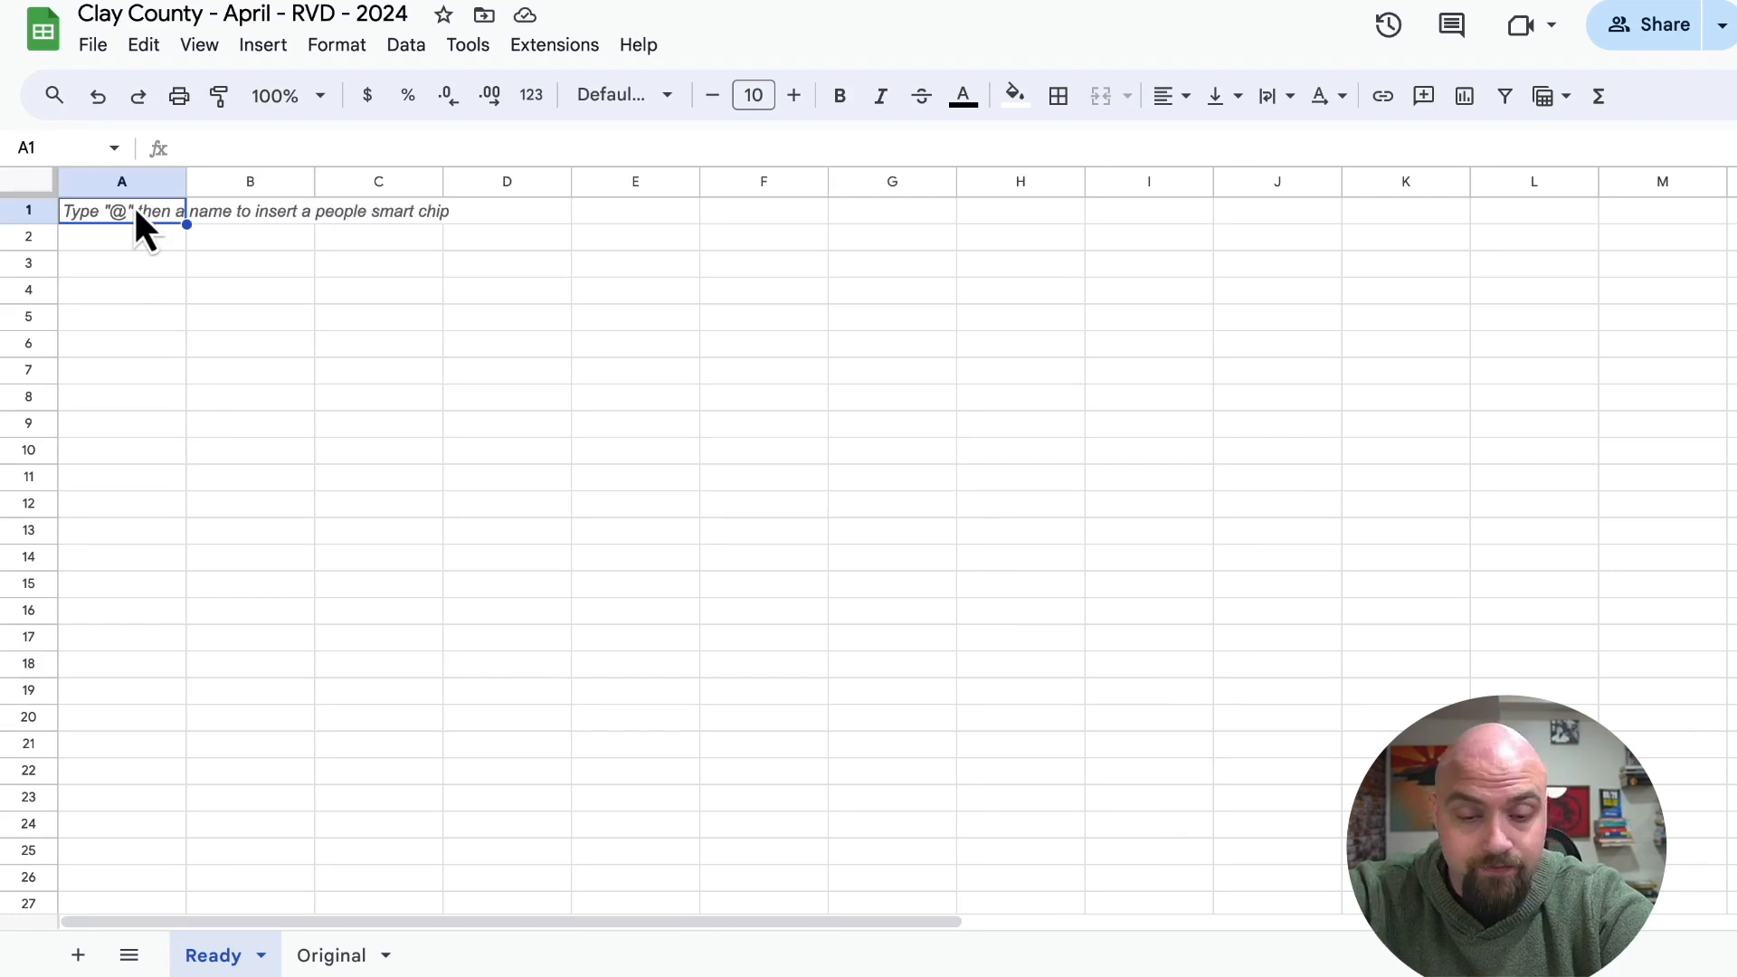
key(super+v)
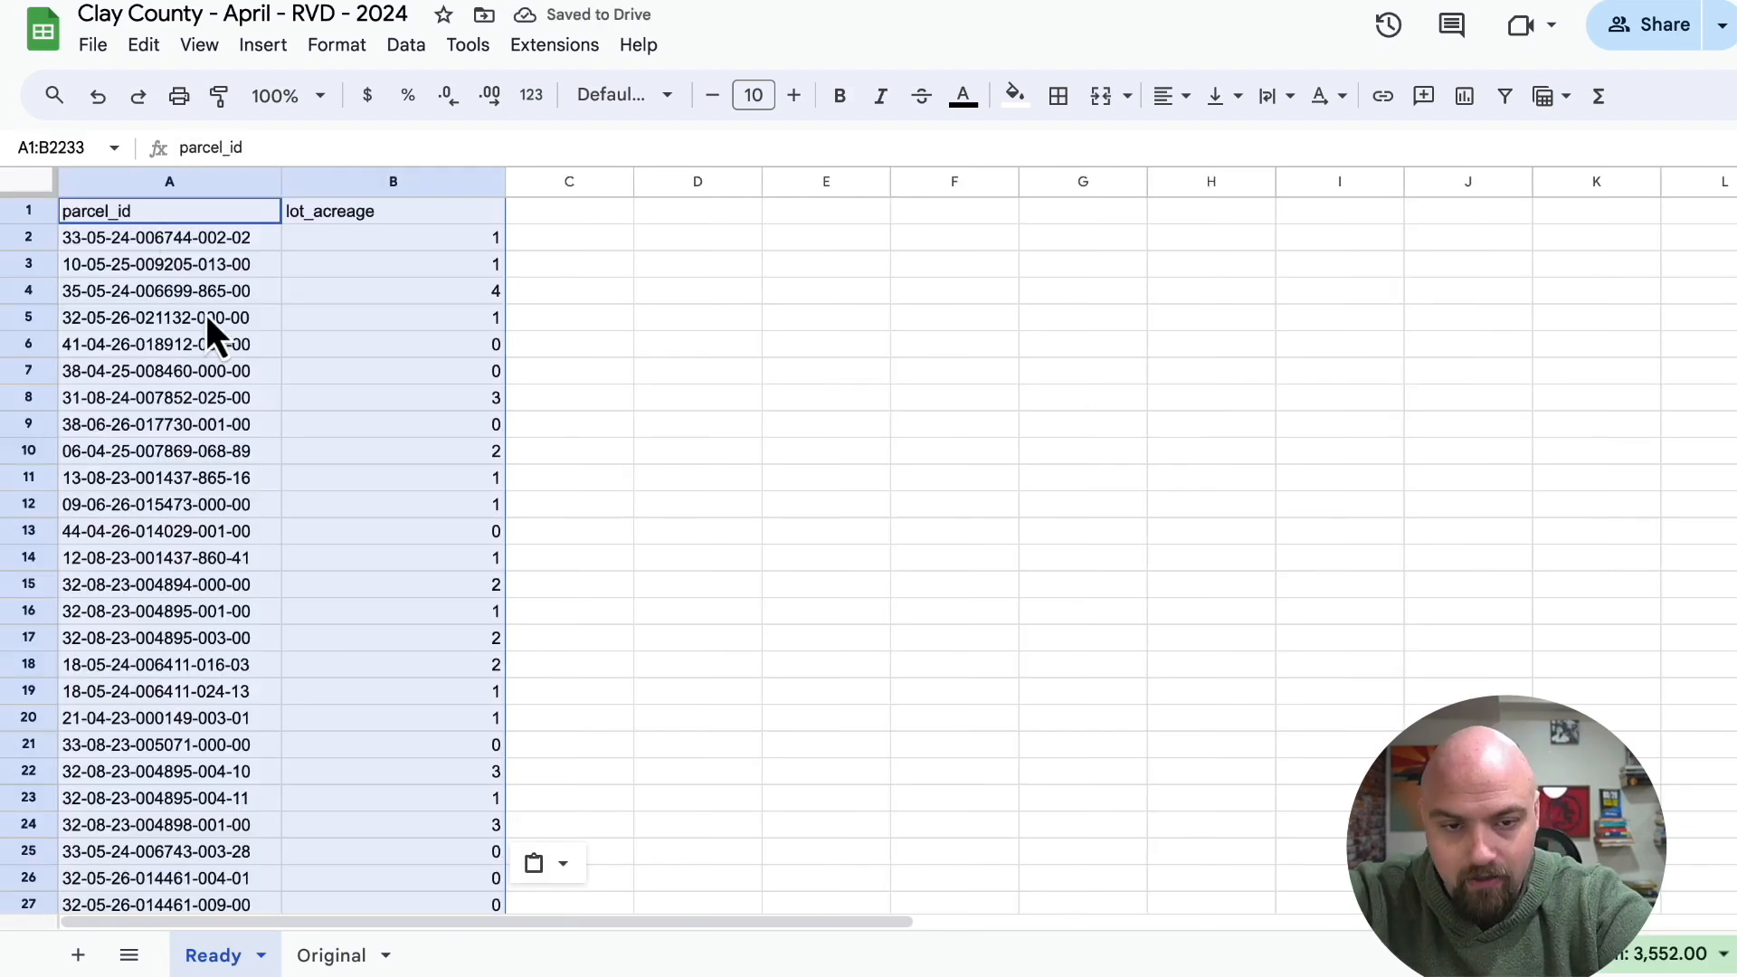
Review the columns after lot_acreage on the Original sheet, including legal_description, subdivision_name, lot_square_feet, zoning and flood_zone.
click(332, 953)
click(622, 680)
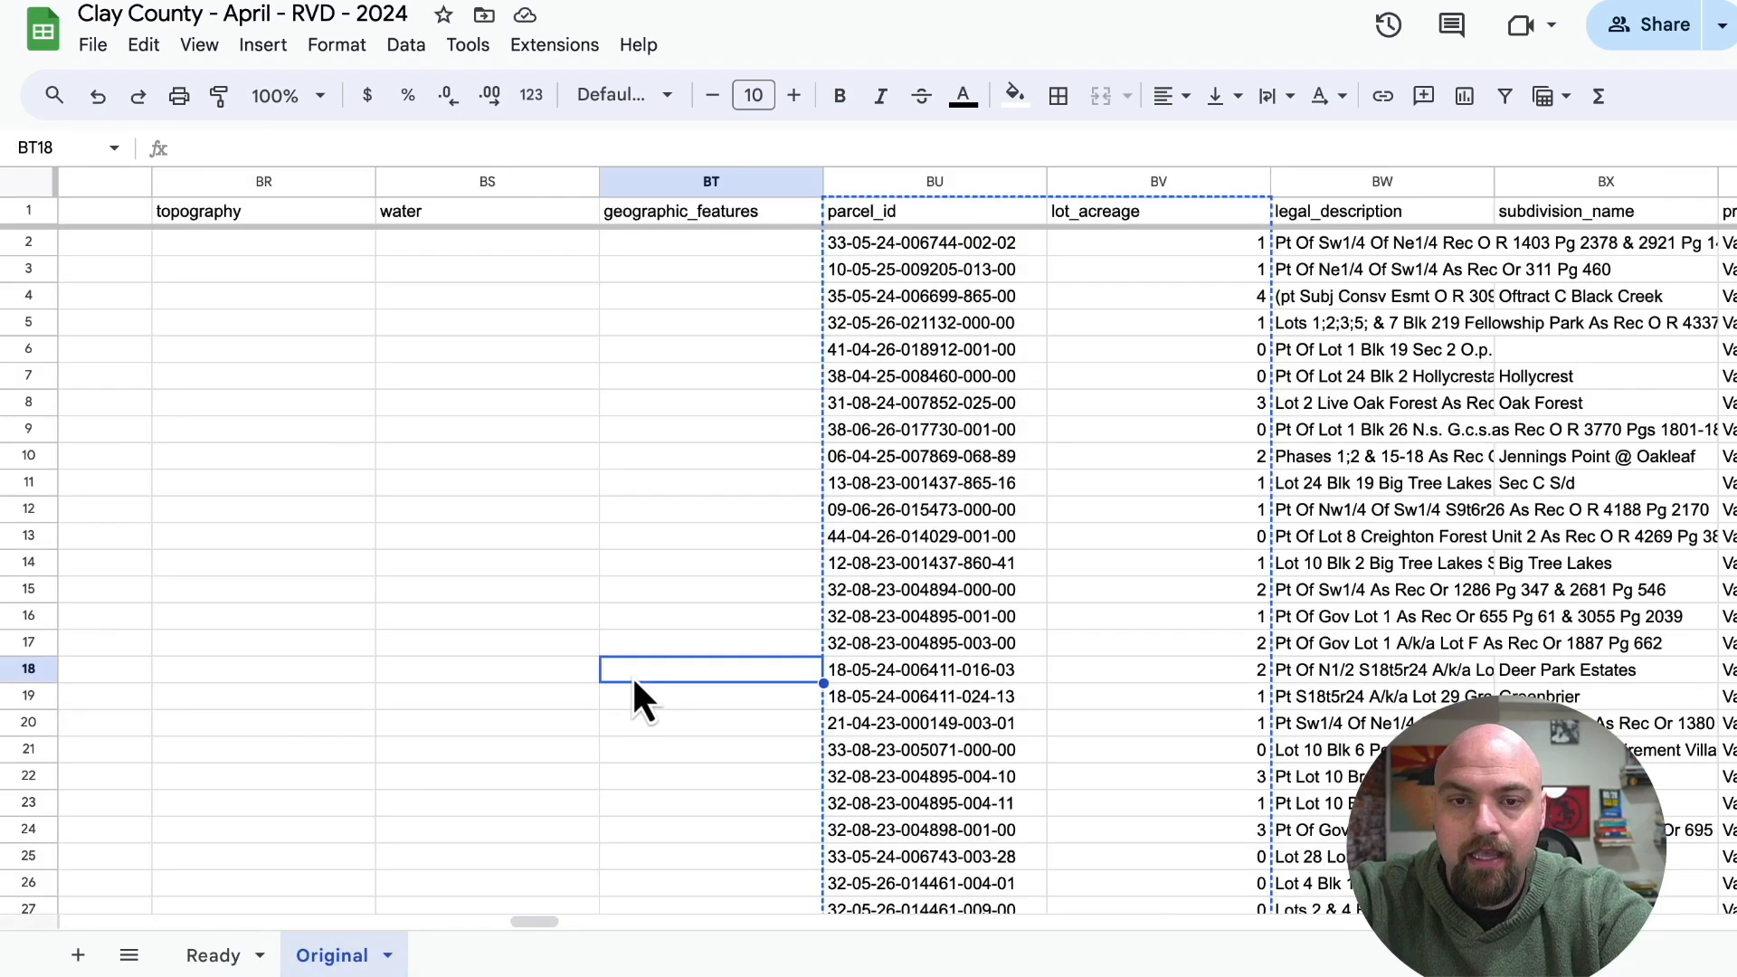
scroll(631, 679, right, 3)
scroll(631, 675, right, 4)
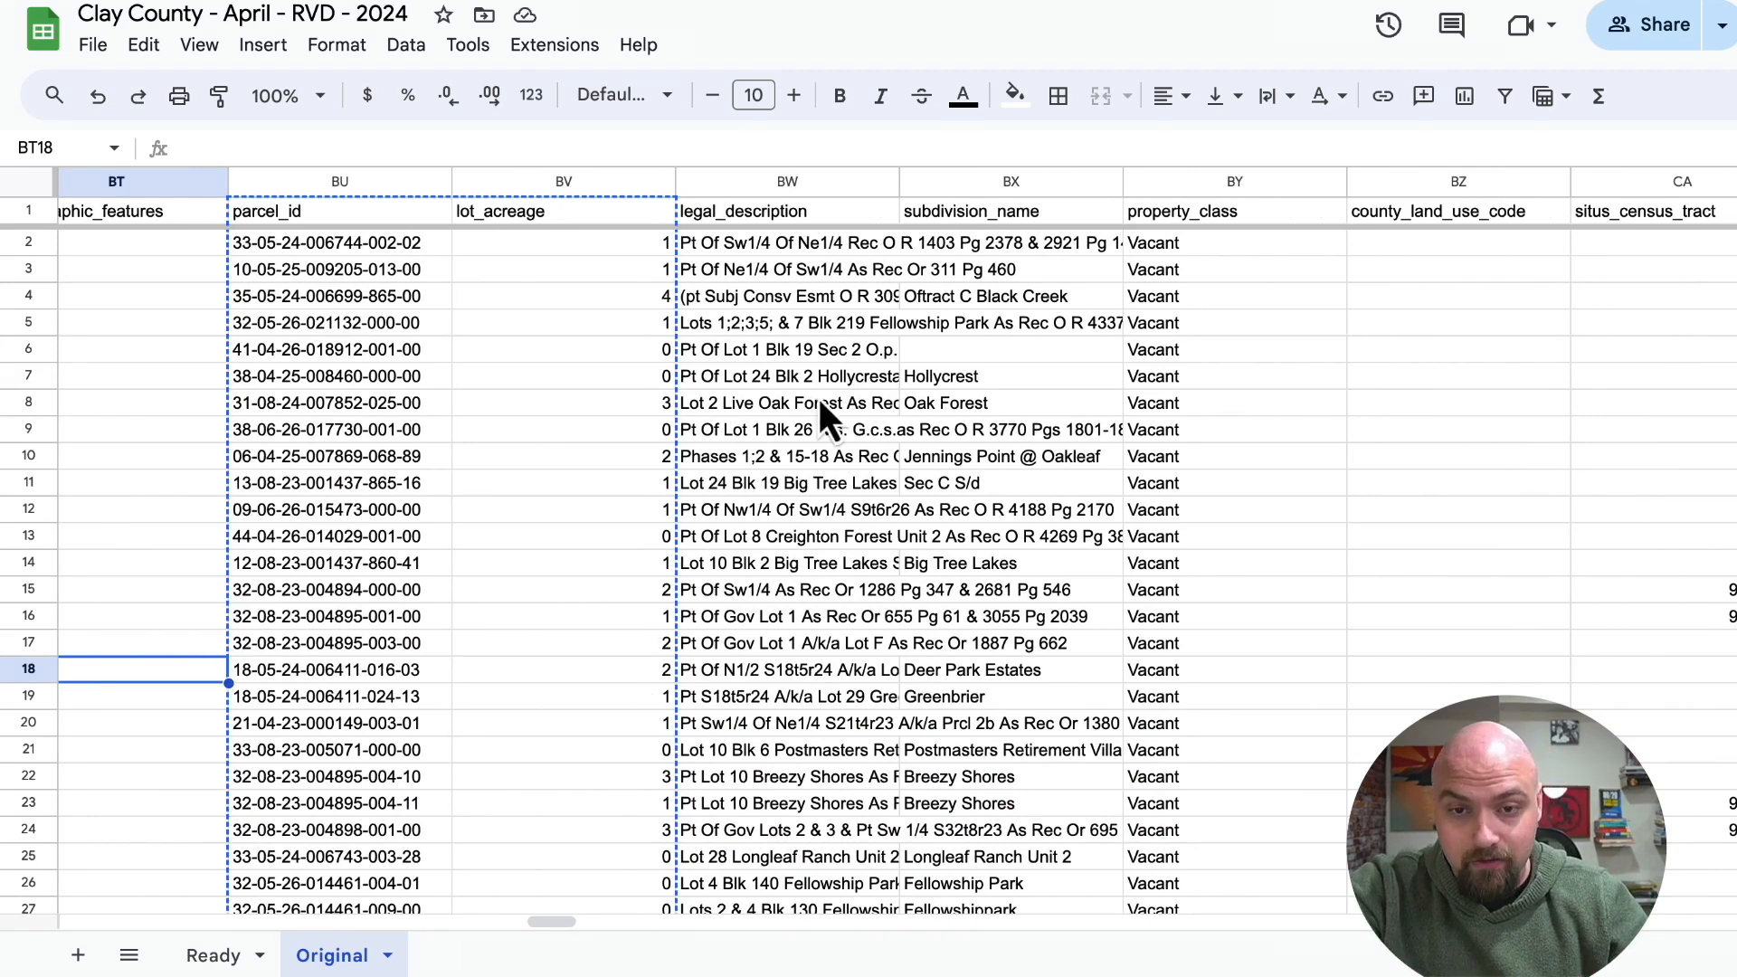
click(895, 352)
scroll(927, 281, right, 2)
click(907, 299)
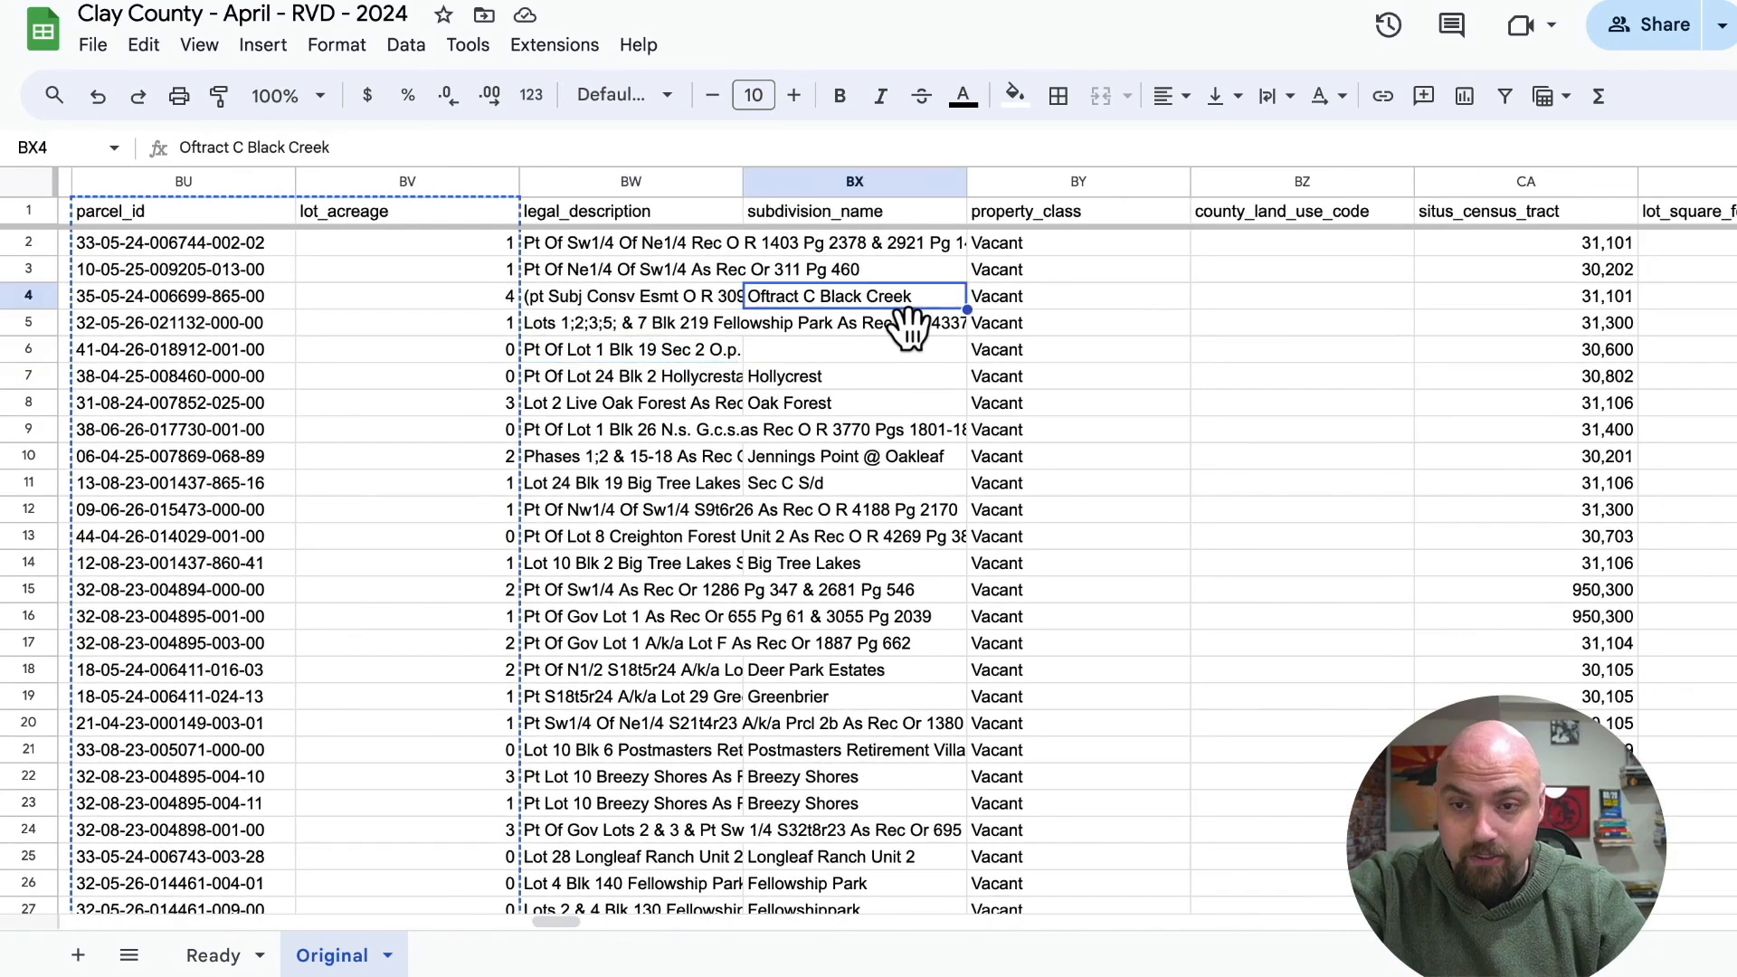
scroll(900, 330, right, 8)
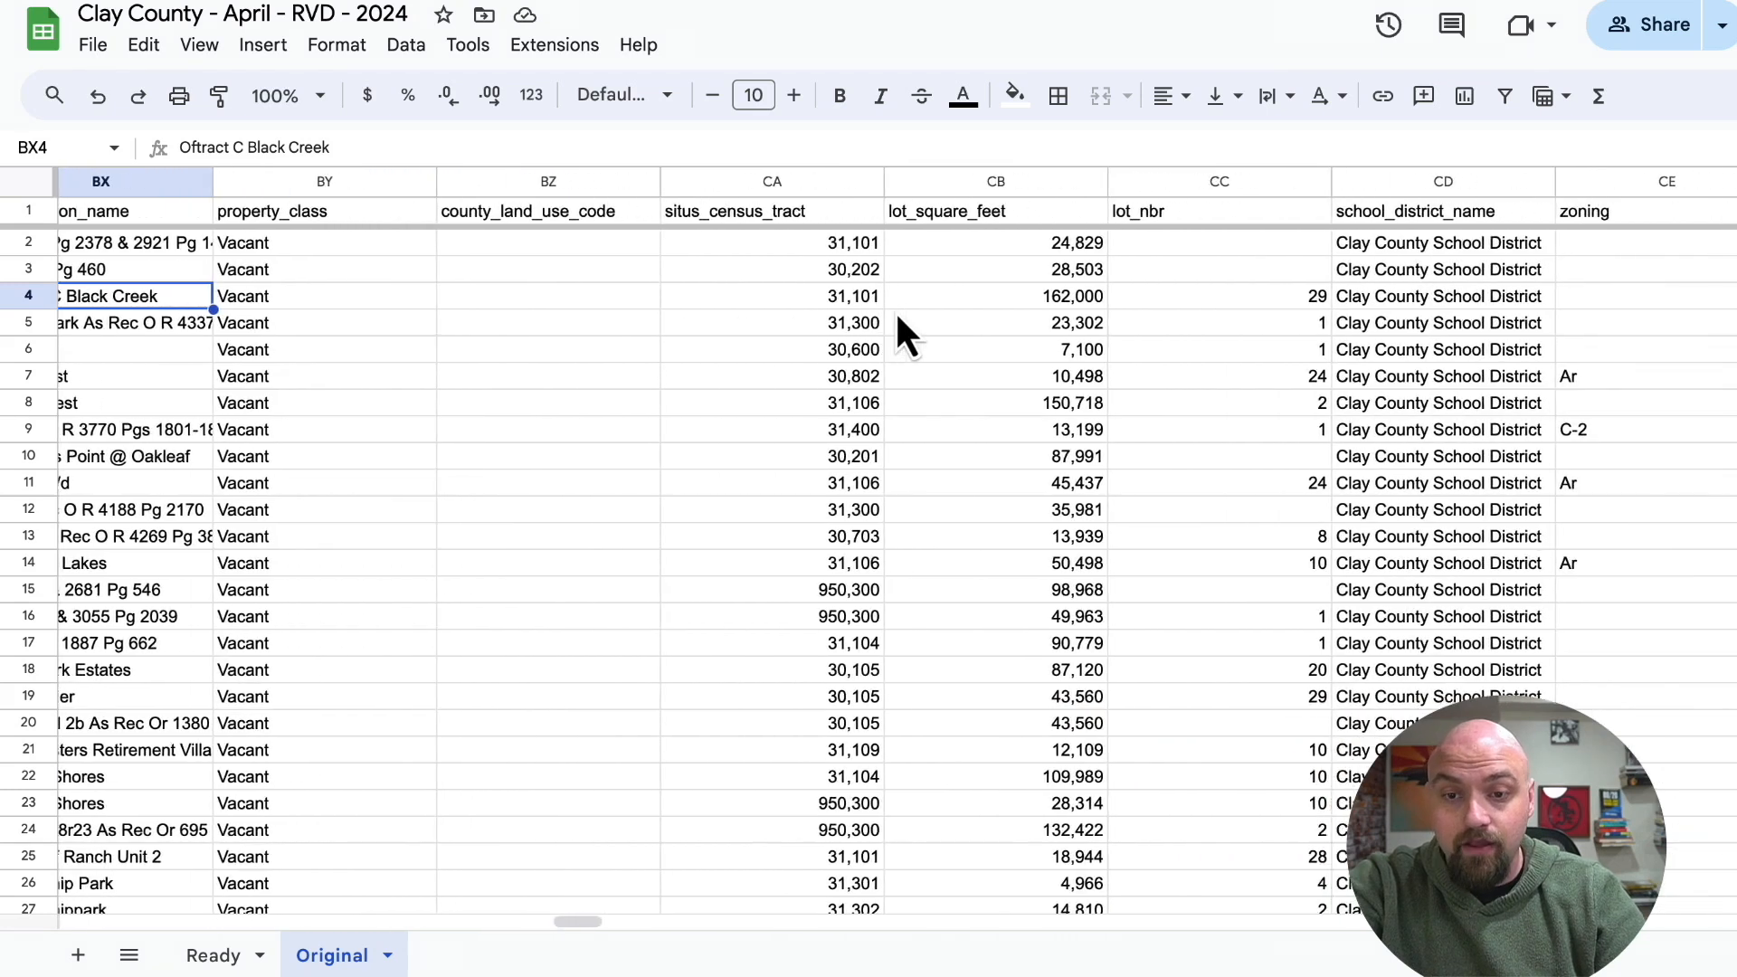
scroll(1022, 267, right, 6)
click(1051, 330)
scroll(1062, 327, right, 2)
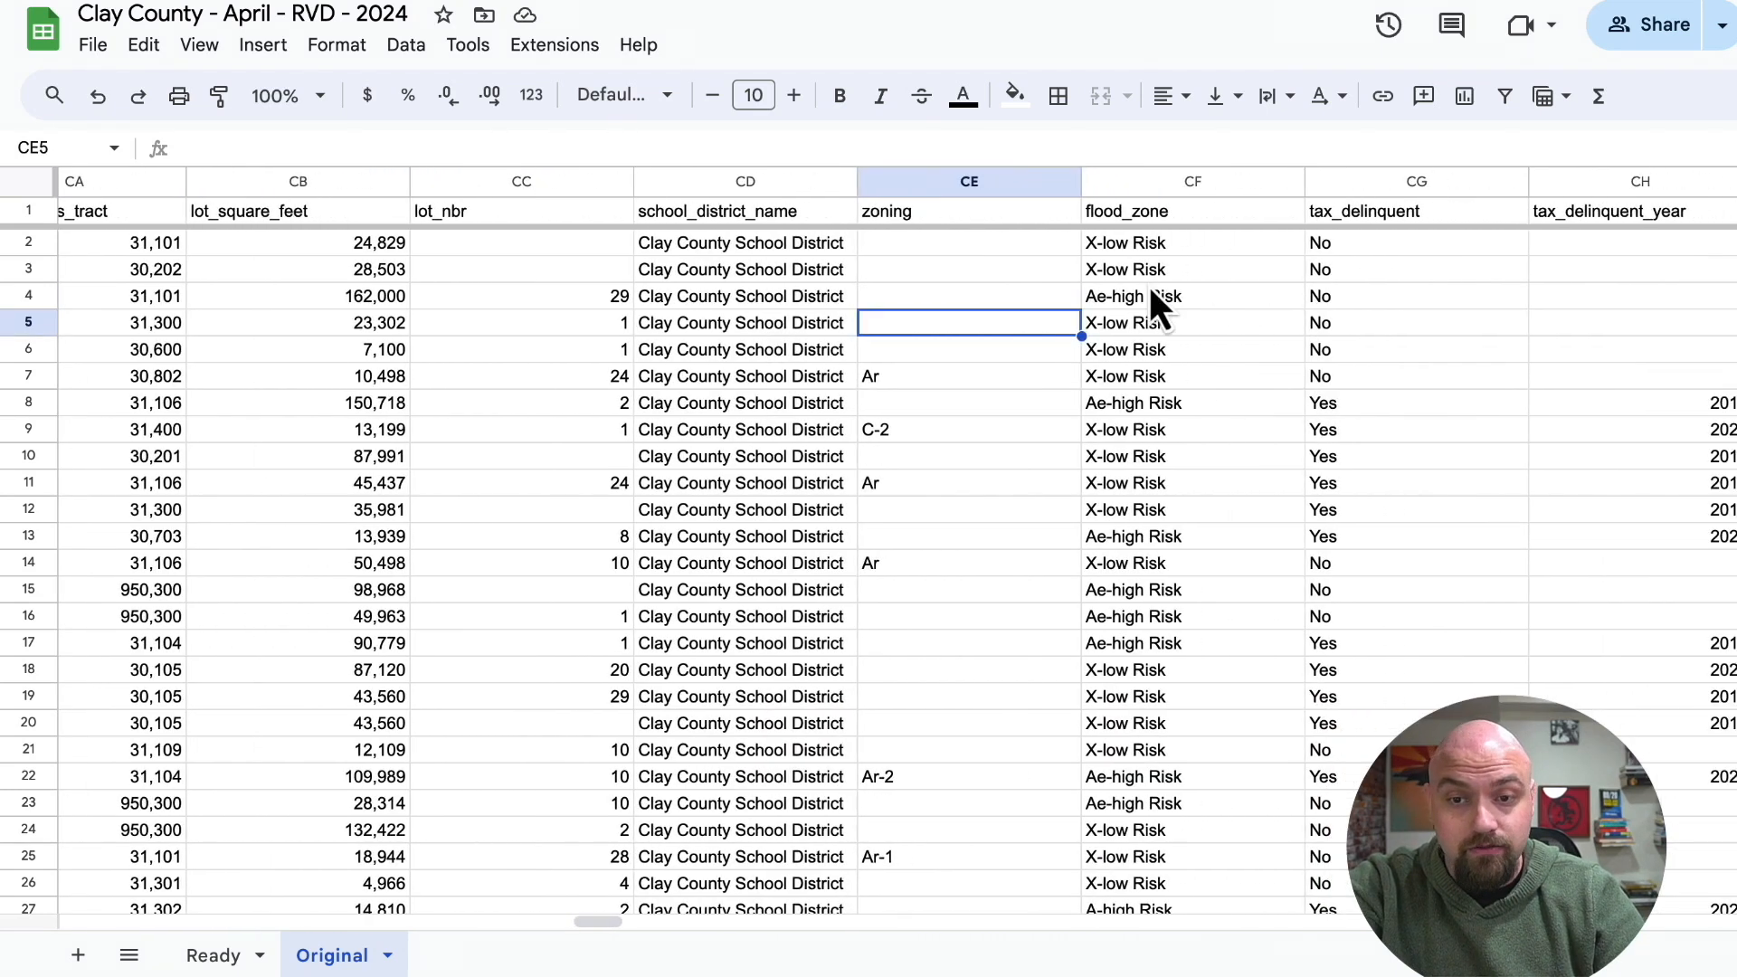
click(1150, 299)
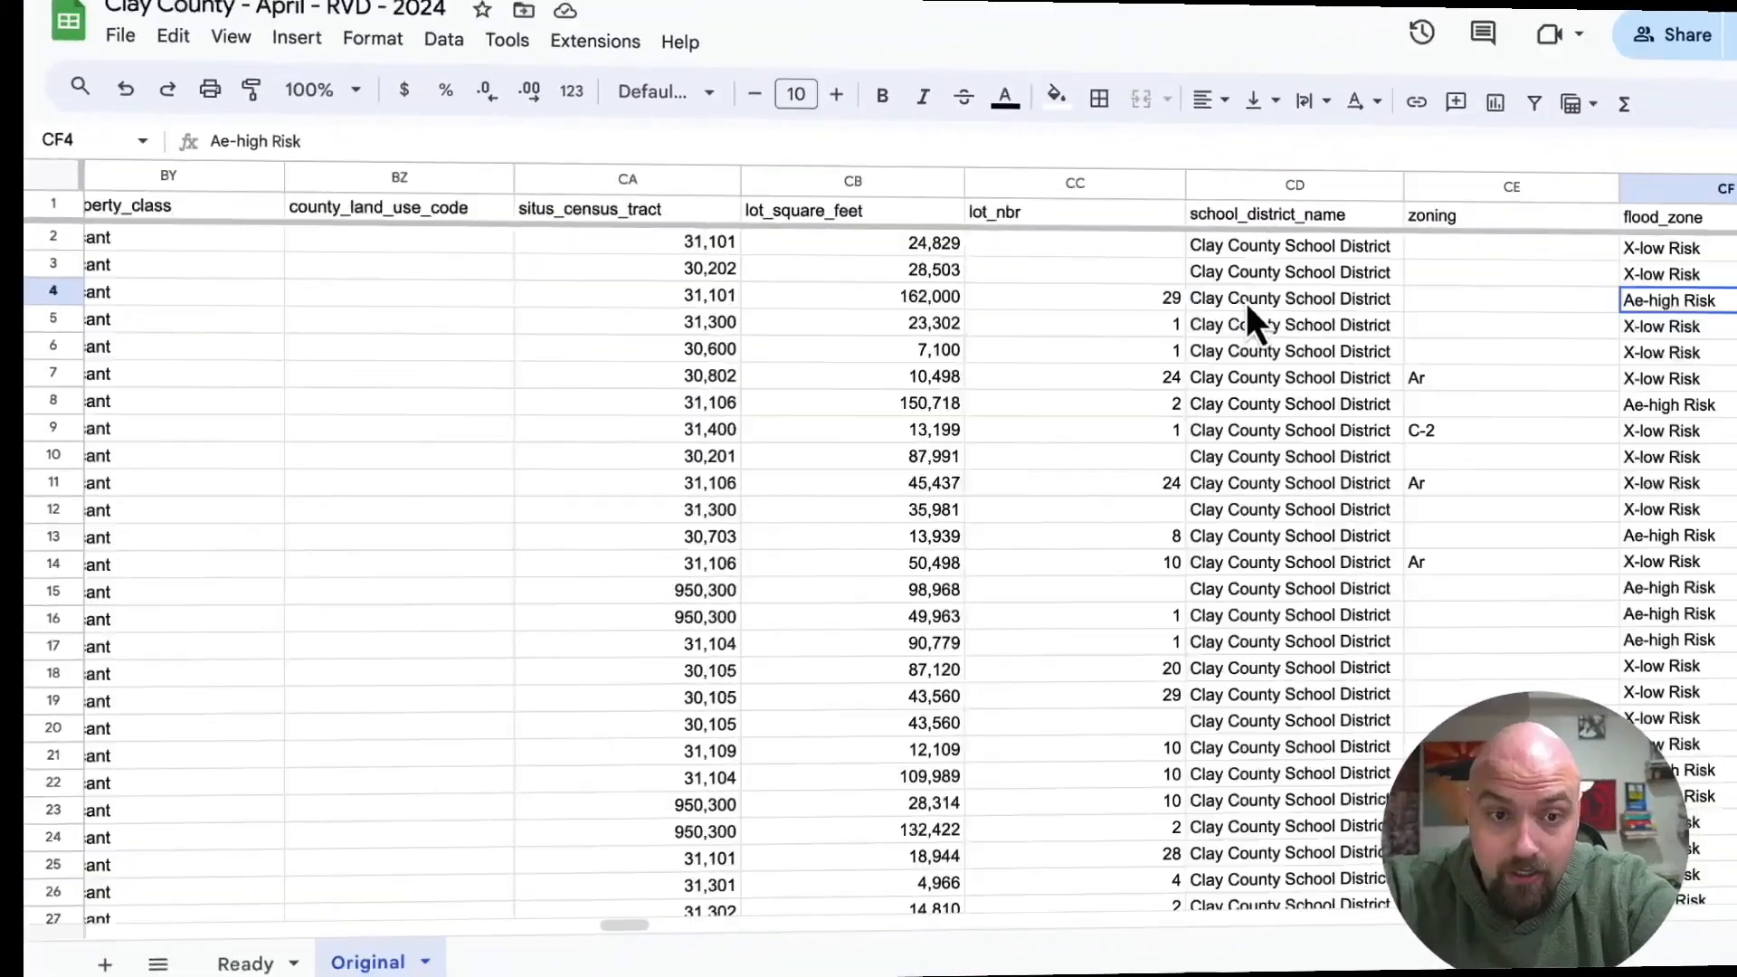
Copy the owner_1_firstname and owner_1_lastname columns from Original into the Ready sheet, starting at cell C1.
scroll(1230, 312, left, 20)
scroll(1206, 297, left, 20)
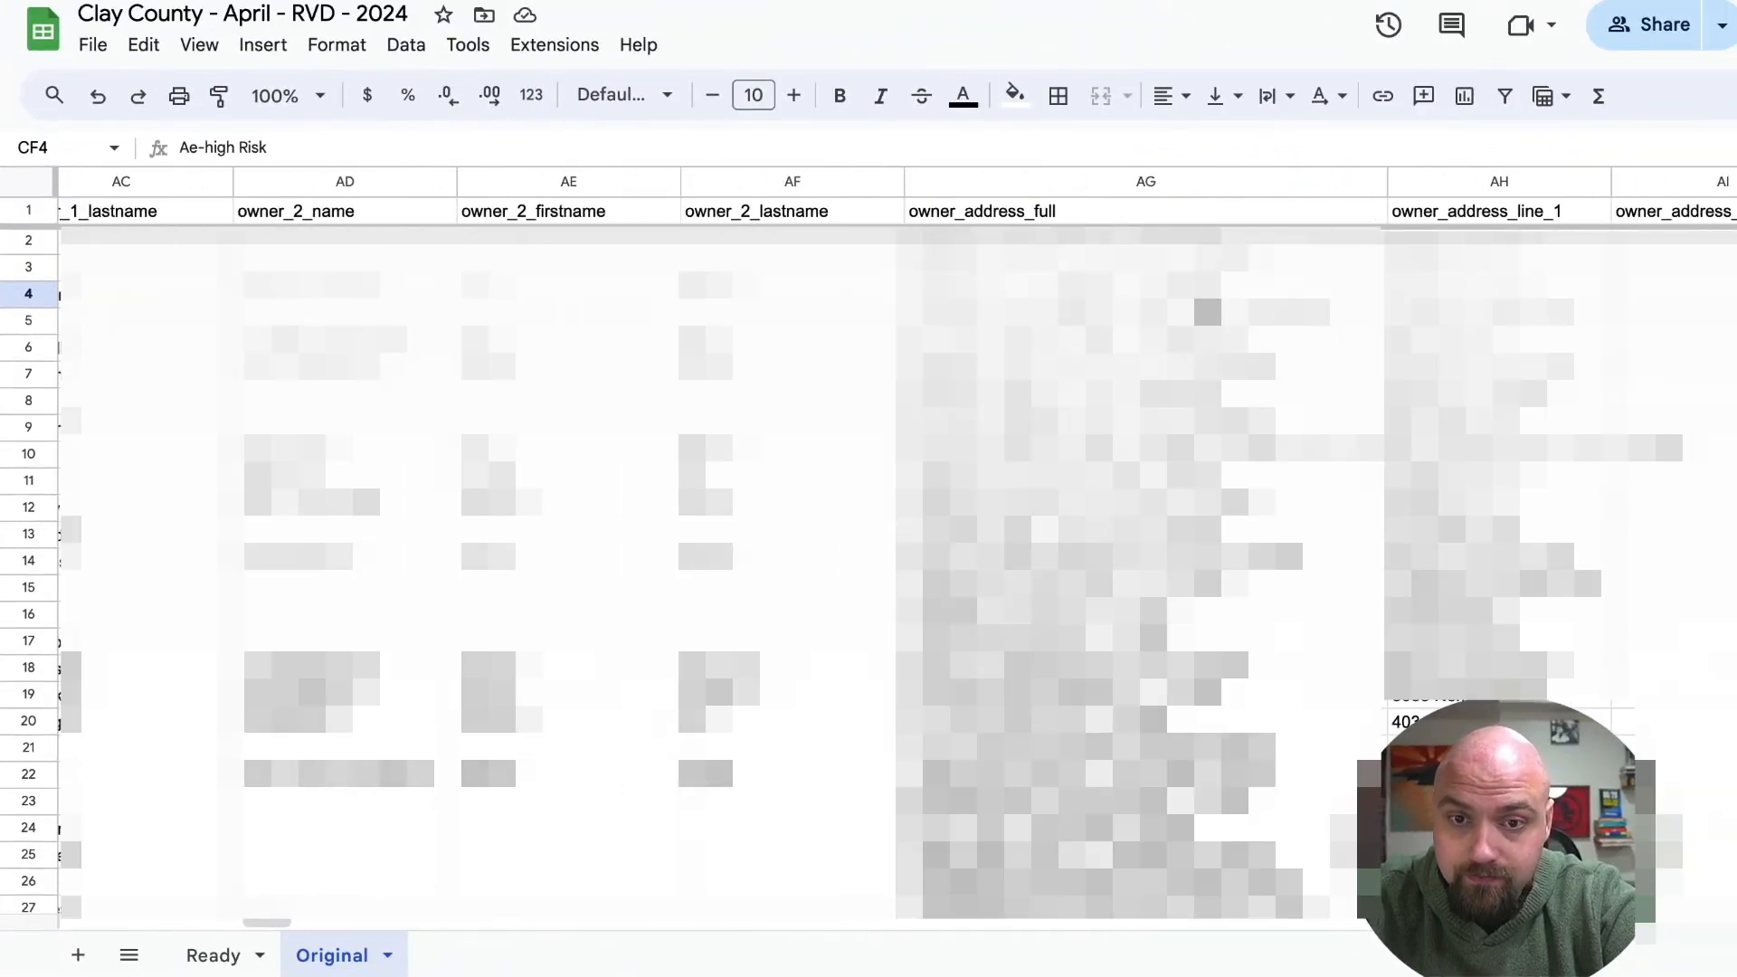
scroll(692, 738, left, 5)
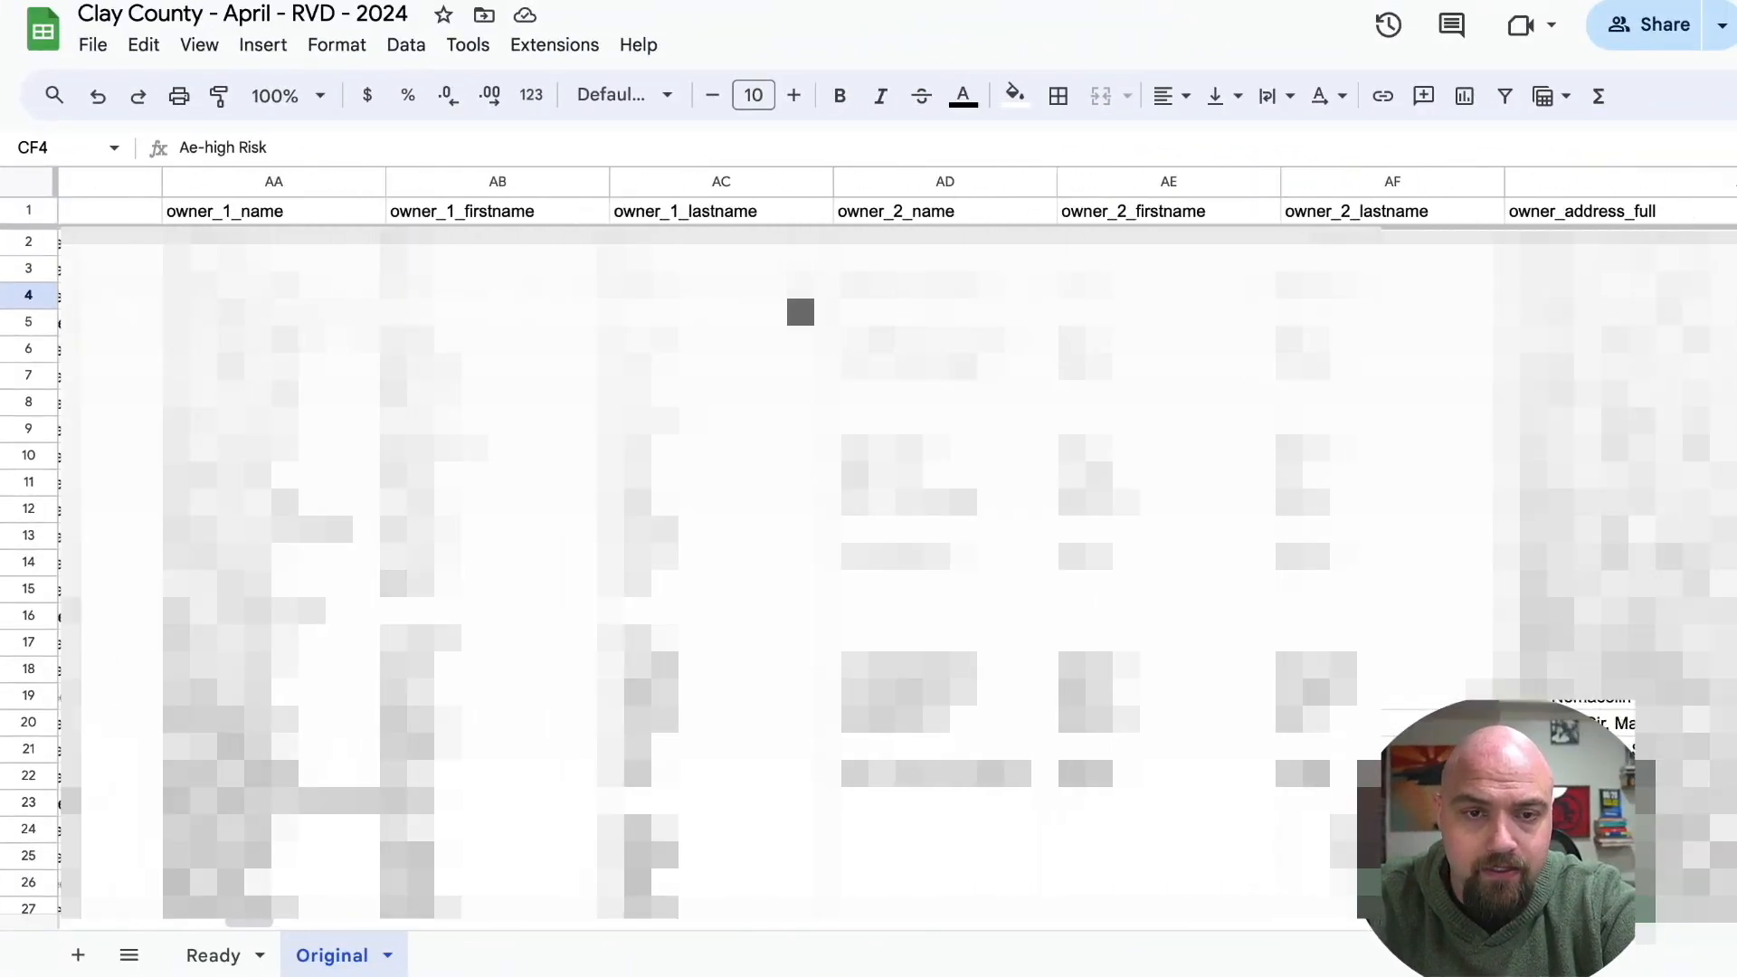
scroll(472, 231, left, 5)
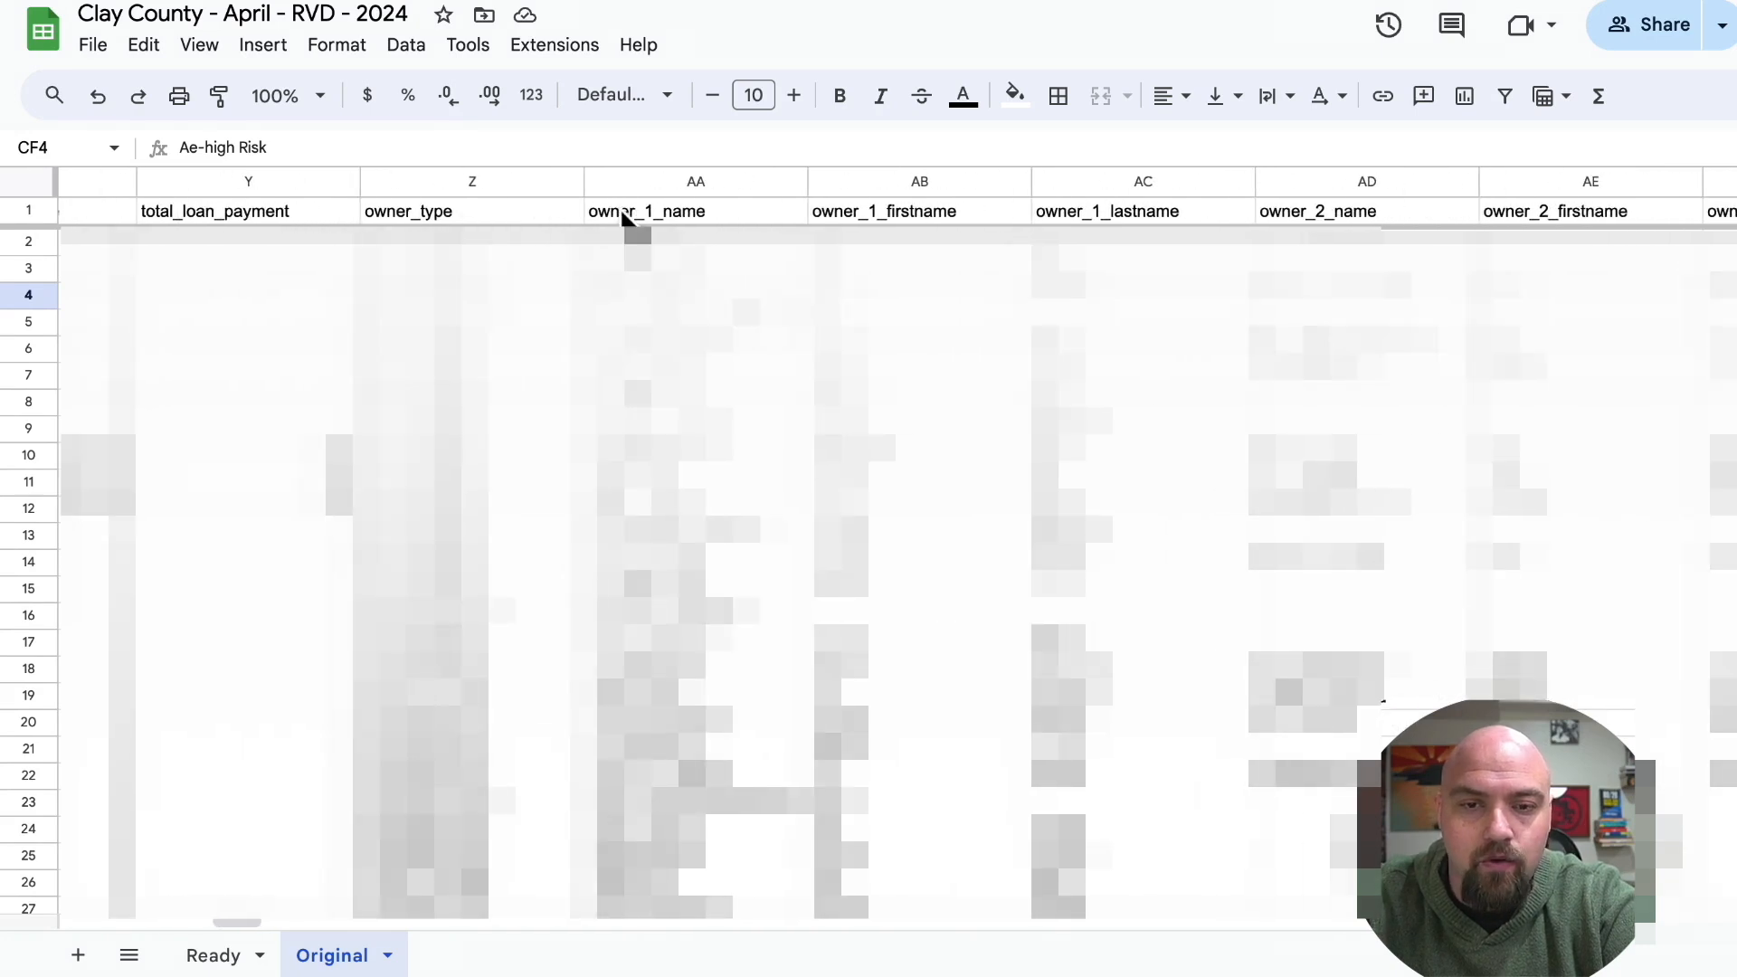
click(626, 213)
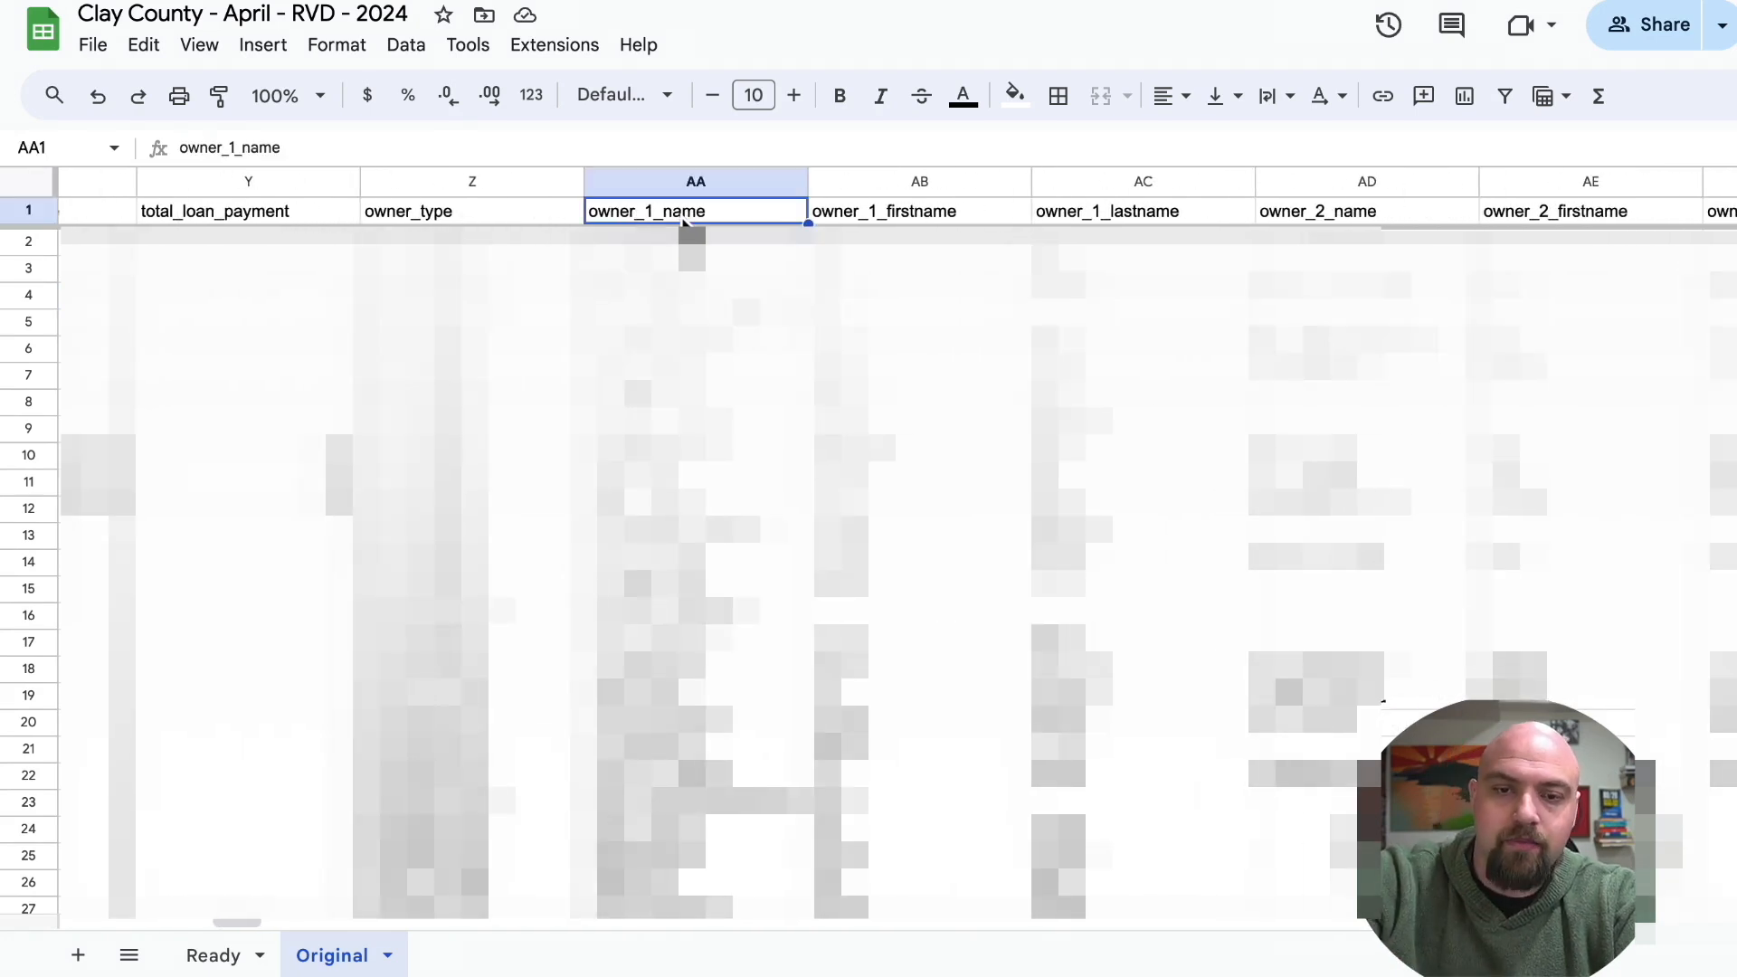
key(Down)
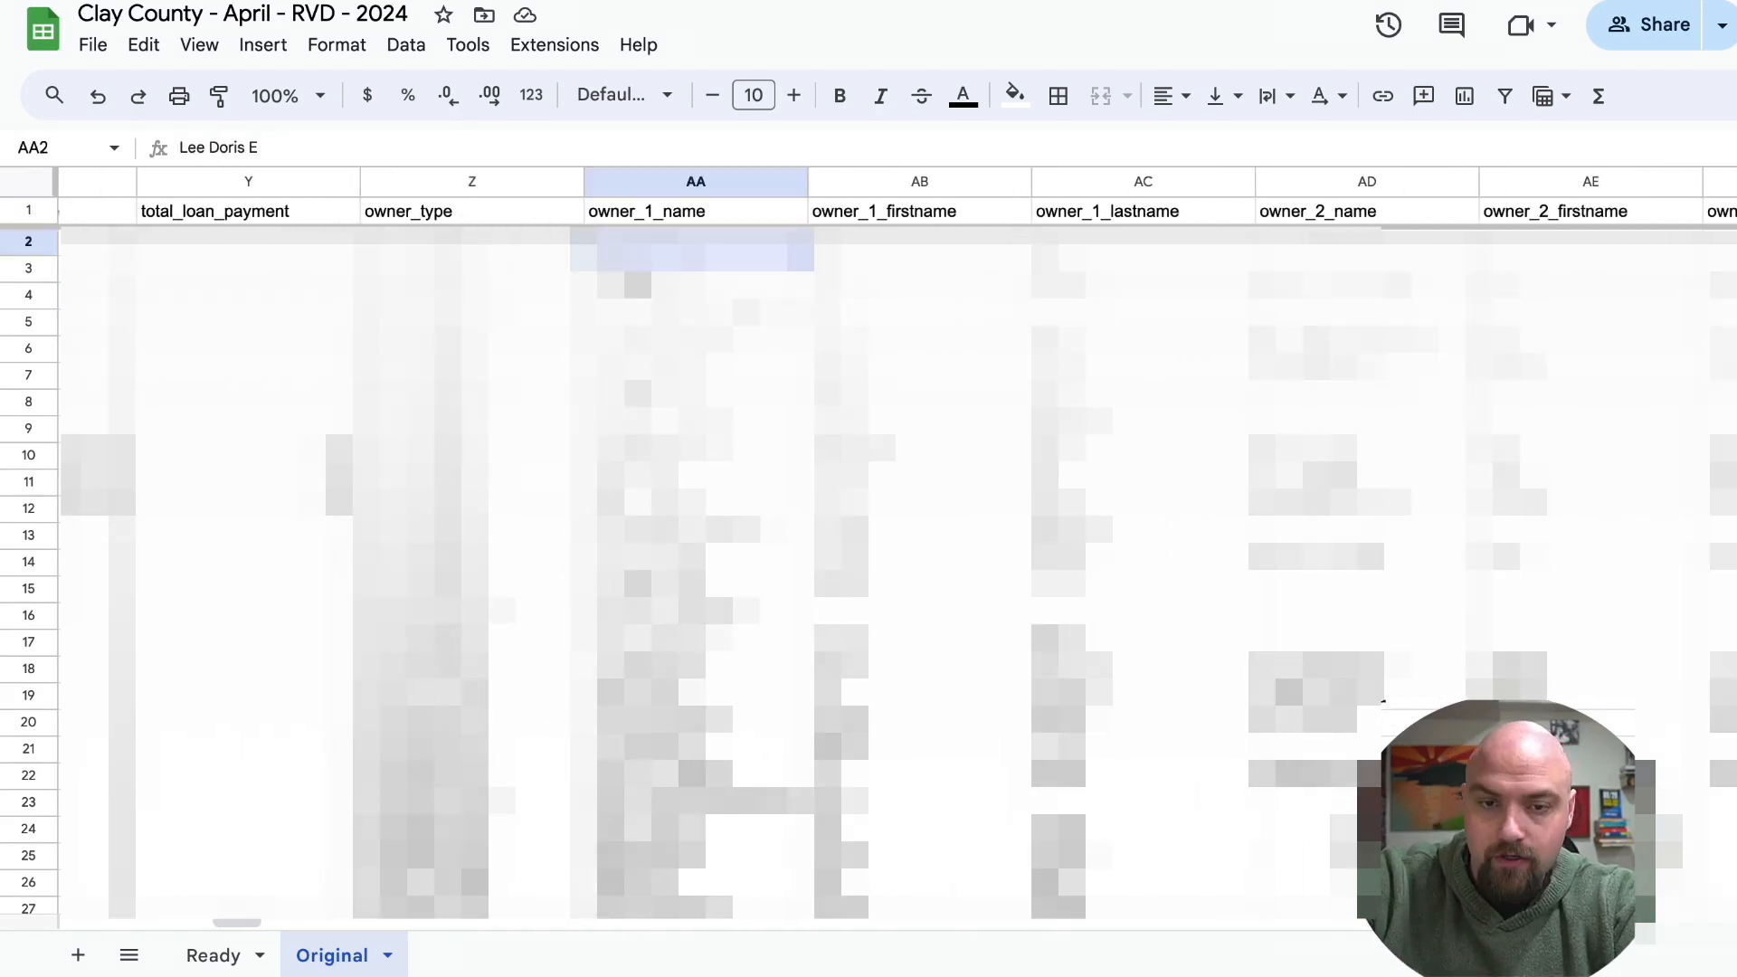
drag(960, 190, 1113, 202)
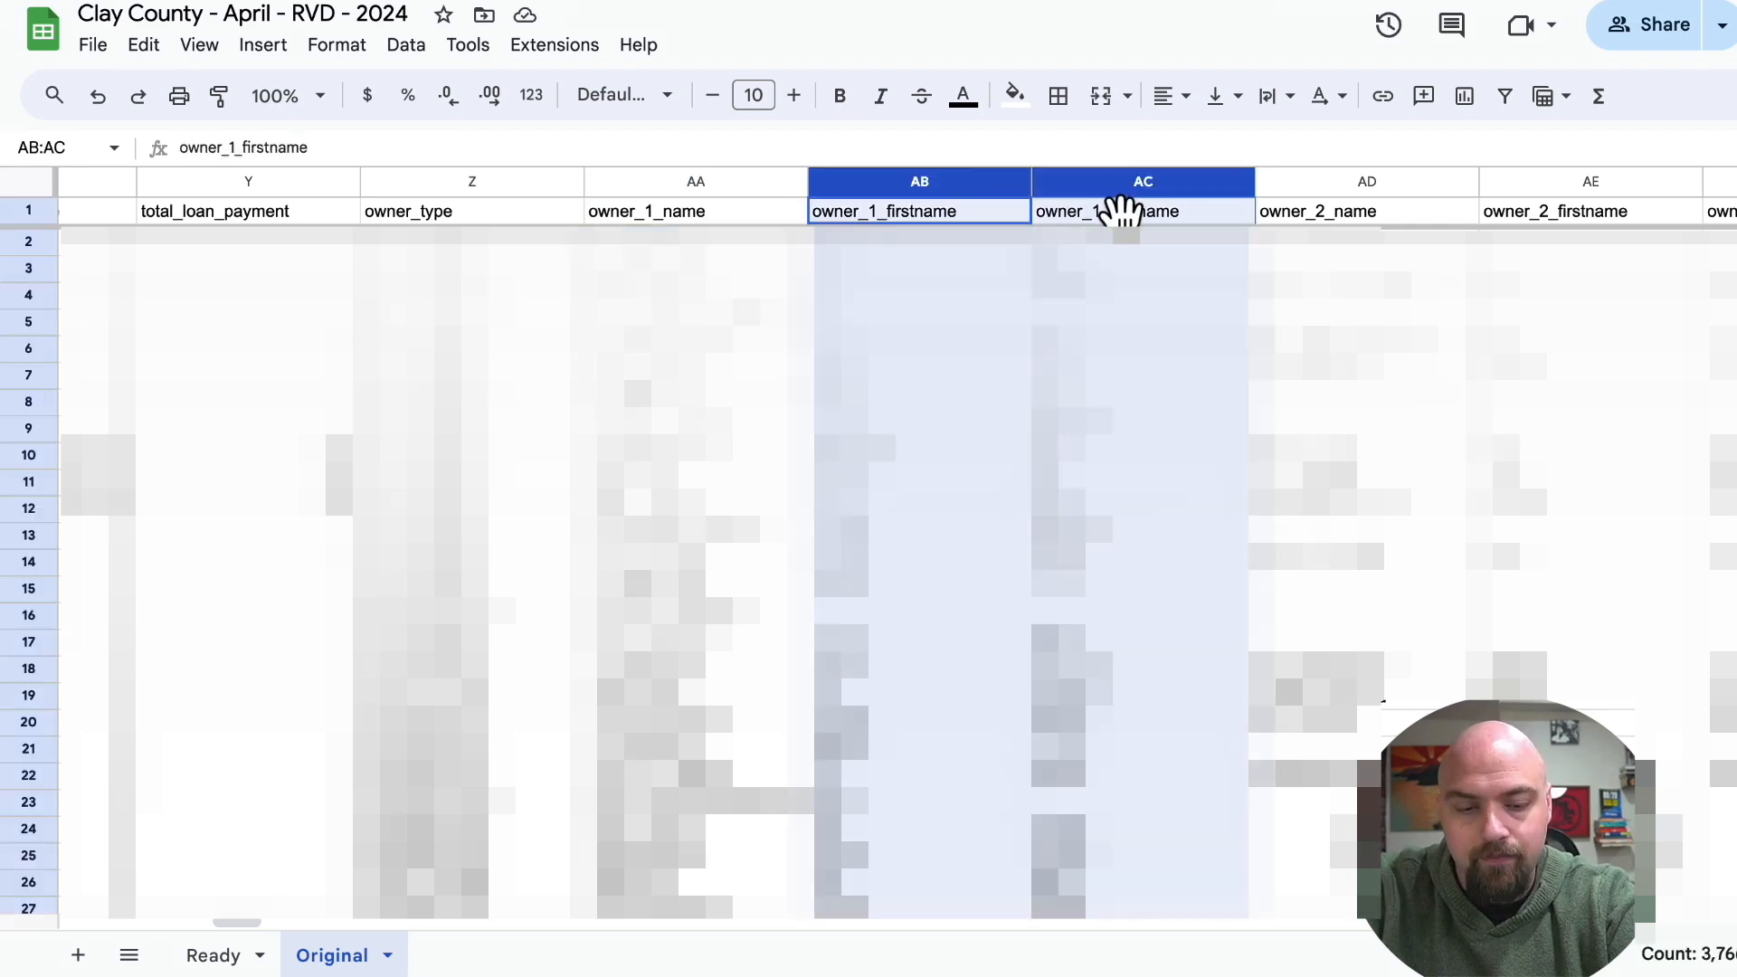
click(219, 959)
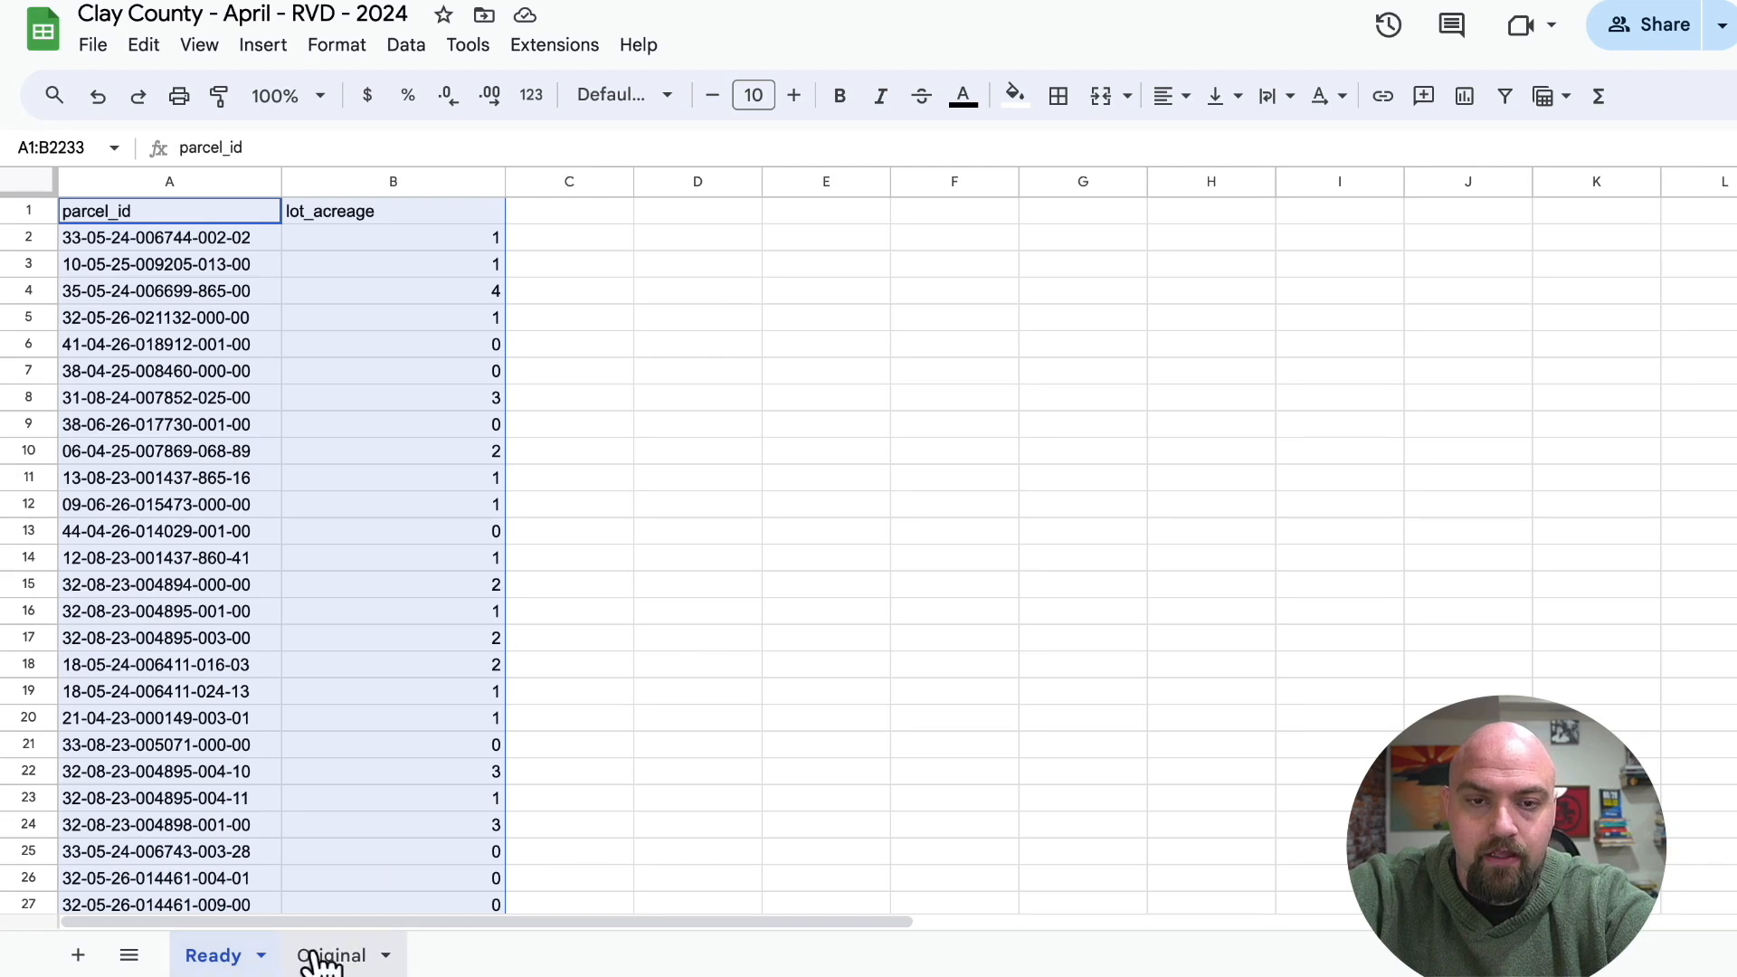
click(603, 214)
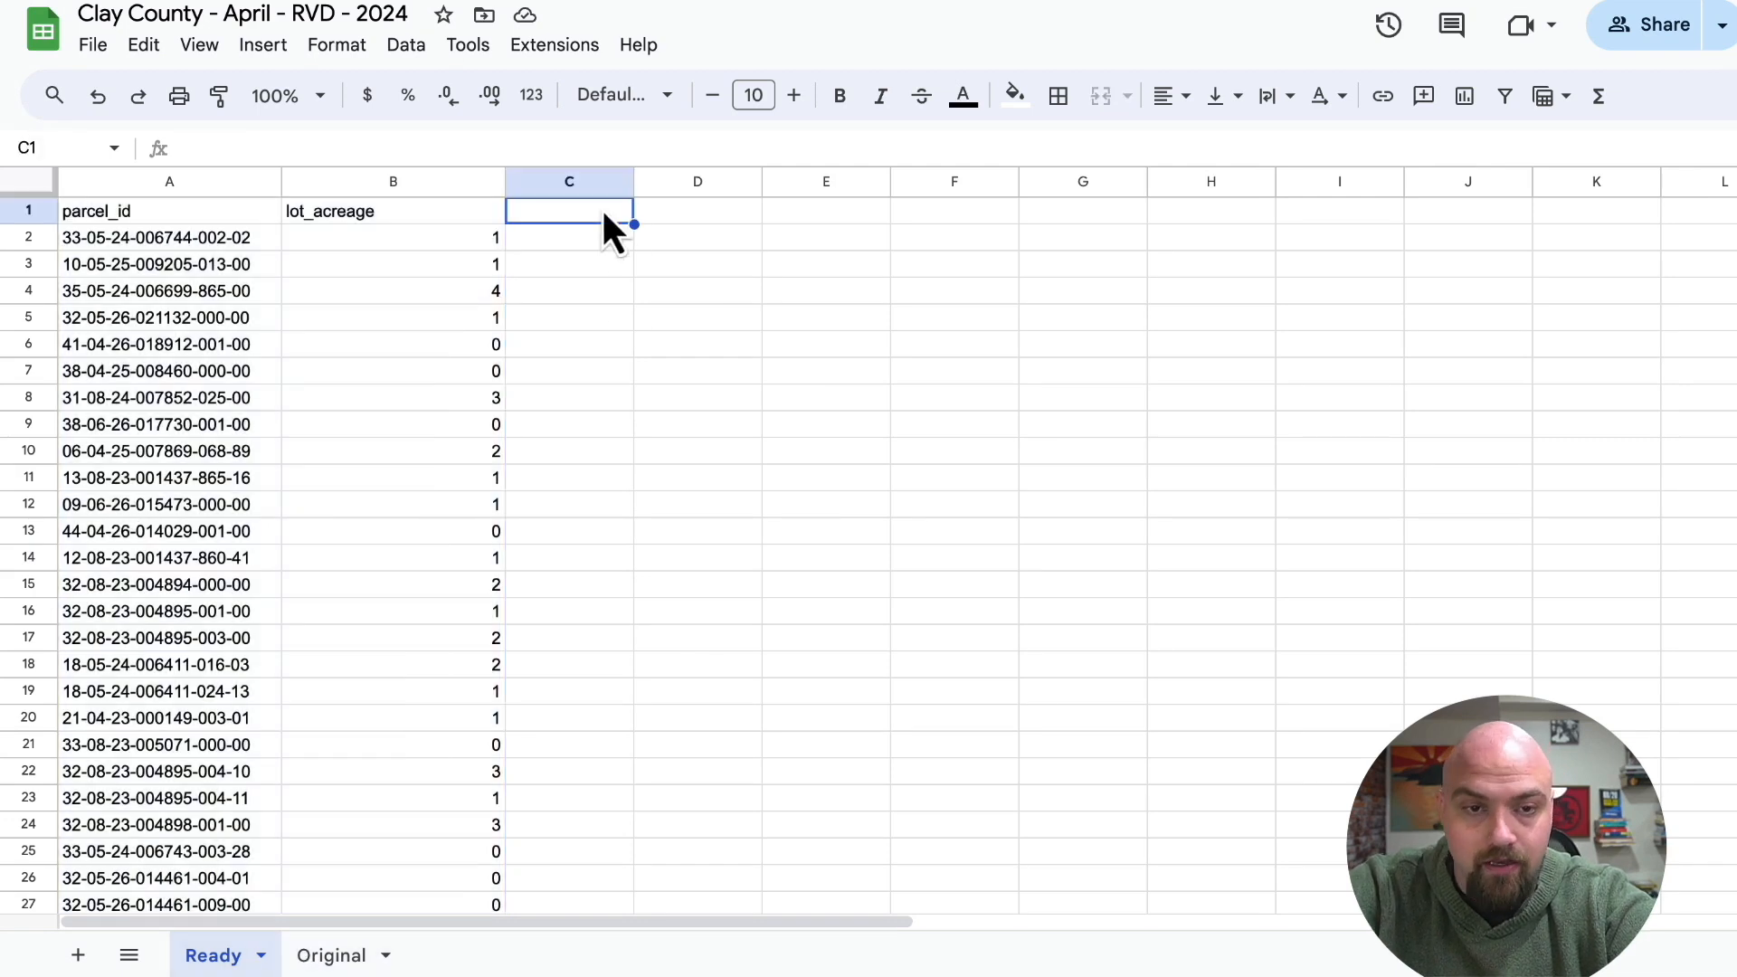
key(ctrl+v)
Copy the owner_address_full column from Original into column E of the Ready sheet.
click(331, 955)
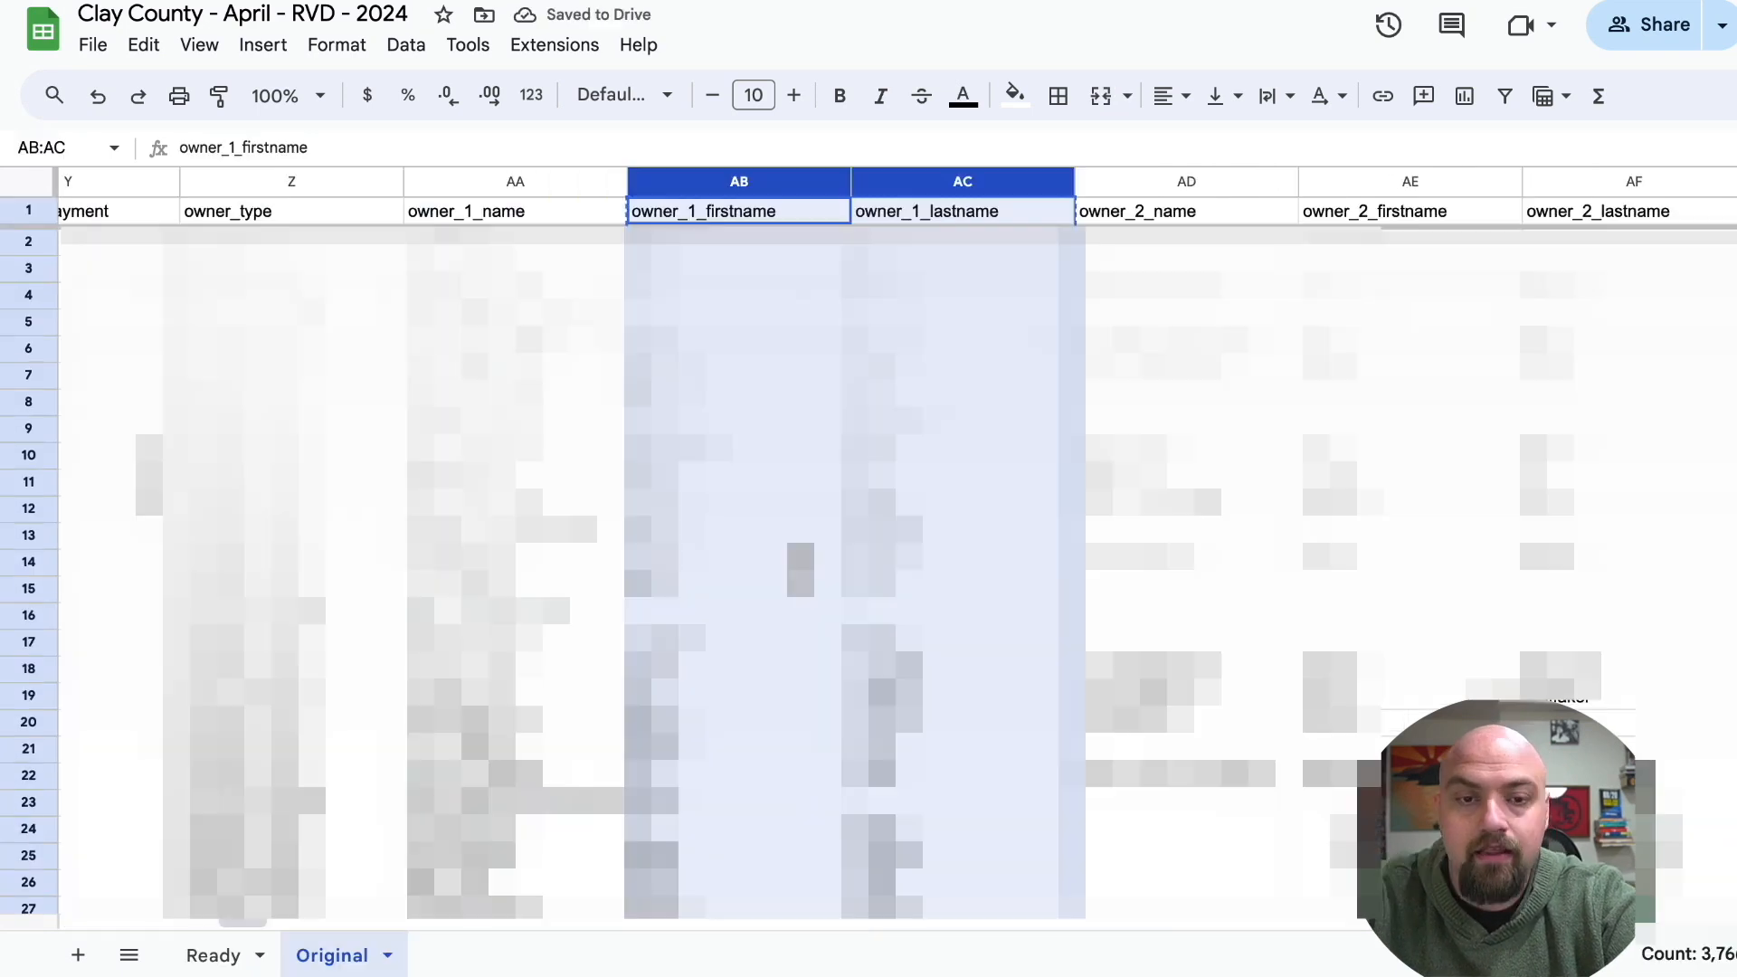
scroll(901, 521, left, 1)
scroll(901, 521, right, 10)
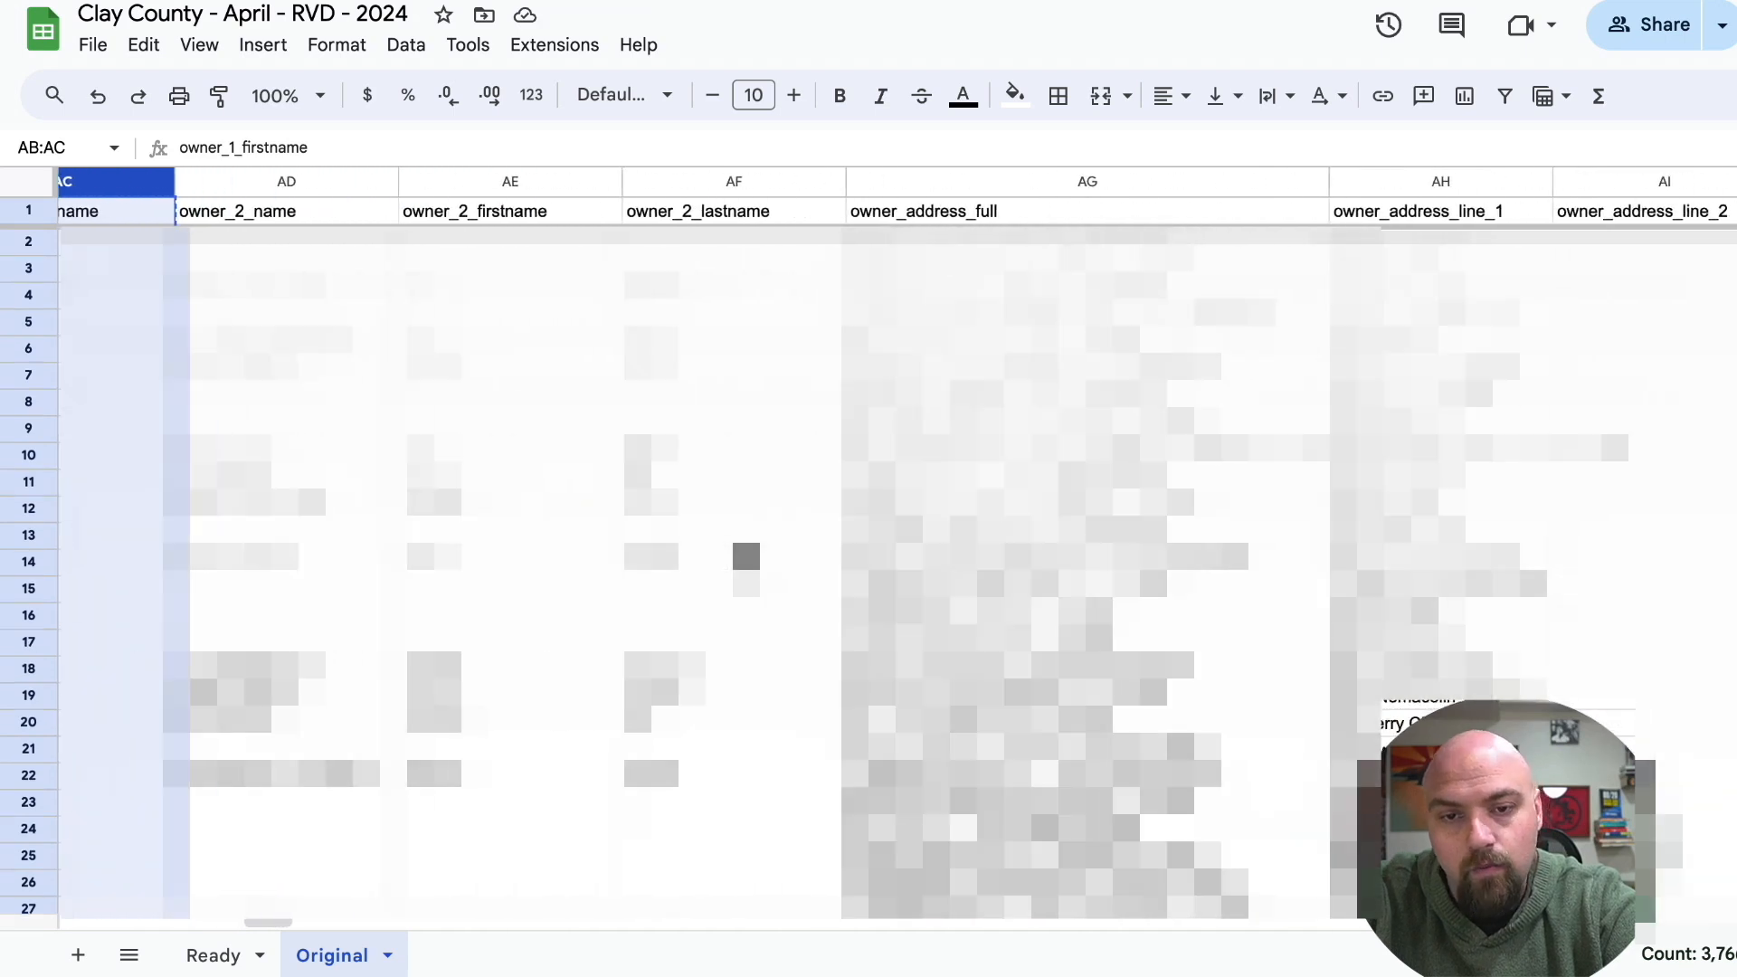
scroll(901, 522, right, 2)
click(806, 182)
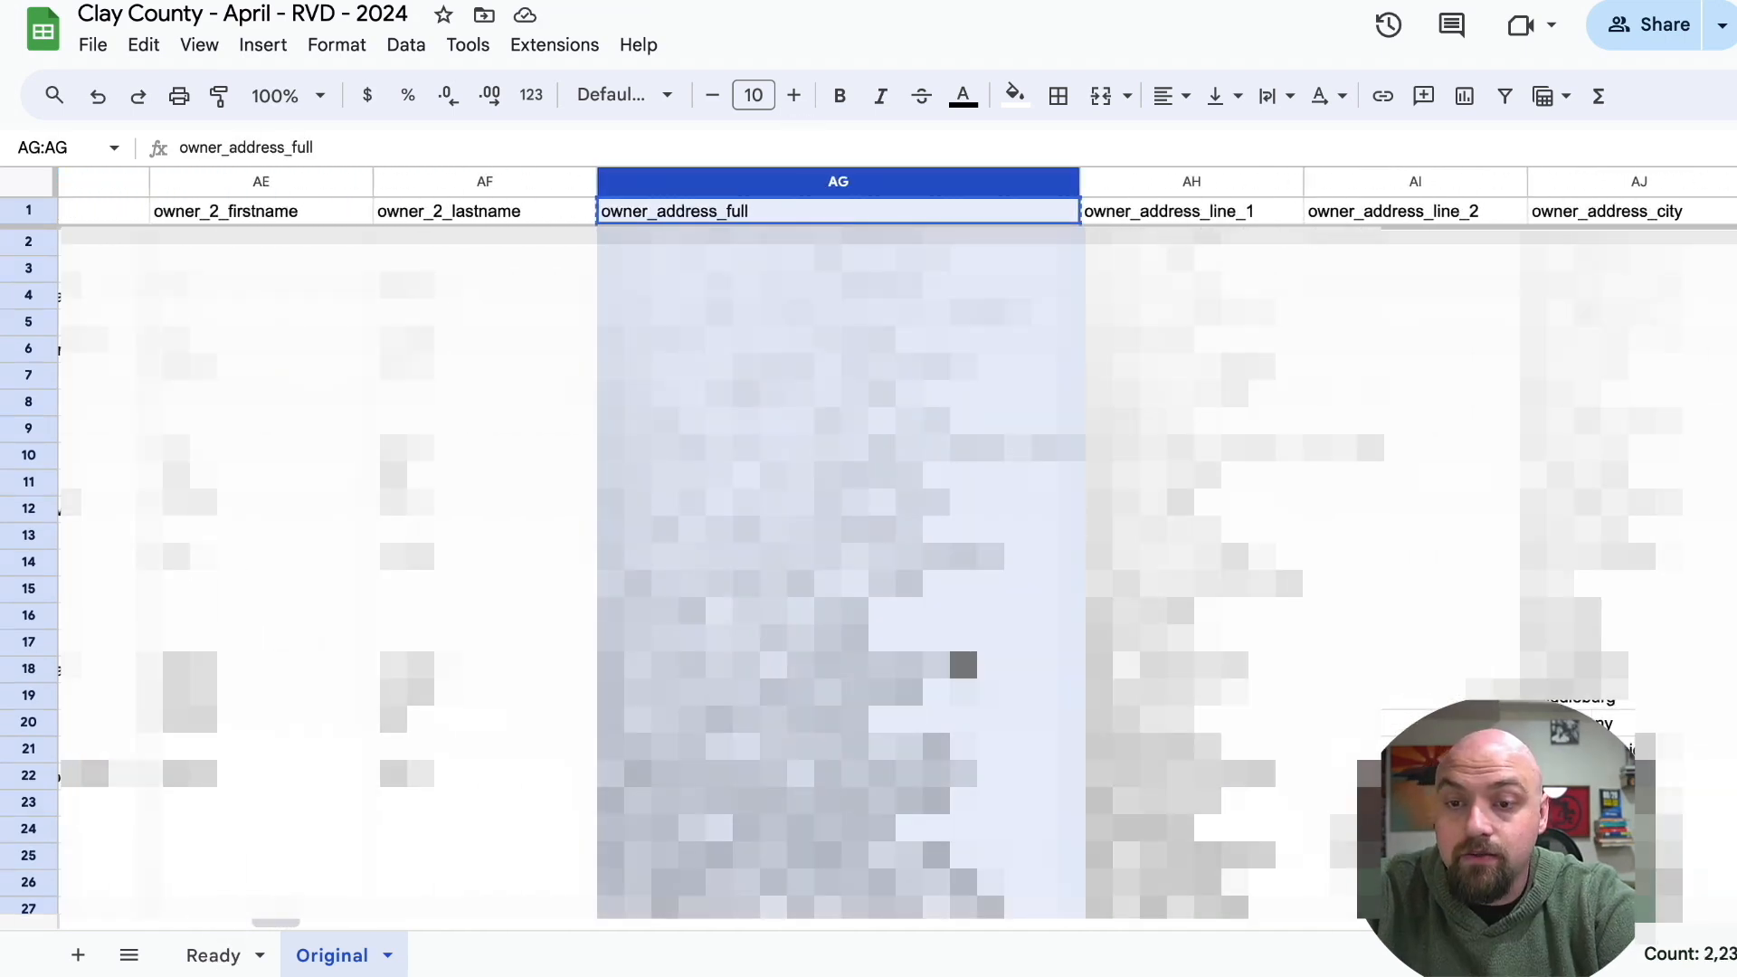
scroll(1382, 749, right, 2)
scroll(1382, 749, right, 5)
Copy the property_address_full column from Original into the Ready sheet at cell F1.
scroll(1382, 749, left, 20)
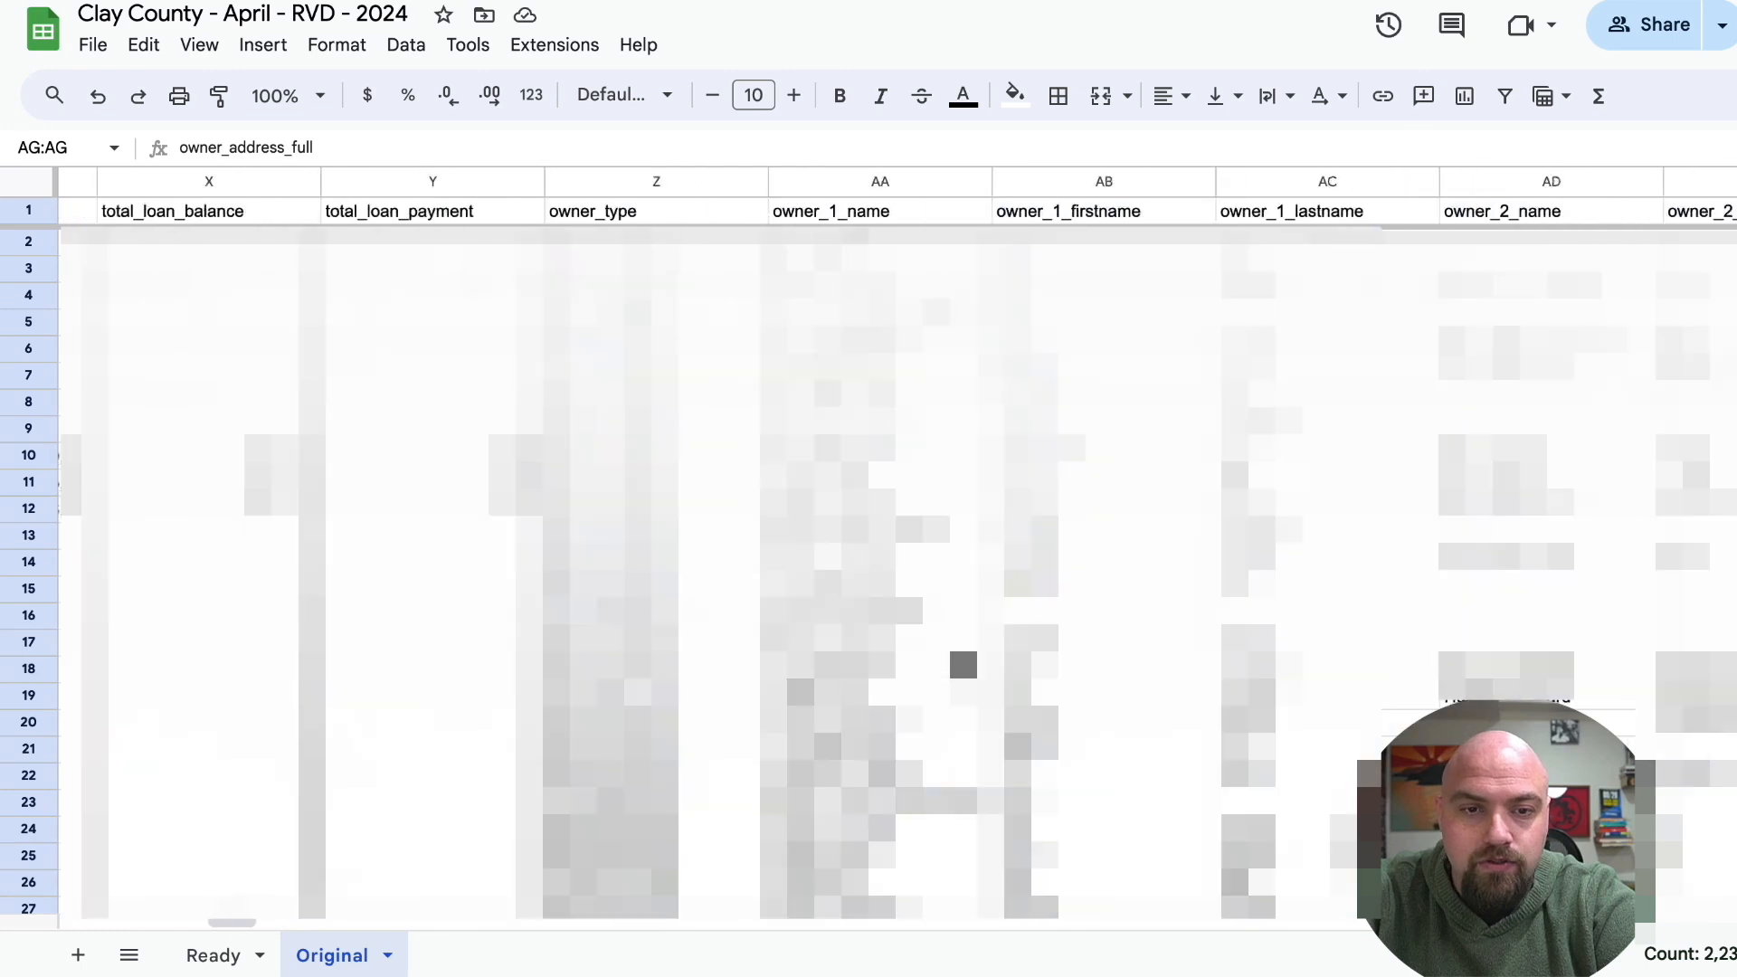
scroll(963, 665, left, 15)
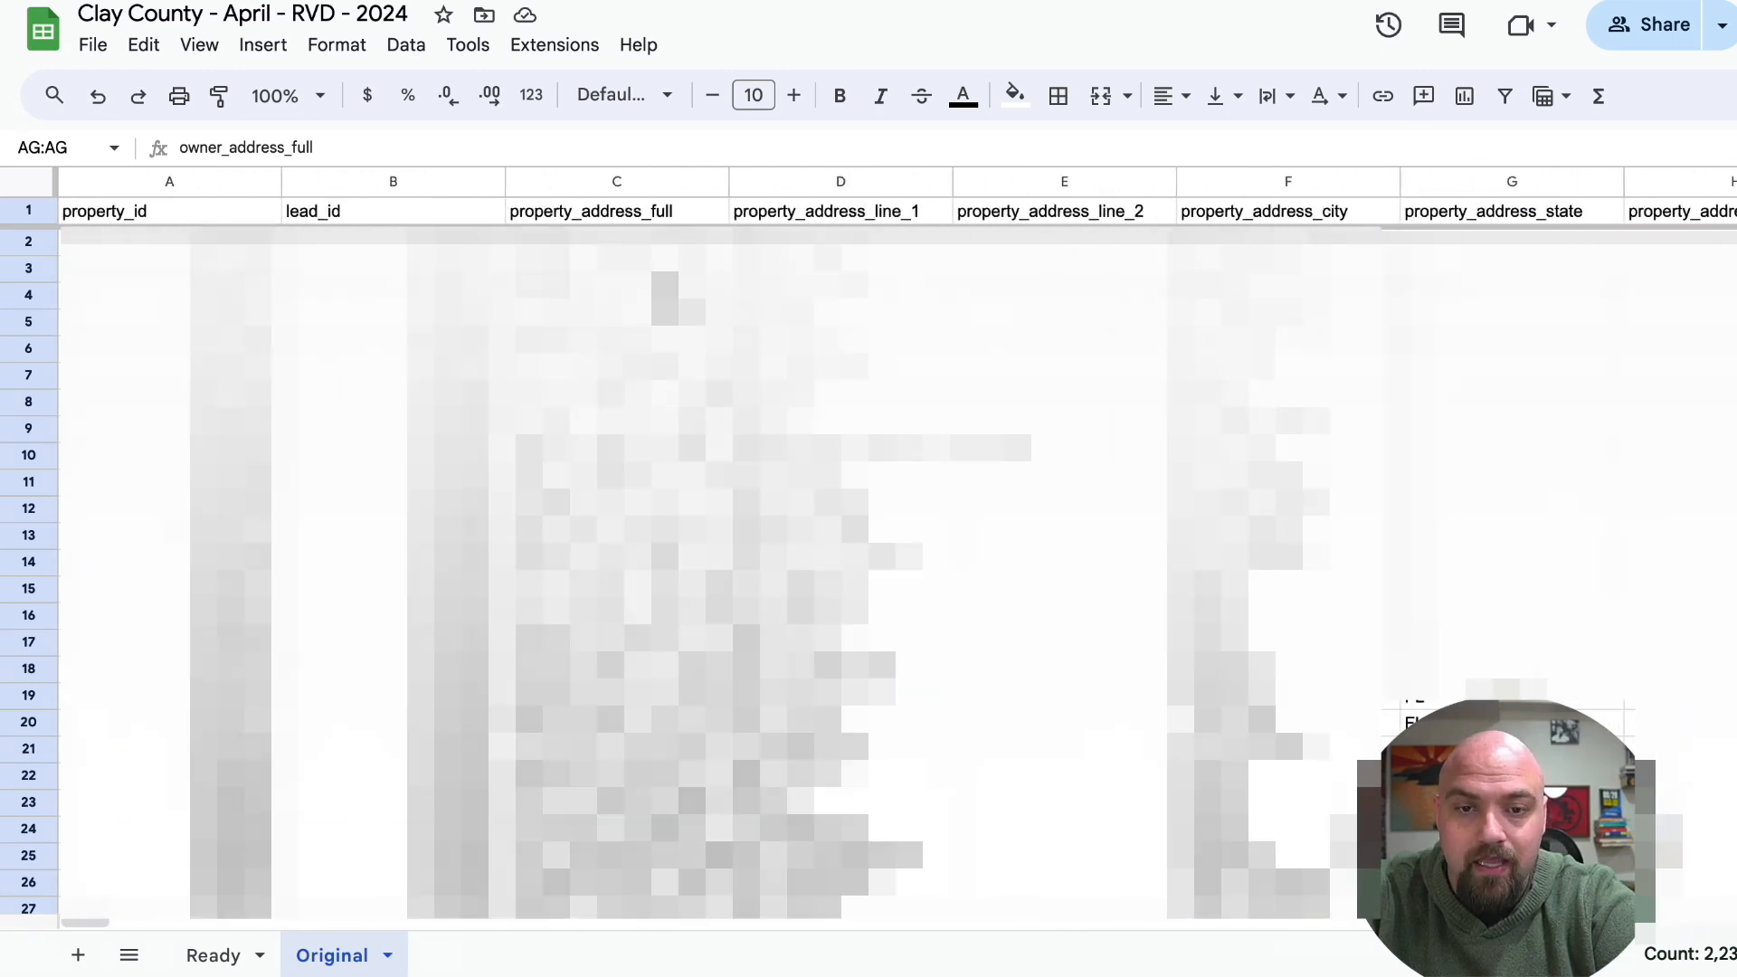
click(621, 182)
key(ctrl+c)
click(213, 955)
click(1473, 211)
key(ctrl+v)
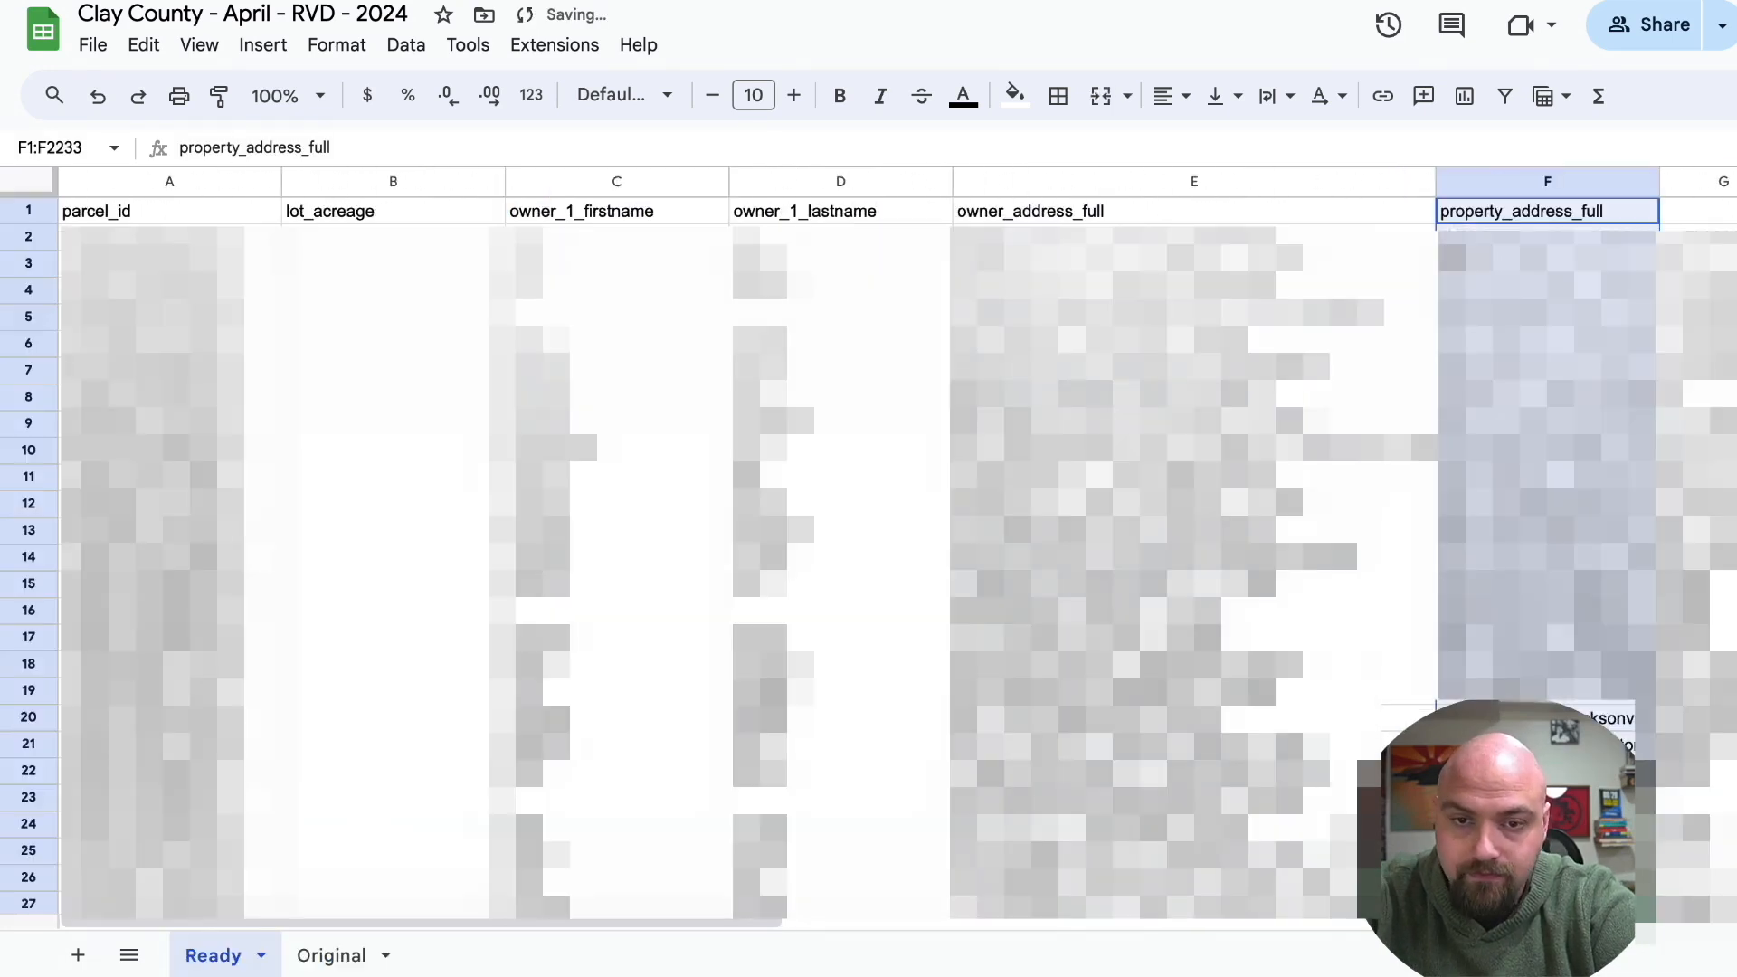
Look through the Original sheet's remaining columns up to the contact data, and examine the contact_1_name column.
click(331, 955)
scroll(896, 543, right, 15)
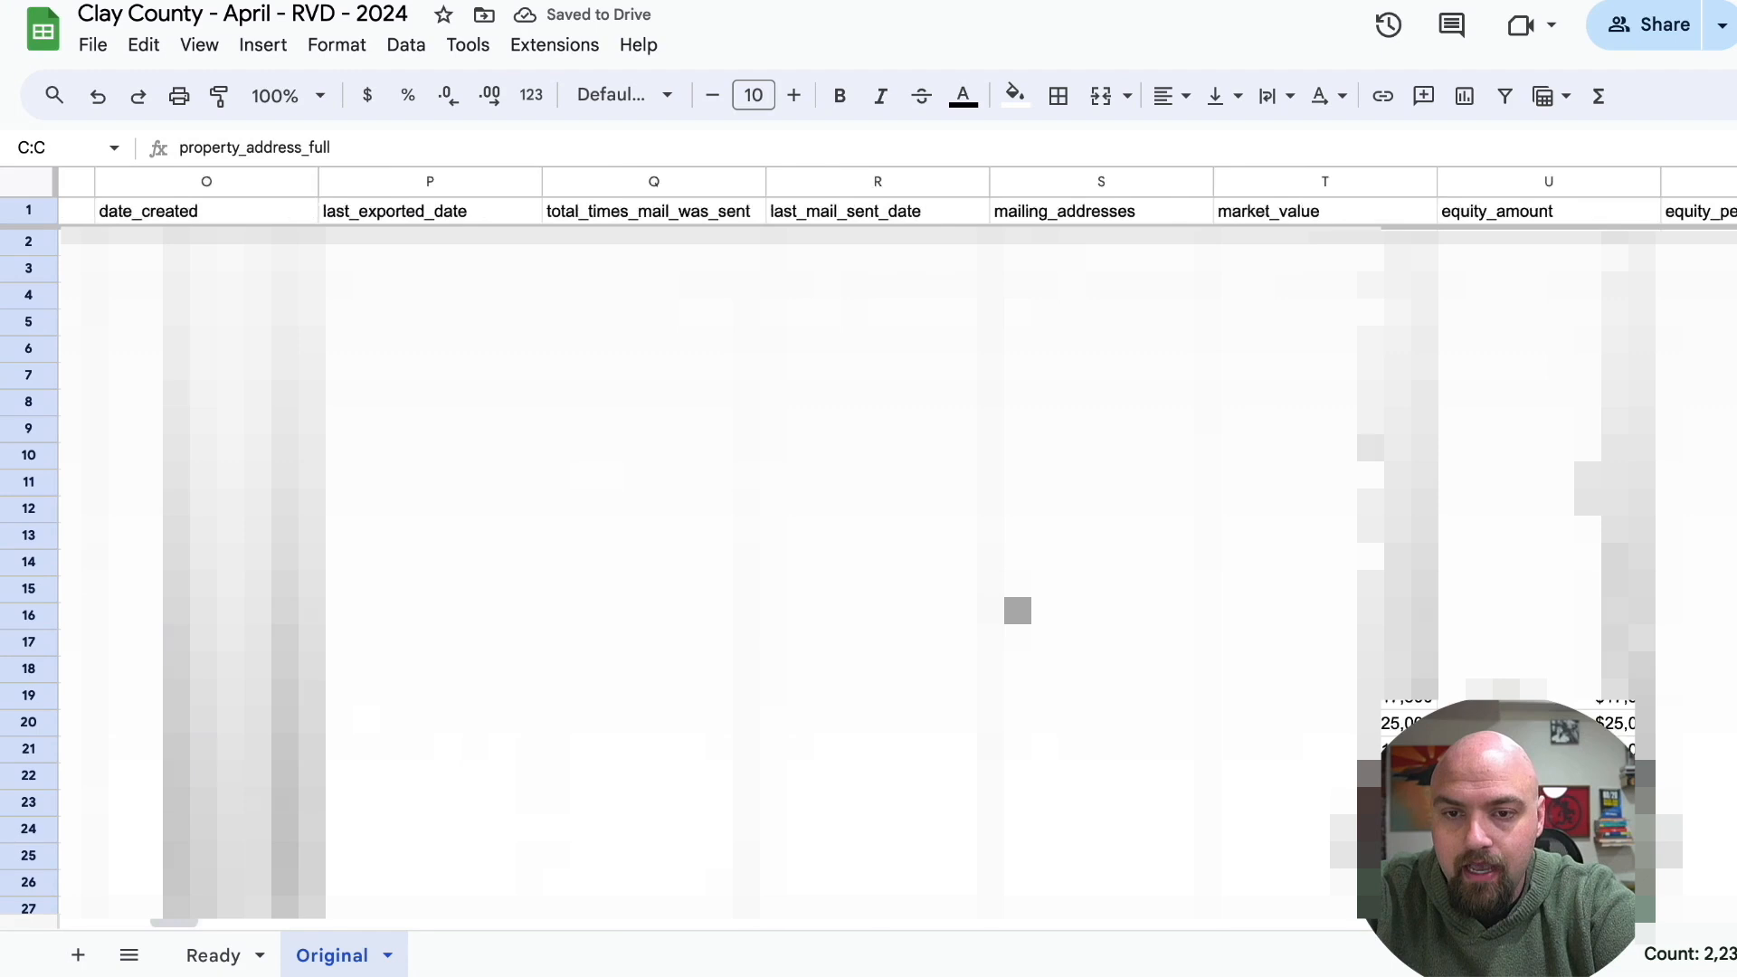
scroll(896, 543, right, 10)
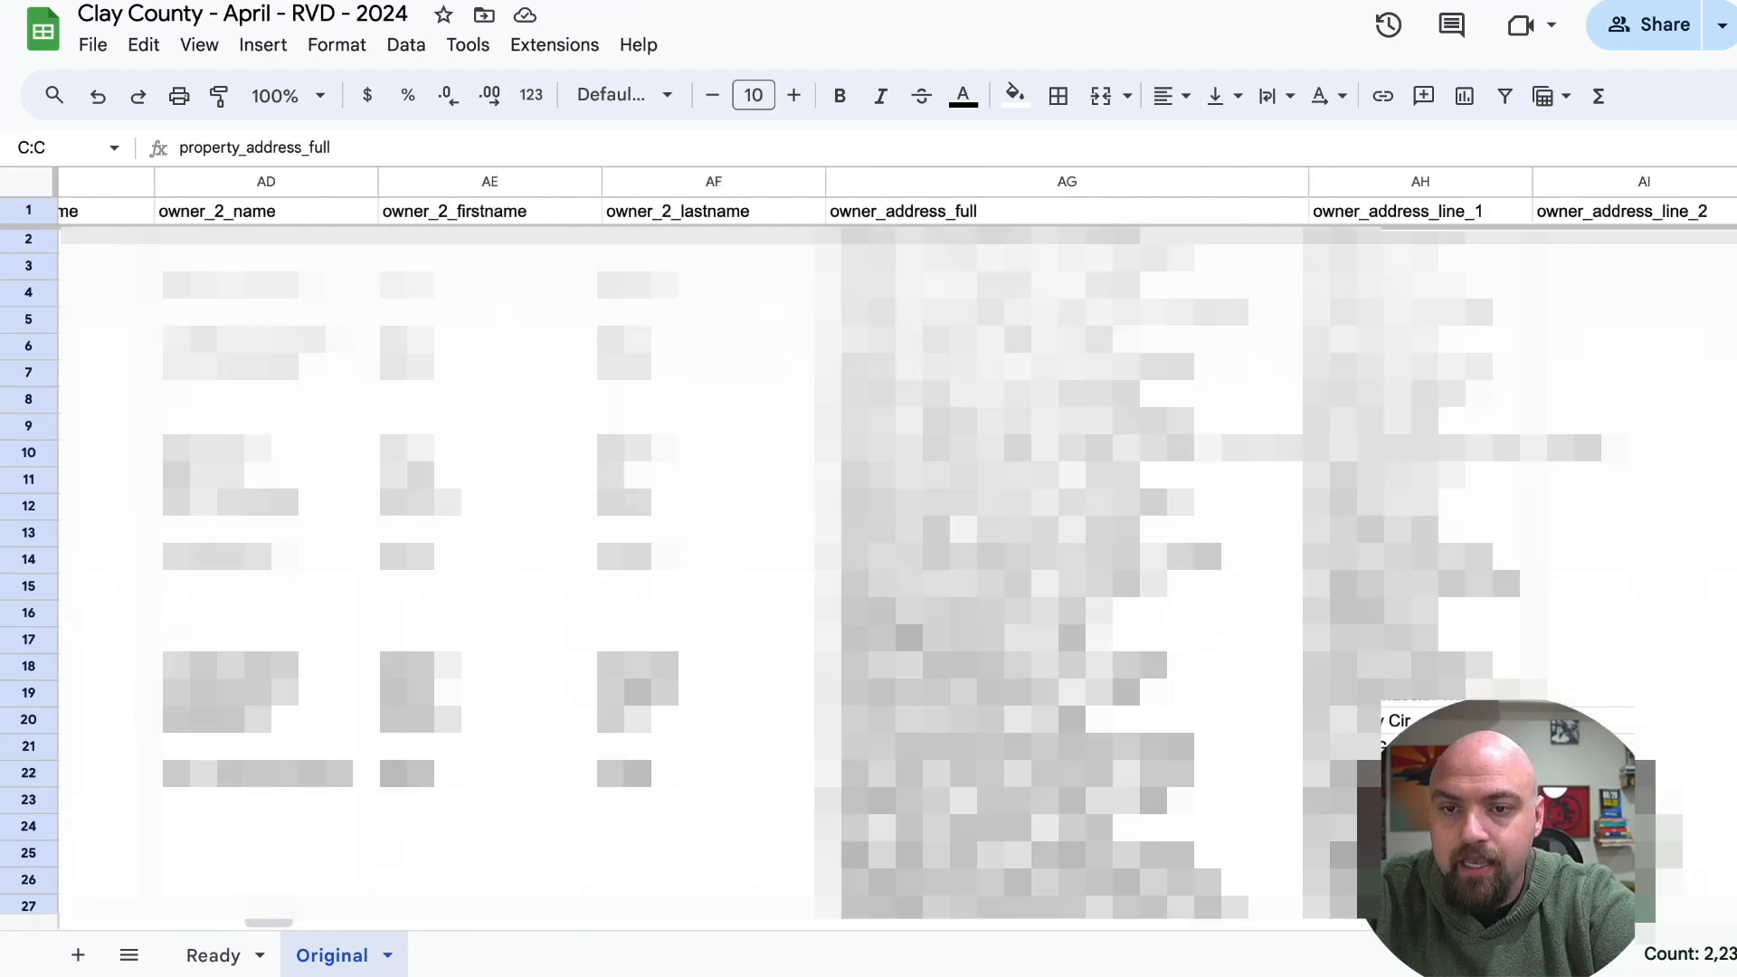
scroll(764, 670, right, 20)
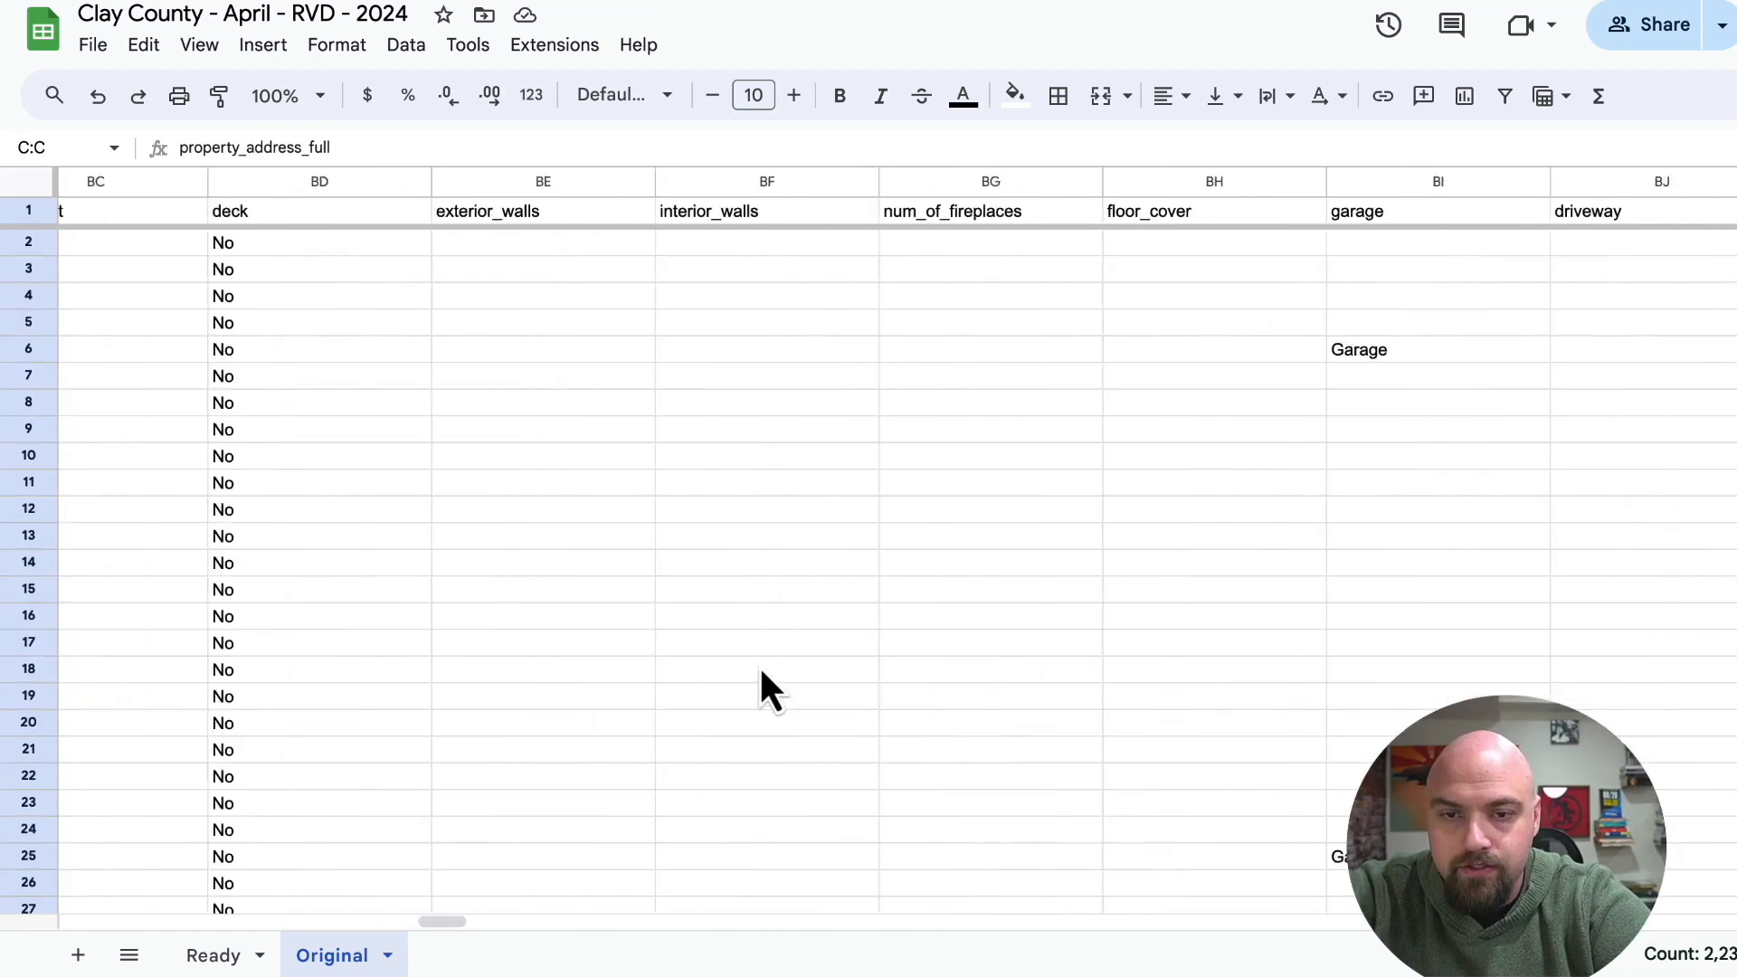
scroll(765, 691, right, 20)
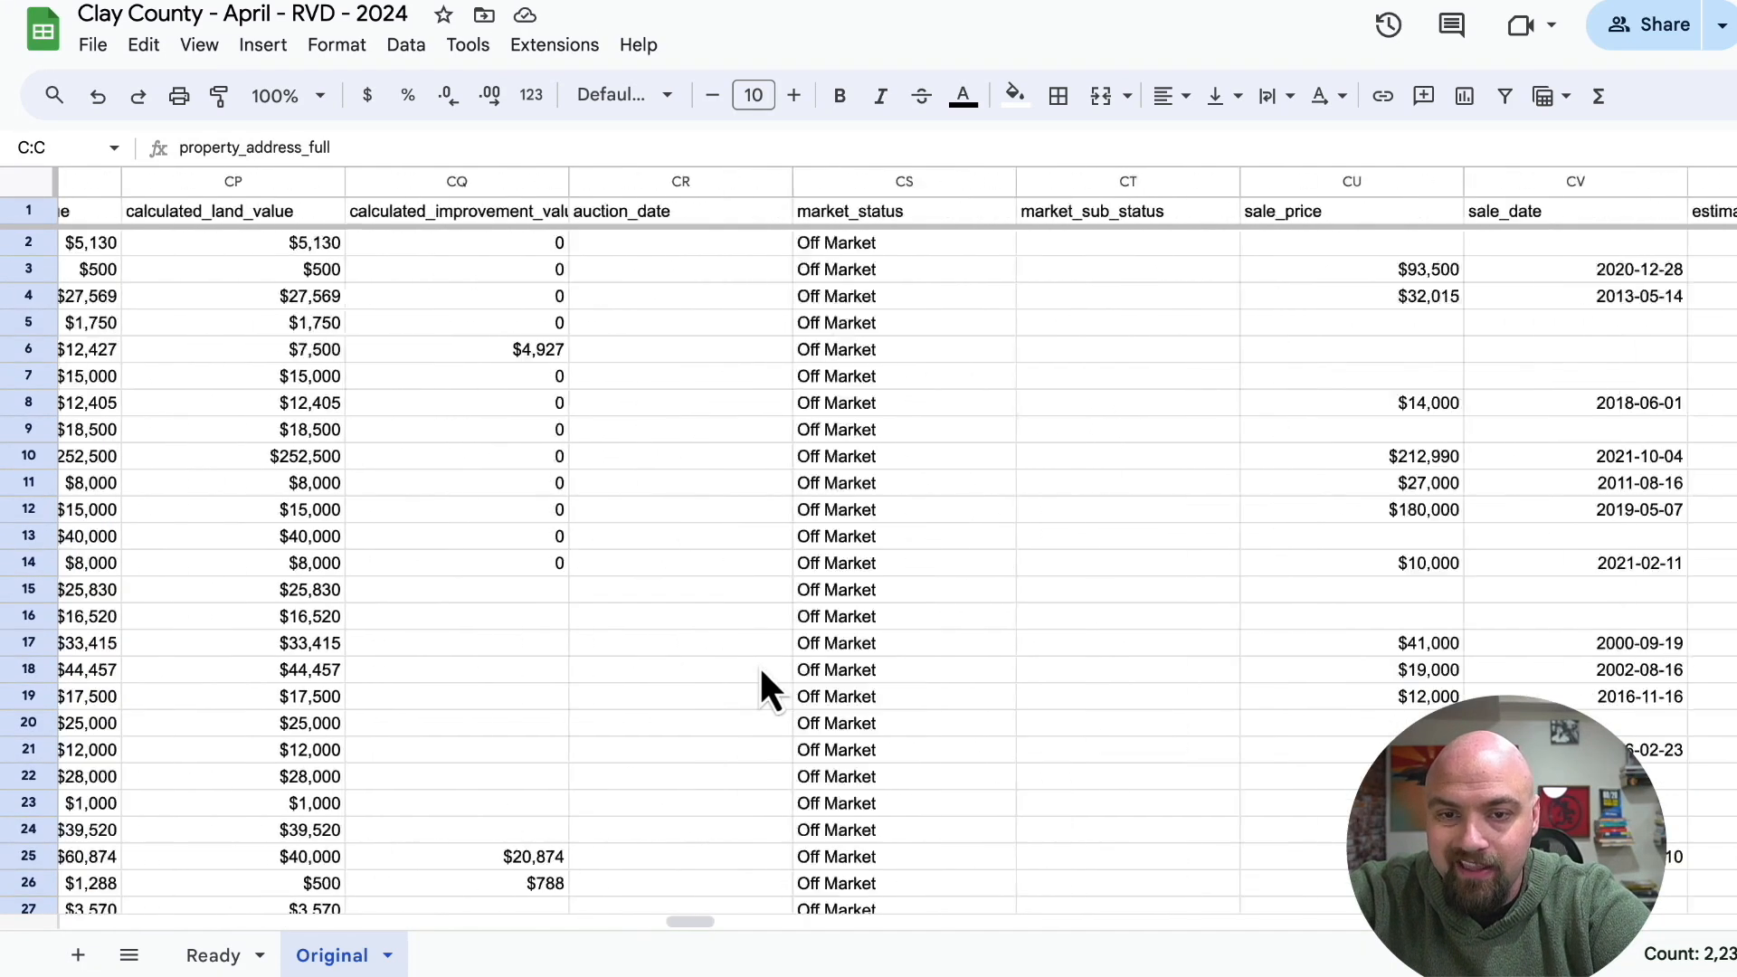
scroll(765, 669, right, 10)
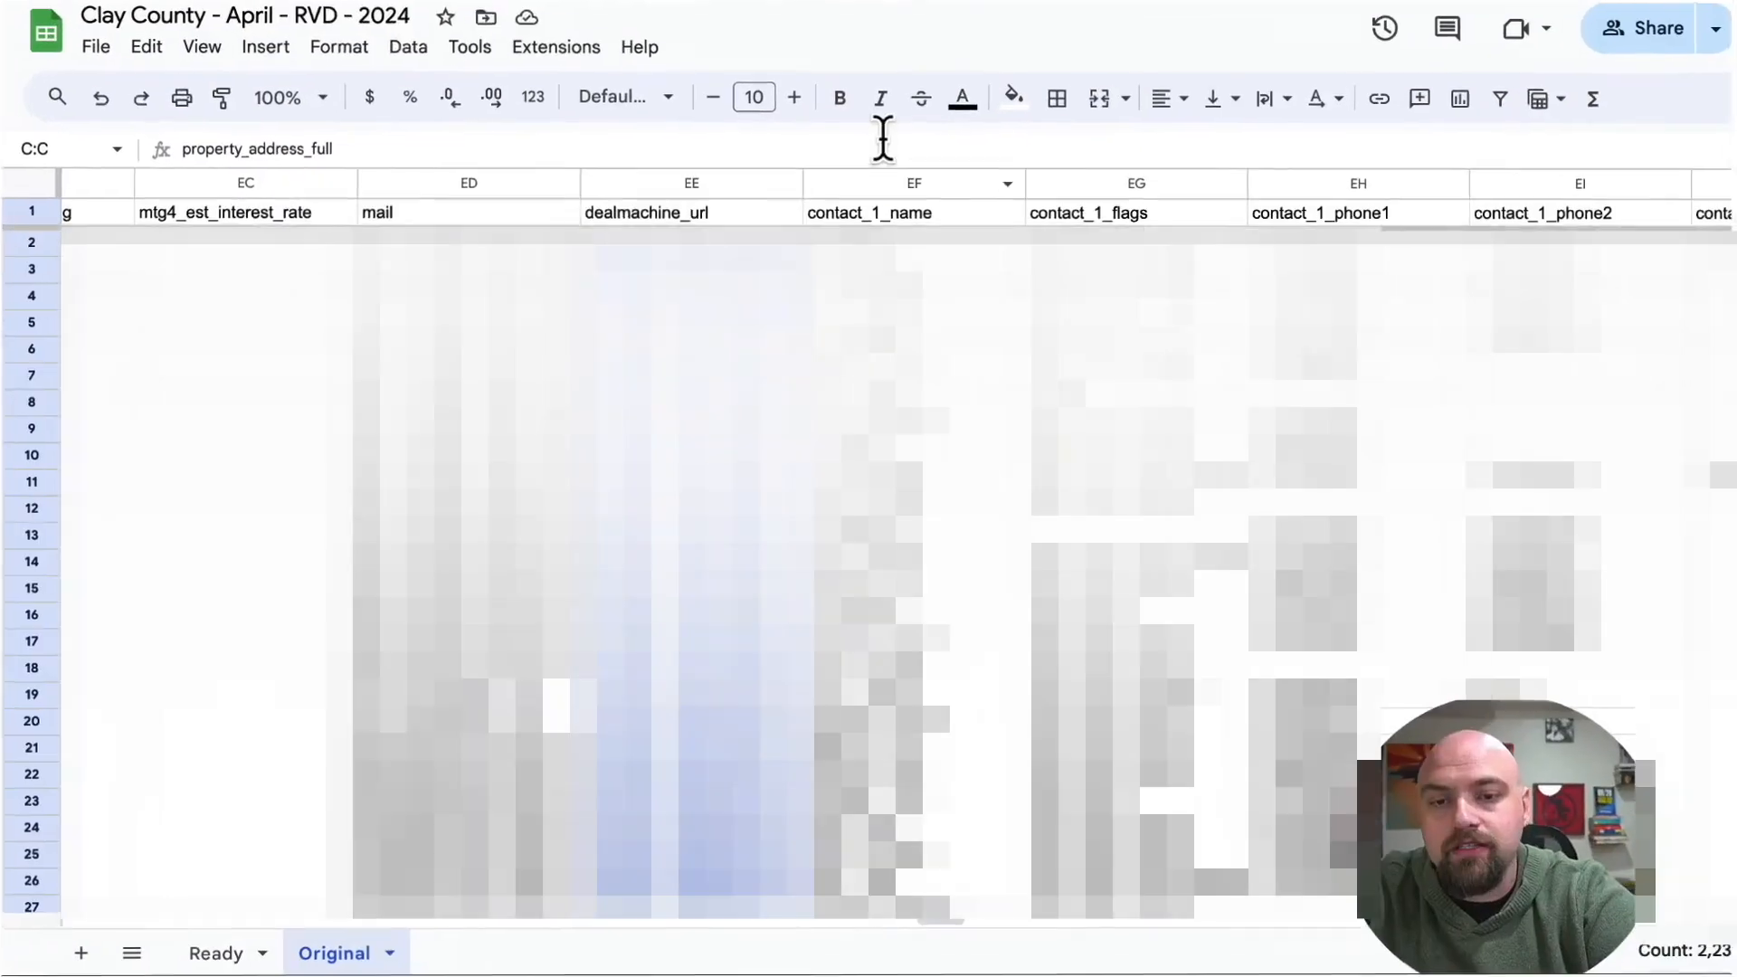
click(877, 180)
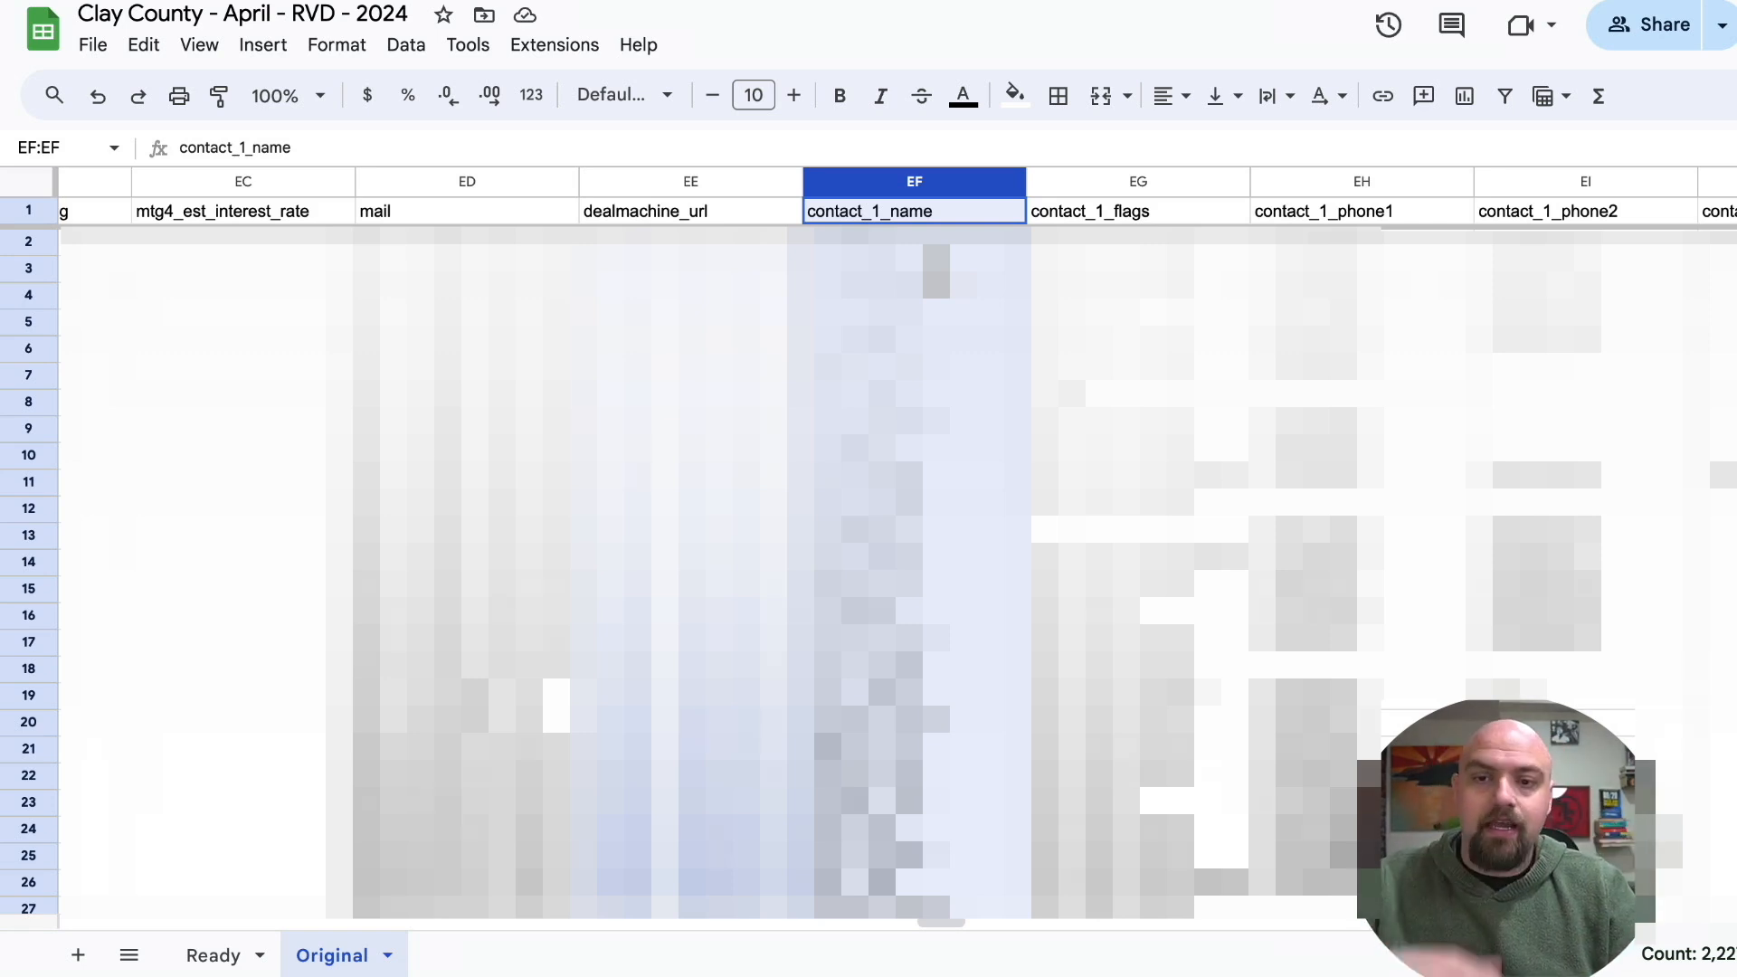
click(1141, 181)
click(914, 295)
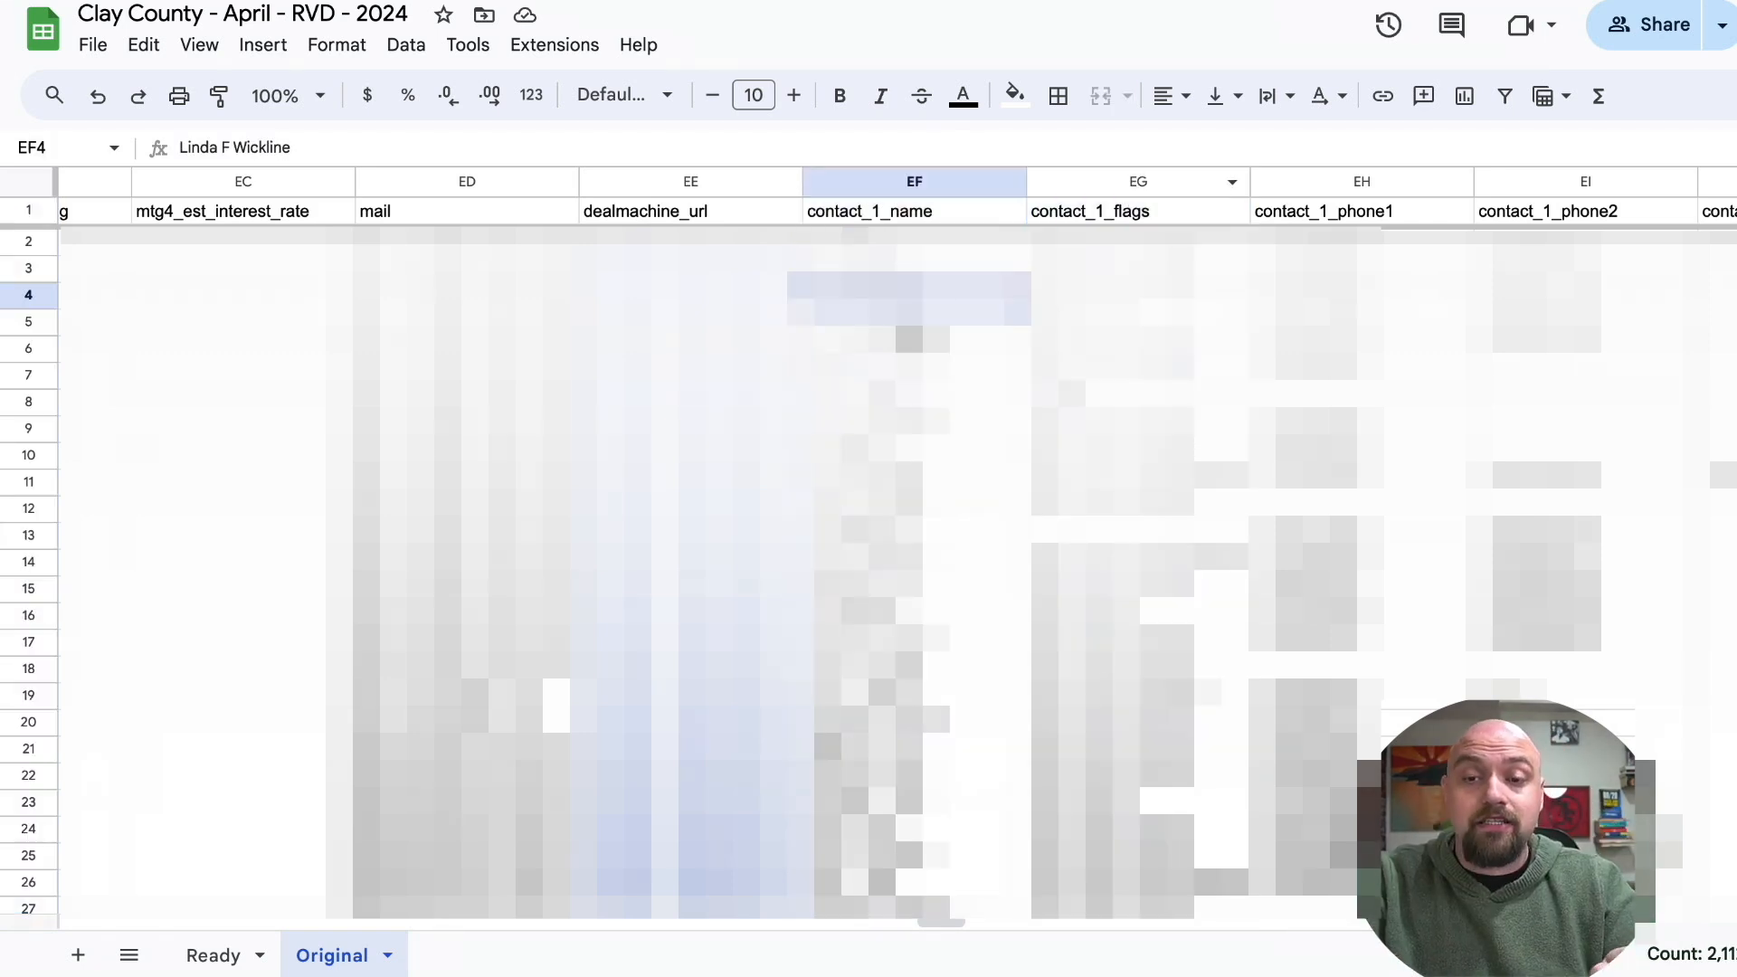
Examine the contact_1_flags, contact_1_phone1 and contact_1_phone2 columns on the Original sheet.
click(1114, 186)
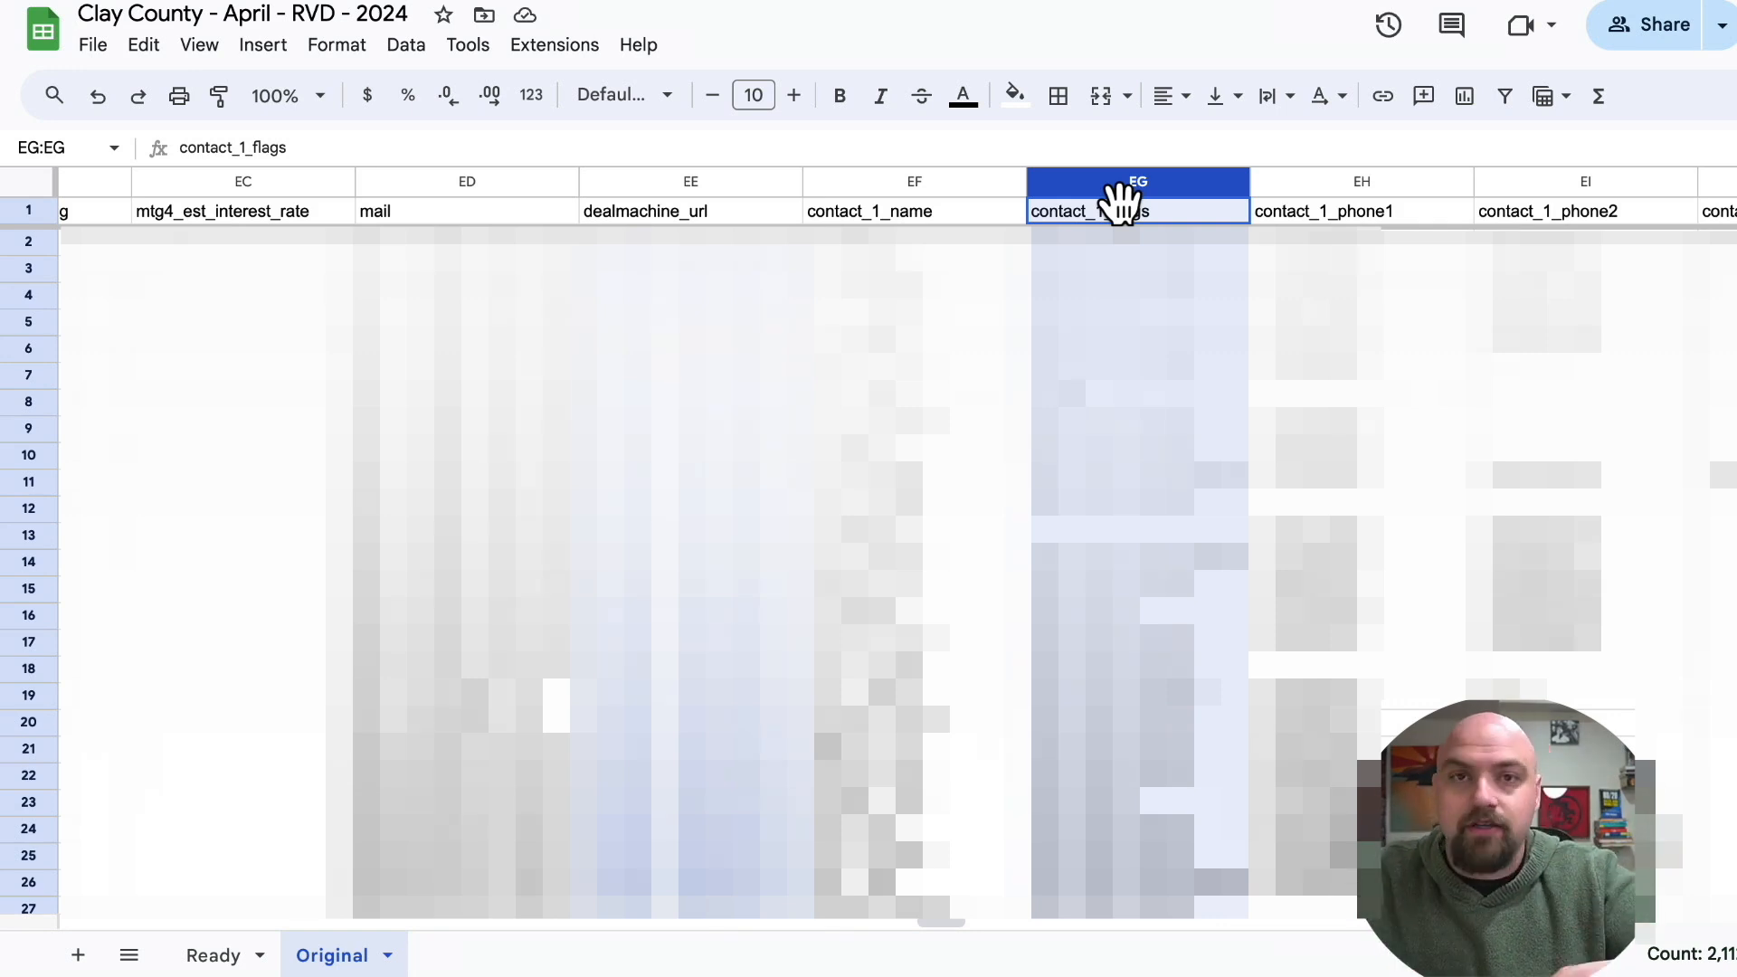
click(1271, 192)
scroll(1343, 190, right, 3)
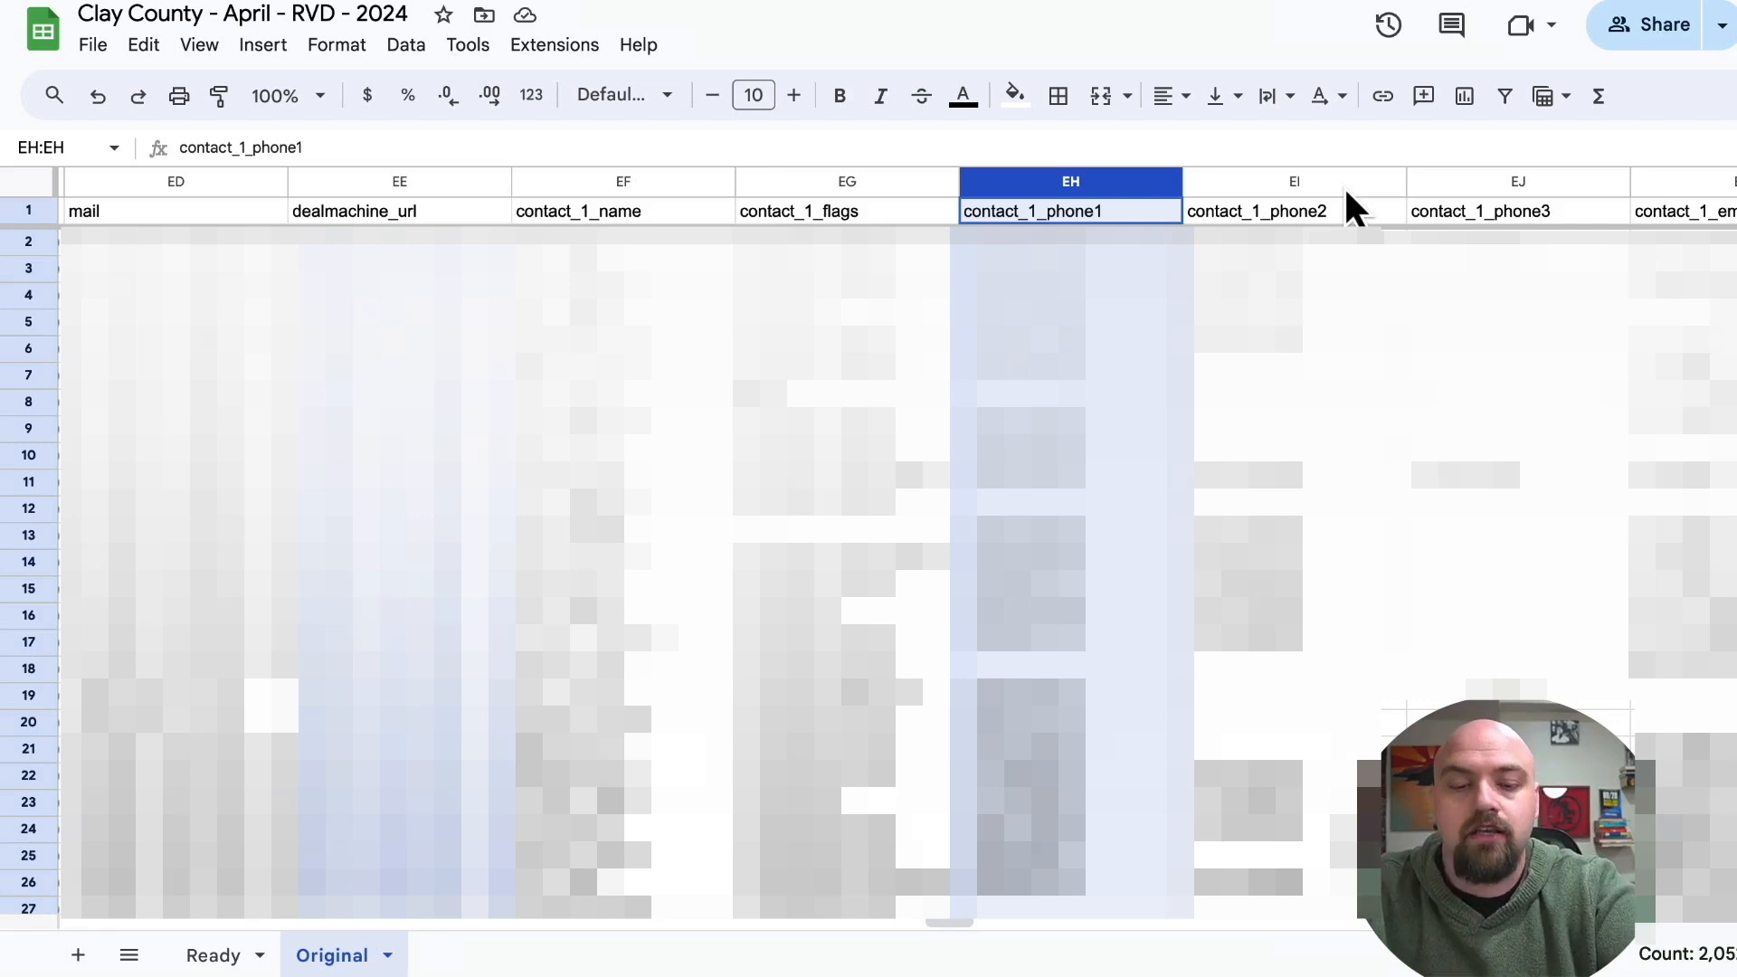
click(1346, 188)
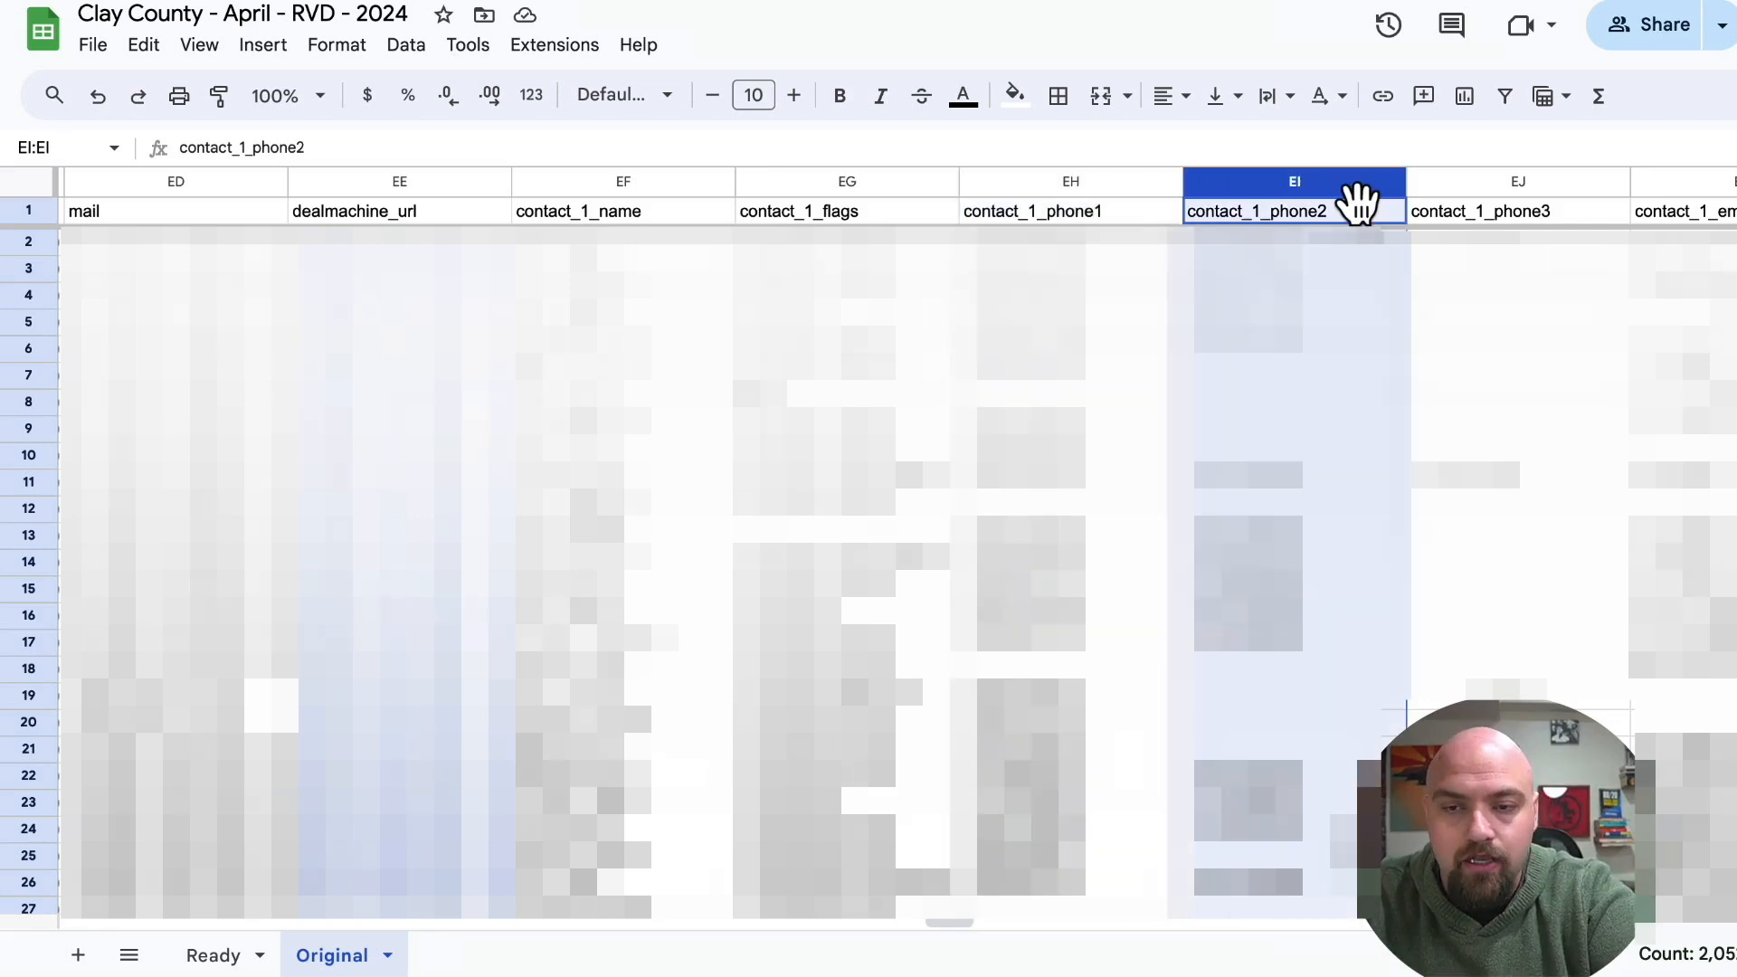
scroll(1348, 190, right, 3)
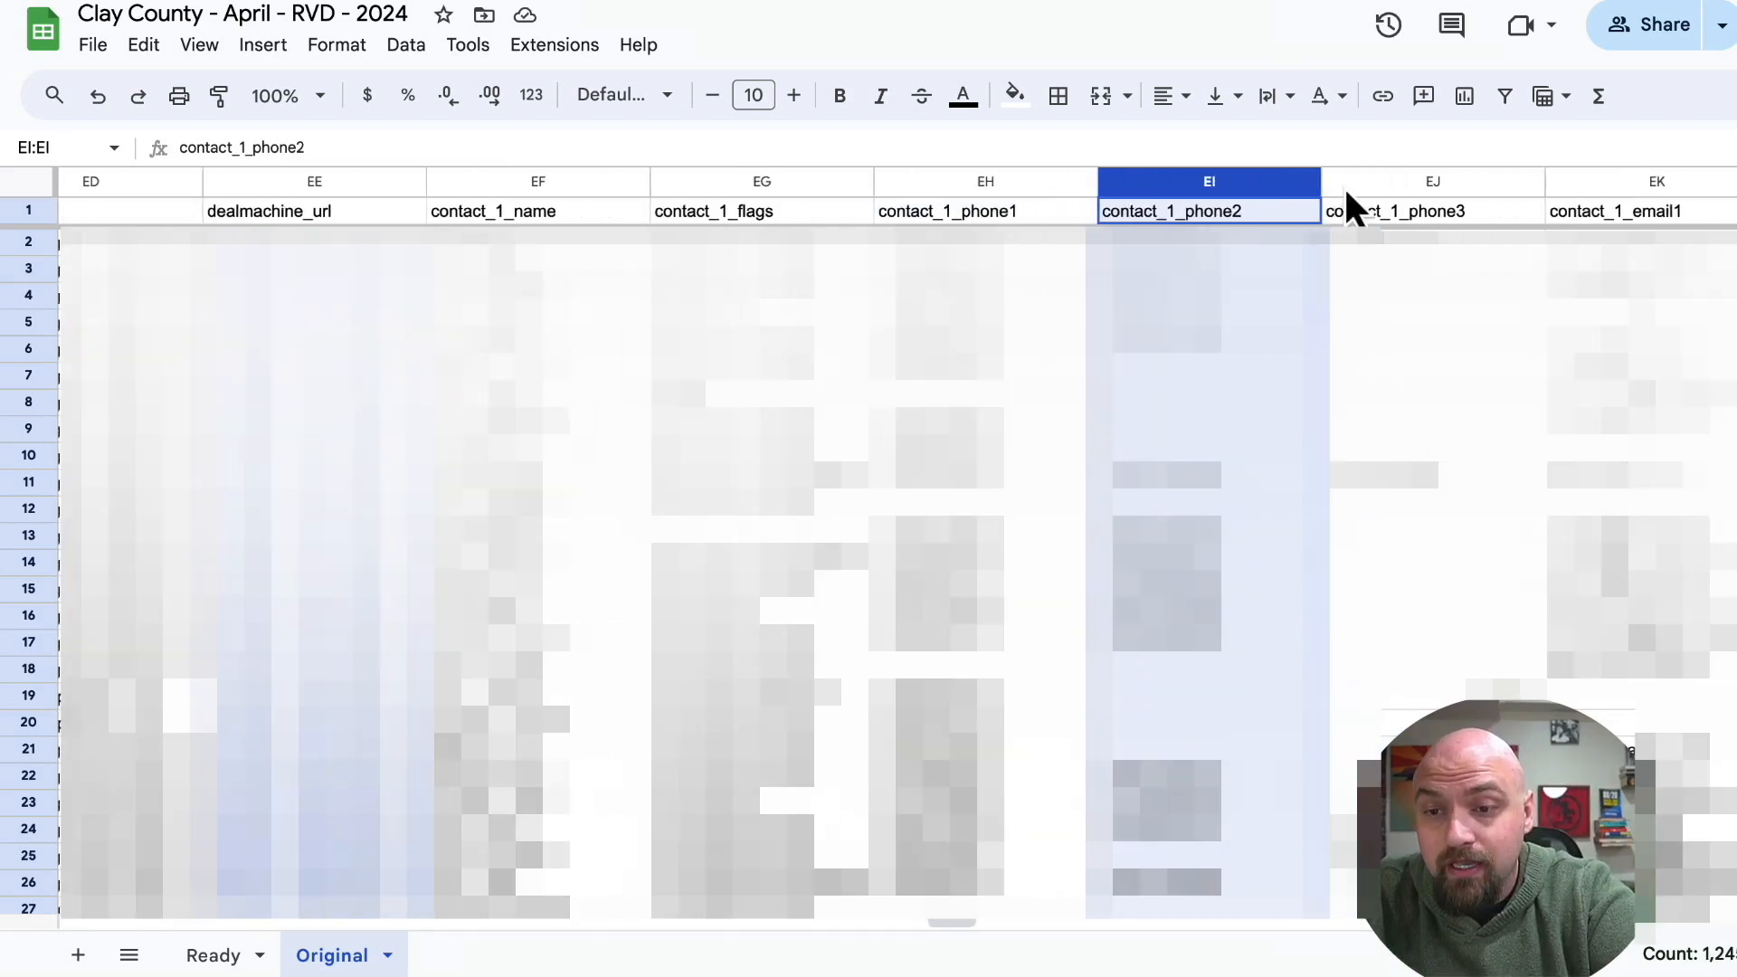
Move the contact_1_email1 and contact_1_email2 columns in front of contact_1_phone3 on the Original sheet.
click(1568, 184)
scroll(1568, 184, right, 3)
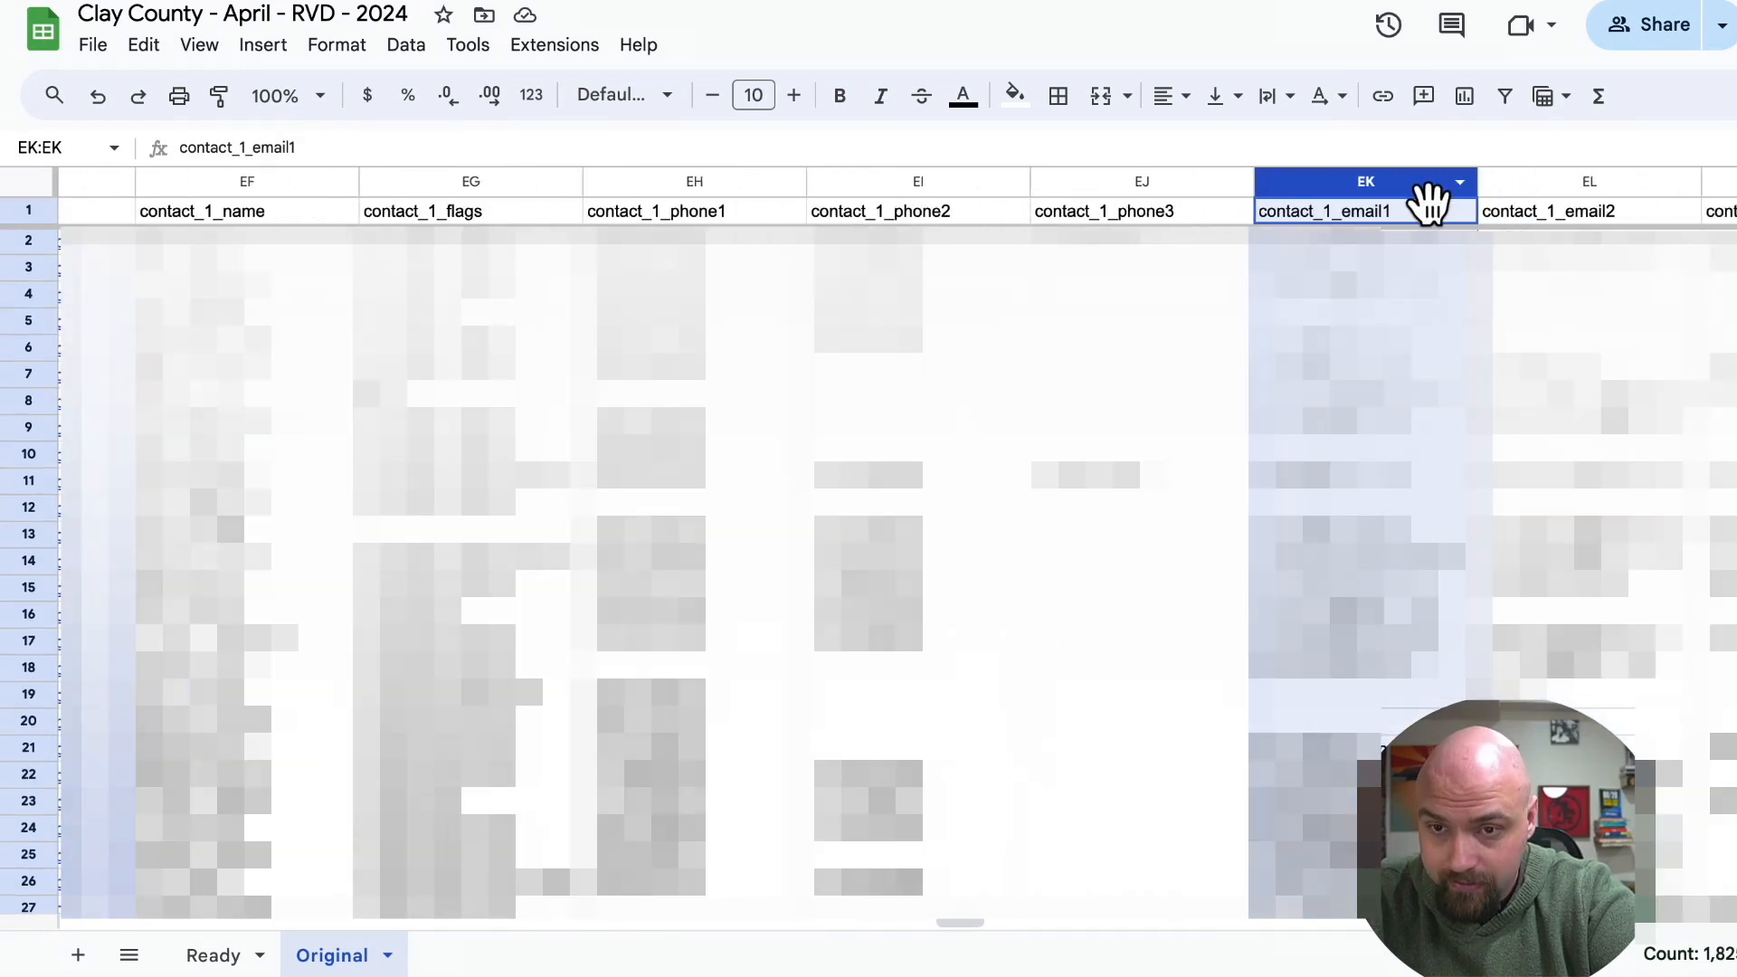
click(1393, 297)
drag(1393, 185, 1176, 201)
Copy the contact_1_name through contact_1_email2 columns from Original into the Ready sheet at cell G1.
scroll(444, 217, left, 3)
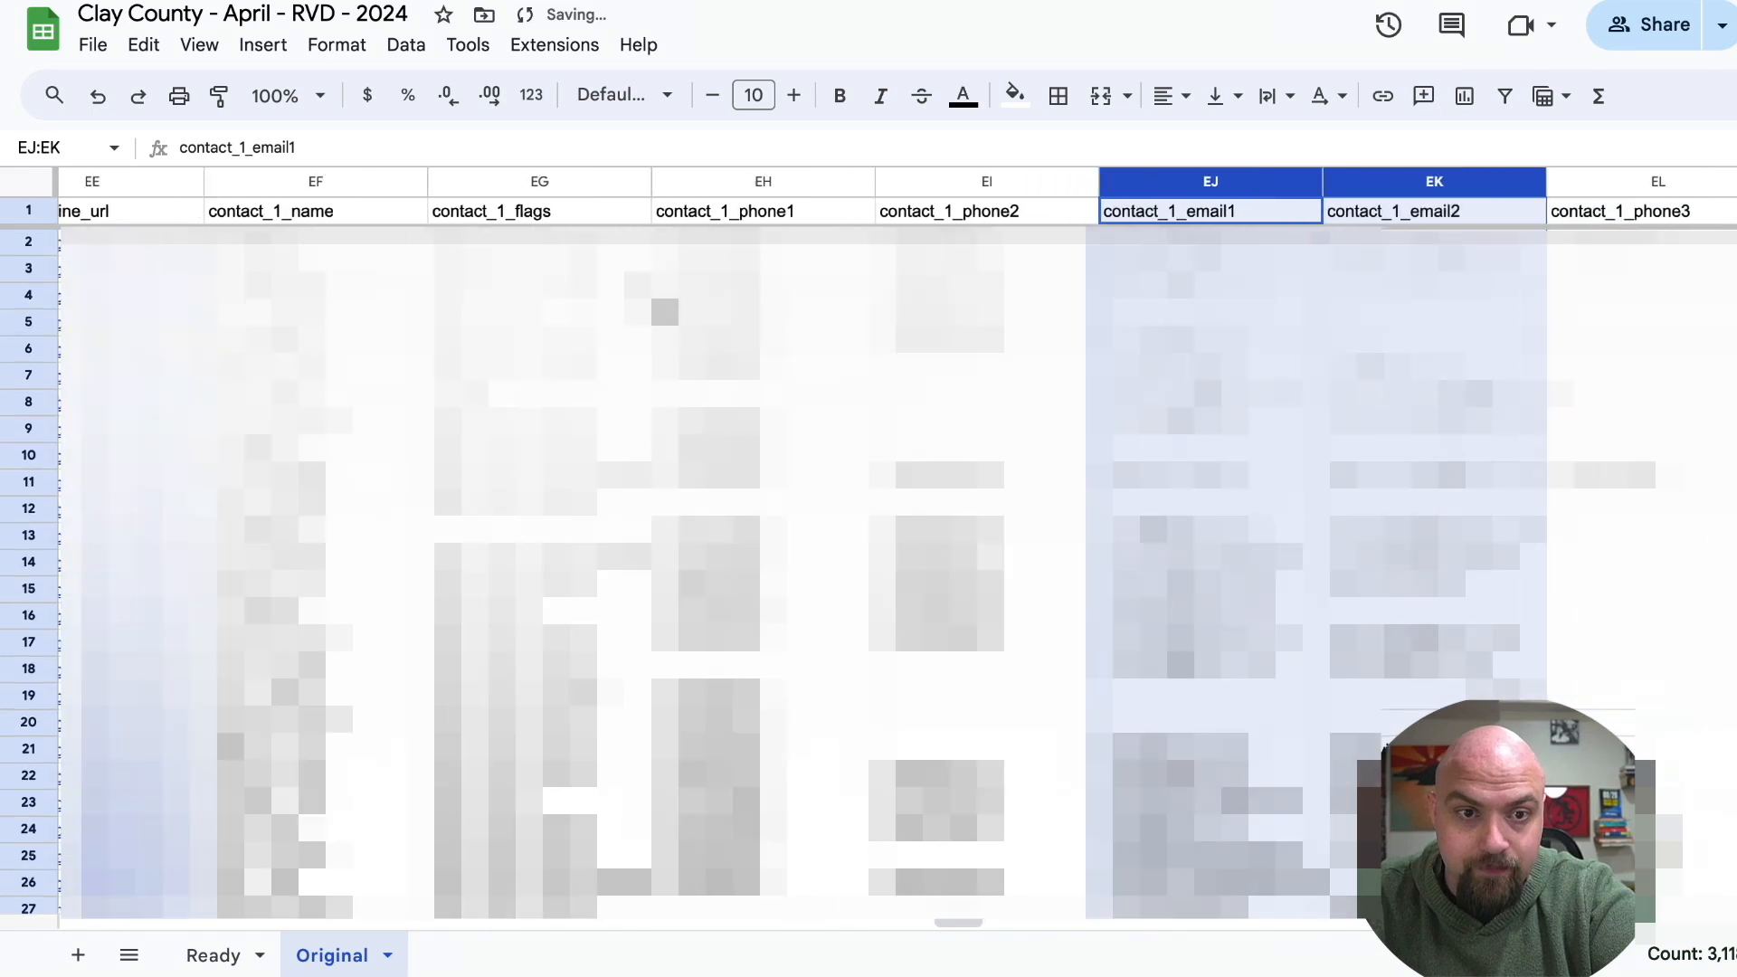
click(438, 188)
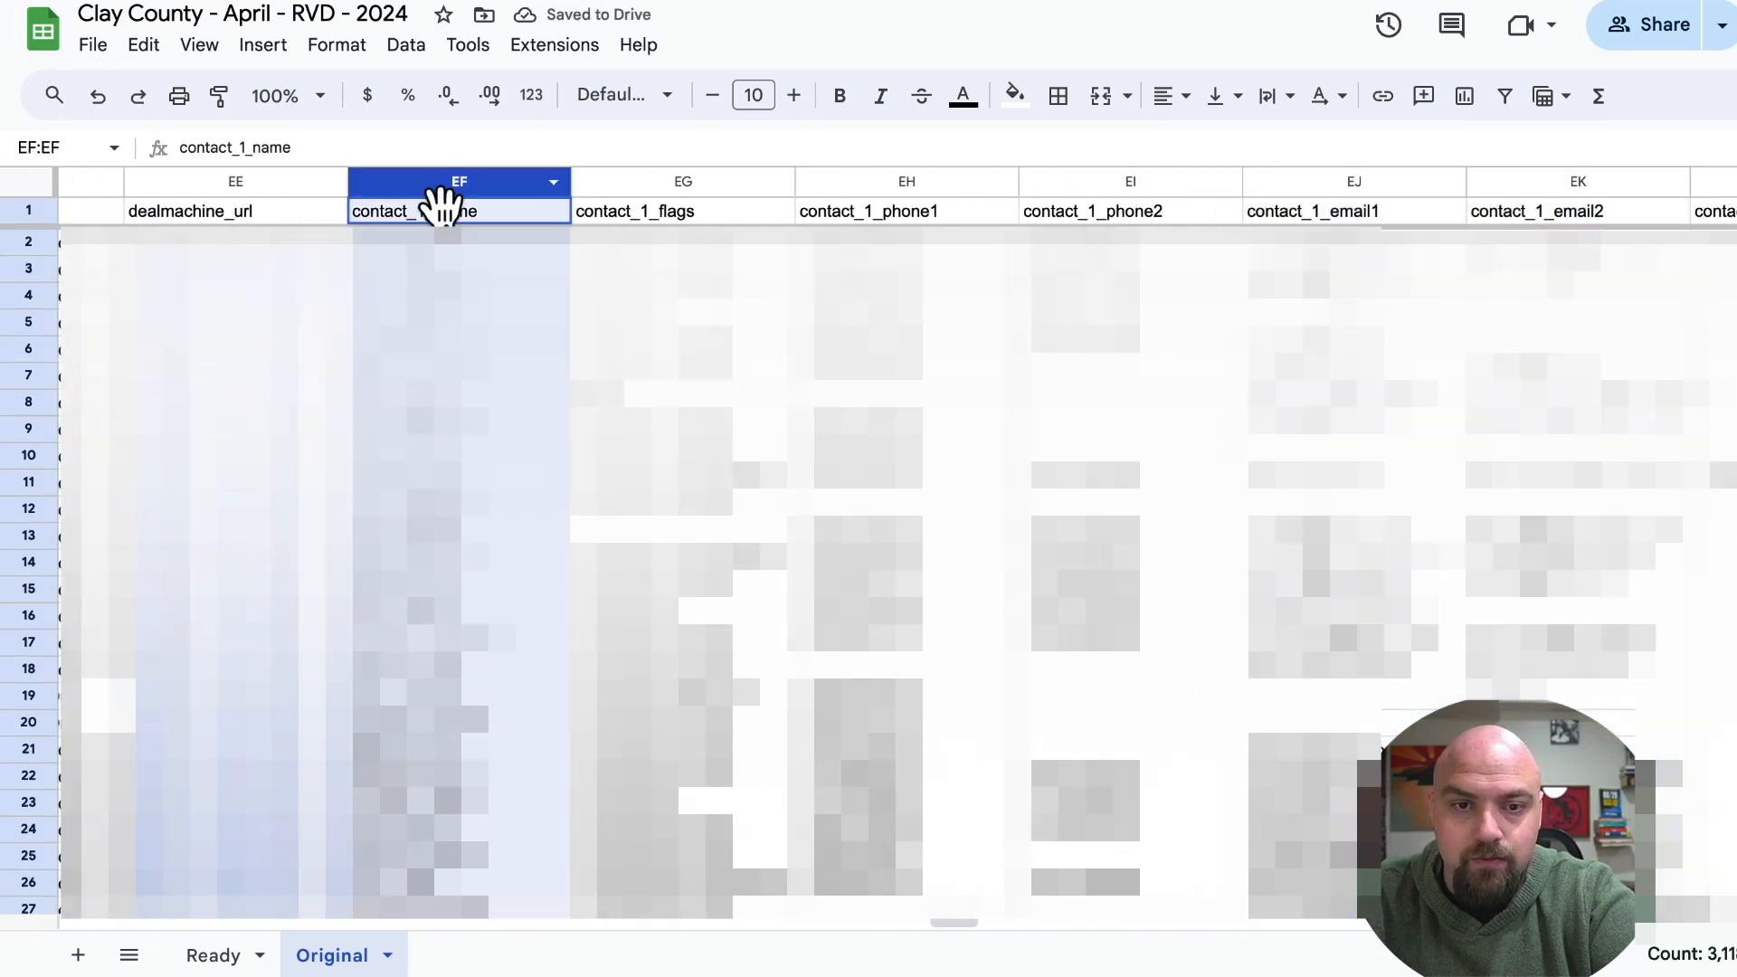
shift+click(604, 188)
drag(604, 201, 1506, 285)
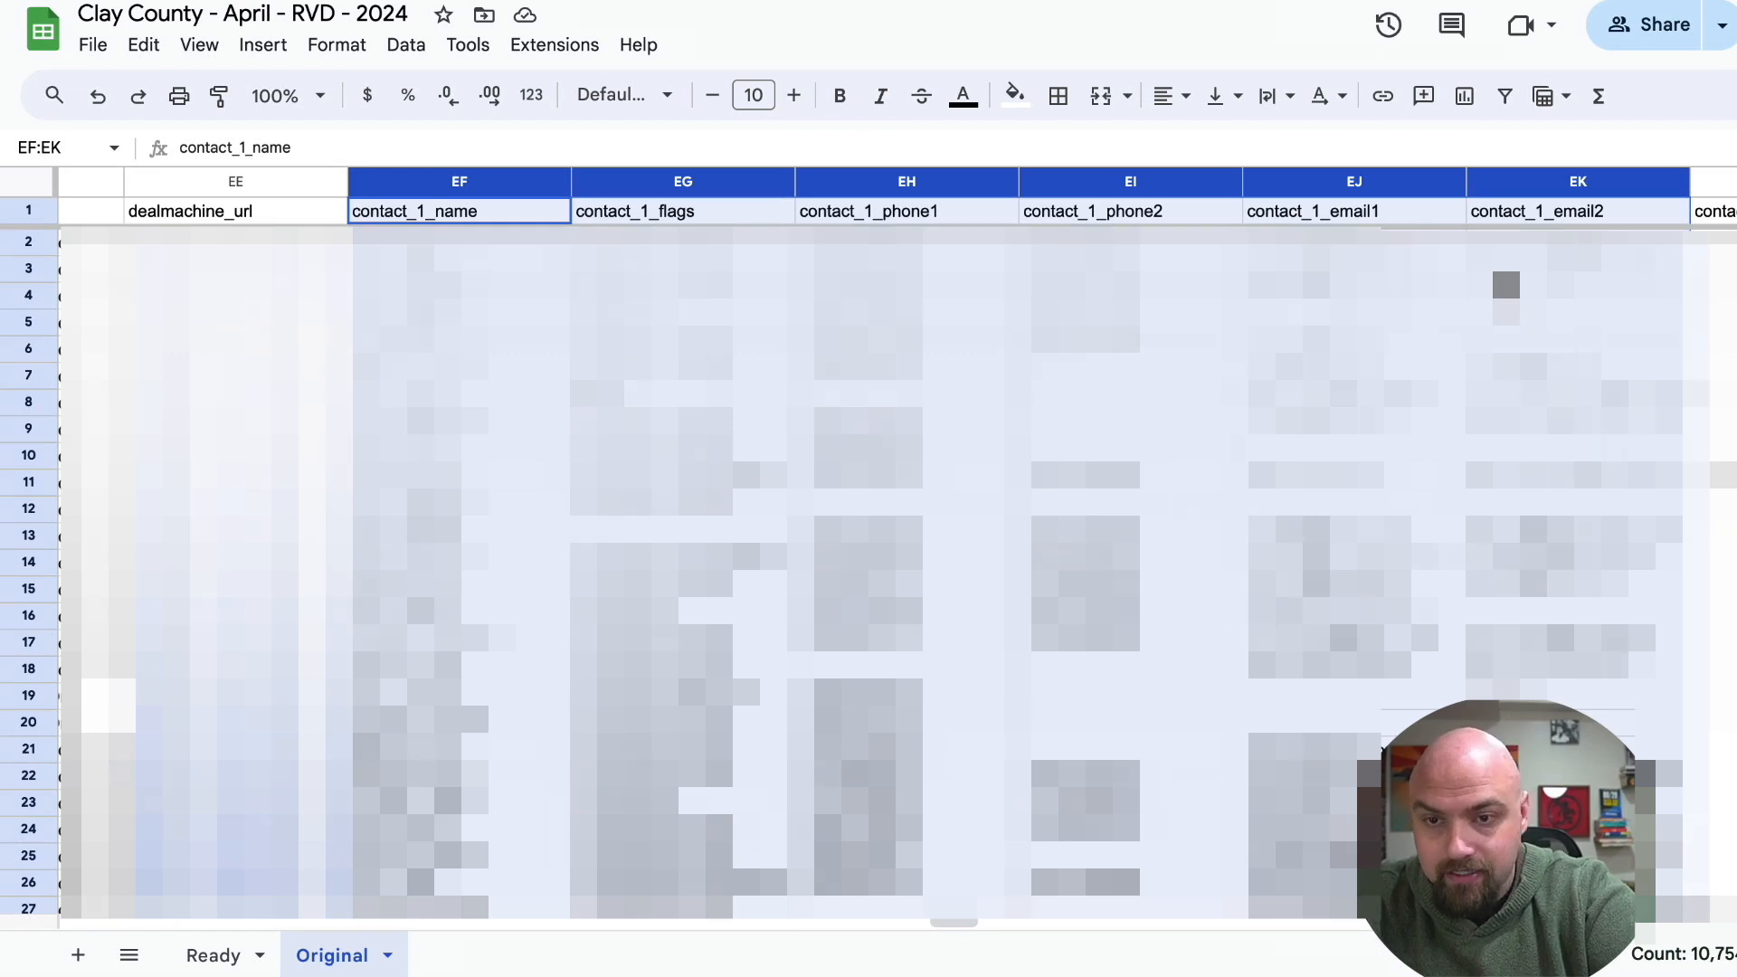
key(ctrl+shift+Page_Up)
click(927, 220)
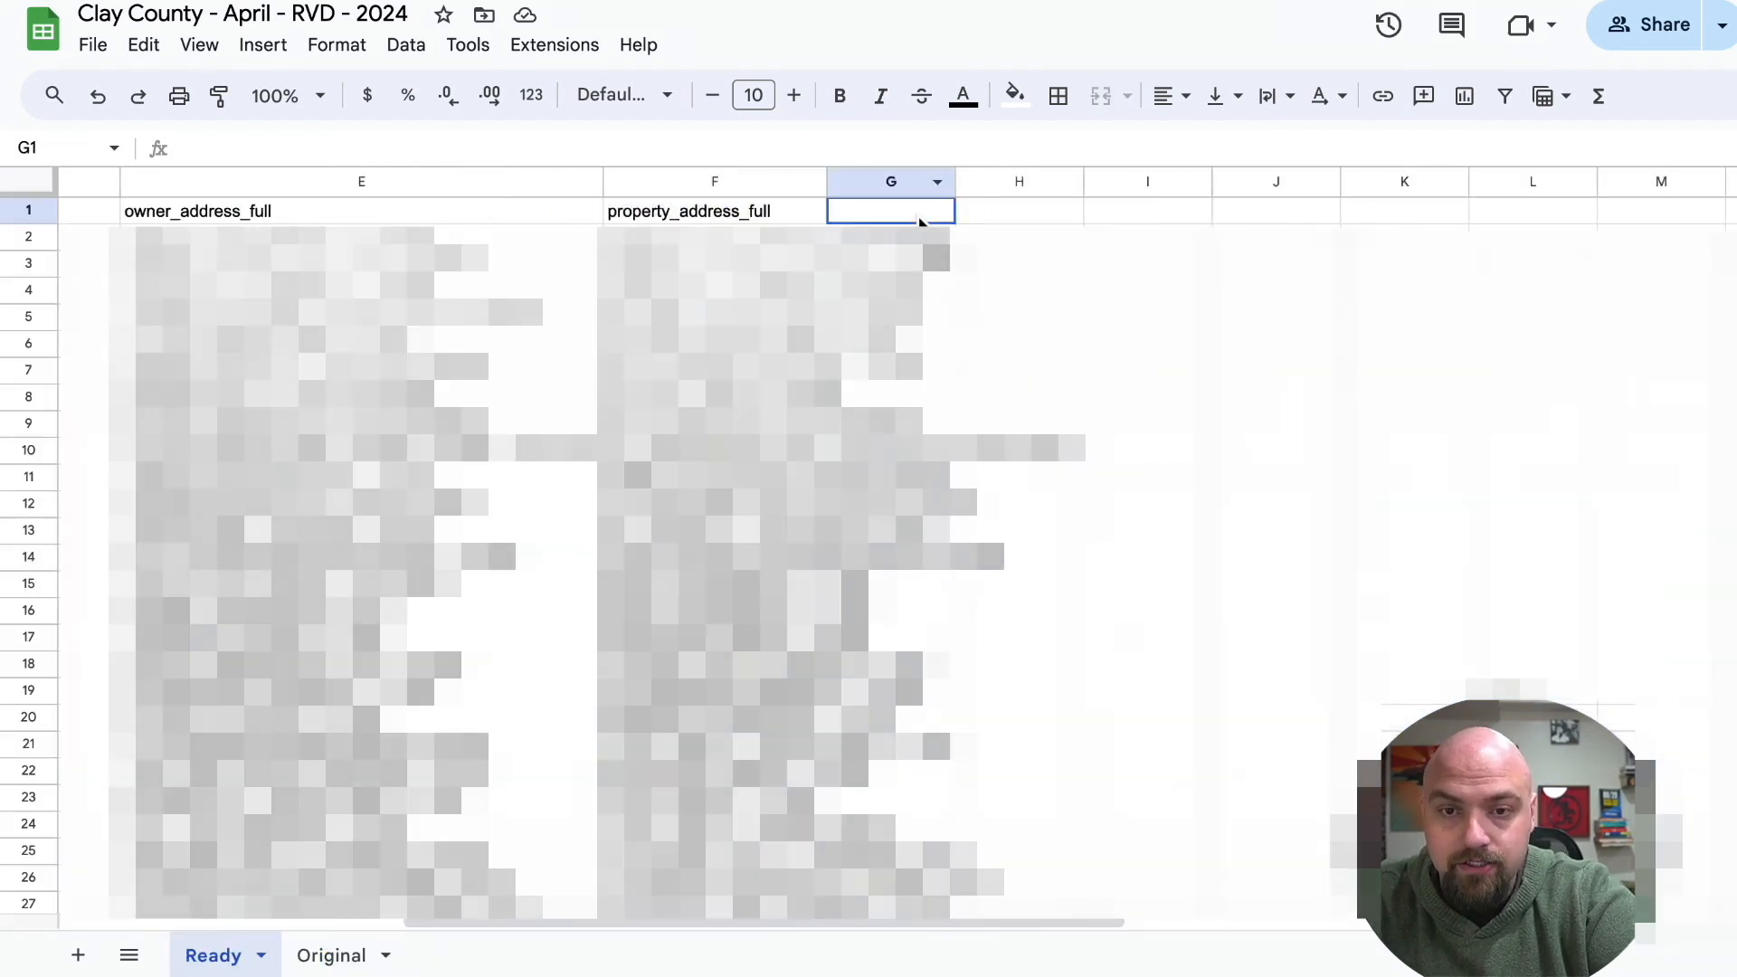
key(ctrl+v)
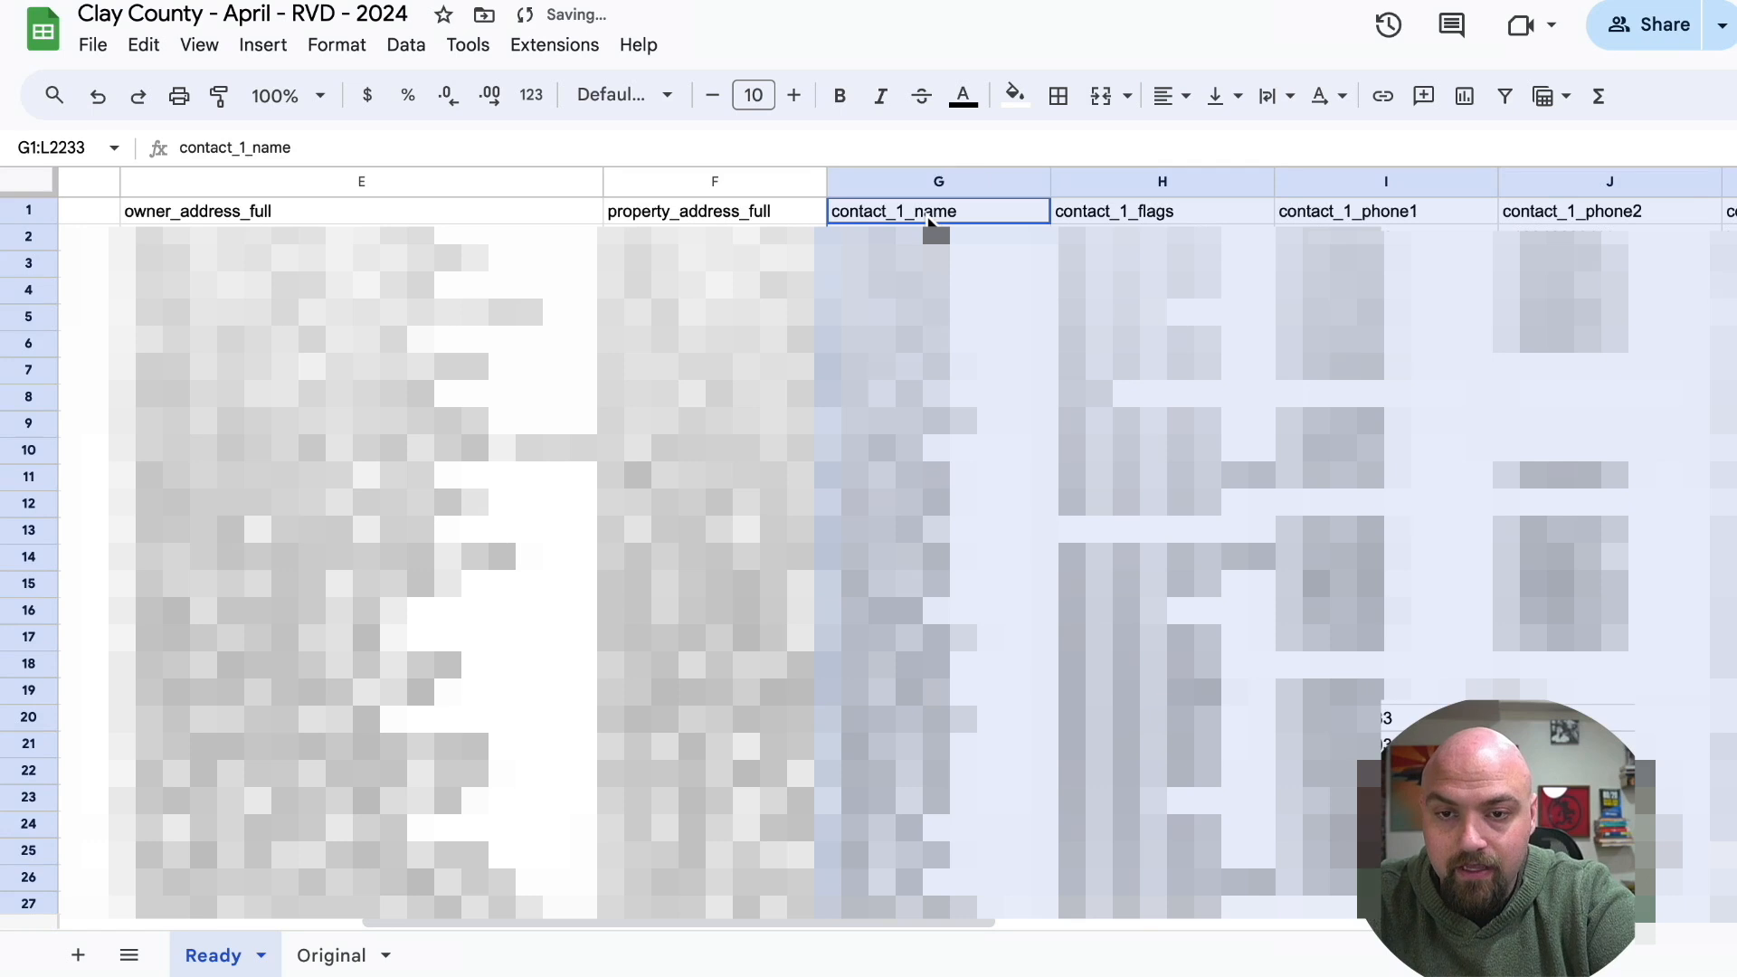
Copy the dealmachine_url column from the Original sheet into column M of the Ready sheet.
click(340, 957)
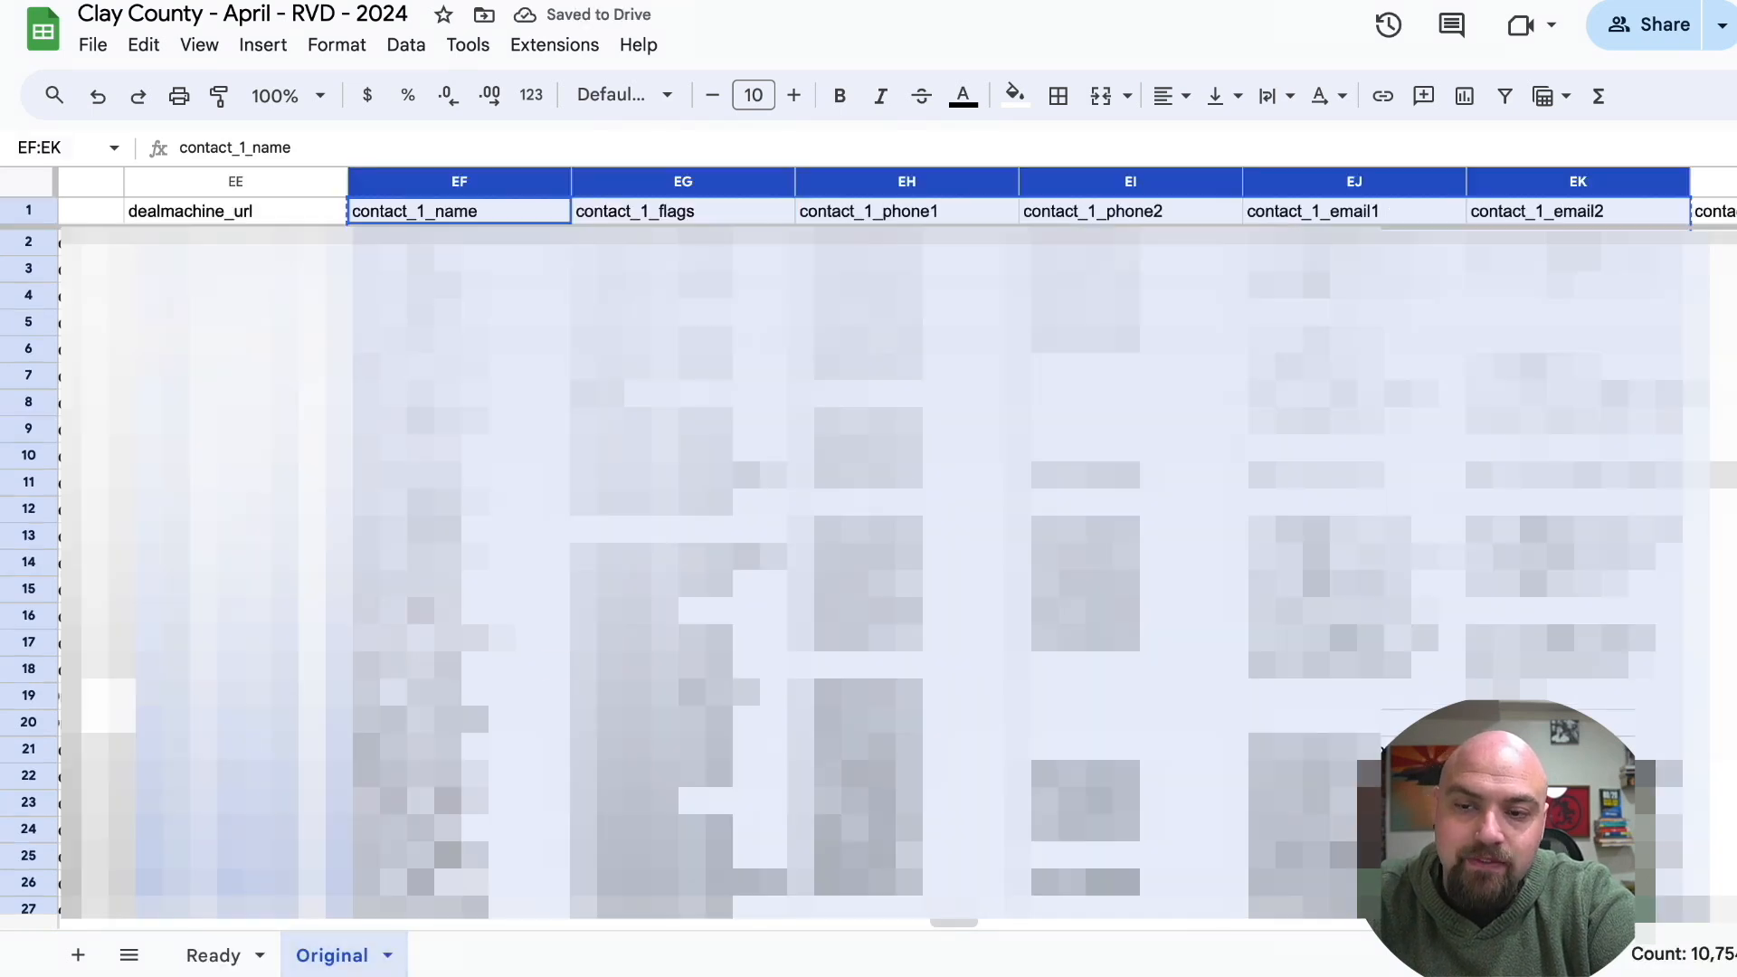
scroll(525, 497, left, 3)
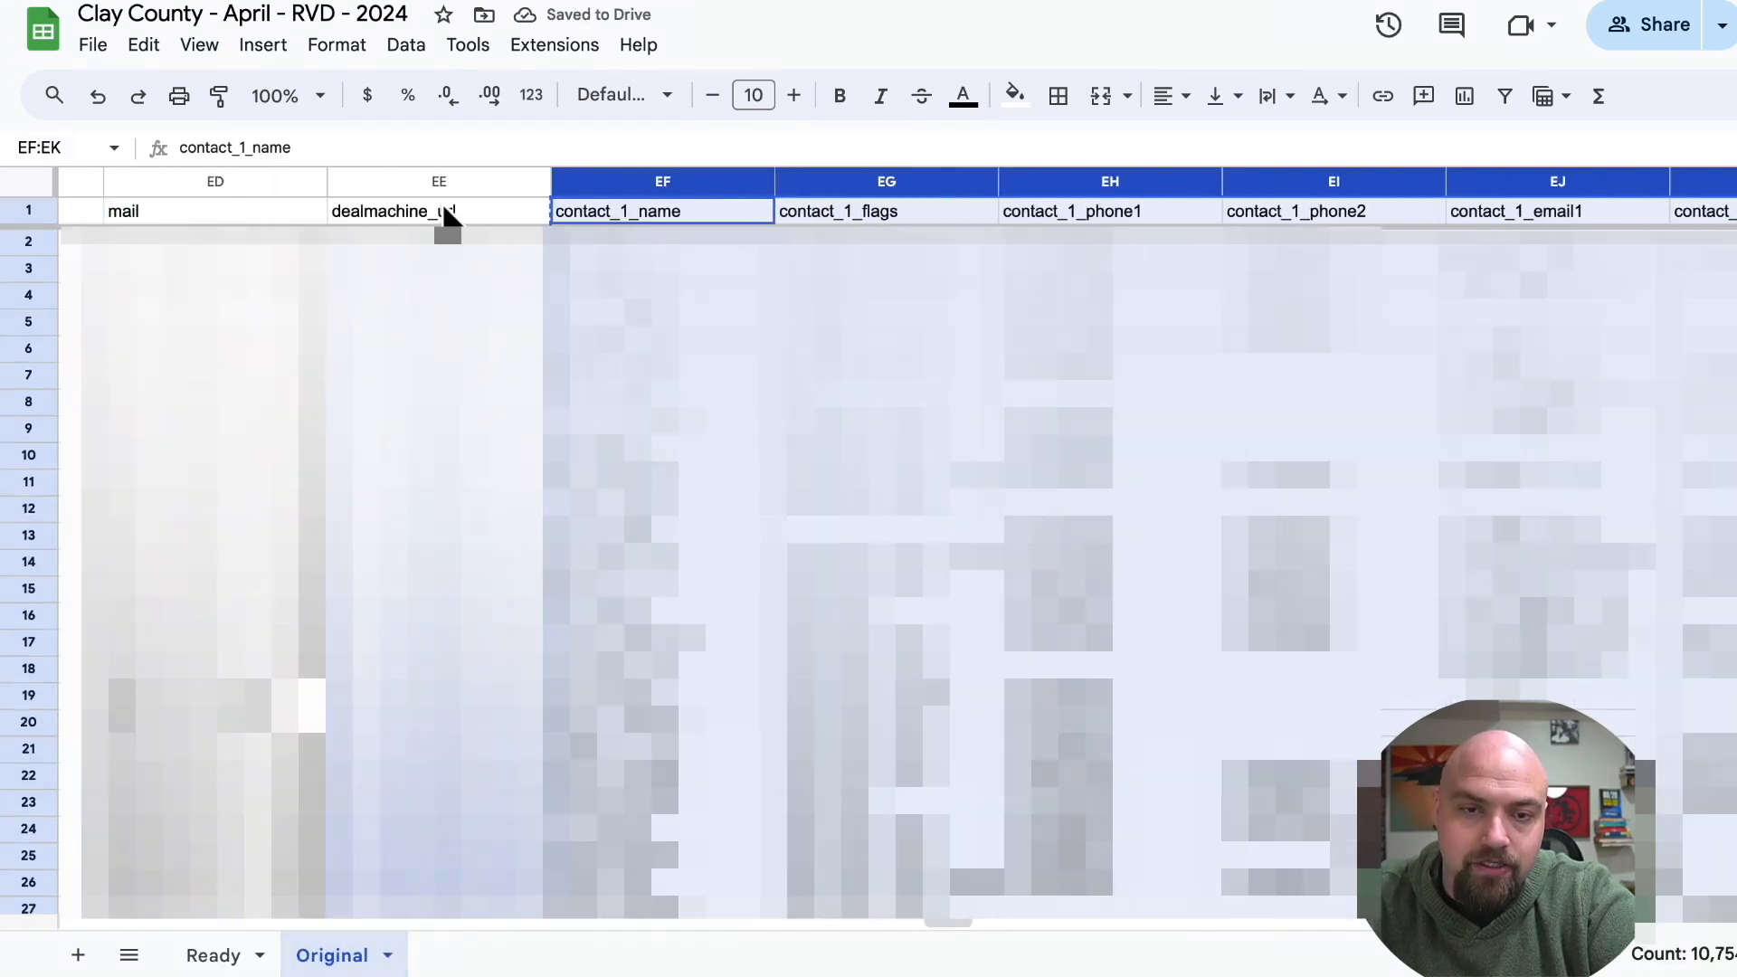
click(455, 185)
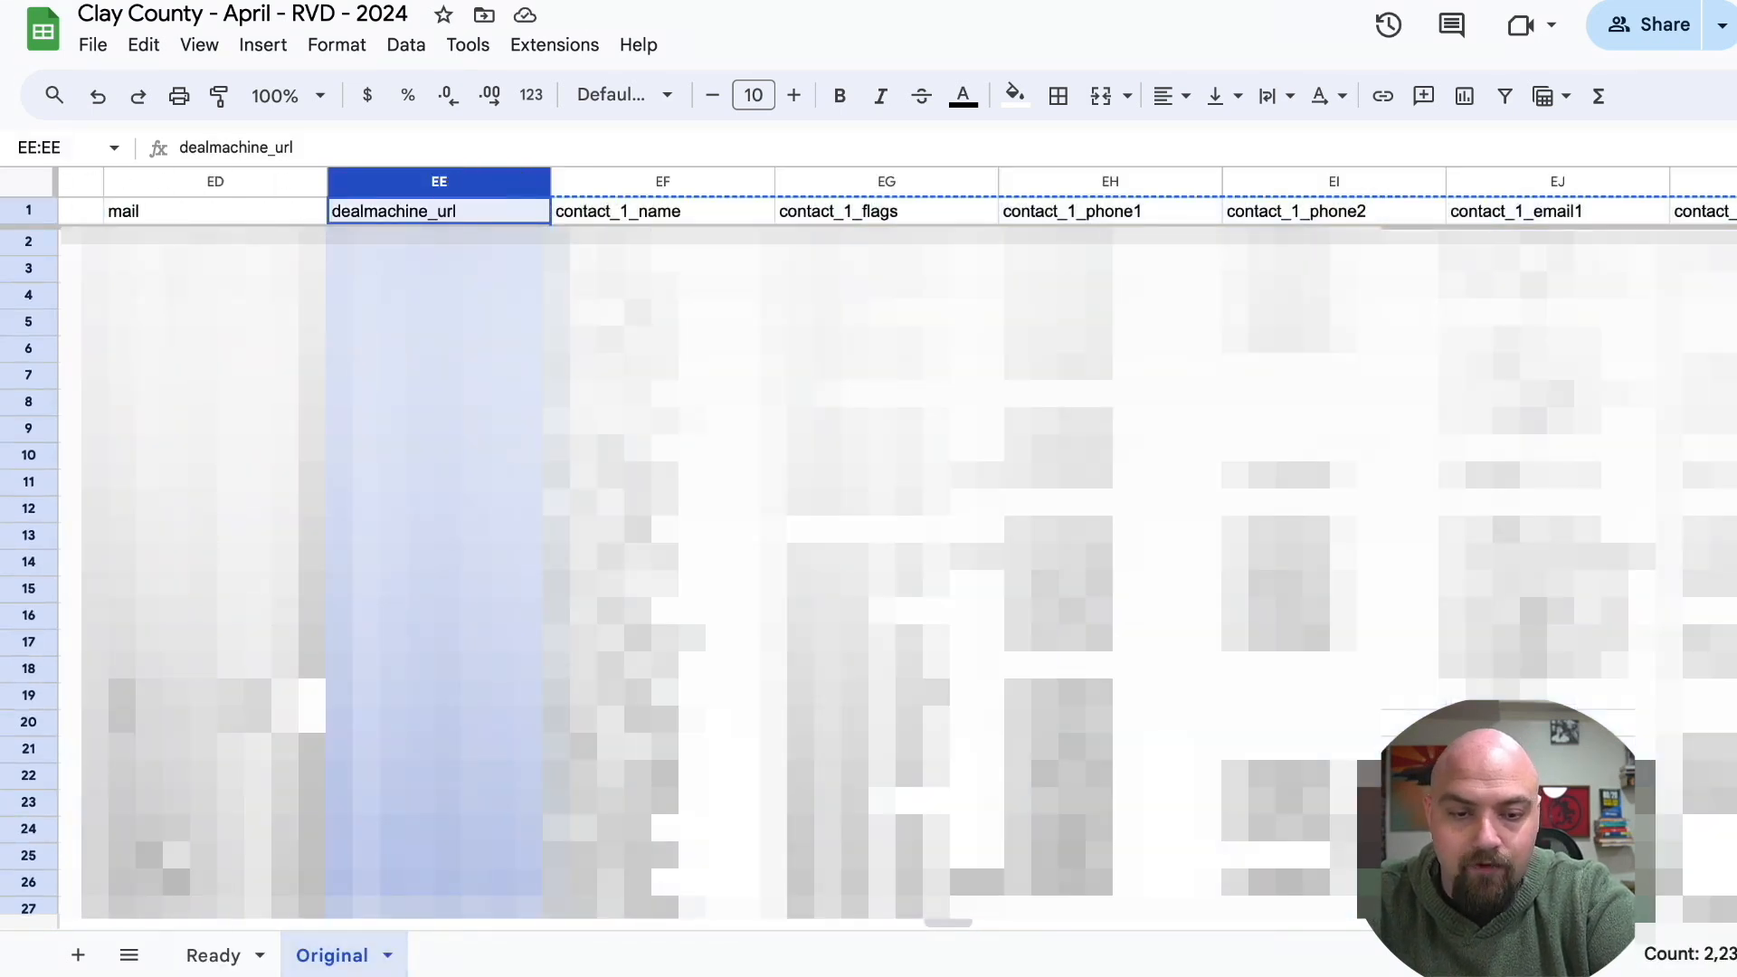
click(206, 962)
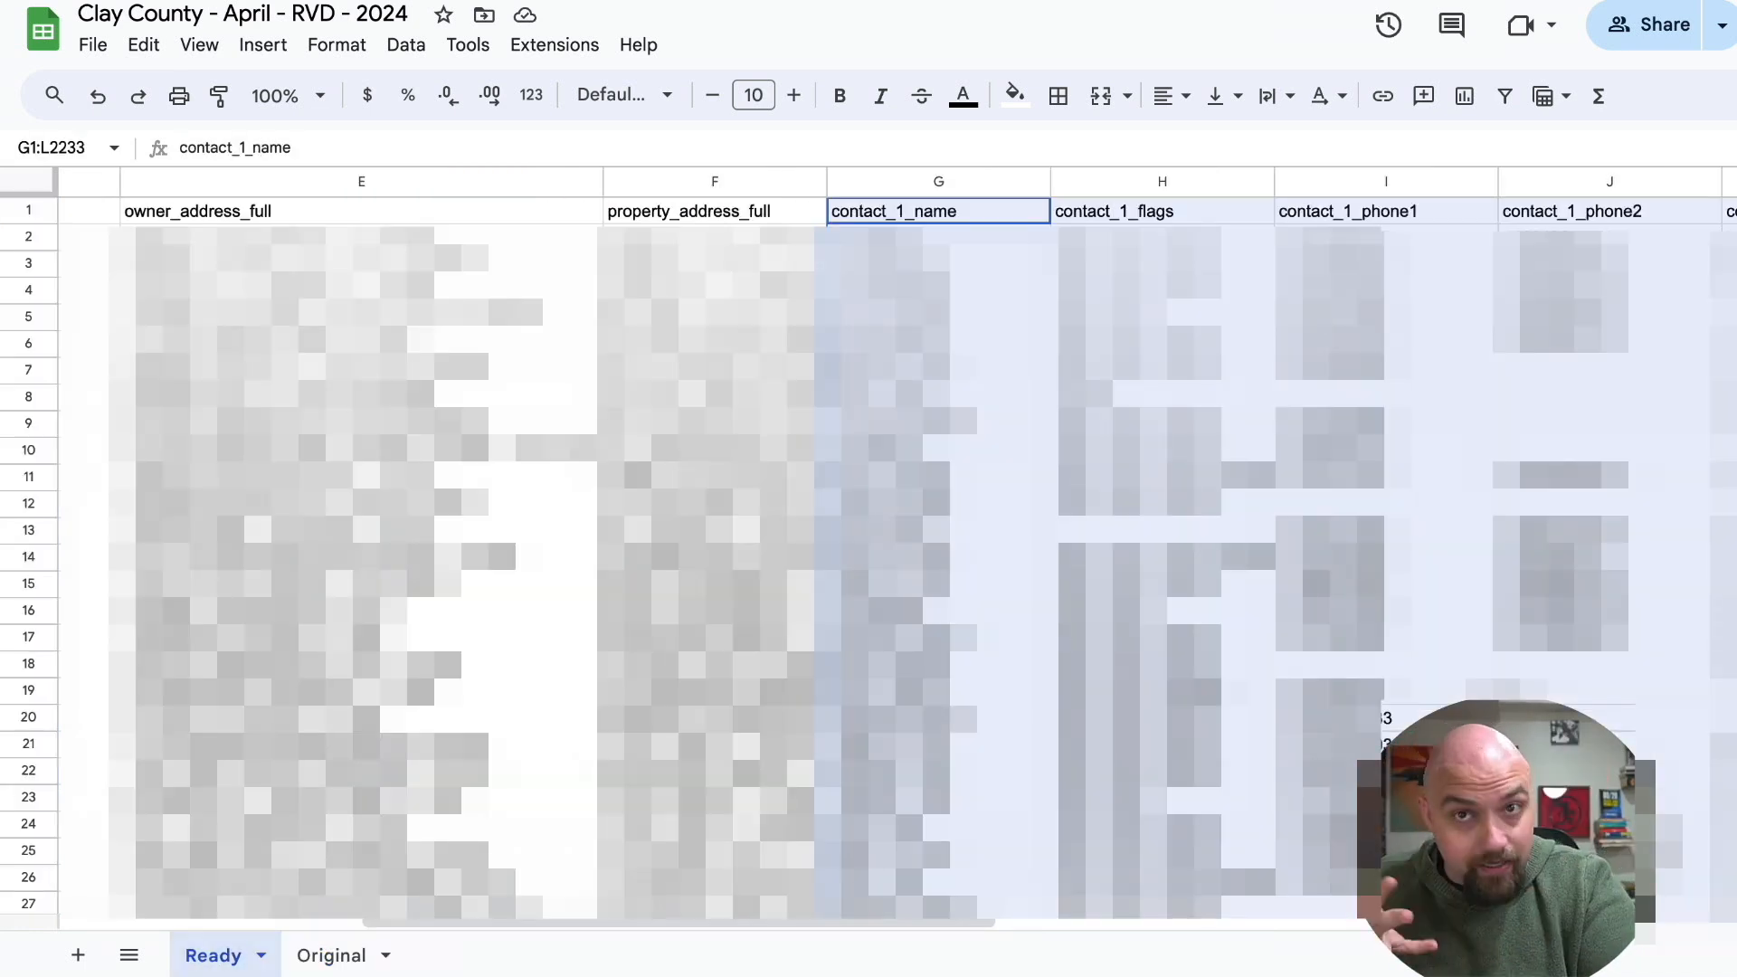
scroll(1294, 194, right, 10)
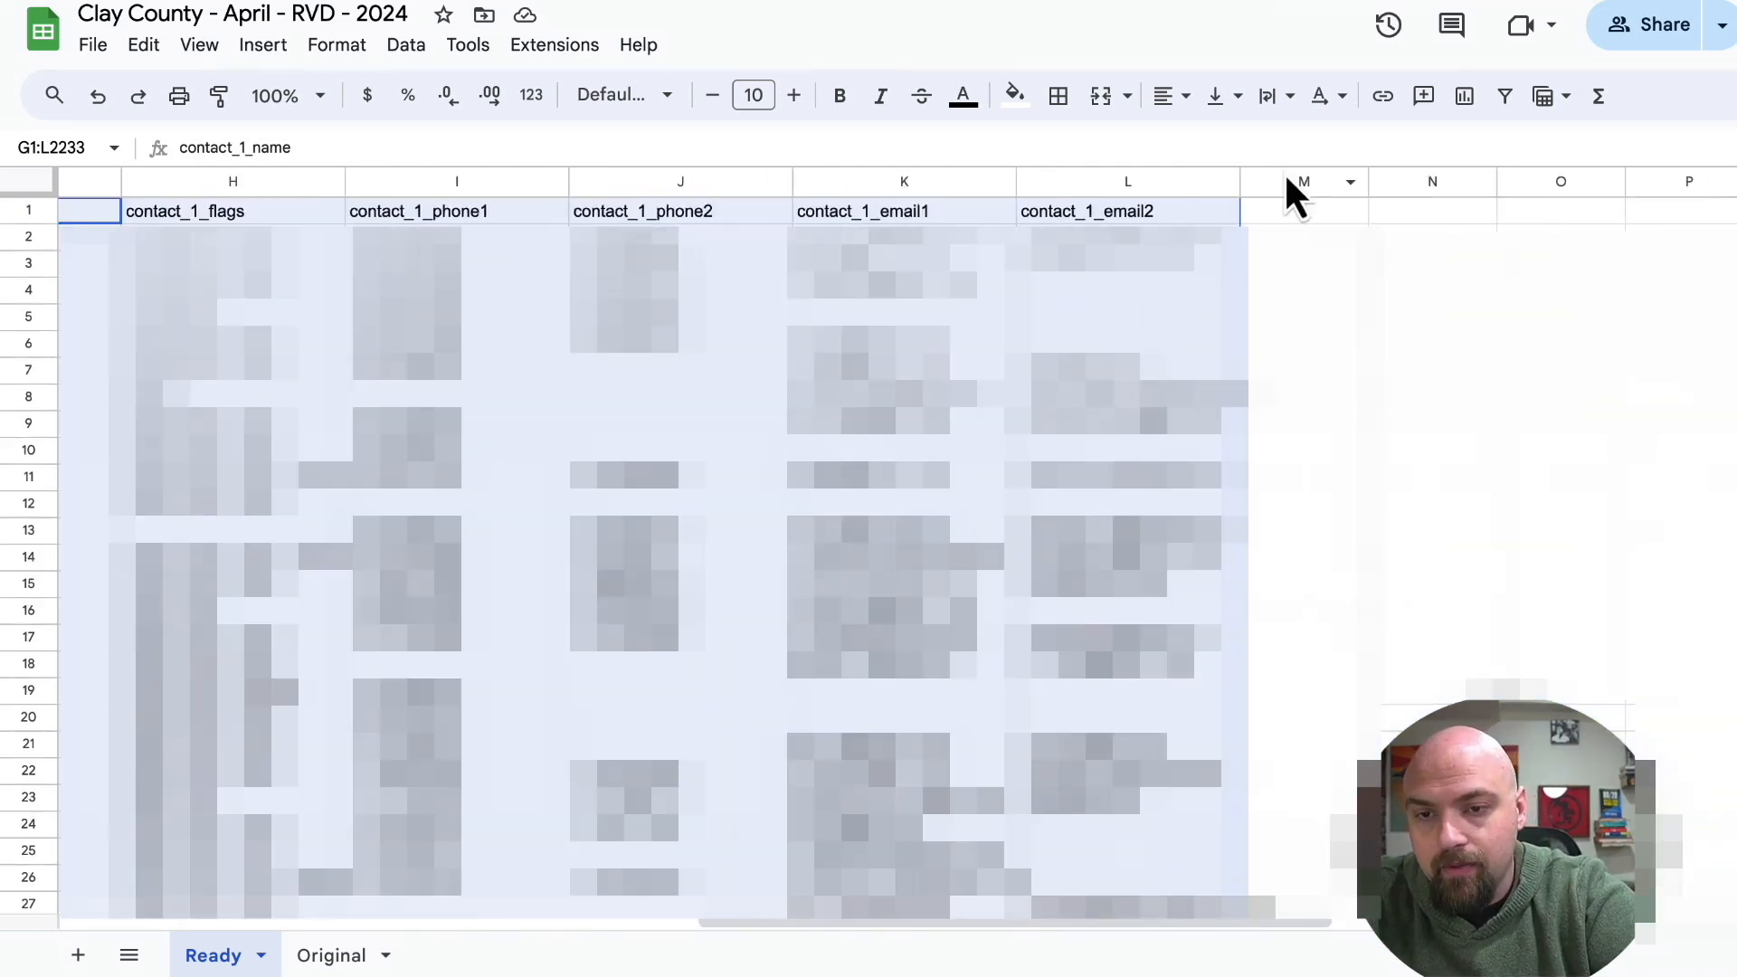
click(1291, 184)
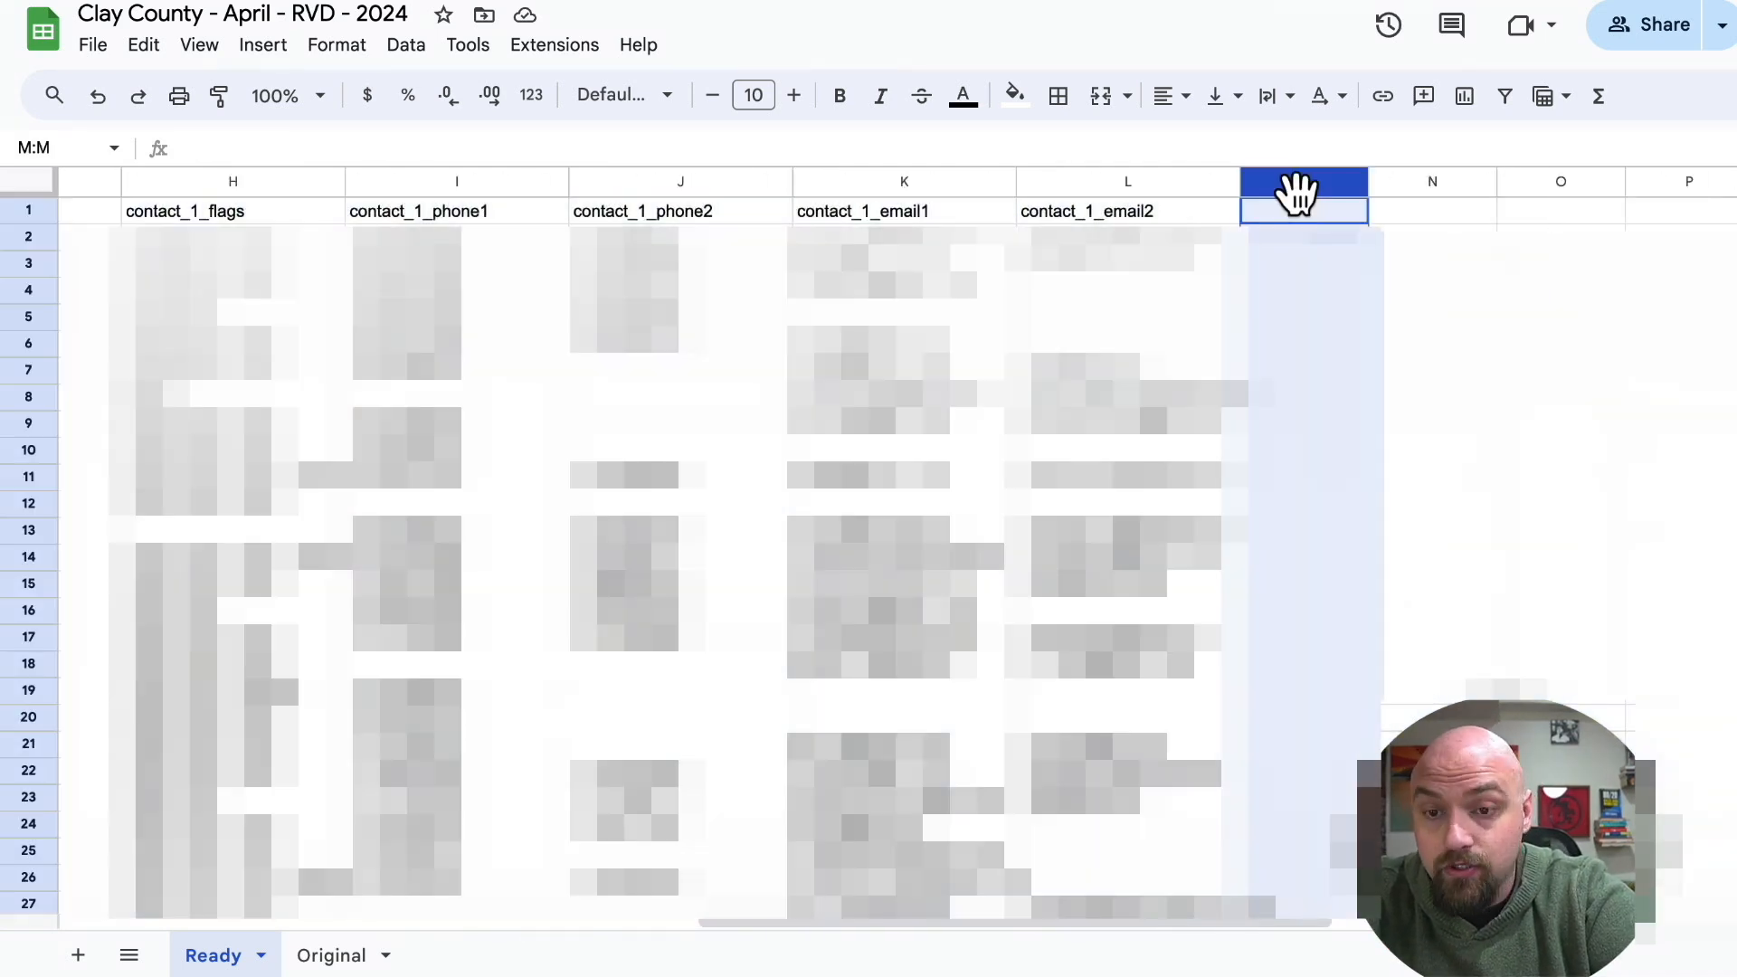
key(ctrl+v)
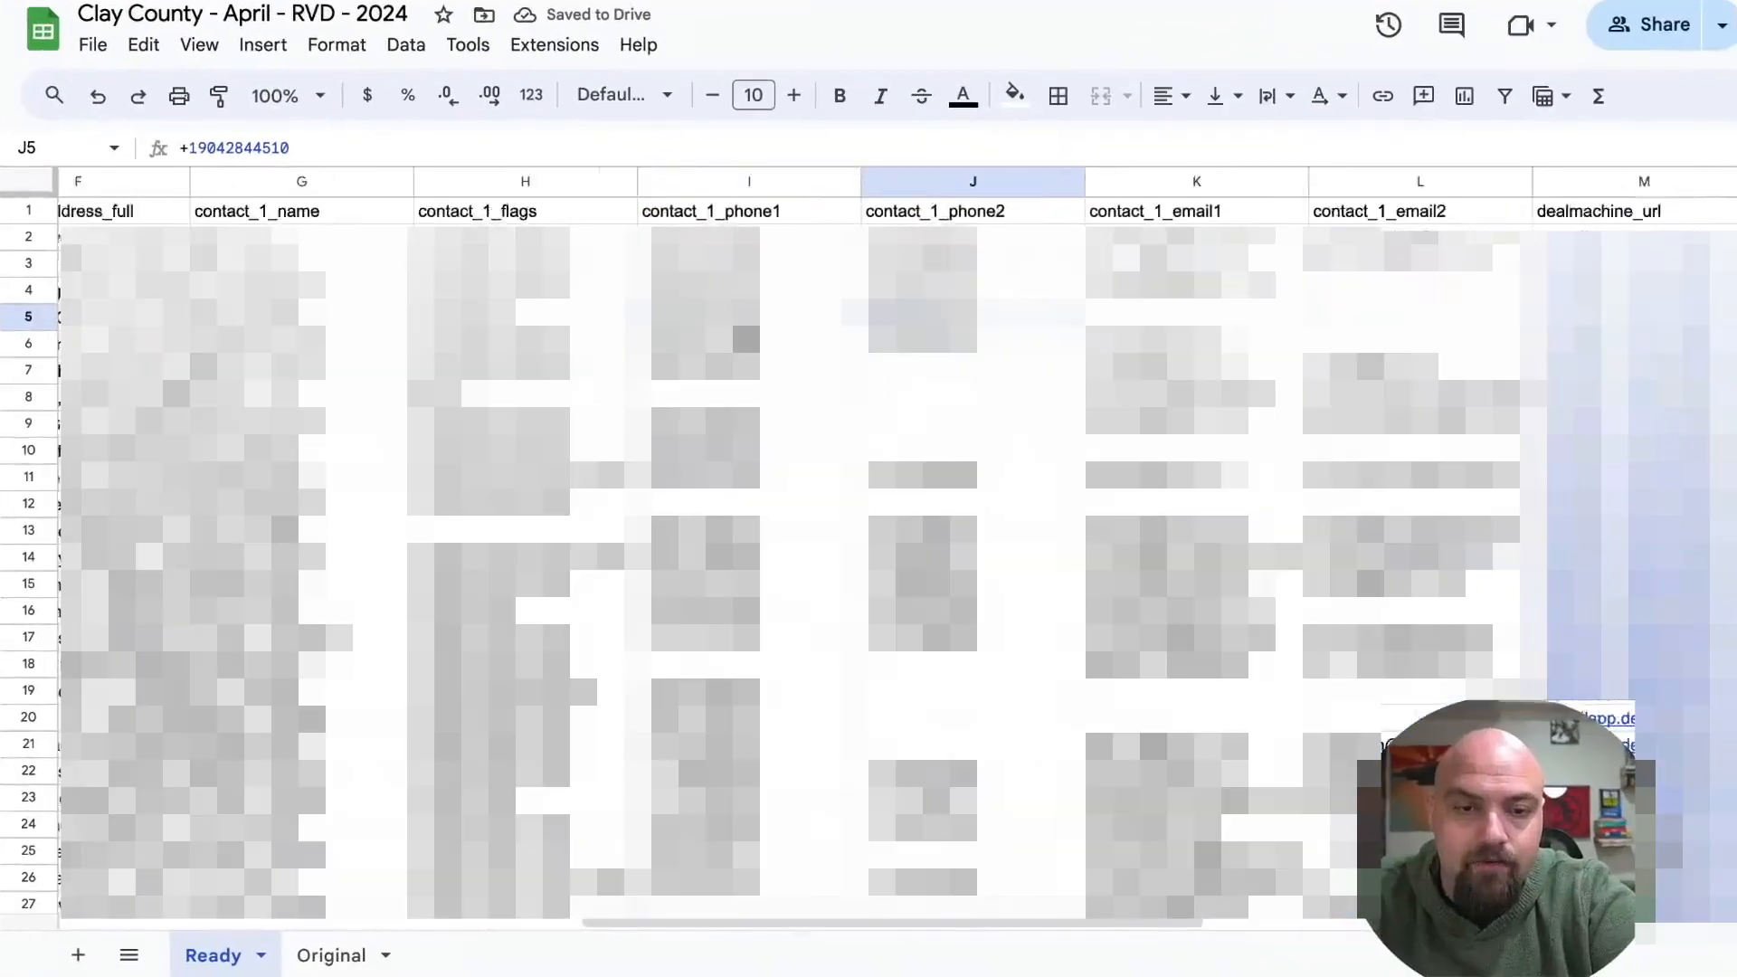
Freeze the header row of the Ready sheet.
scroll(820, 521, left, 10)
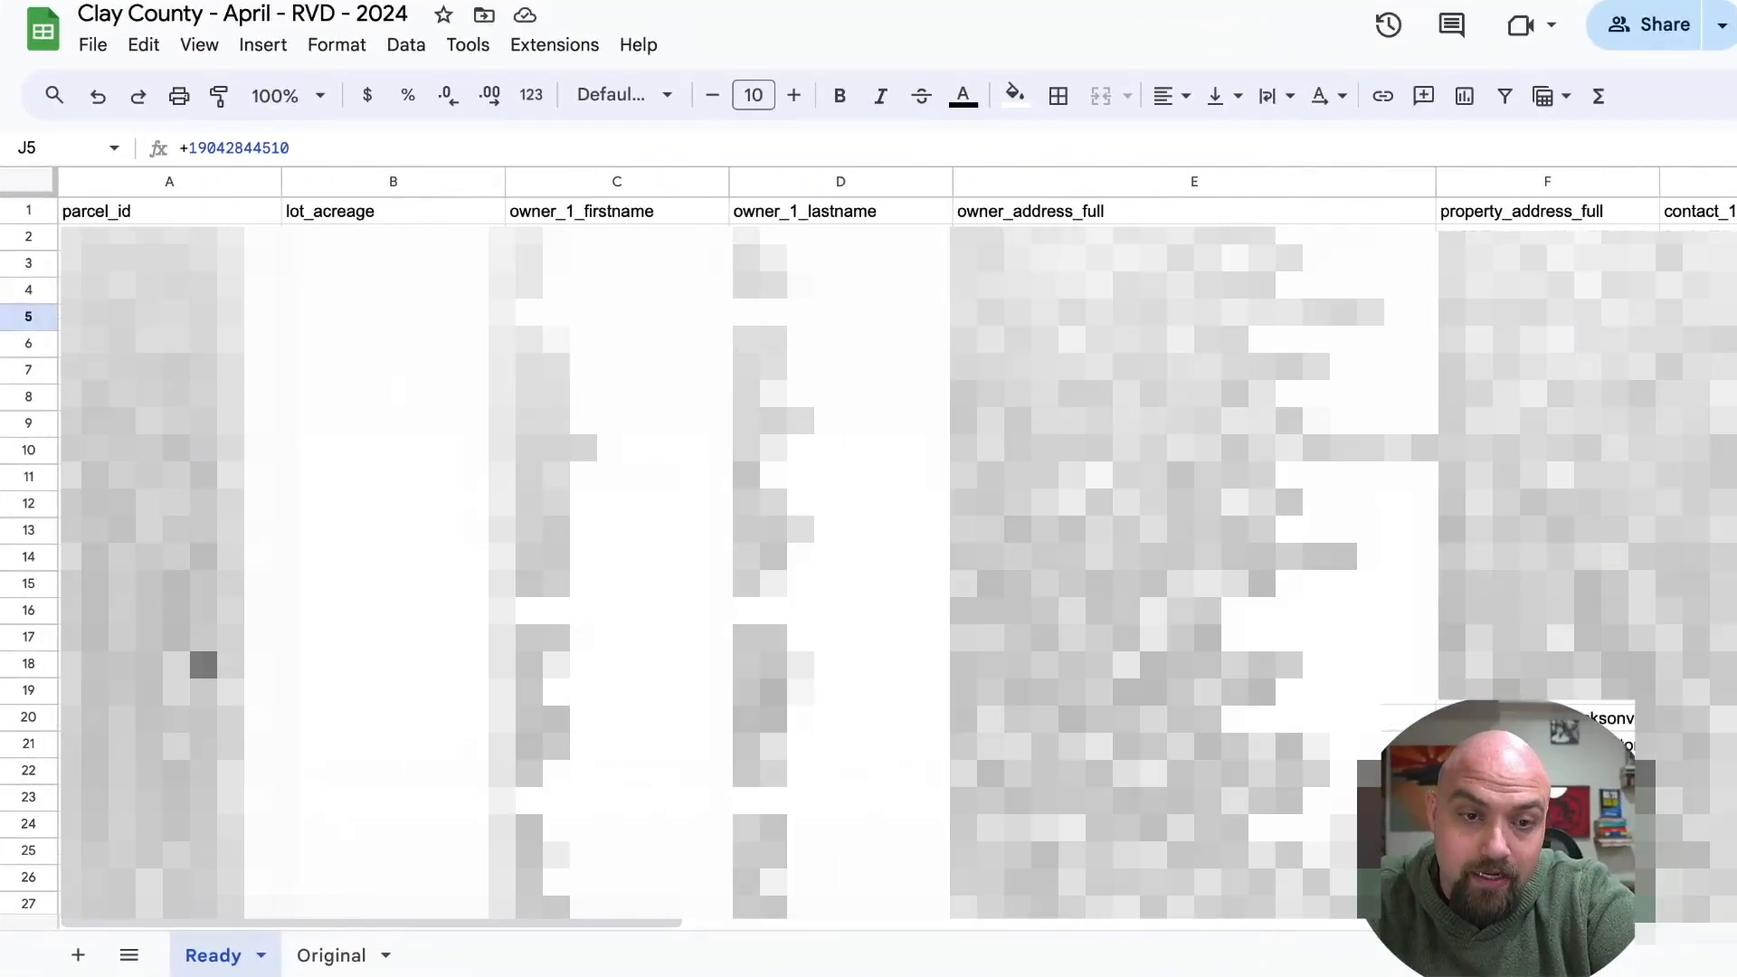
click(29, 212)
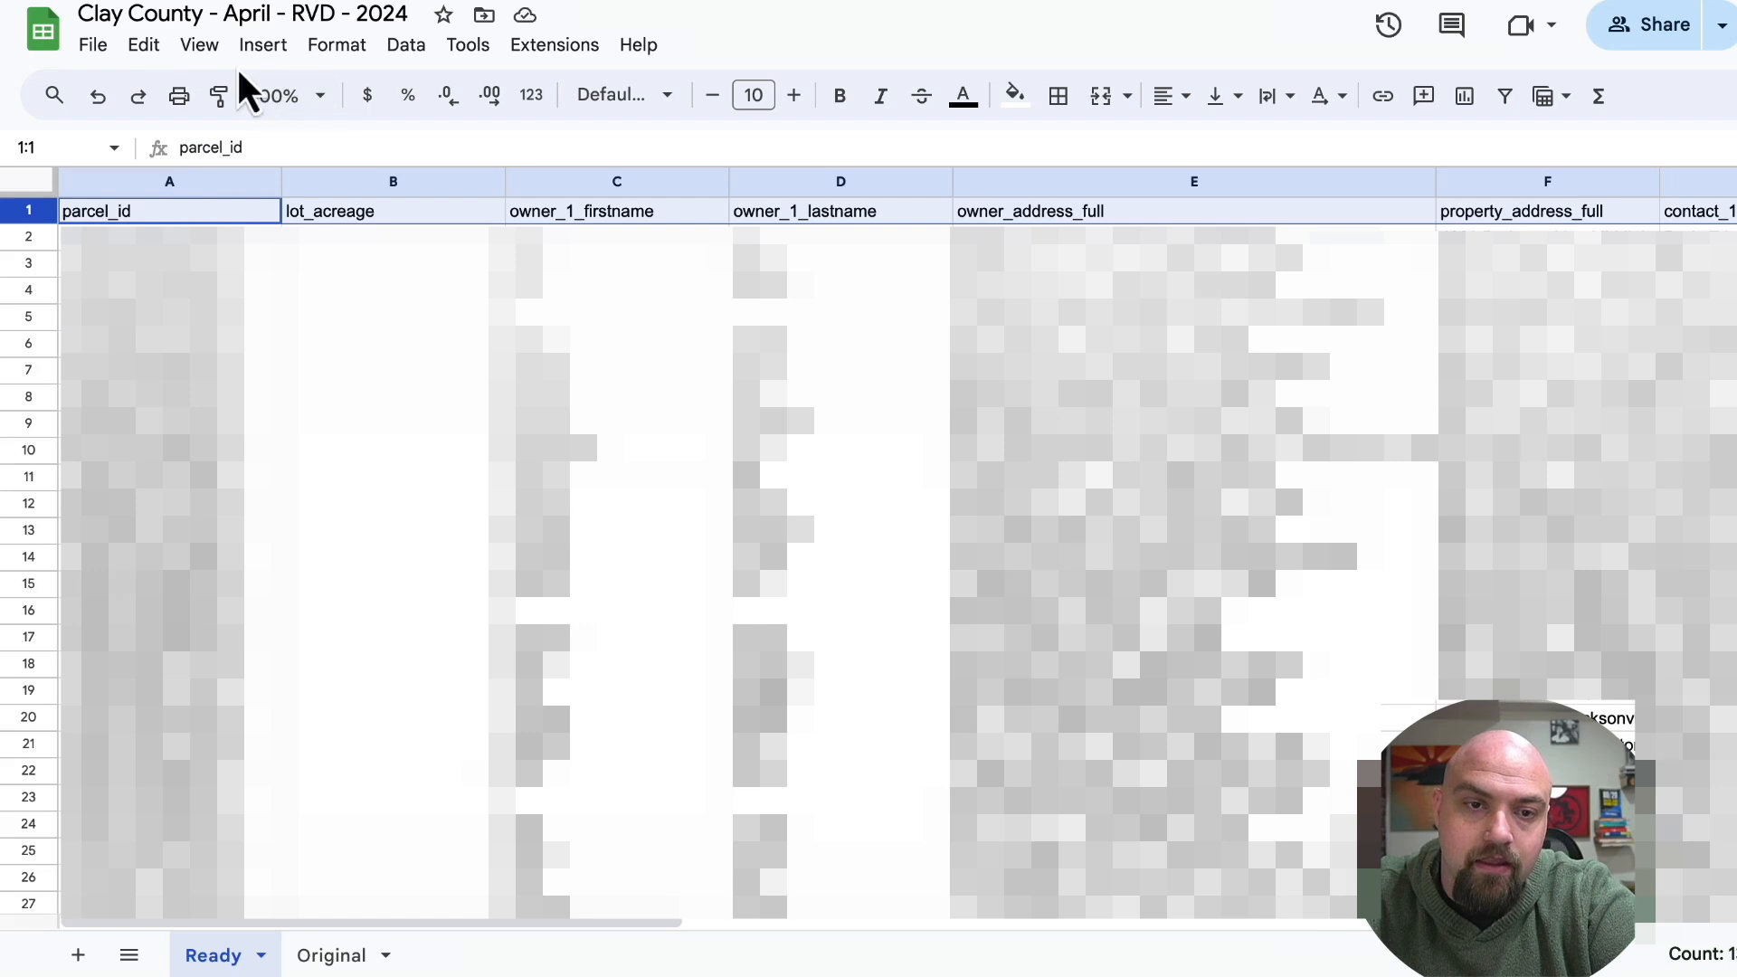
click(199, 45)
mouse_move(258, 136)
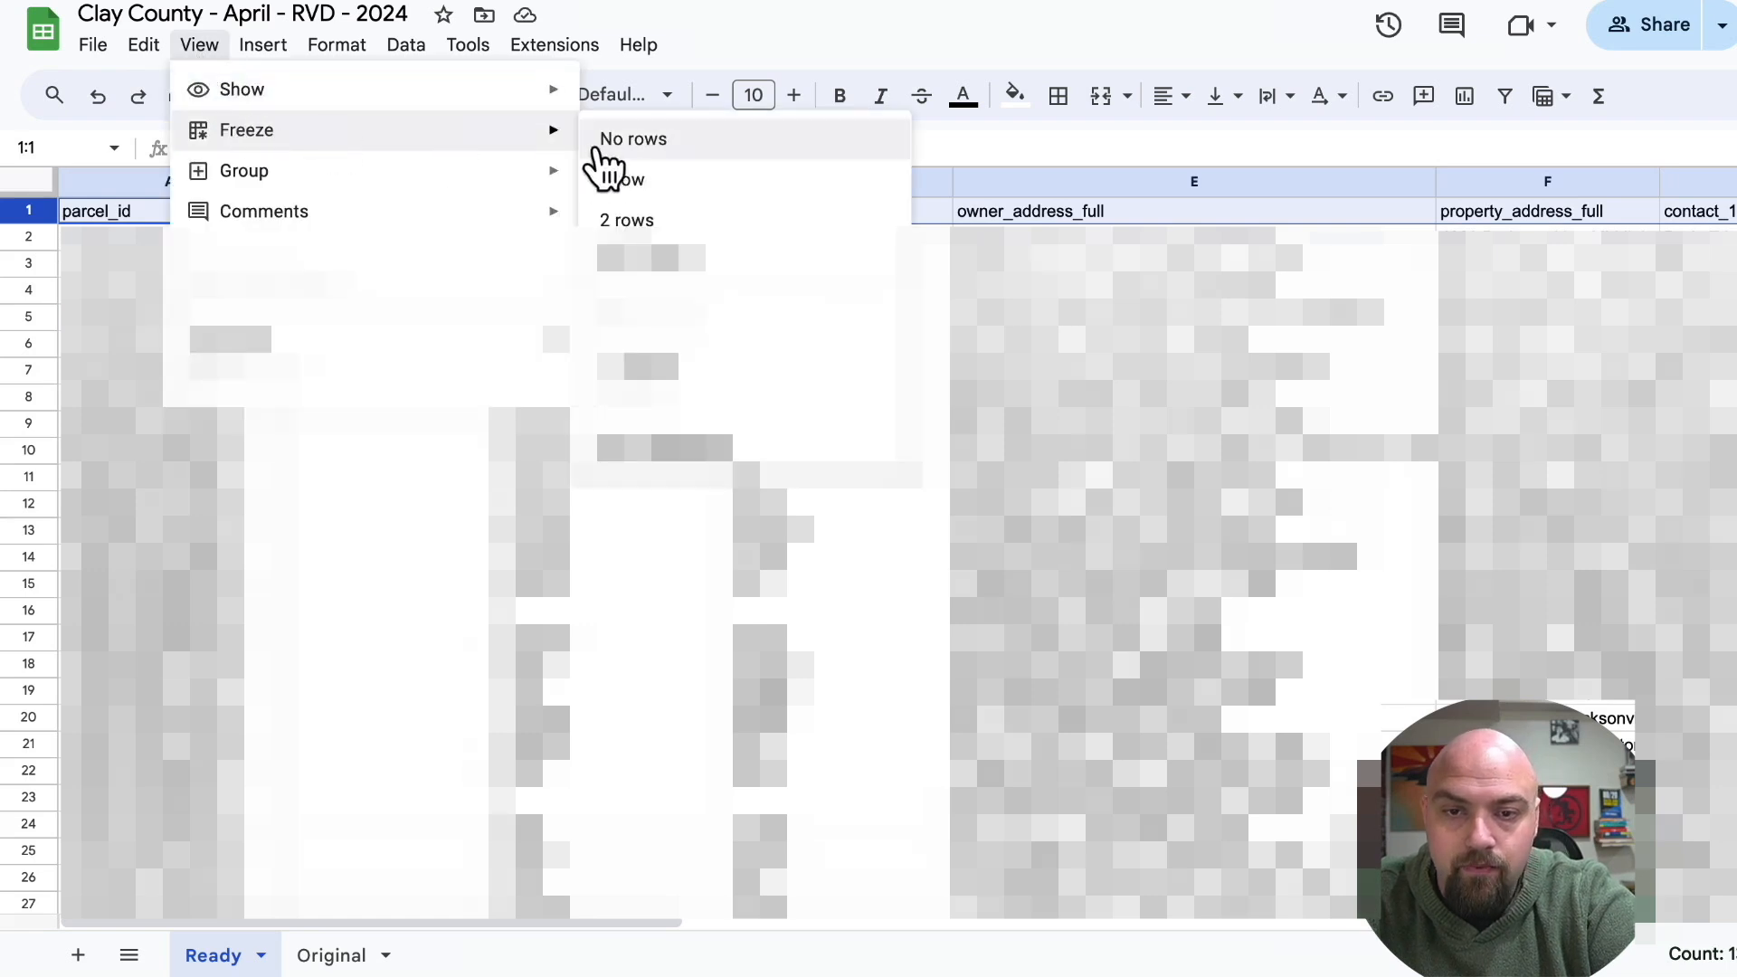
click(633, 181)
Sort the whole Ready sheet by the contact_1_phone1 column.
scroll(633, 452, right, 3)
scroll(878, 452, right, 5)
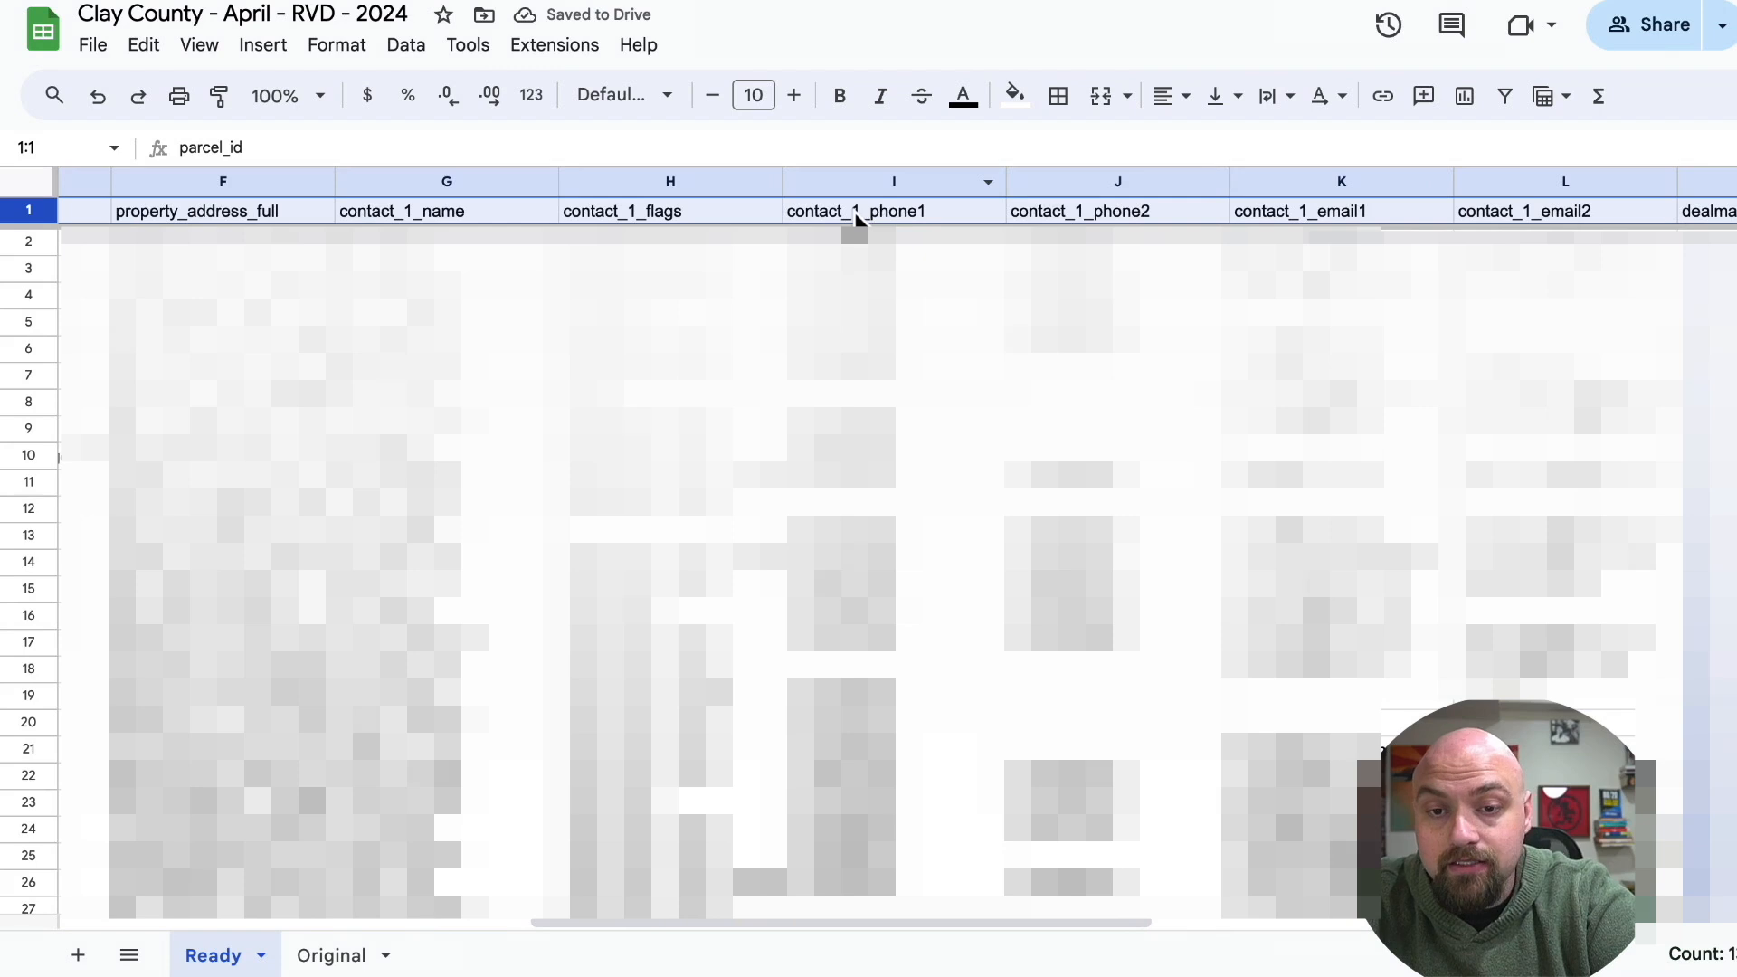
right_click(910, 182)
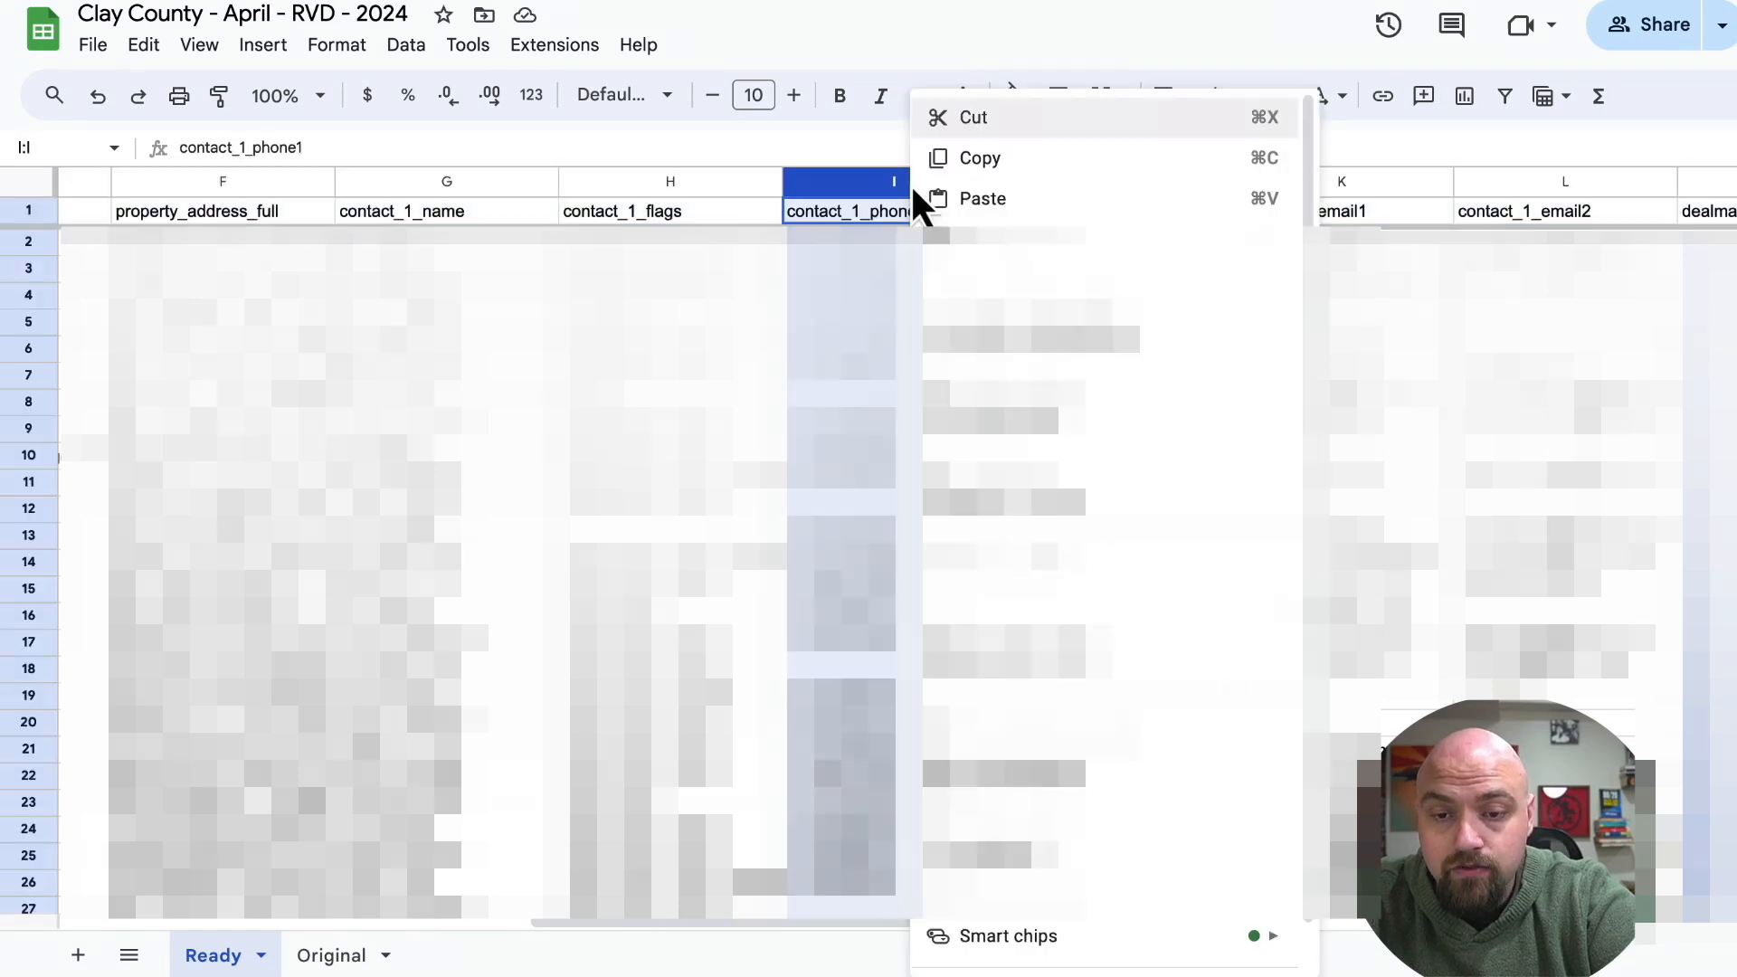
click(986, 665)
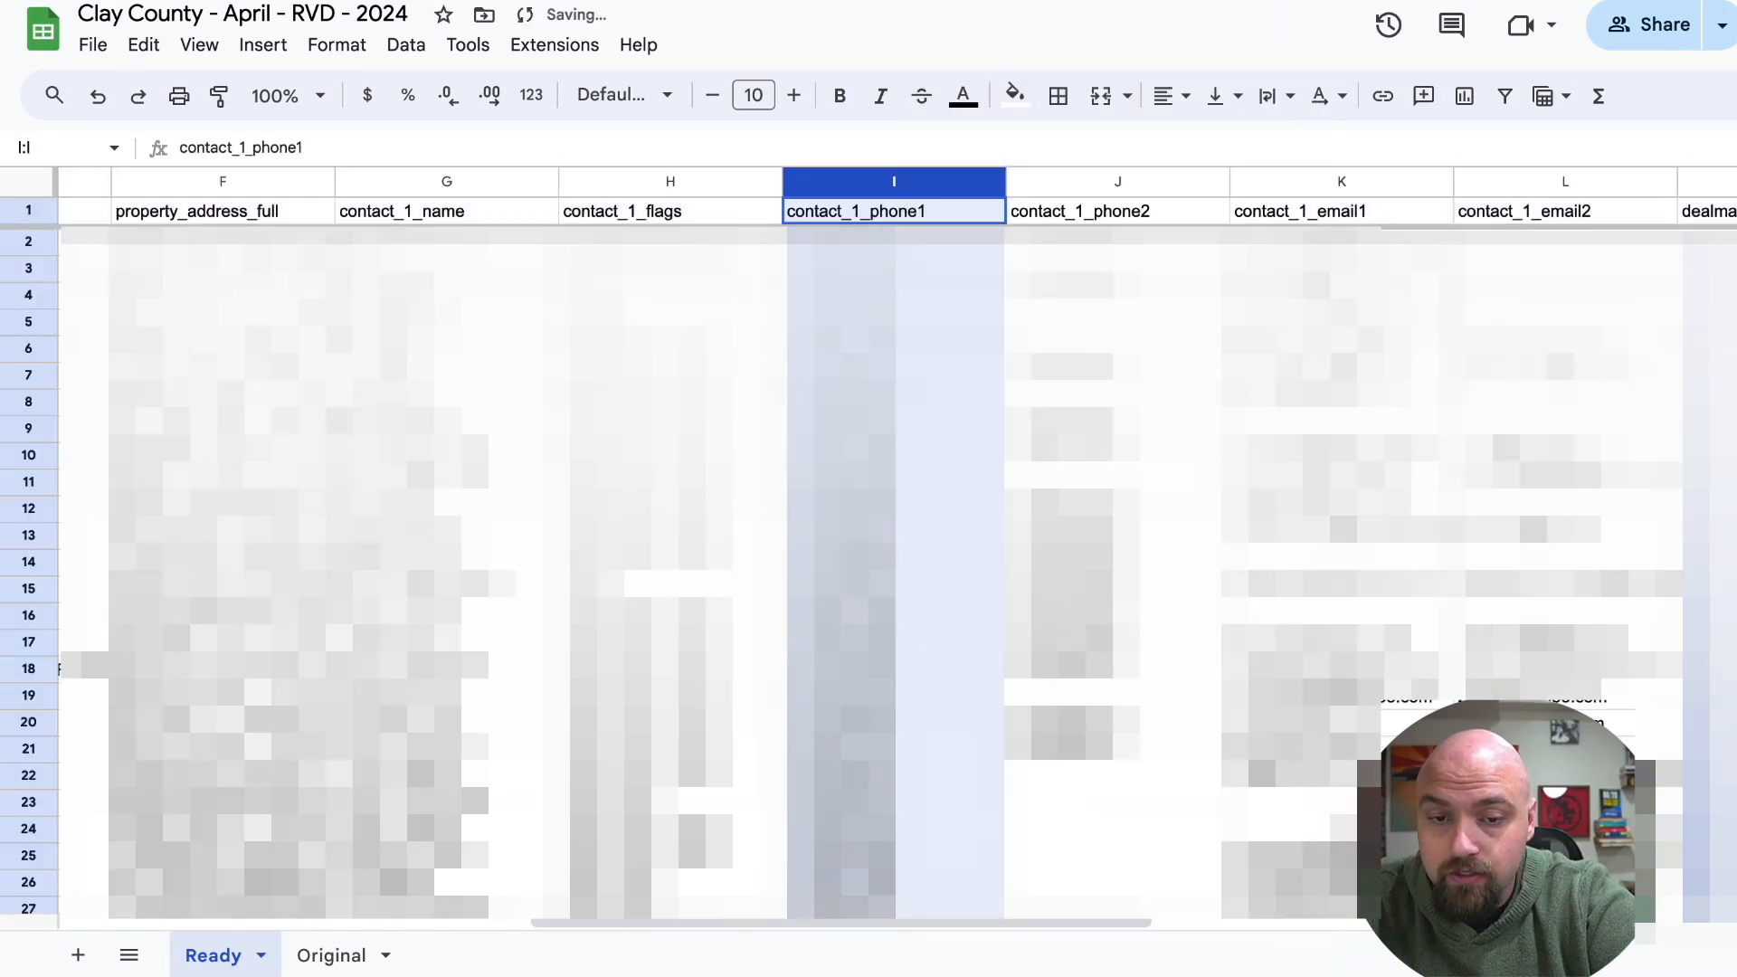
Delete the rows without a contact_1_phone1 value, rows 2053 to 2233, from the Ready sheet.
scroll(868, 570, down, 20)
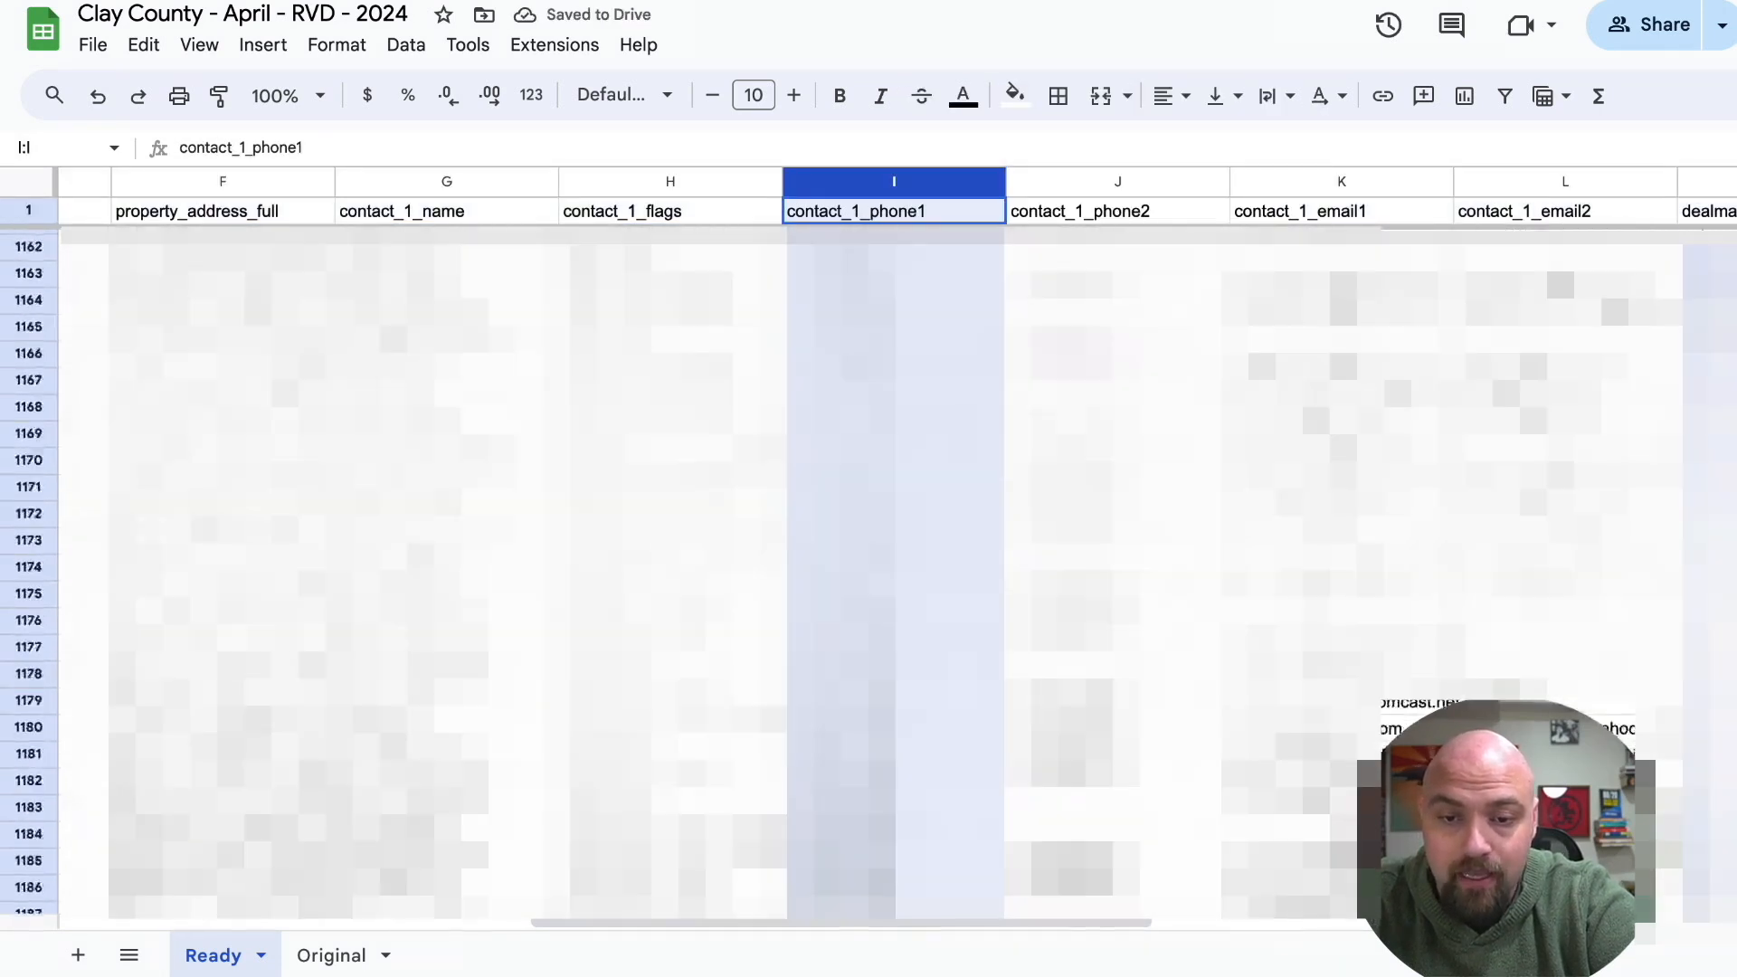
scroll(869, 570, down, 20)
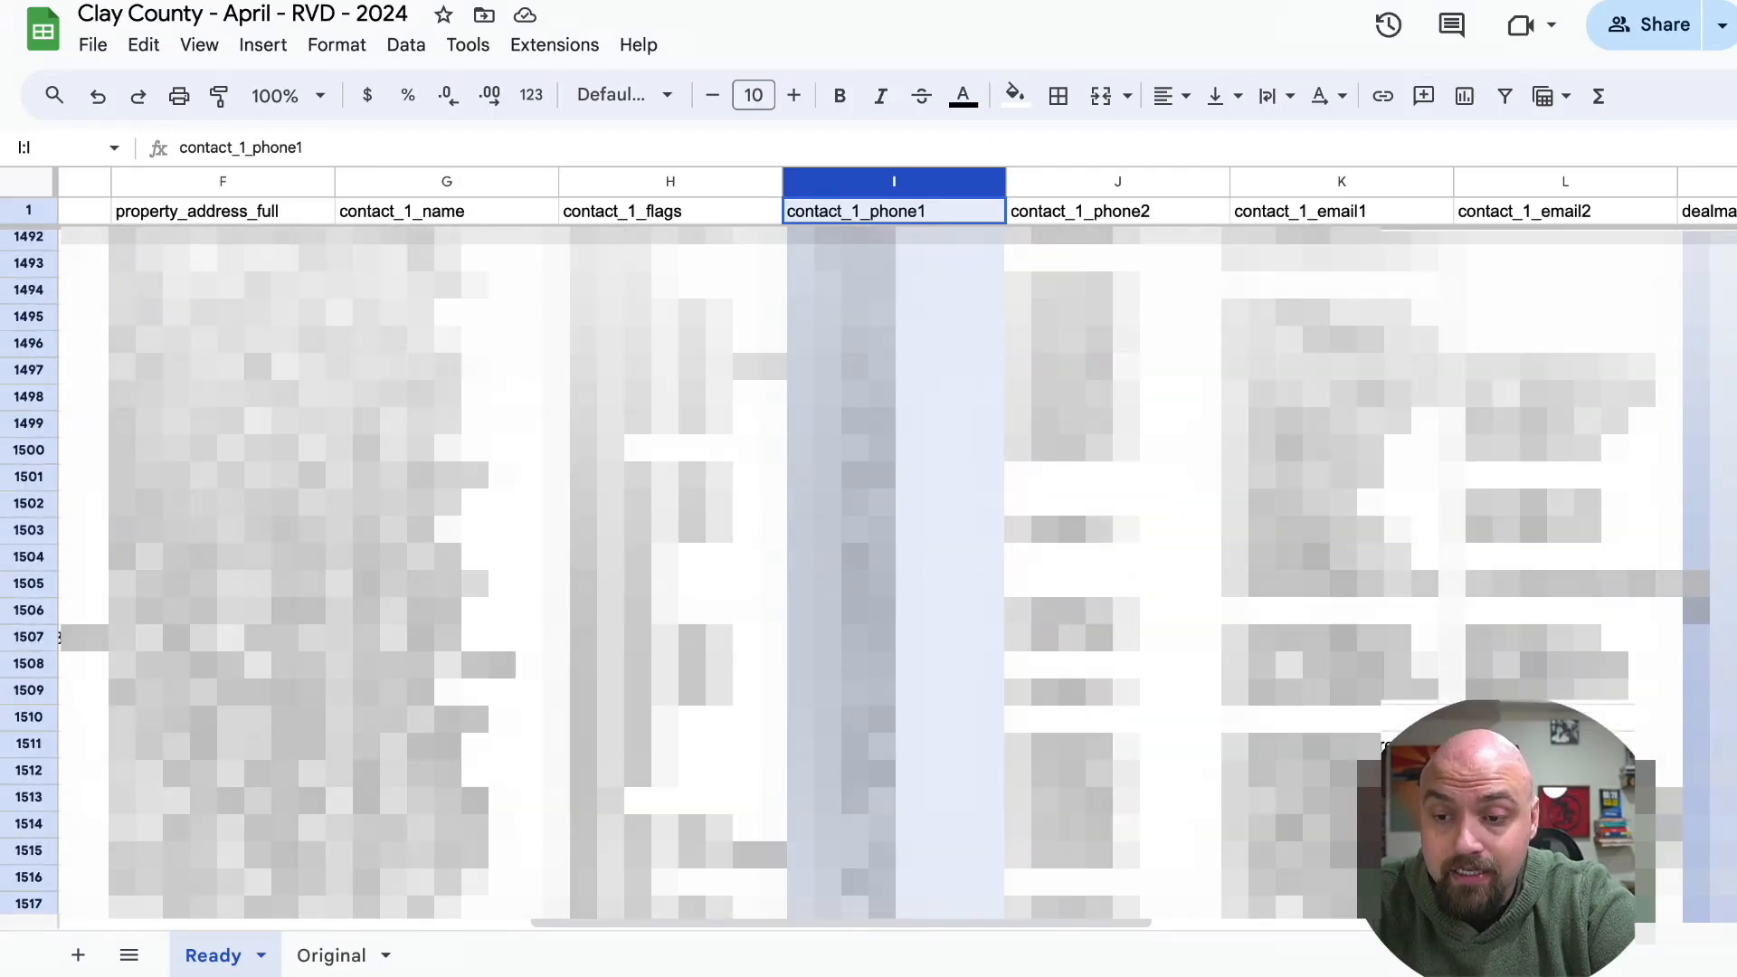
scroll(869, 570, down, 20)
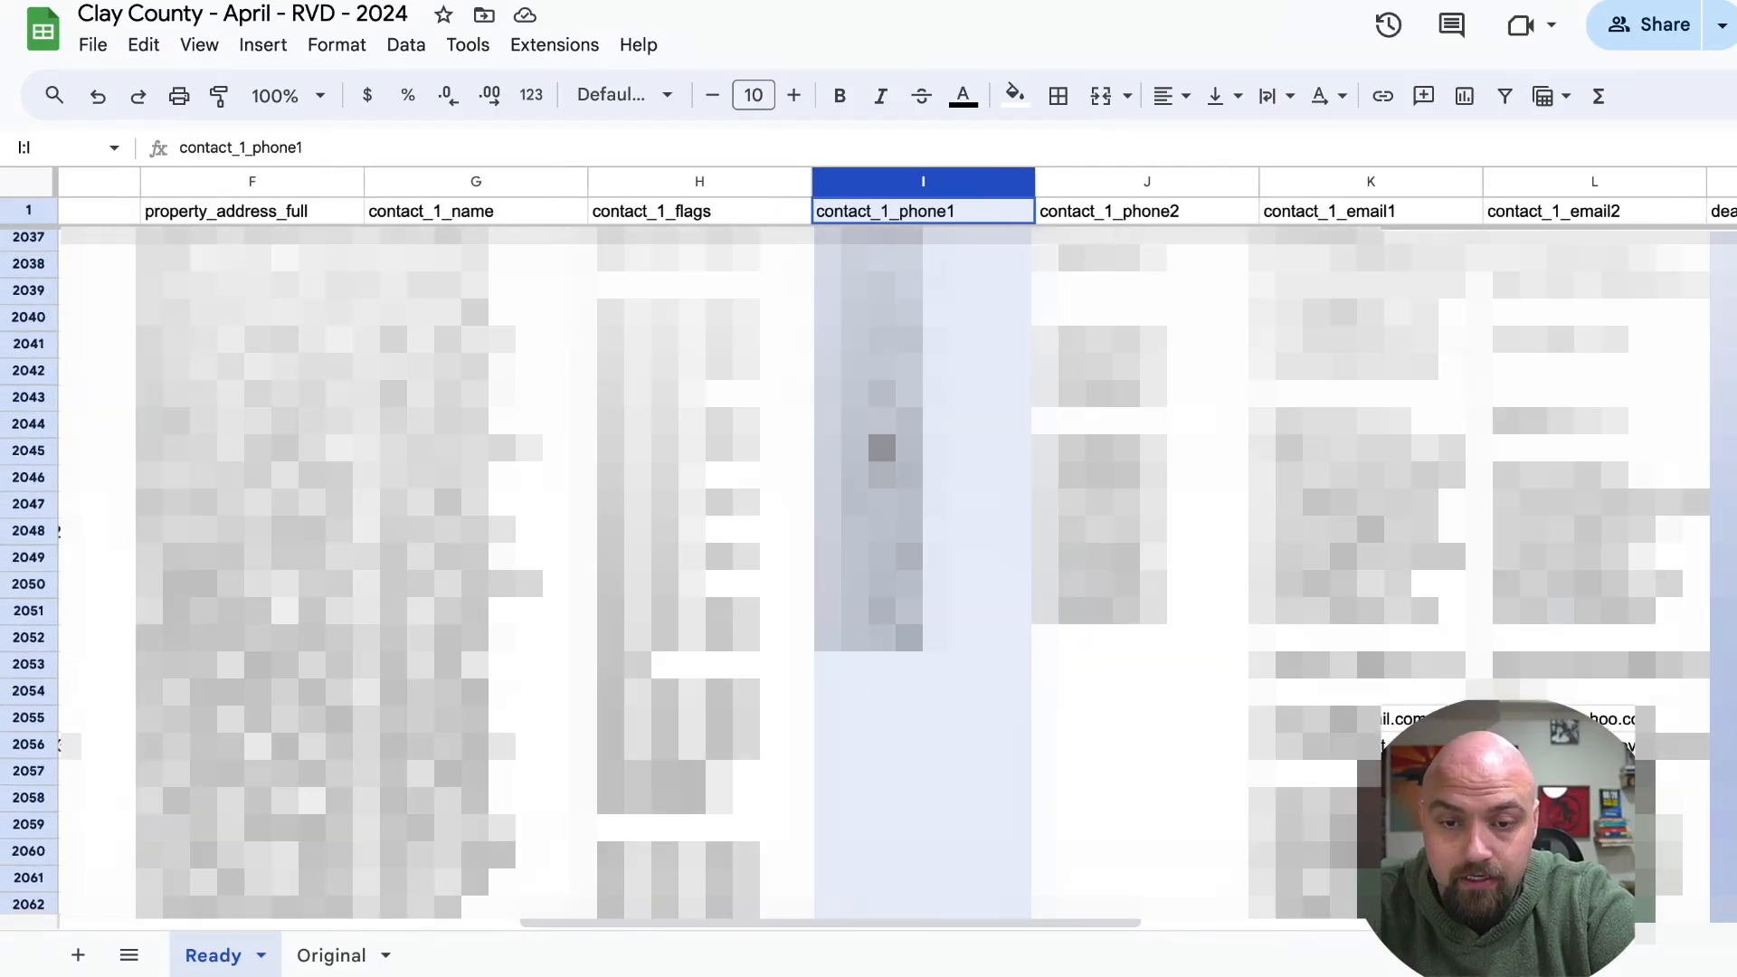
click(878, 665)
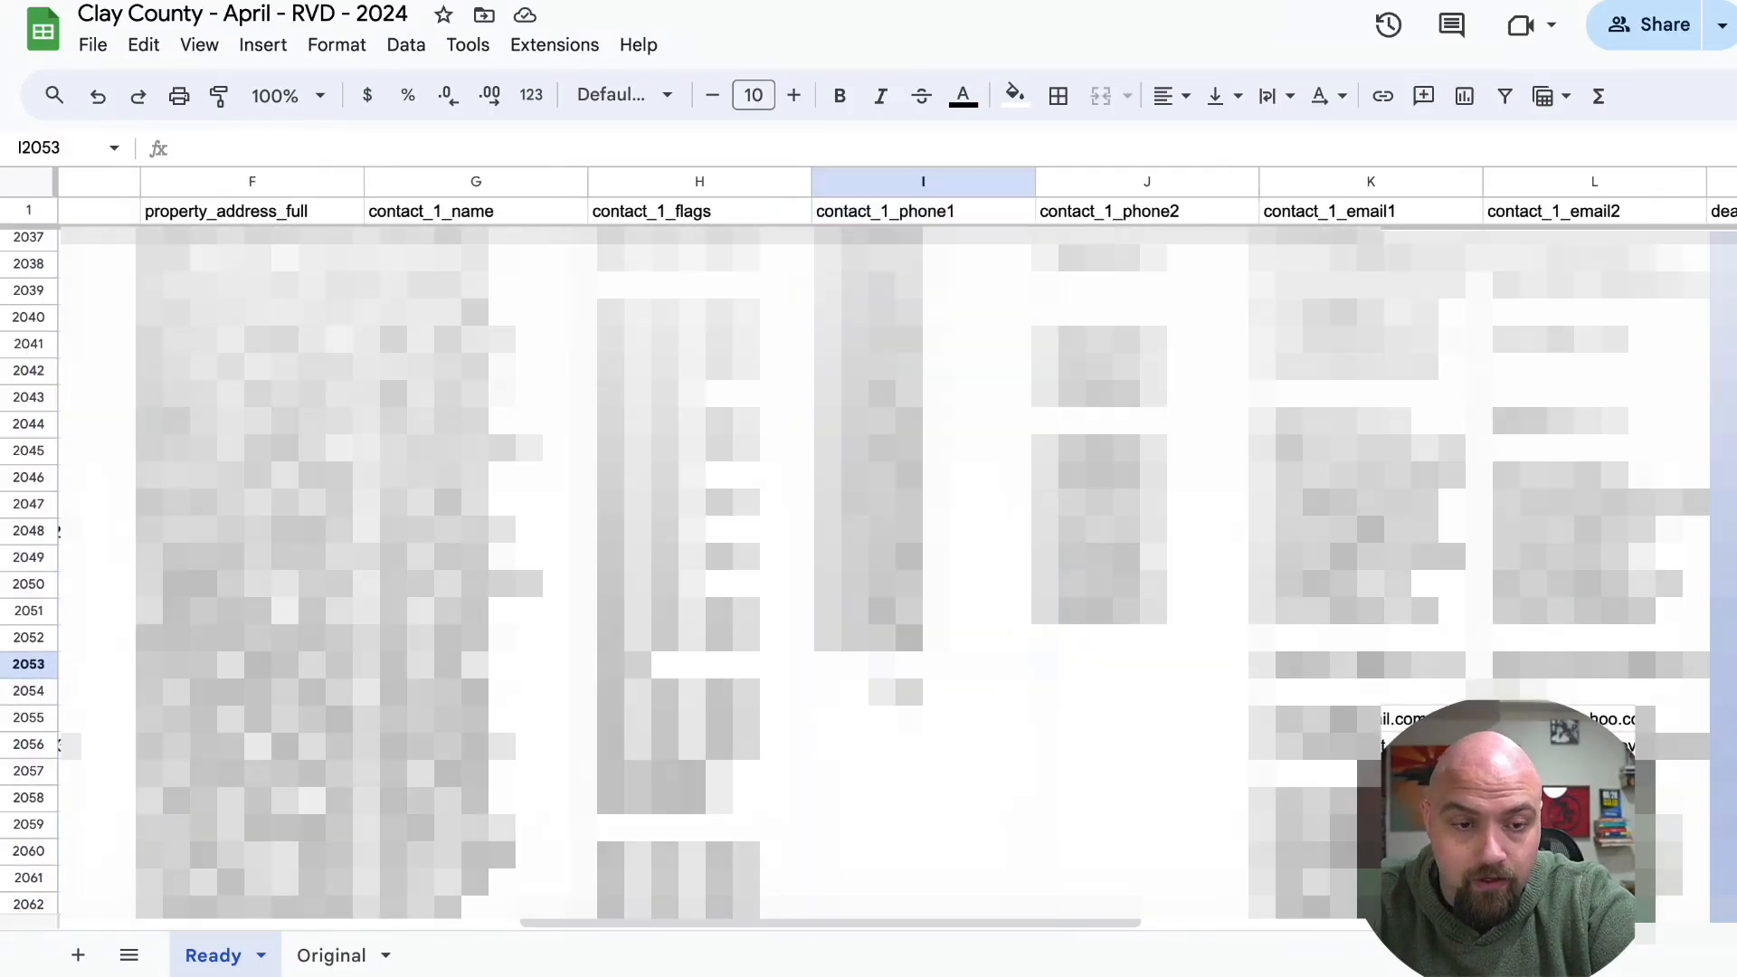
click(27, 665)
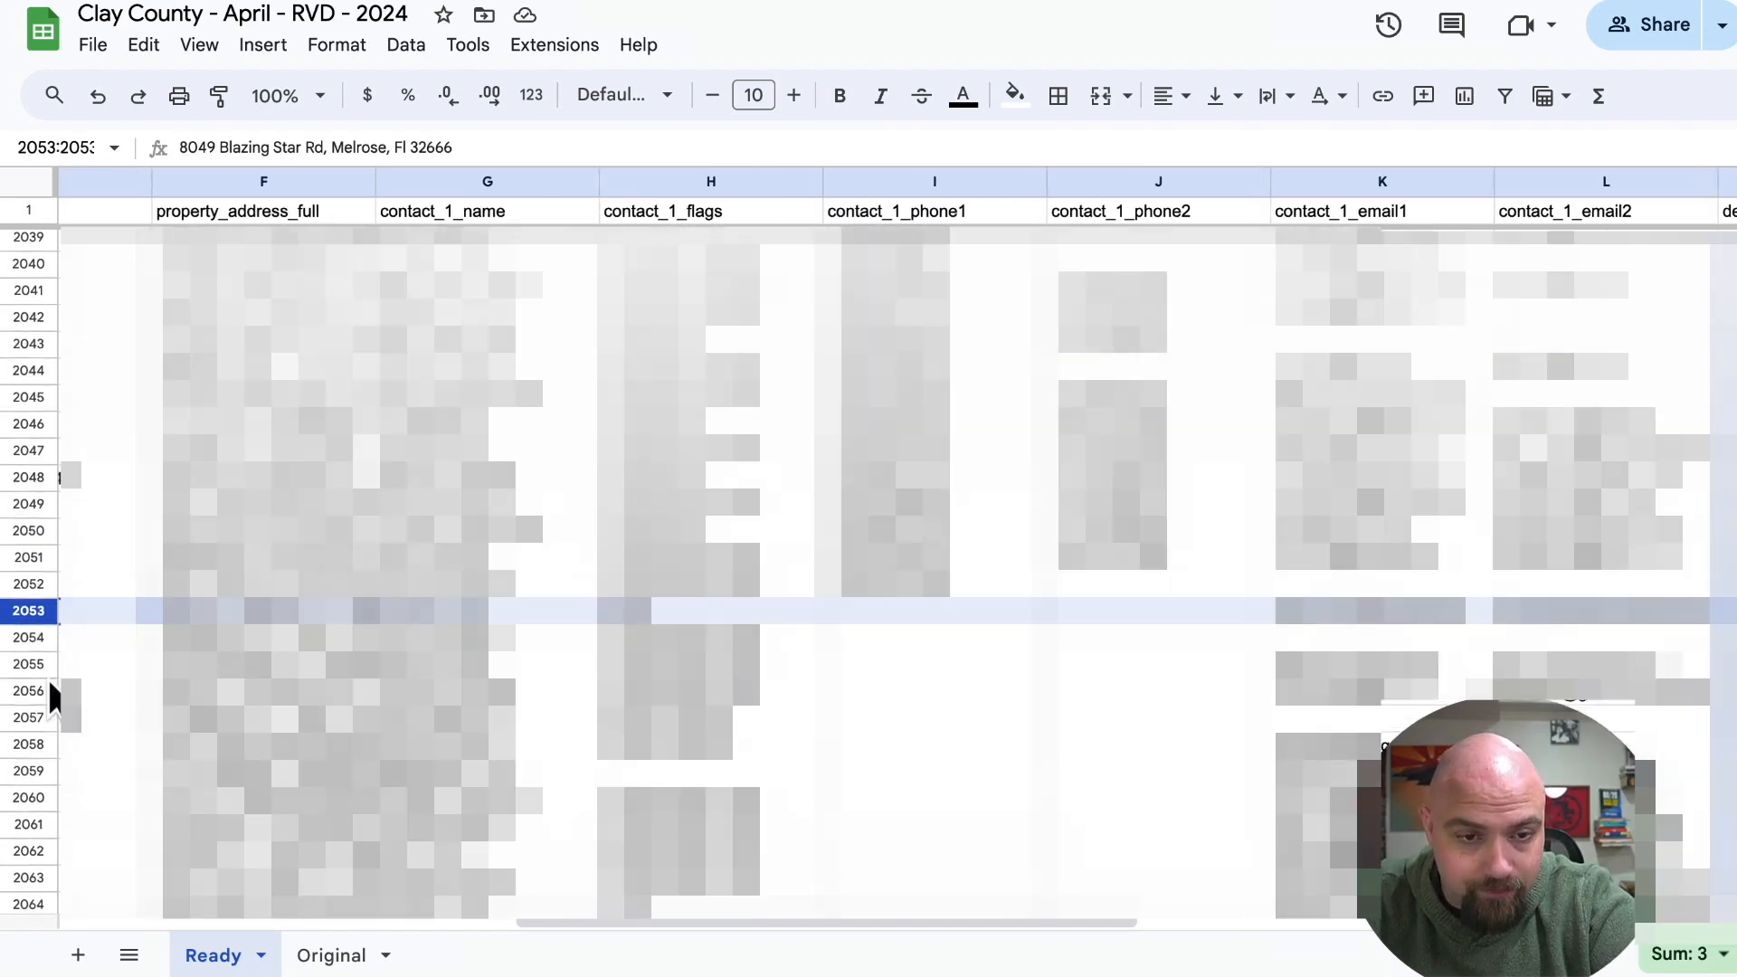
scroll(47, 687, down, 15)
scroll(47, 687, left, 2)
scroll(47, 676, down, 12)
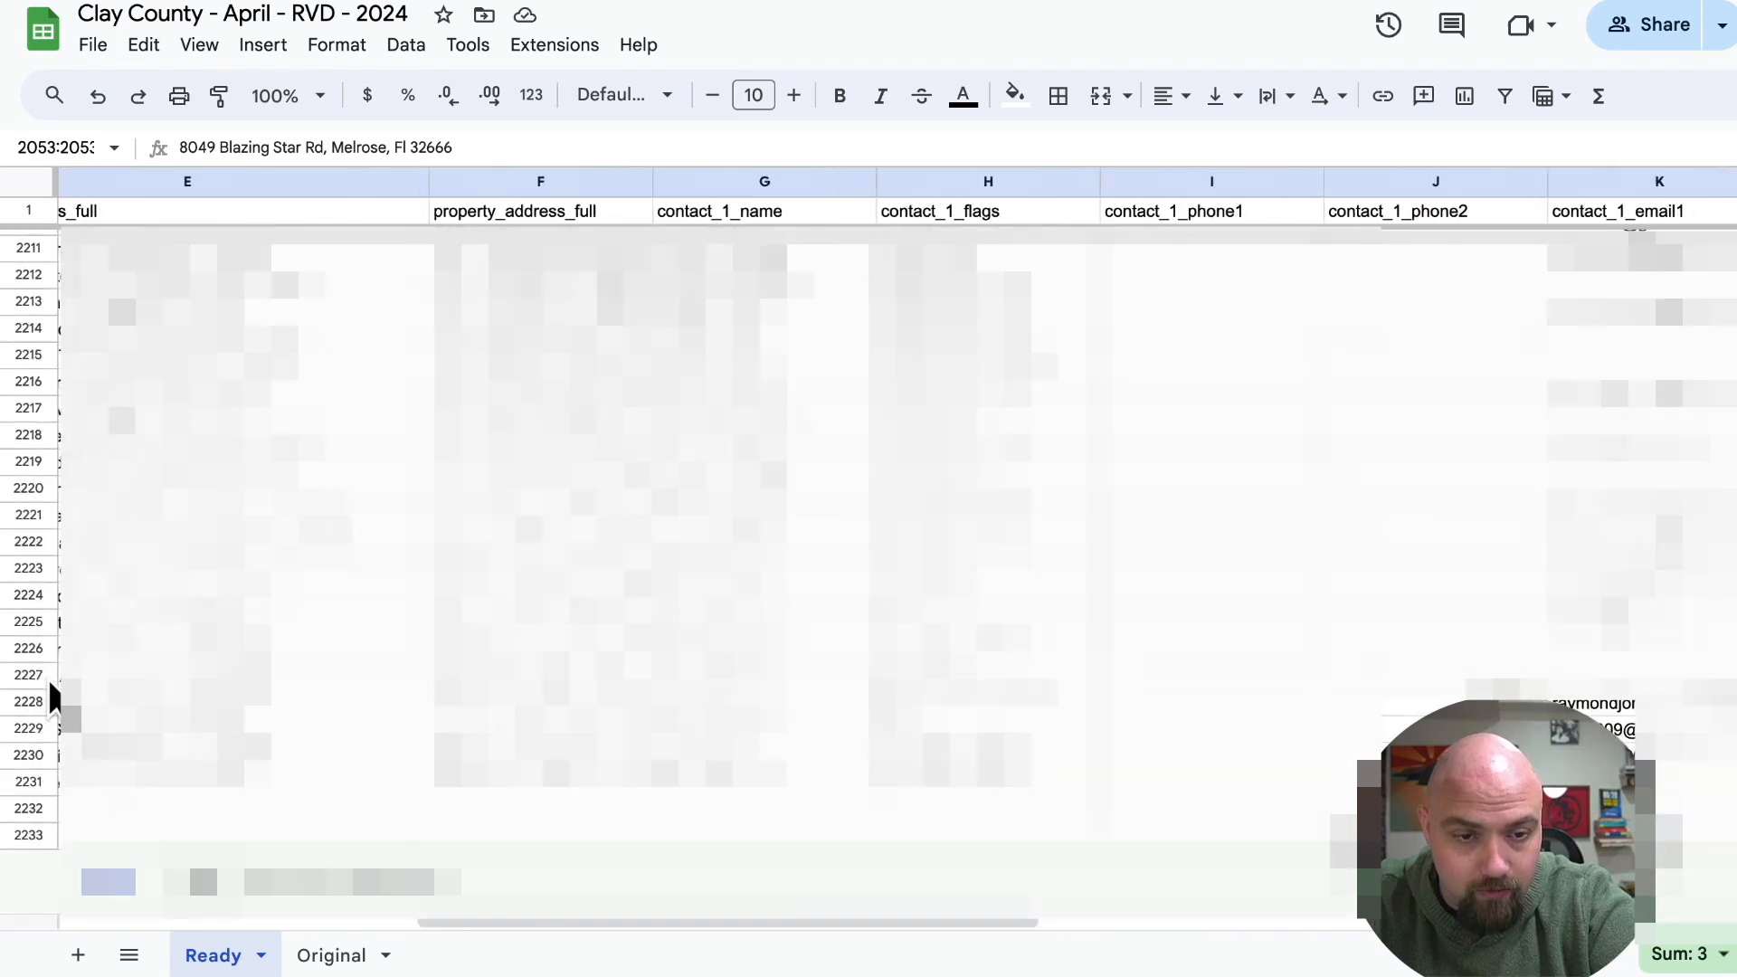
shift+click(28, 835)
right_click(28, 835)
click(688, 602)
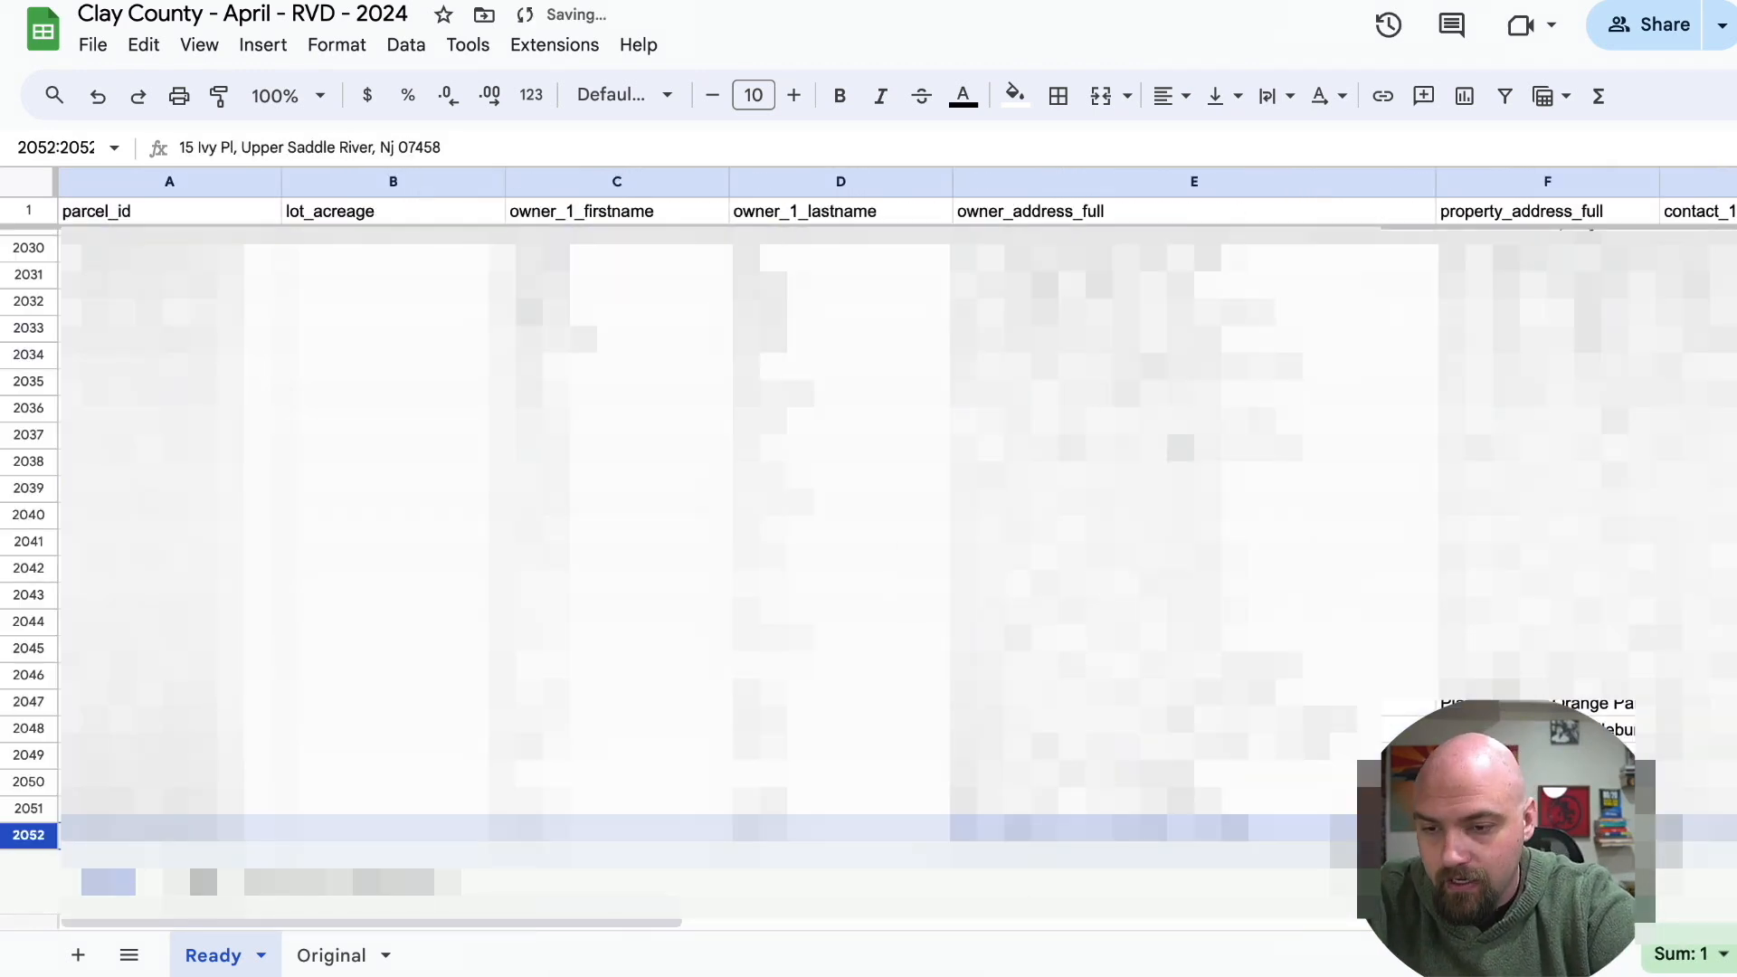
Open the download format choices for the Ready sheet.
scroll(688, 570, up, 20)
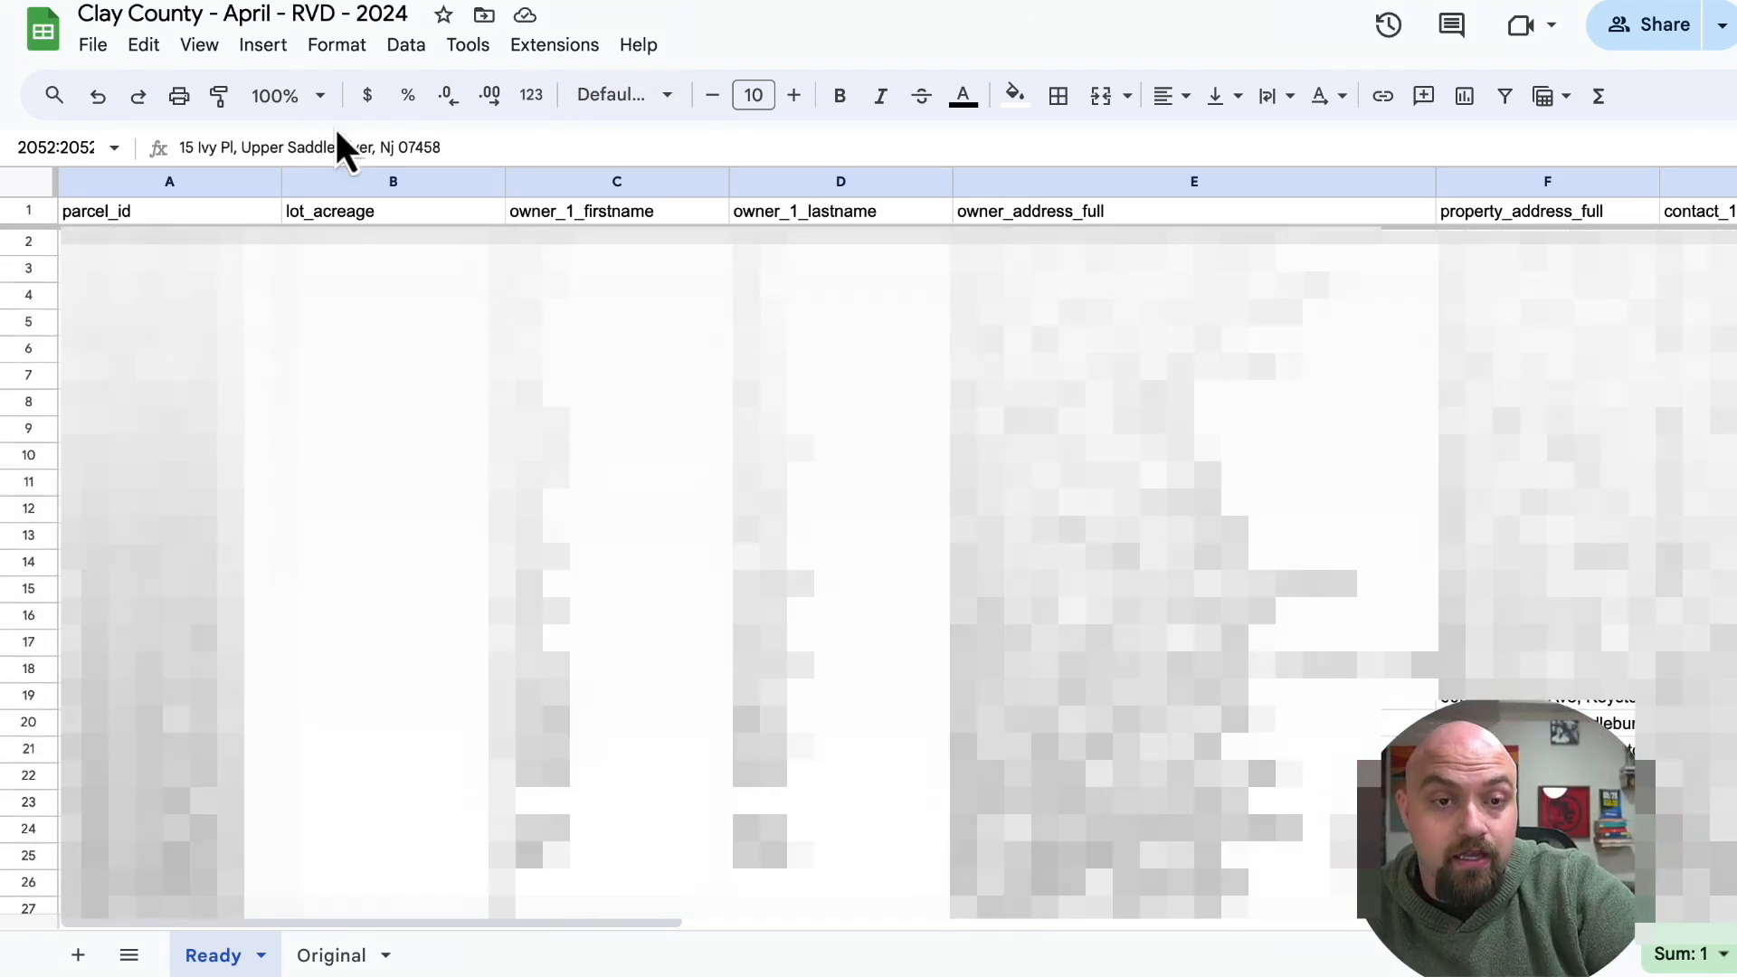
click(93, 45)
mouse_move(139, 366)
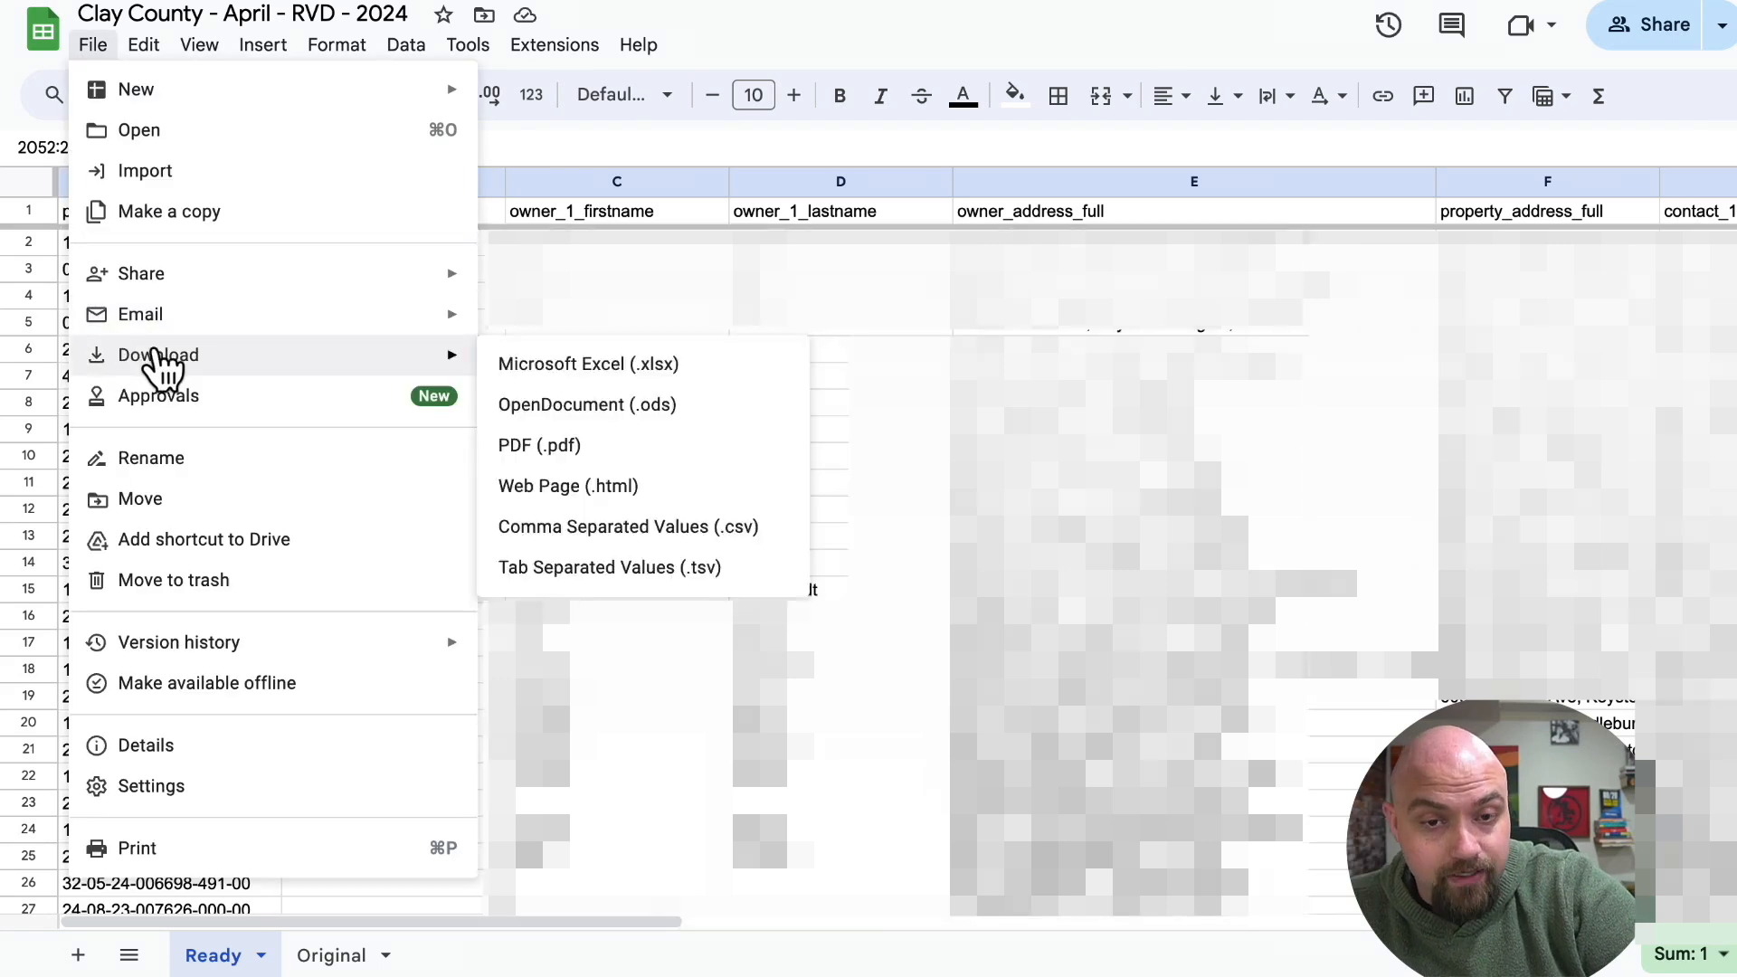